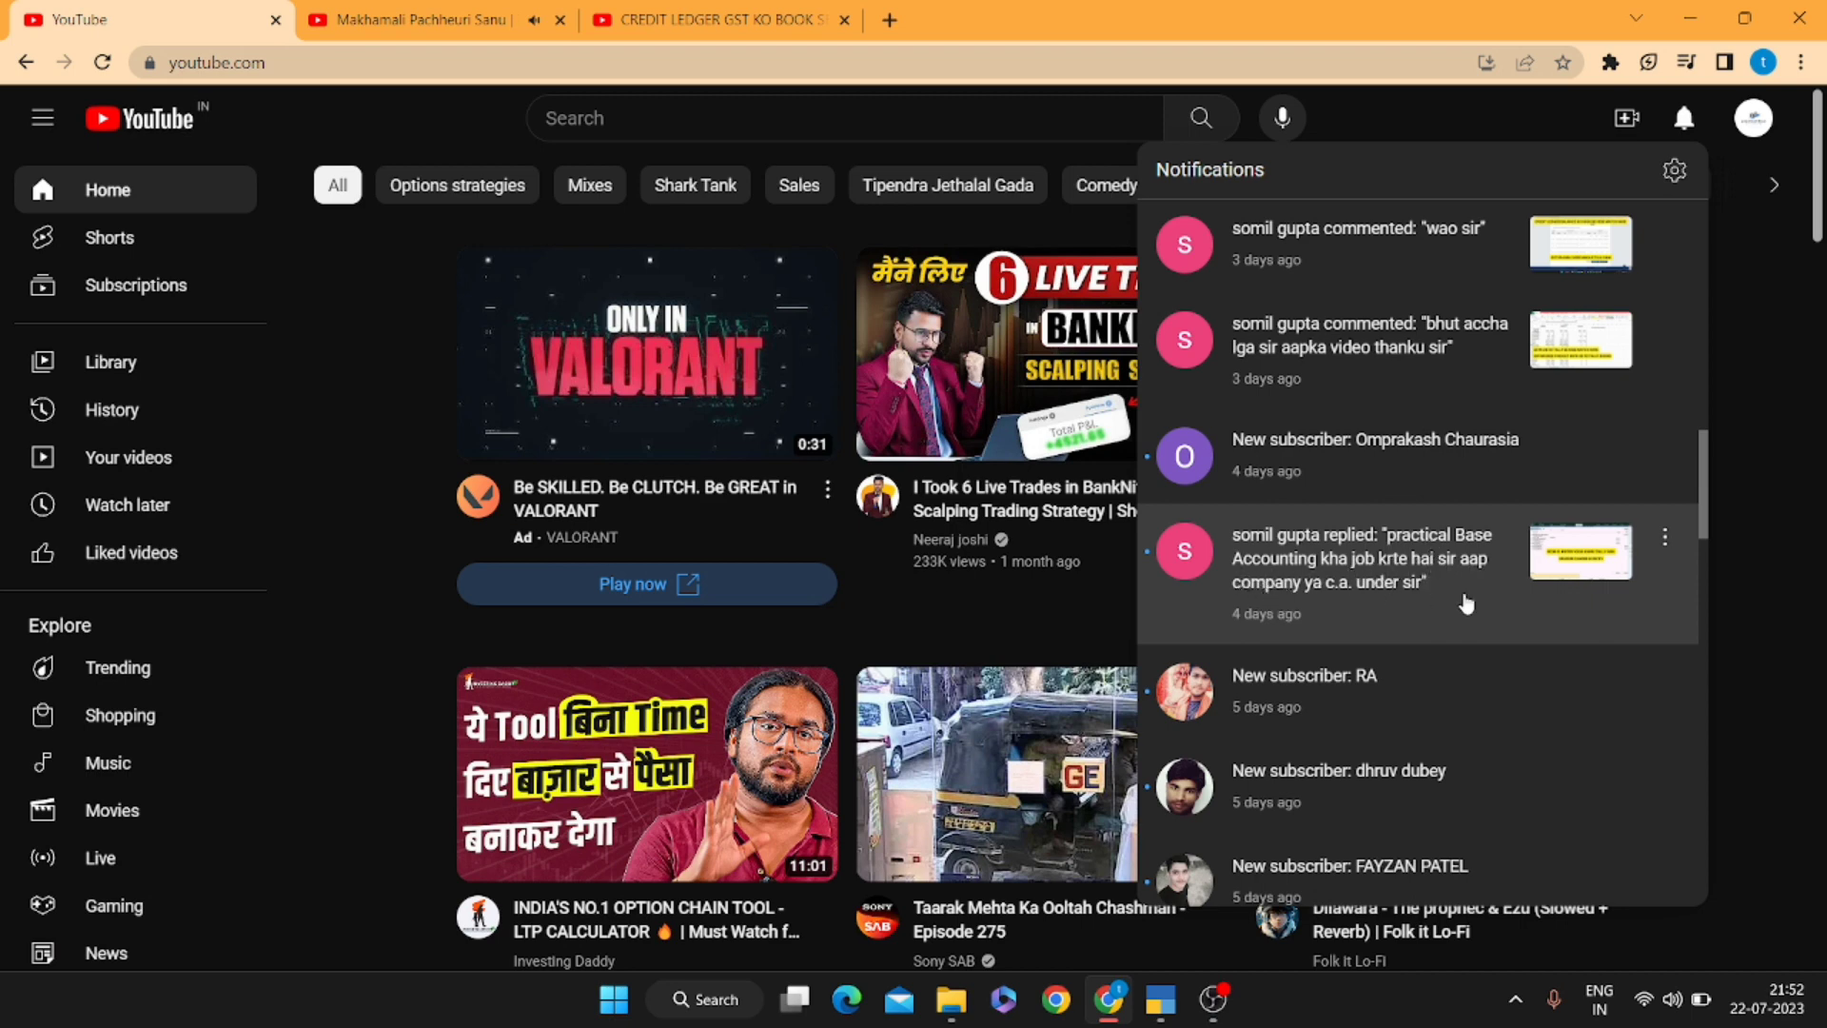
Find the credit-ledger GST video's comment asking for practical TDS entries and highlight it
{"action": "scroll", "coordinate": [1466, 605], "scroll_direction": "down", "scroll_amount": 5}
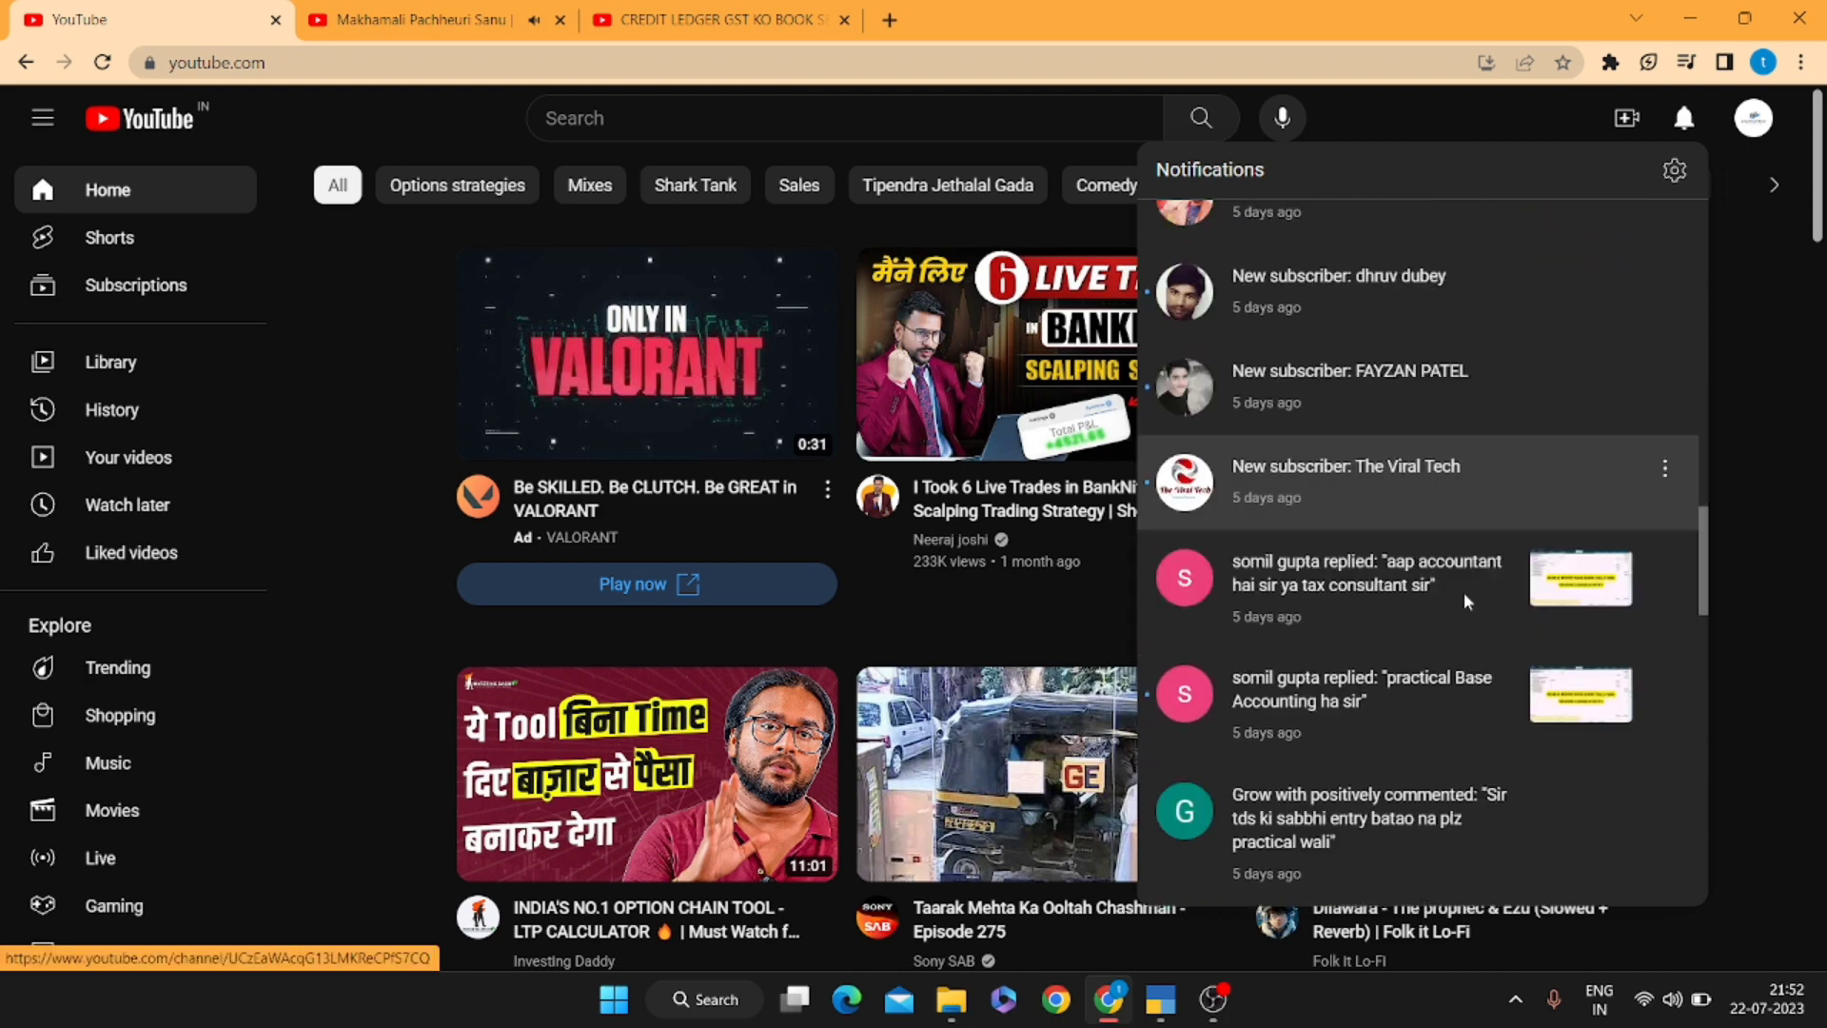
{"action": "scroll", "coordinate": [1466, 601], "scroll_direction": "down", "scroll_amount": 1}
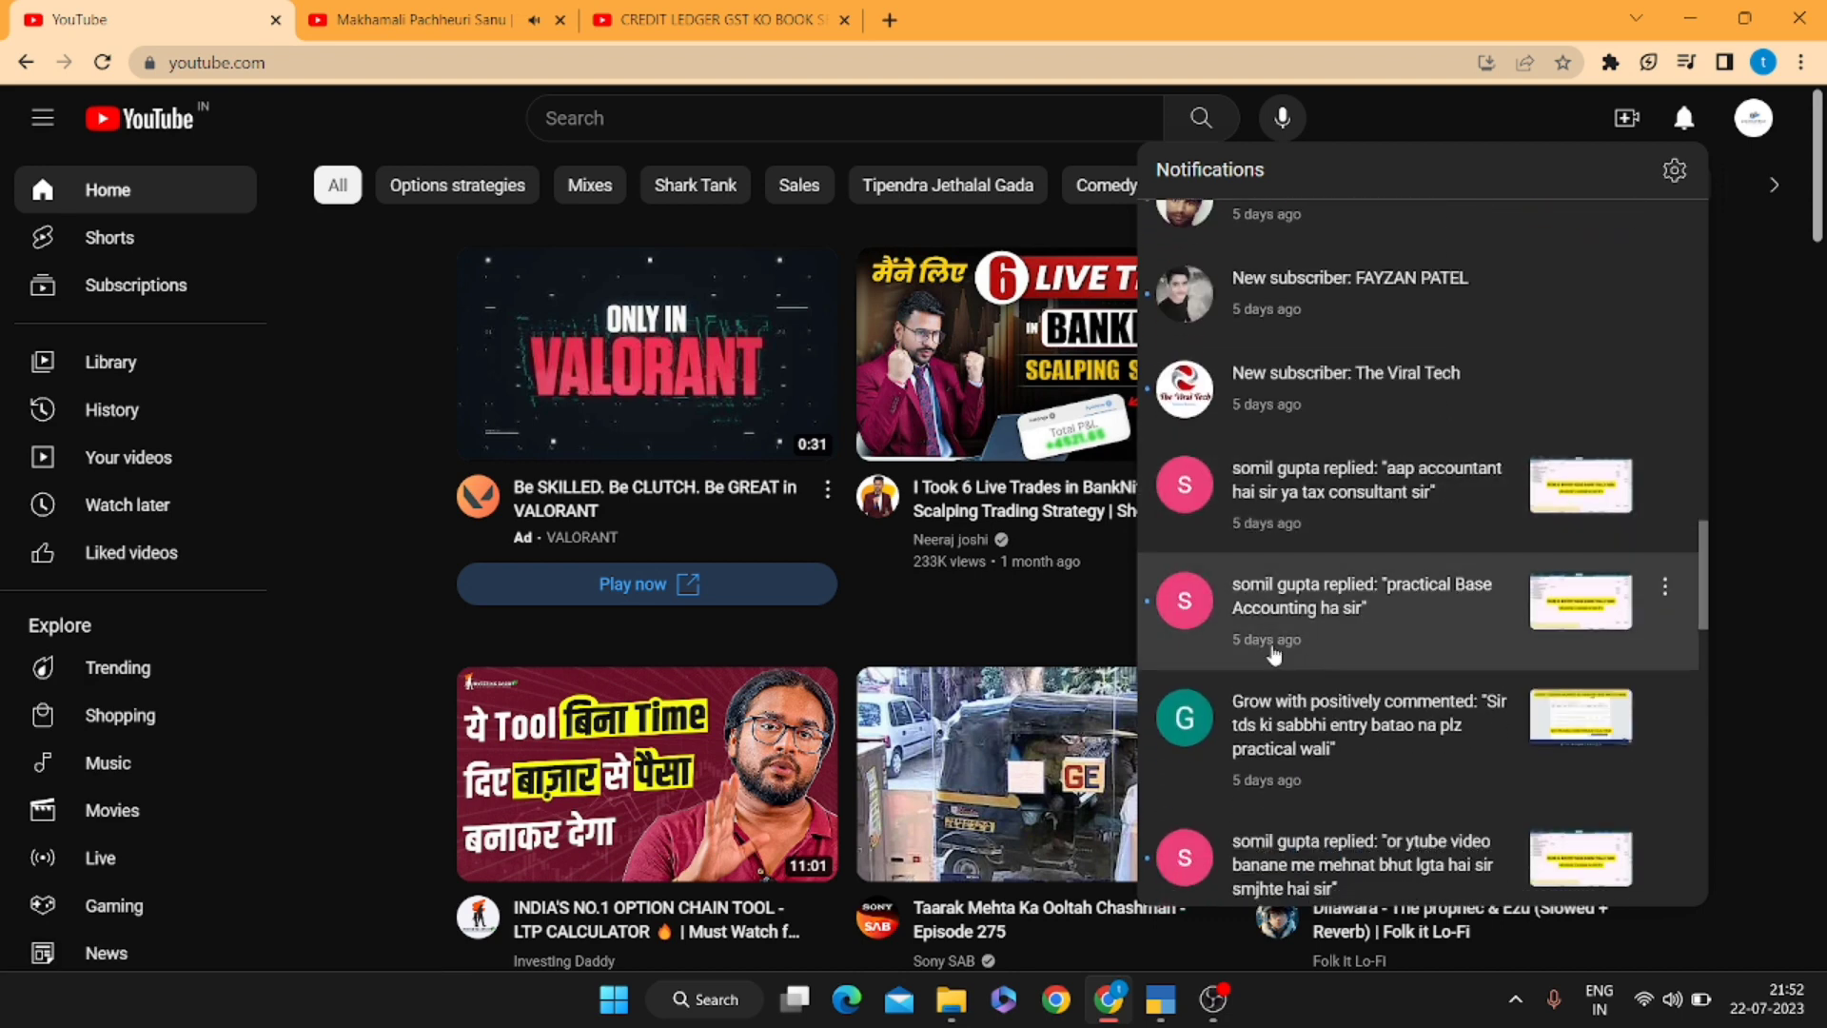
{"action": "scroll", "coordinate": [1394, 707], "scroll_direction": "down", "scroll_amount": 3}
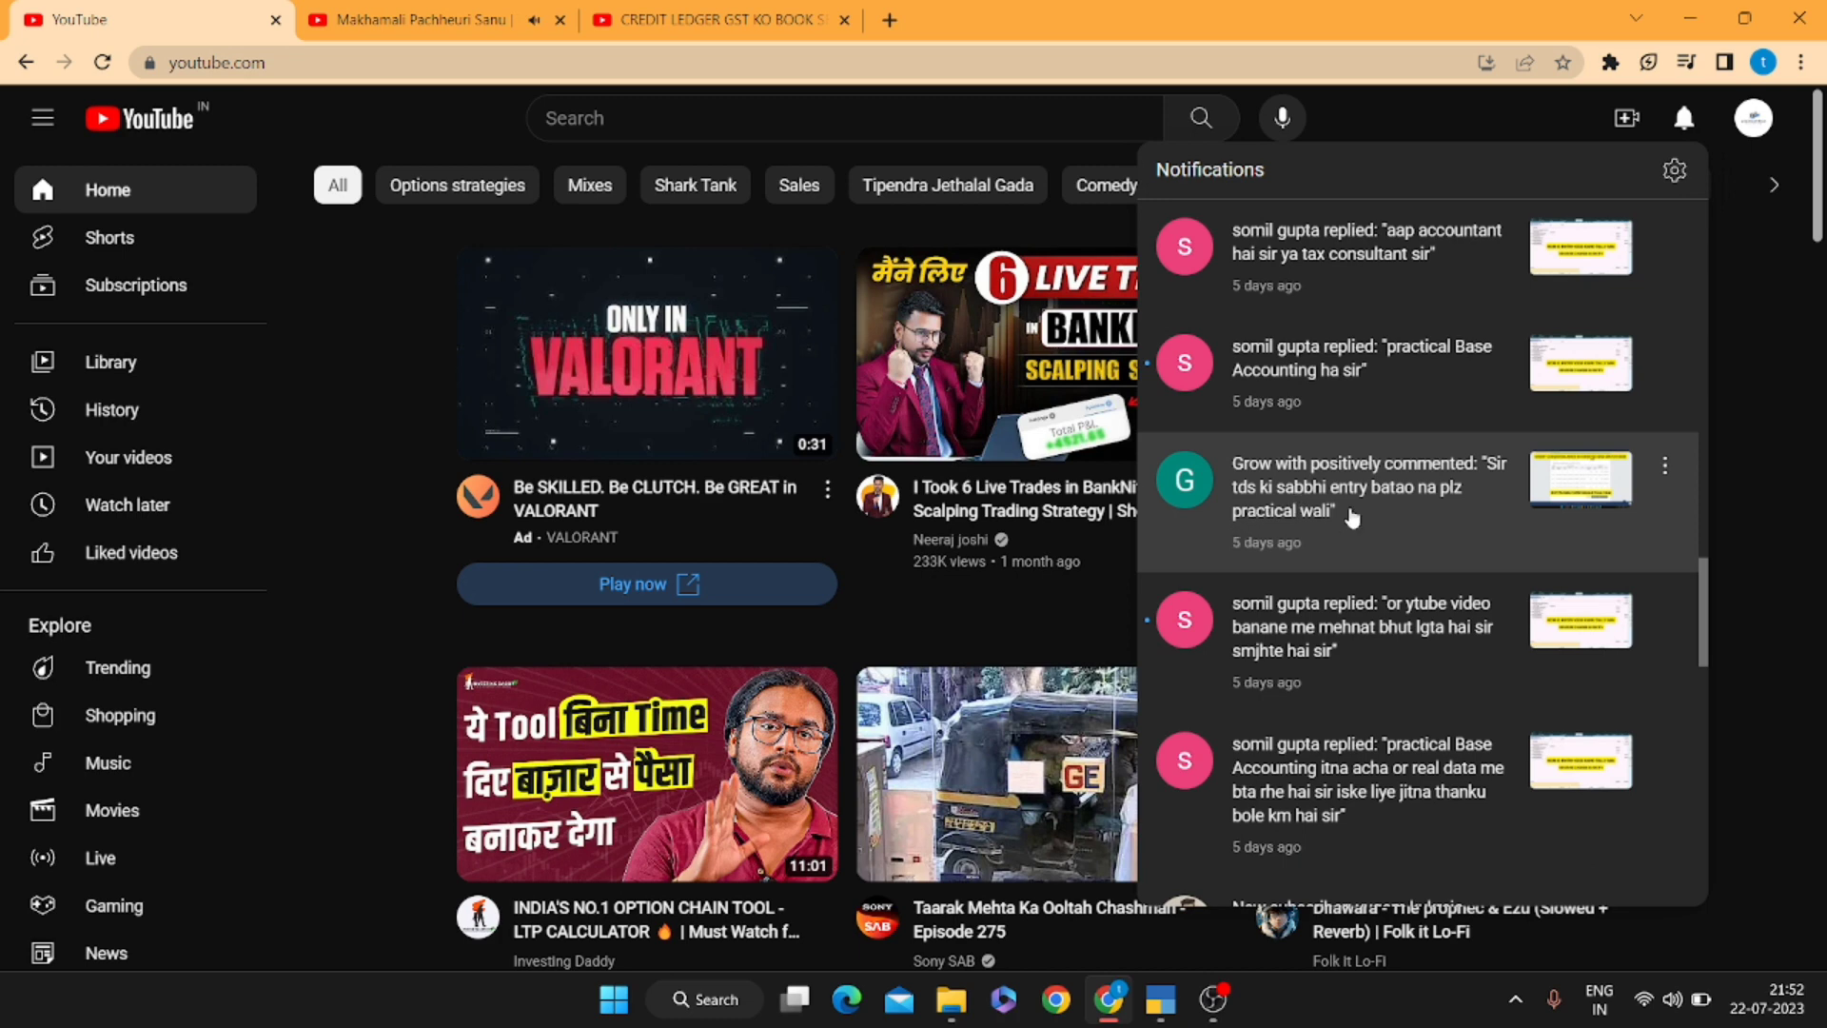
{"action": "scroll", "coordinate": [1404, 500], "scroll_direction": "down", "scroll_amount": 2}
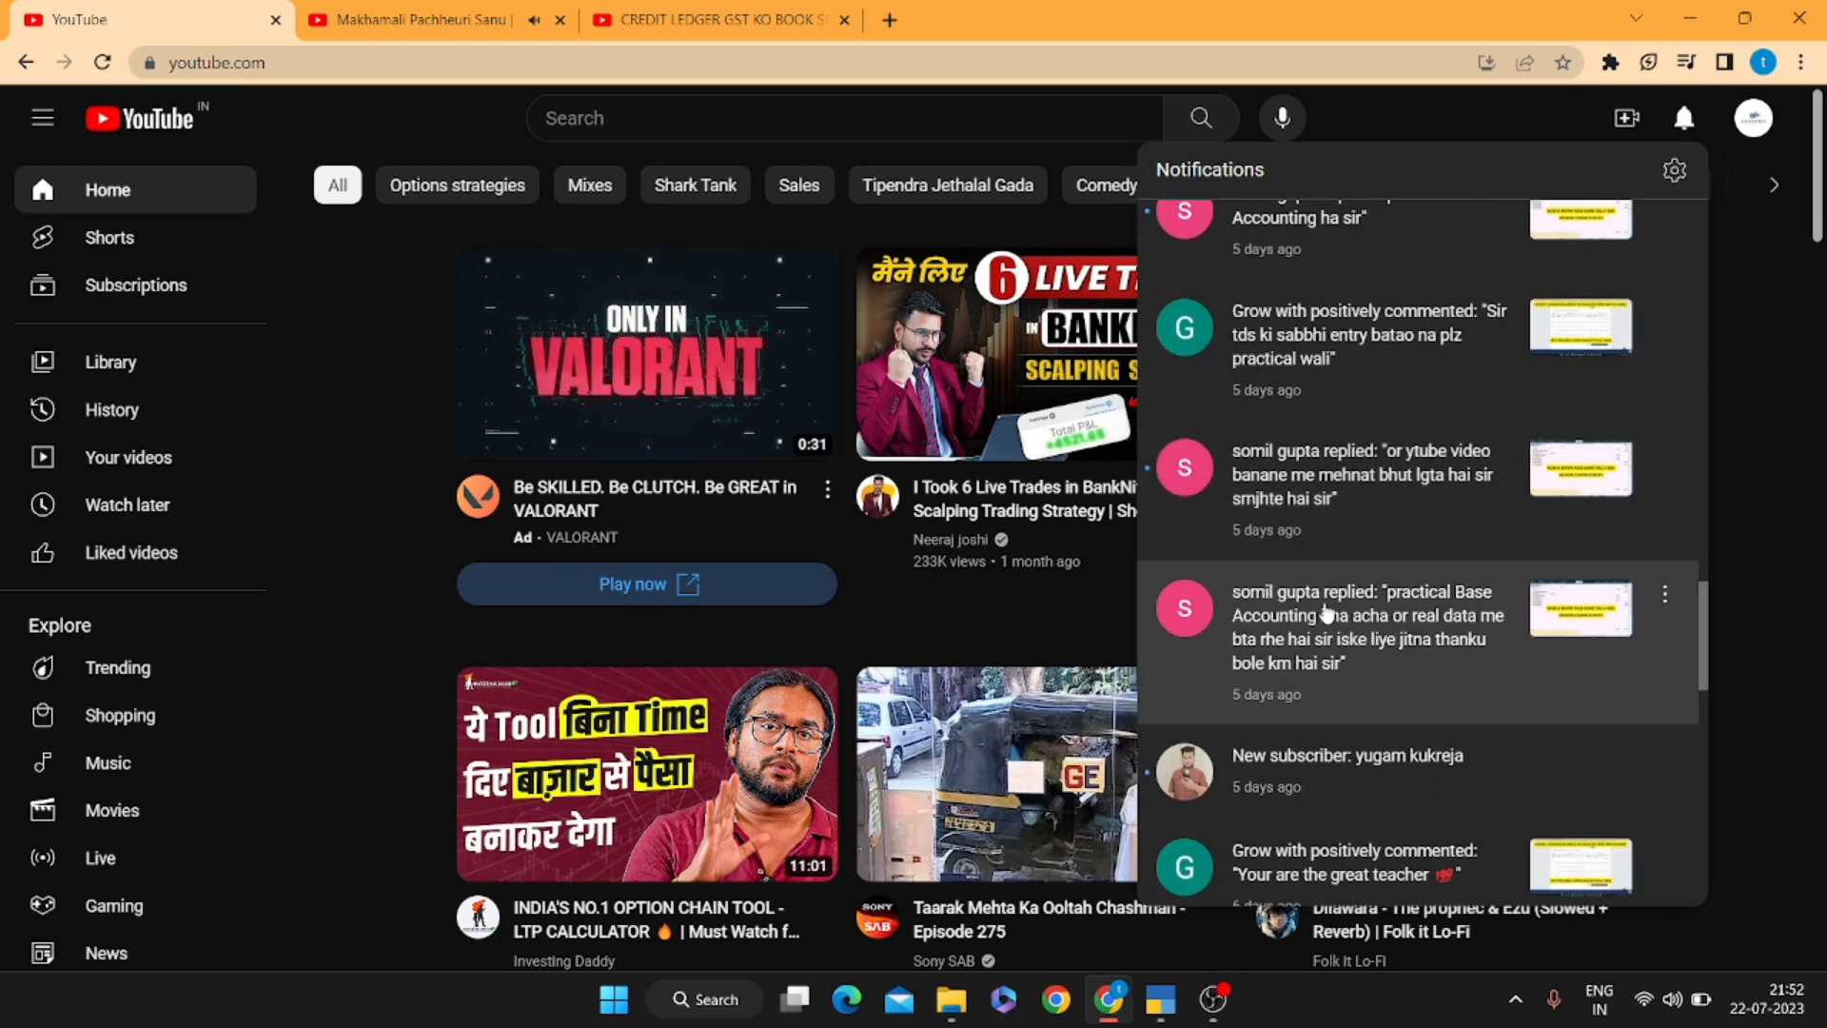
{"action": "scroll", "coordinate": [1419, 618], "scroll_direction": "down", "scroll_amount": 3}
{"action": "scroll", "coordinate": [1419, 669], "scroll_direction": "down", "scroll_amount": 1}
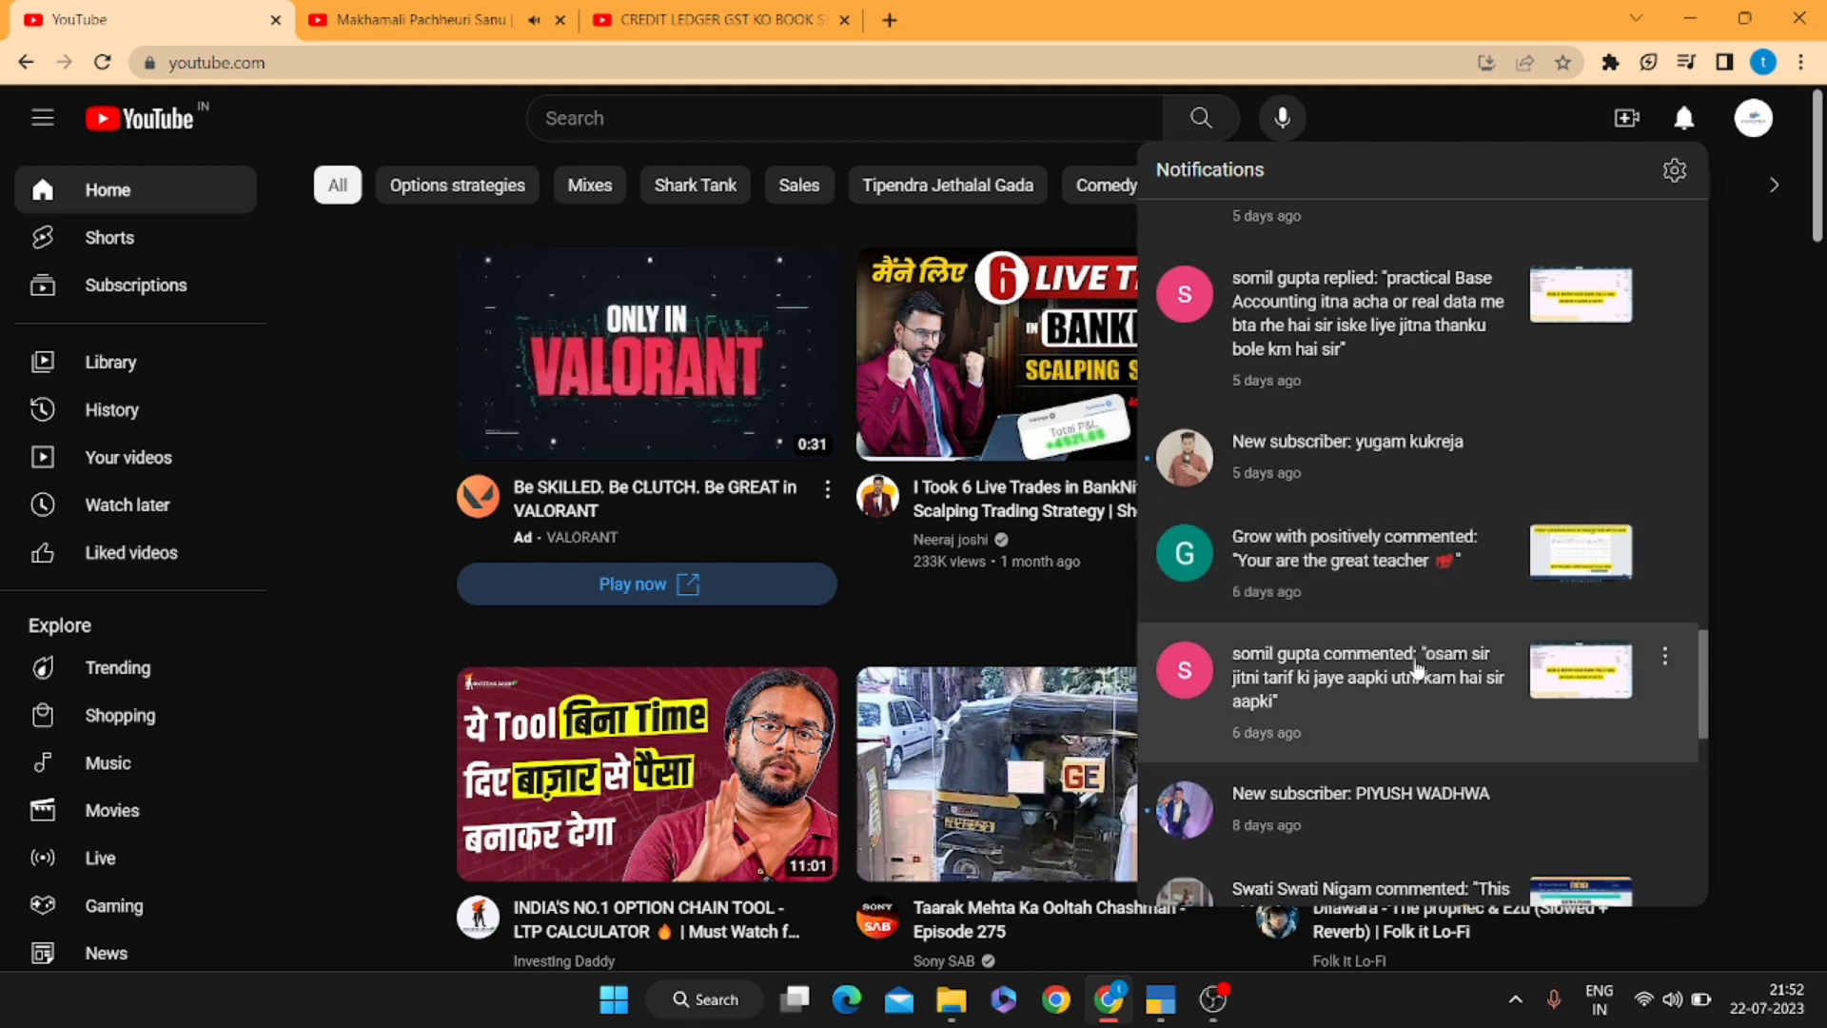
{"action": "scroll", "coordinate": [1418, 669], "scroll_direction": "down", "scroll_amount": 8}
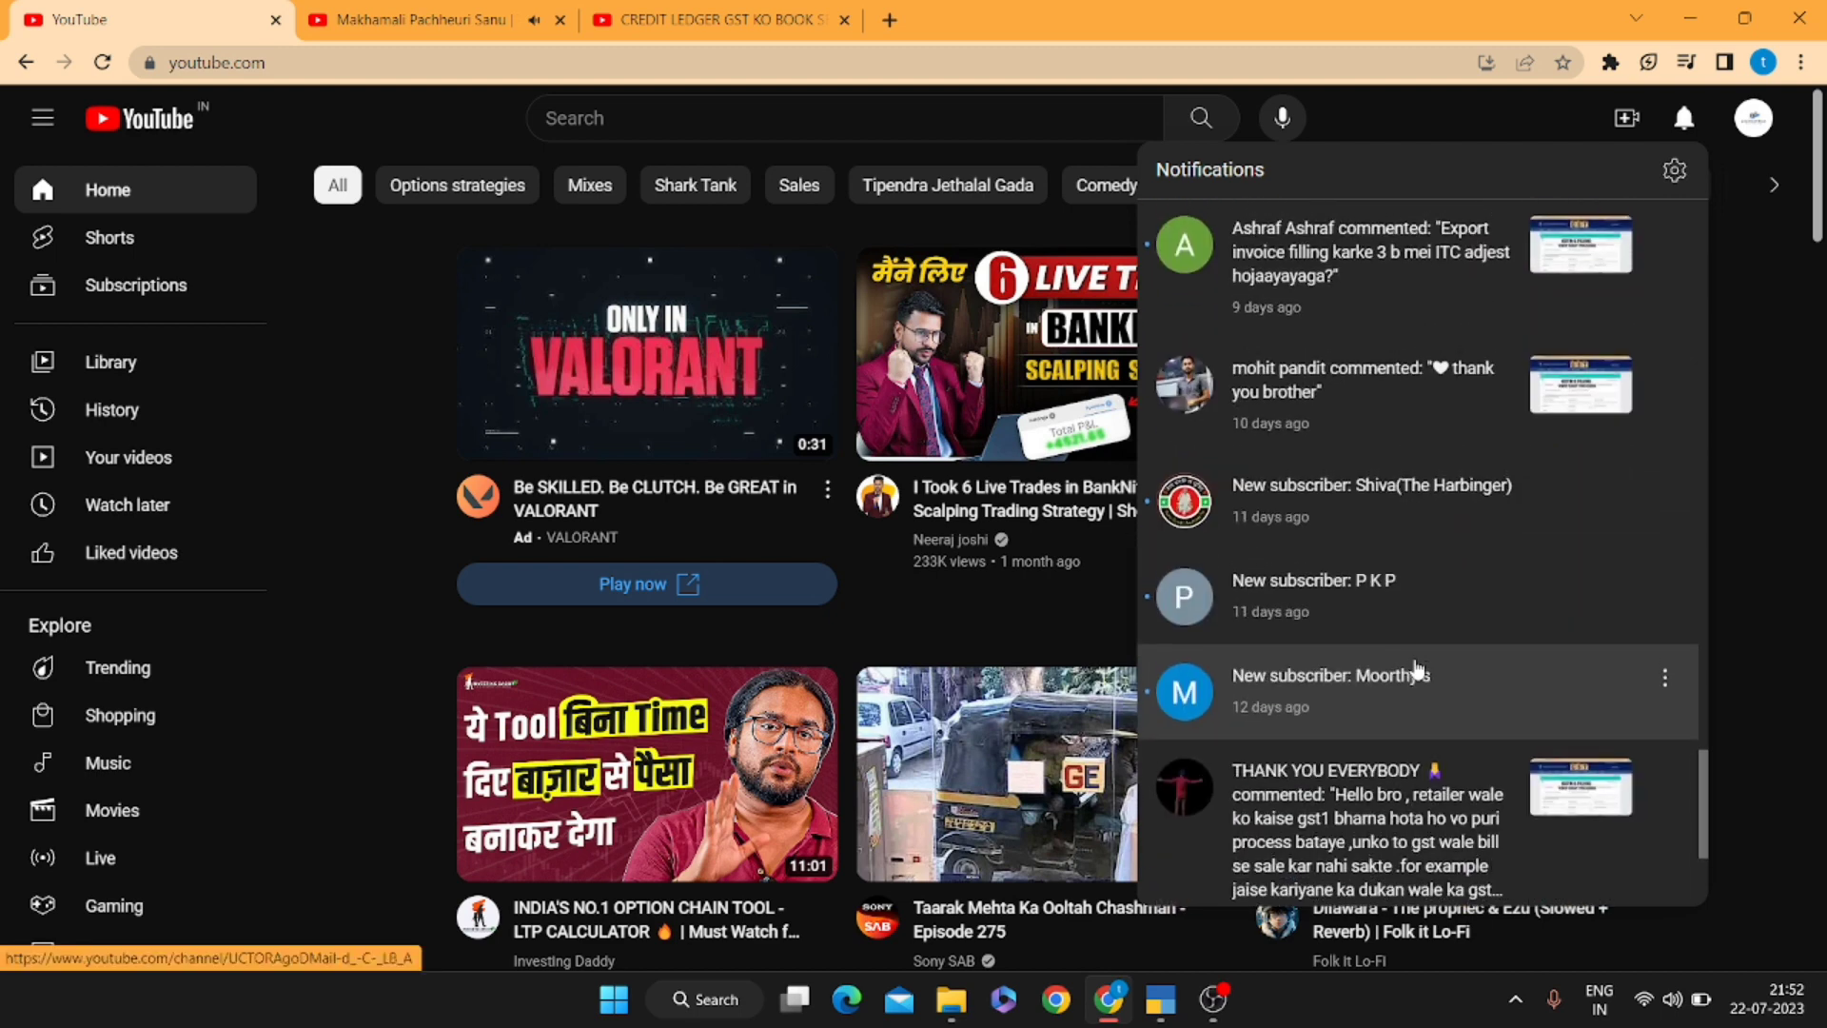
{"action": "scroll", "coordinate": [1418, 669], "scroll_direction": "up", "scroll_amount": 1}
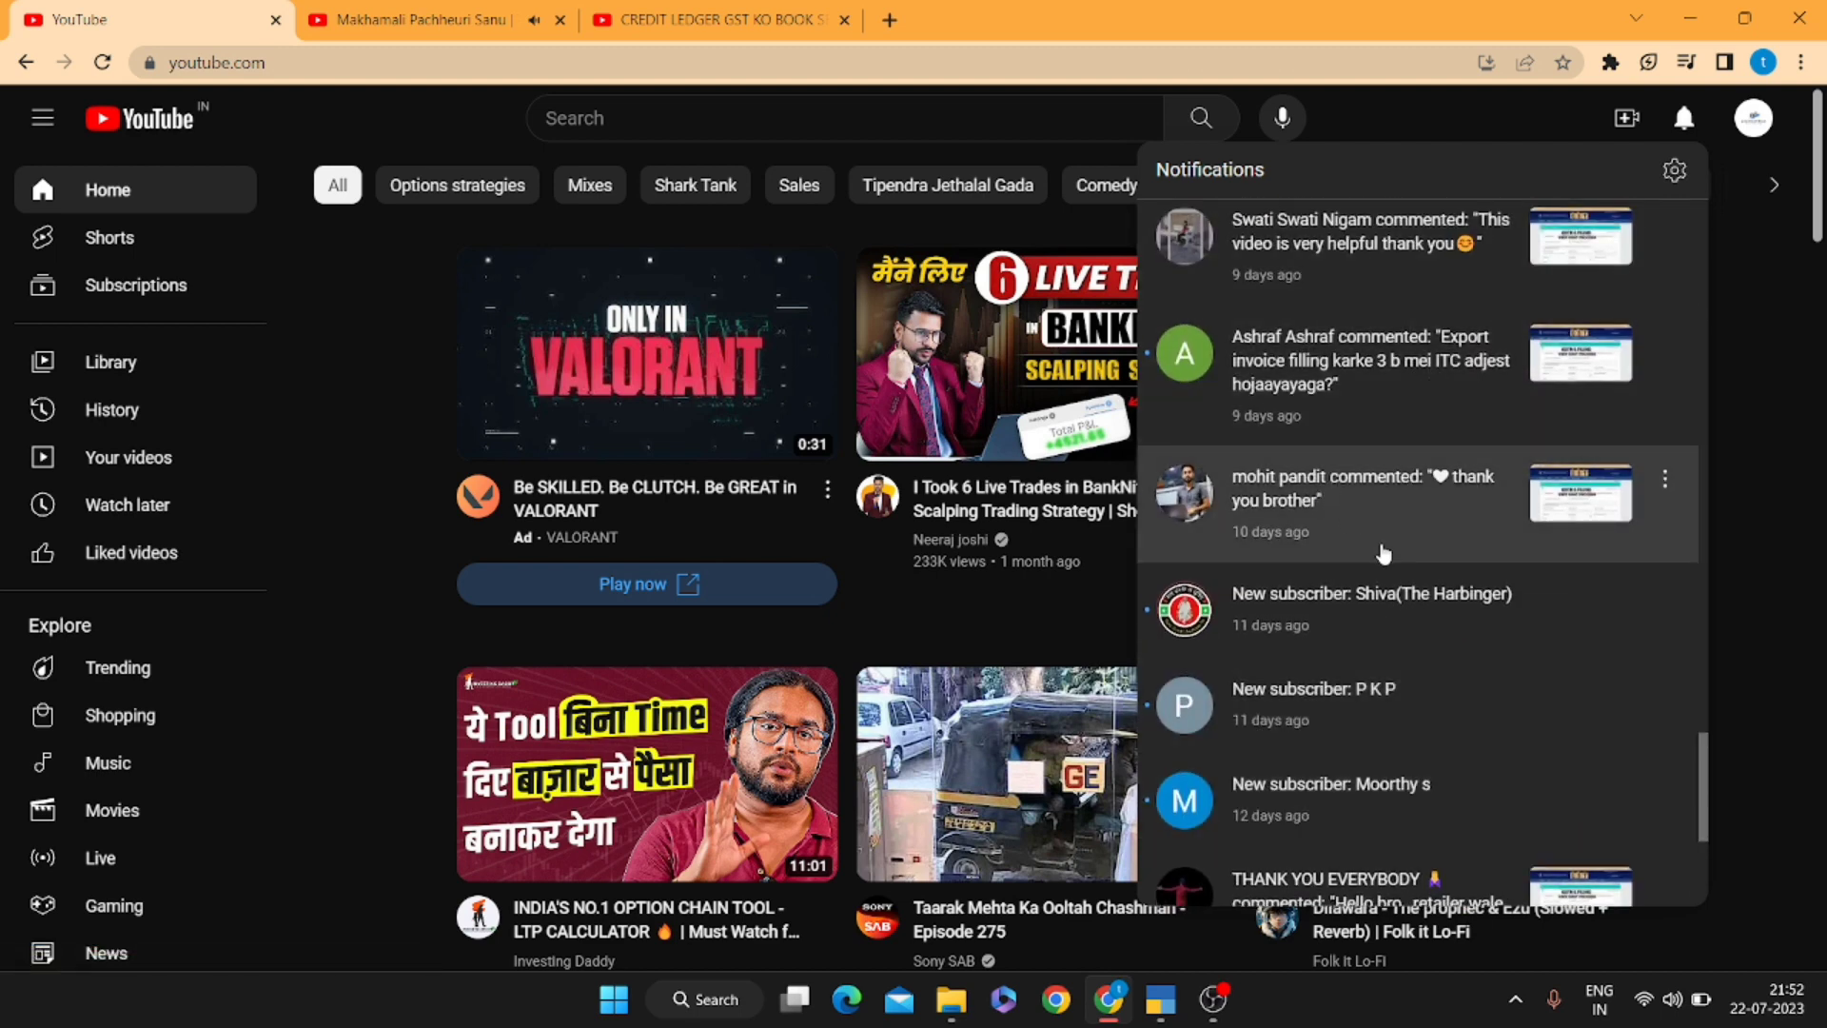
{"action": "scroll", "coordinate": [1385, 554], "scroll_direction": "down", "scroll_amount": 1}
{"action": "scroll", "coordinate": [1443, 487], "scroll_direction": "down", "scroll_amount": 3}
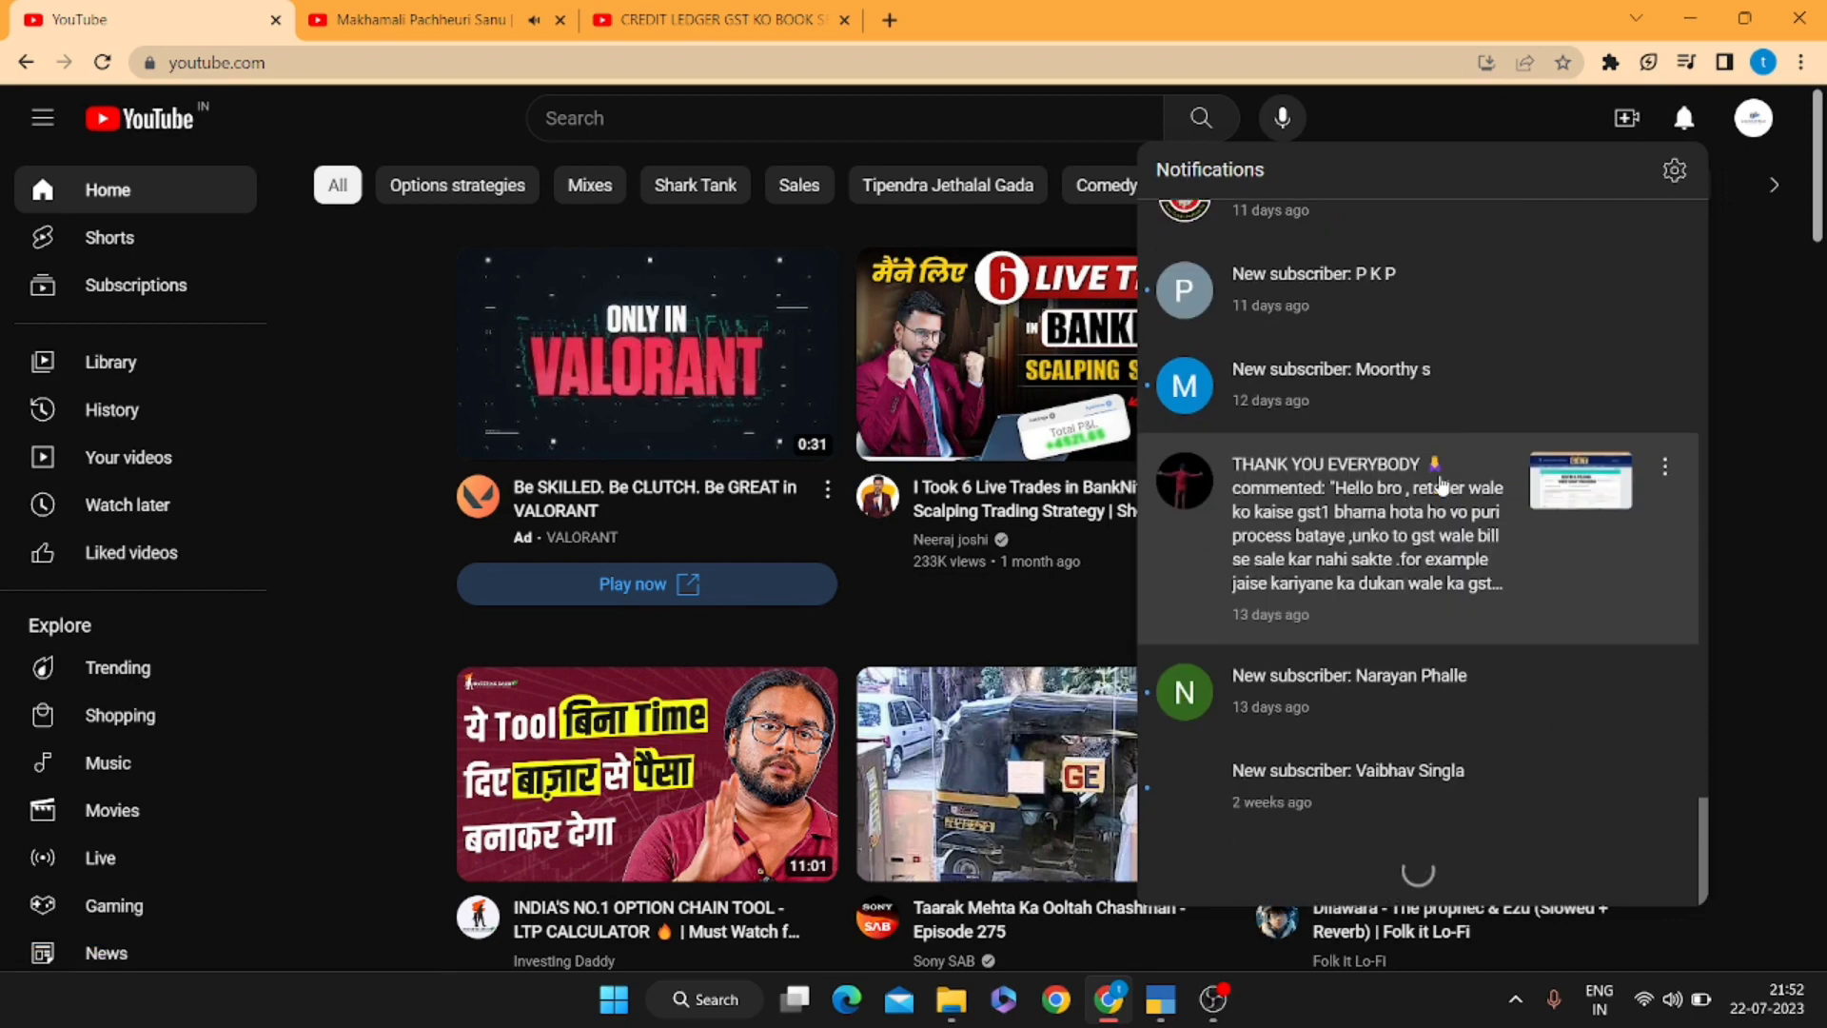
{"action": "scroll", "coordinate": [1443, 486], "scroll_direction": "up", "scroll_amount": 10}
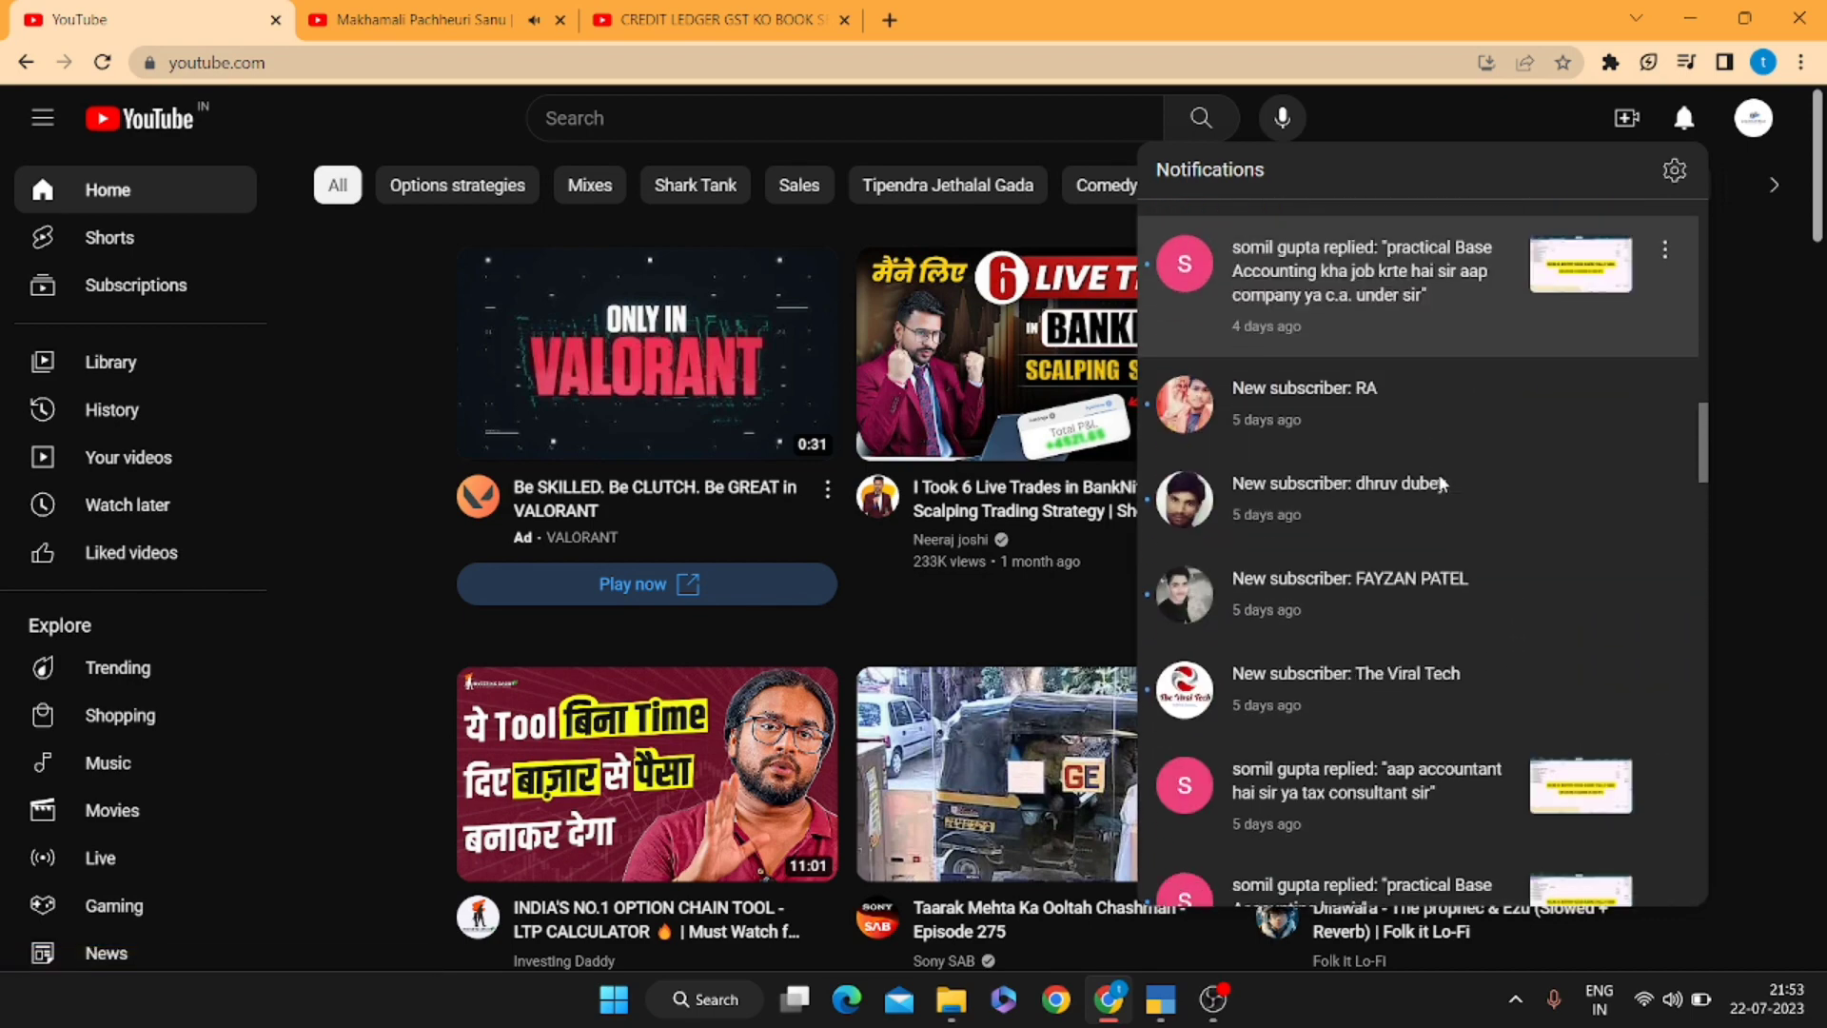
{"action": "scroll", "coordinate": [1443, 483], "scroll_direction": "down", "scroll_amount": 3}
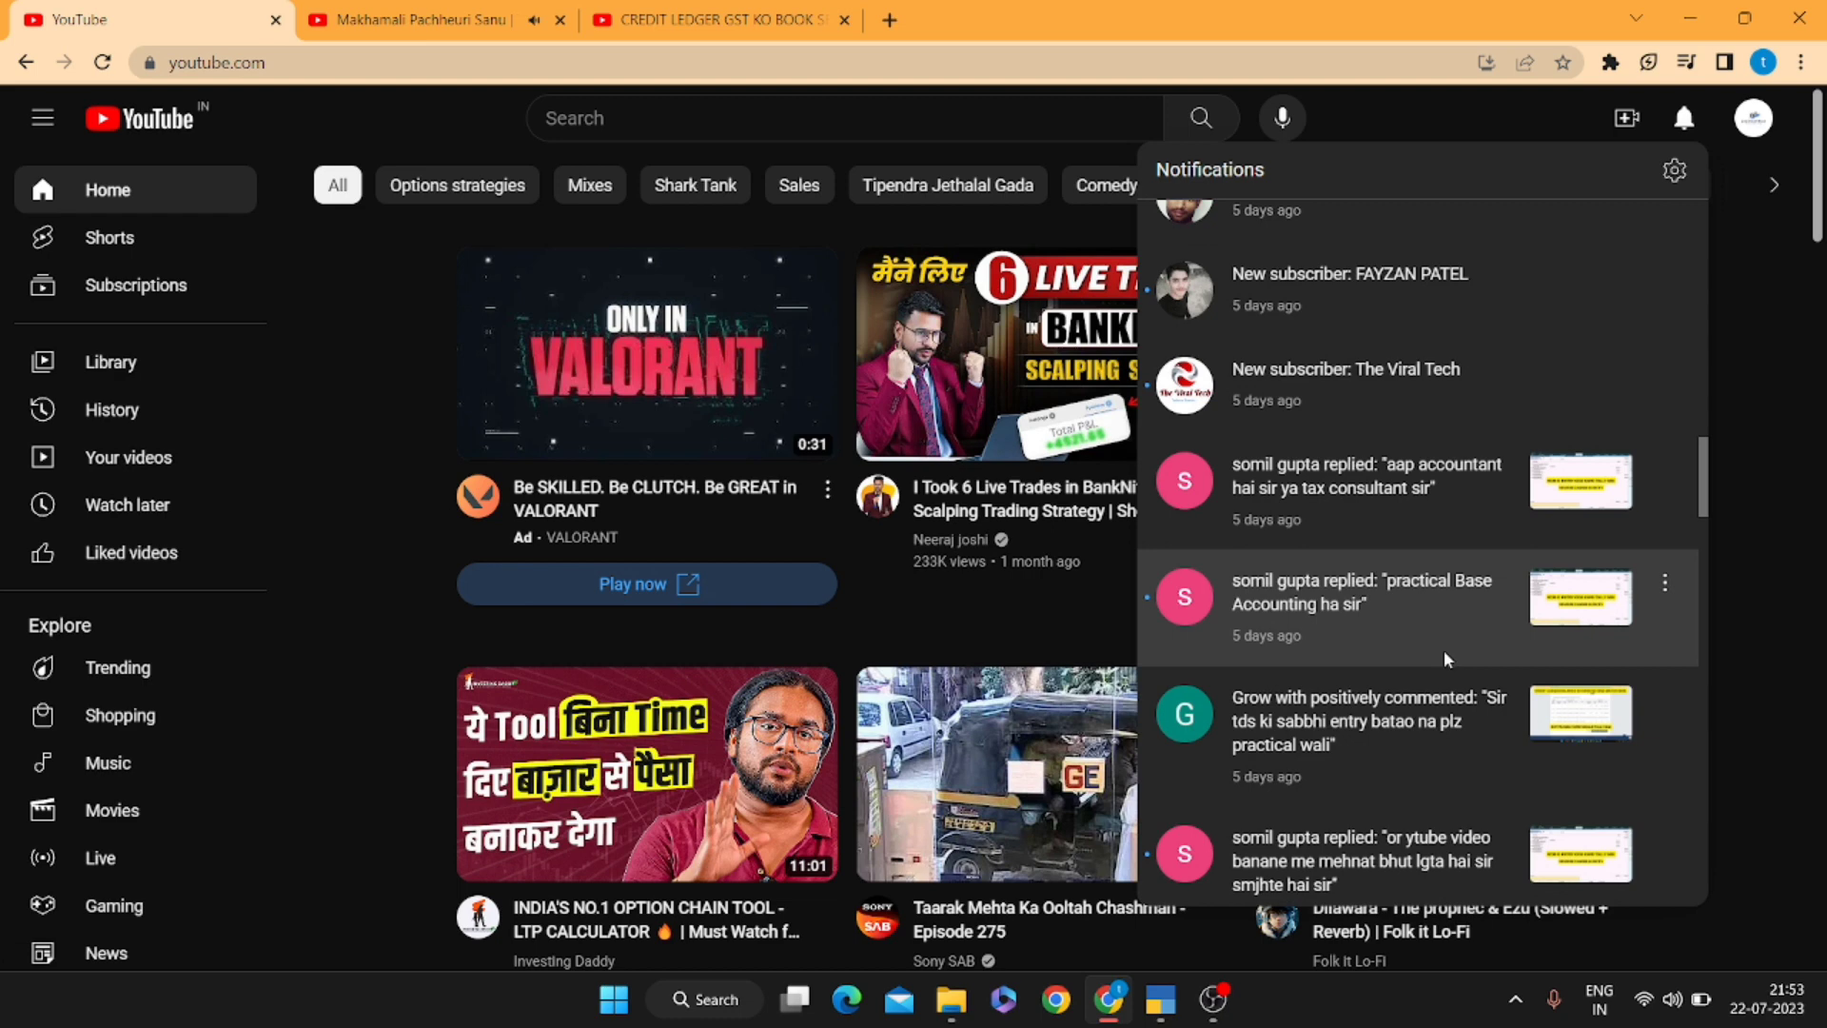
{"action": "scroll", "coordinate": [1445, 656], "scroll_direction": "down", "scroll_amount": 2}
{"action": "scroll", "coordinate": [1445, 656], "scroll_direction": "up", "scroll_amount": 1}
{"action": "scroll", "coordinate": [1445, 656], "scroll_direction": "up", "scroll_amount": 5}
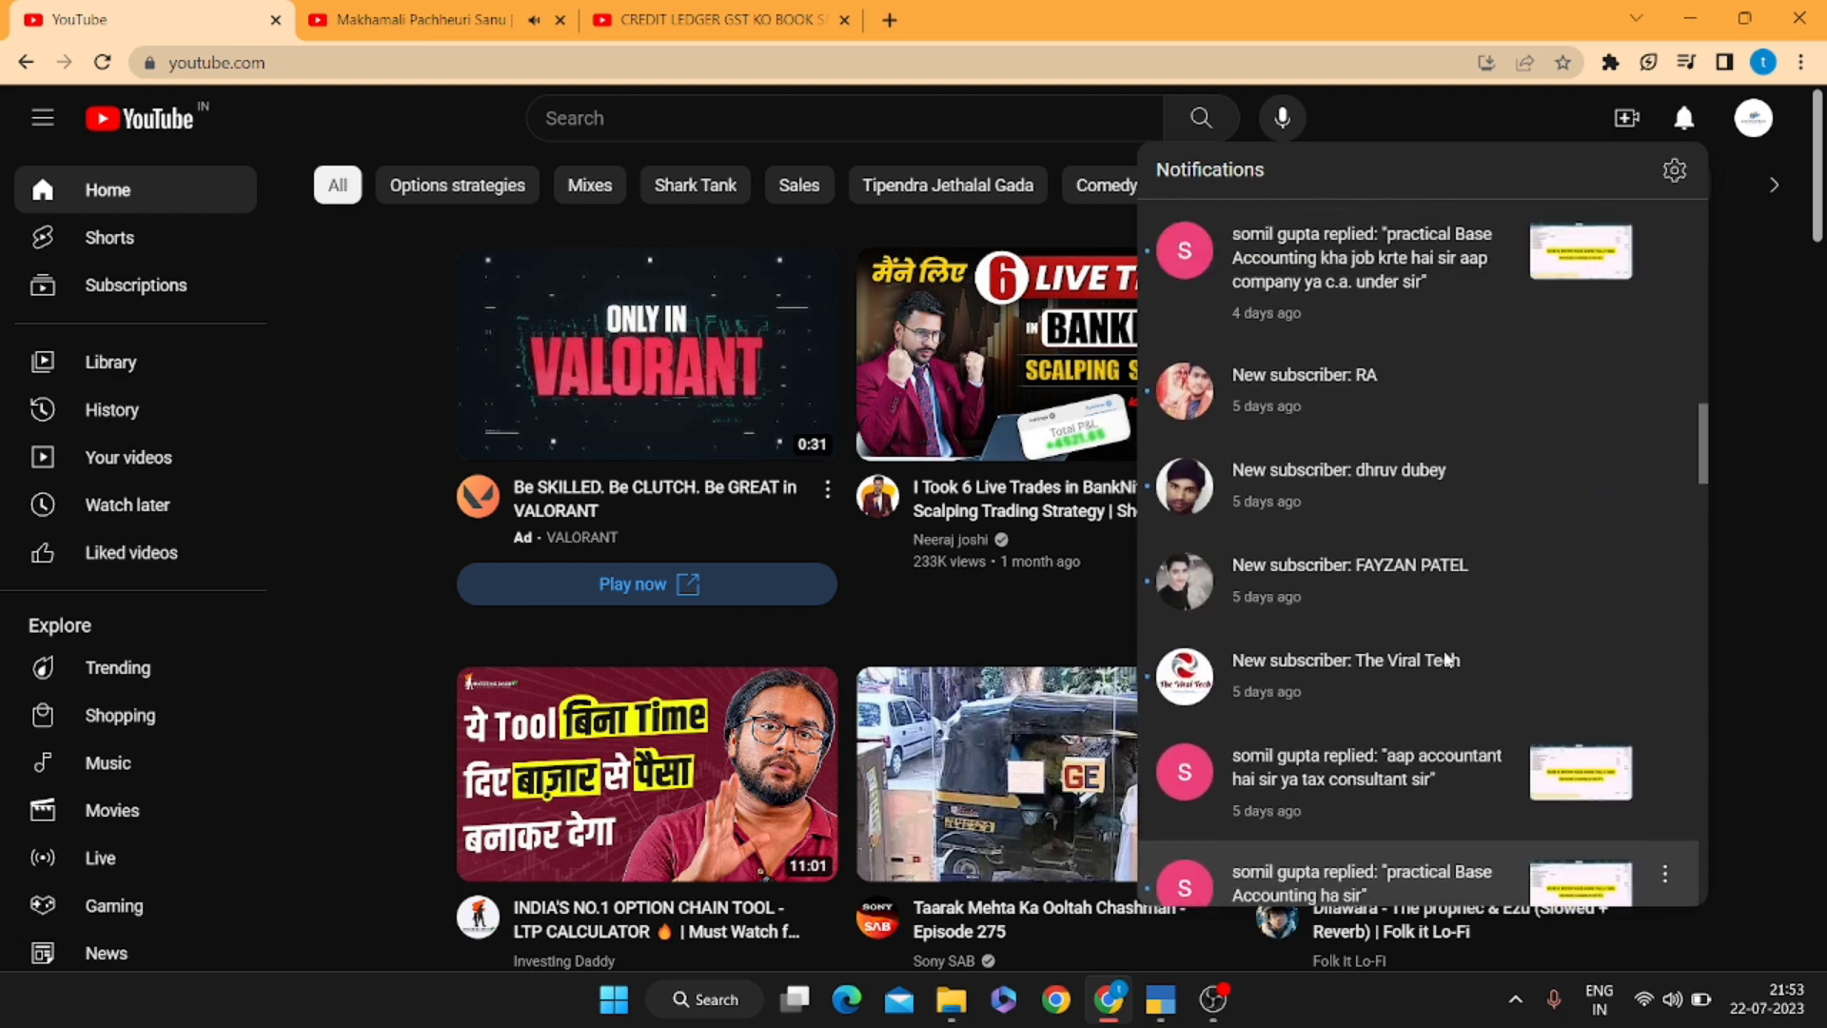
{"action": "left_click", "coordinate": [712, 20]}
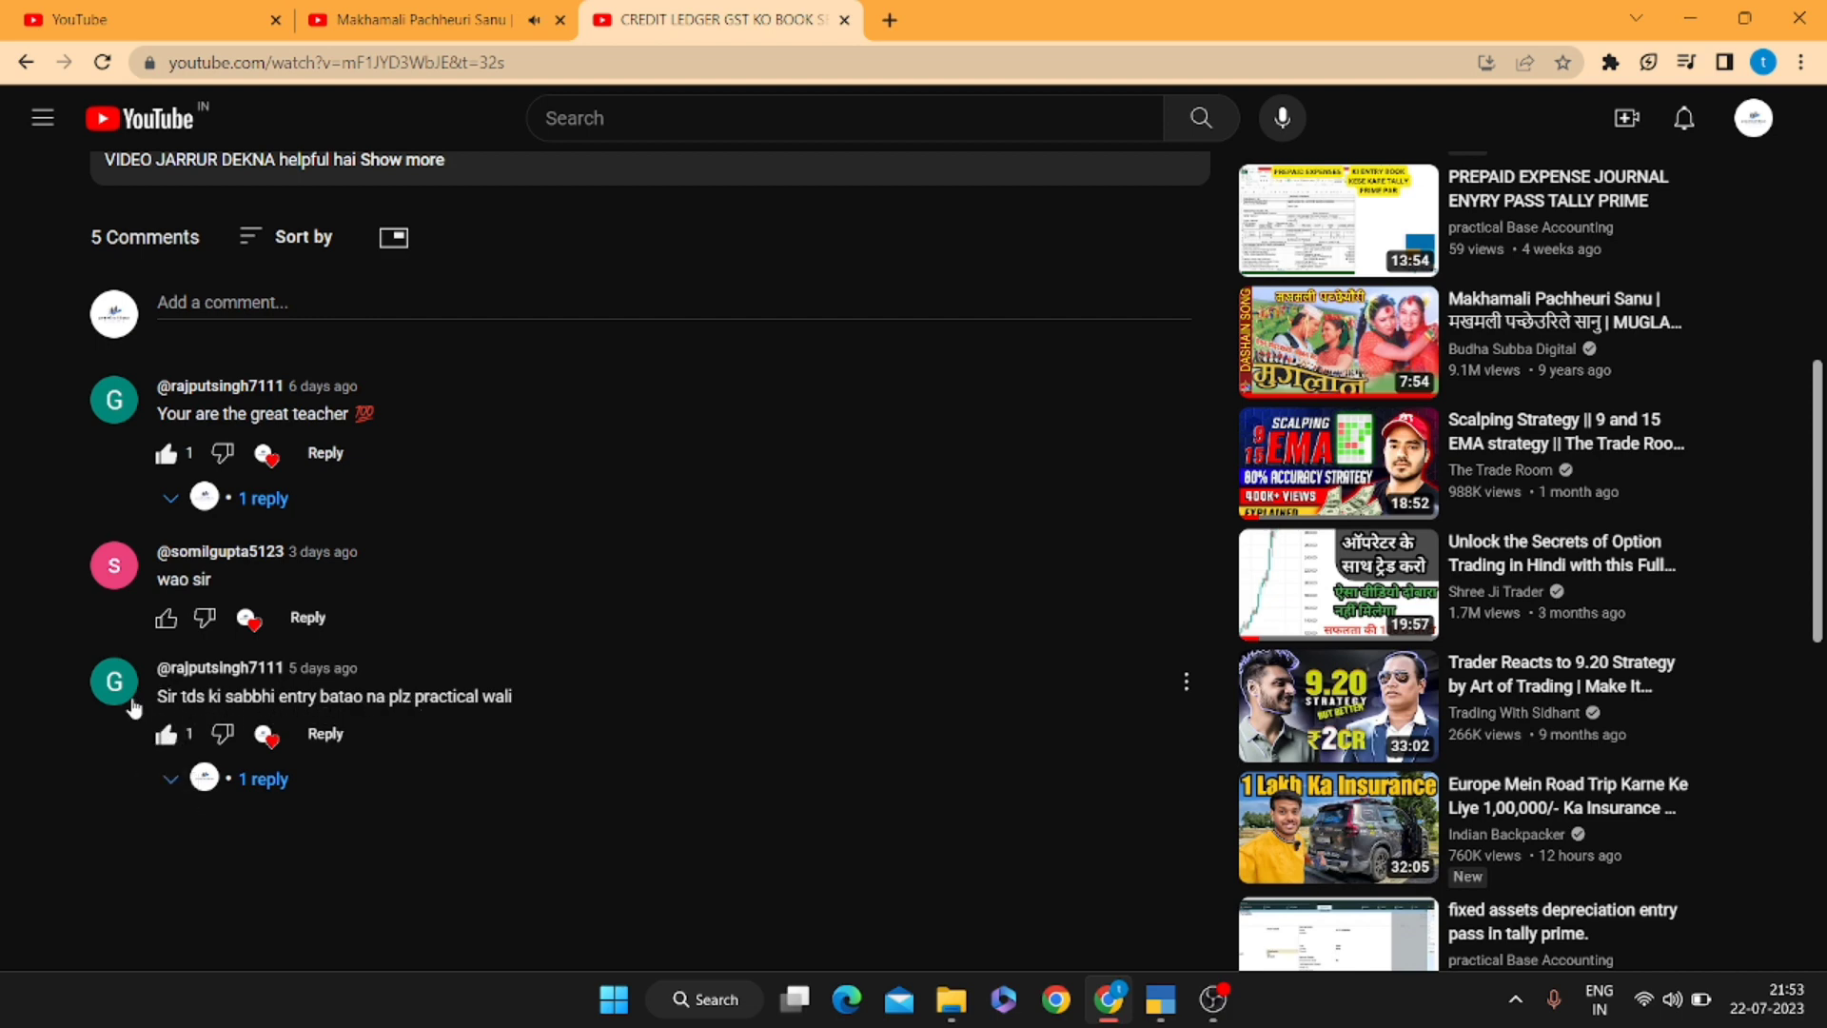
{"action": "left_click_drag", "start_coordinate": [156, 702], "coordinate": [520, 719]}
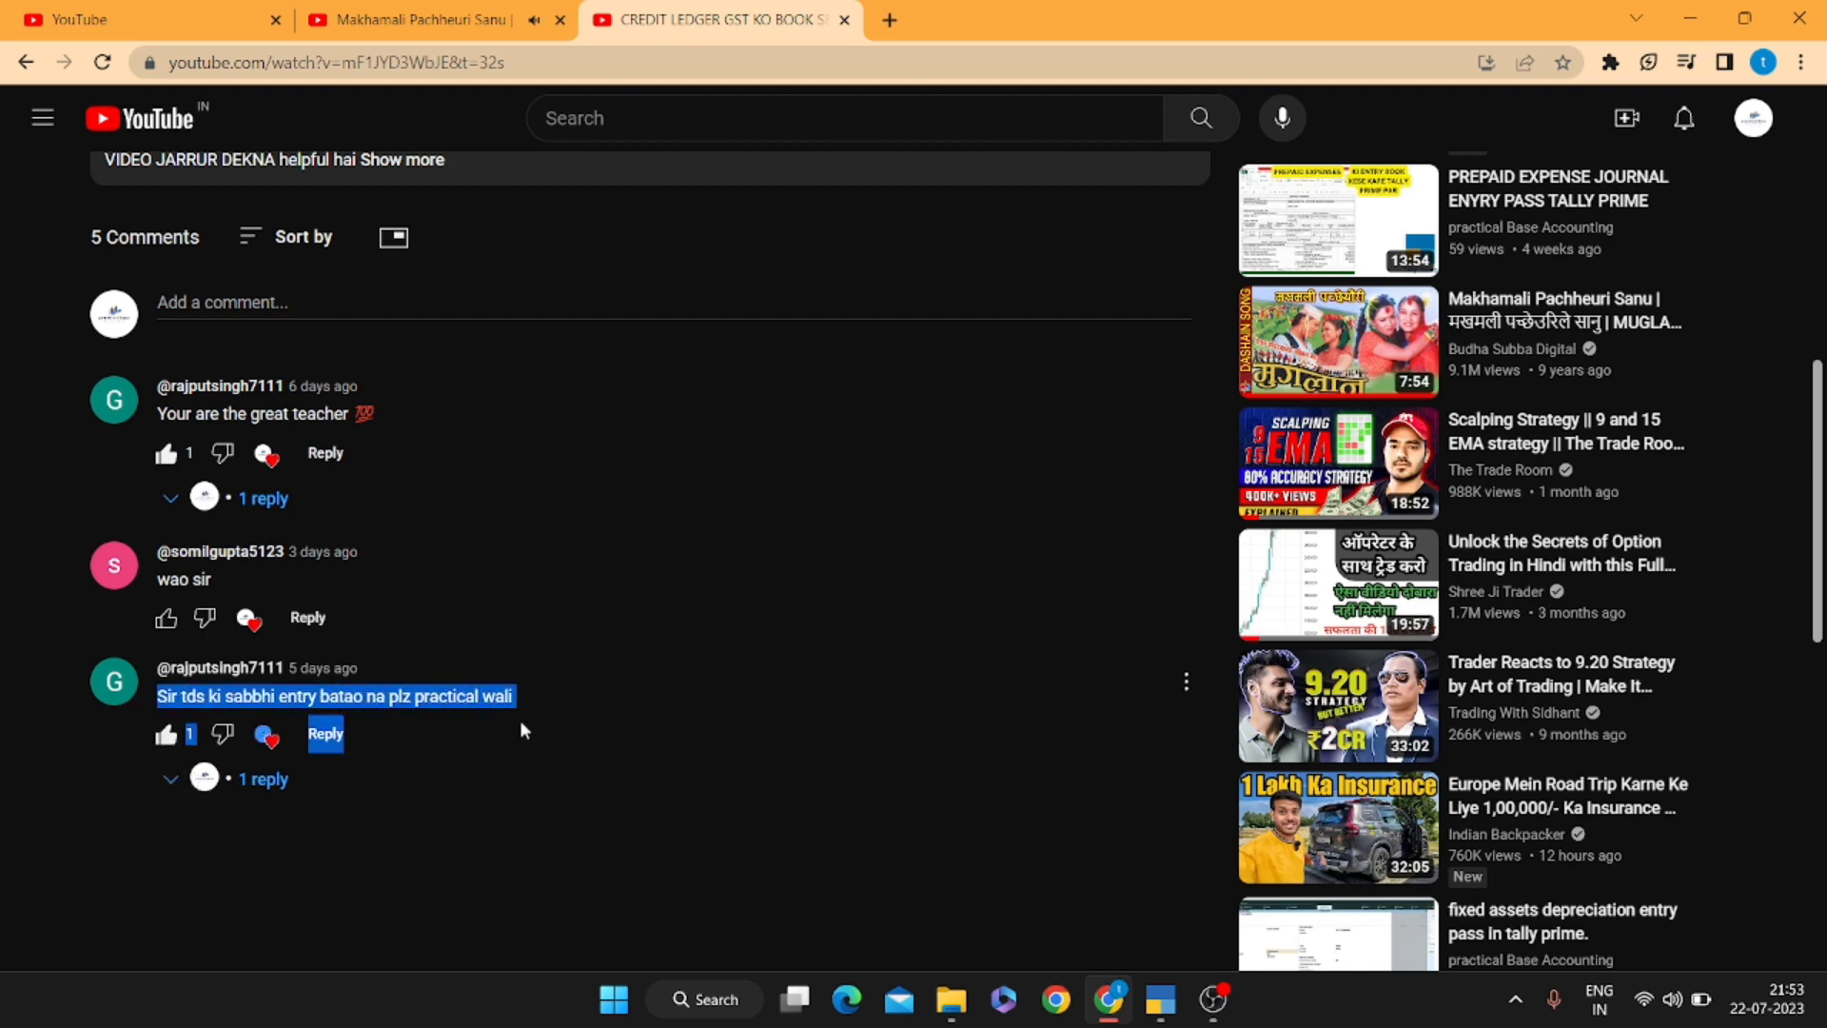
{"action": "left_click", "coordinate": [562, 722]}
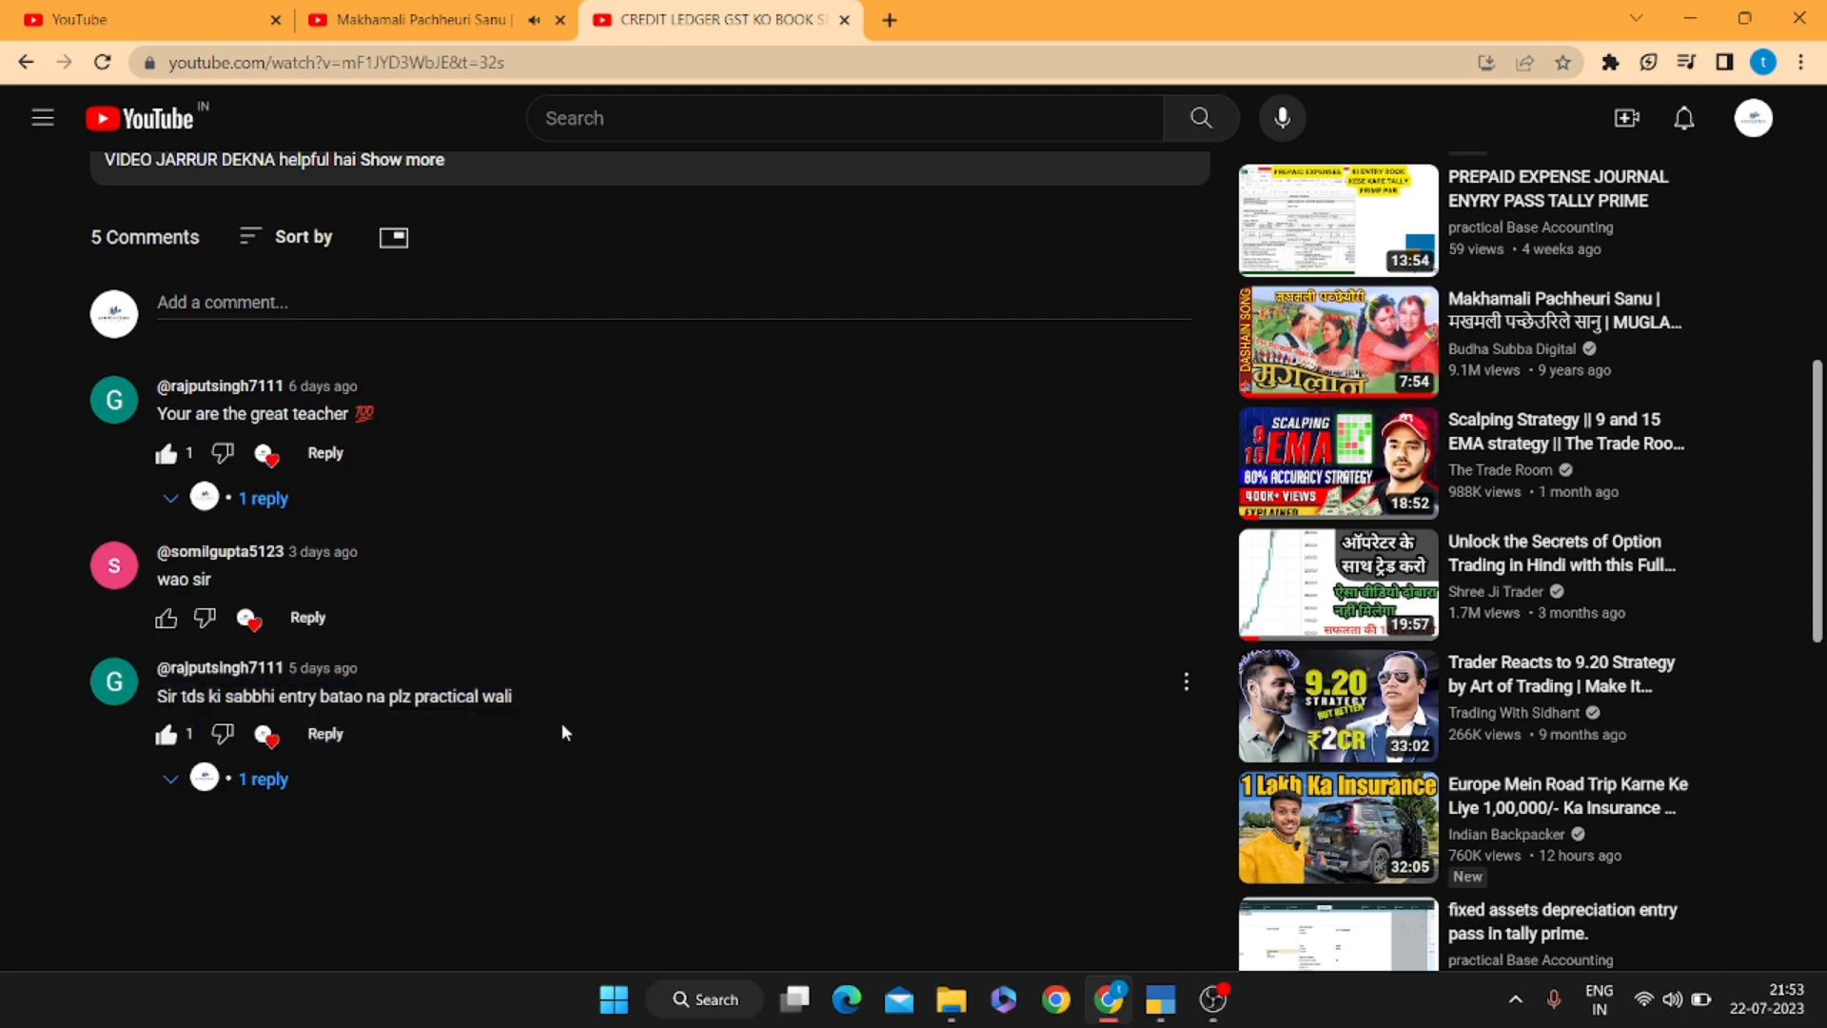
Return to TallyPrime, keeping the 1-Apr-22 to 31-Mar-23 period
{"action": "key", "text": "alt+Tab"}
{"action": "key", "text": "alt+F2"}
{"action": "key", "text": "Return"}
{"action": "key", "text": "Return"}
{"action": "key", "text": "alt+F2"}
{"action": "key", "text": "Return"}
{"action": "key", "text": "Return"}
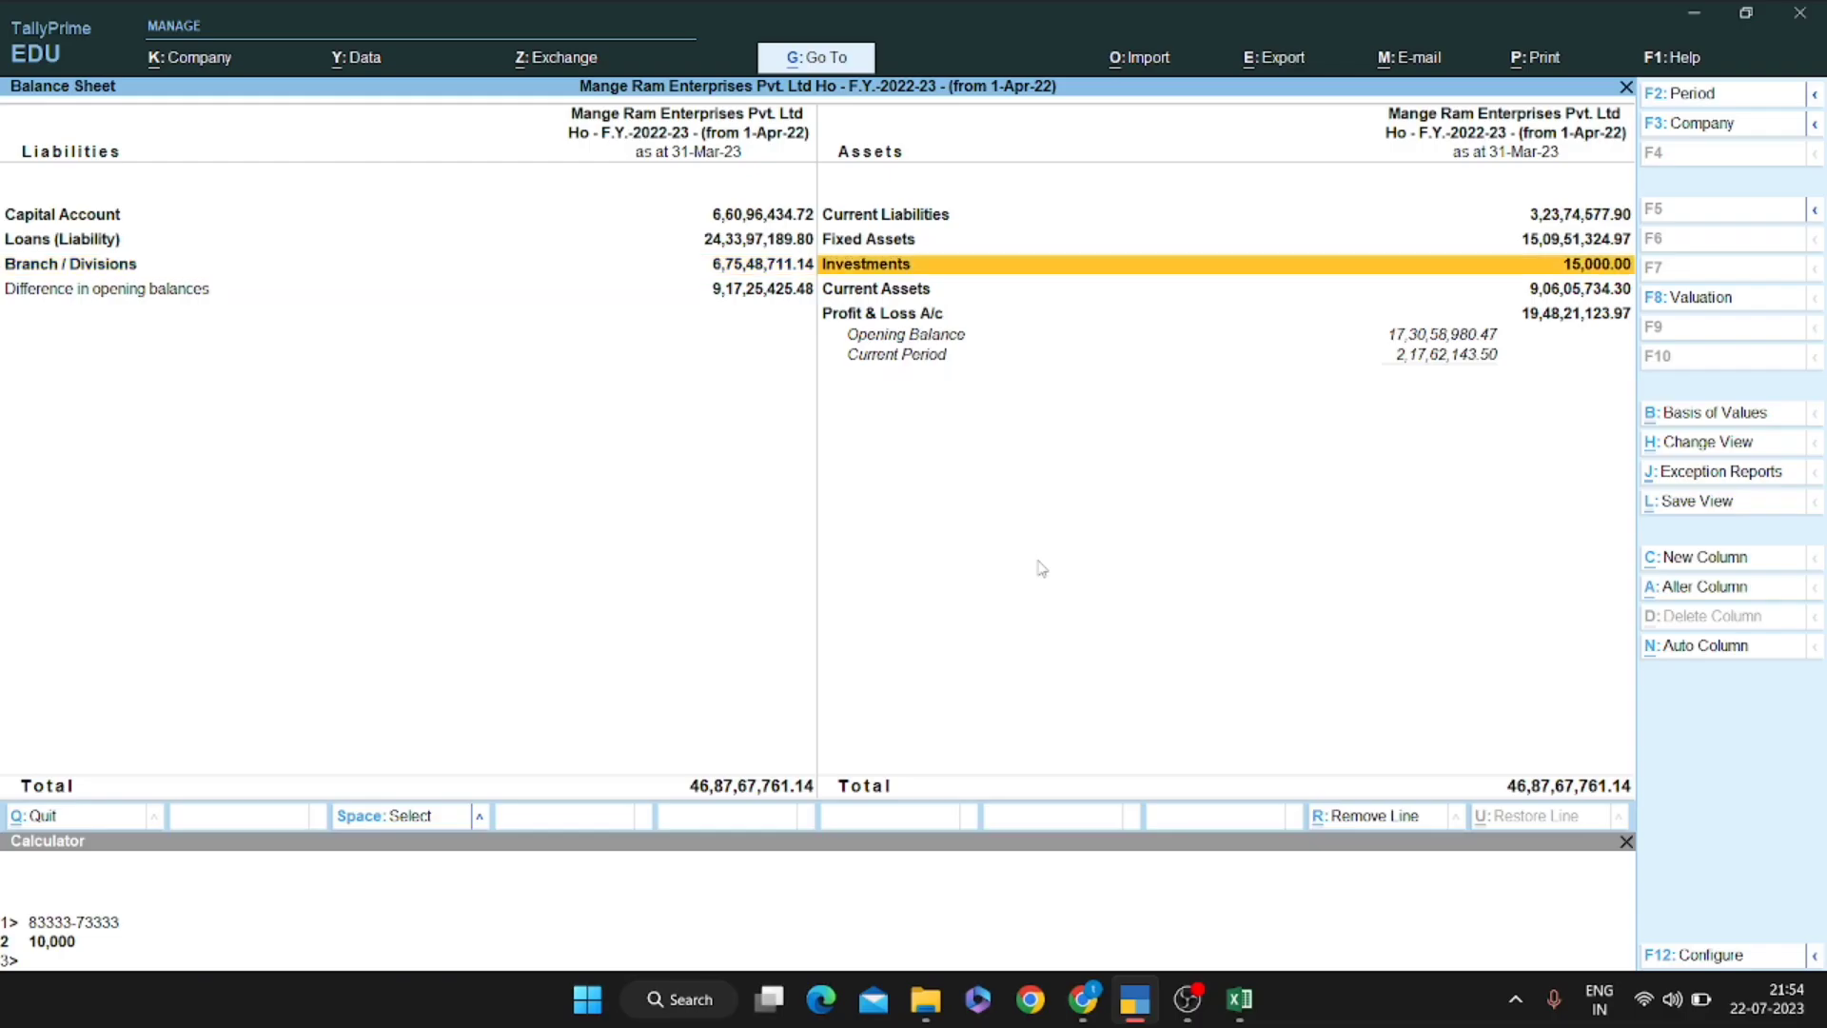
Drill into Current Liabilities > TDS/TCS PAYABLE, showing opening balances and transactions
{"action": "key", "text": "Up"}
{"action": "key", "text": "Up"}
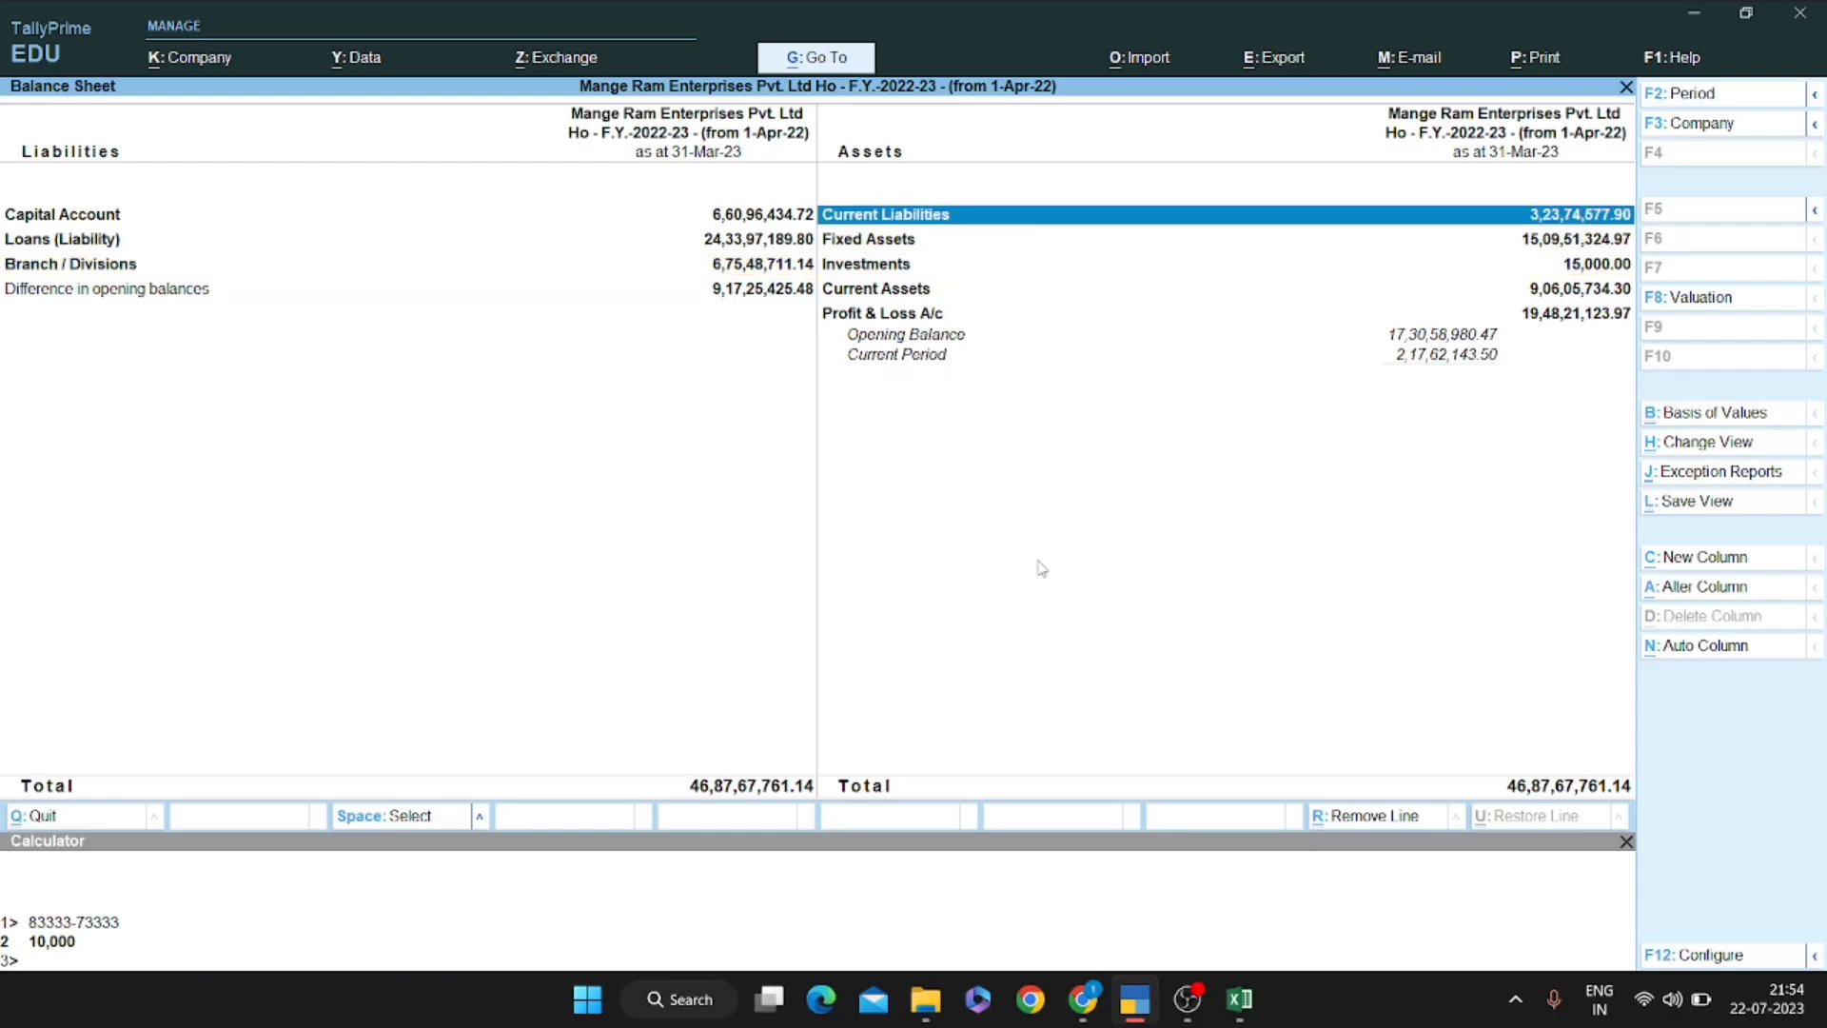
{"action": "key", "text": "Return"}
{"action": "key", "text": "Return"}
{"action": "key", "text": "Down"}
{"action": "key", "text": "Down"}
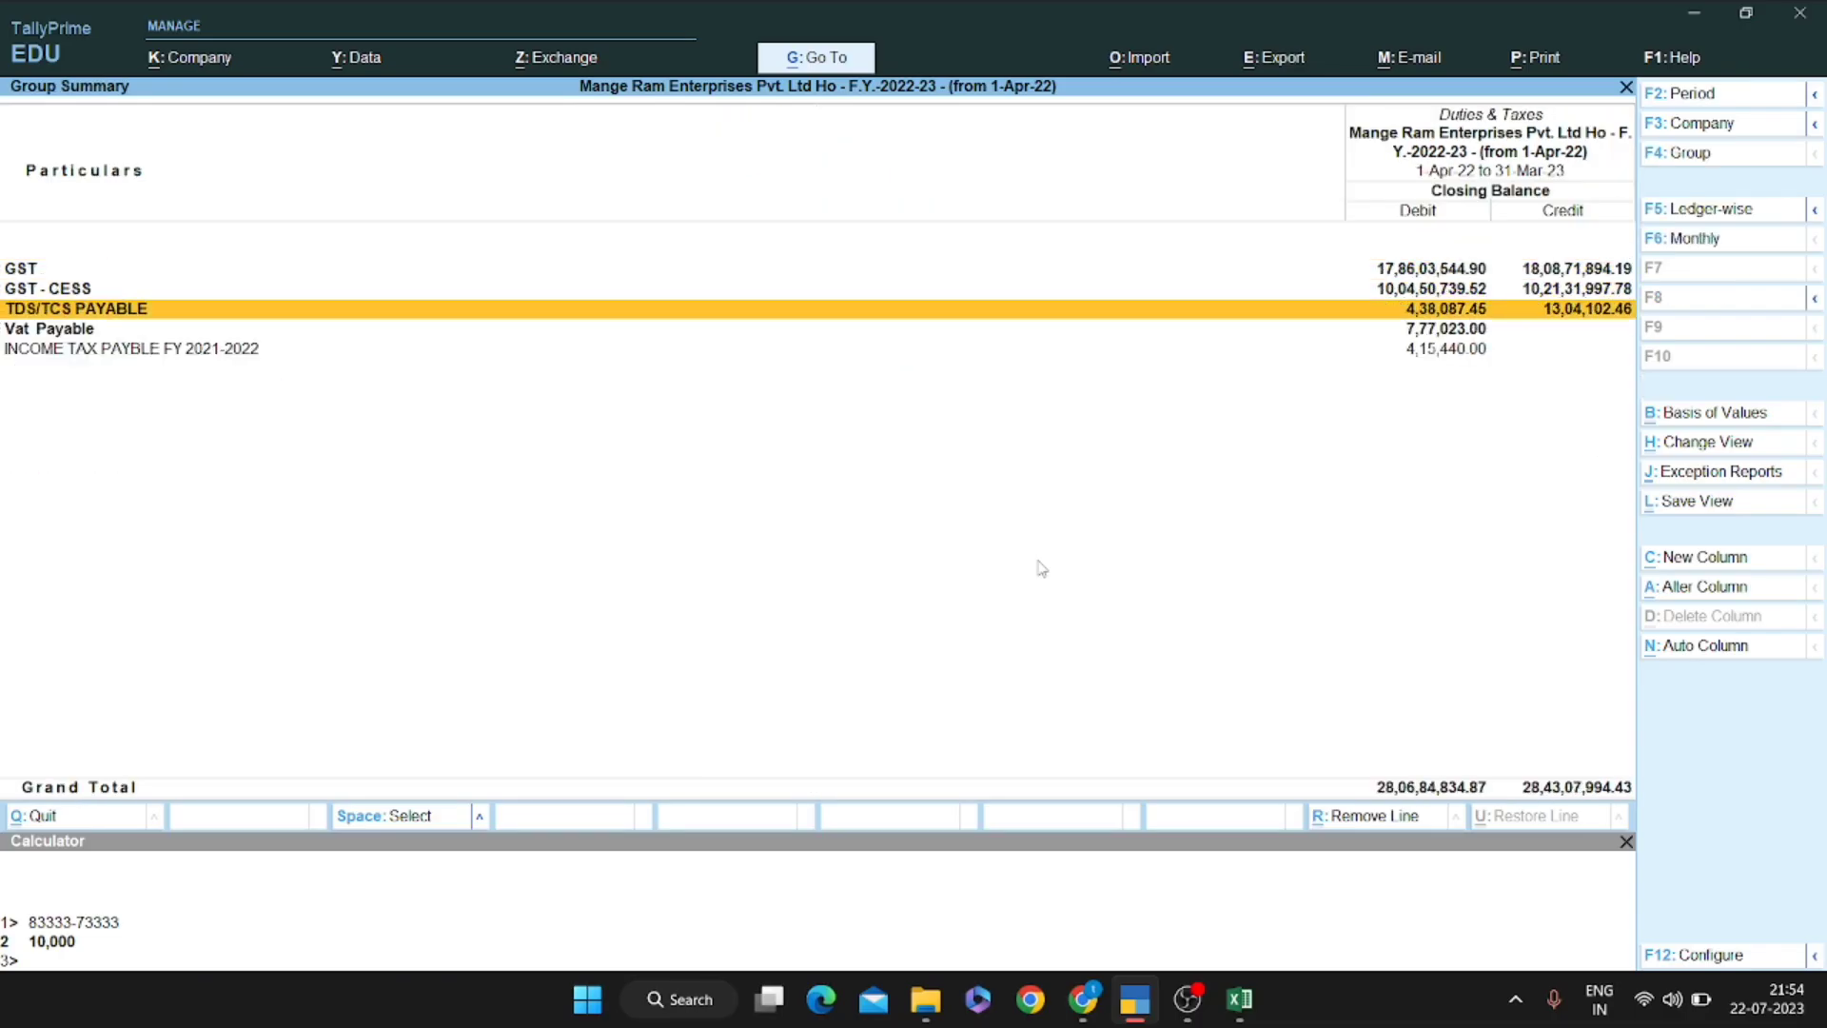
{"action": "key", "text": "Return"}
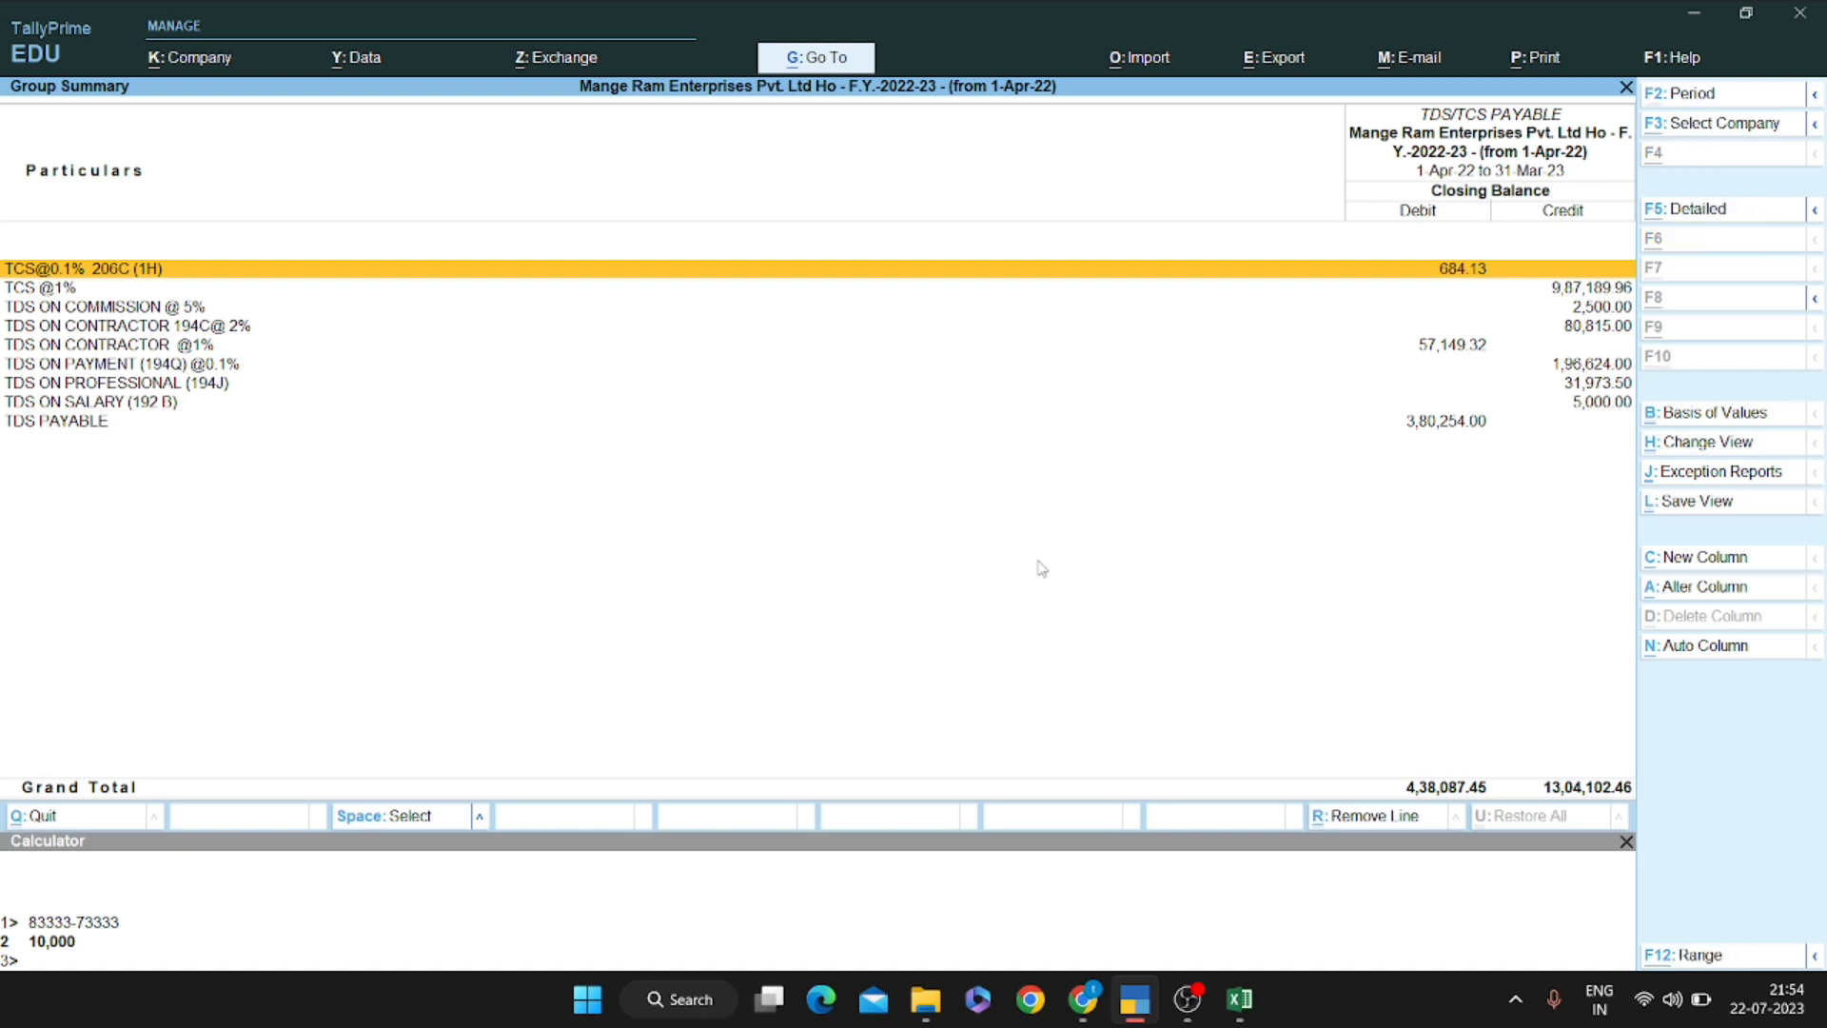
{"action": "key", "text": "alt+F12"}
{"action": "key", "text": "Escape"}
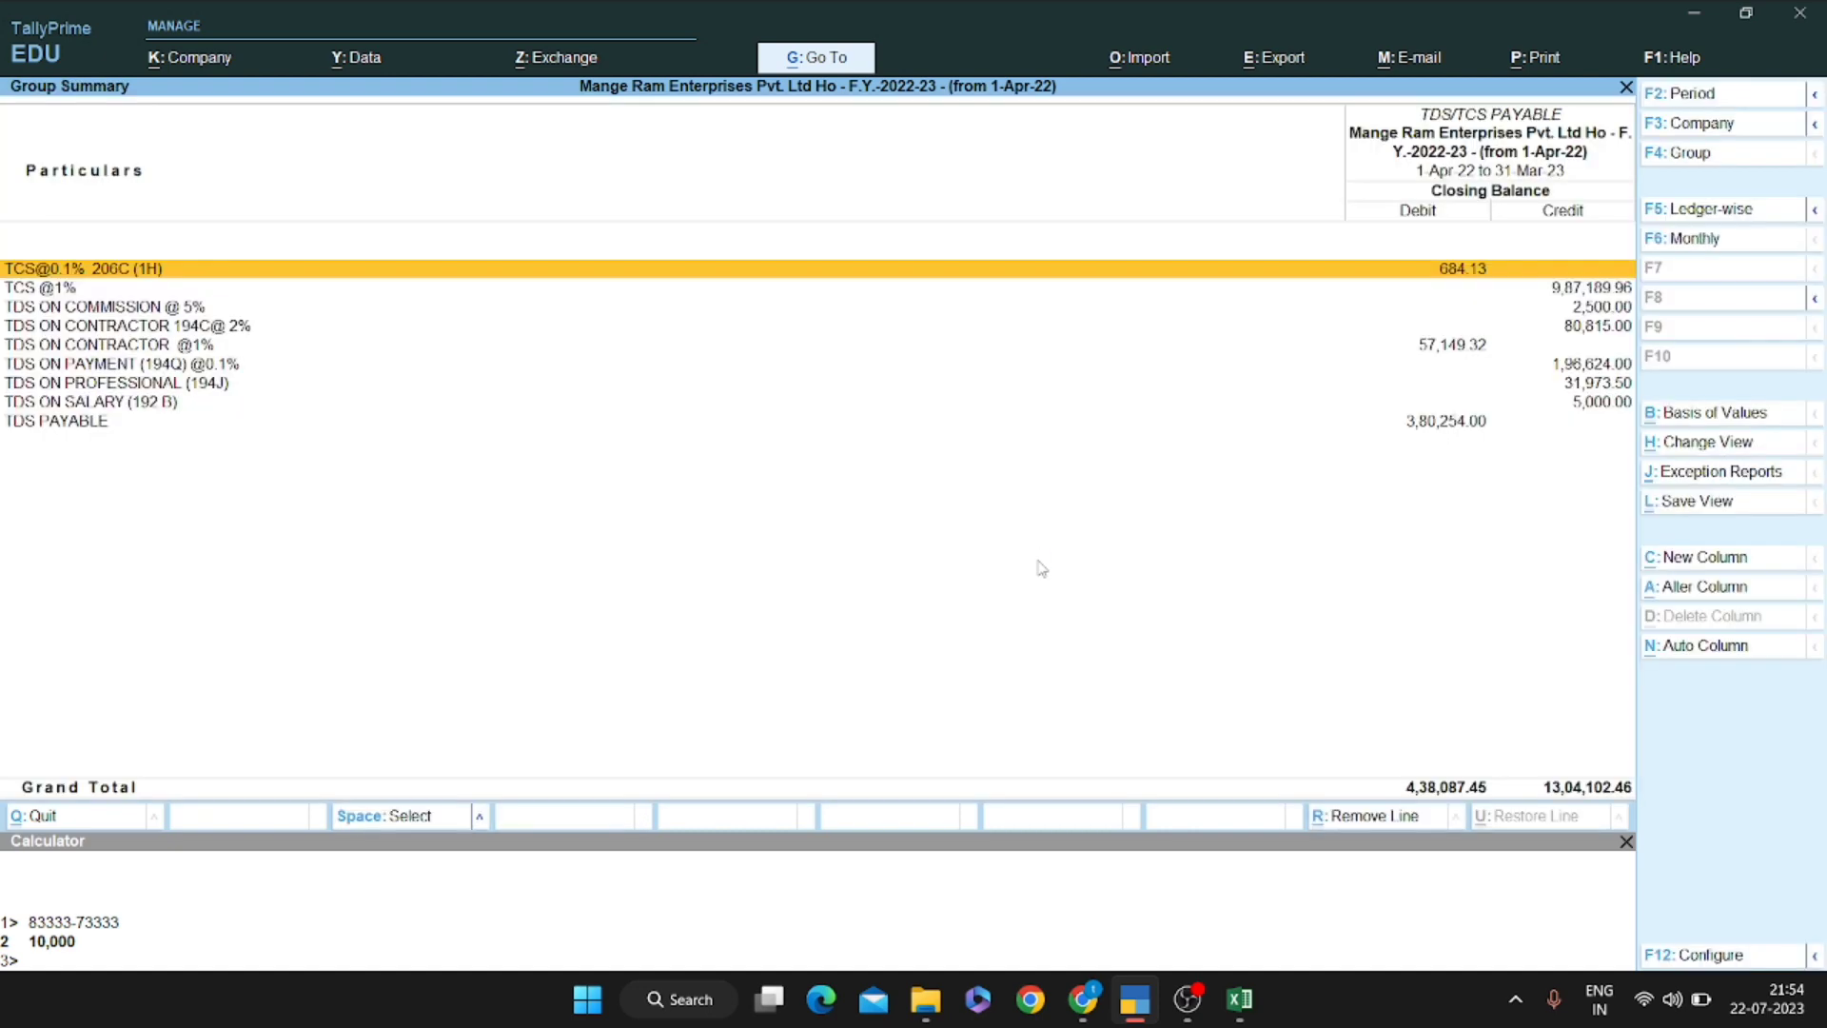
{"action": "key", "text": "F12"}
{"action": "key", "text": "y"}
{"action": "key", "text": "y"}
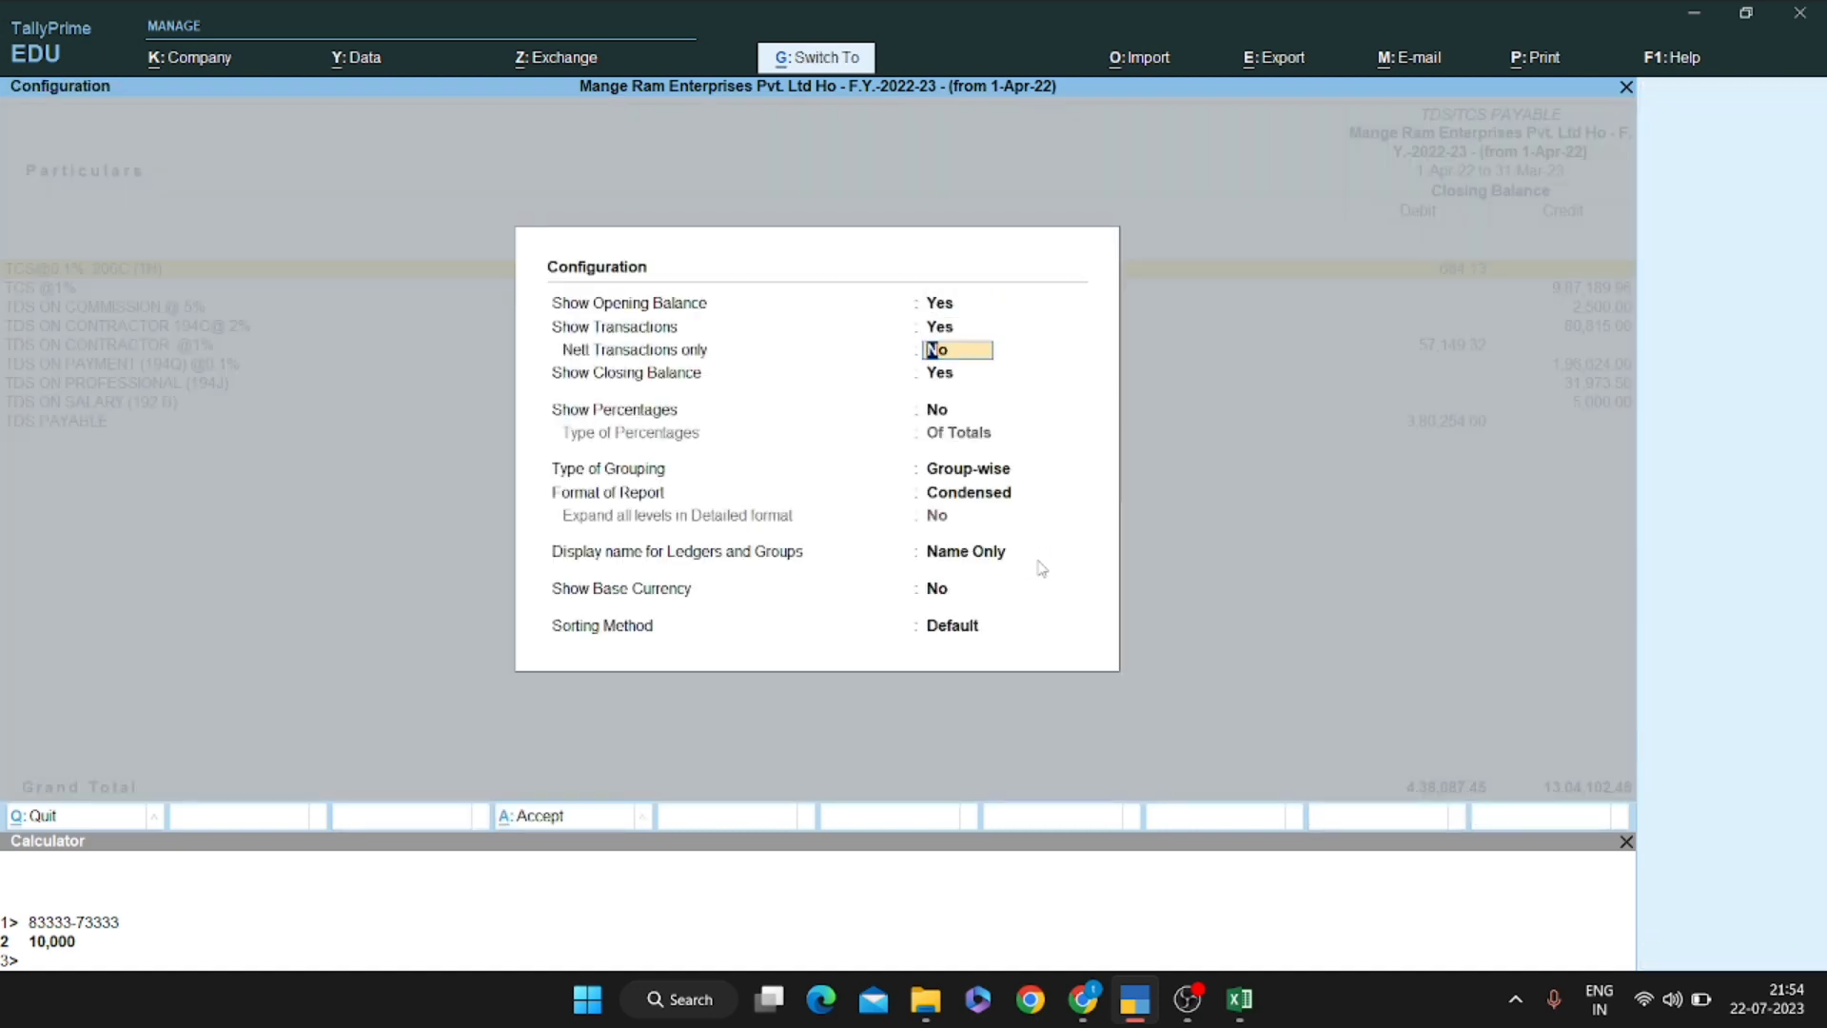
{"action": "key", "text": "ctrl+a"}
Open TDS ON COMMISSION @ 5% for December and its 1-Dec-22 journal voucher 7033
{"action": "key", "text": "Down"}
{"action": "key", "text": "Down"}
{"action": "key", "text": "Return"}
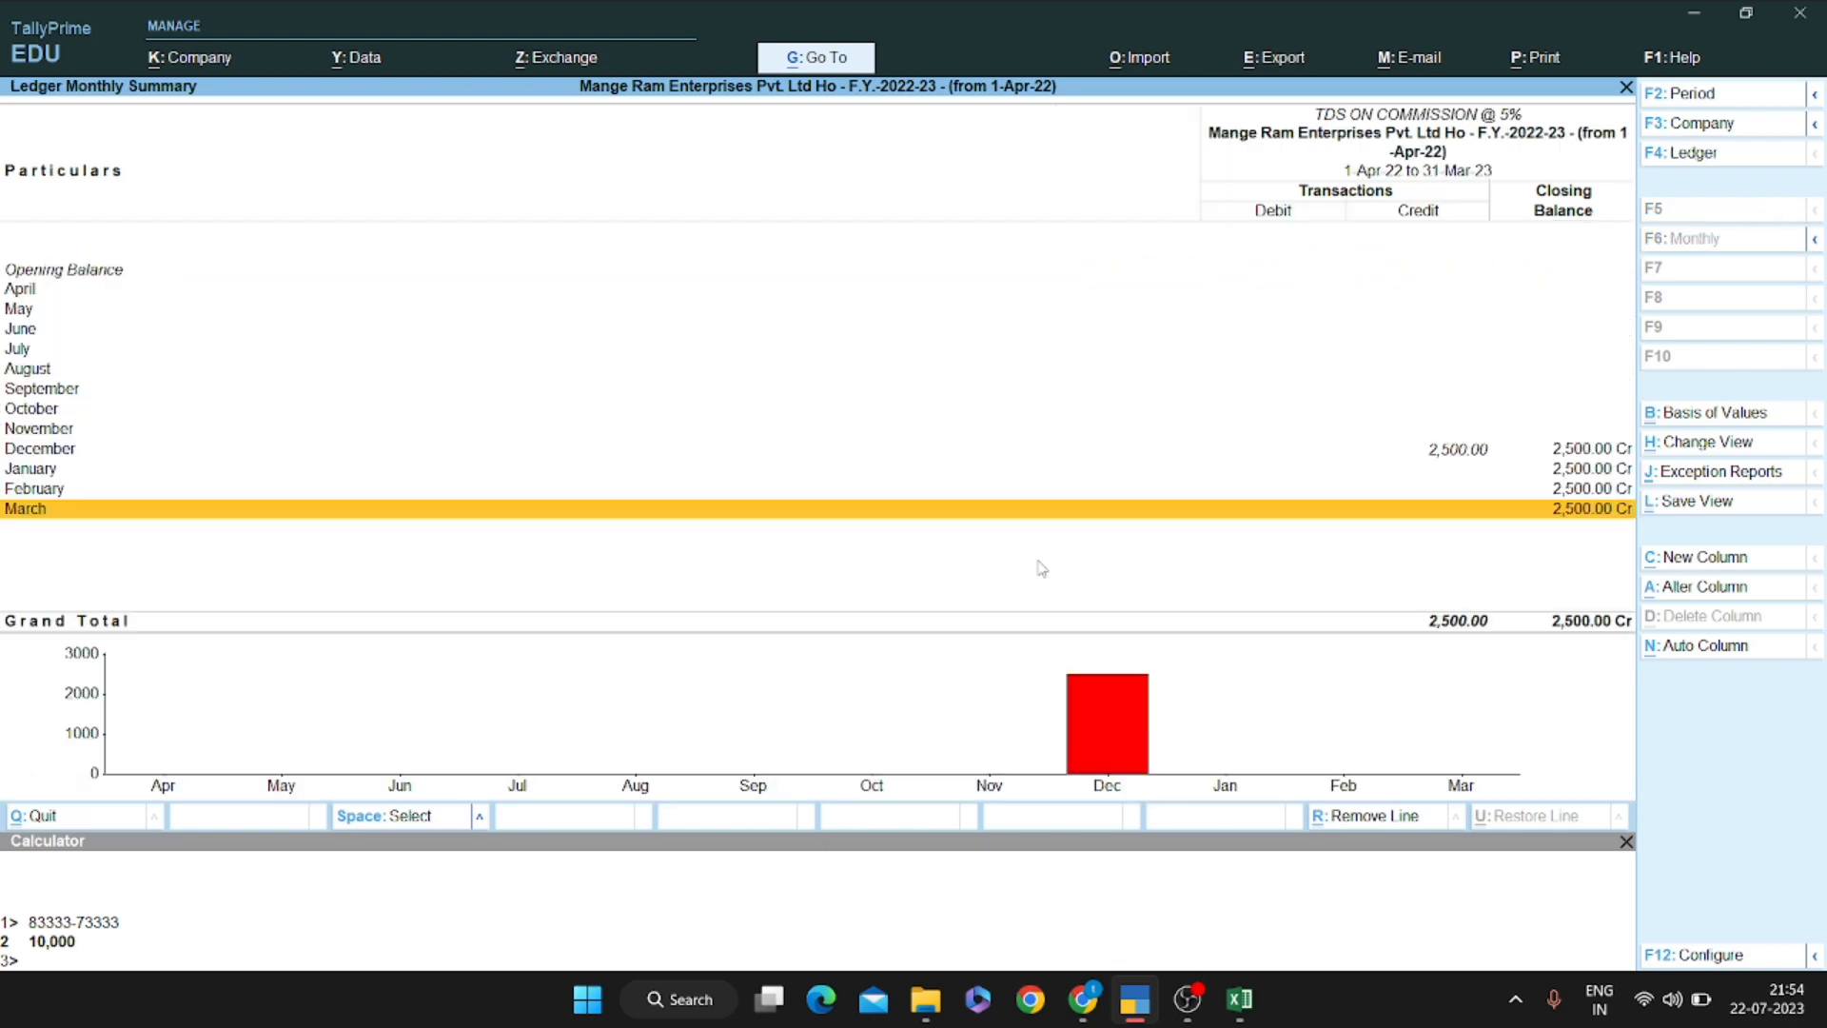
{"action": "key", "text": "Escape"}
{"action": "key", "text": "Return"}
{"action": "key", "text": "Up"}
{"action": "key", "text": "Up"}
{"action": "key", "text": "Up"}
{"action": "key", "text": "Return"}
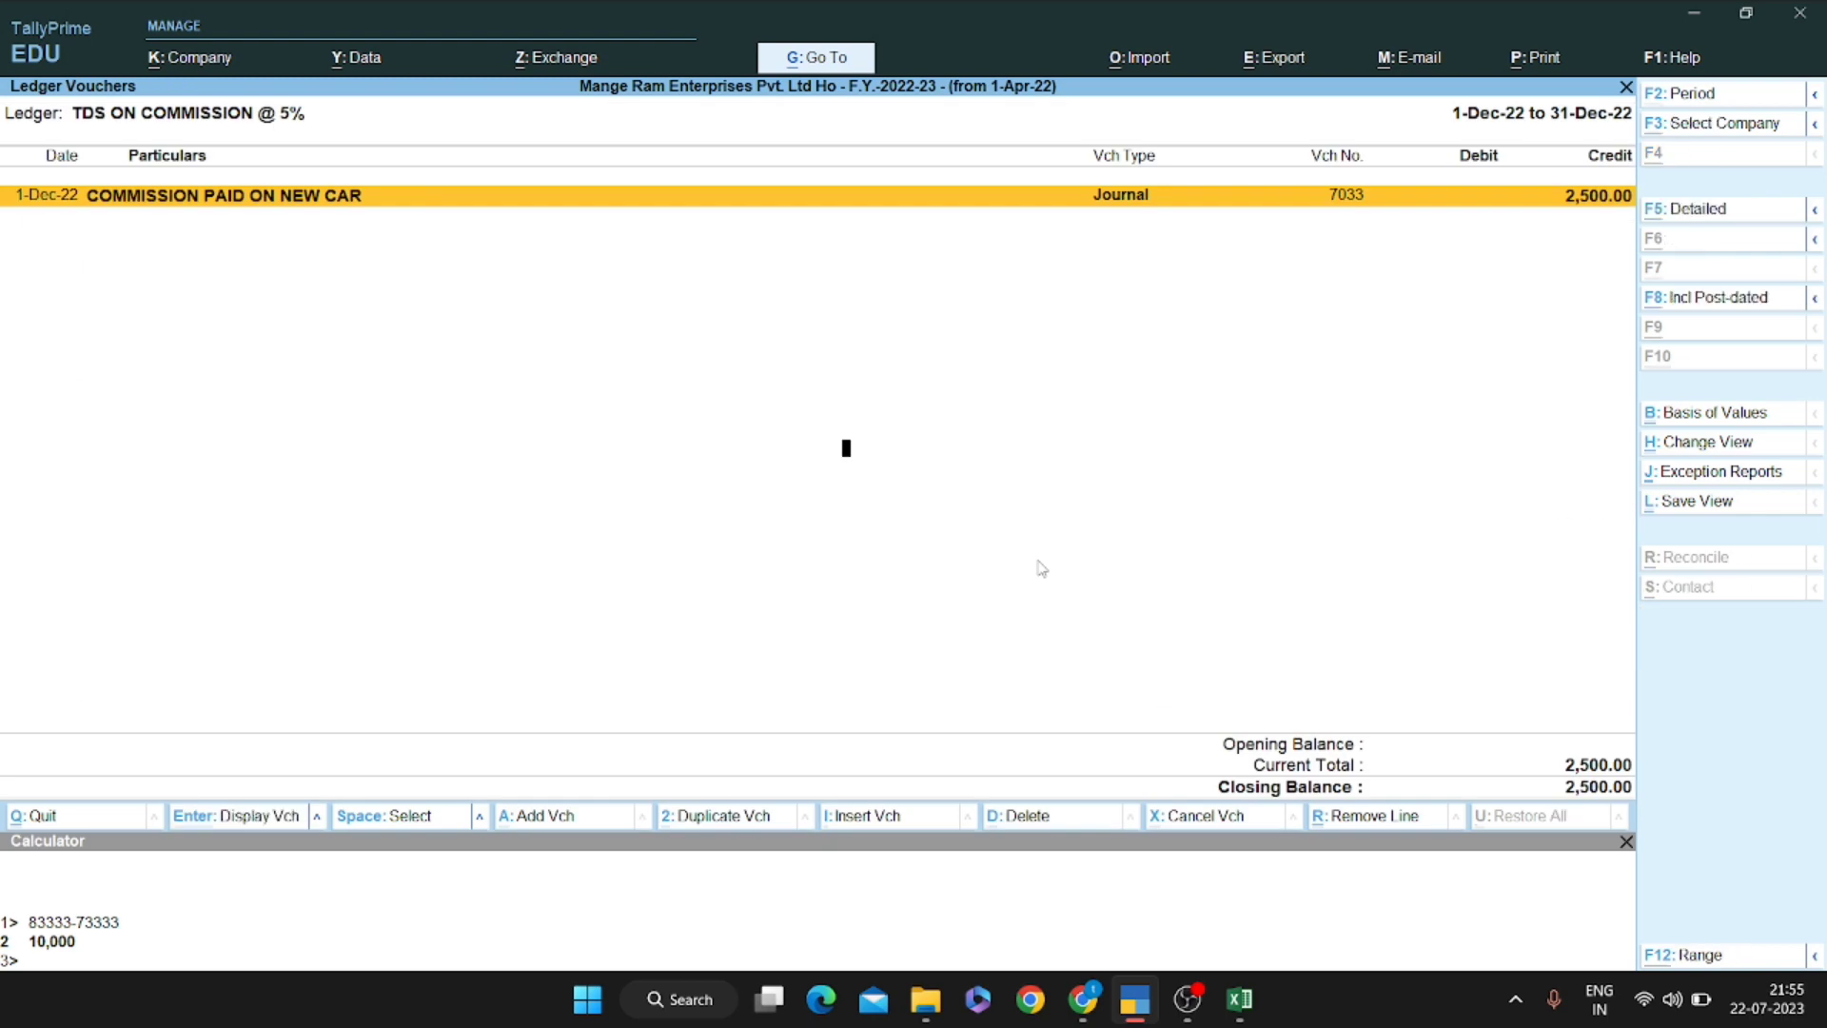
{"action": "key", "text": "Return"}
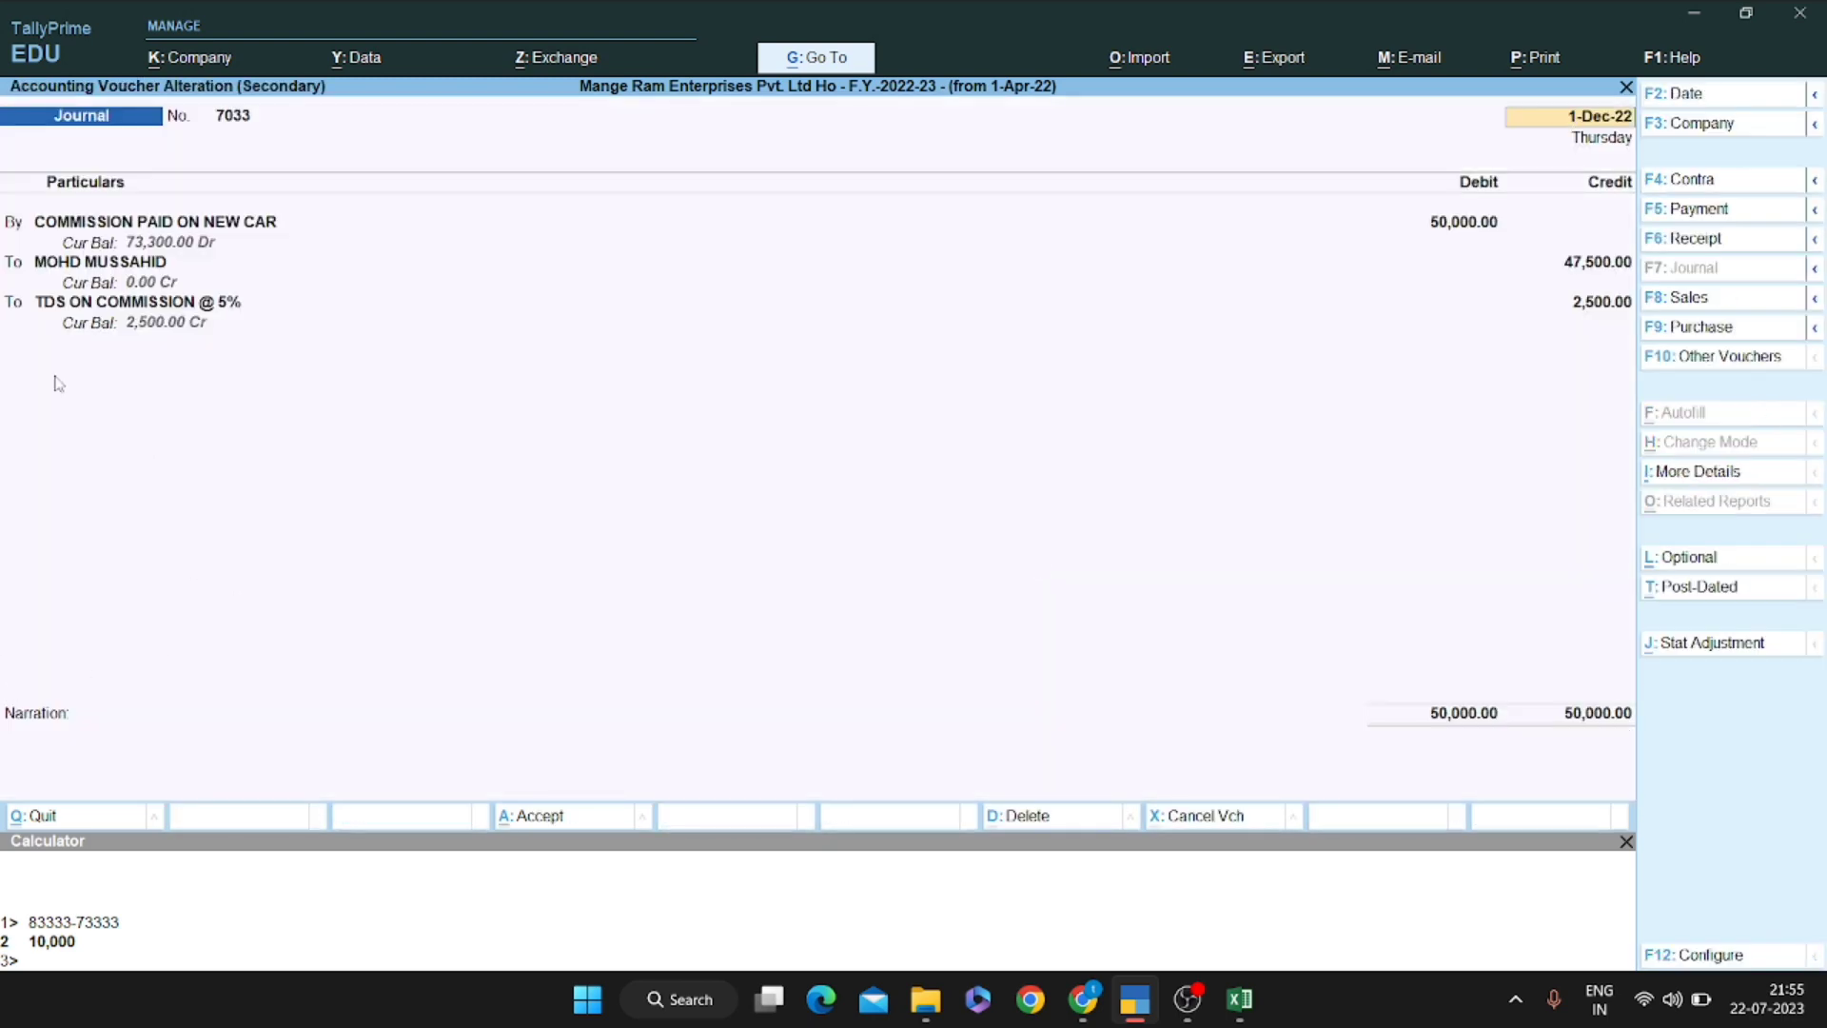
Leave voucher 7033 unsaved and switch the ledger report to the payee's ledger
{"action": "left_click", "coordinate": [150, 264]}
{"action": "key", "text": "Escape"}
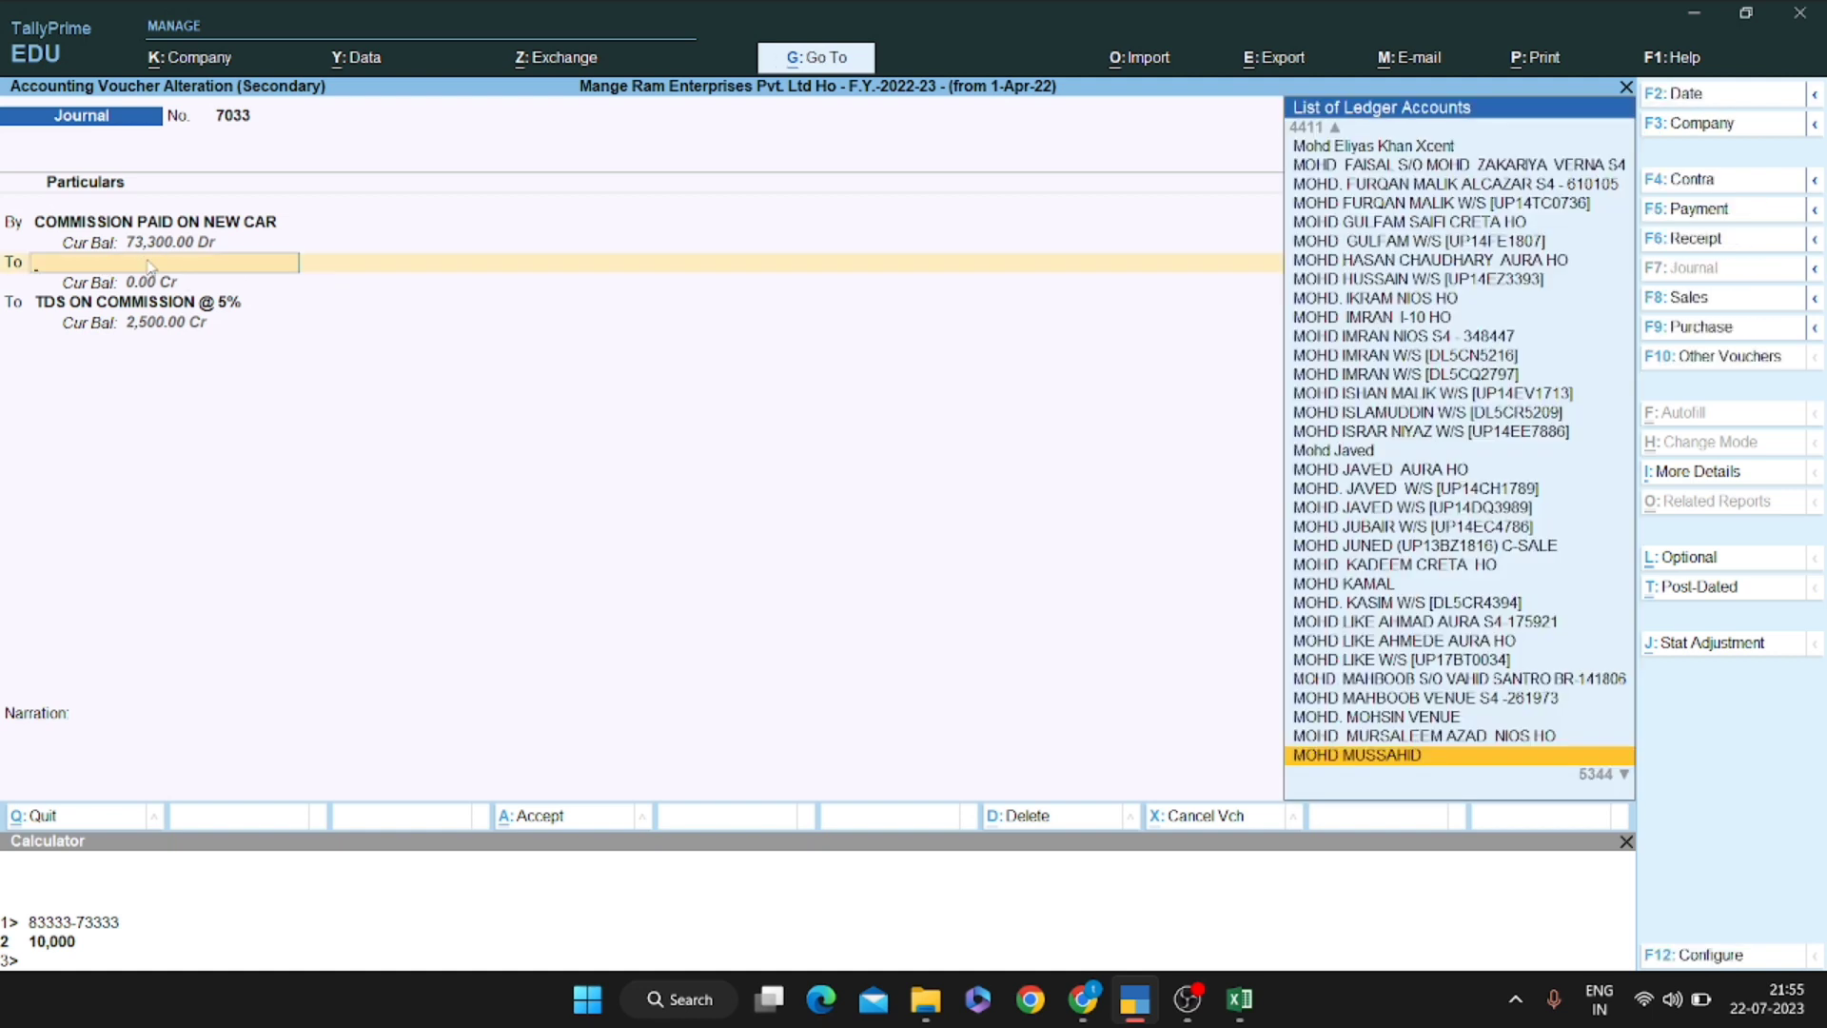
{"action": "key", "text": "Escape"}
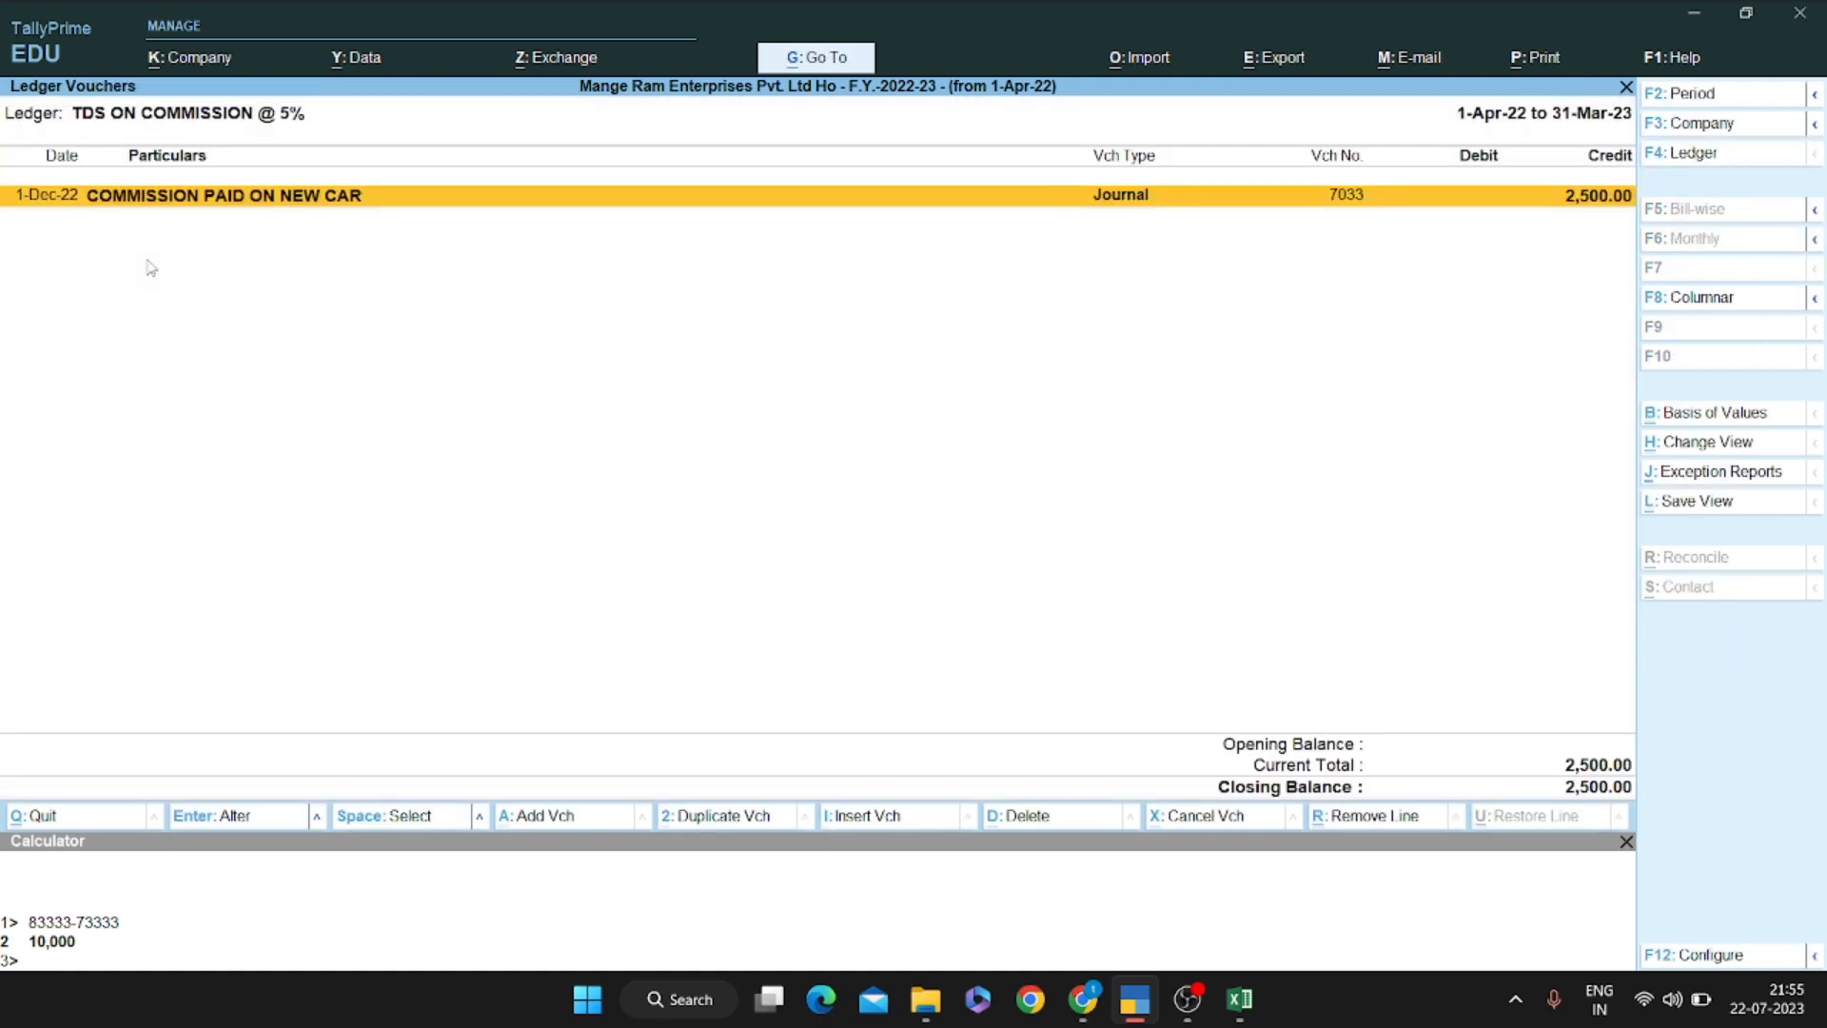
{"action": "key", "text": "F4"}
{"action": "key", "text": "Return"}
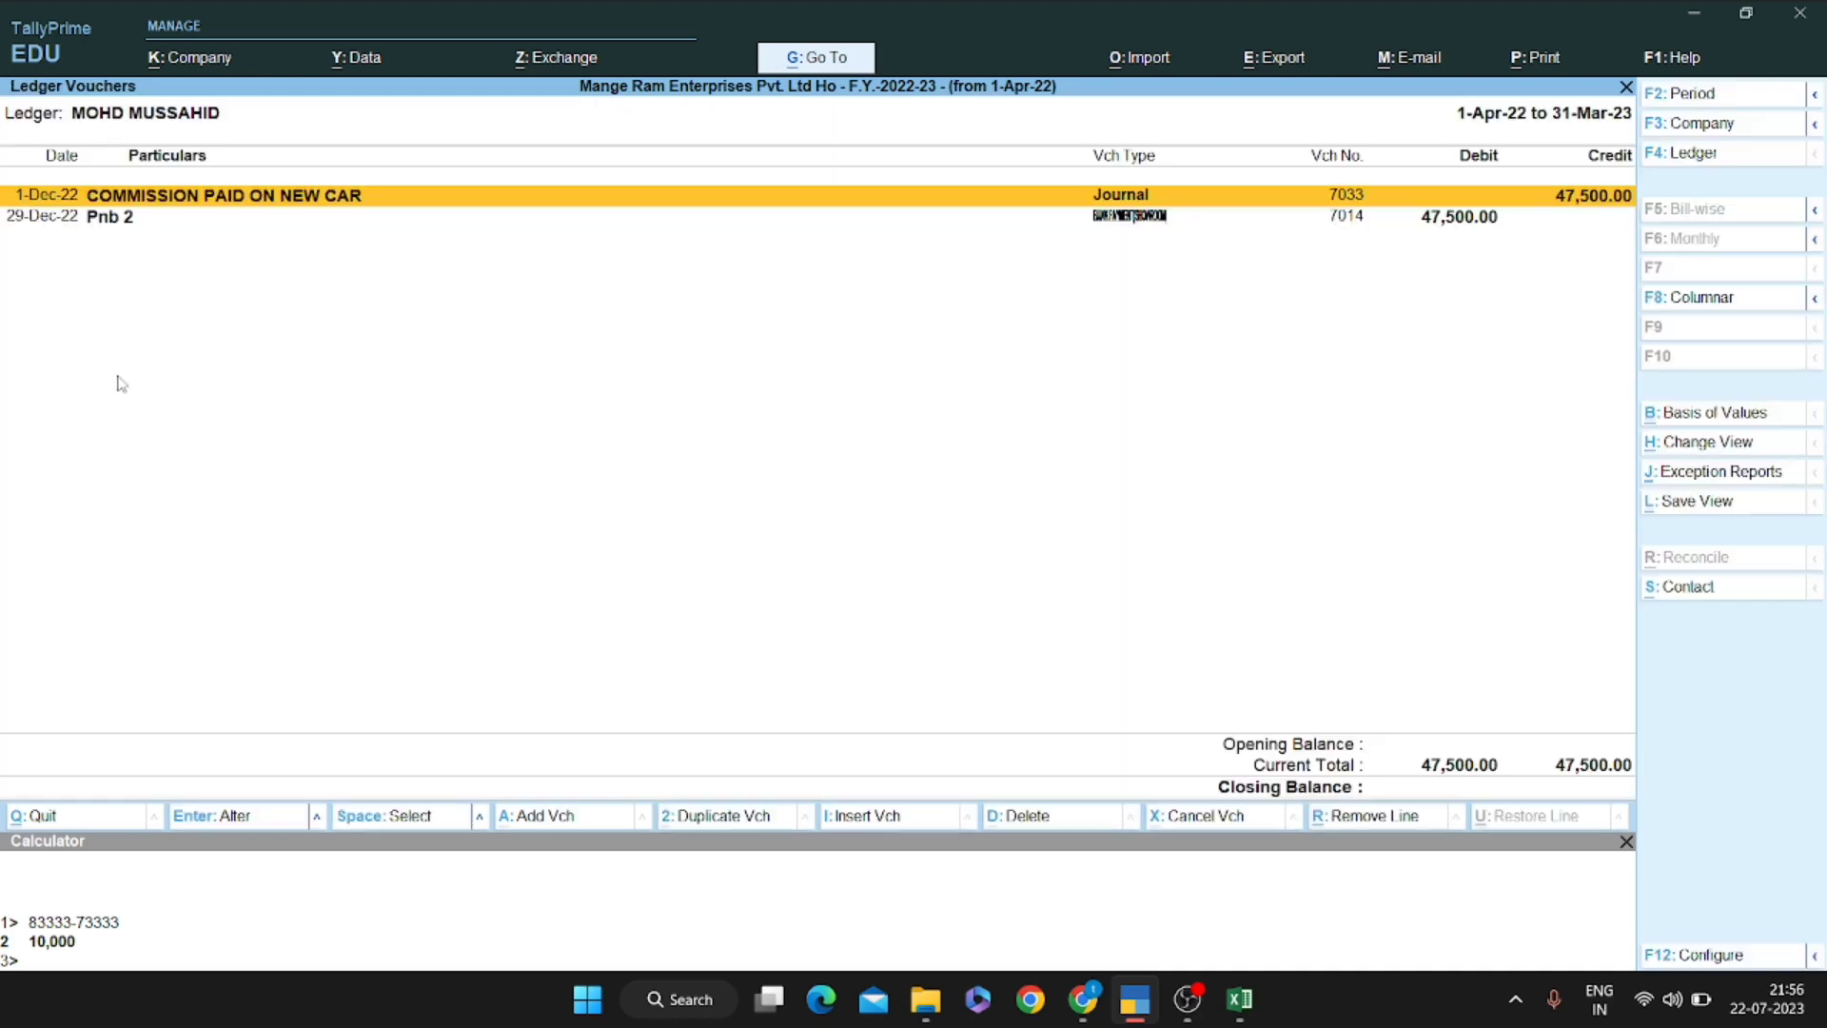
Reopen journal 7033 from the payee's ledger, then start a new journal voucher
{"action": "key", "text": "Down"}
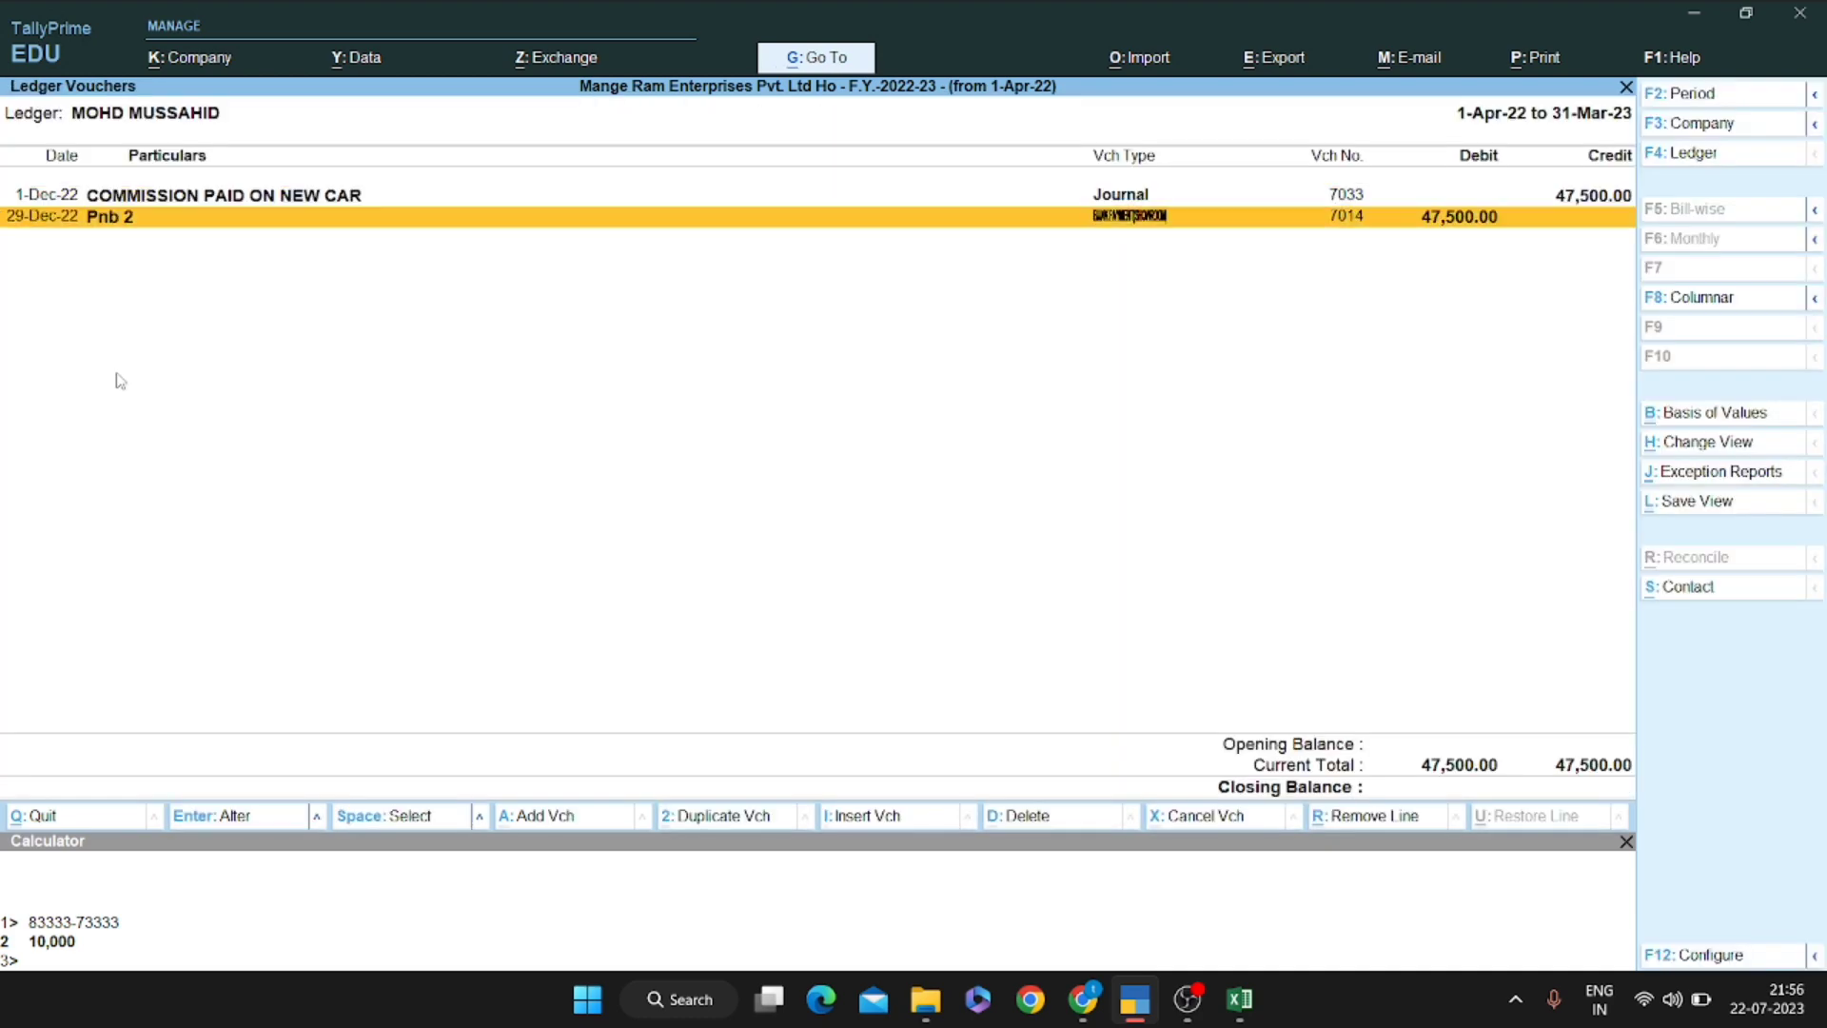
{"action": "key", "text": "Up"}
{"action": "key", "text": "Return"}
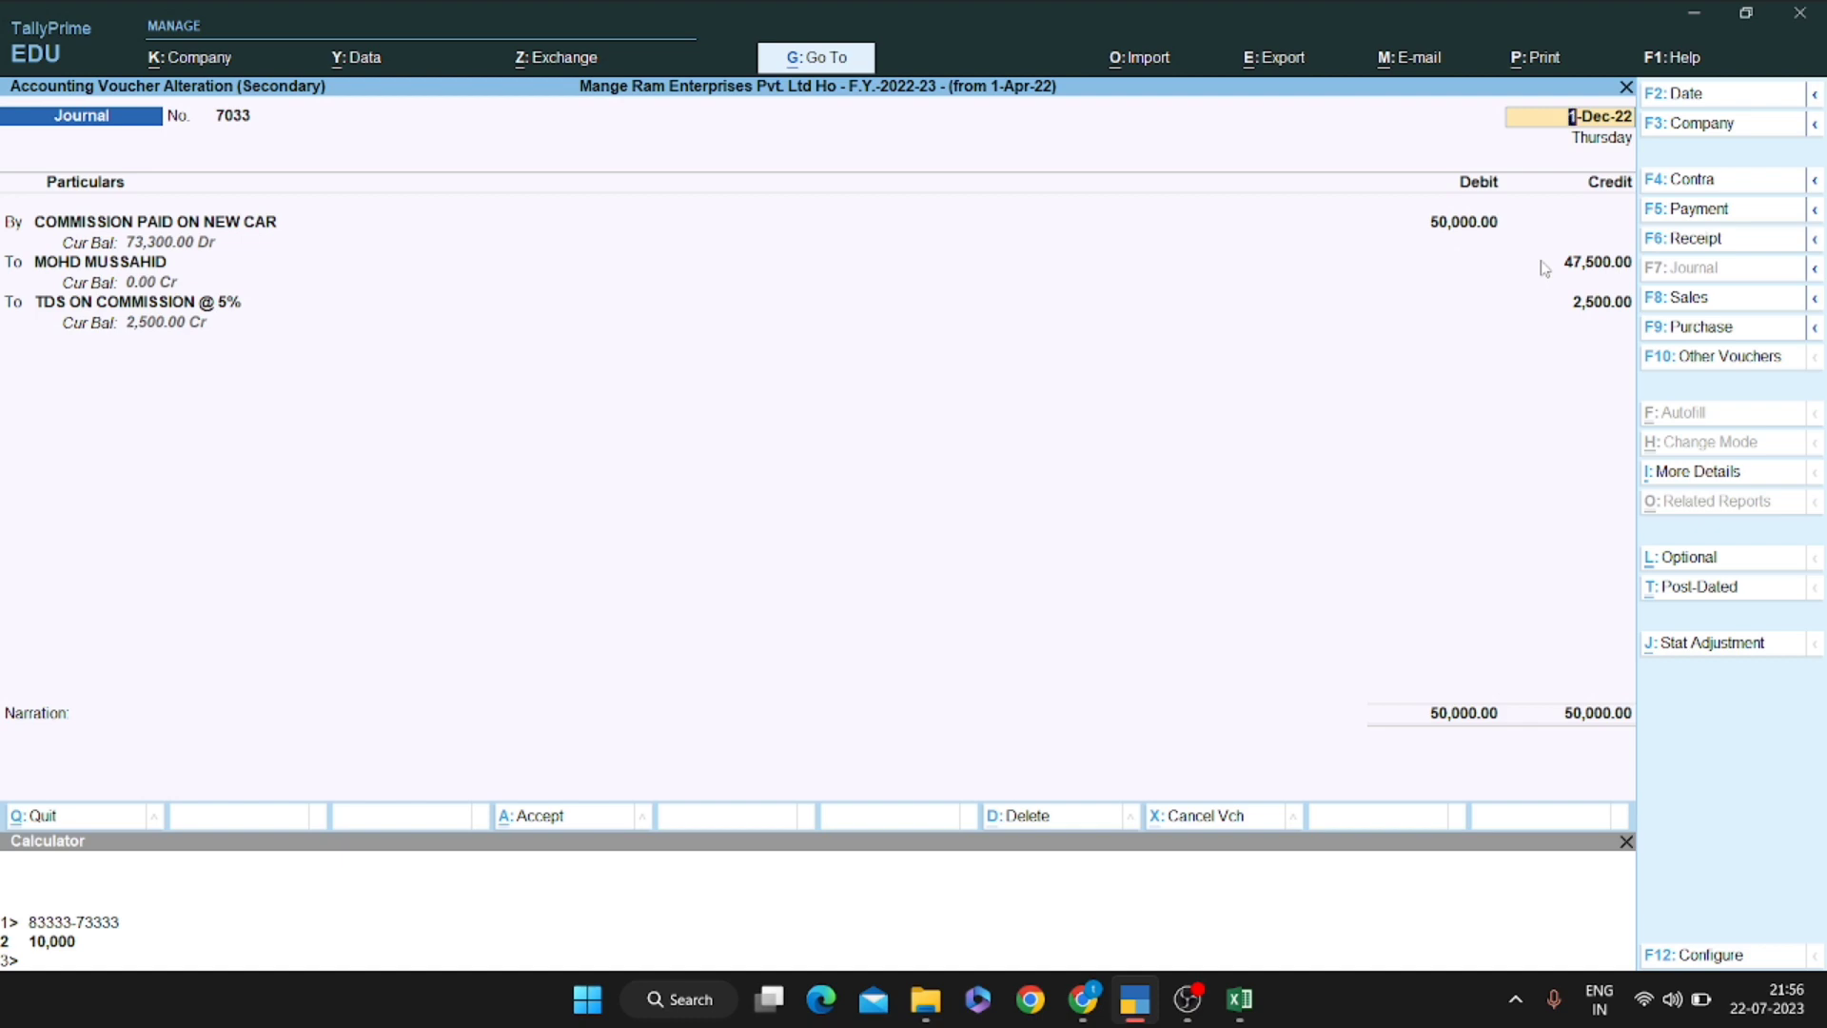
{"action": "key", "text": "Escape"}
{"action": "key", "text": "Escape"}
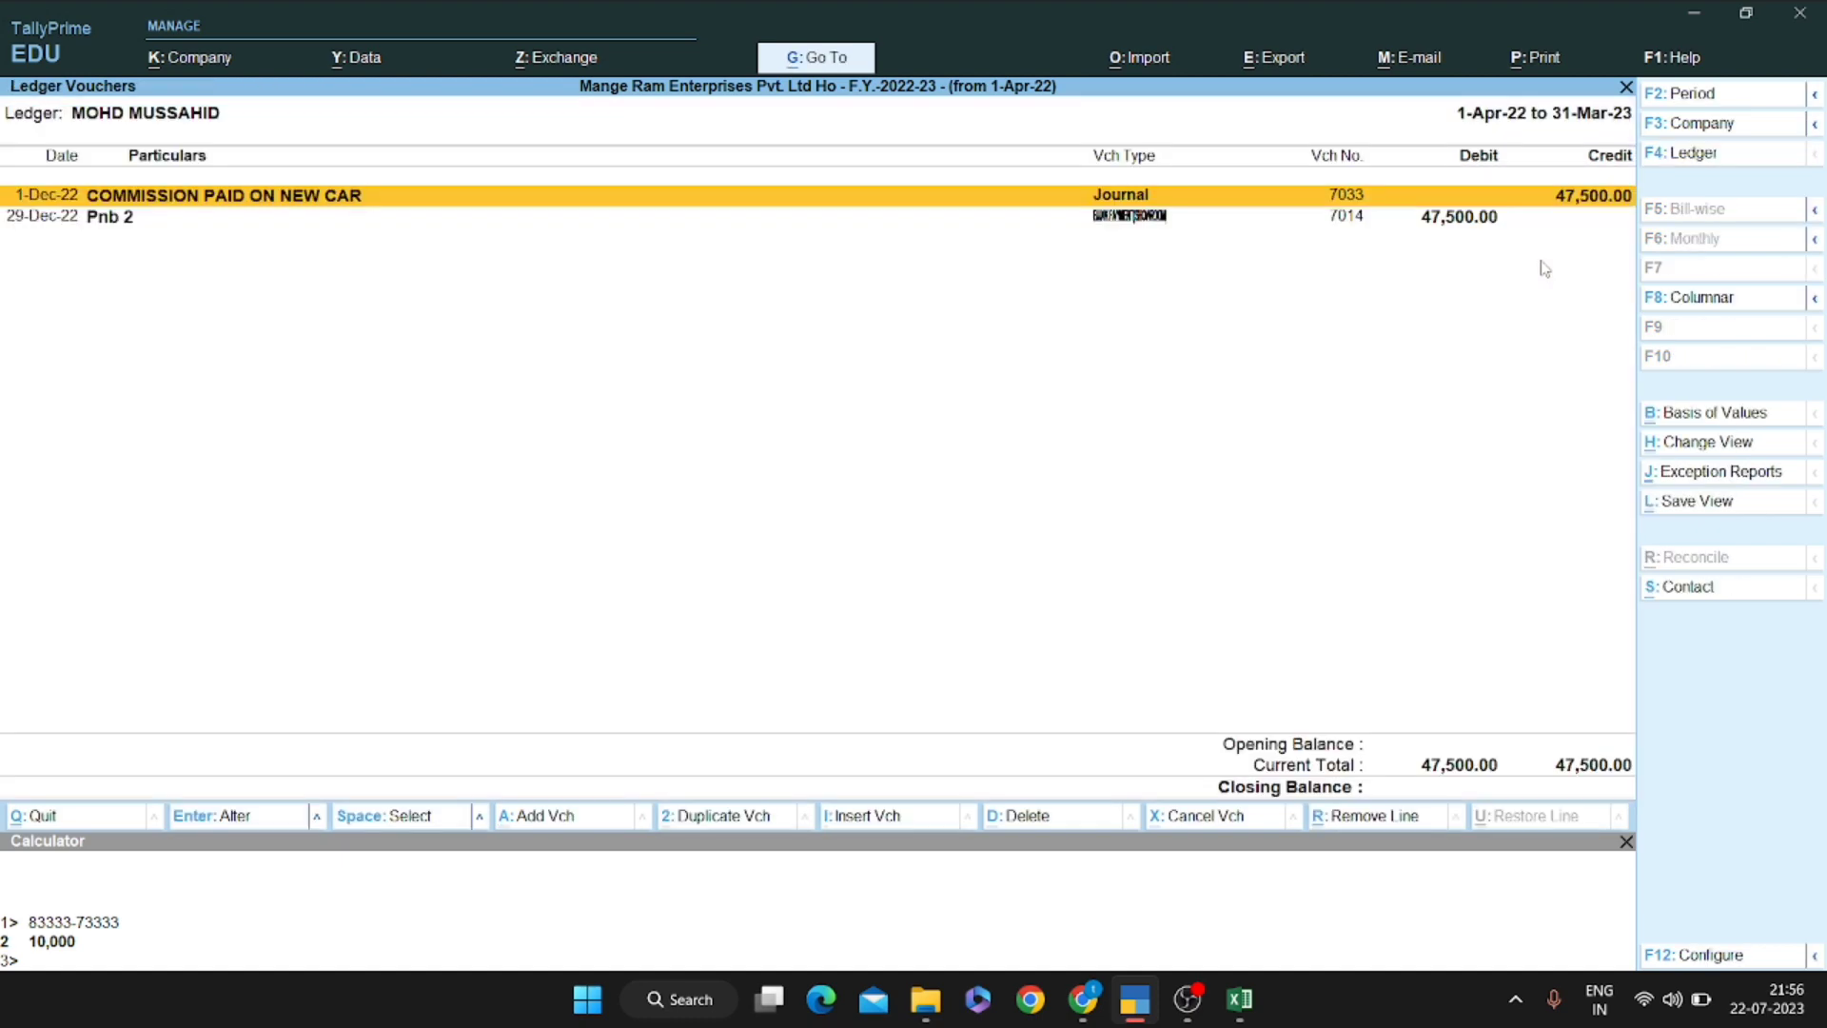
{"action": "key", "text": "Return"}
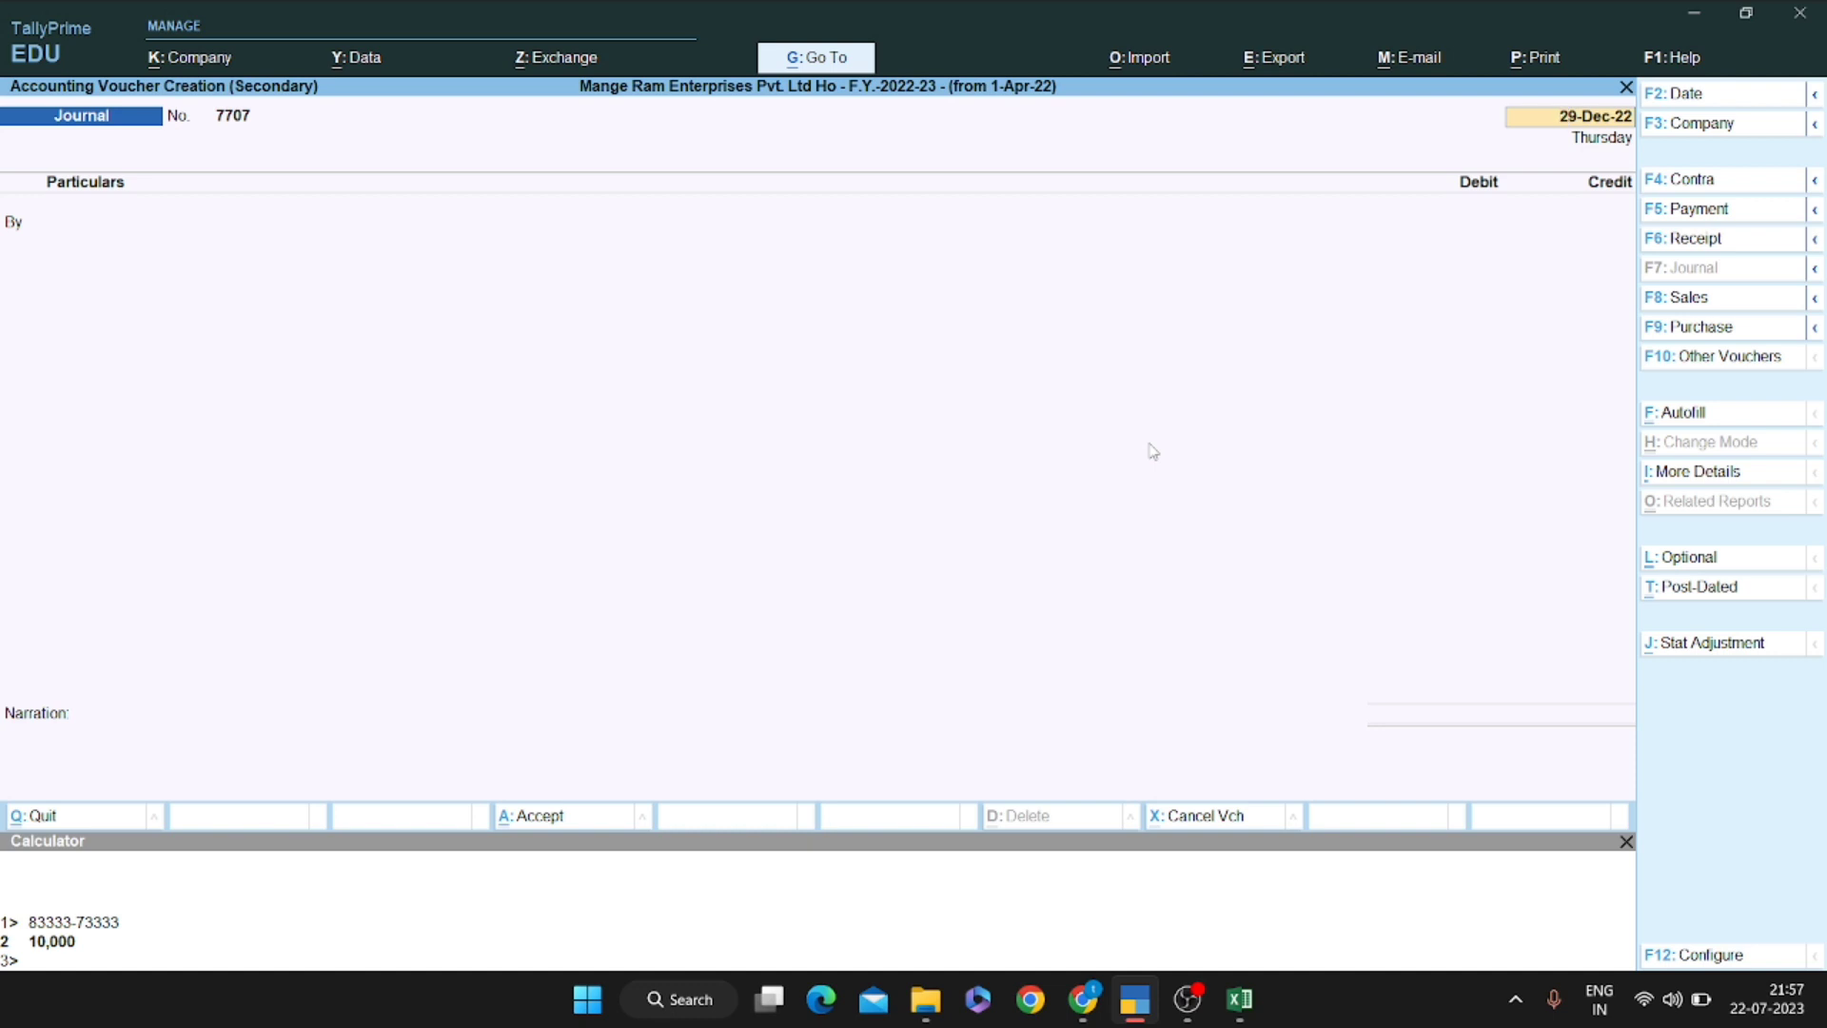
Date the new journal voucher 1-Dec-22
{"action": "key", "text": "F2"}
{"action": "type", "text": "1.12"}
{"action": "key", "text": "Return"}
{"action": "key", "text": "F2"}
{"action": "type", "text": "1.12"}
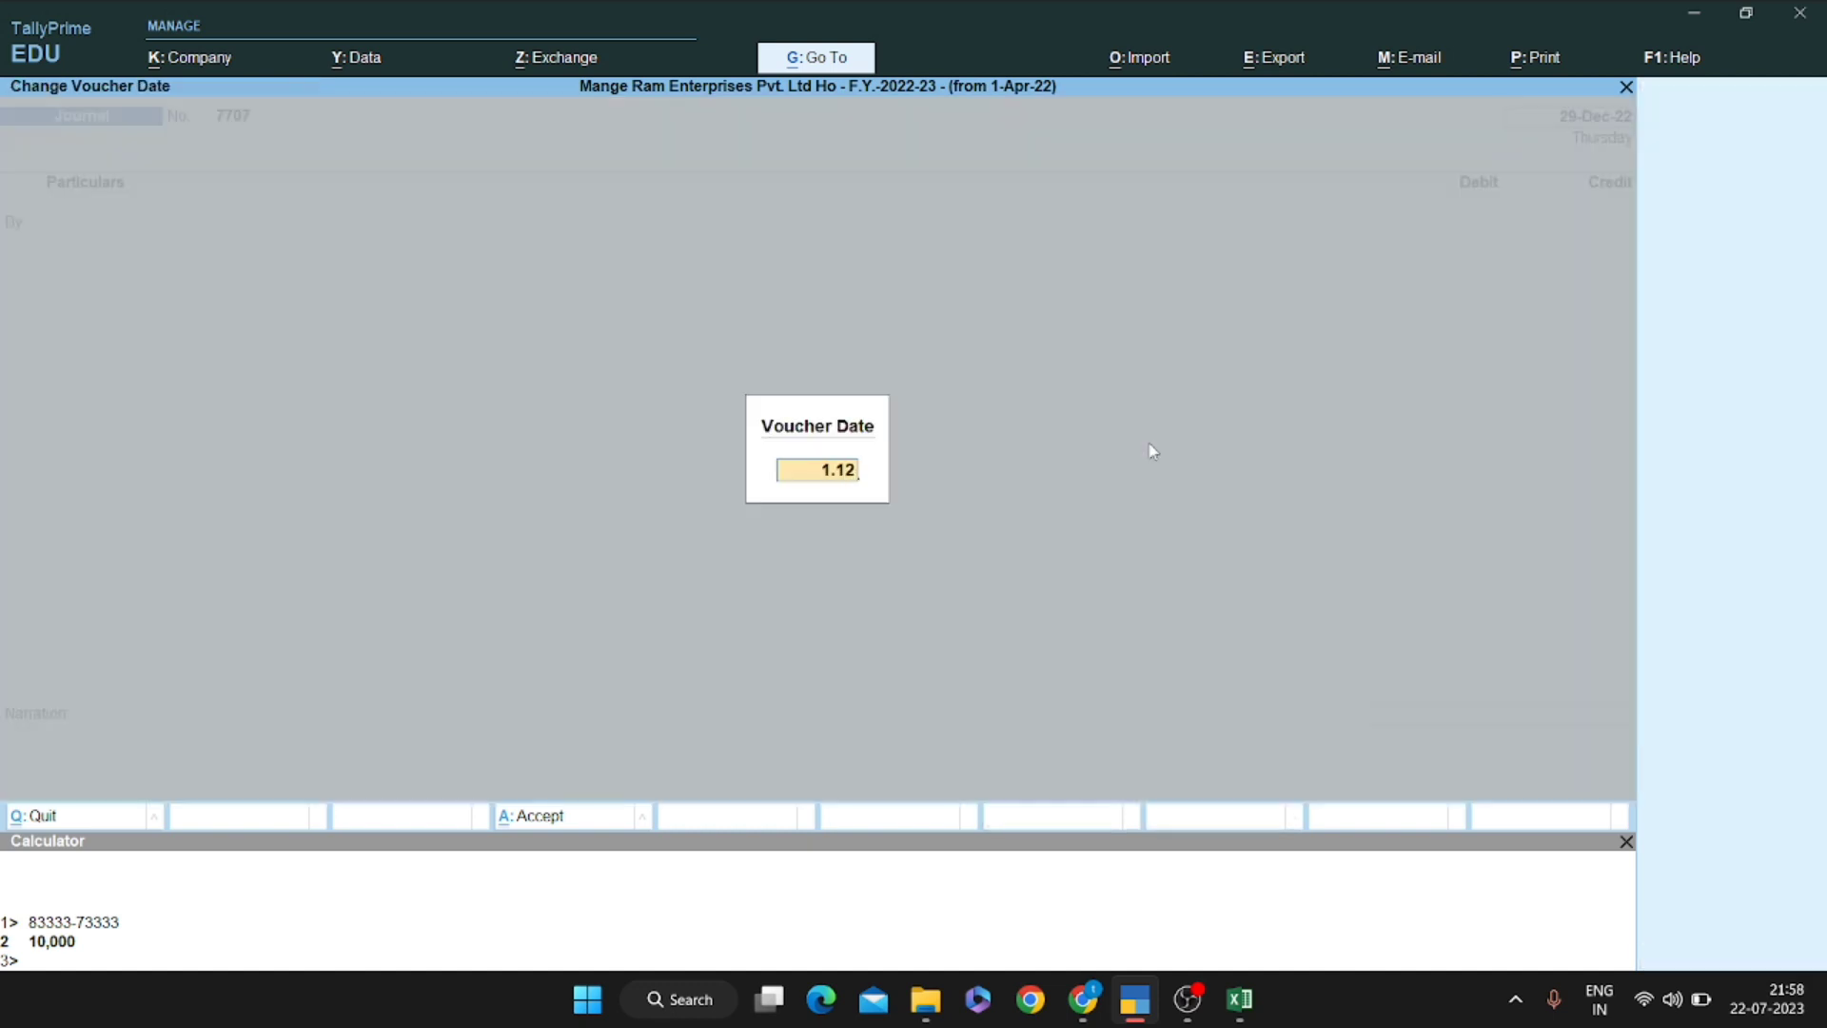
{"action": "key", "text": "Return"}
{"action": "key", "text": "alt+Tab"}
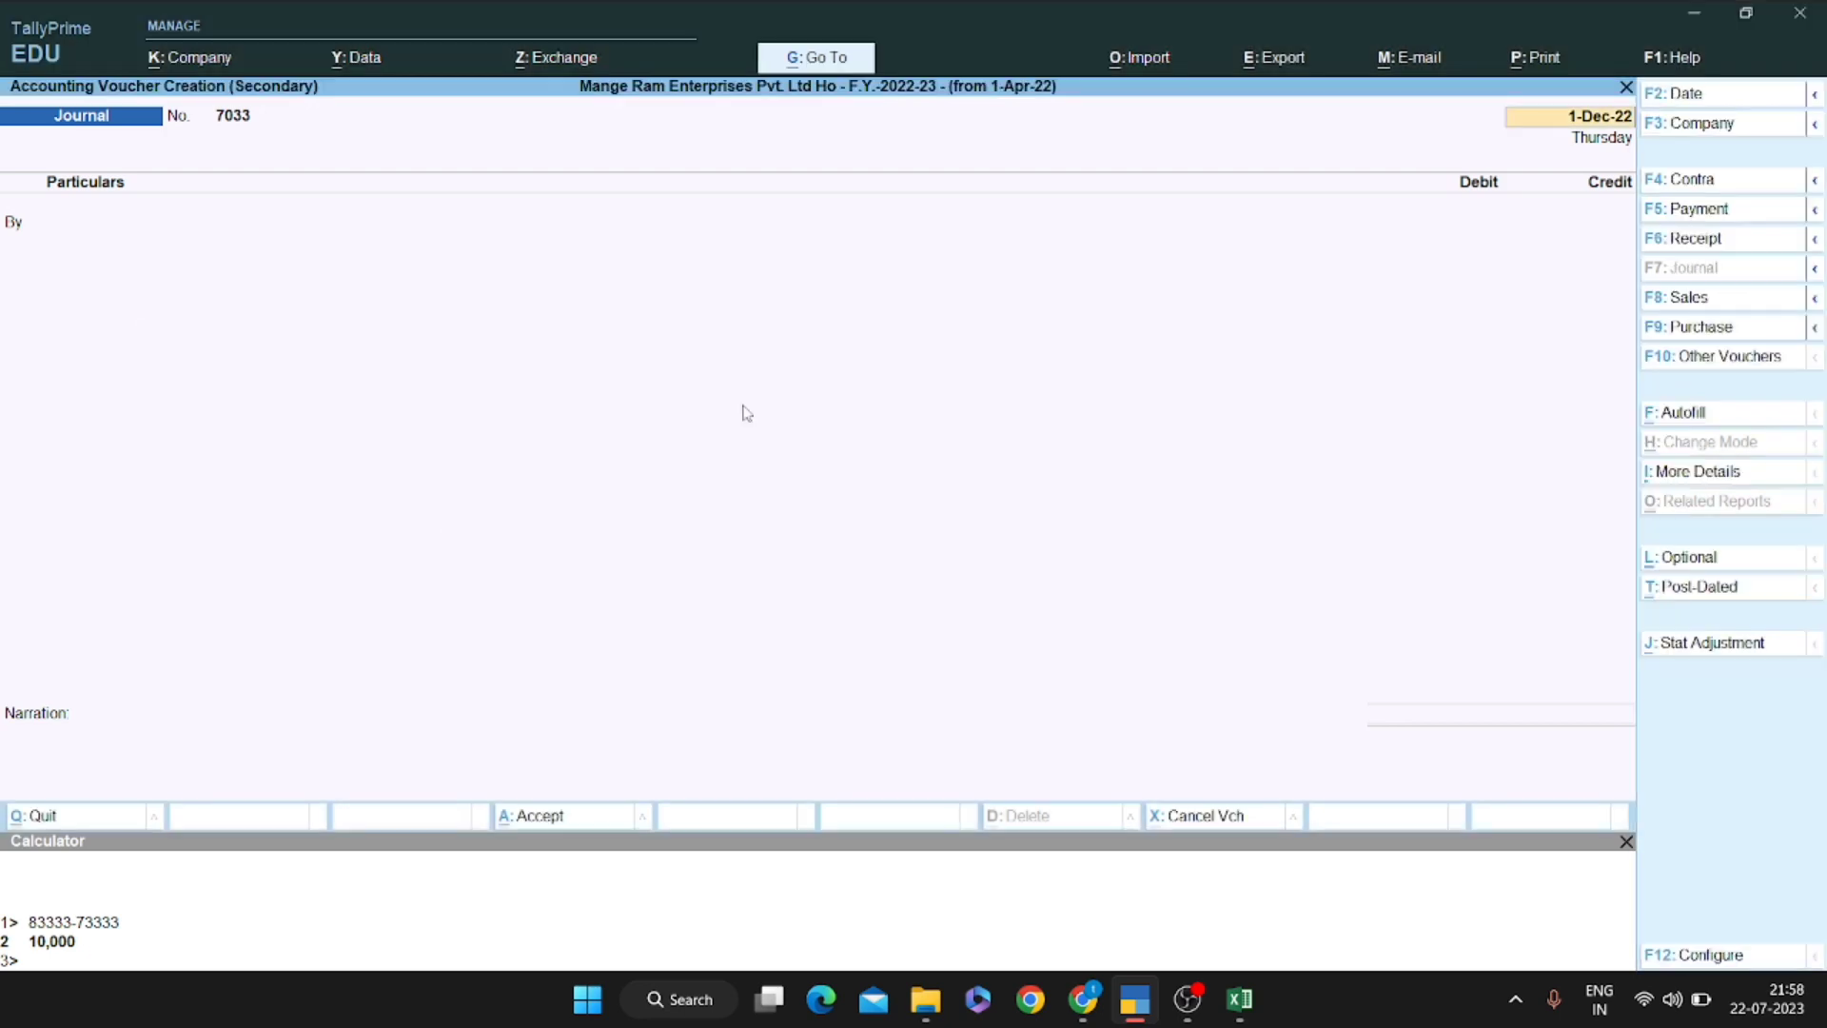
{"action": "key", "text": "Return"}
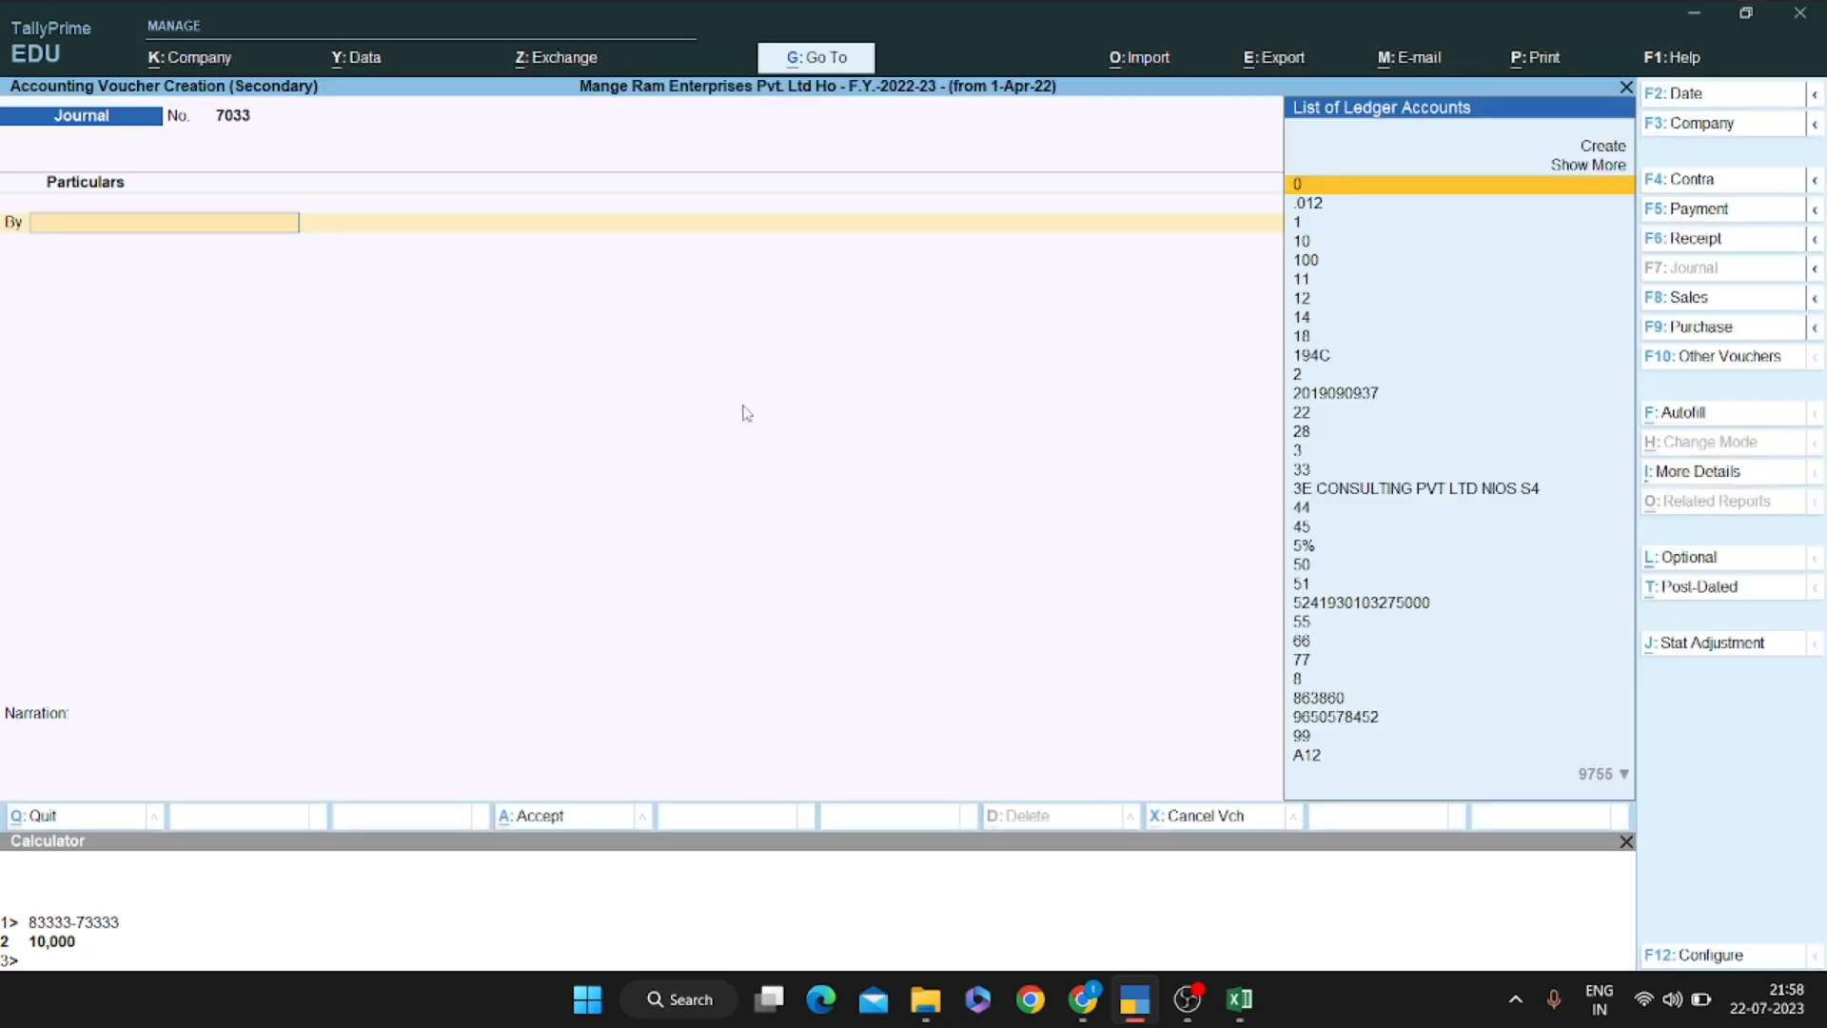
Debit COMMISSION PAID ON NEW CAR with 50,000
{"action": "type", "text": "comm"}
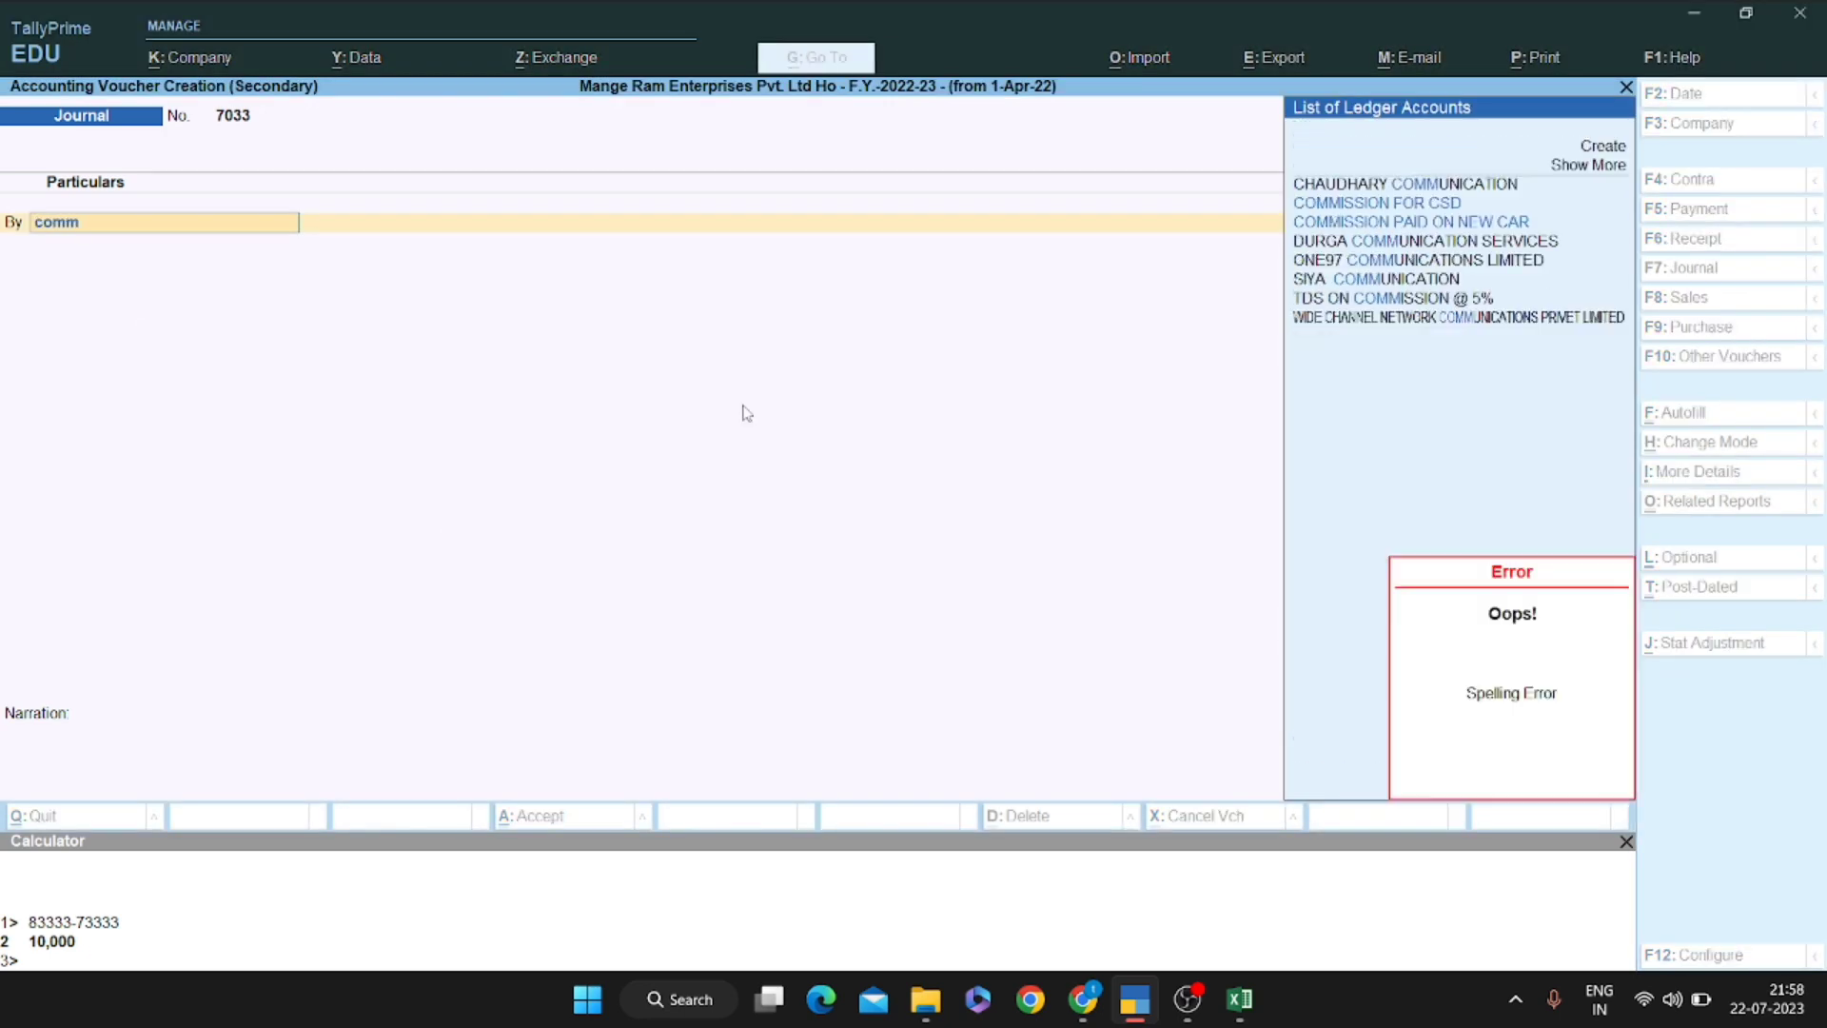
{"action": "key", "text": "Down"}
{"action": "key", "text": "Down"}
{"action": "key", "text": "Down"}
{"action": "key", "text": "Up"}
{"action": "key", "text": "Up"}
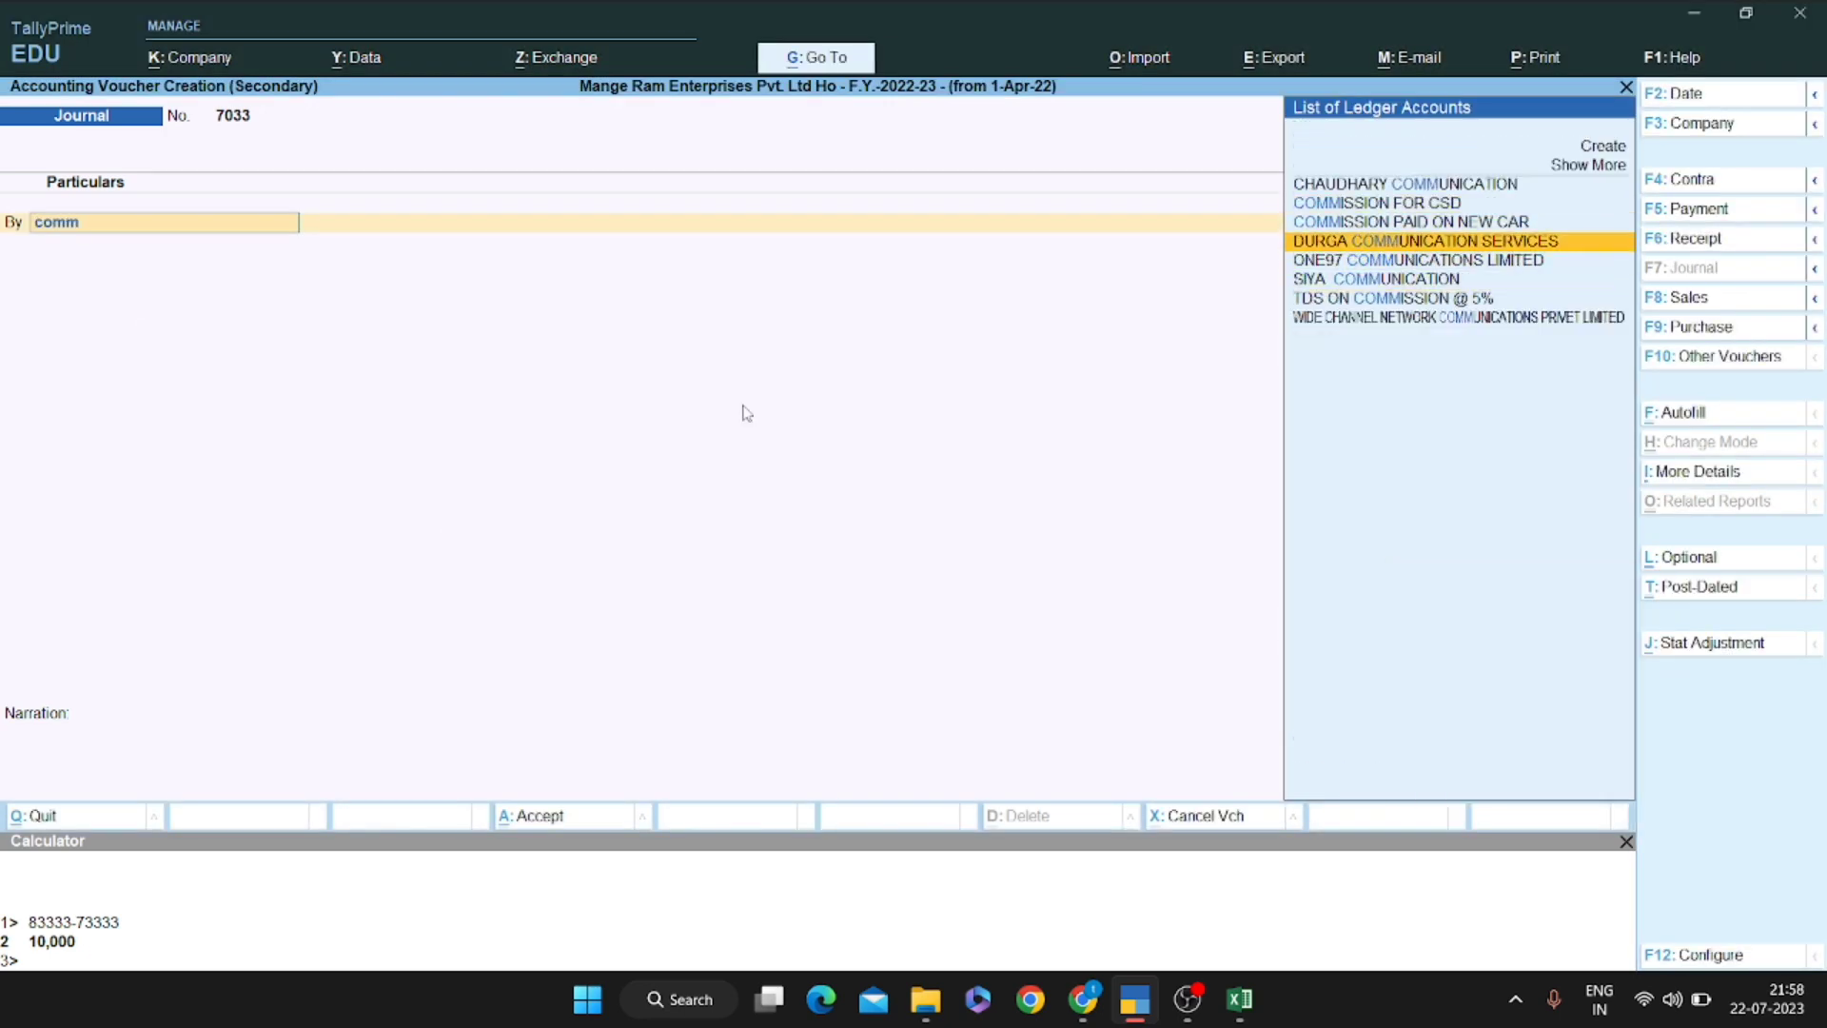
{"action": "key", "text": "Down"}
{"action": "key", "text": "Down"}
{"action": "key", "text": "Up"}
{"action": "key", "text": "Up"}
{"action": "key", "text": "Up"}
{"action": "key", "text": "Up"}
{"action": "key", "text": "Down"}
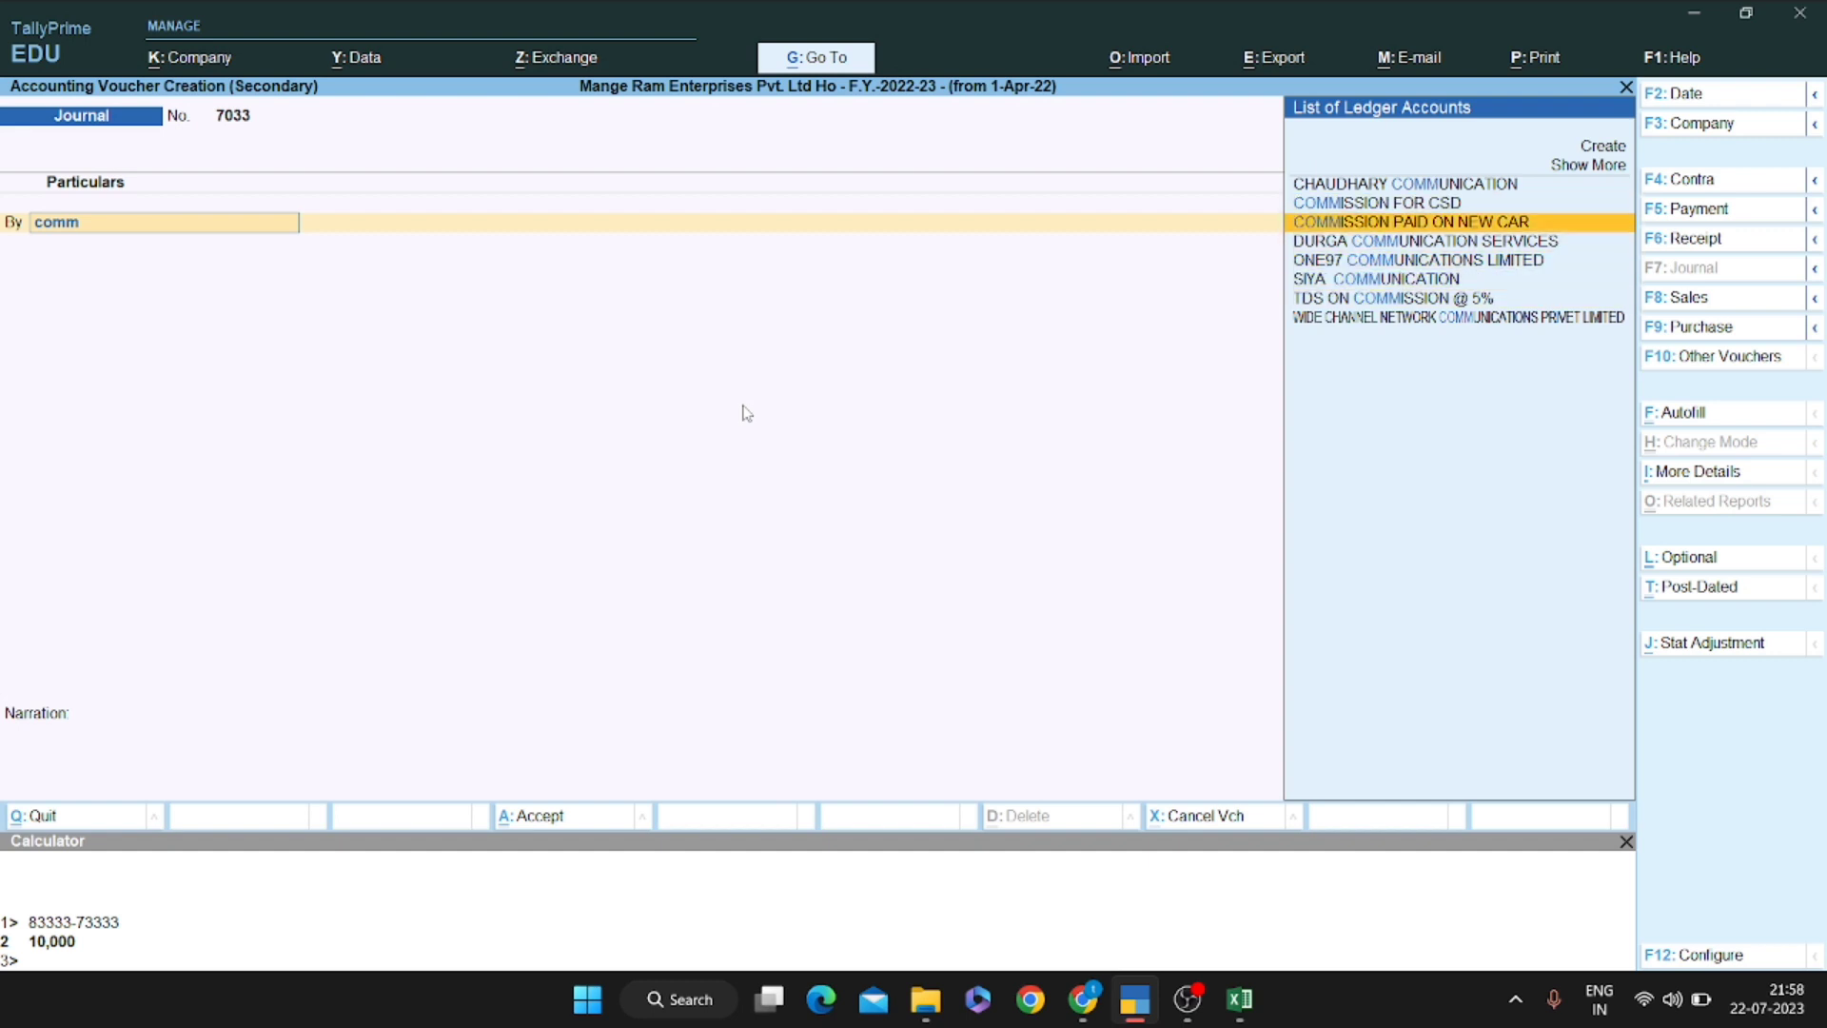
{"action": "key", "text": "Return"}
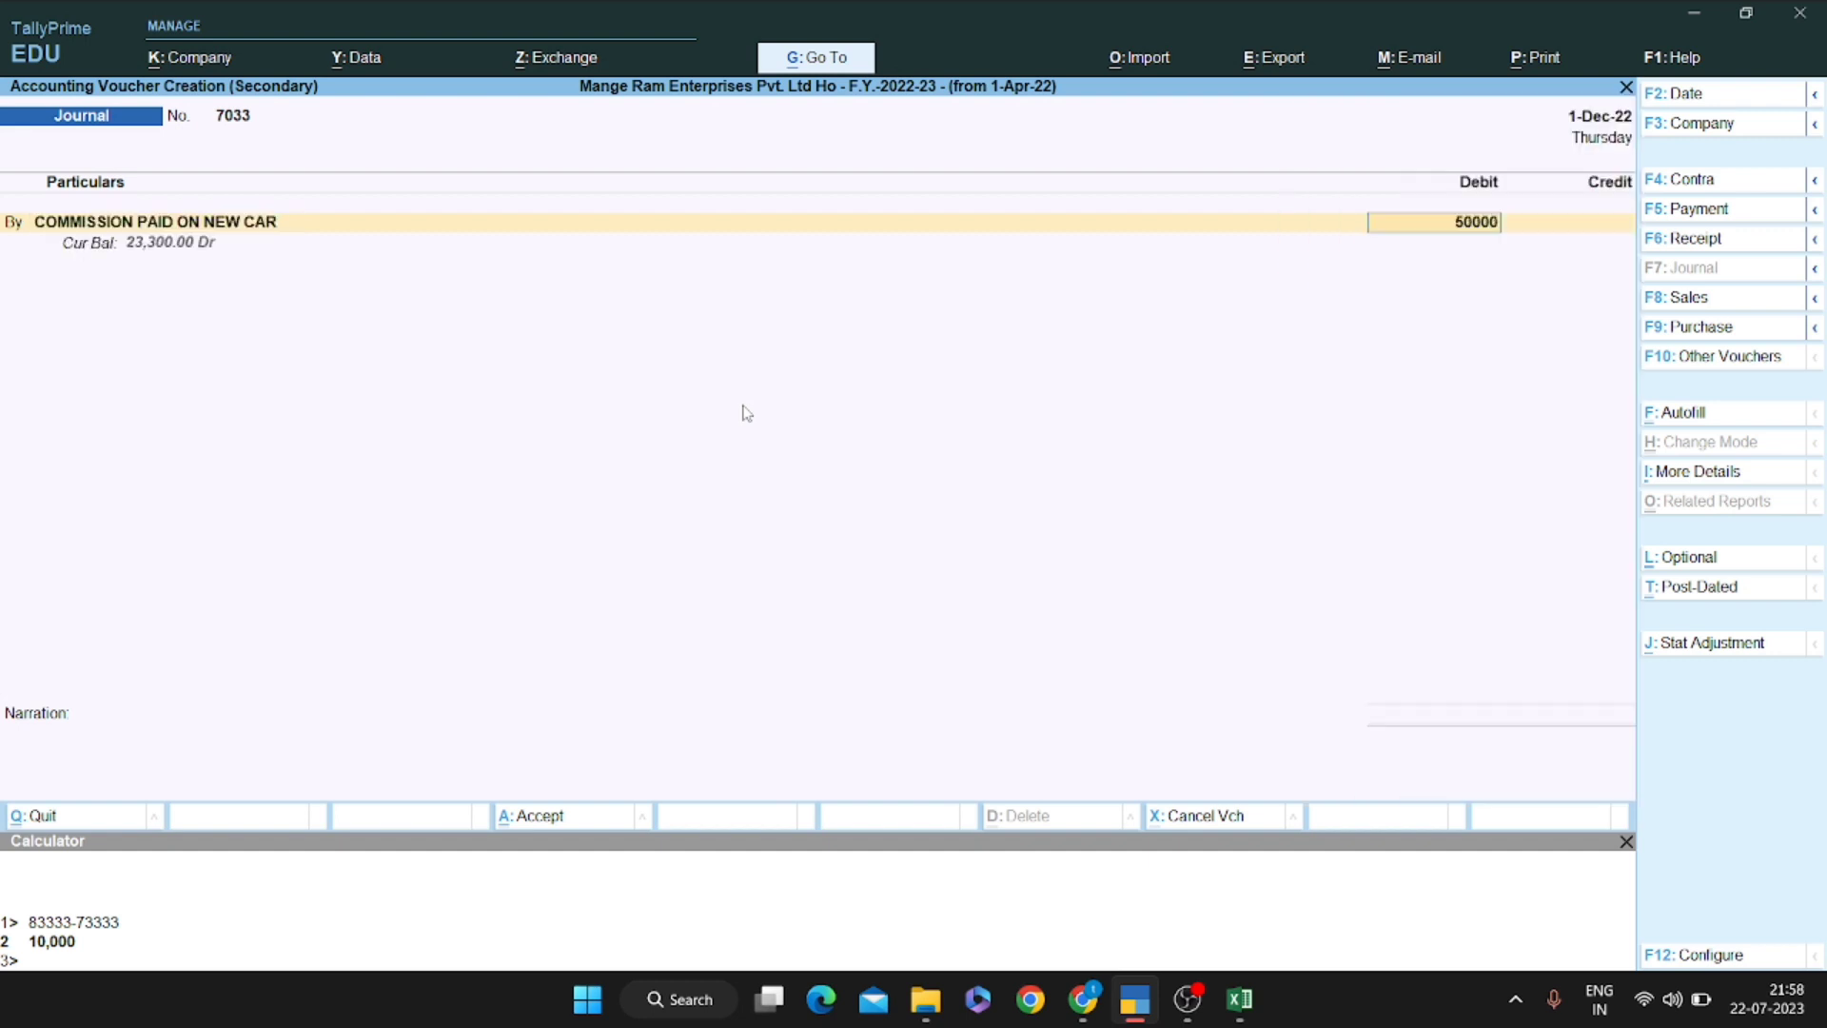
{"action": "type", "text": "50000"}
{"action": "key", "text": "Return"}
{"action": "key", "text": "Return"}
Credit the contractor's ledger 50,000 and save the journal
{"action": "type", "text": "Mohdm"}
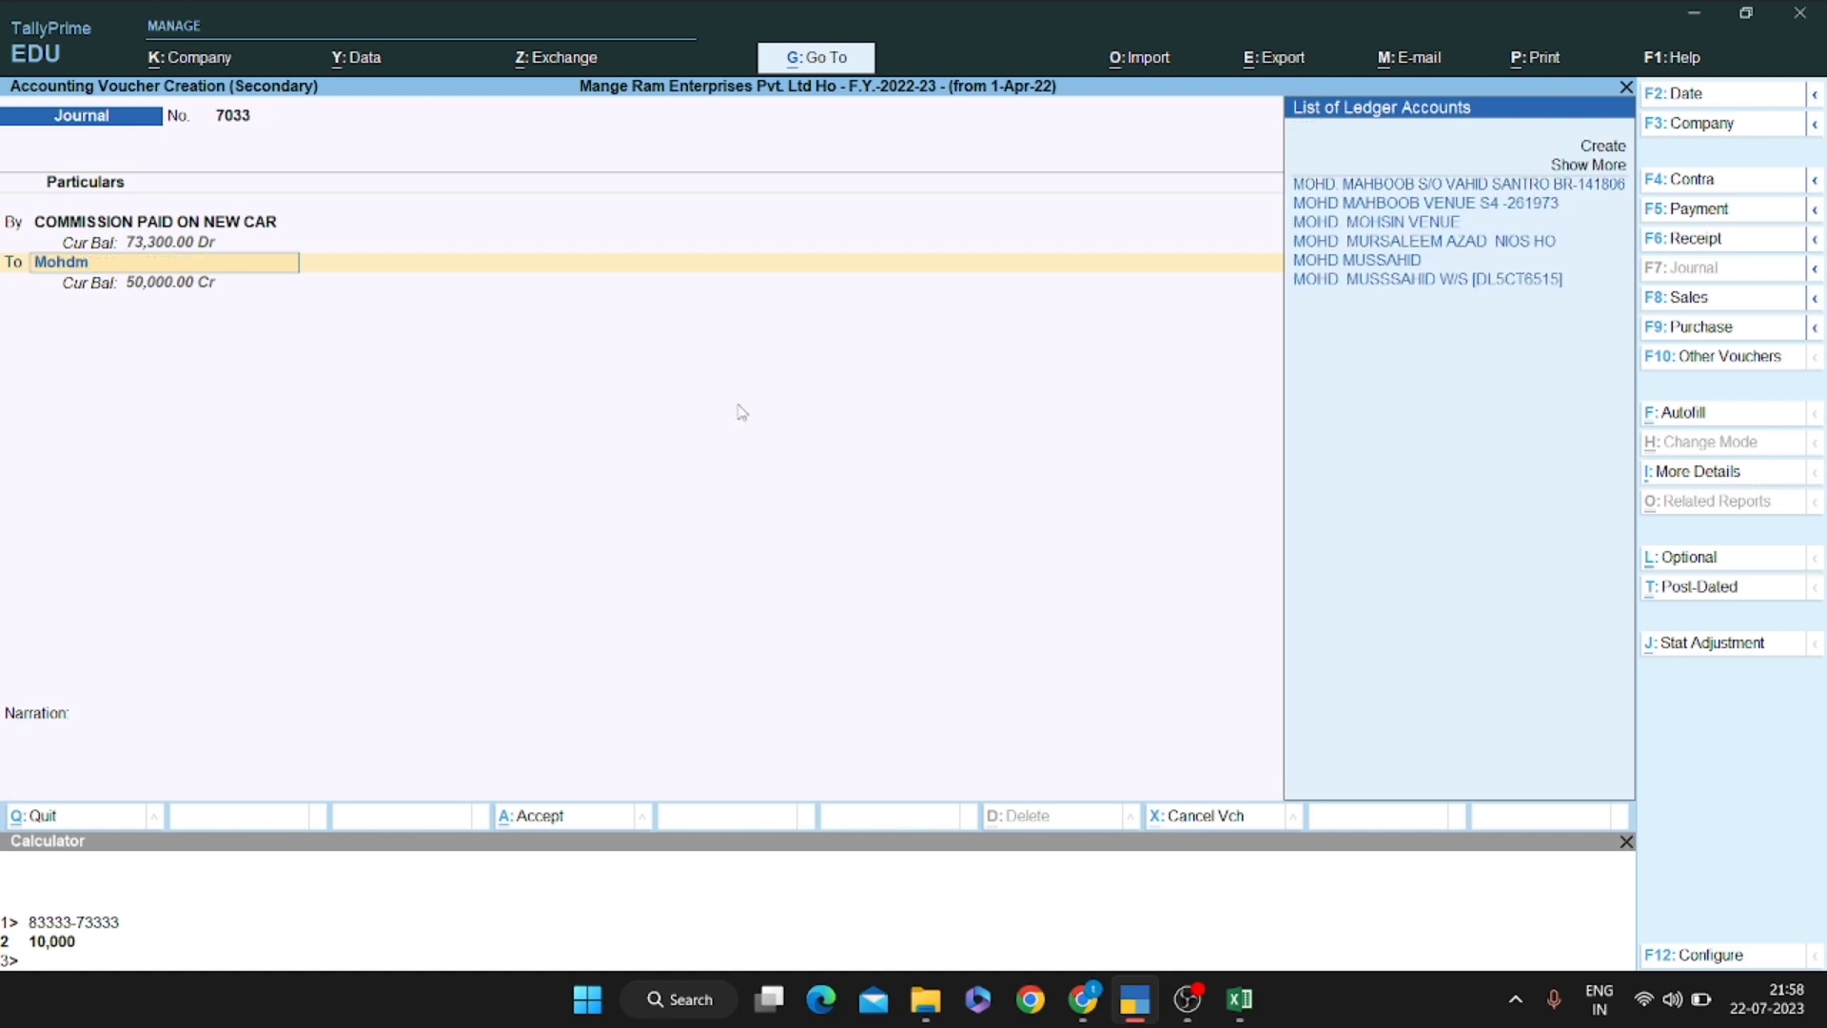
{"action": "key", "text": "Up"}
{"action": "key", "text": "Up"}
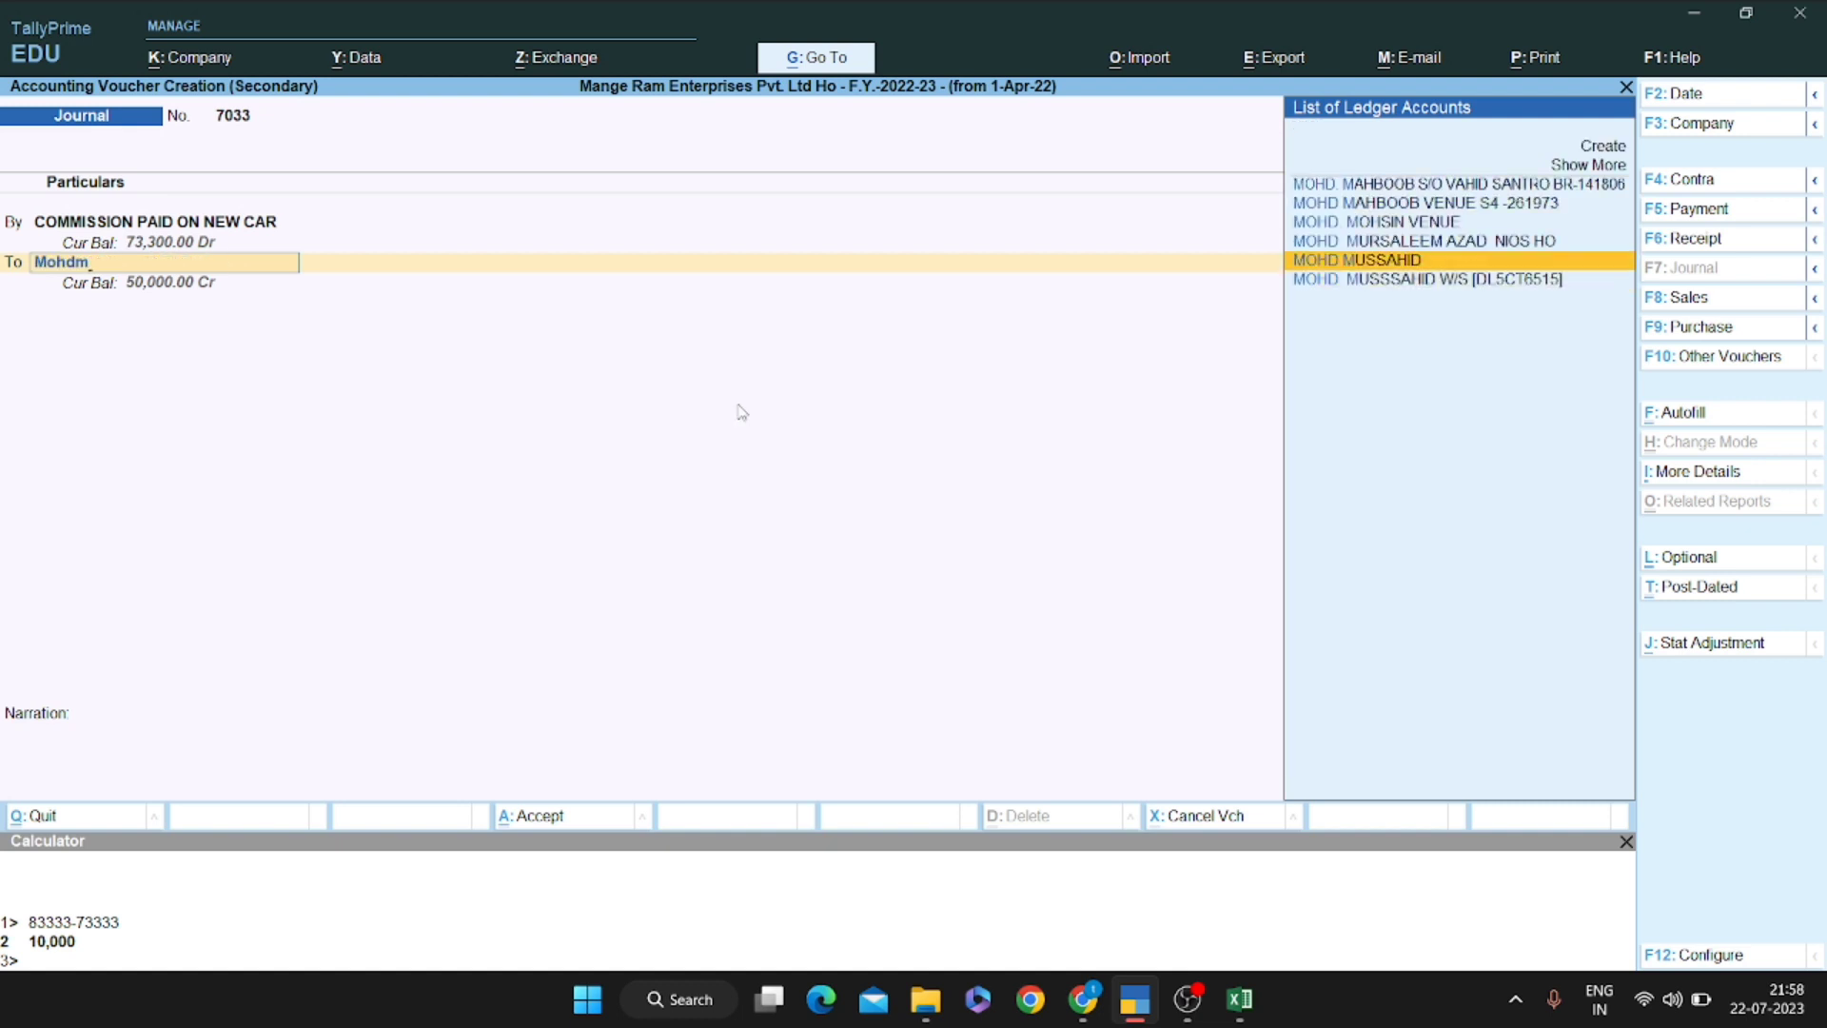
{"action": "key", "text": "Return"}
{"action": "key", "text": "Return"}
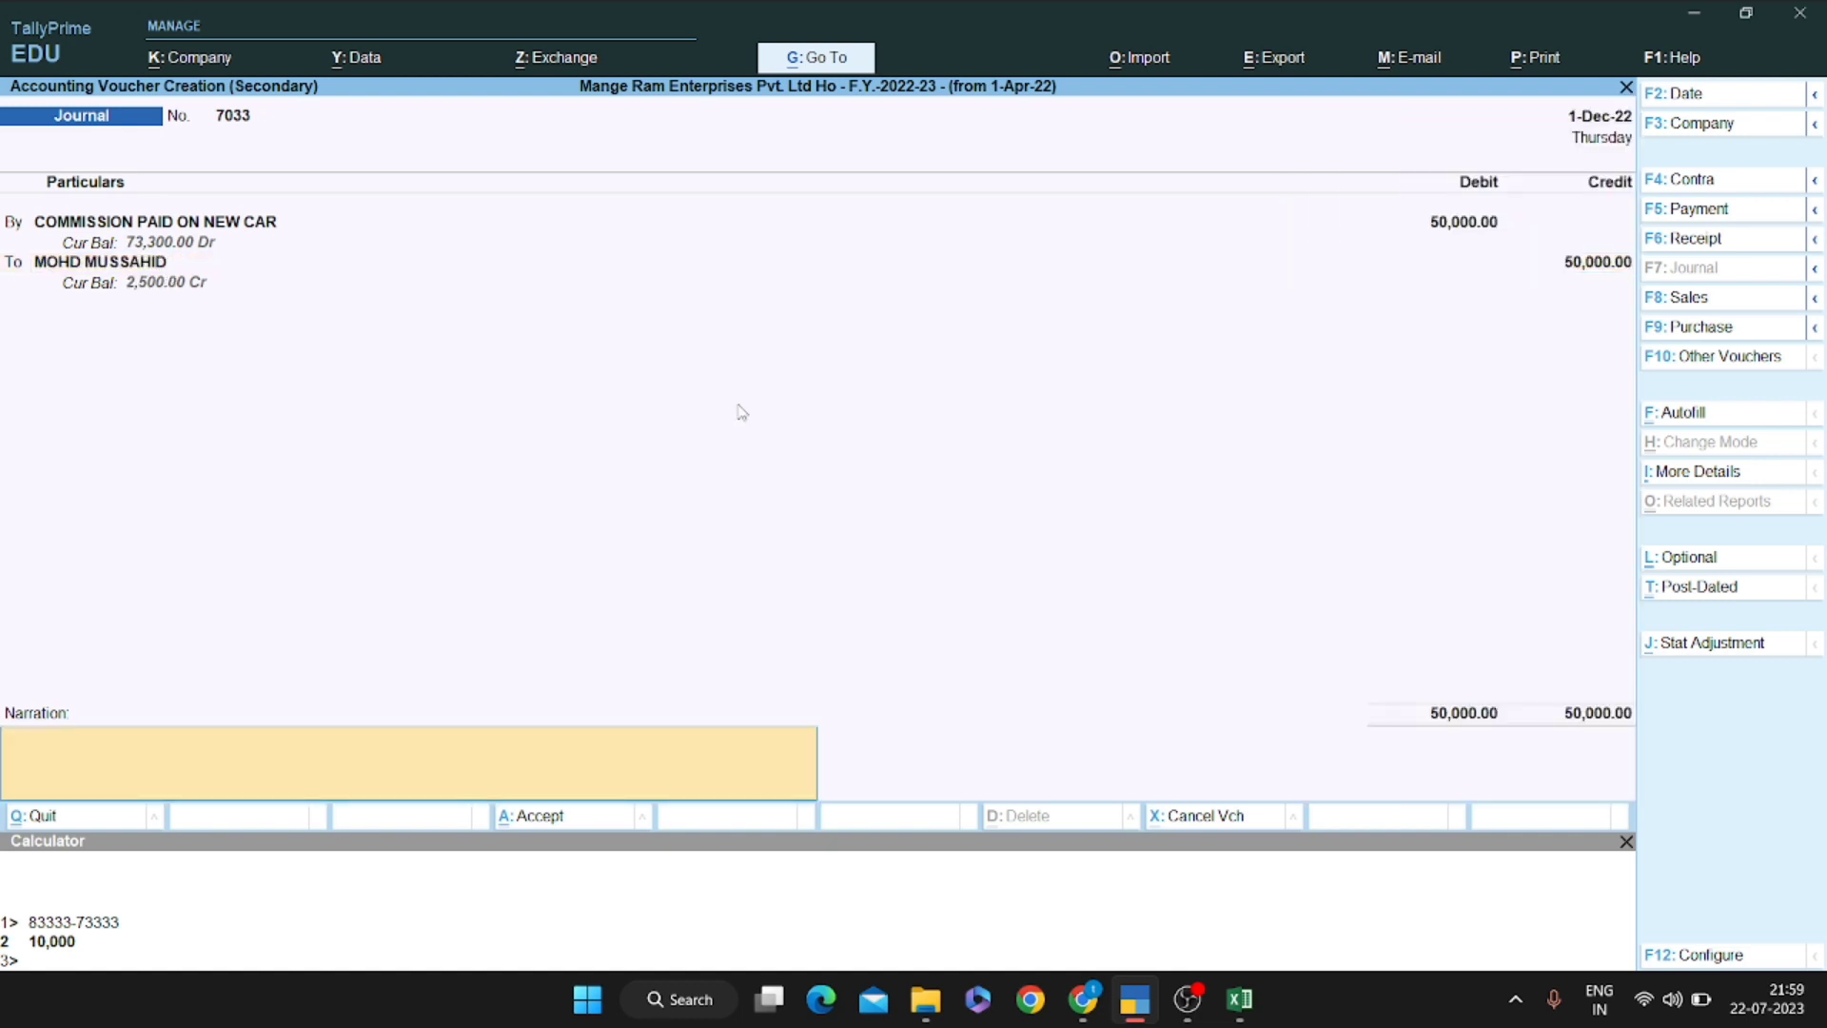
{"action": "key", "text": "Return"}
{"action": "key", "text": "Return"}
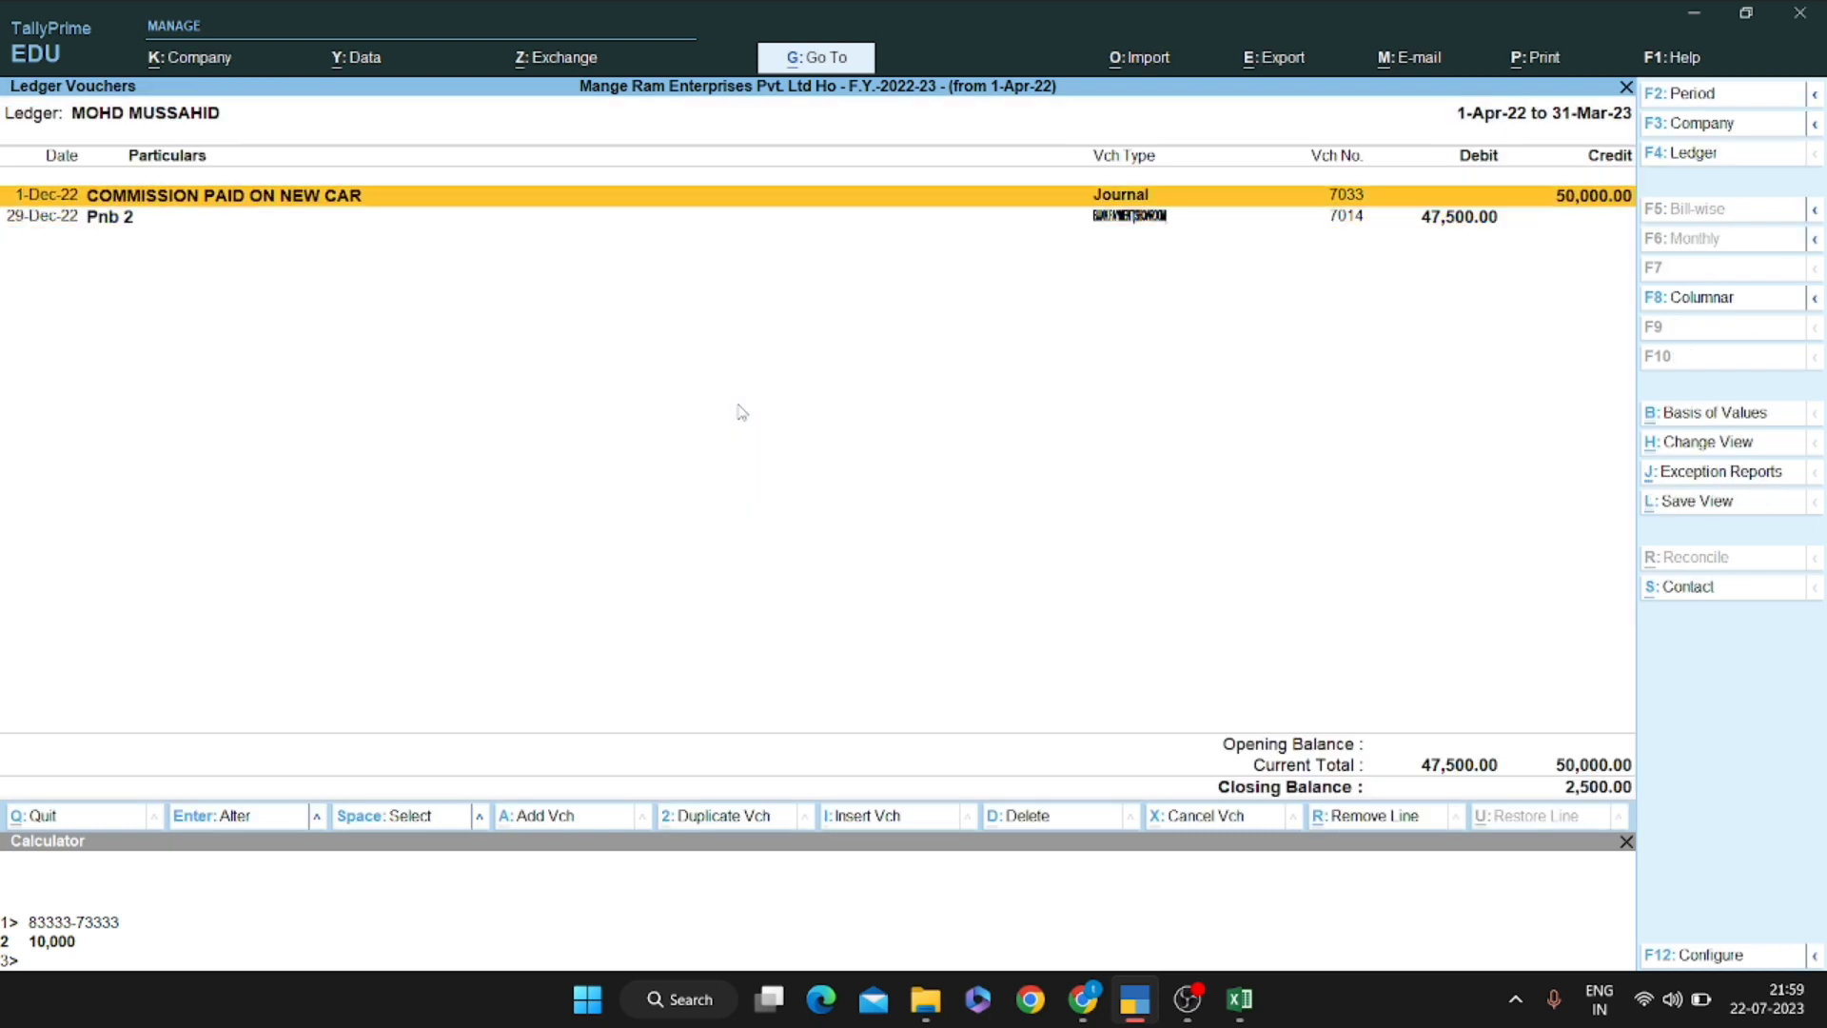
{"action": "key", "text": "Return"}
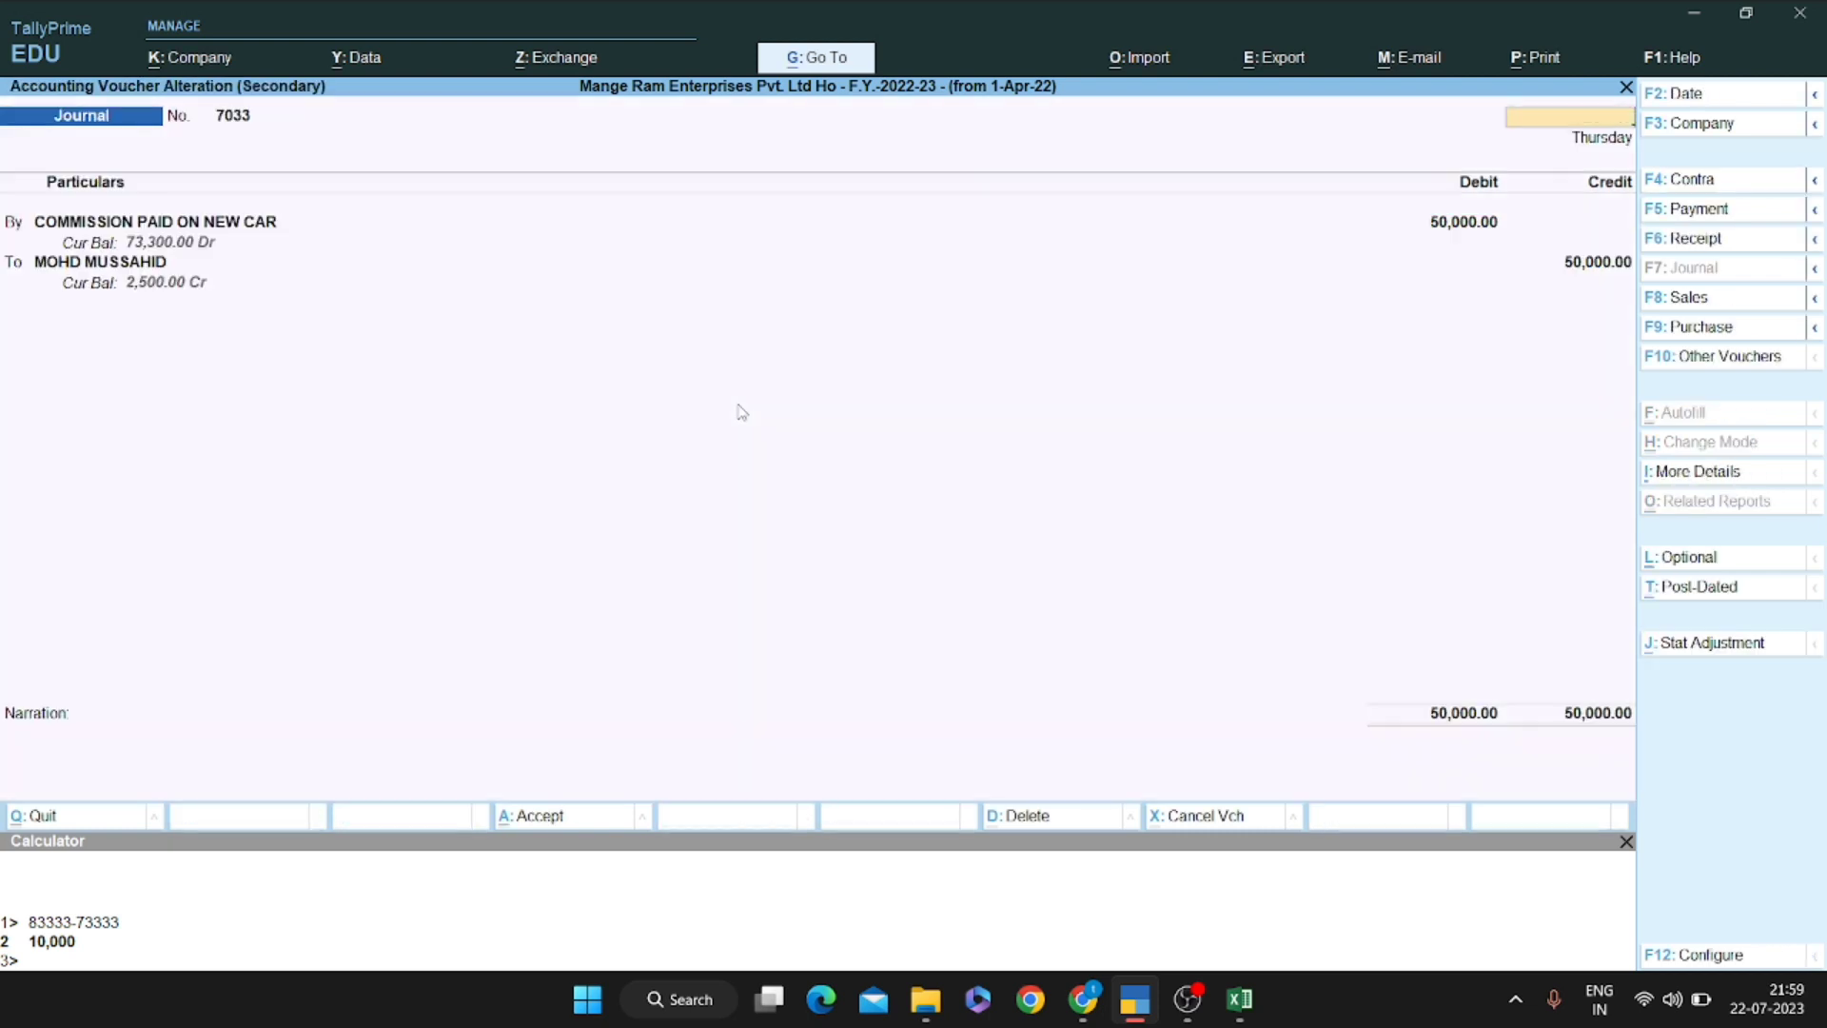
{"action": "key", "text": "Escape"}
{"action": "key", "text": "Return"}
{"action": "key", "text": "Escape"}
{"action": "key", "text": "Escape"}
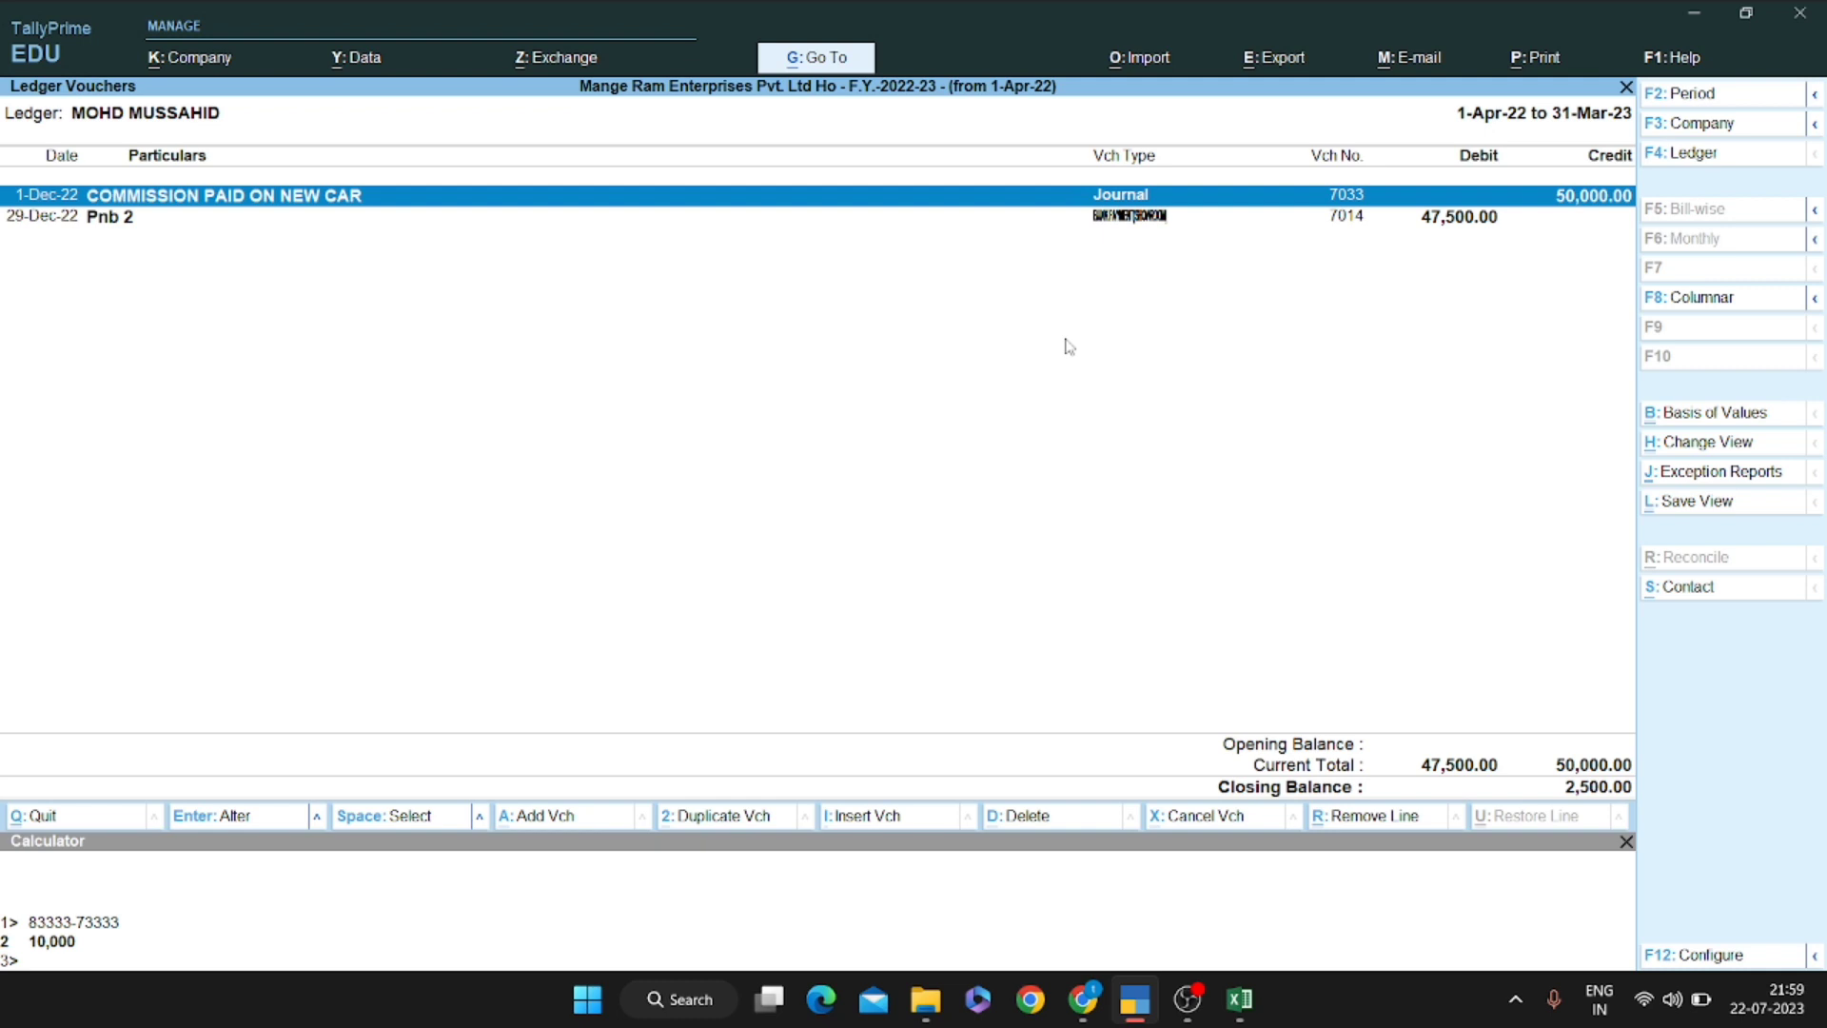
{"action": "key", "text": "Return"}
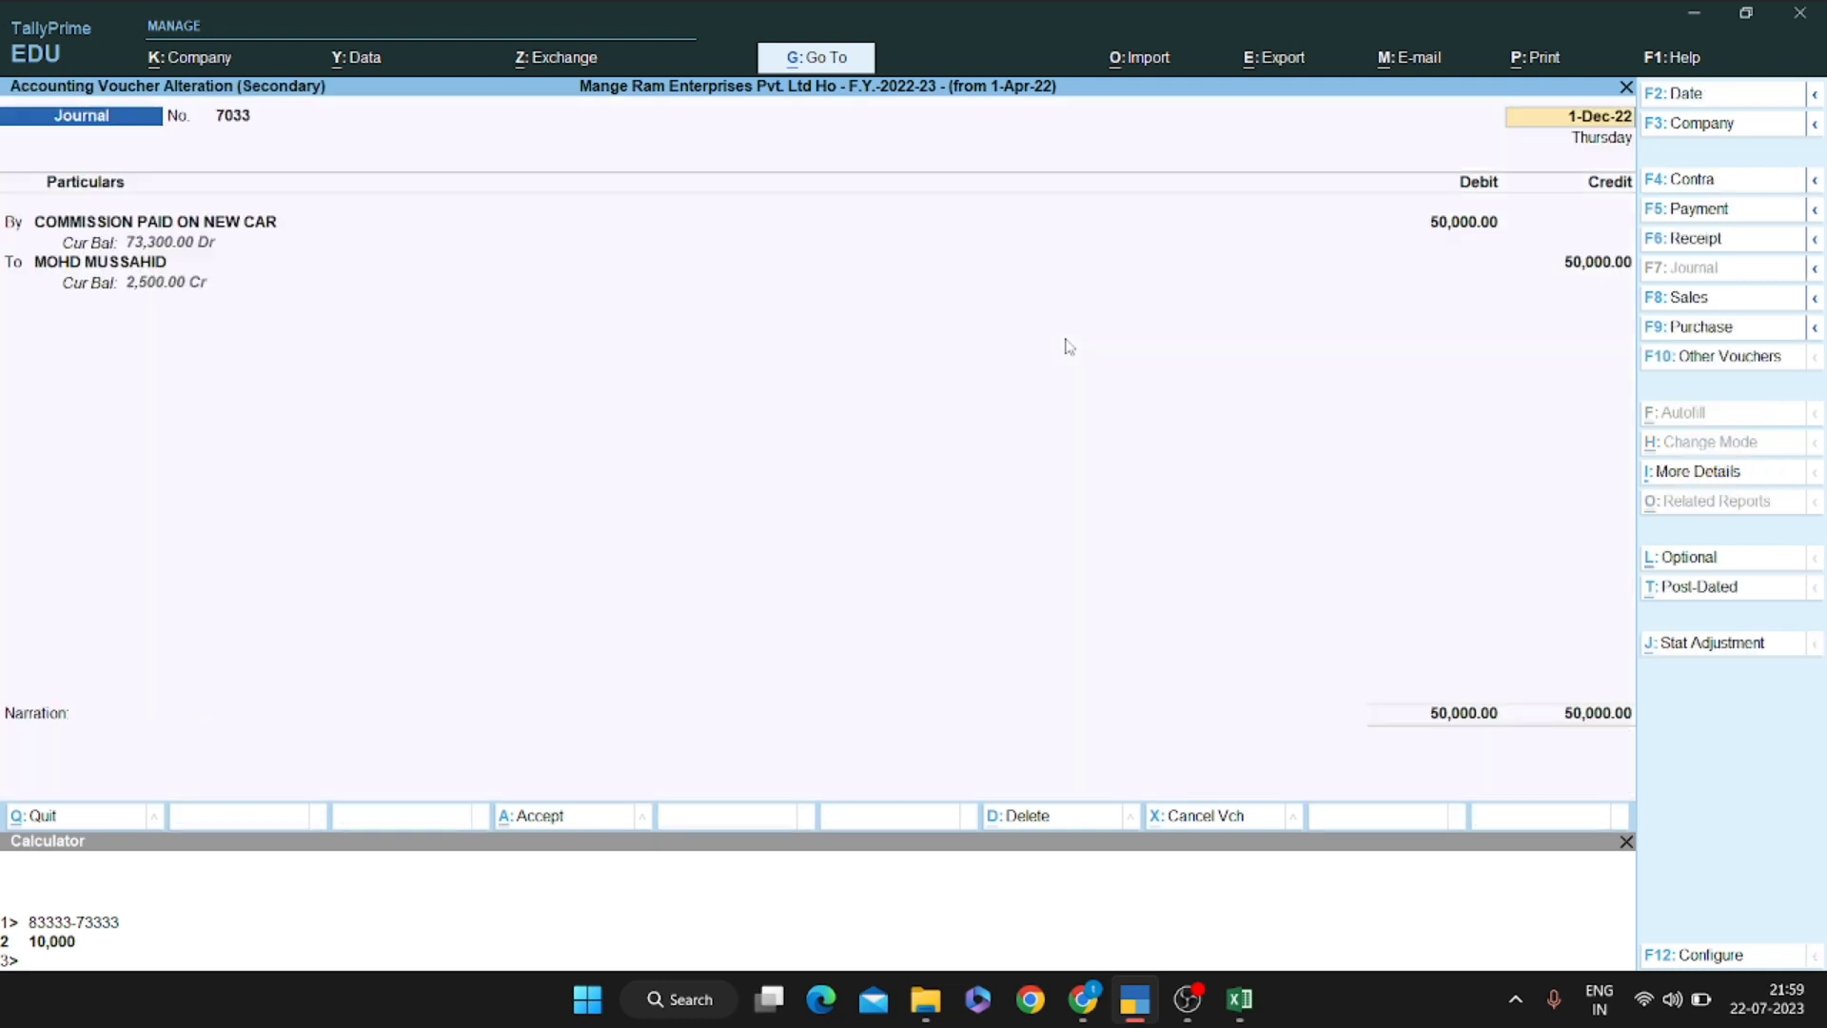
{"action": "key", "text": "Escape"}
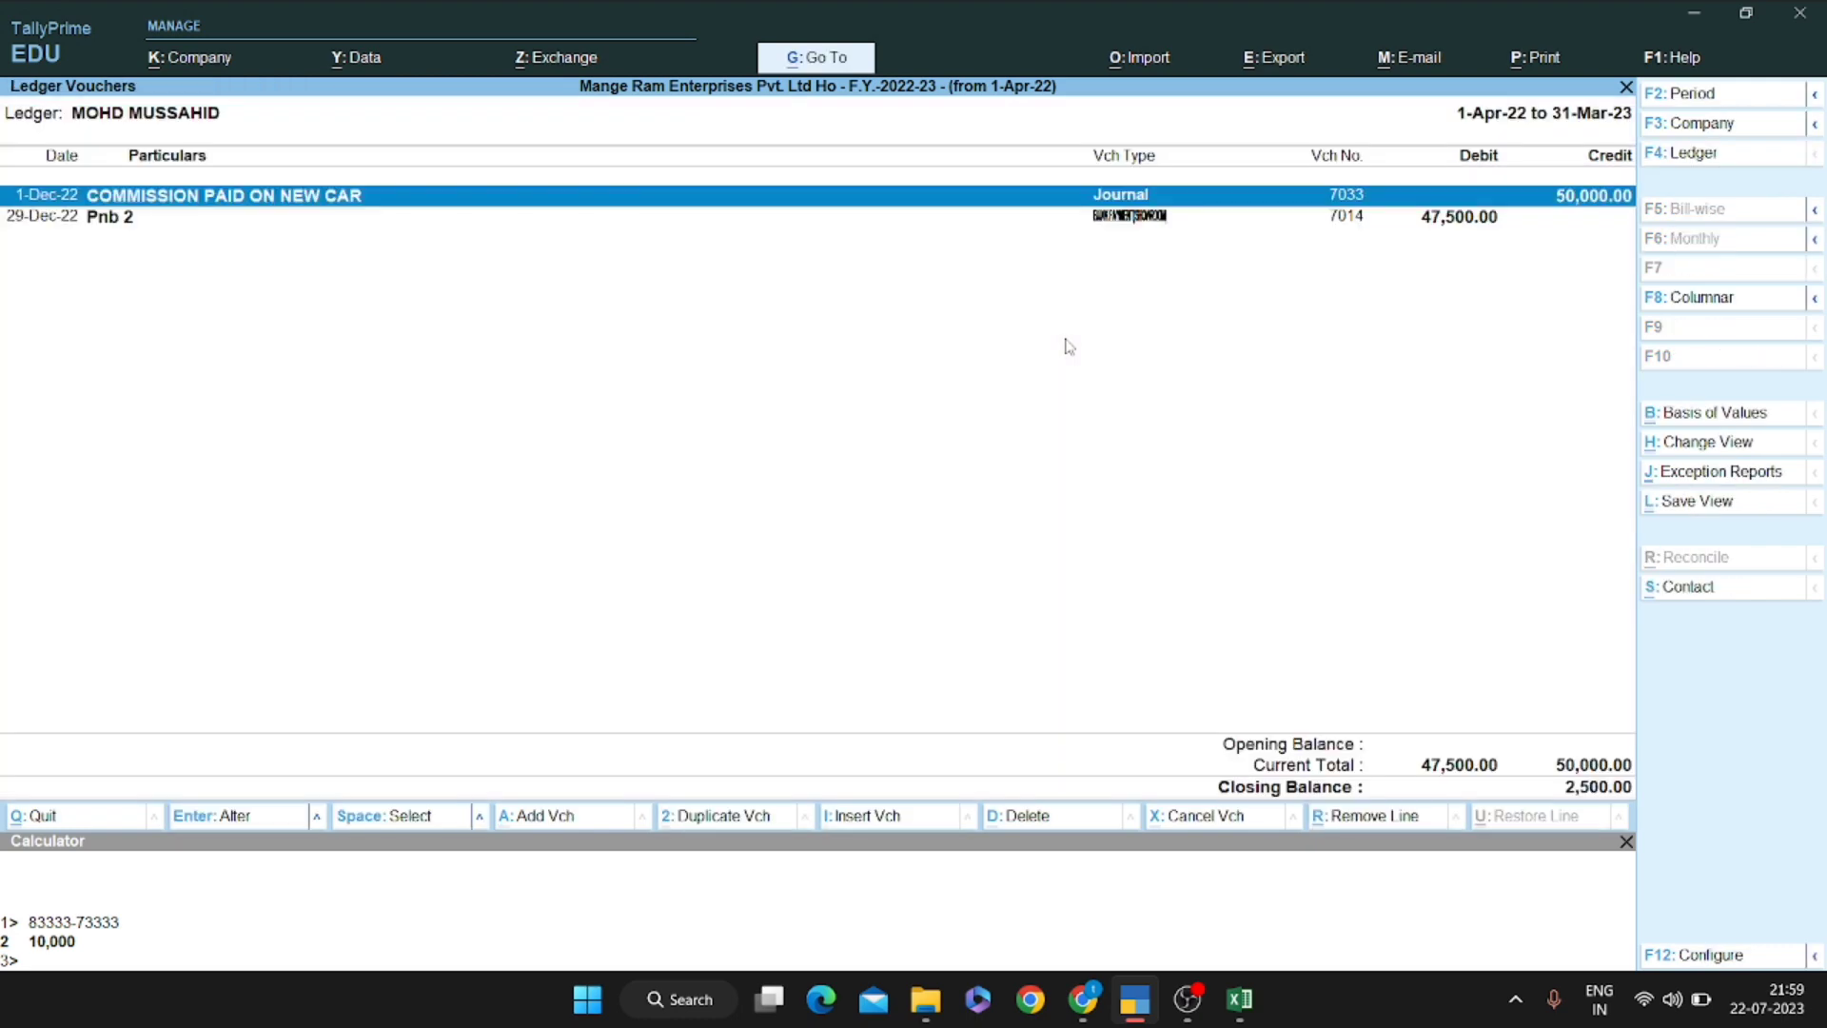
{"action": "key", "text": "alt+a"}
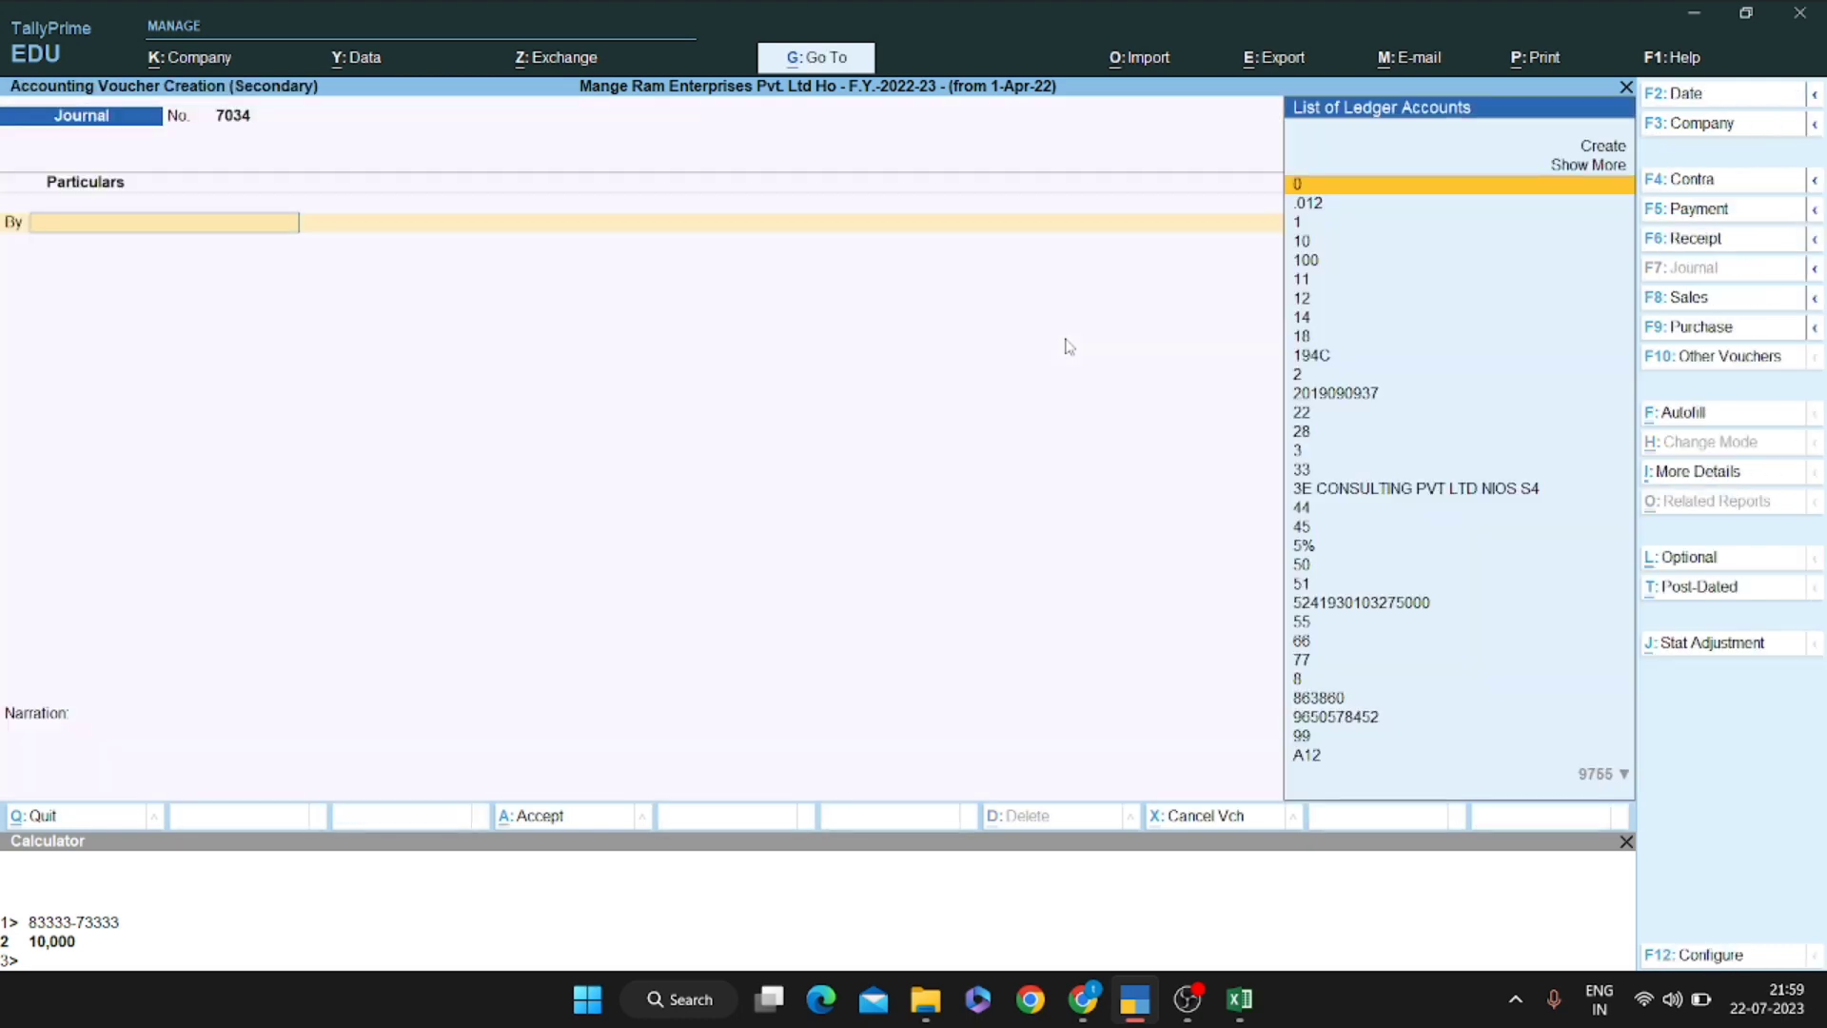
Debit the contractor's ledger 2,500, calculated as 50000*5/100
{"action": "type", "text": "Mohd"}
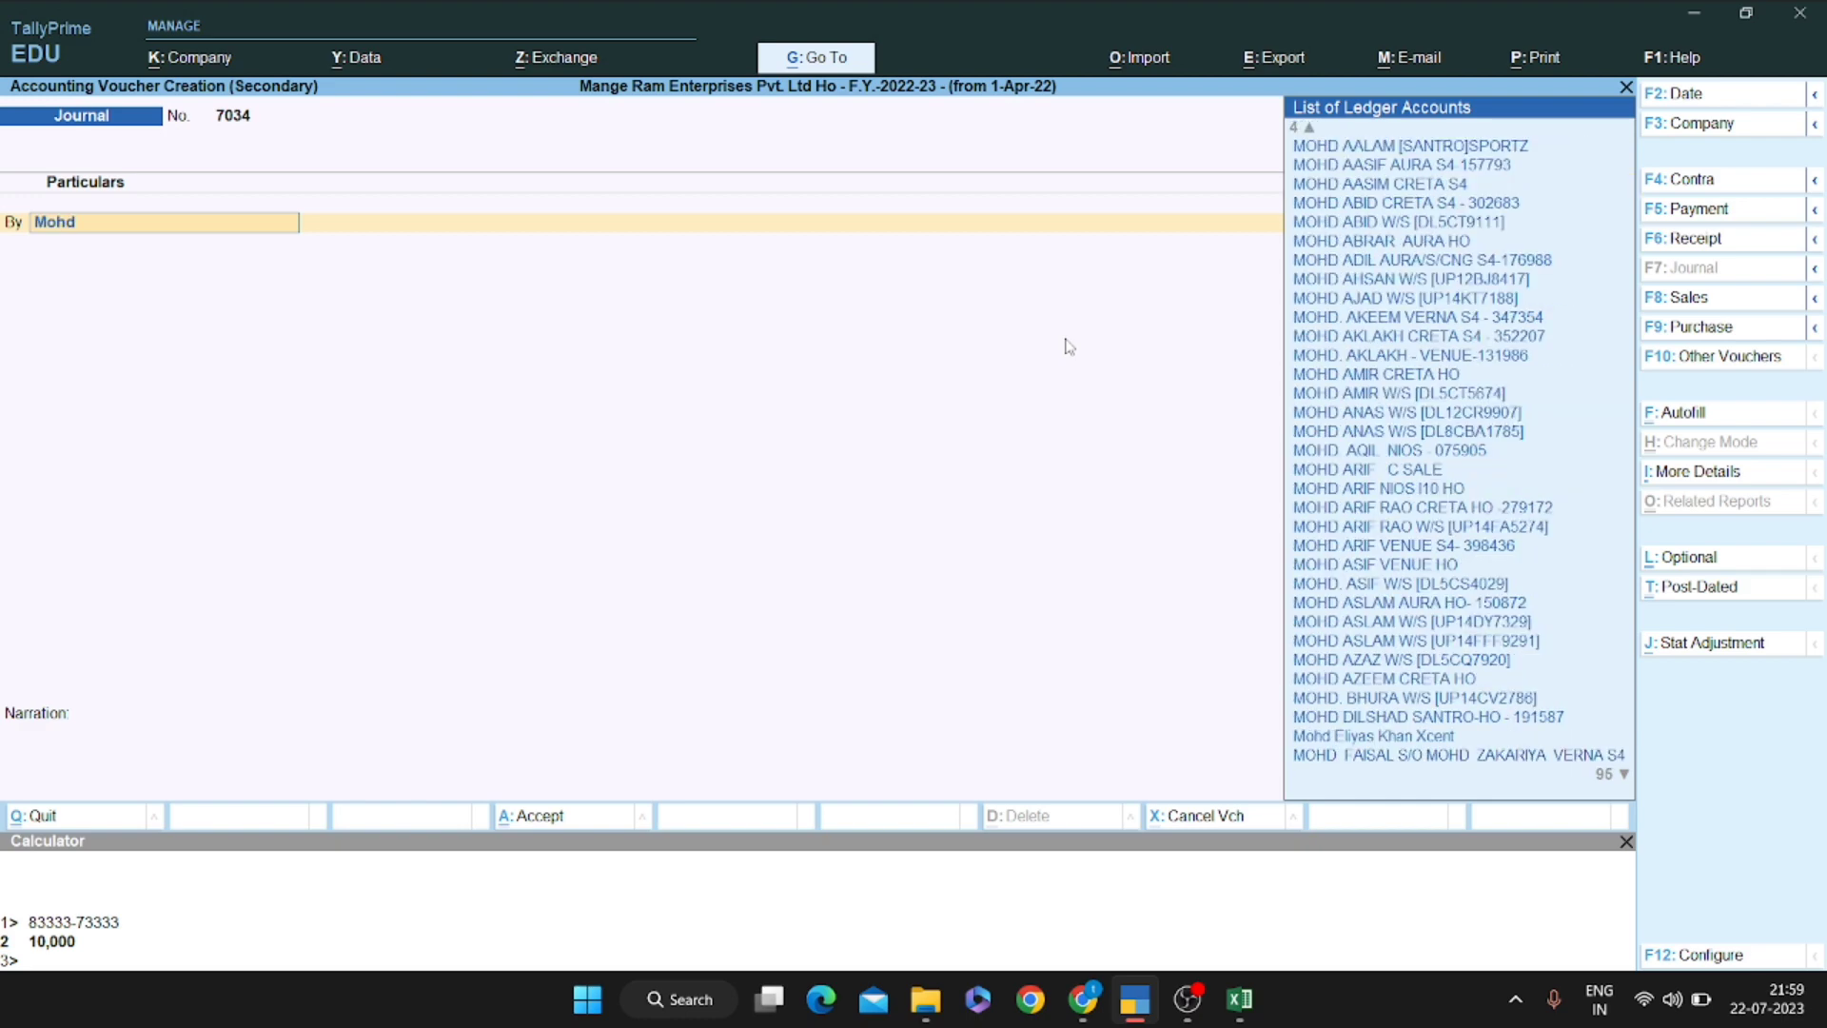
{"action": "type", "text": " m"}
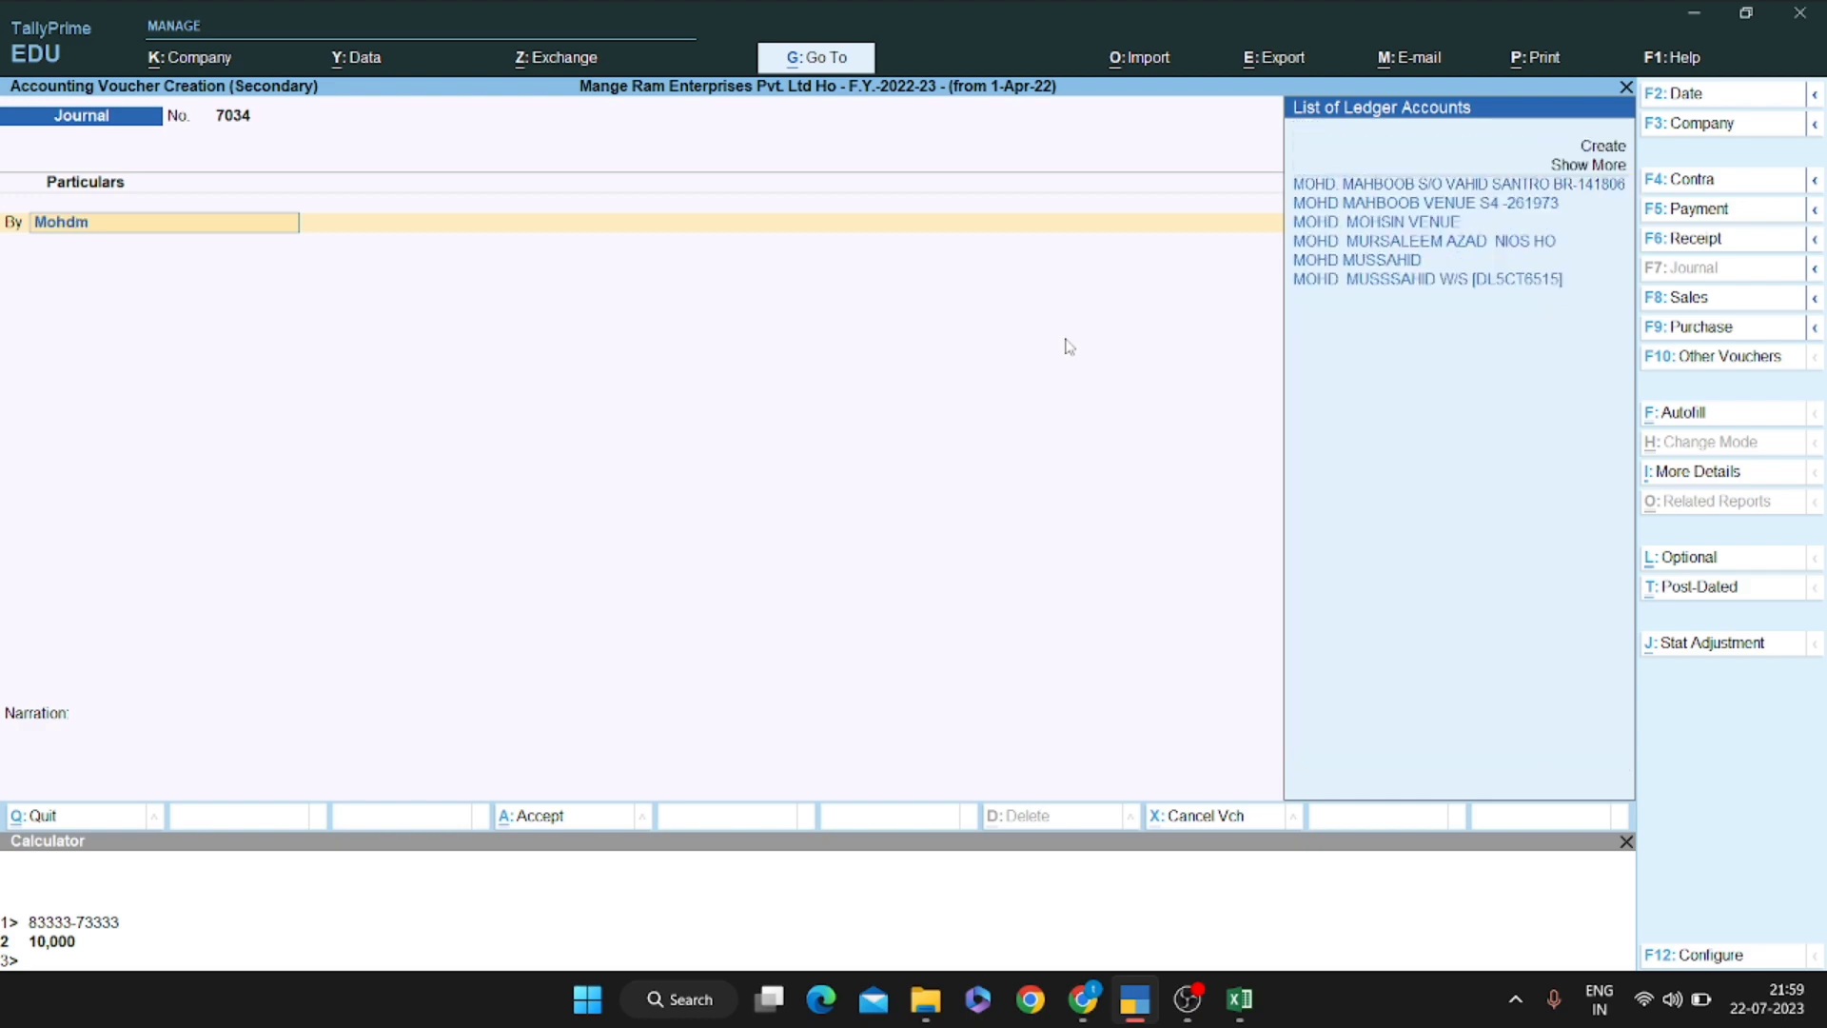
{"action": "key", "text": "Down"}
{"action": "key", "text": "Down"}
{"action": "key", "text": "Down"}
{"action": "key", "text": "Down"}
{"action": "key", "text": "Down"}
{"action": "key", "text": "Return"}
{"action": "key", "text": "ctrl+n"}
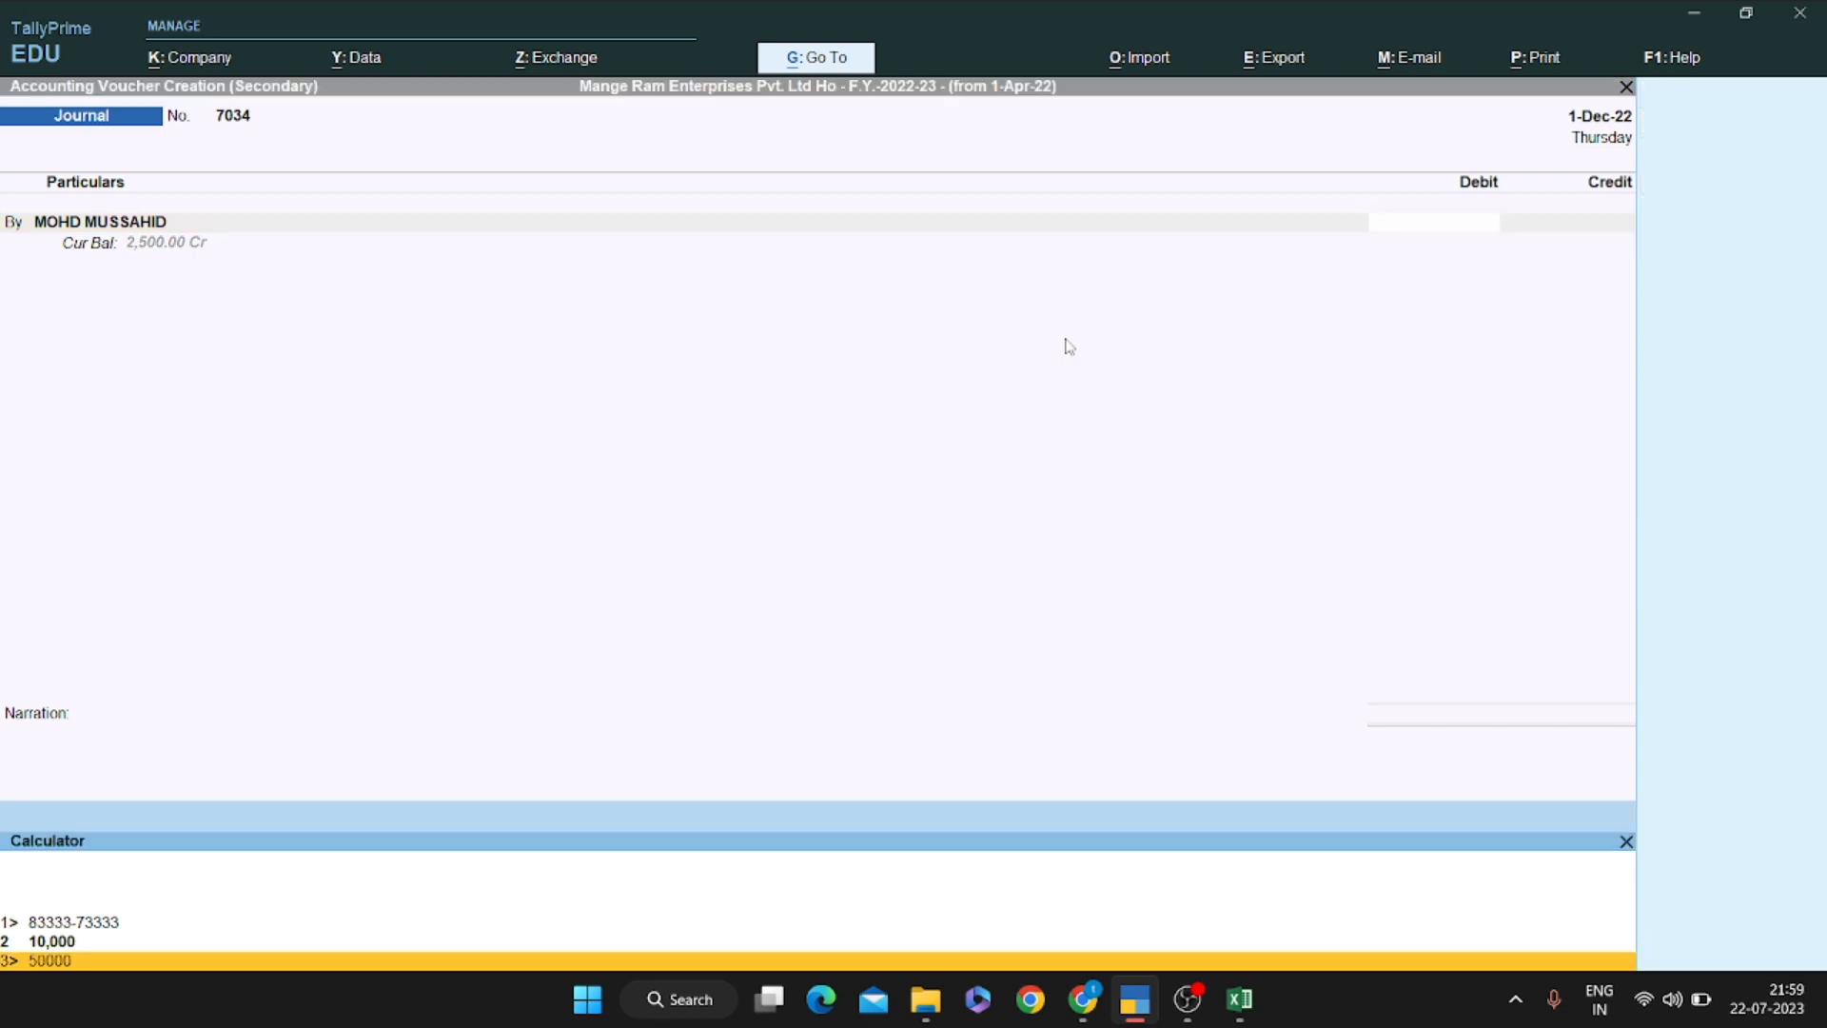
{"action": "type", "text": "50000*5/100"}
{"action": "key", "text": "Return"}
{"action": "key", "text": "Return"}
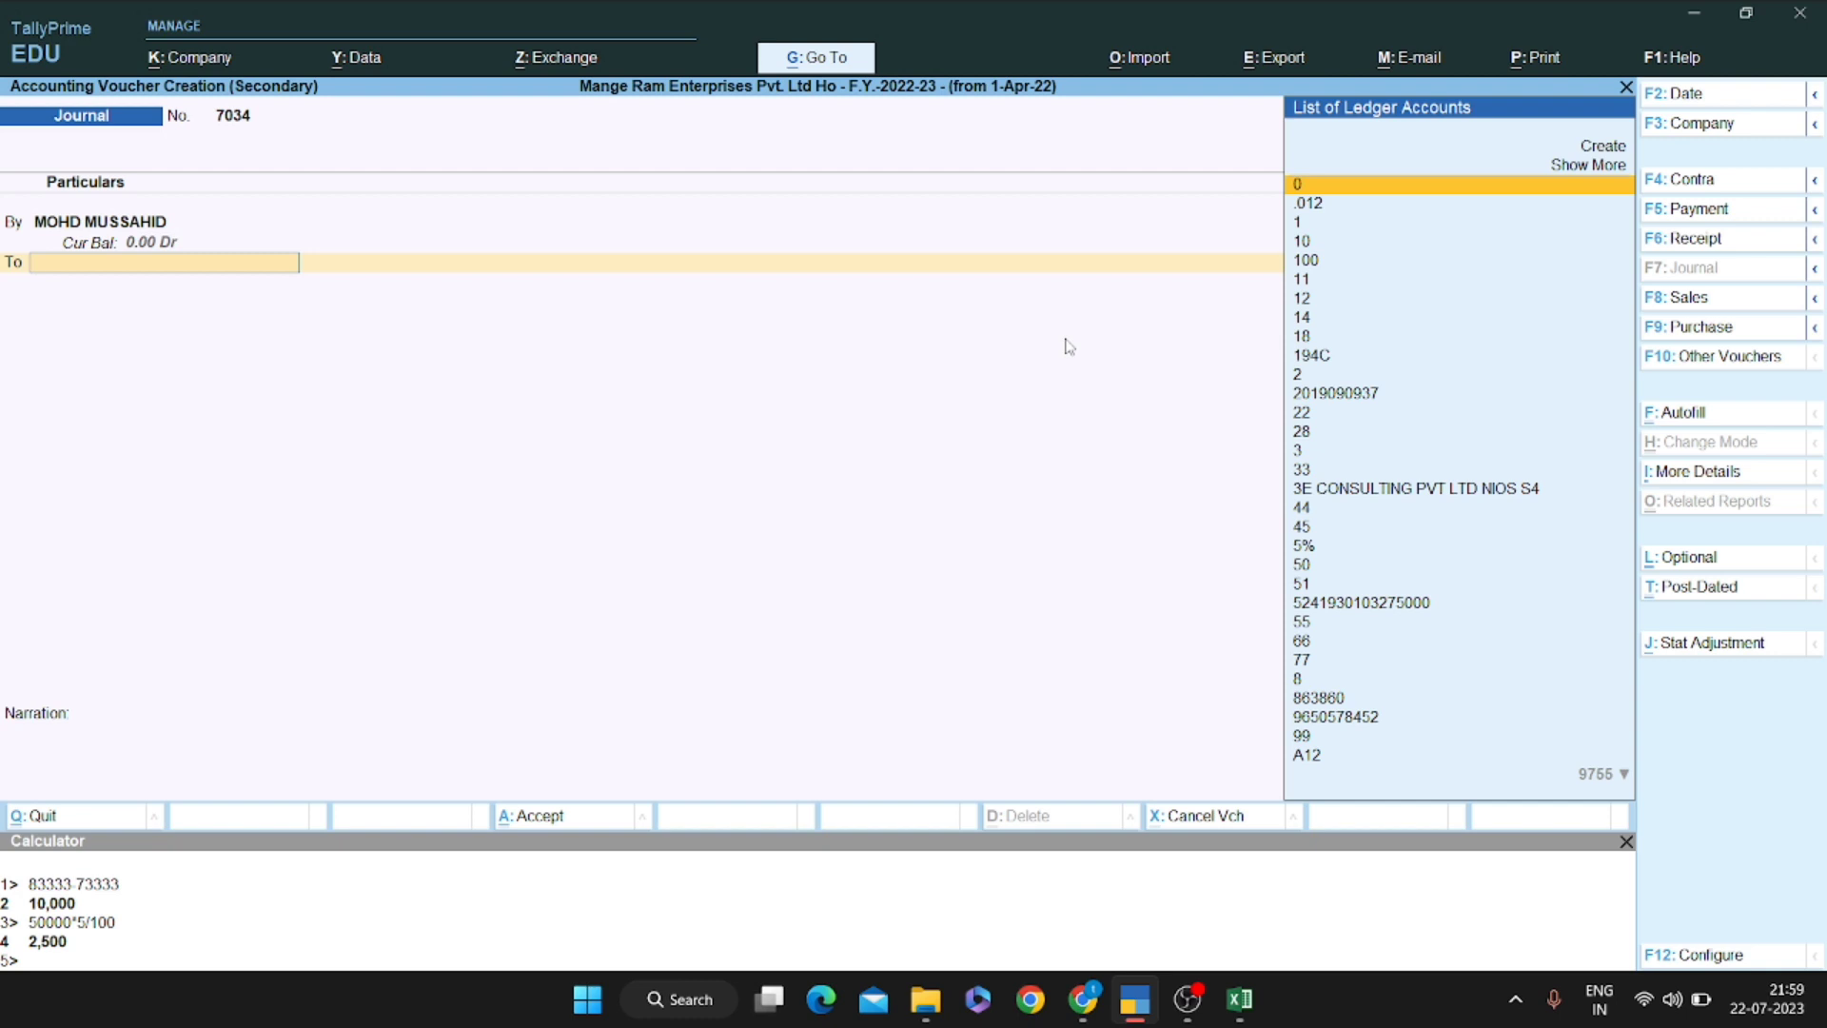
Credit TDS ON COMMISSION @ 5% with 2,500 and save the journal
{"action": "type", "text": "Tds"}
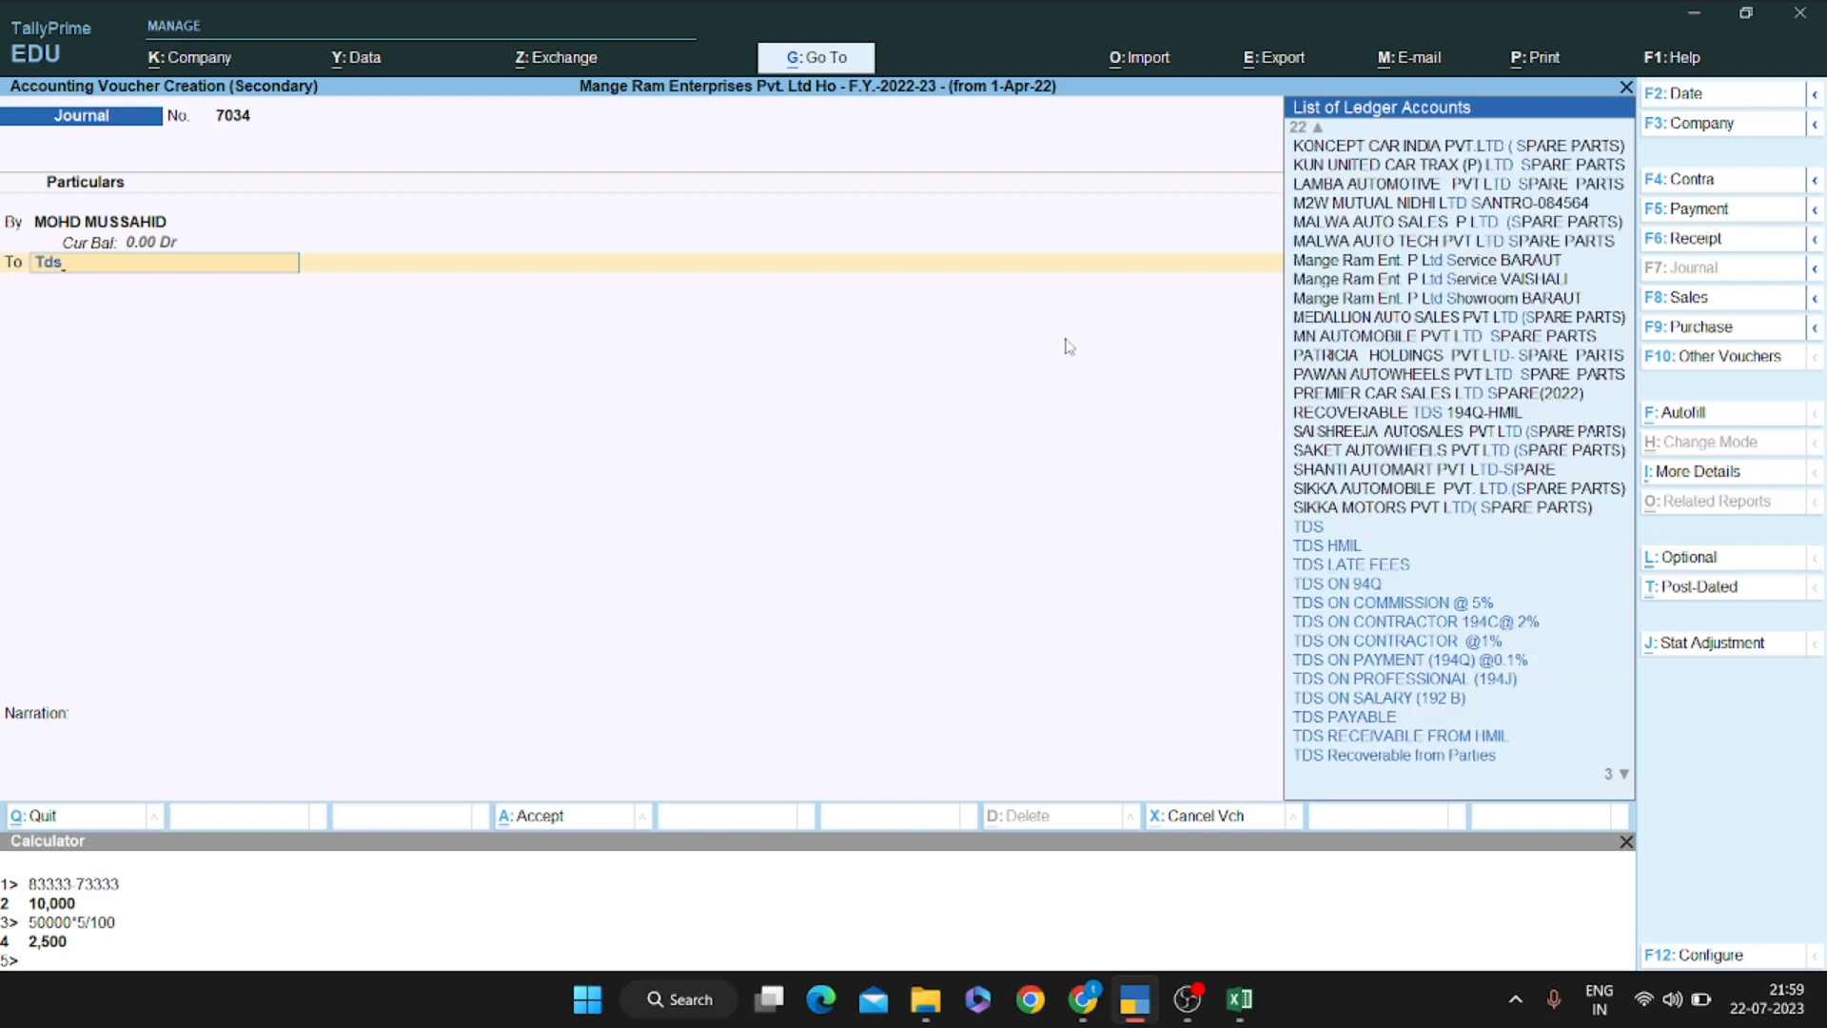
{"action": "key", "text": "BackSpace"}
{"action": "key", "text": "BackSpace"}
{"action": "key", "text": "BackSpace"}
{"action": "type", "text": "comm"}
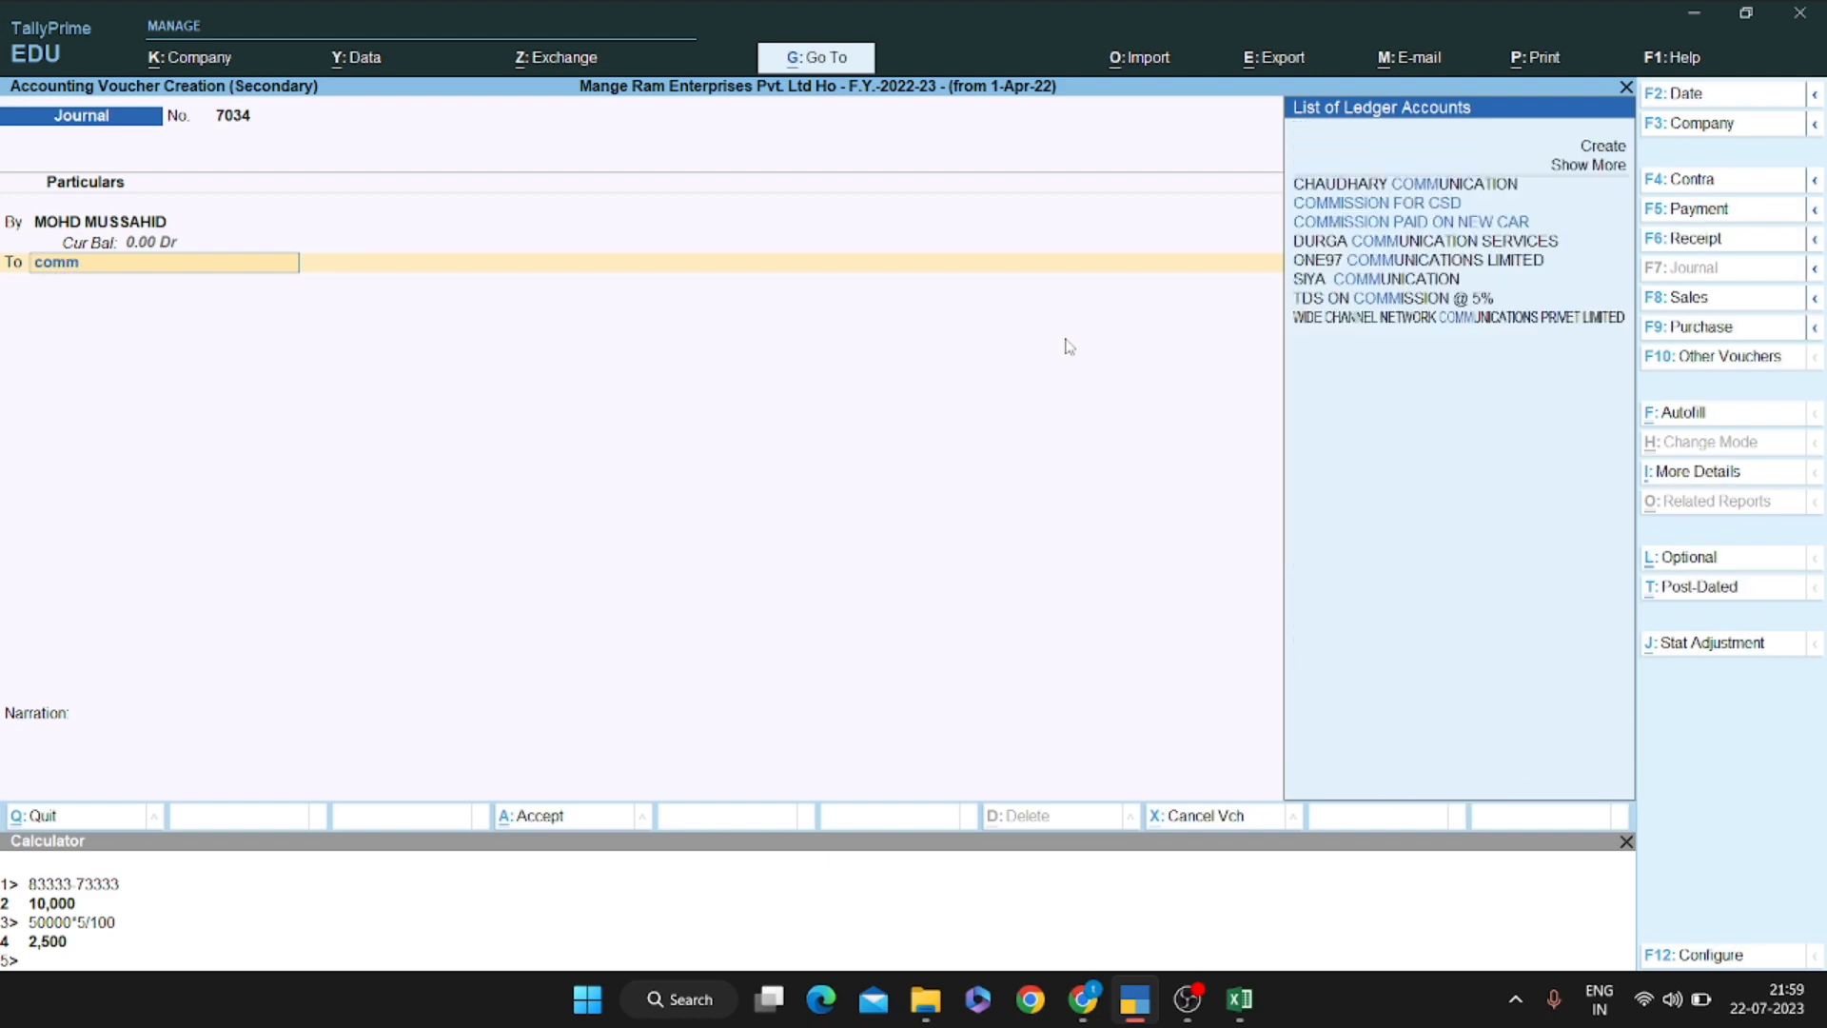
{"action": "key", "text": "Down"}
{"action": "key", "text": "Down"}
{"action": "key", "text": "Down"}
{"action": "key", "text": "Down"}
{"action": "key", "text": "Down"}
{"action": "key", "text": "Down"}
{"action": "key", "text": "Return"}
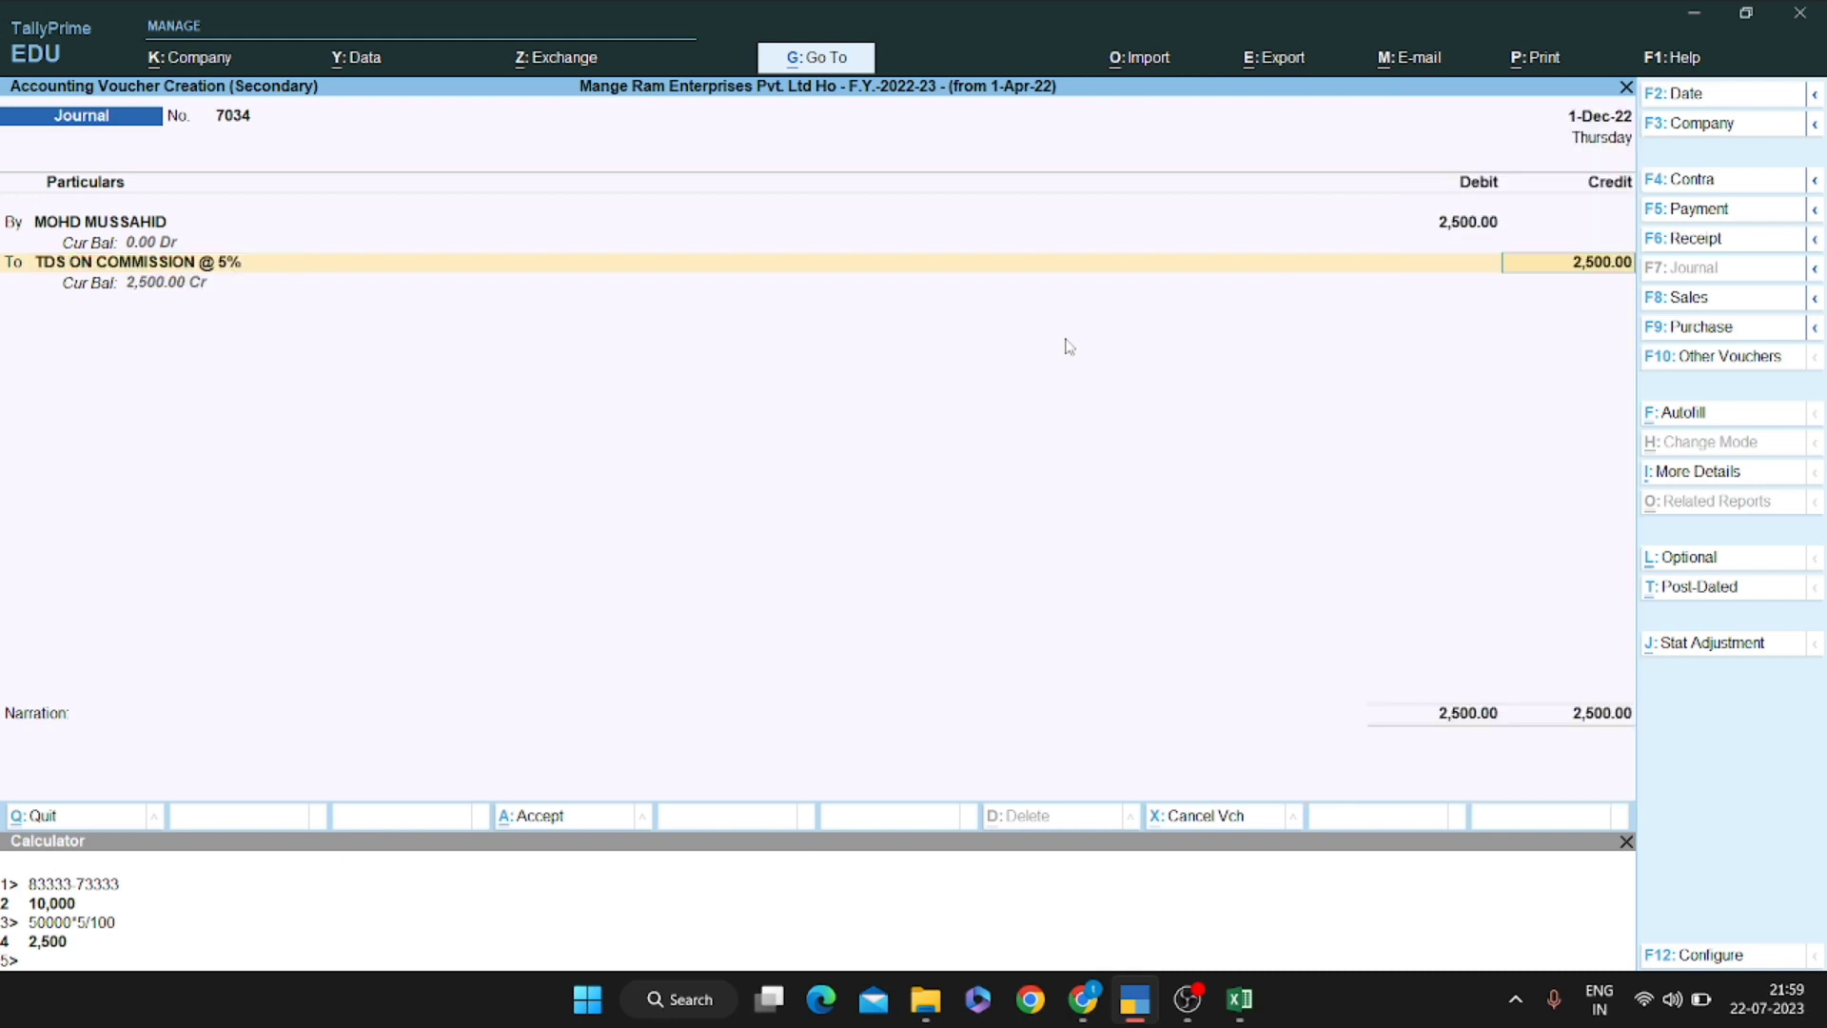
{"action": "key", "text": "Return"}
{"action": "key", "text": "Return"}
{"action": "key", "text": "Return"}
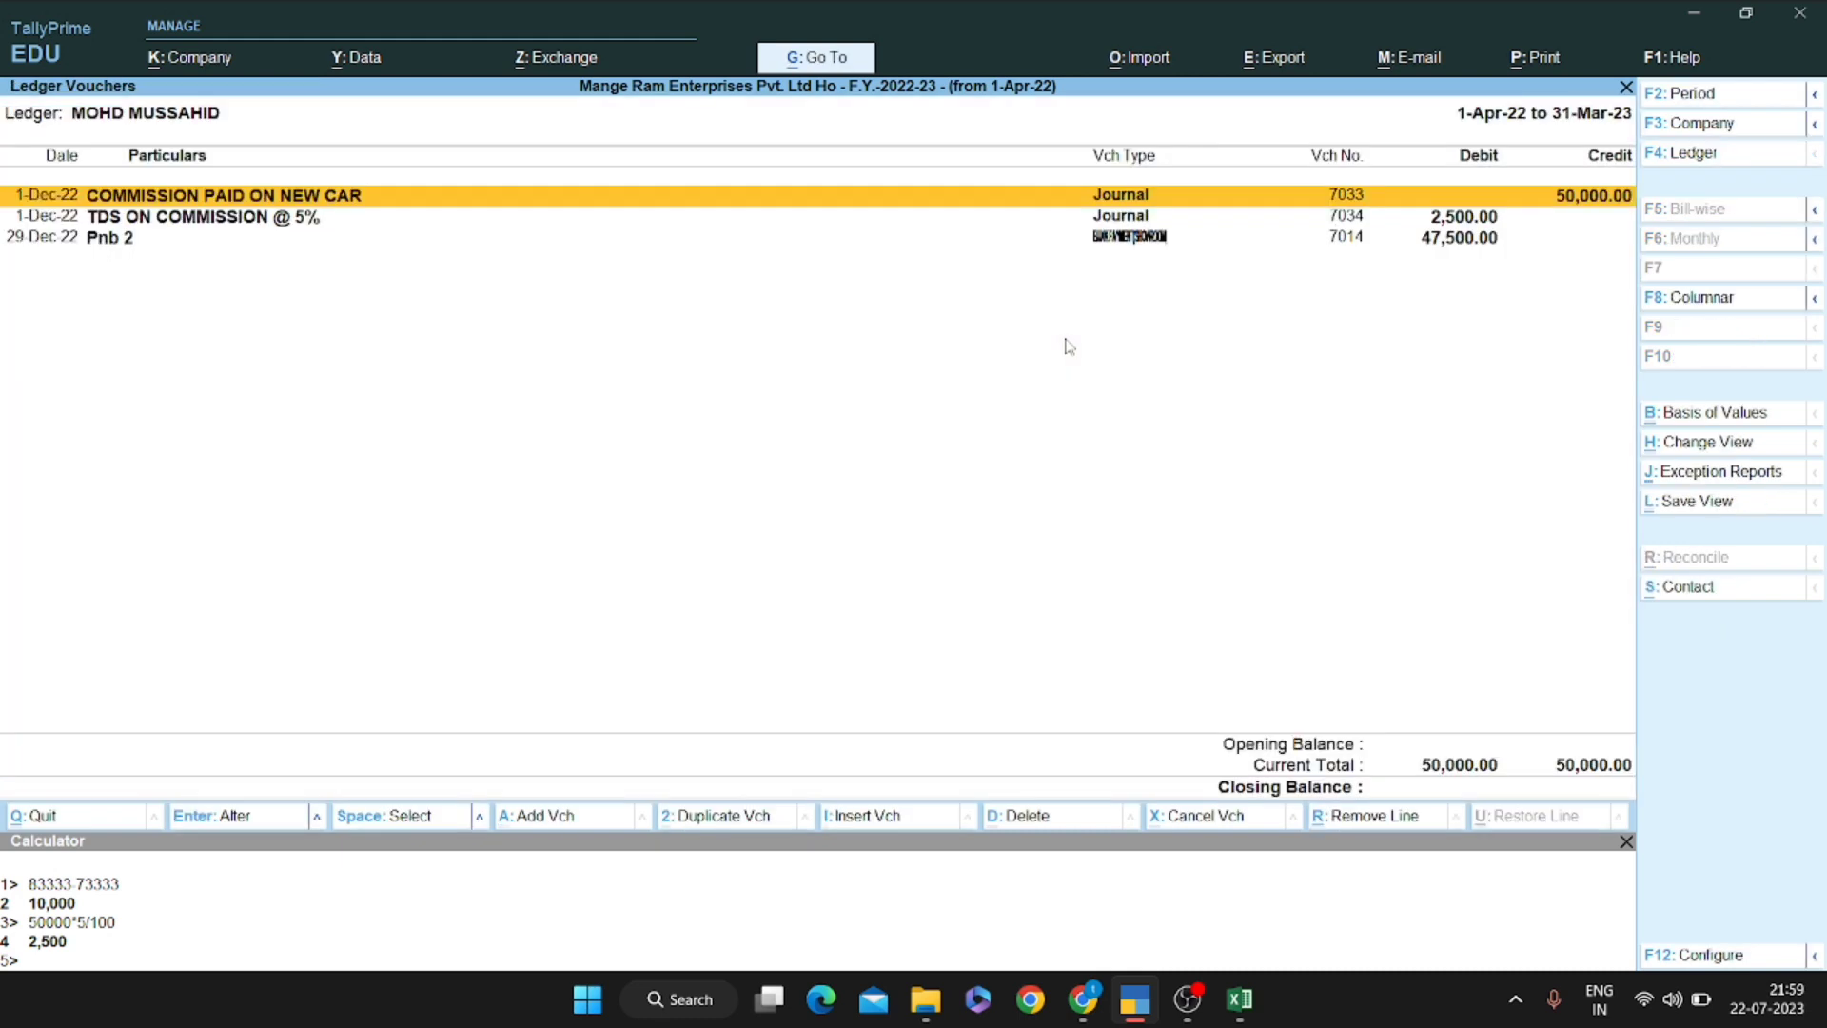
Review the contractor's ledger entries, including the new 2,500 TDS entry
{"action": "key", "text": "Down"}
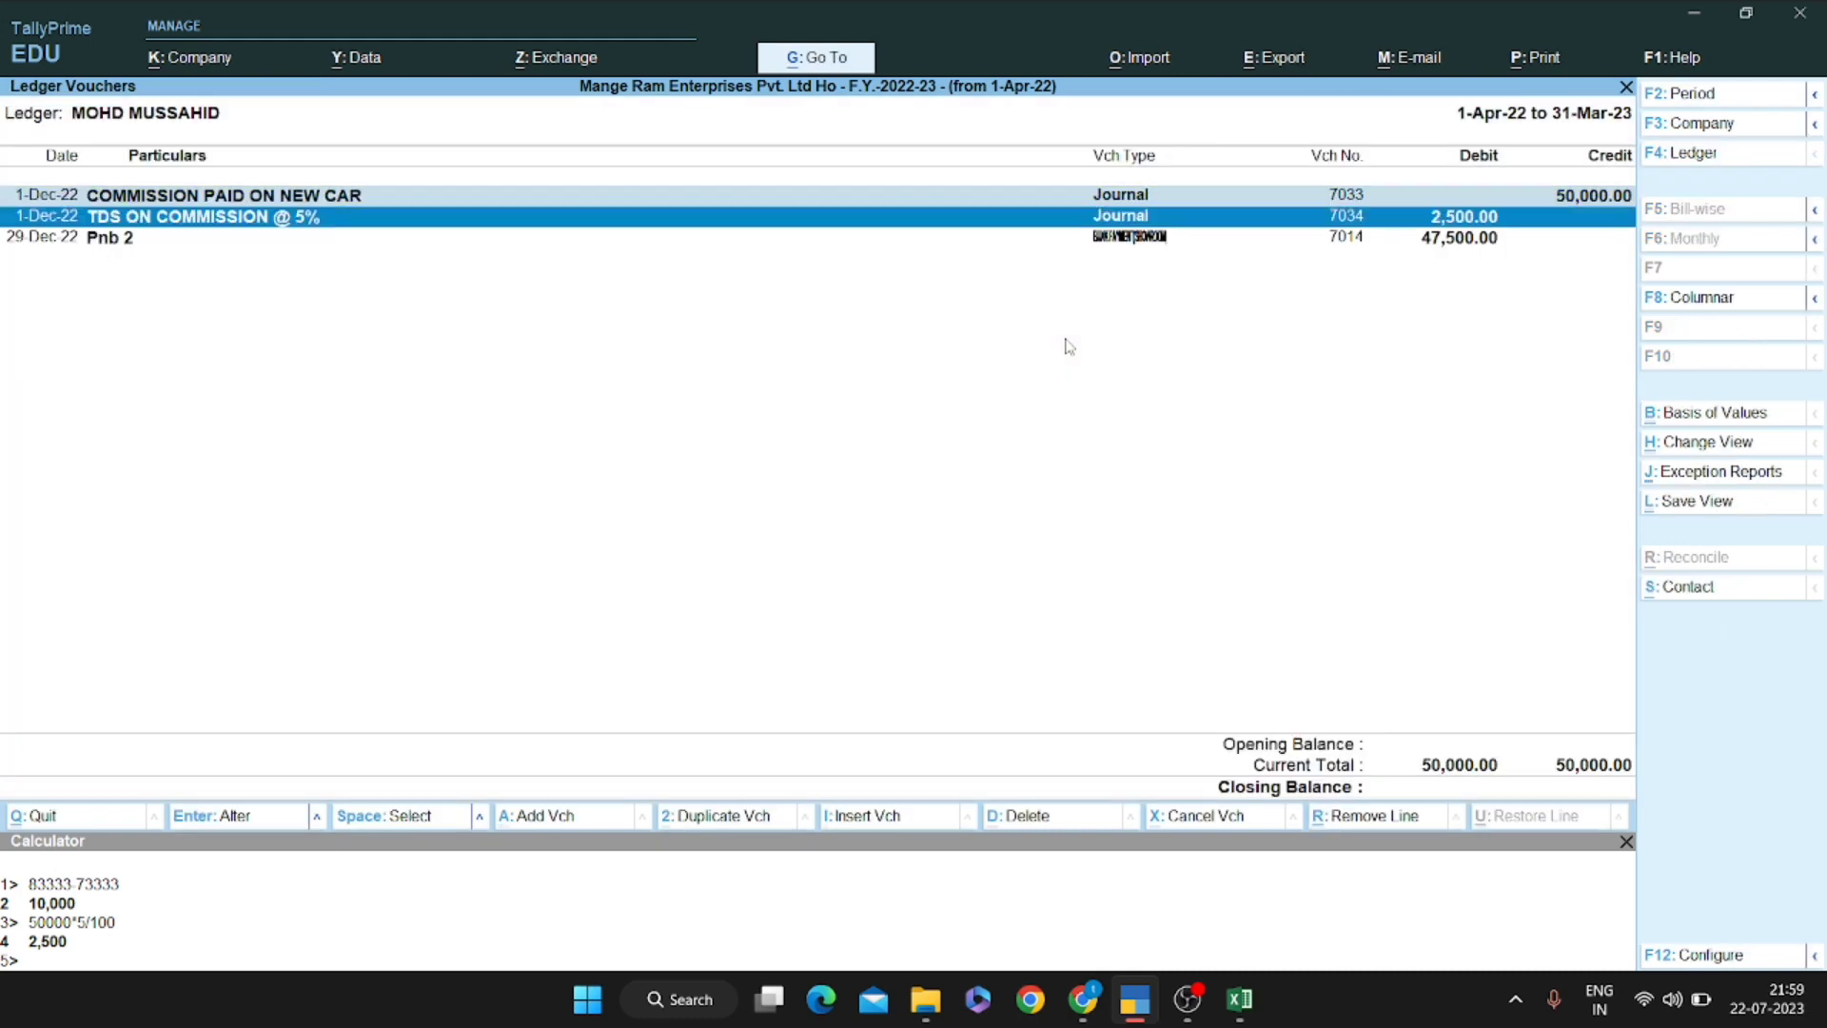
{"action": "key", "text": "Down"}
{"action": "key", "text": "Down"}
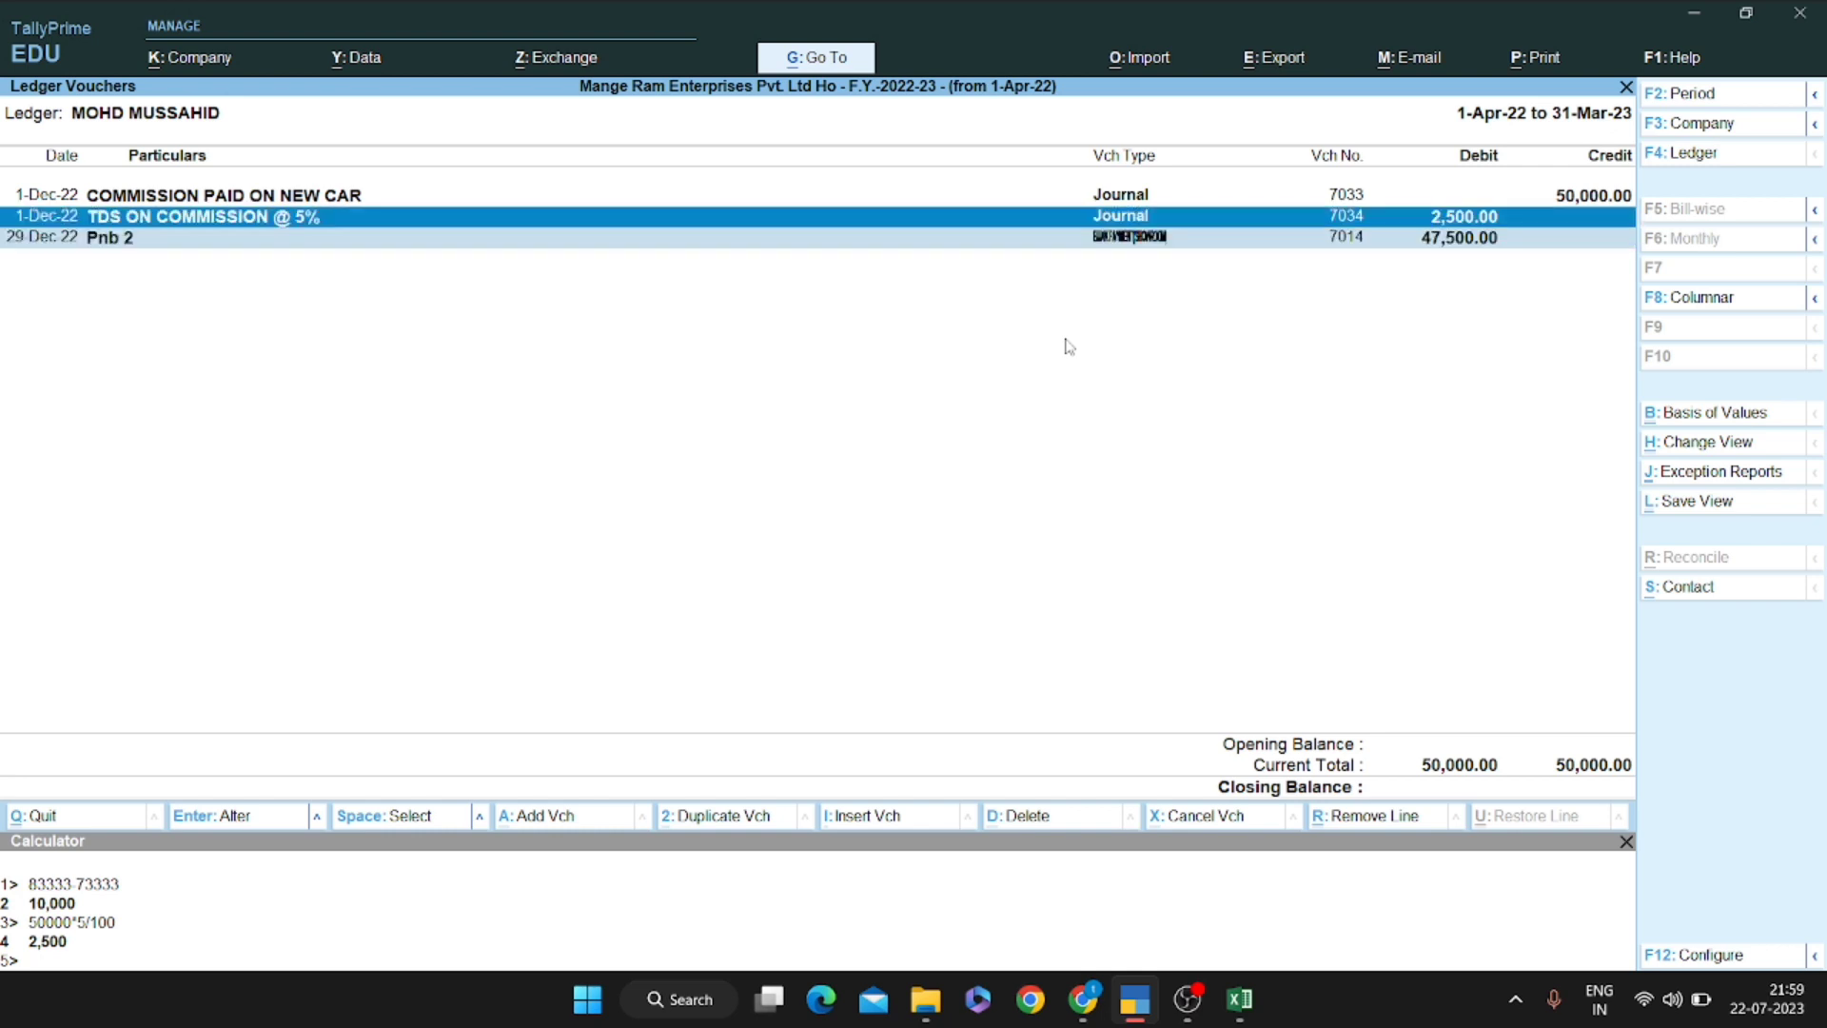
{"action": "key", "text": "Up"}
{"action": "key", "text": "Up"}
{"action": "key", "text": "Down"}
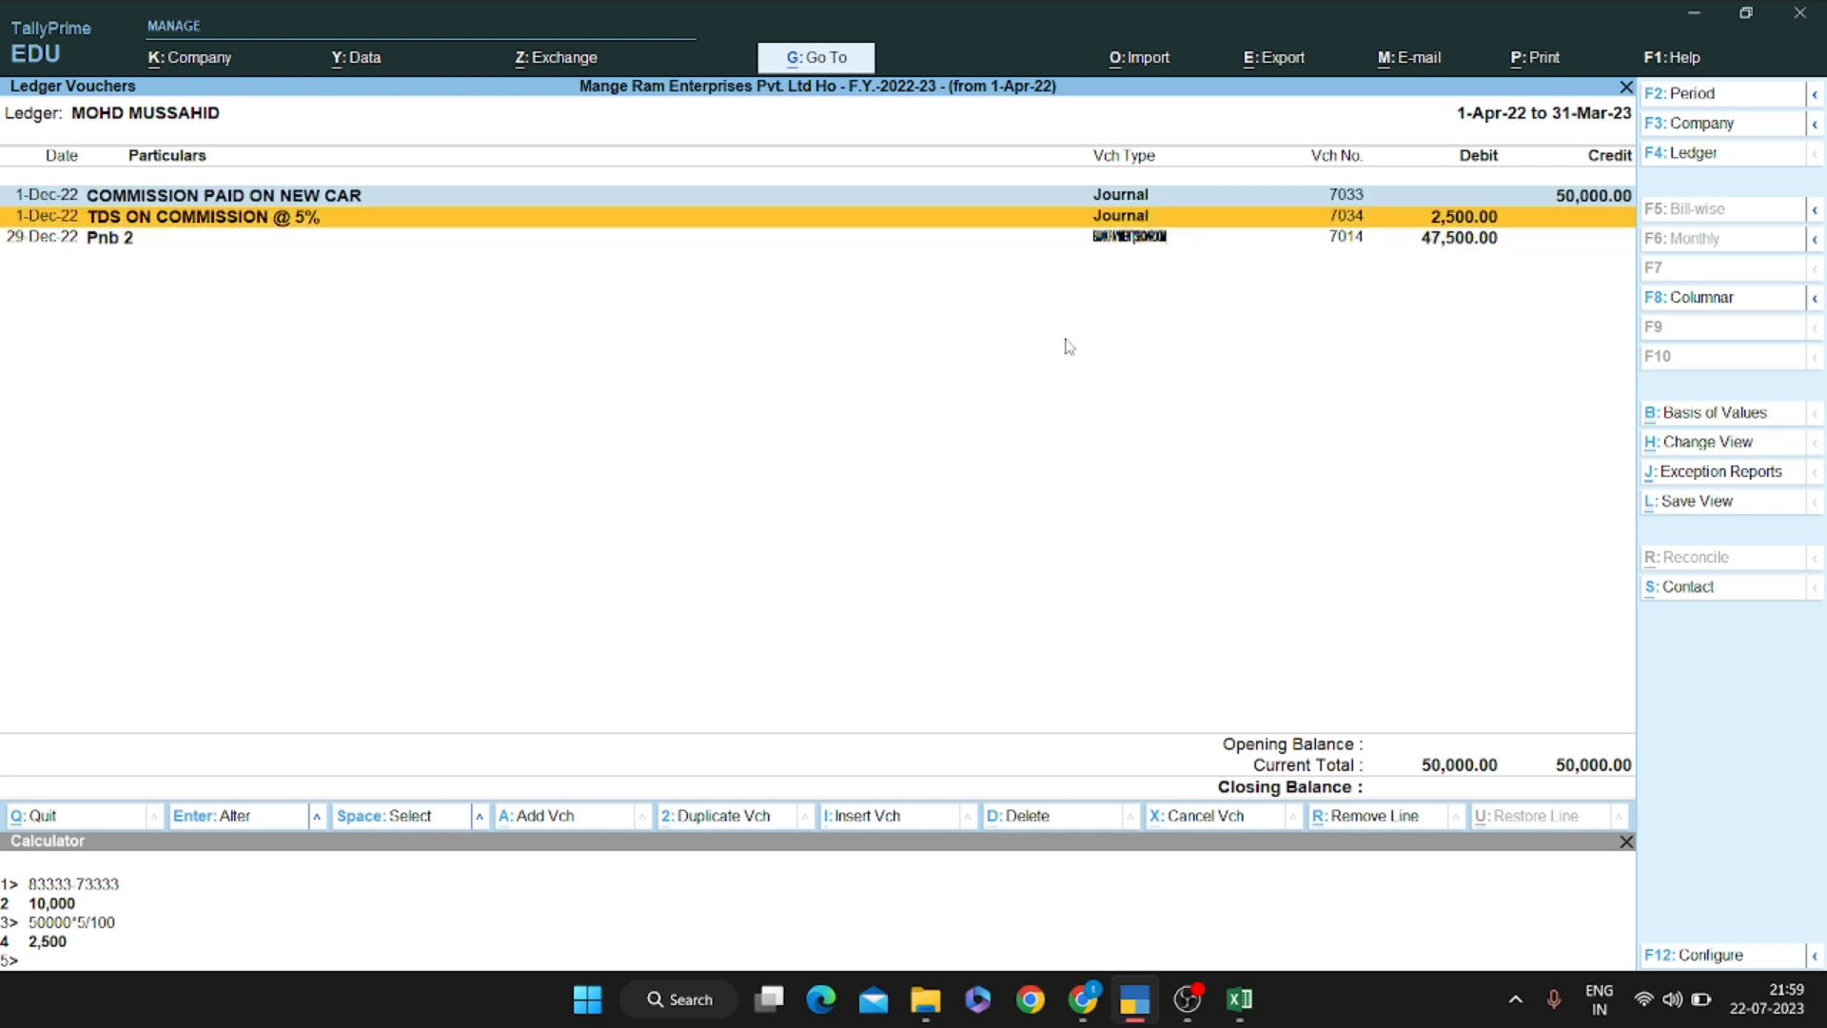
{"action": "key", "text": "Down"}
{"action": "key", "text": "Up"}
{"action": "key", "text": "Up"}
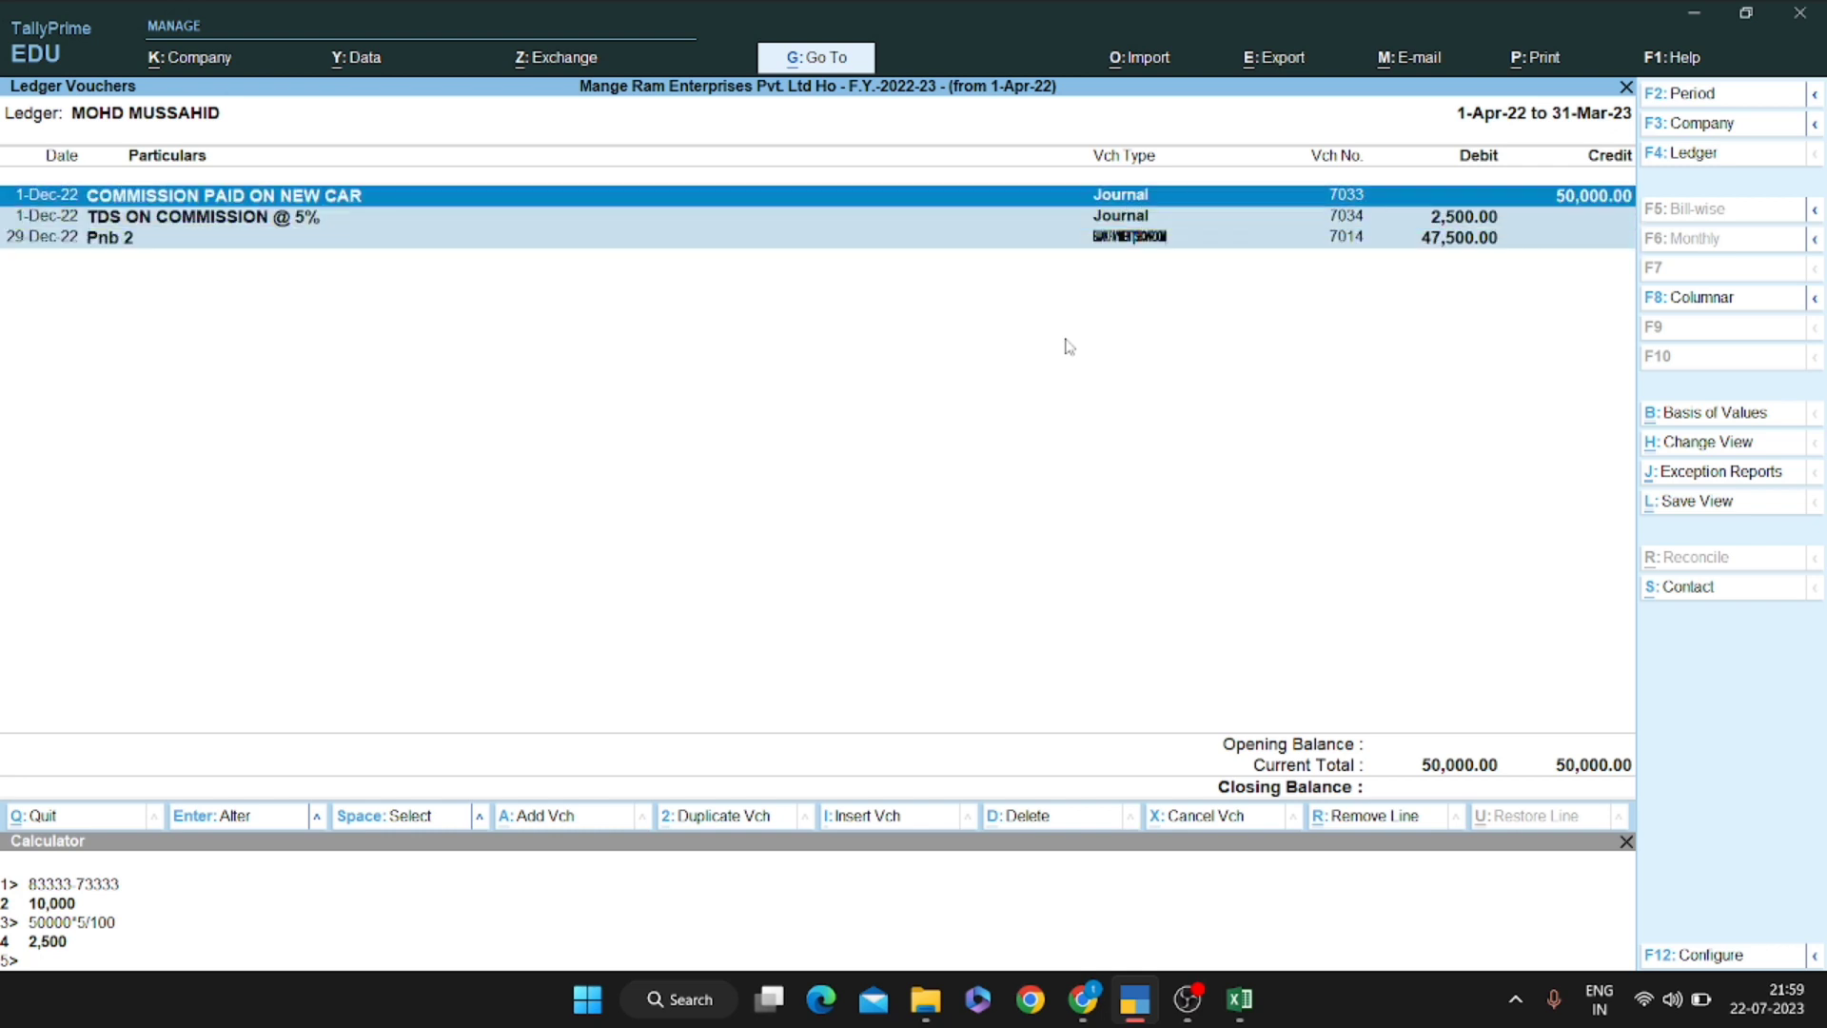
{"action": "key", "text": "Down"}
{"action": "key", "text": "Down"}
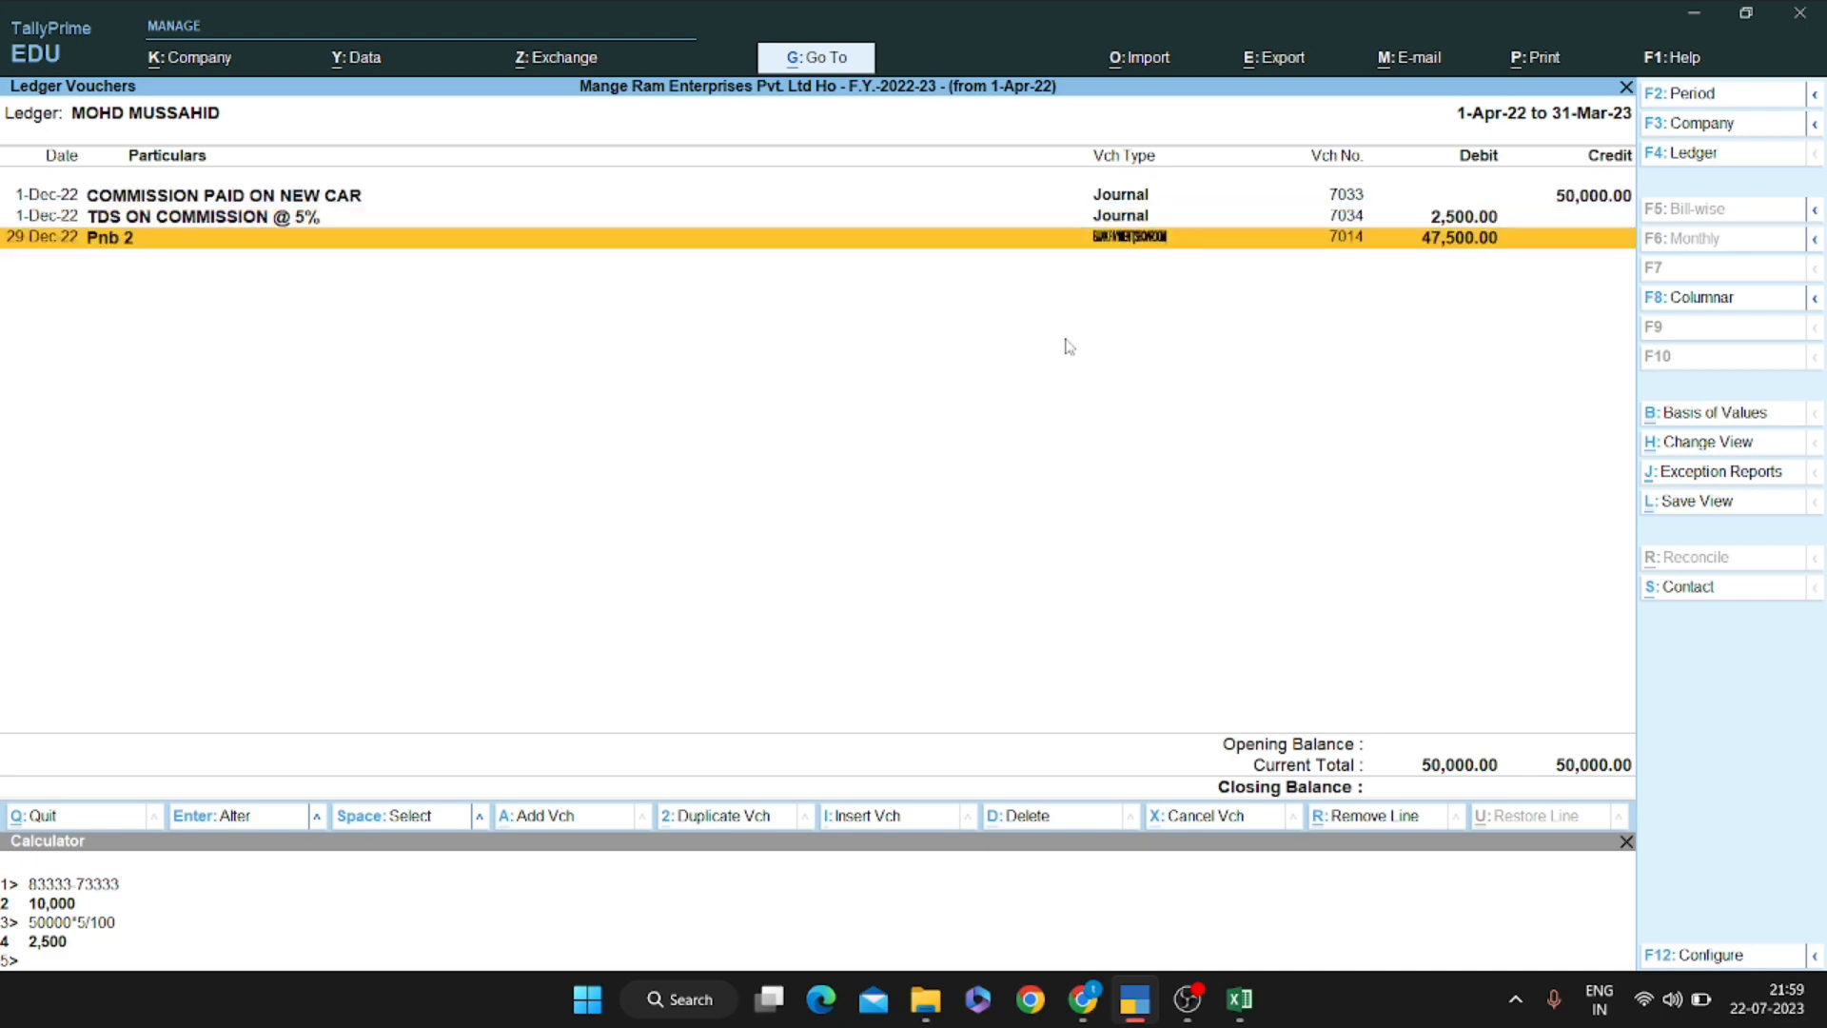
Switch the report to the TDS ON COMMISSION @ 5% ledger, keeping the period
{"action": "key", "text": "F4"}
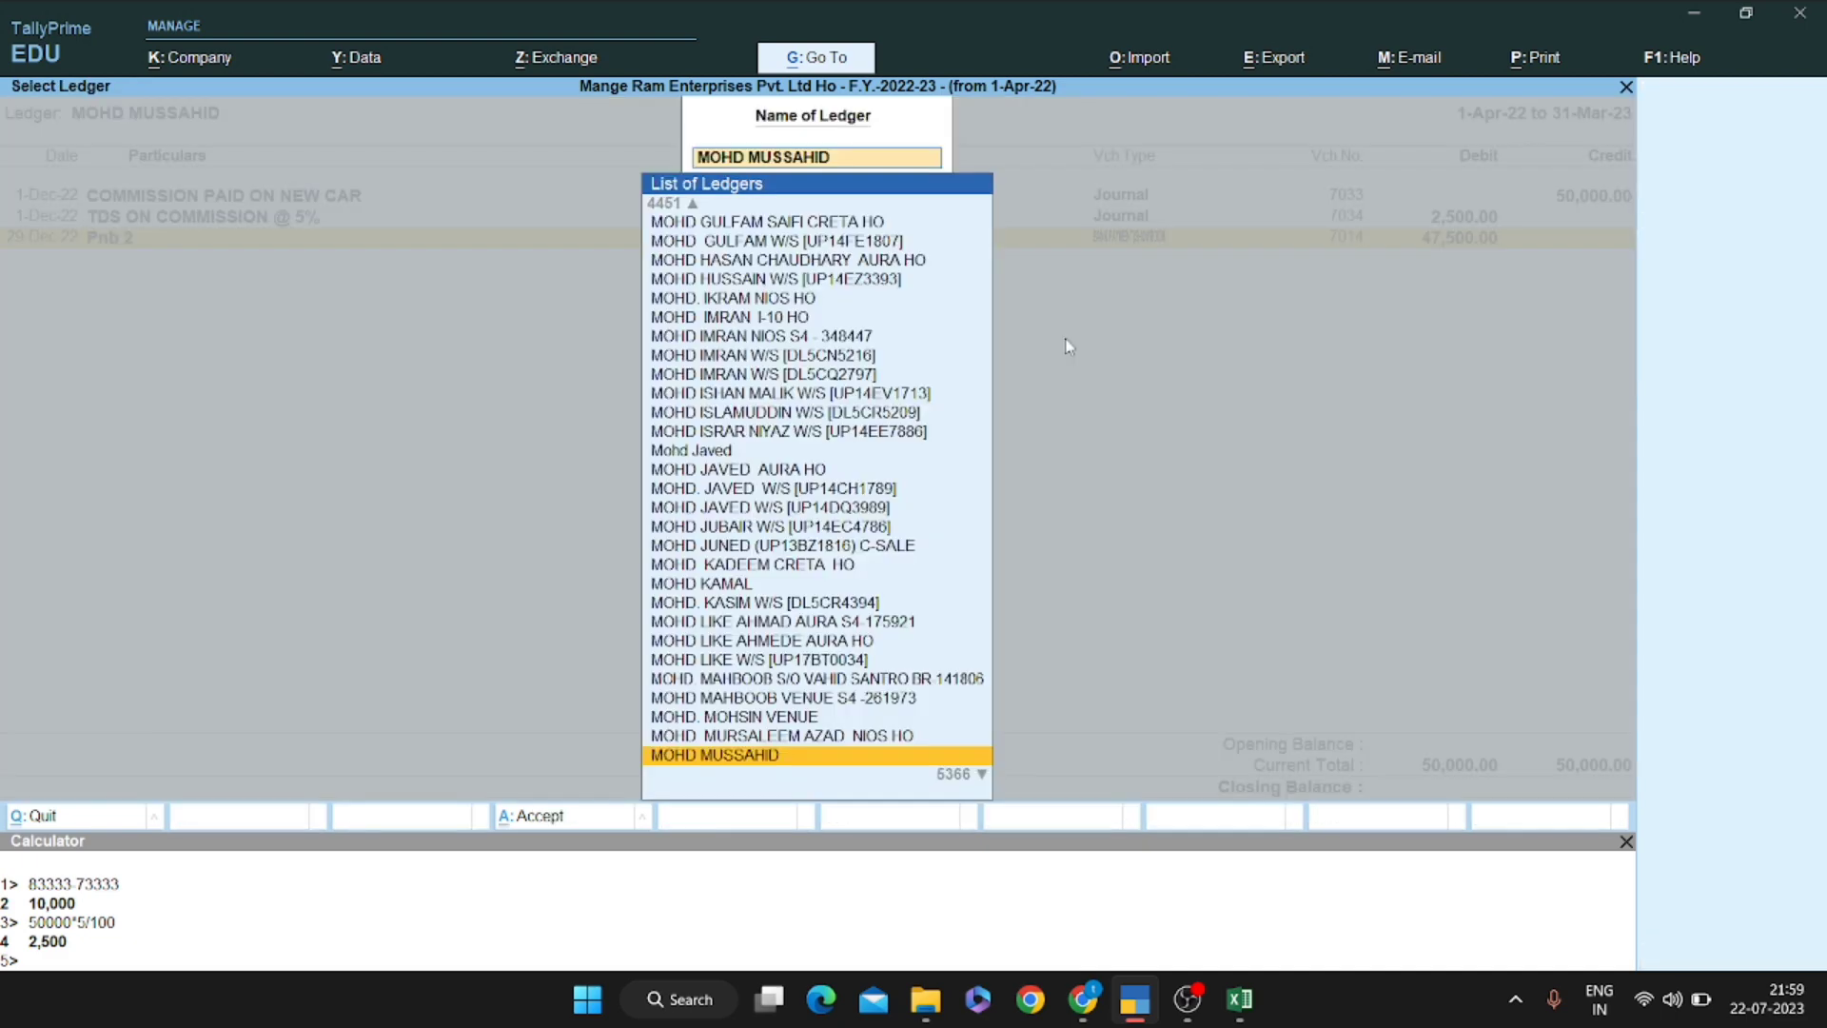
{"action": "type", "text": "Tdson"}
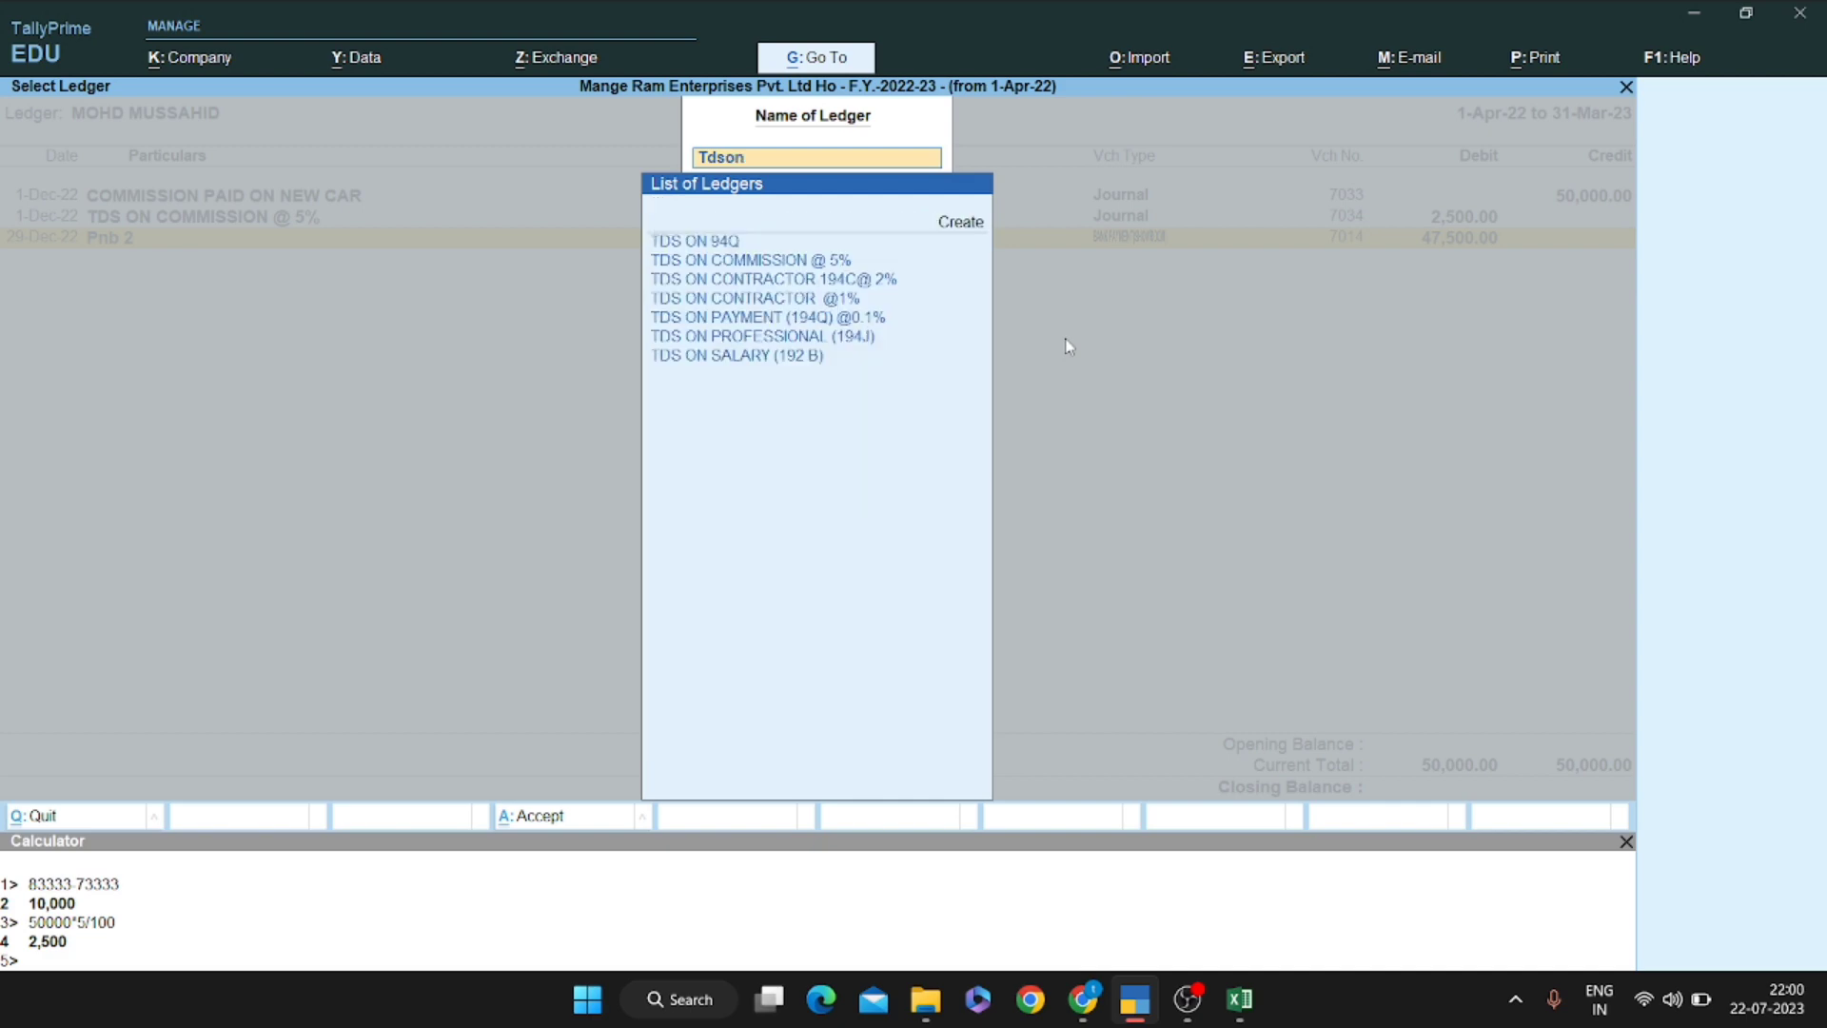
{"action": "key", "text": "Down"}
{"action": "key", "text": "Return"}
{"action": "key", "text": "F2"}
{"action": "key", "text": "Return"}
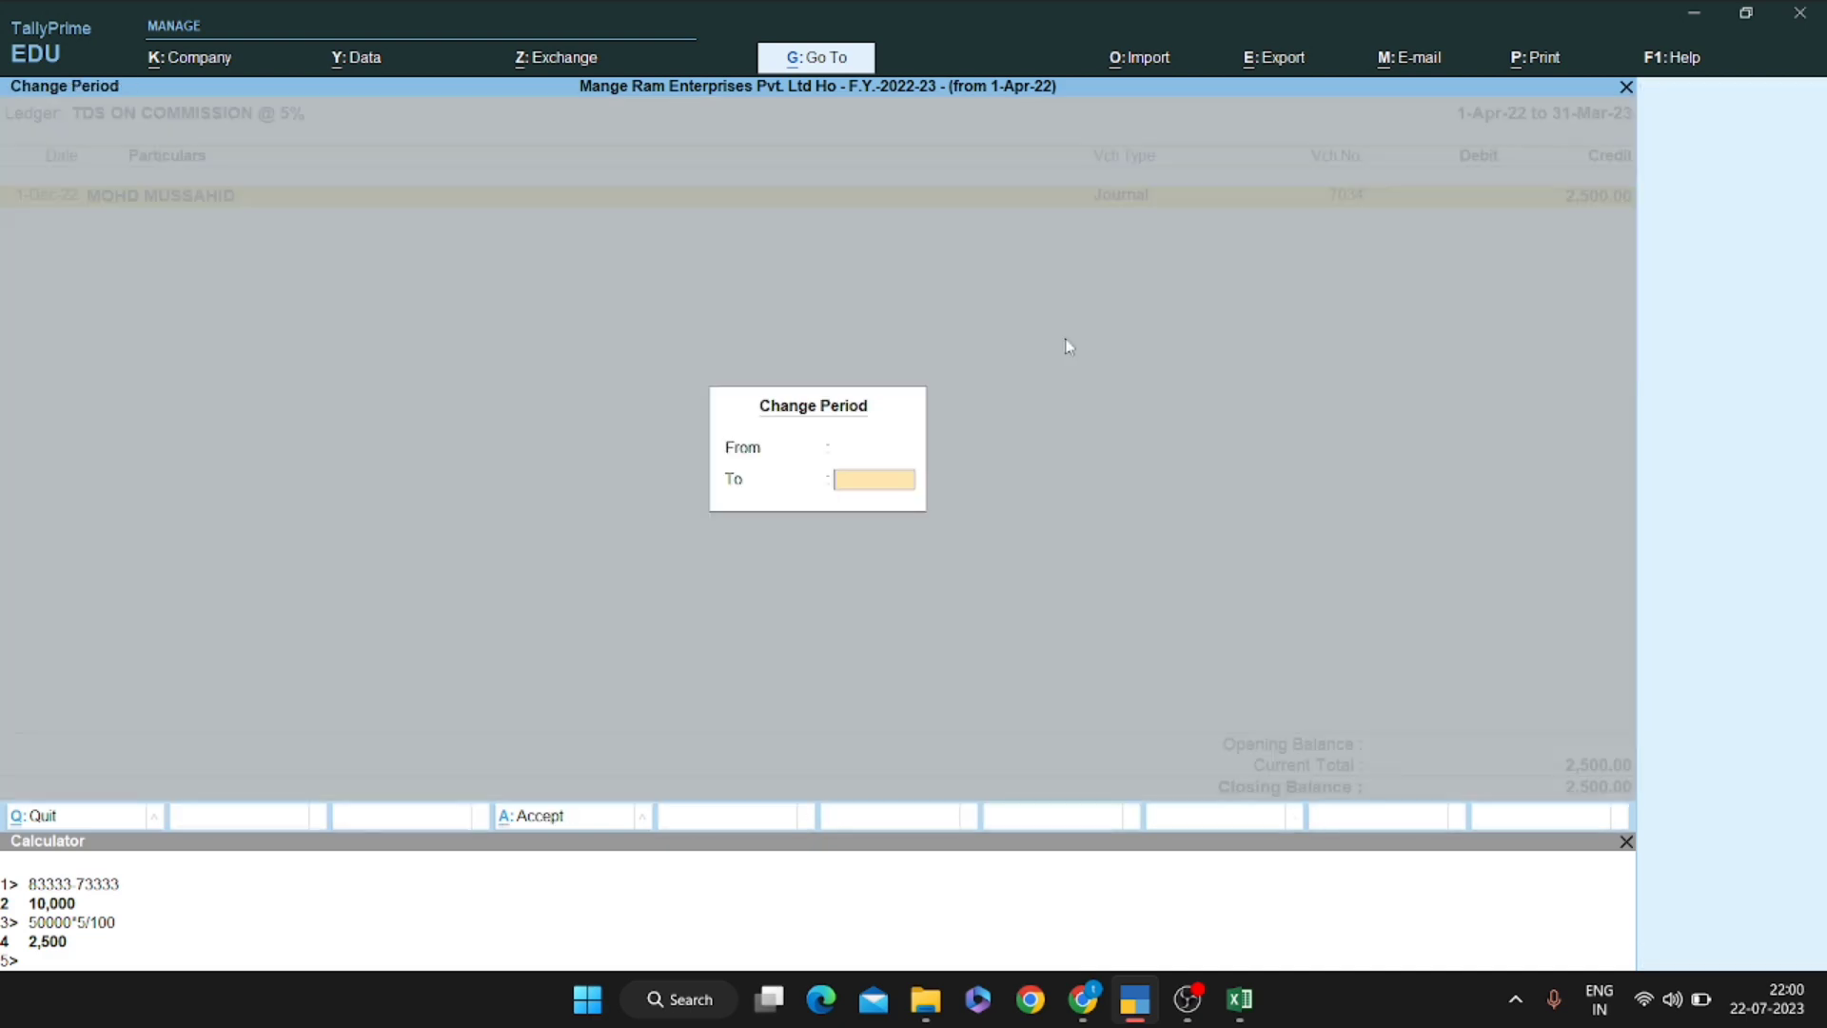
{"action": "key", "text": "Return"}
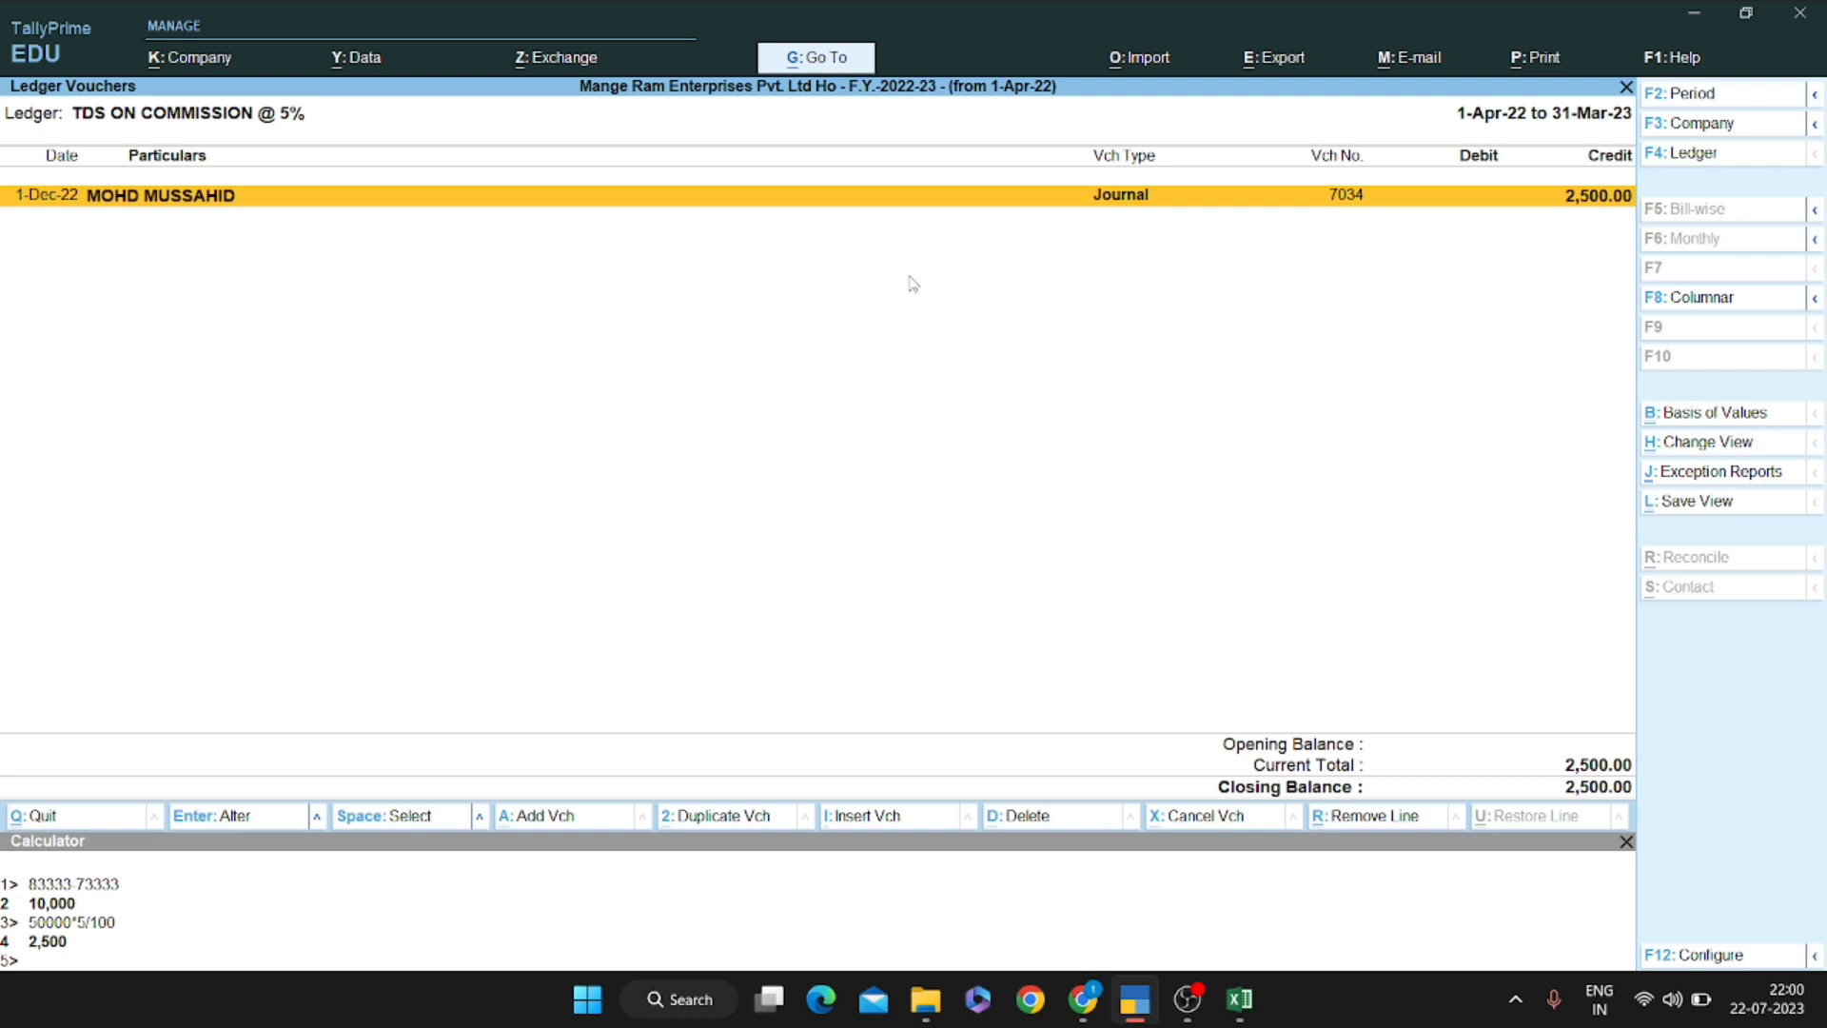
Go up to the TDS/TCS payable summary and open the AUTOFIXERS workshop consumables purchase voucher
{"action": "key", "text": "Escape"}
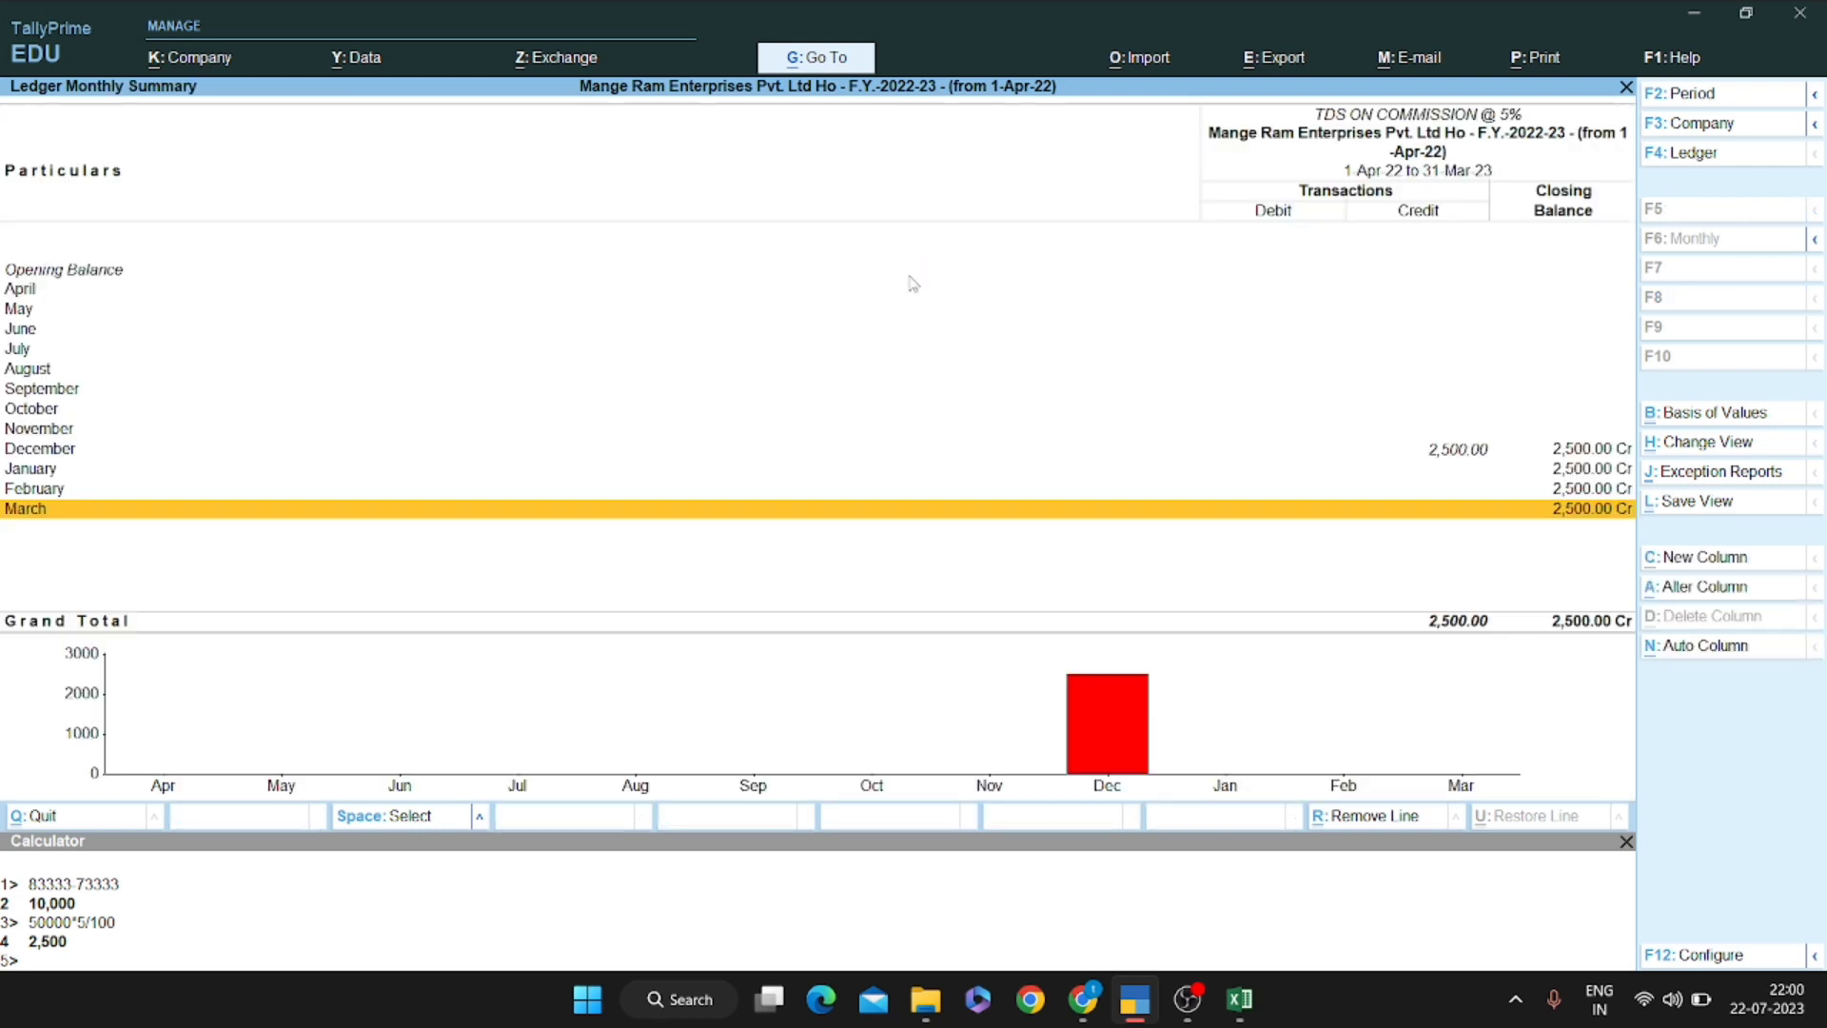
{"action": "key", "text": "Escape"}
{"action": "key", "text": "Down"}
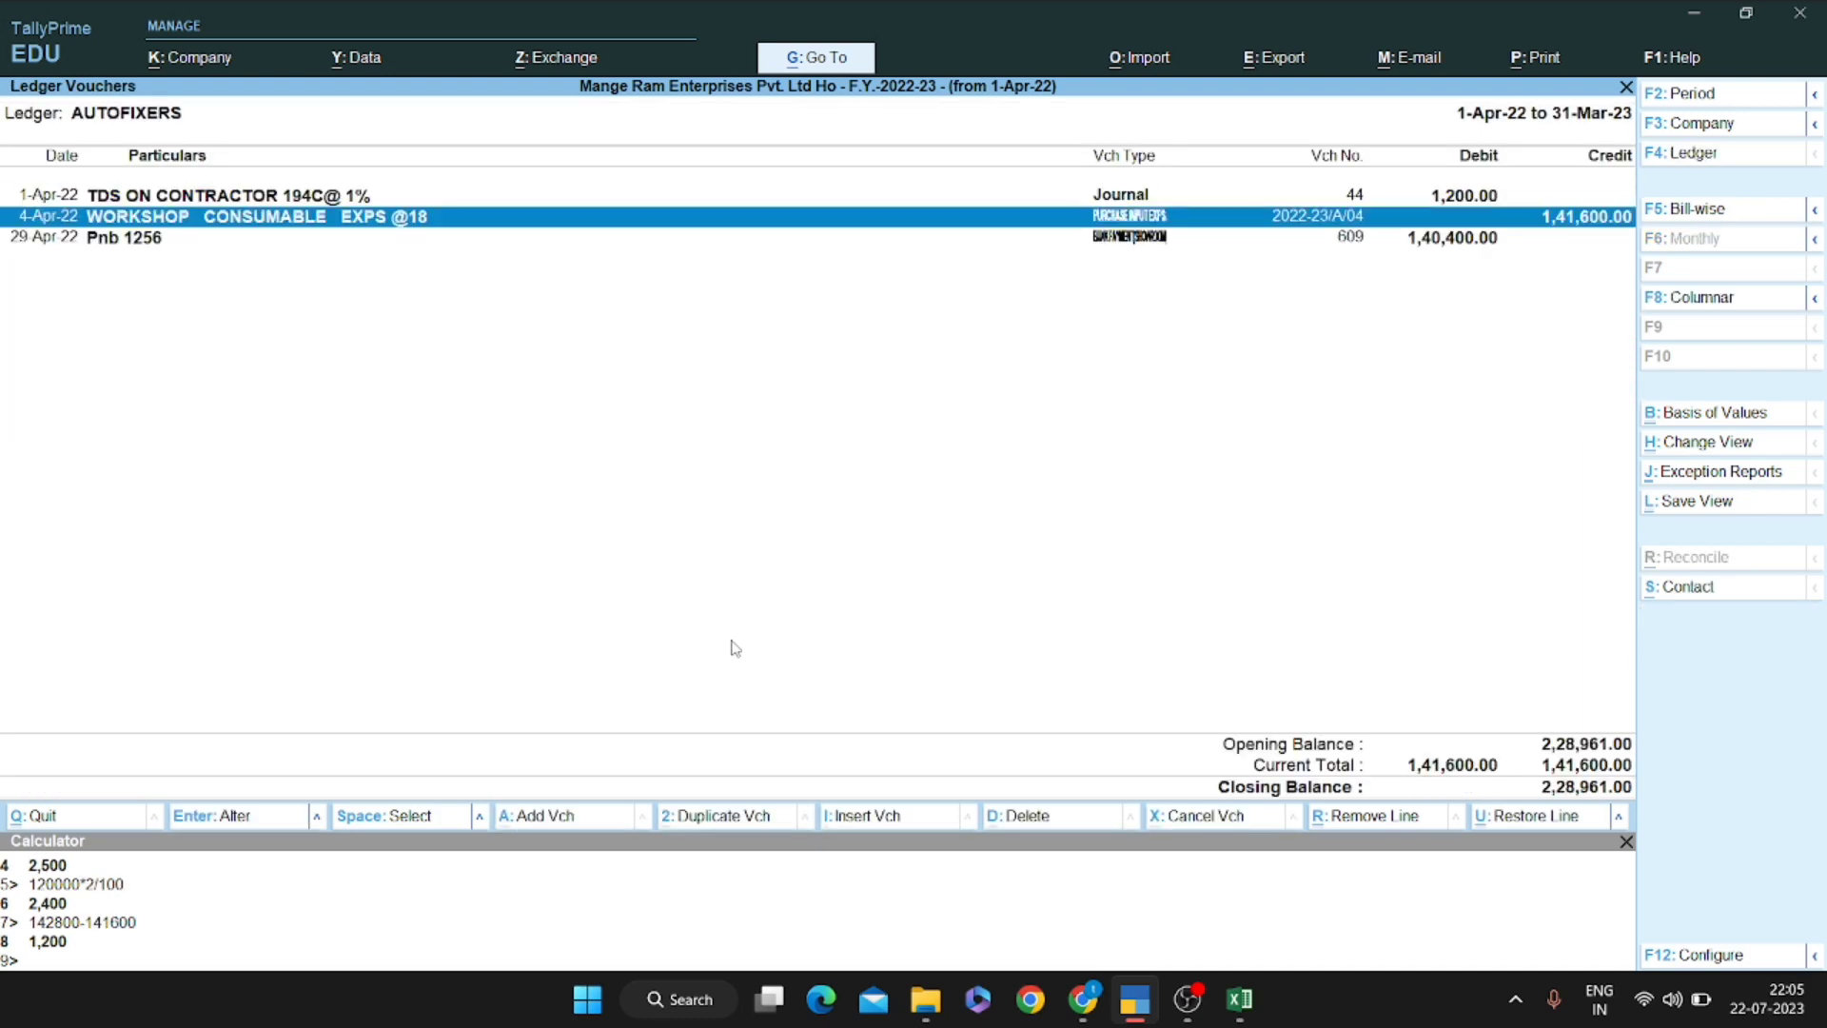
{"action": "key", "text": "Return"}
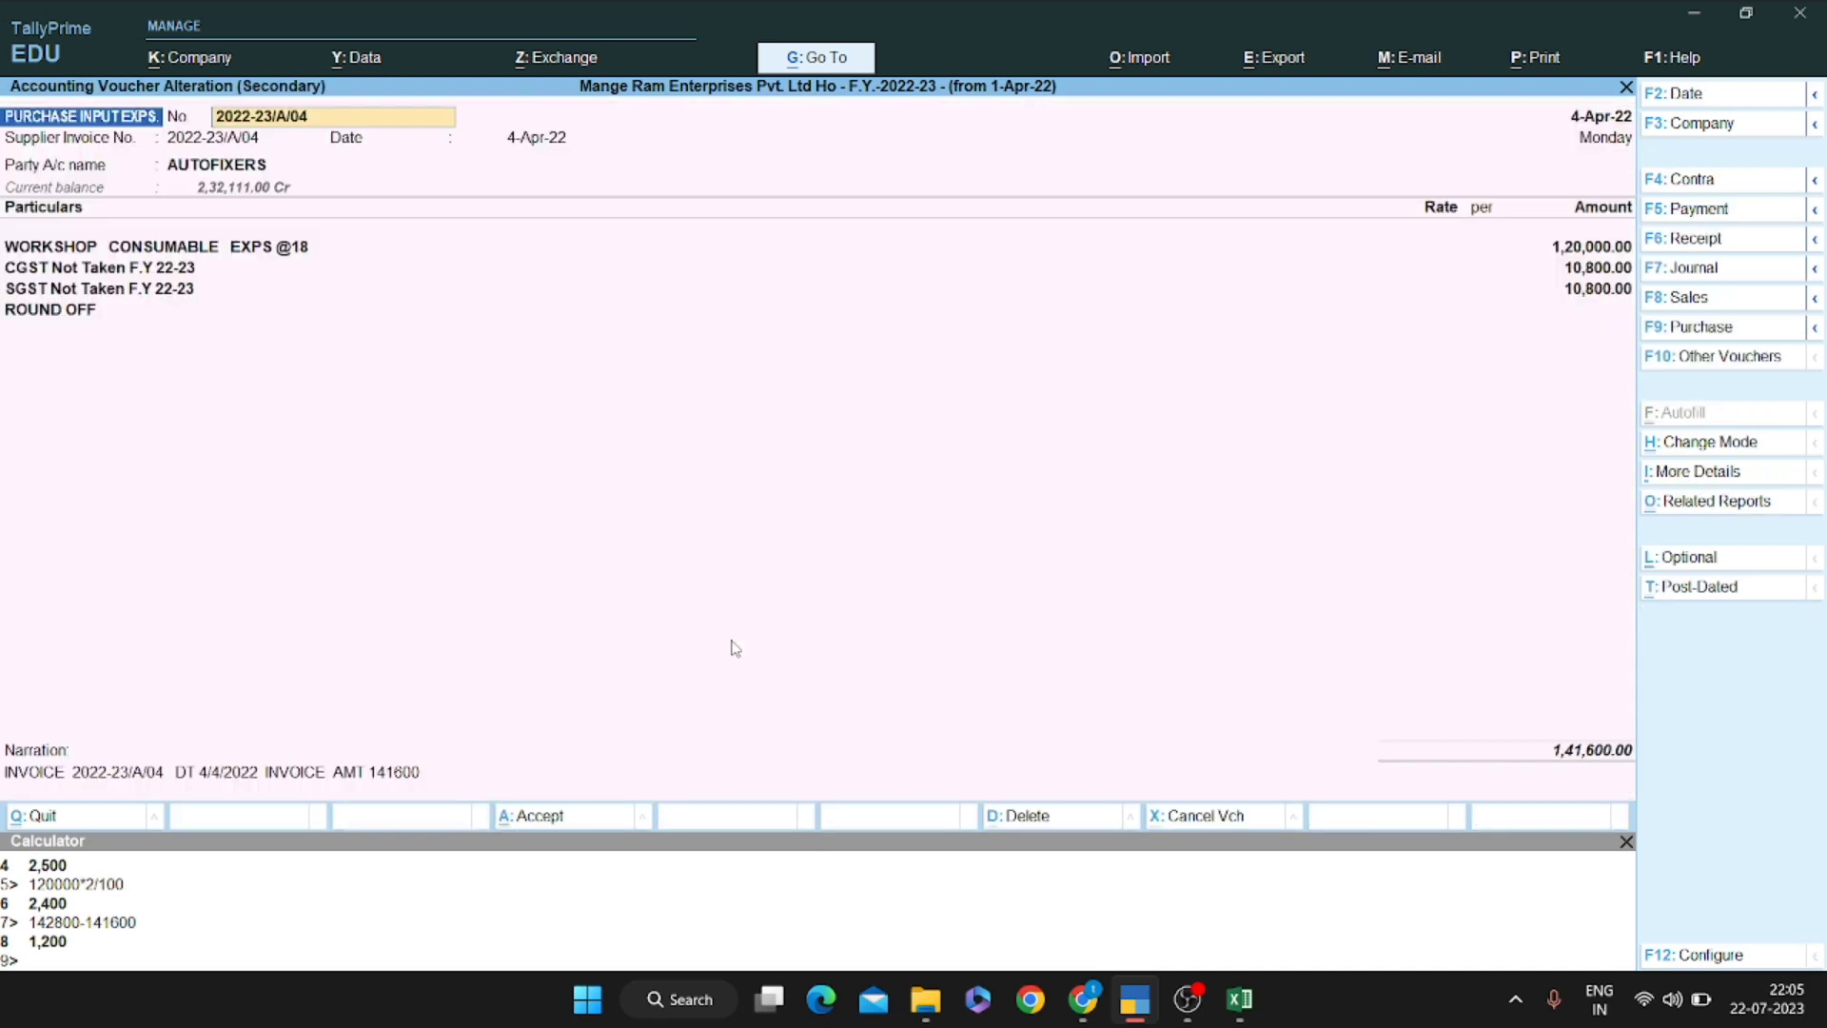
Reopen the AUTOFIXERS workshop consumable purchase voucher and quit it without changes
{"action": "key", "text": "Escape"}
{"action": "key", "text": "Up"}
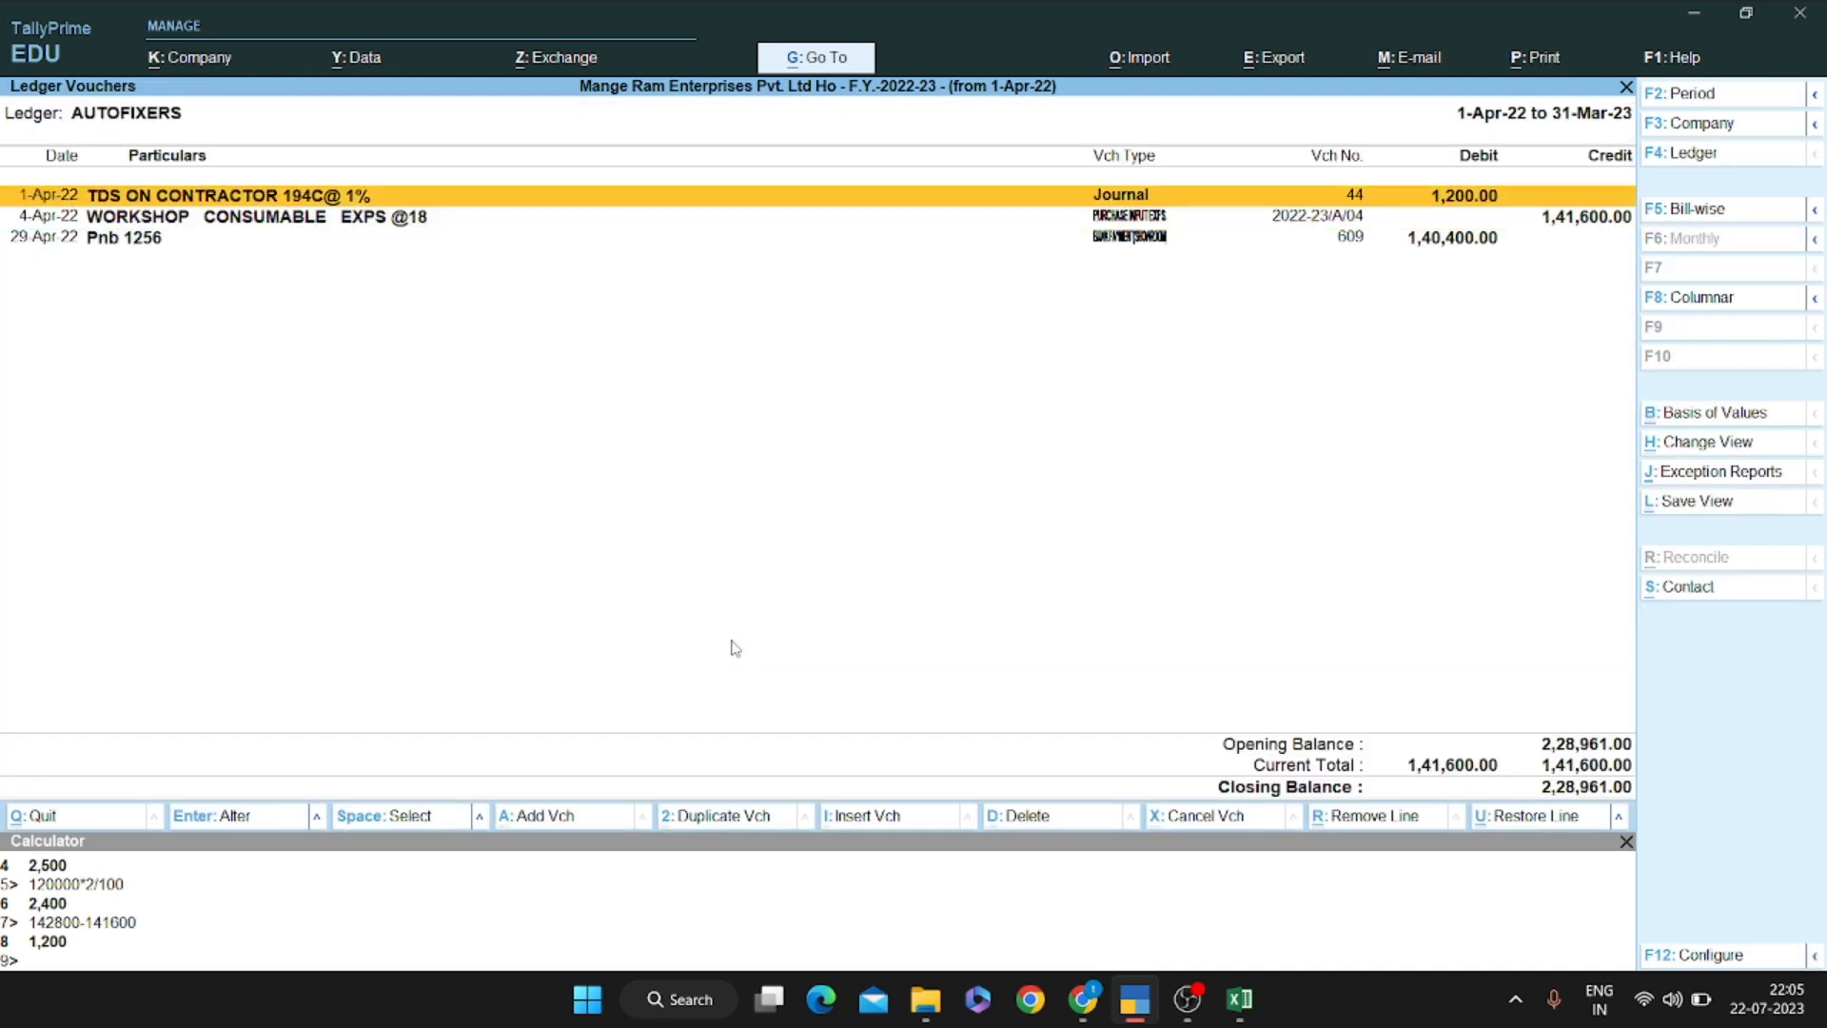
{"action": "key", "text": "Down"}
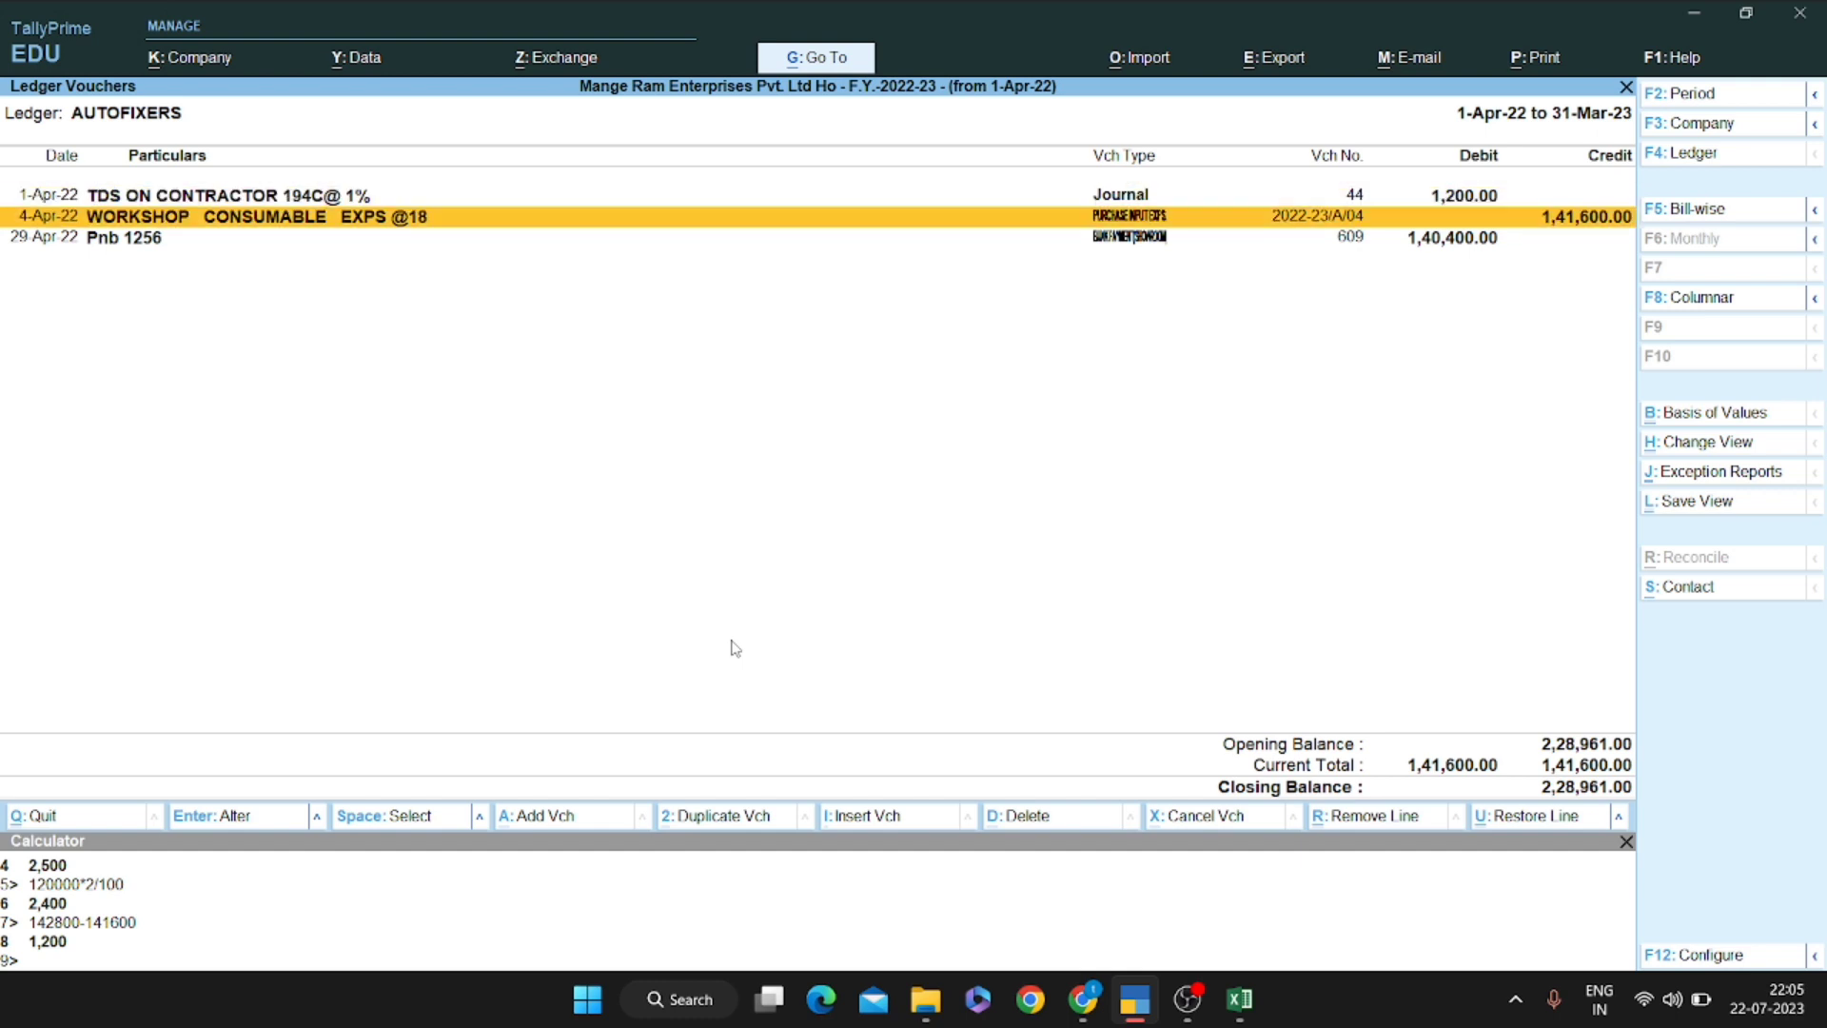
{"action": "key", "text": "Up"}
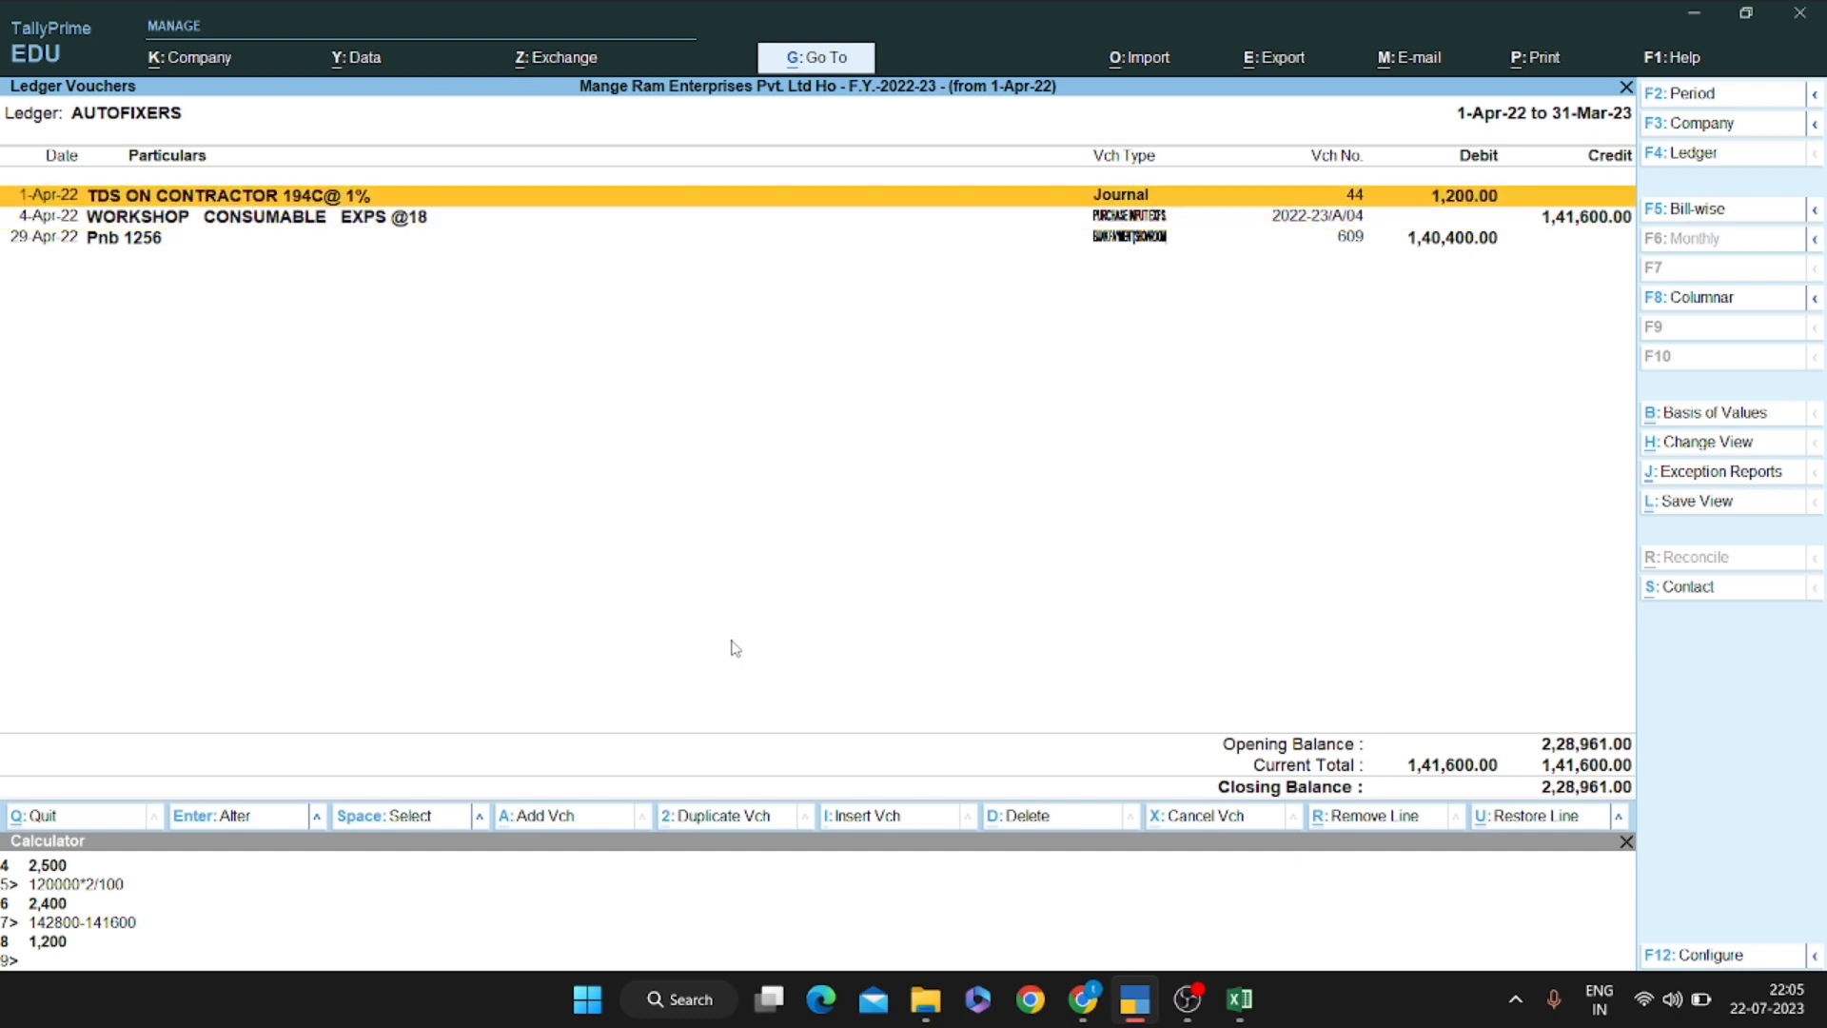
{"action": "key", "text": "Down"}
{"action": "key", "text": "Down"}
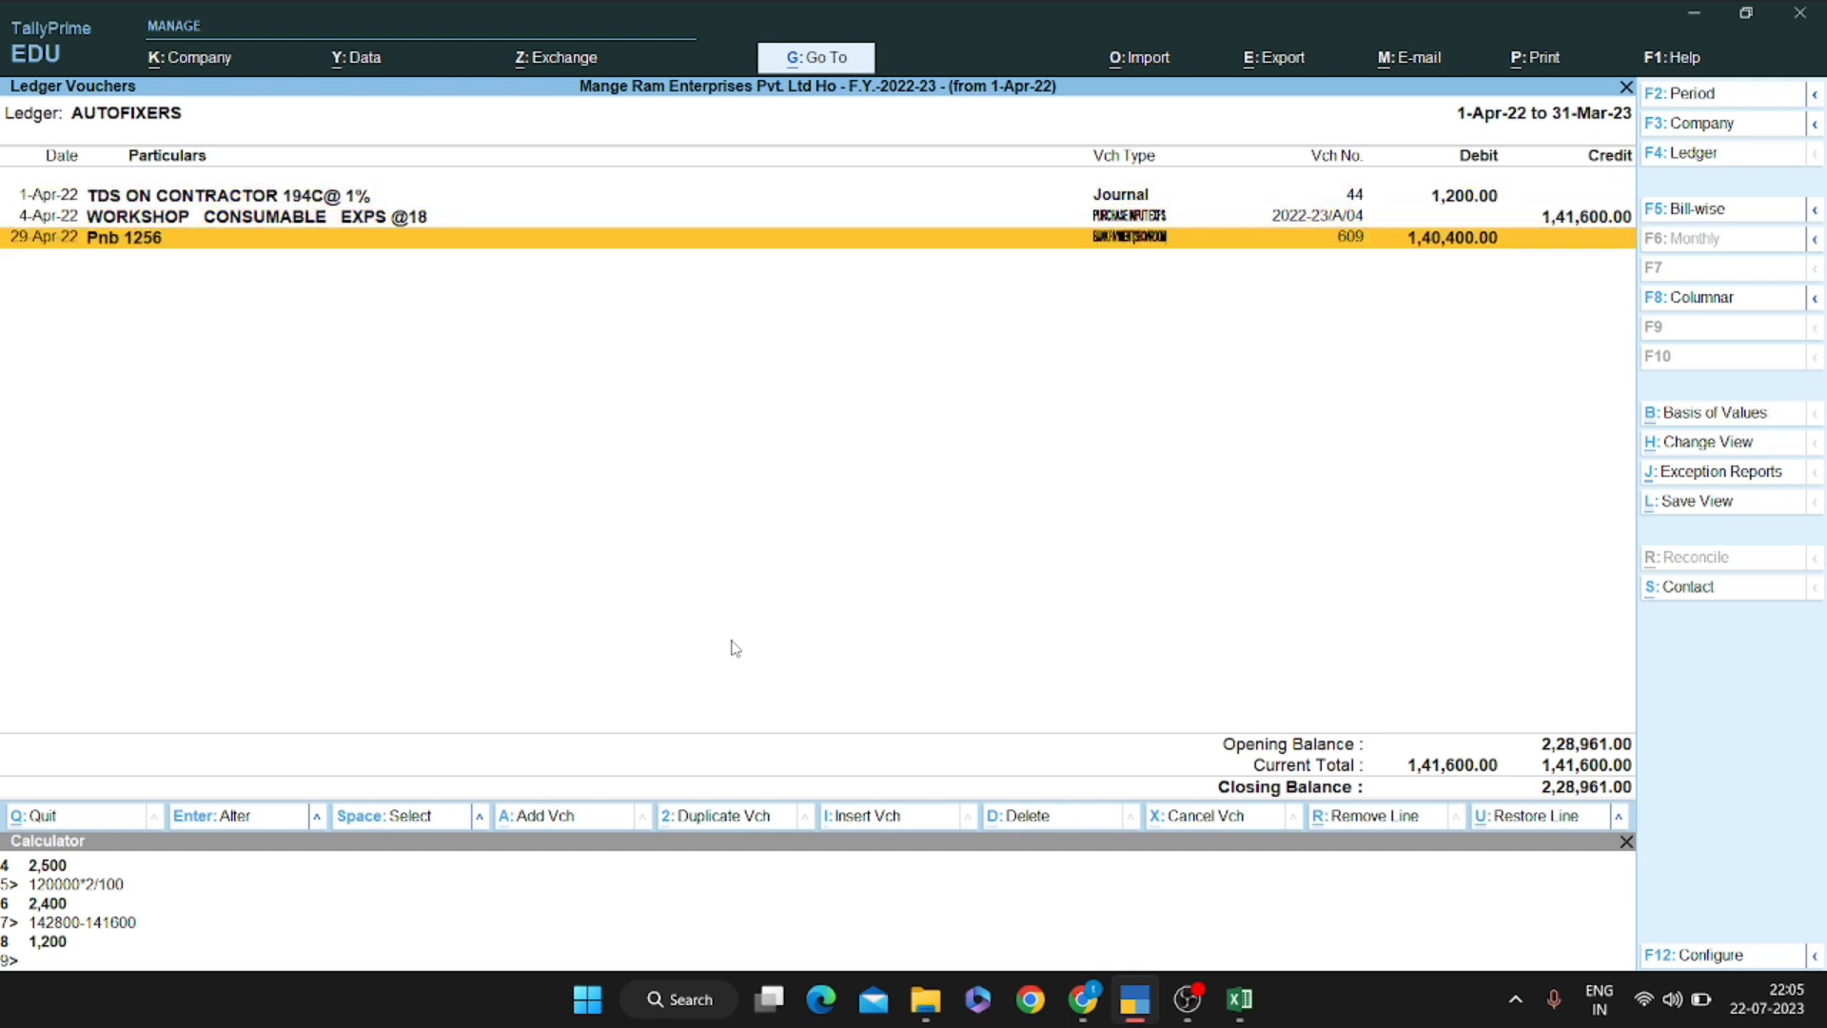
{"action": "key", "text": "Up"}
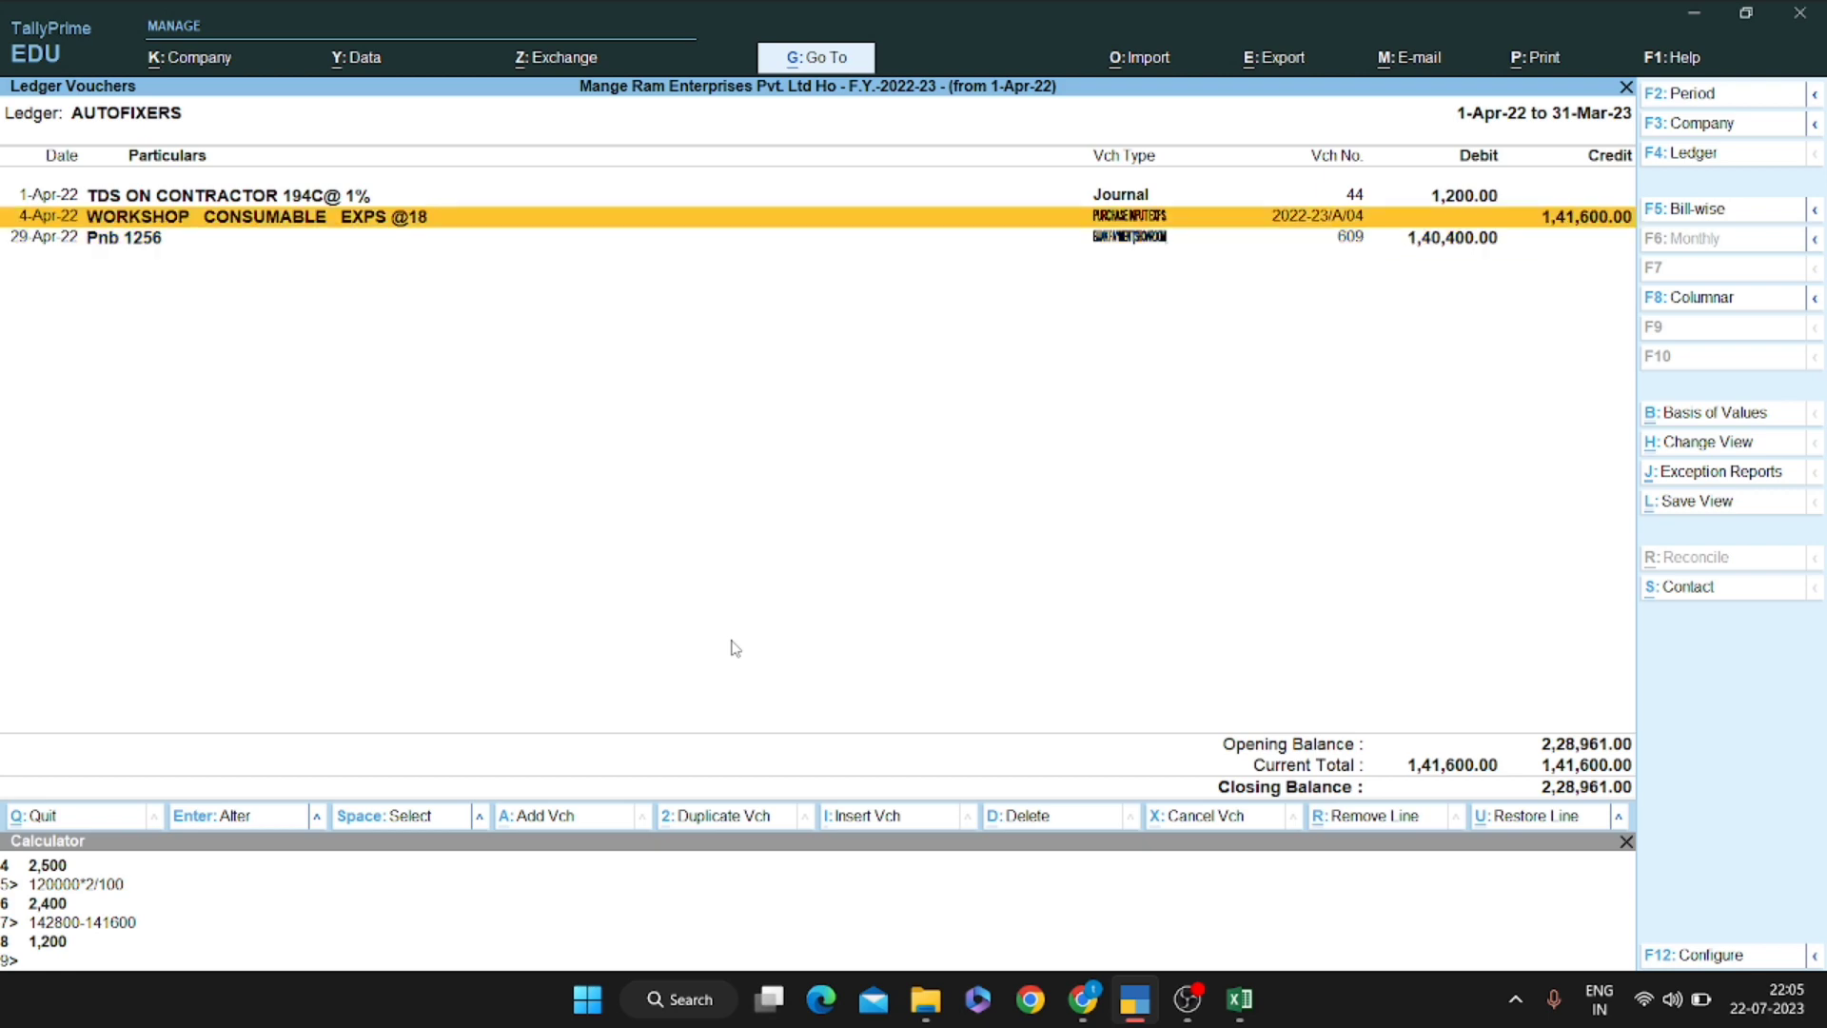
{"action": "key", "text": "Return"}
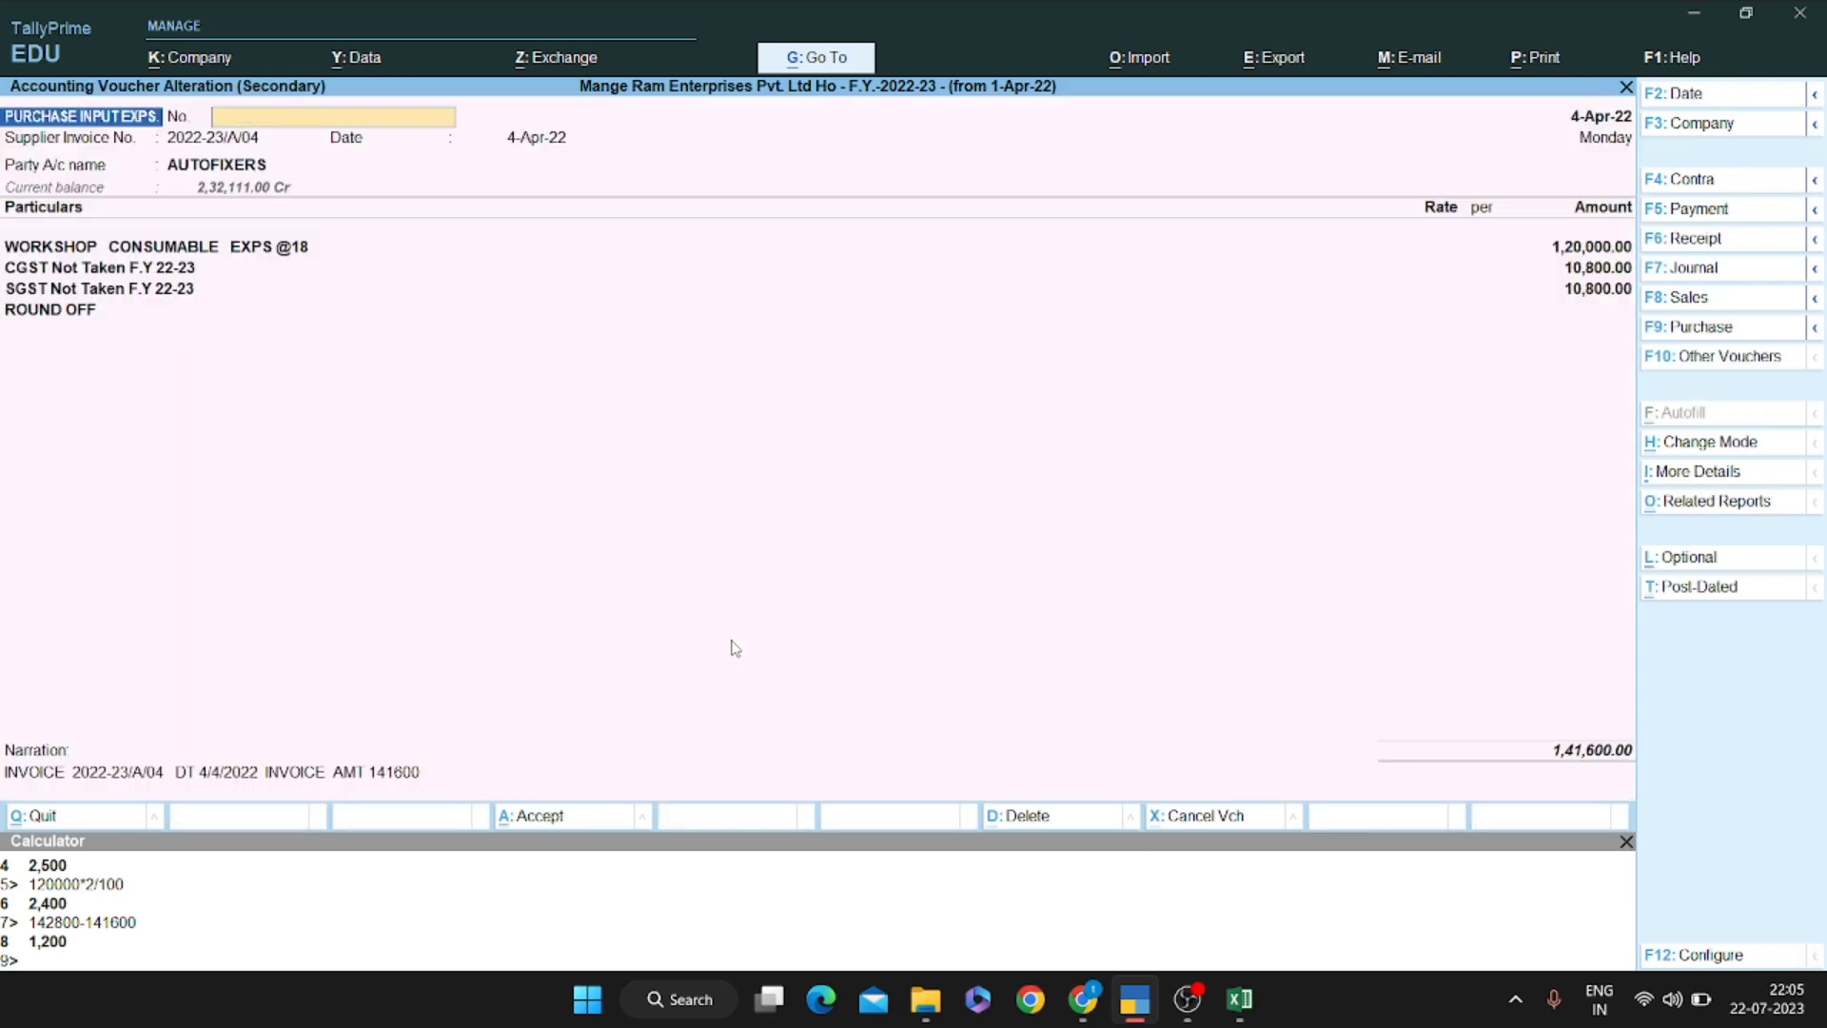
{"action": "key", "text": "Escape"}
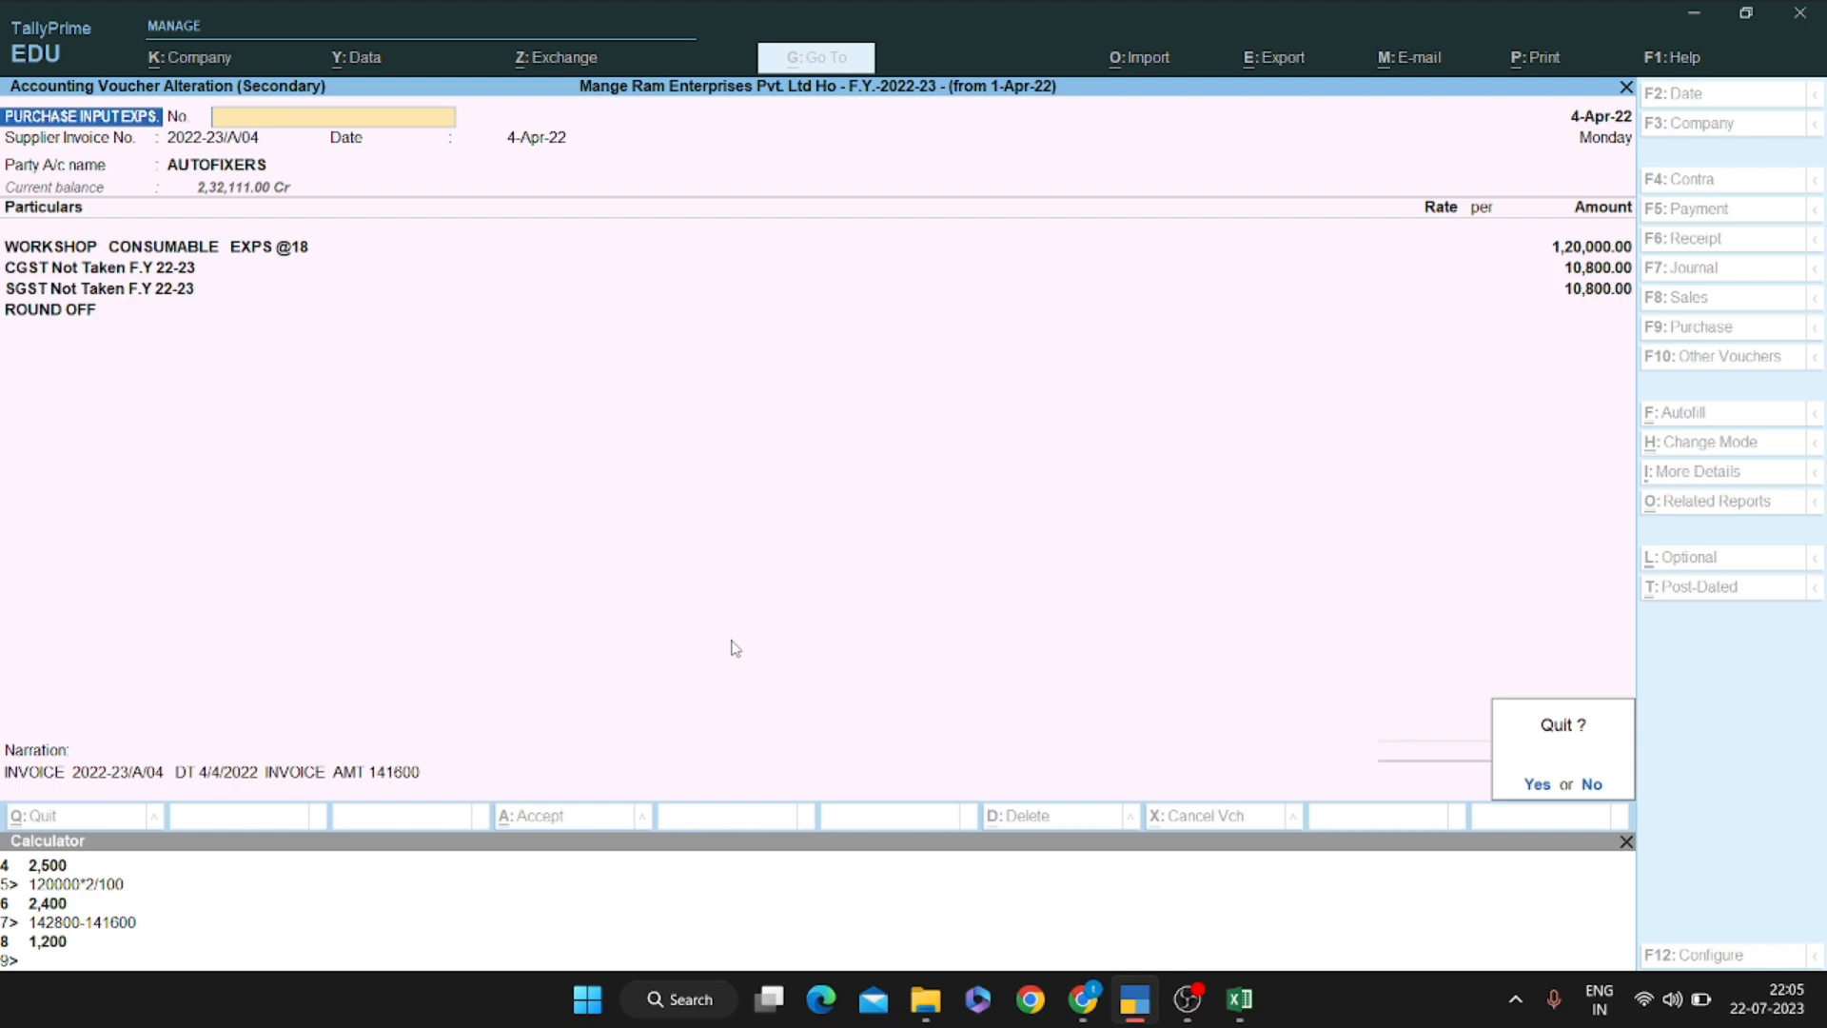
{"action": "key", "text": "y"}
Inspect TDS journal 44, quit it unchanged, and return to the TDS ON CONTRACTOR entry
{"action": "key", "text": "Up"}
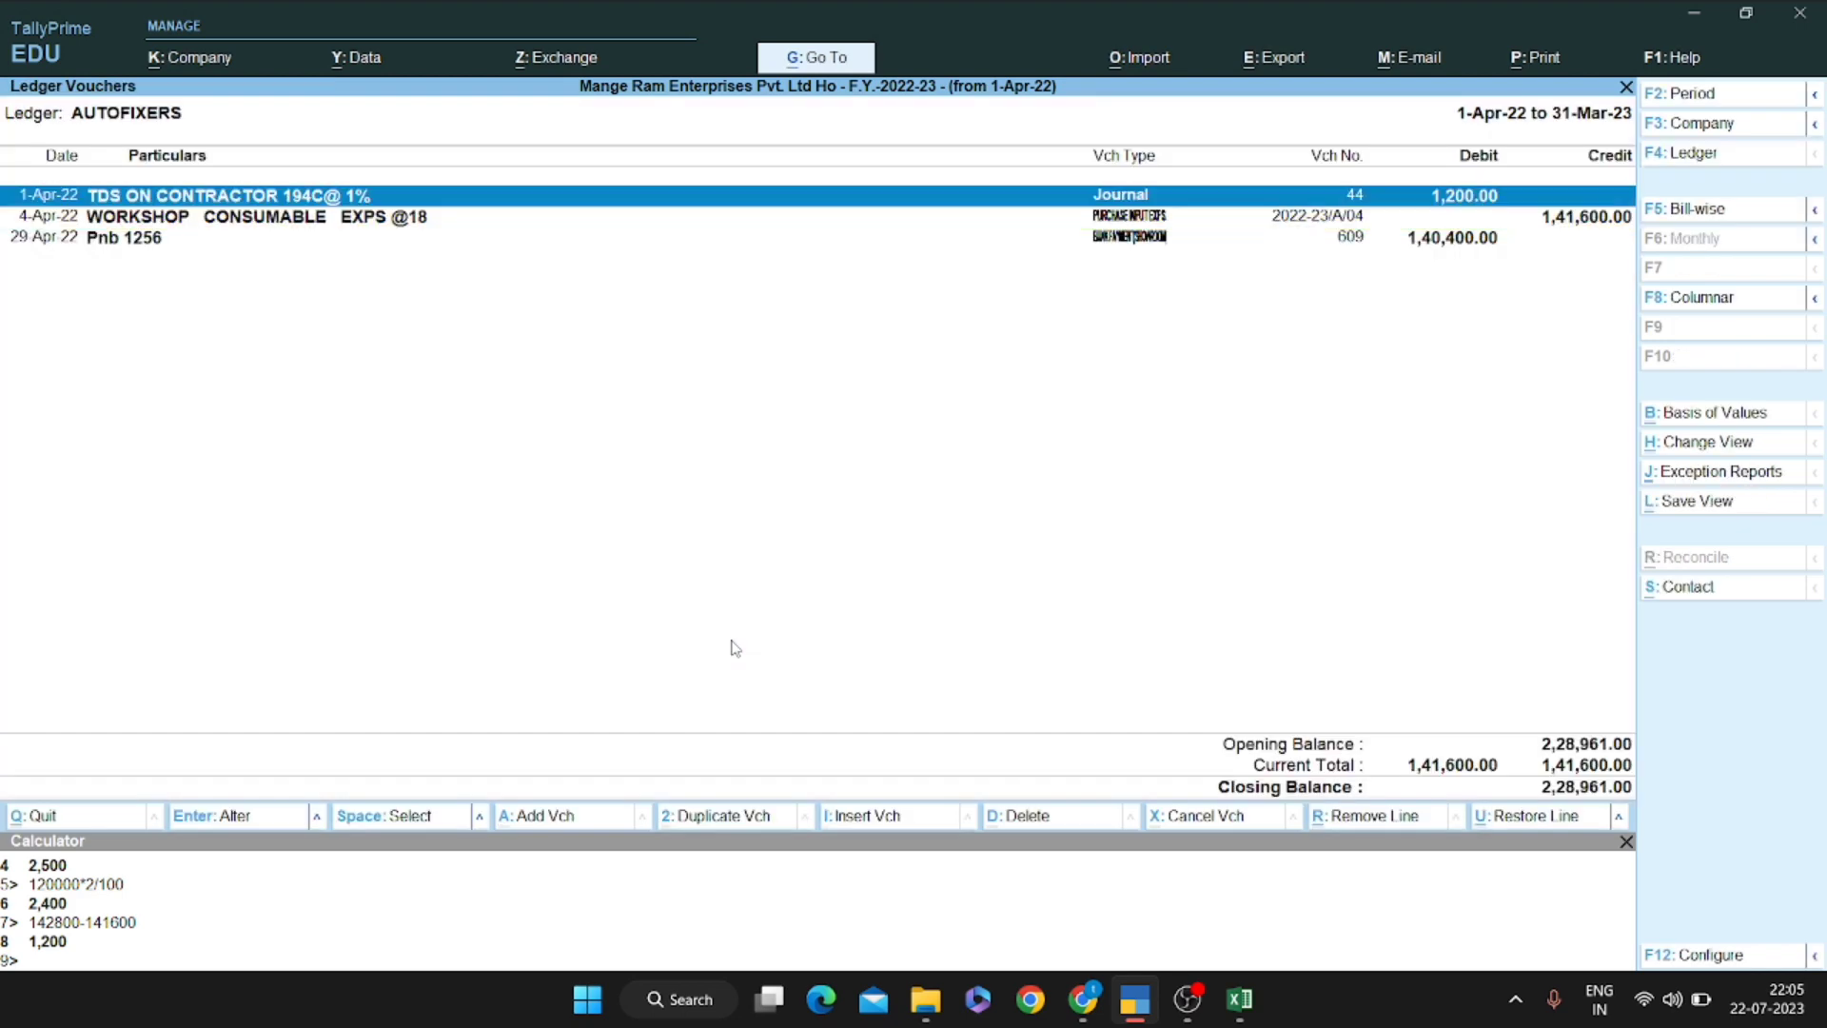
{"action": "key", "text": "Return"}
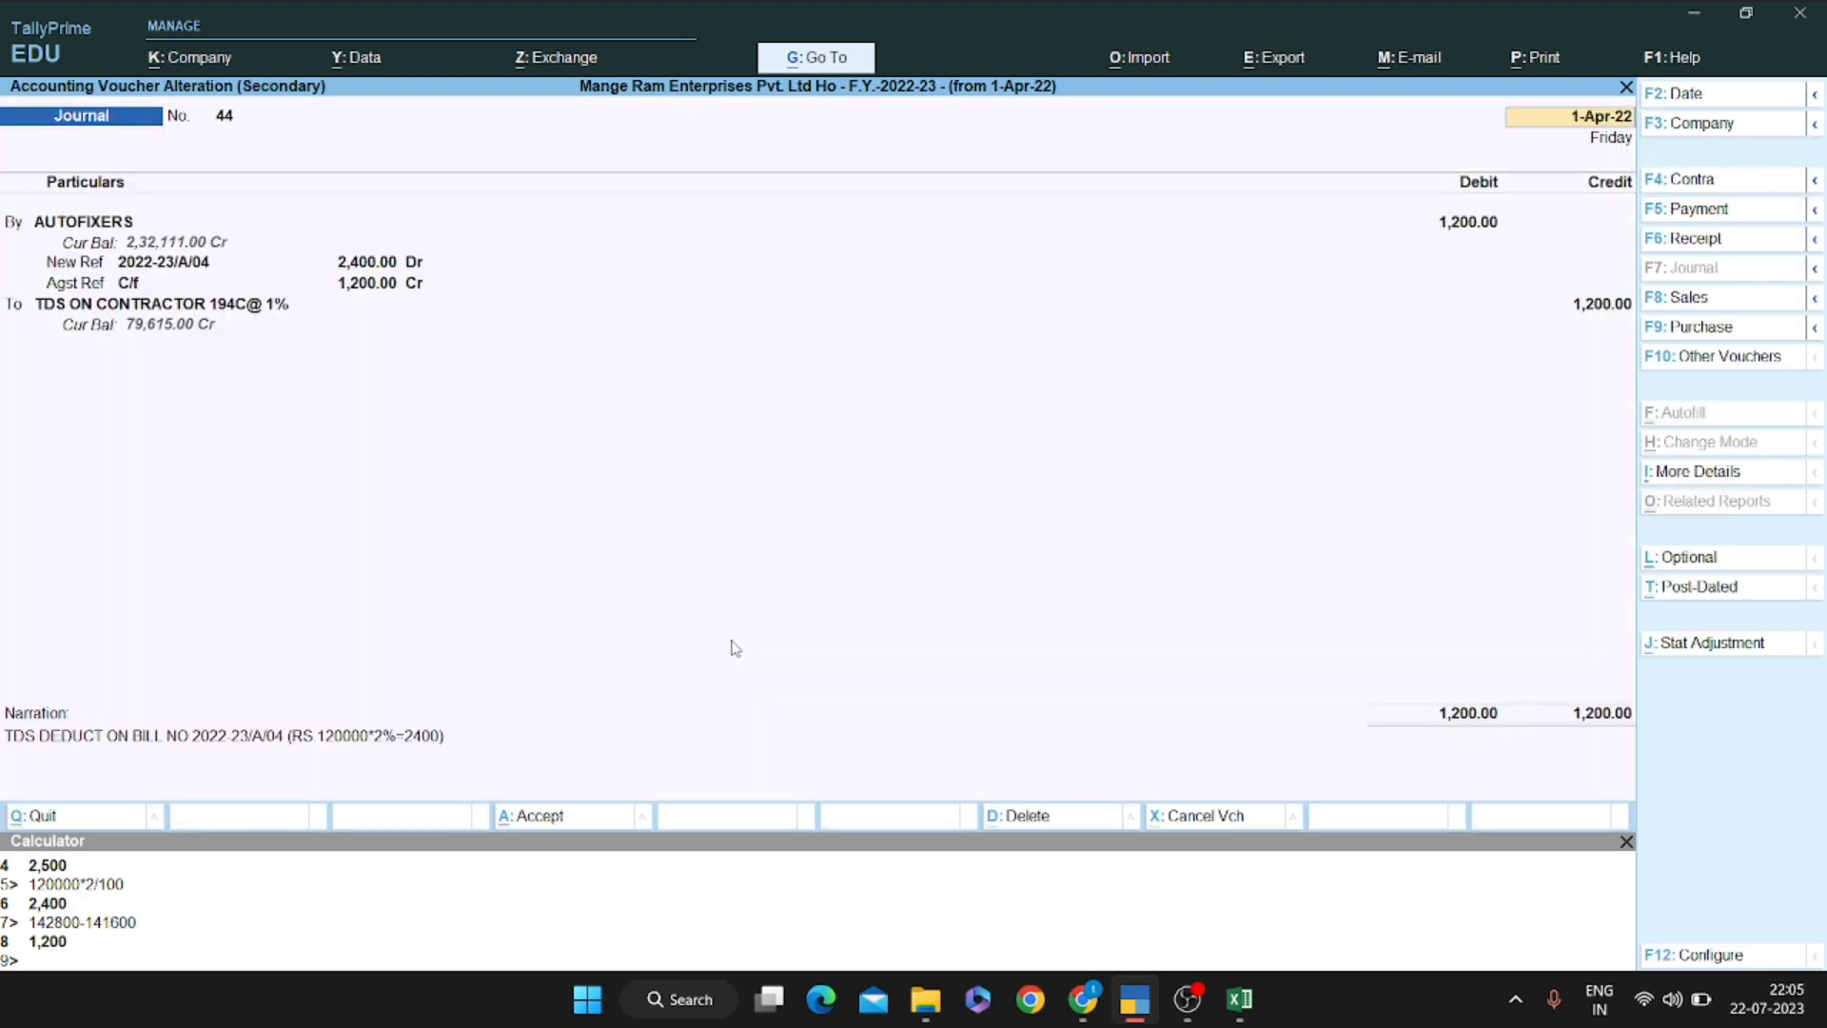
{"action": "key", "text": "Escape"}
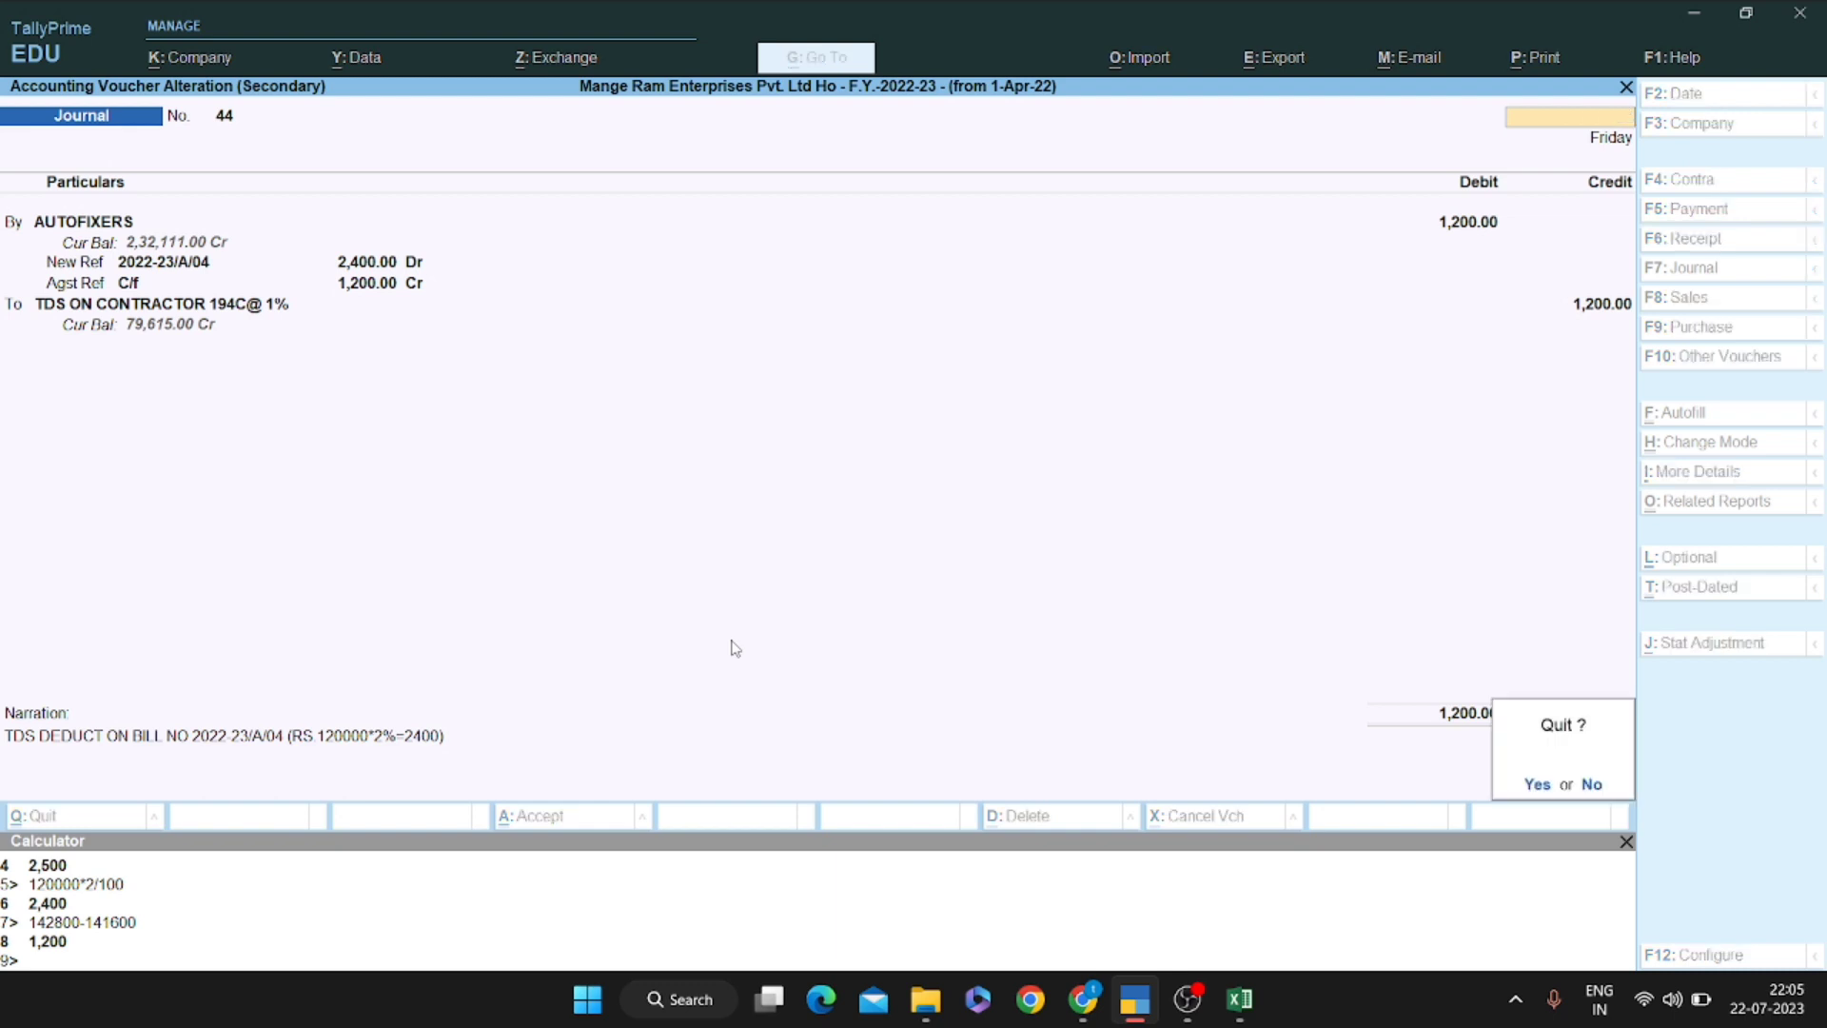
{"action": "key", "text": "y"}
{"action": "key", "text": "Down"}
{"action": "key", "text": "Down"}
{"action": "key", "text": "Up"}
{"action": "key", "text": "Up"}
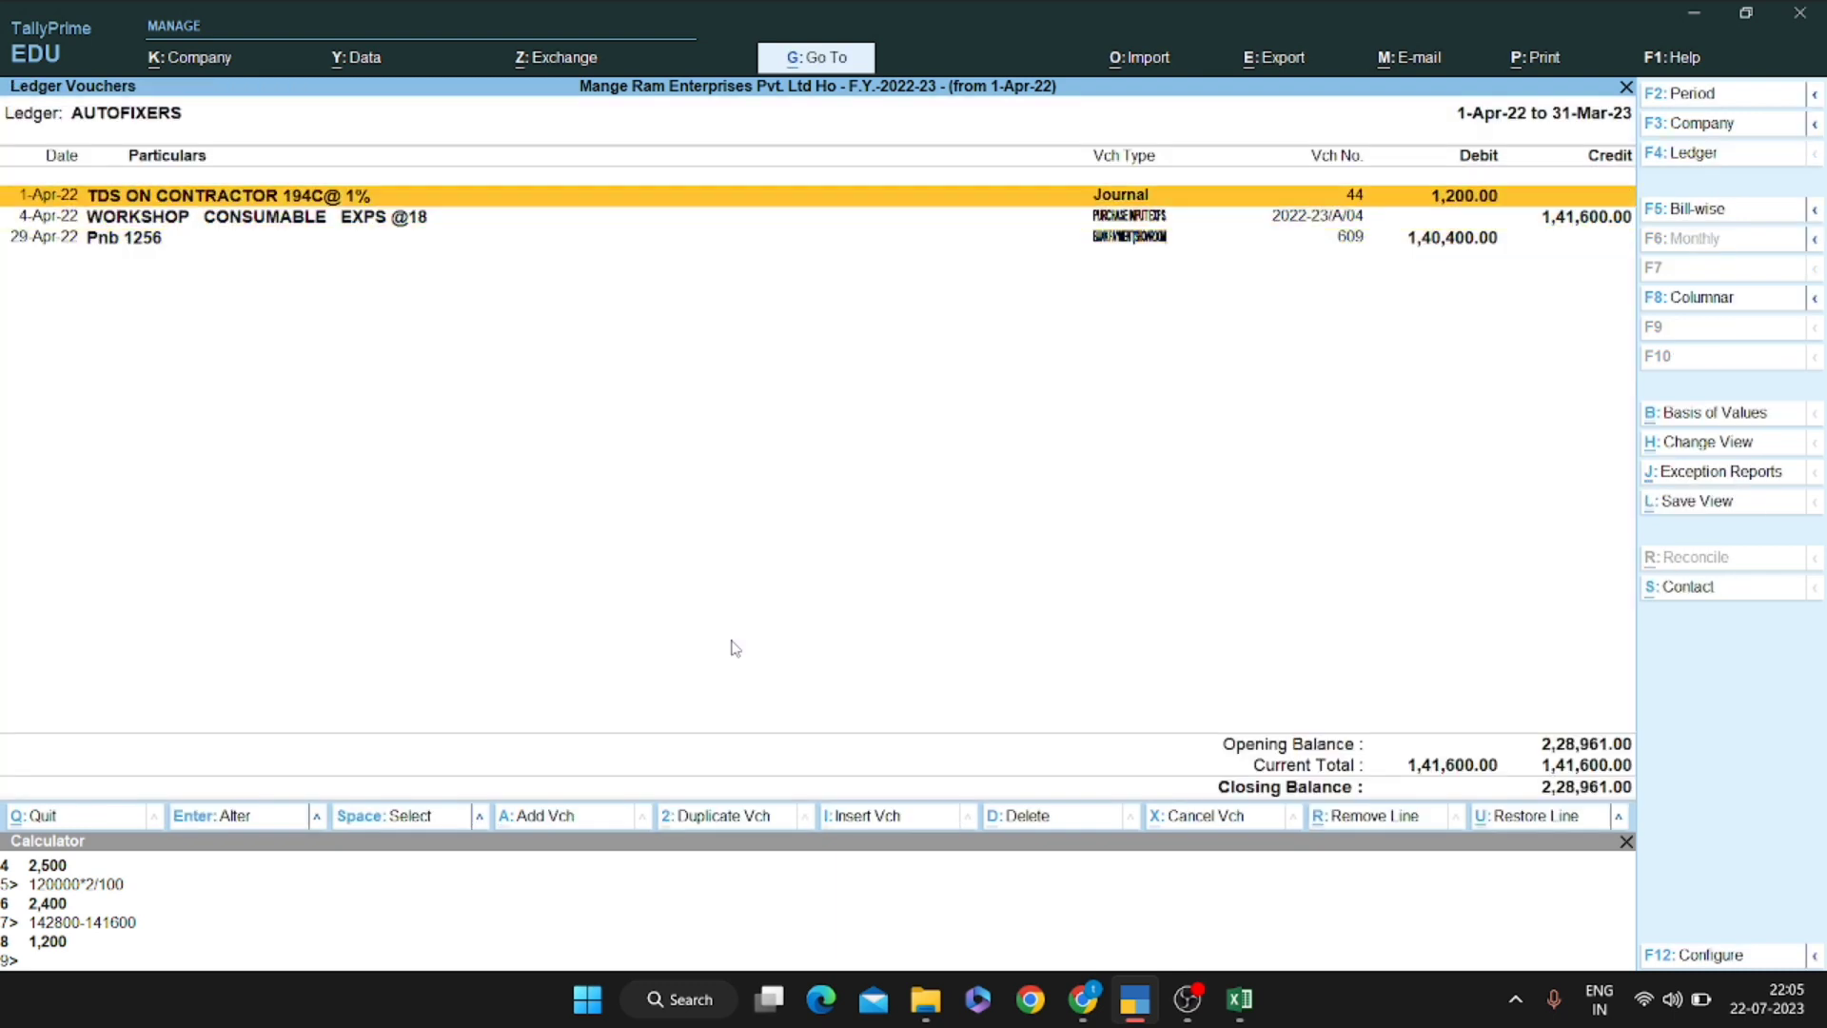
{"action": "key", "text": "space"}
{"action": "key", "text": "space"}
Open the TDS ON CONTRACTOR 194C@ 1% ledger vouchers for the unchanged period
{"action": "key", "text": "F4"}
{"action": "type", "text": "194c"}
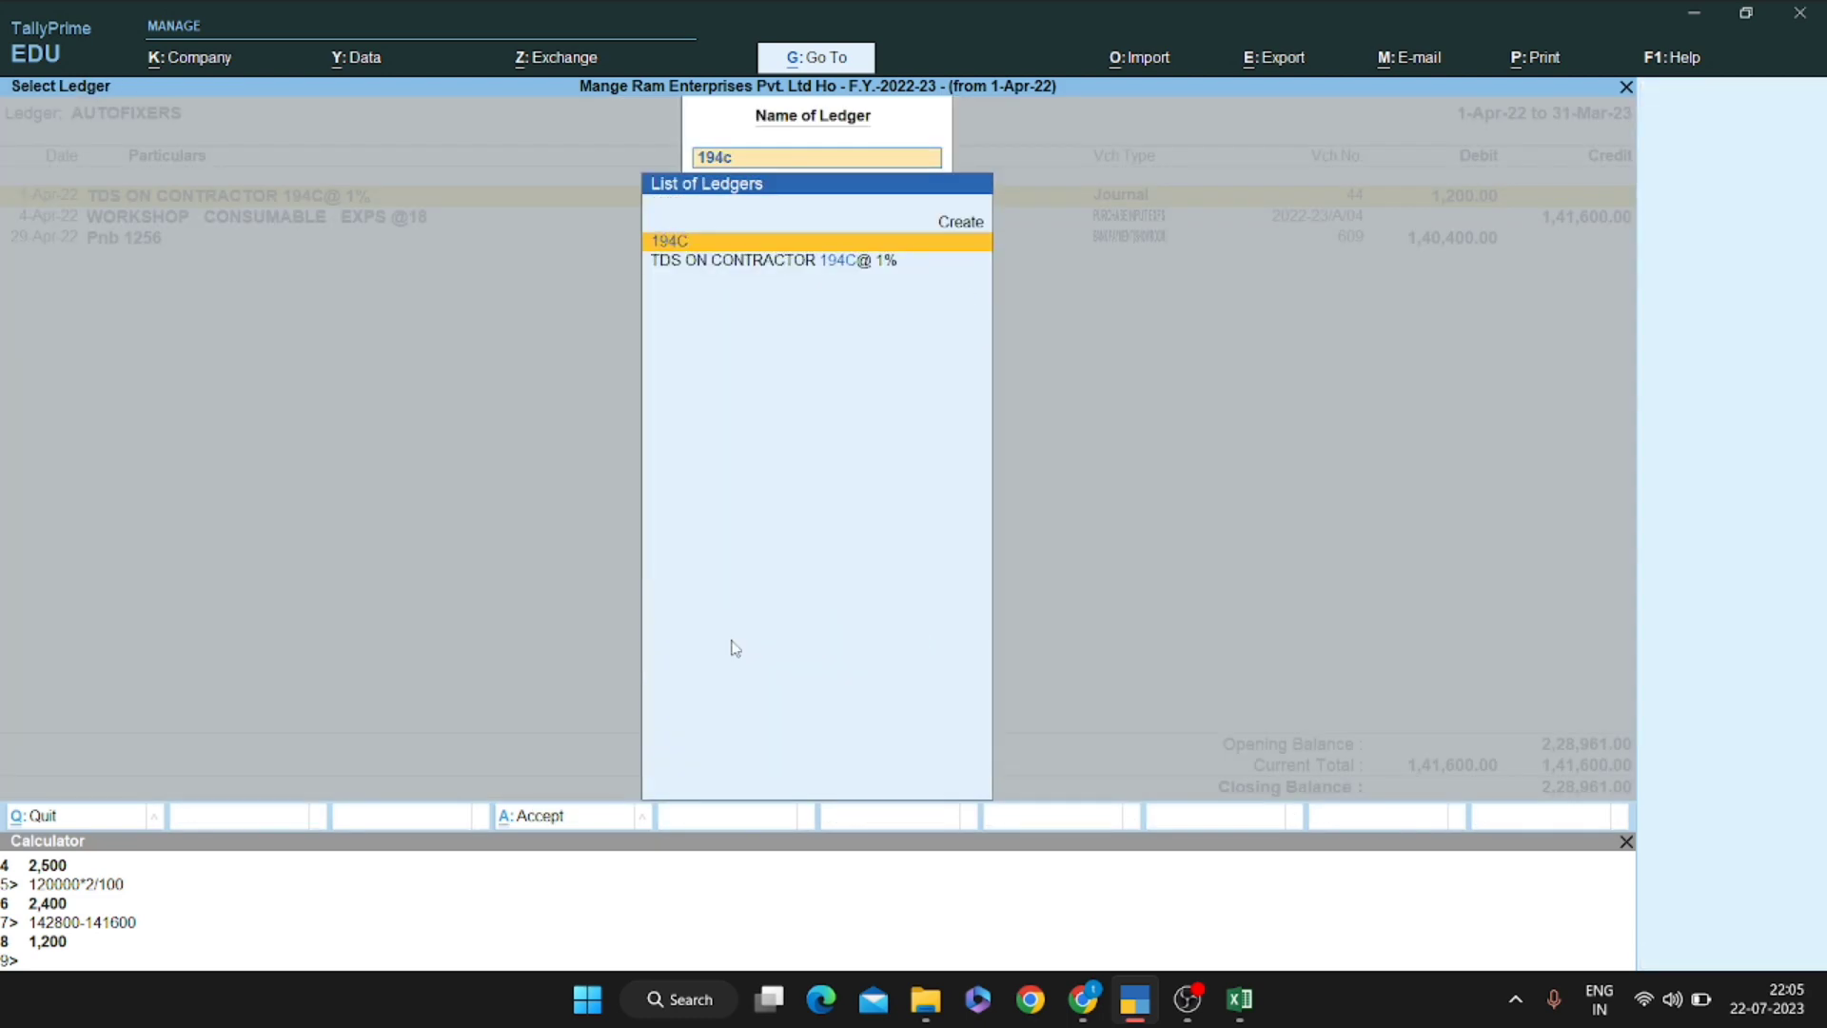
{"action": "key", "text": "Down"}
{"action": "key", "text": "Return"}
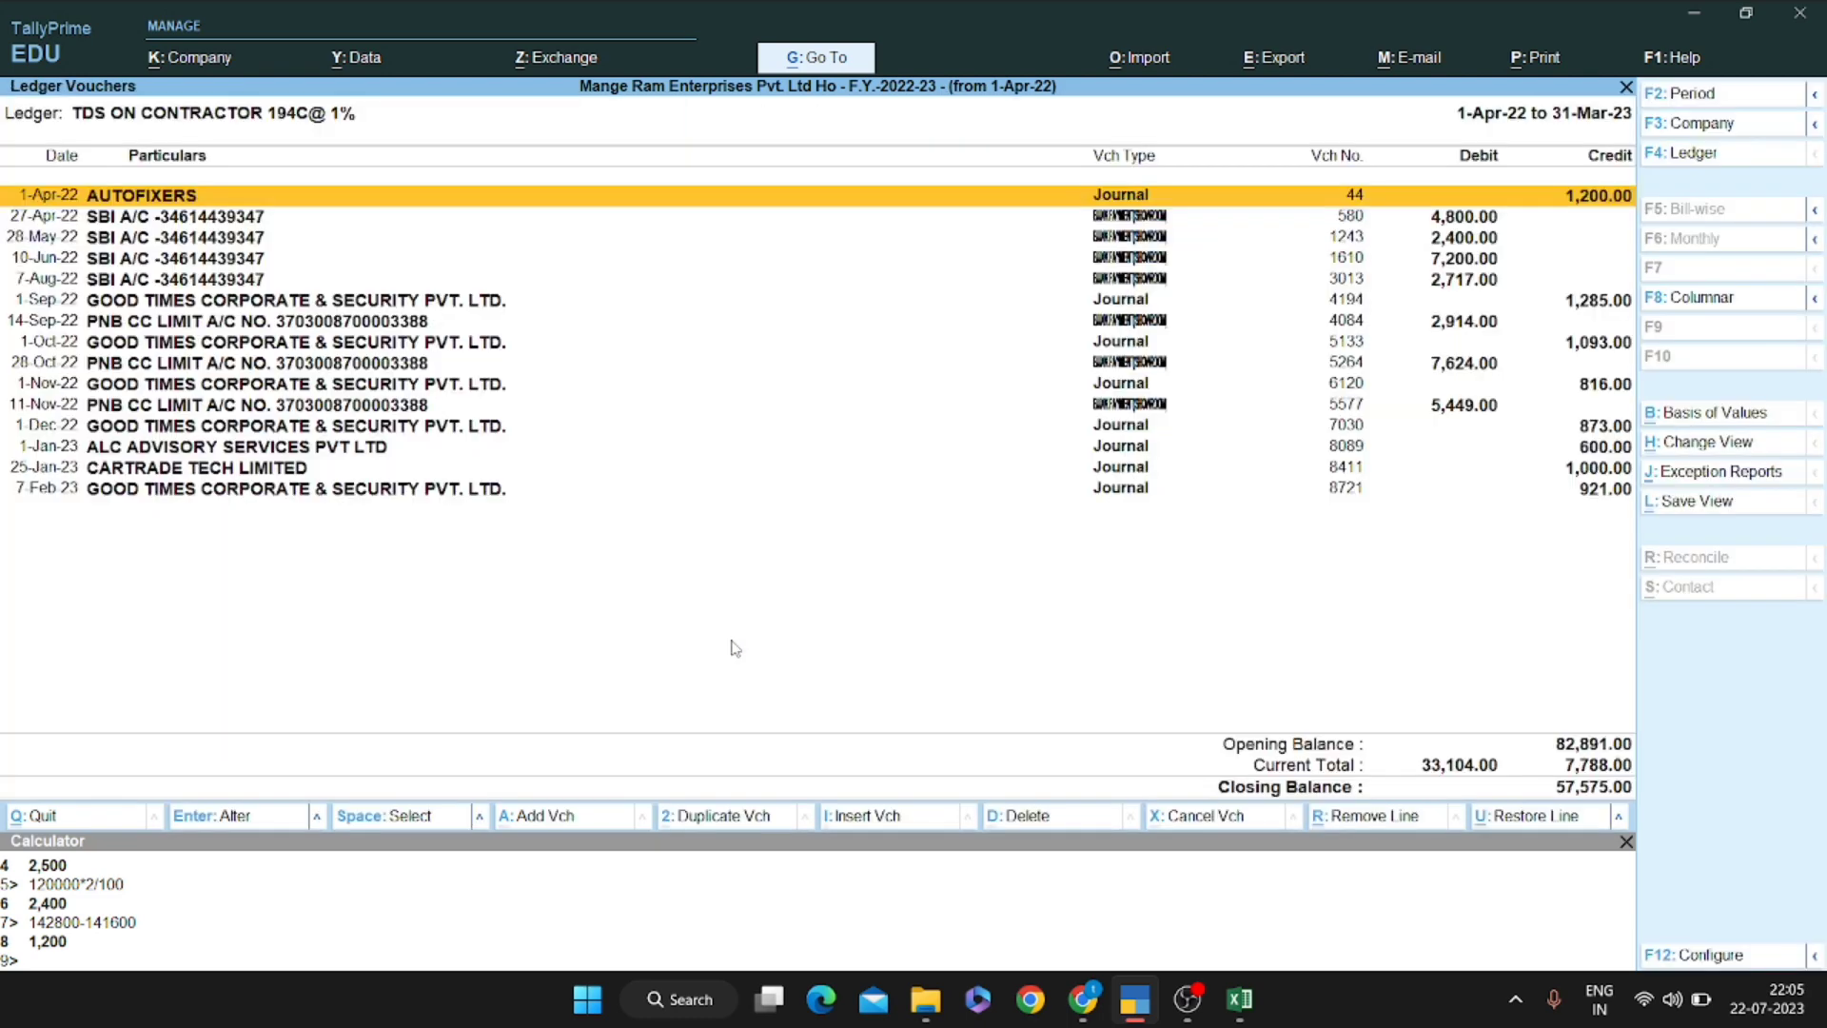
{"action": "key", "text": "alt+F2"}
{"action": "key", "text": "Return"}
{"action": "key", "text": "Return"}
{"action": "key", "text": "Down"}
{"action": "key", "text": "Up"}
View the TDS ON SALARY ledger vouchers for the full year, then switch to Excel
{"action": "key", "text": "Escape"}
{"action": "key", "text": "Up"}
{"action": "key", "text": "Up"}
{"action": "key", "text": "Up"}
{"action": "key", "text": "Up"}
{"action": "key", "text": "Up"}
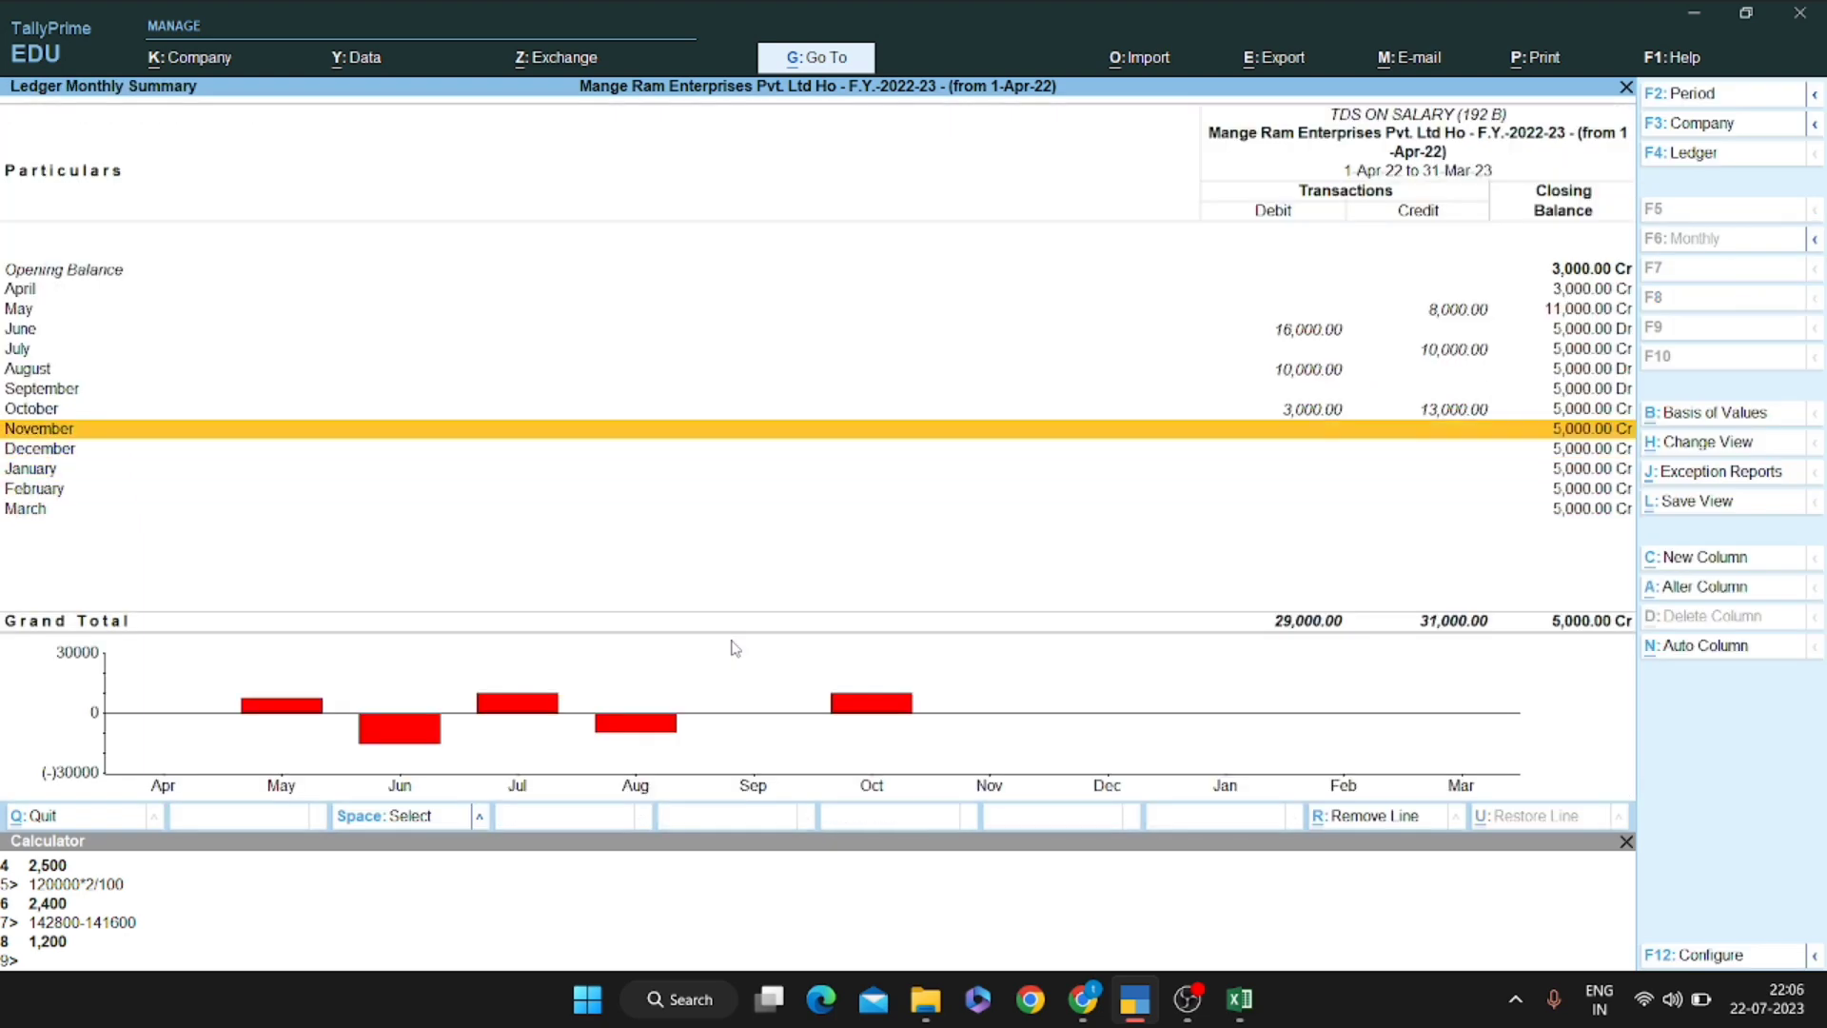
{"action": "key", "text": "Escape"}
{"action": "key", "text": "Return"}
{"action": "key", "text": "Return"}
{"action": "key", "text": "alt+F2"}
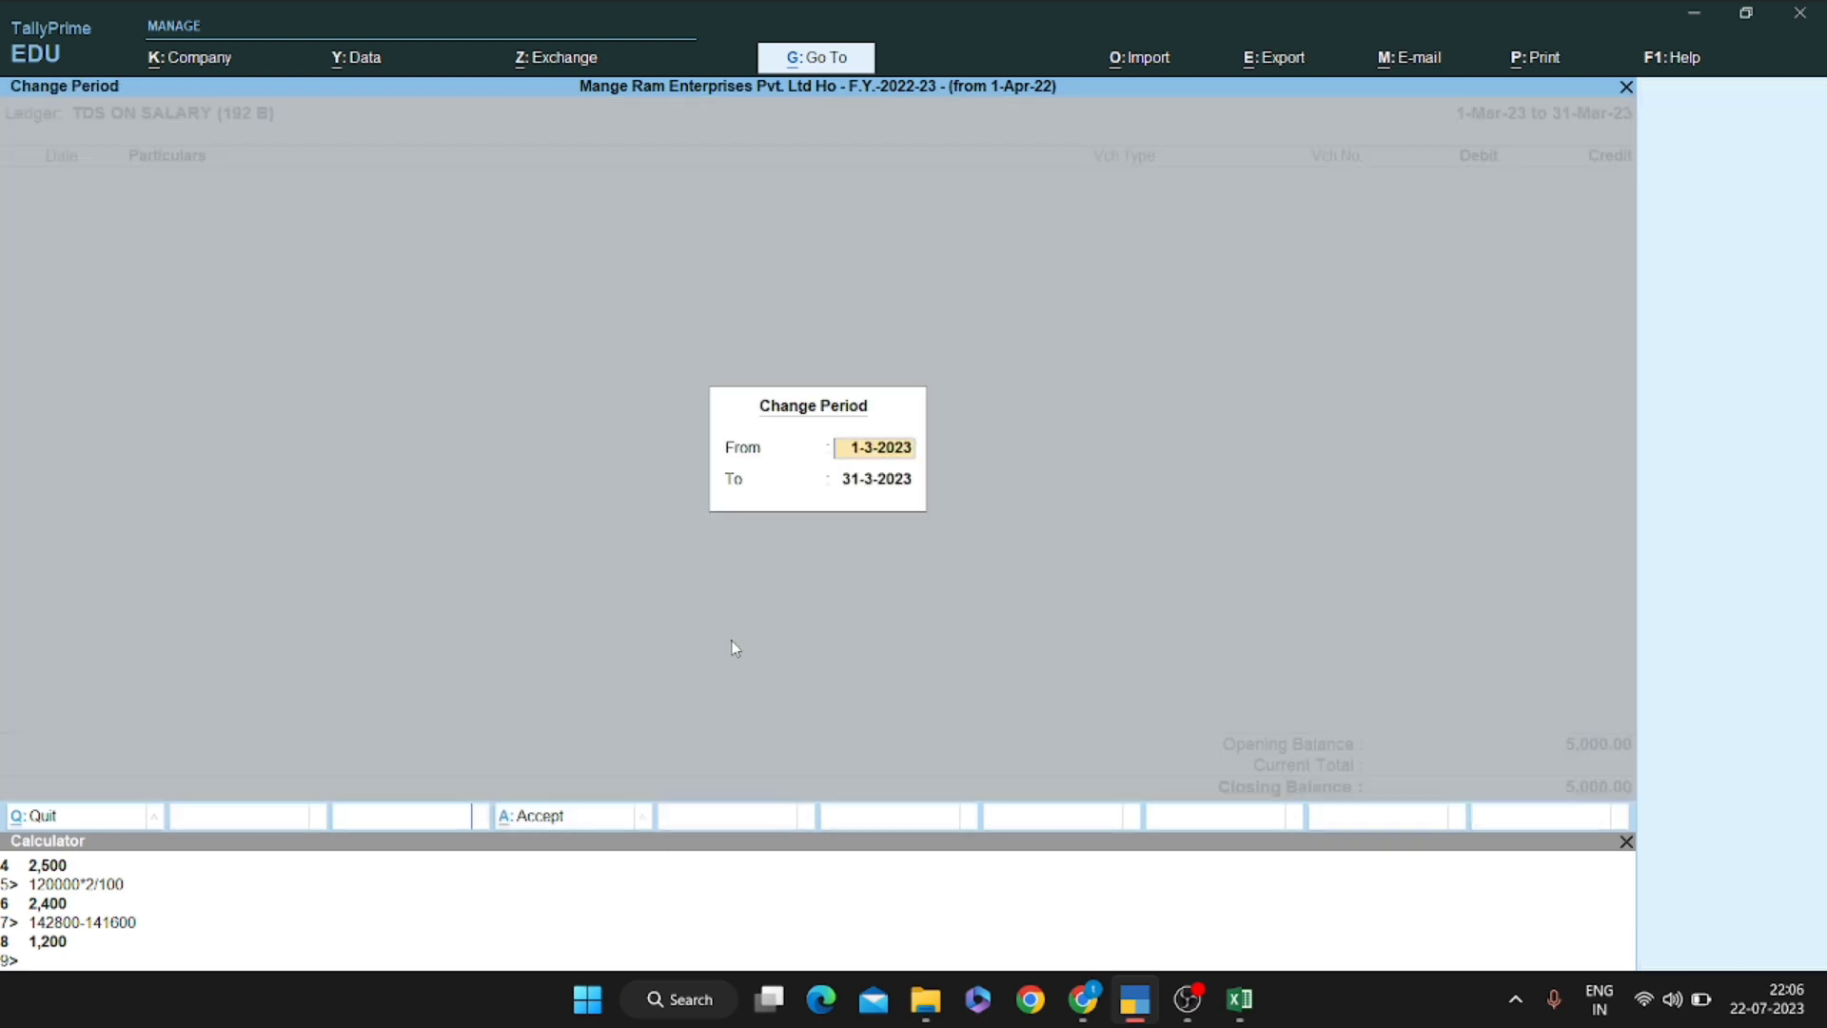
{"action": "key", "text": "Return"}
{"action": "key", "text": "Return"}
{"action": "key", "text": "alt+Tab"}
{"action": "key", "text": "alt+Tab"}
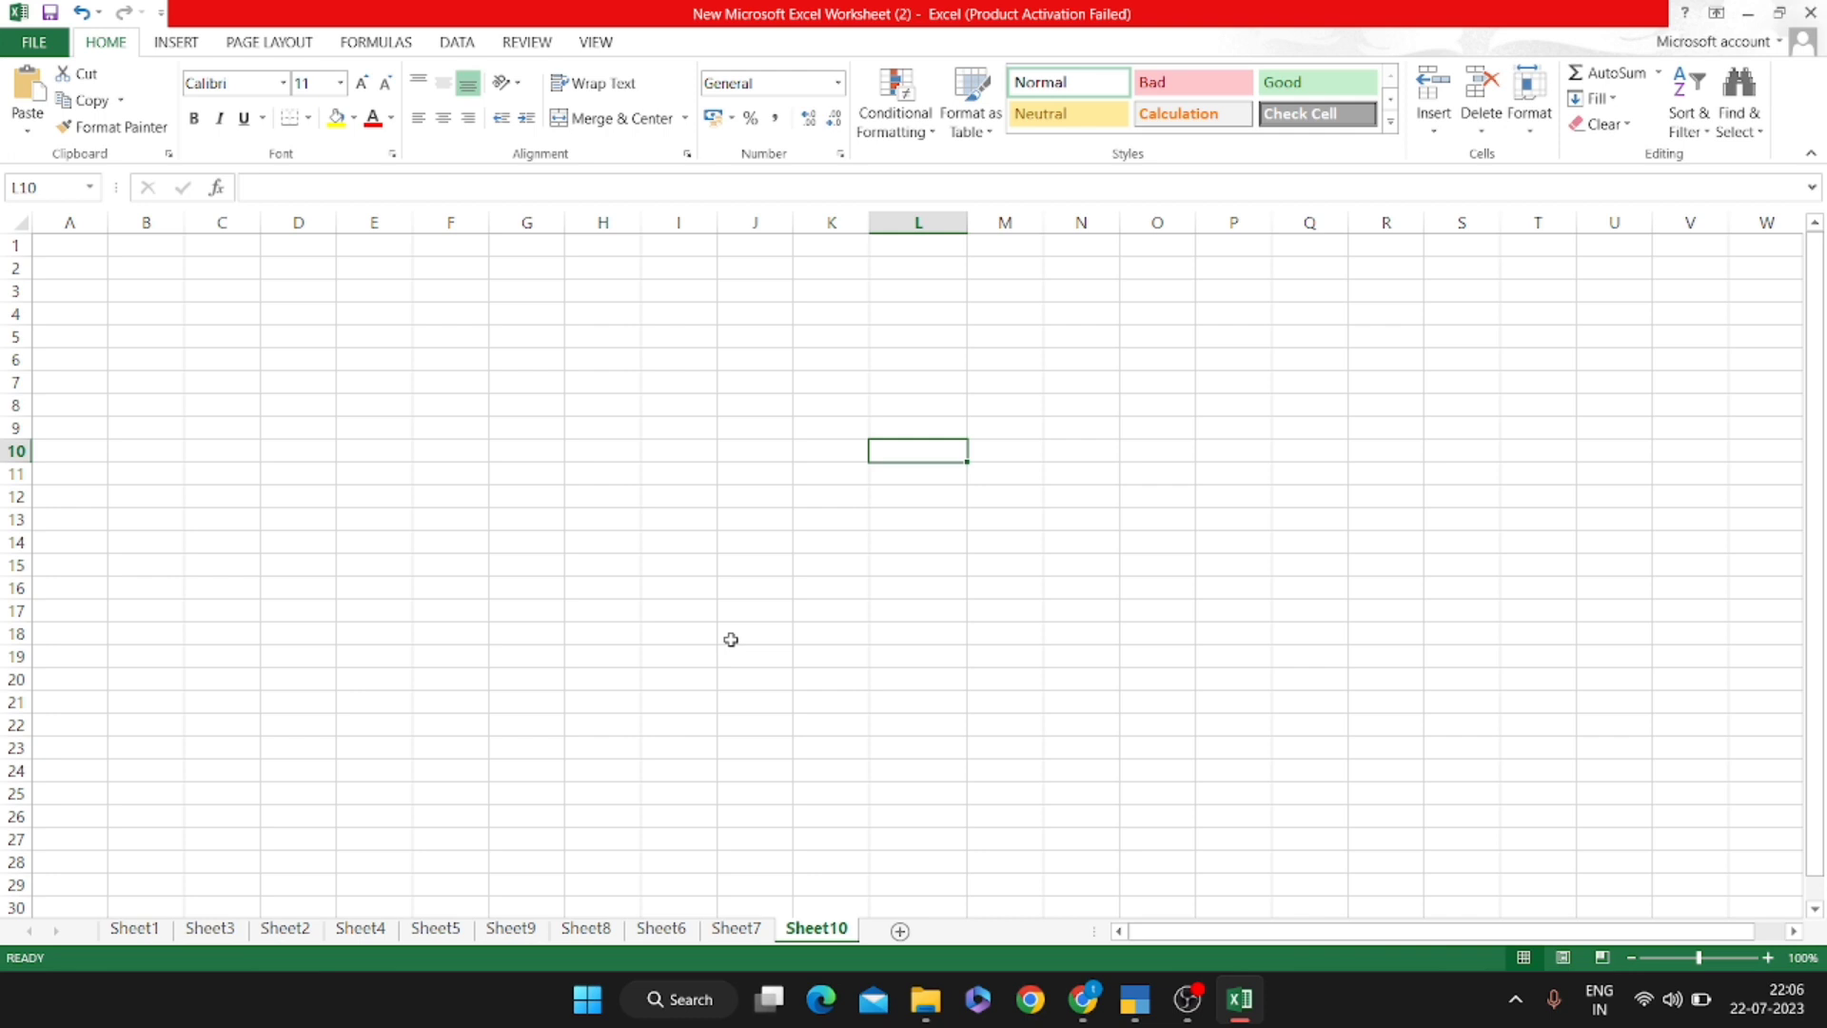
Label row 10 'contractor base pay' with section 194c in N10
{"action": "type", "text": "contract"}
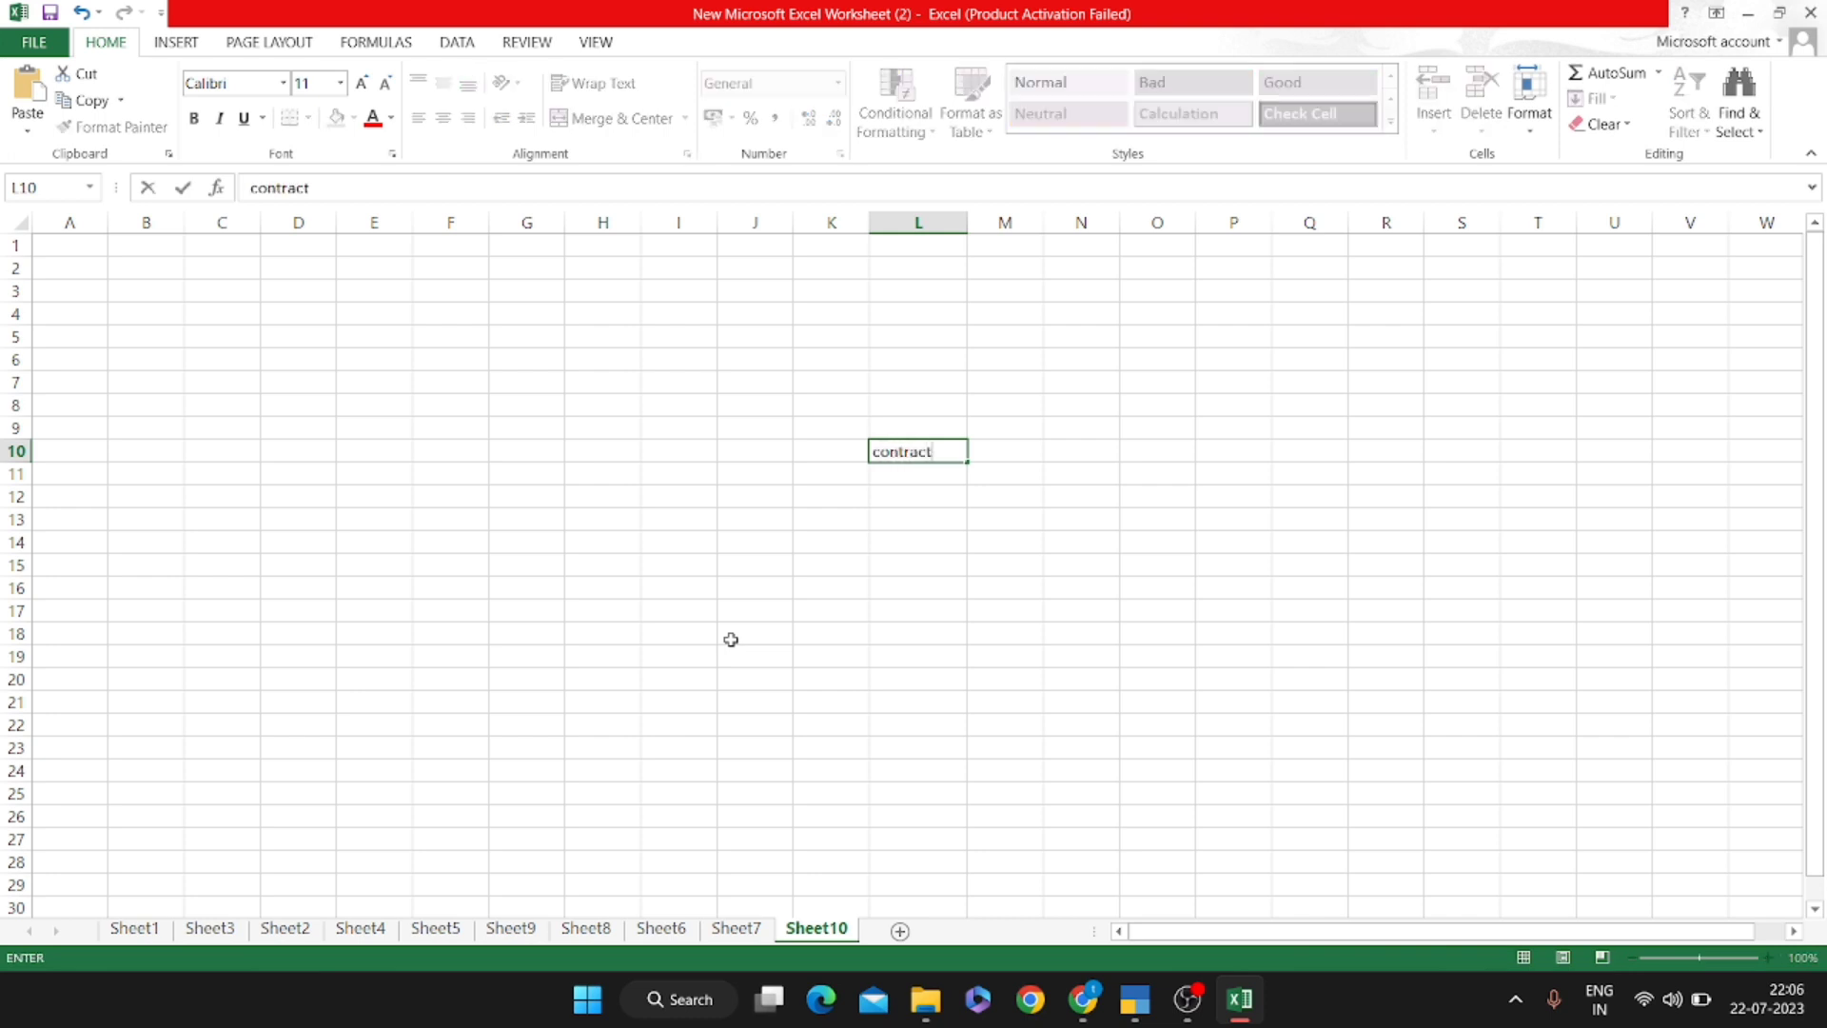
{"action": "type", "text": "or base "}
{"action": "type", "text": "pay"}
{"action": "key", "text": "Return"}
{"action": "key", "text": "Up"}
{"action": "key", "text": "Right"}
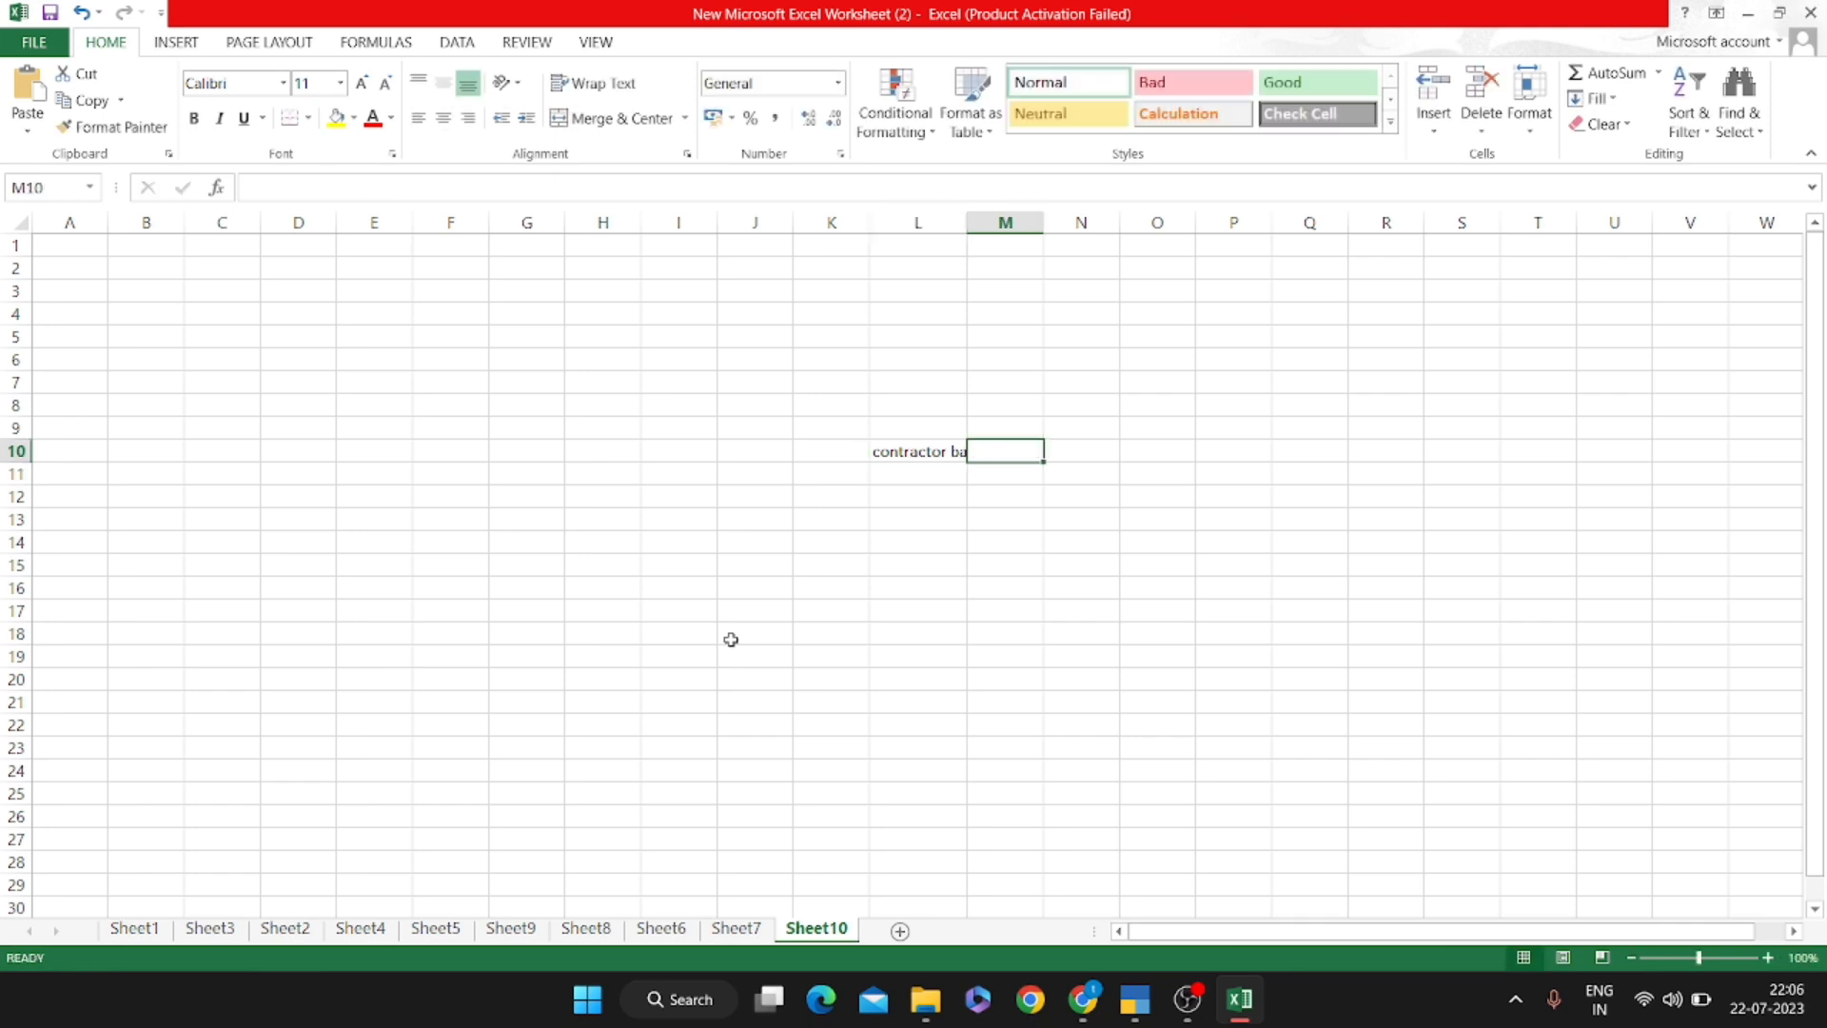
{"action": "key", "text": "Right"}
{"action": "type", "text": "194c"}
{"action": "key", "text": "Return"}
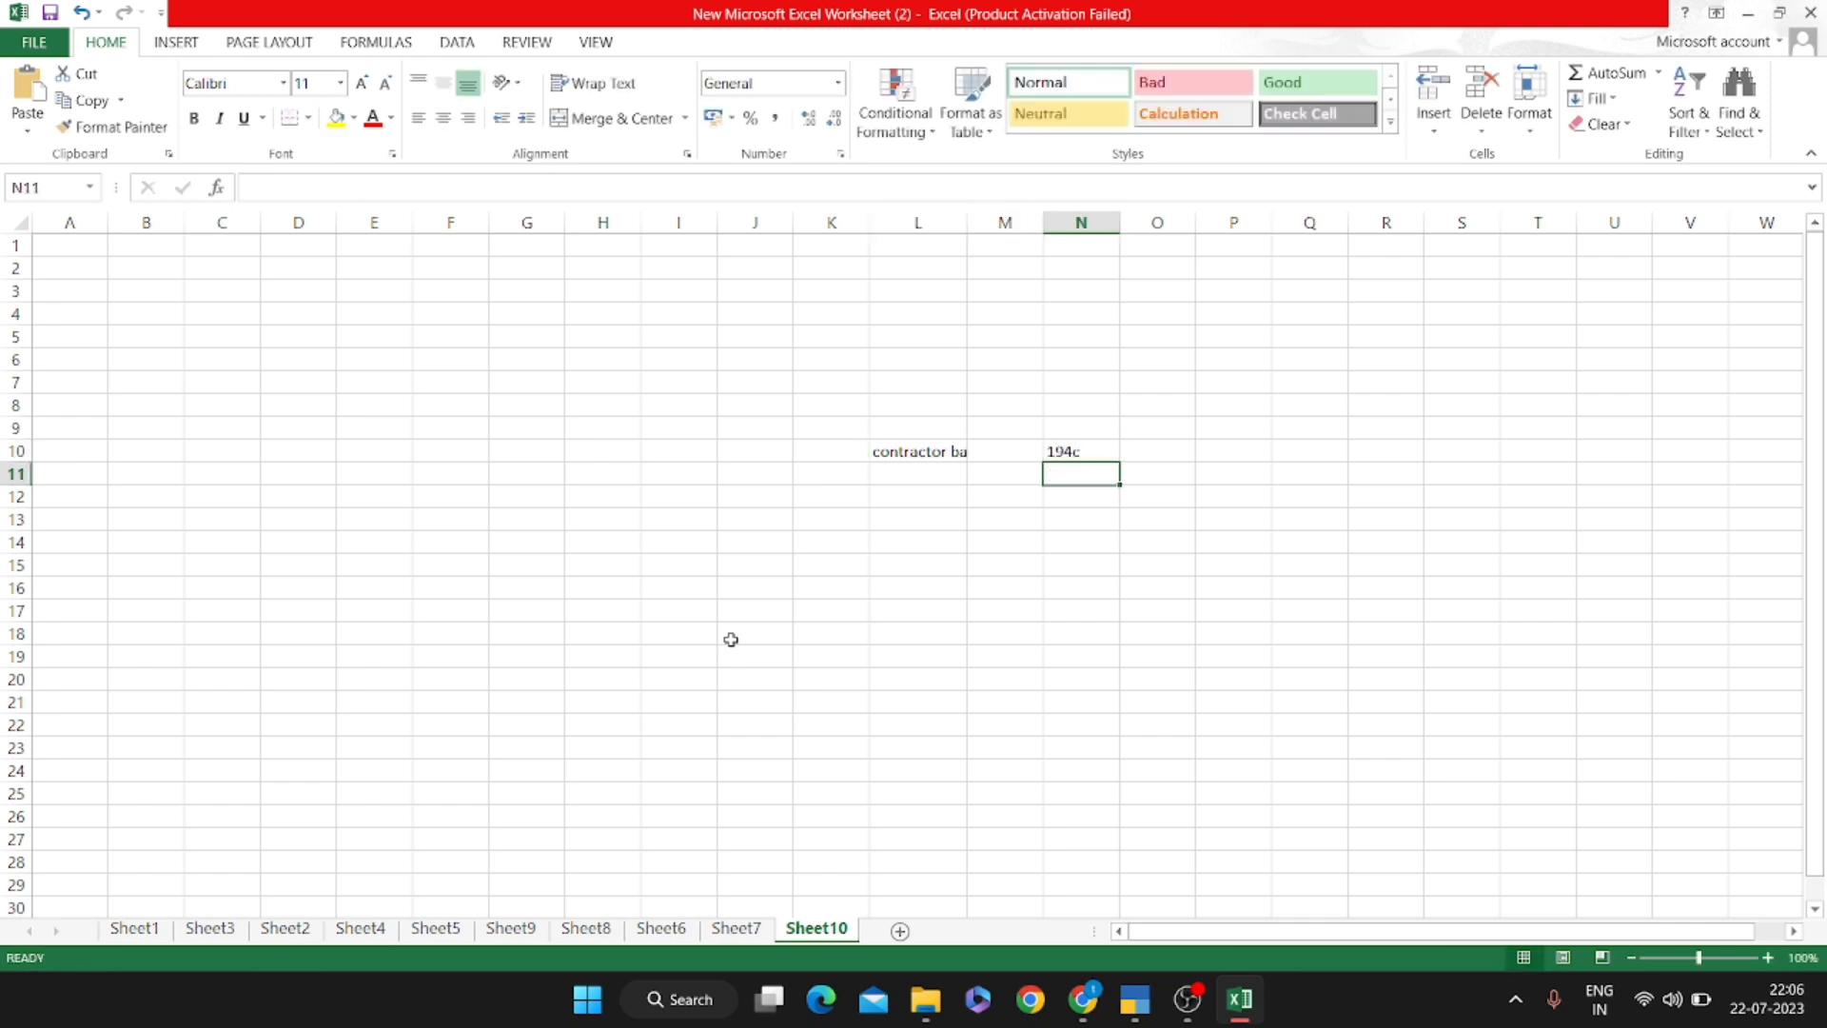
Enter the consumable expense line in L13 with 10000 in N13, autofitting column L
{"action": "key", "text": "Down"}
{"action": "key", "text": "Down"}
{"action": "key", "text": "Left"}
{"action": "key", "text": "Left"}
{"action": "type", "text": "by"}
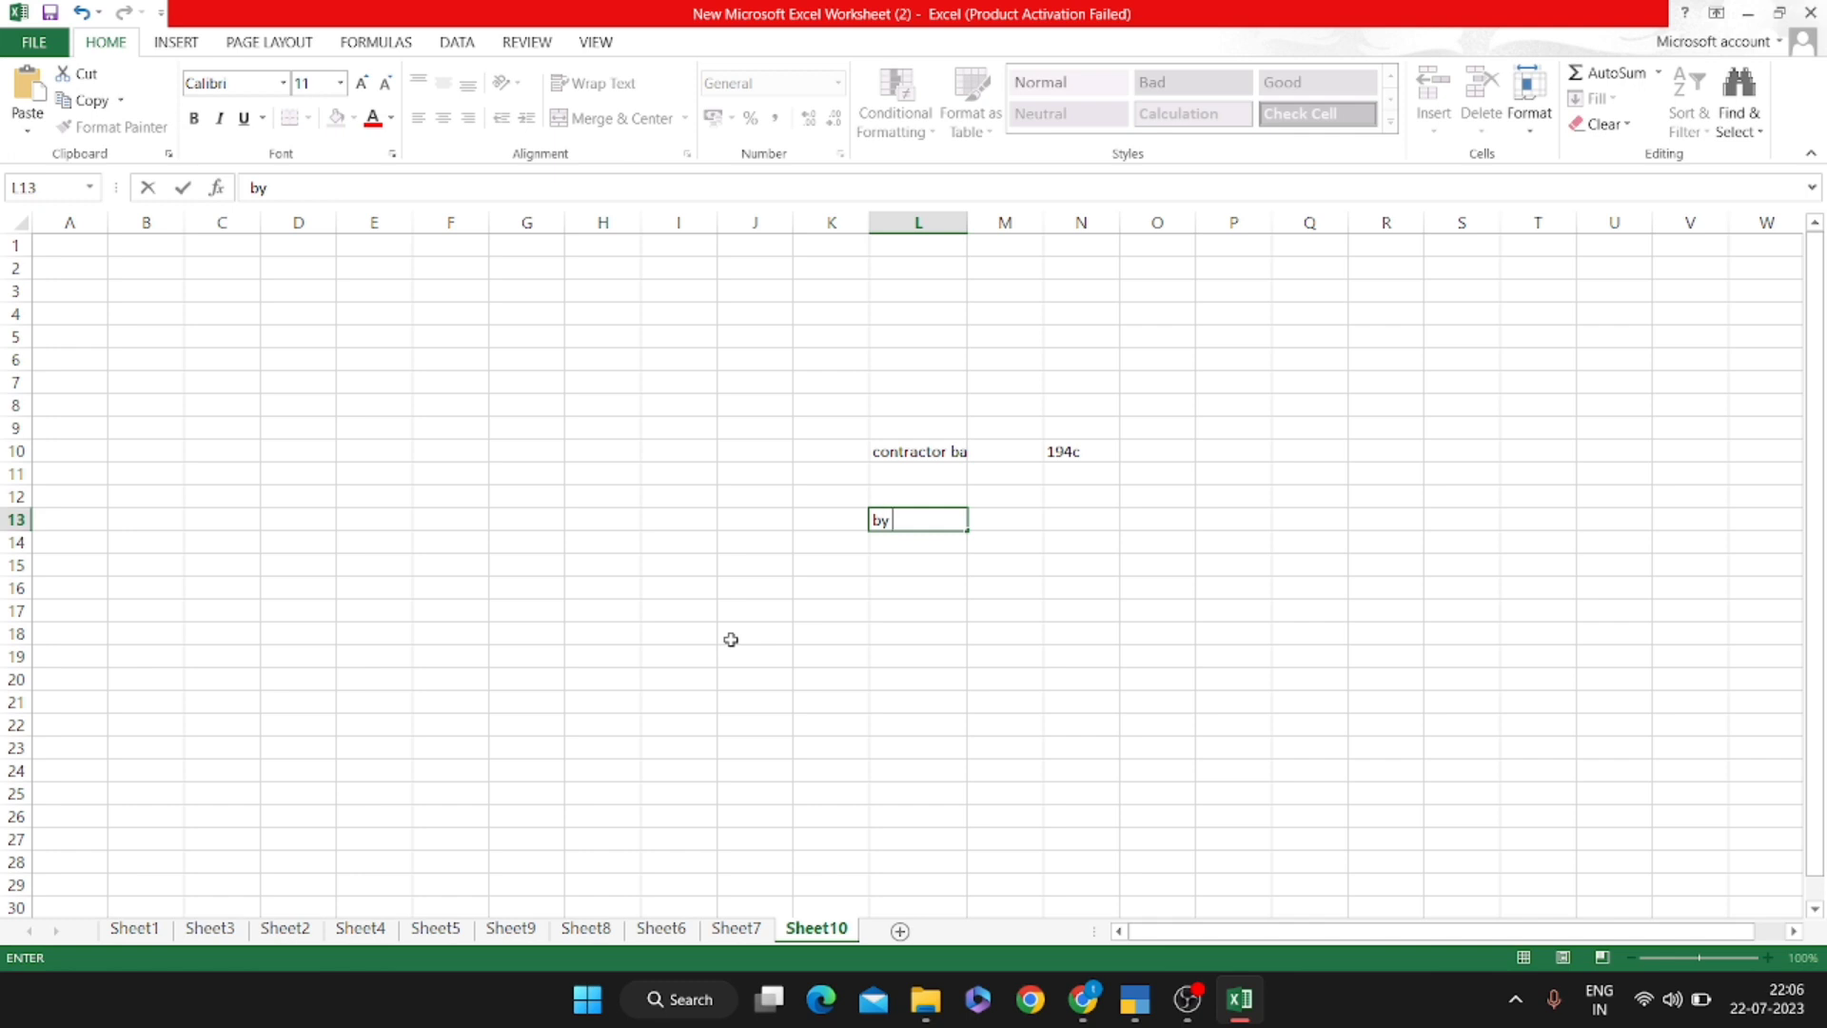
{"action": "type", "text": "wor"}
{"action": "key", "text": "BackSpace"}
{"action": "key", "text": "BackSpace"}
{"action": "key", "text": "BackSpace"}
{"action": "key", "text": "BackSpace"}
{"action": "type", "text": "consumable con"}
{"action": "key", "text": "Return"}
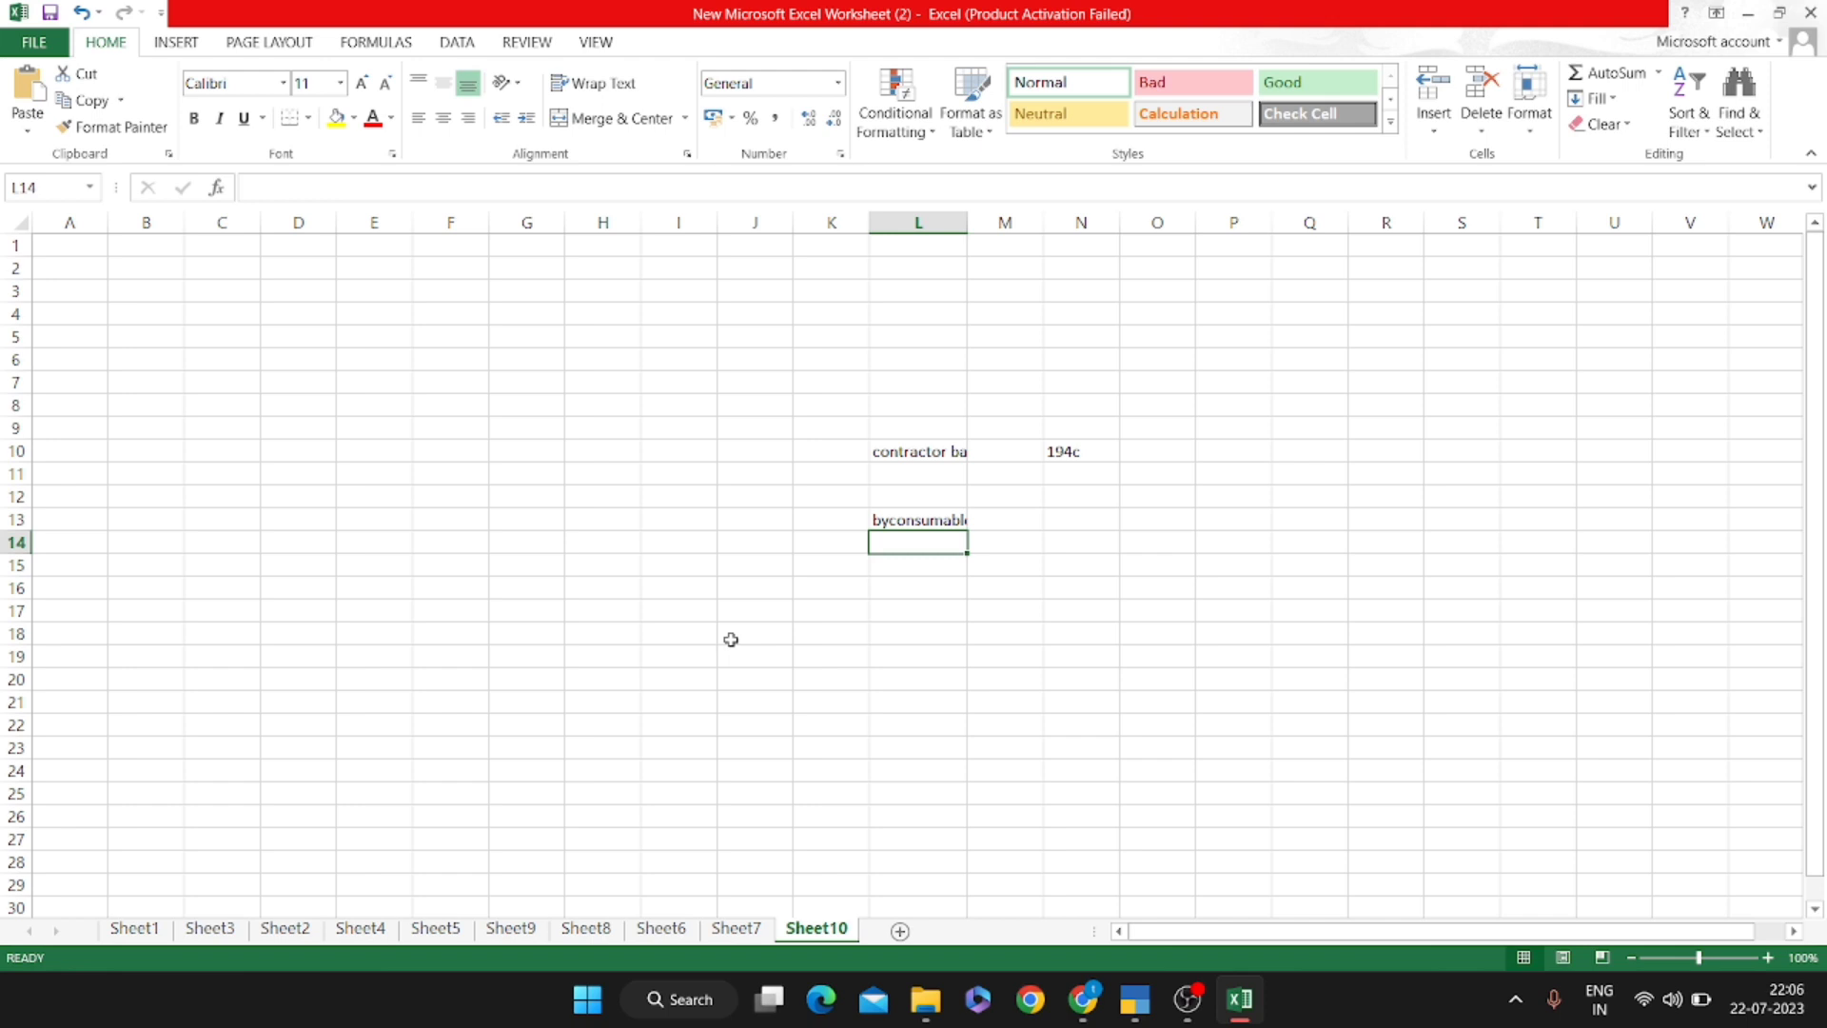
{"action": "key", "text": "Up"}
{"action": "key", "text": "alt"}
{"action": "key", "text": "h"}
{"action": "key", "text": "o"}
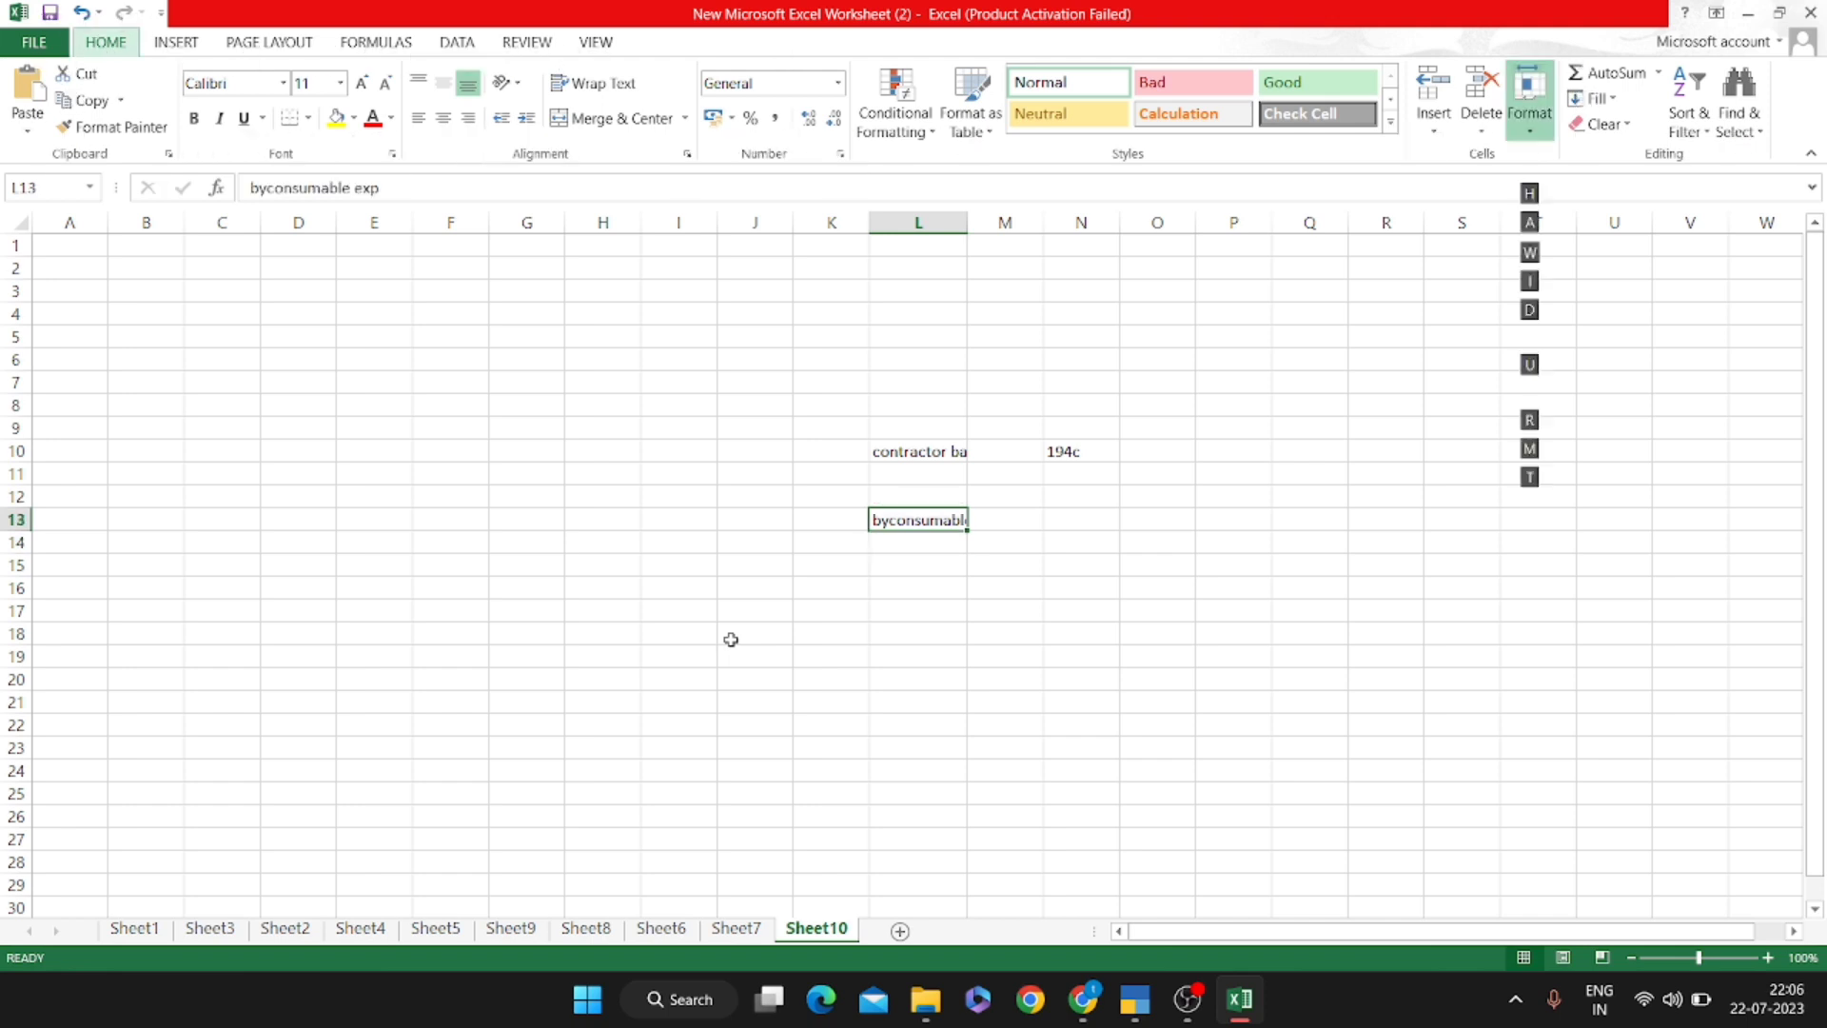
{"action": "key", "text": "i"}
{"action": "key", "text": "Right"}
{"action": "key", "text": "Right"}
{"action": "type", "text": "100"}
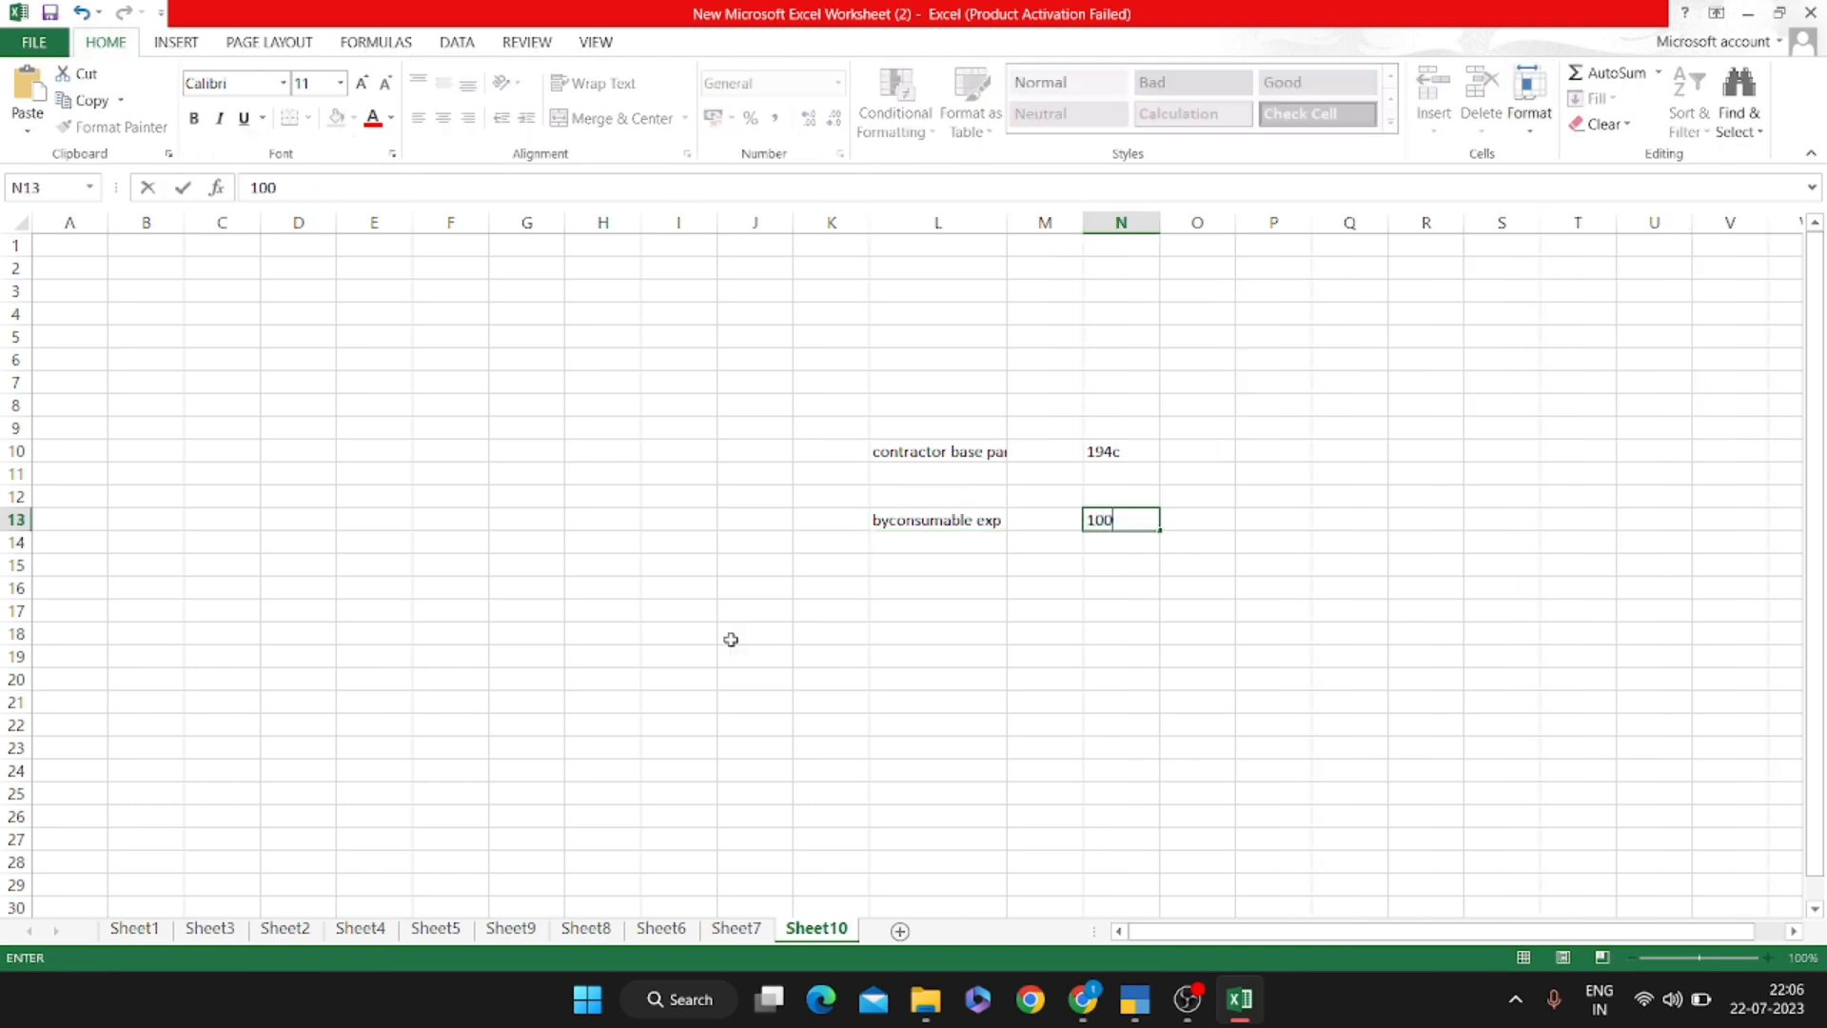
{"action": "type", "text": "00"}
{"action": "key", "text": "Return"}
Add the 'to party xyz' credit of 10000 in O14
{"action": "key", "text": "Left"}
{"action": "key", "text": "Left"}
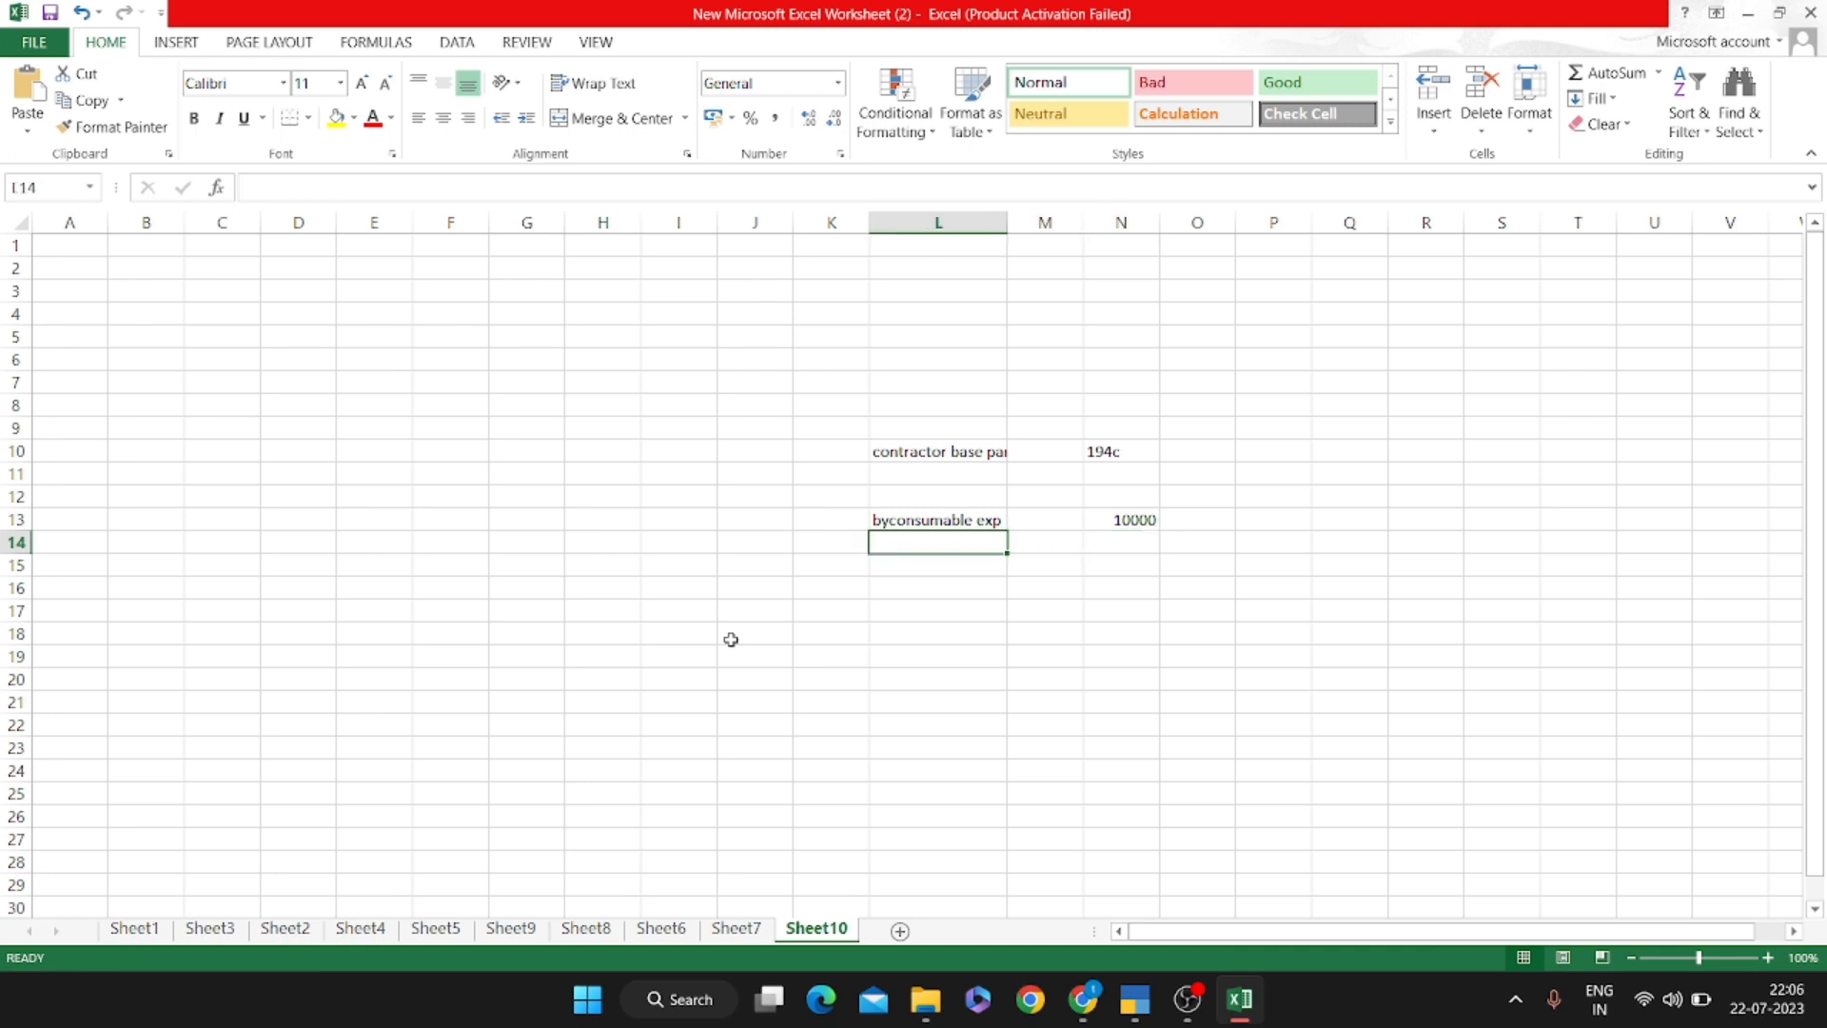
{"action": "type", "text": "to part"}
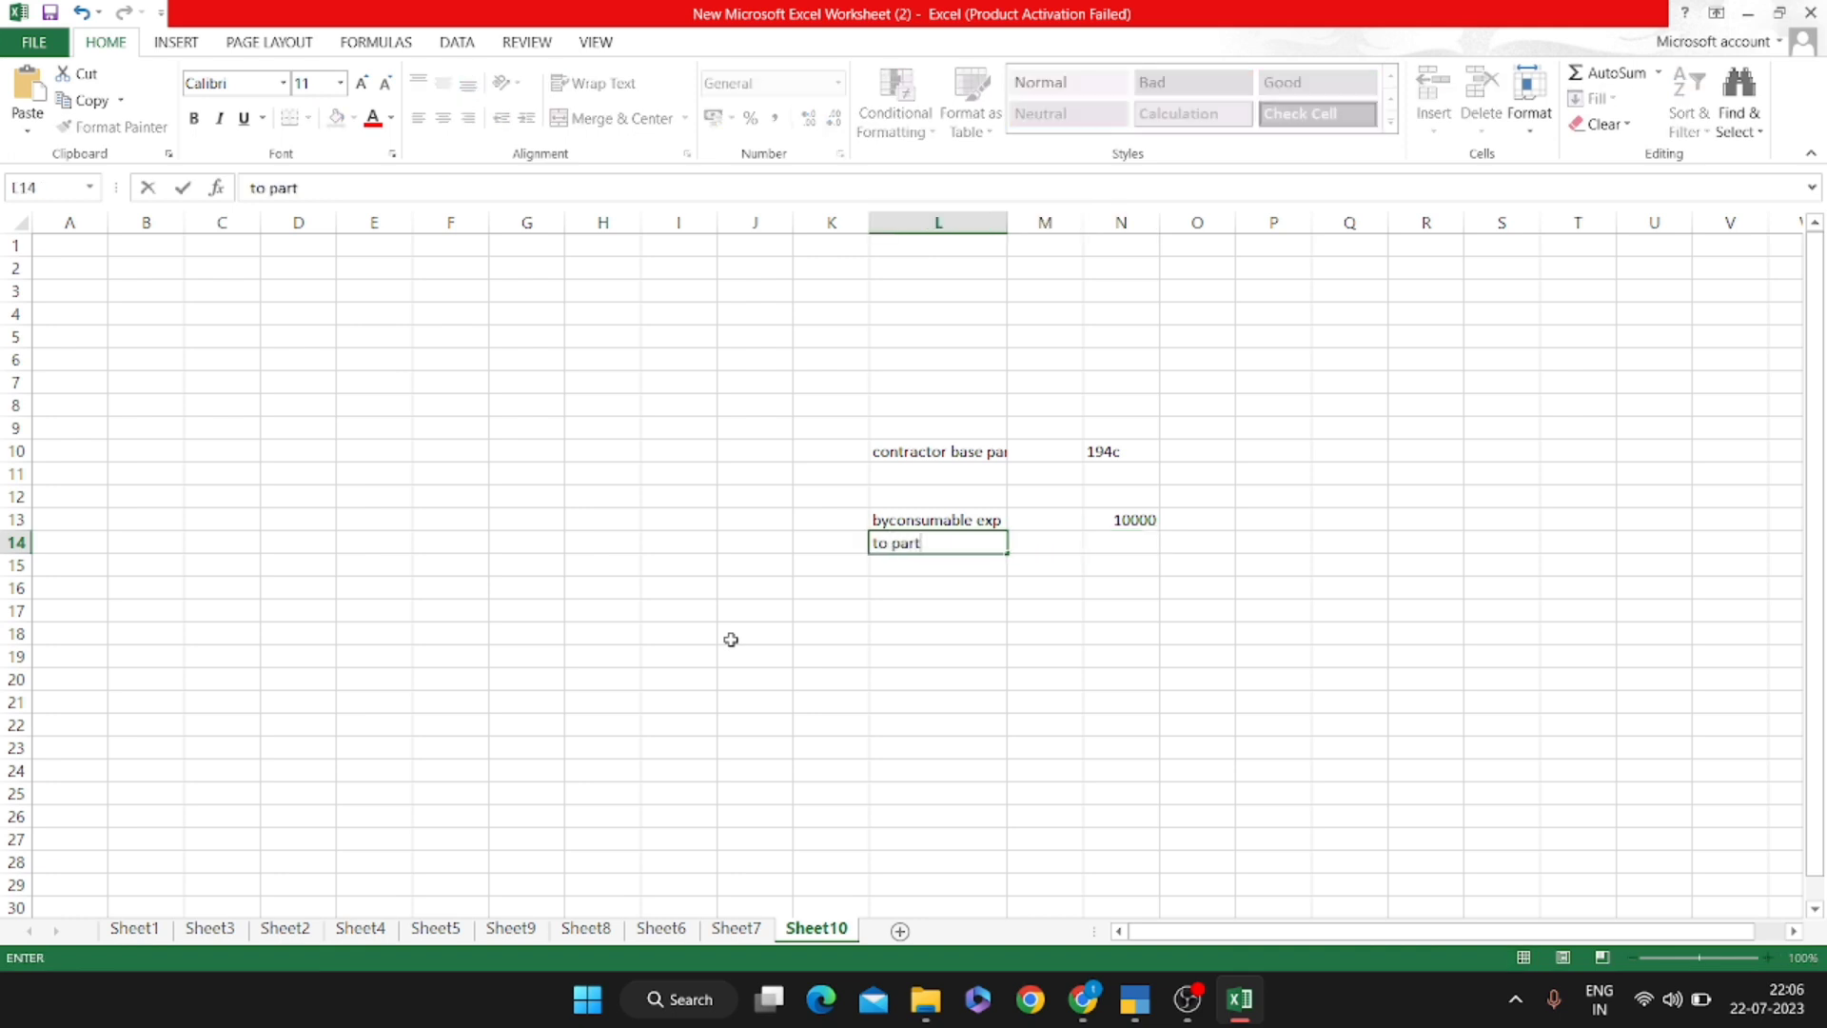
{"action": "type", "text": "y xyz"}
{"action": "key", "text": "Return"}
{"action": "key", "text": "Up"}
{"action": "key", "text": "Right"}
{"action": "key", "text": "Right"}
{"action": "key", "text": "Right"}
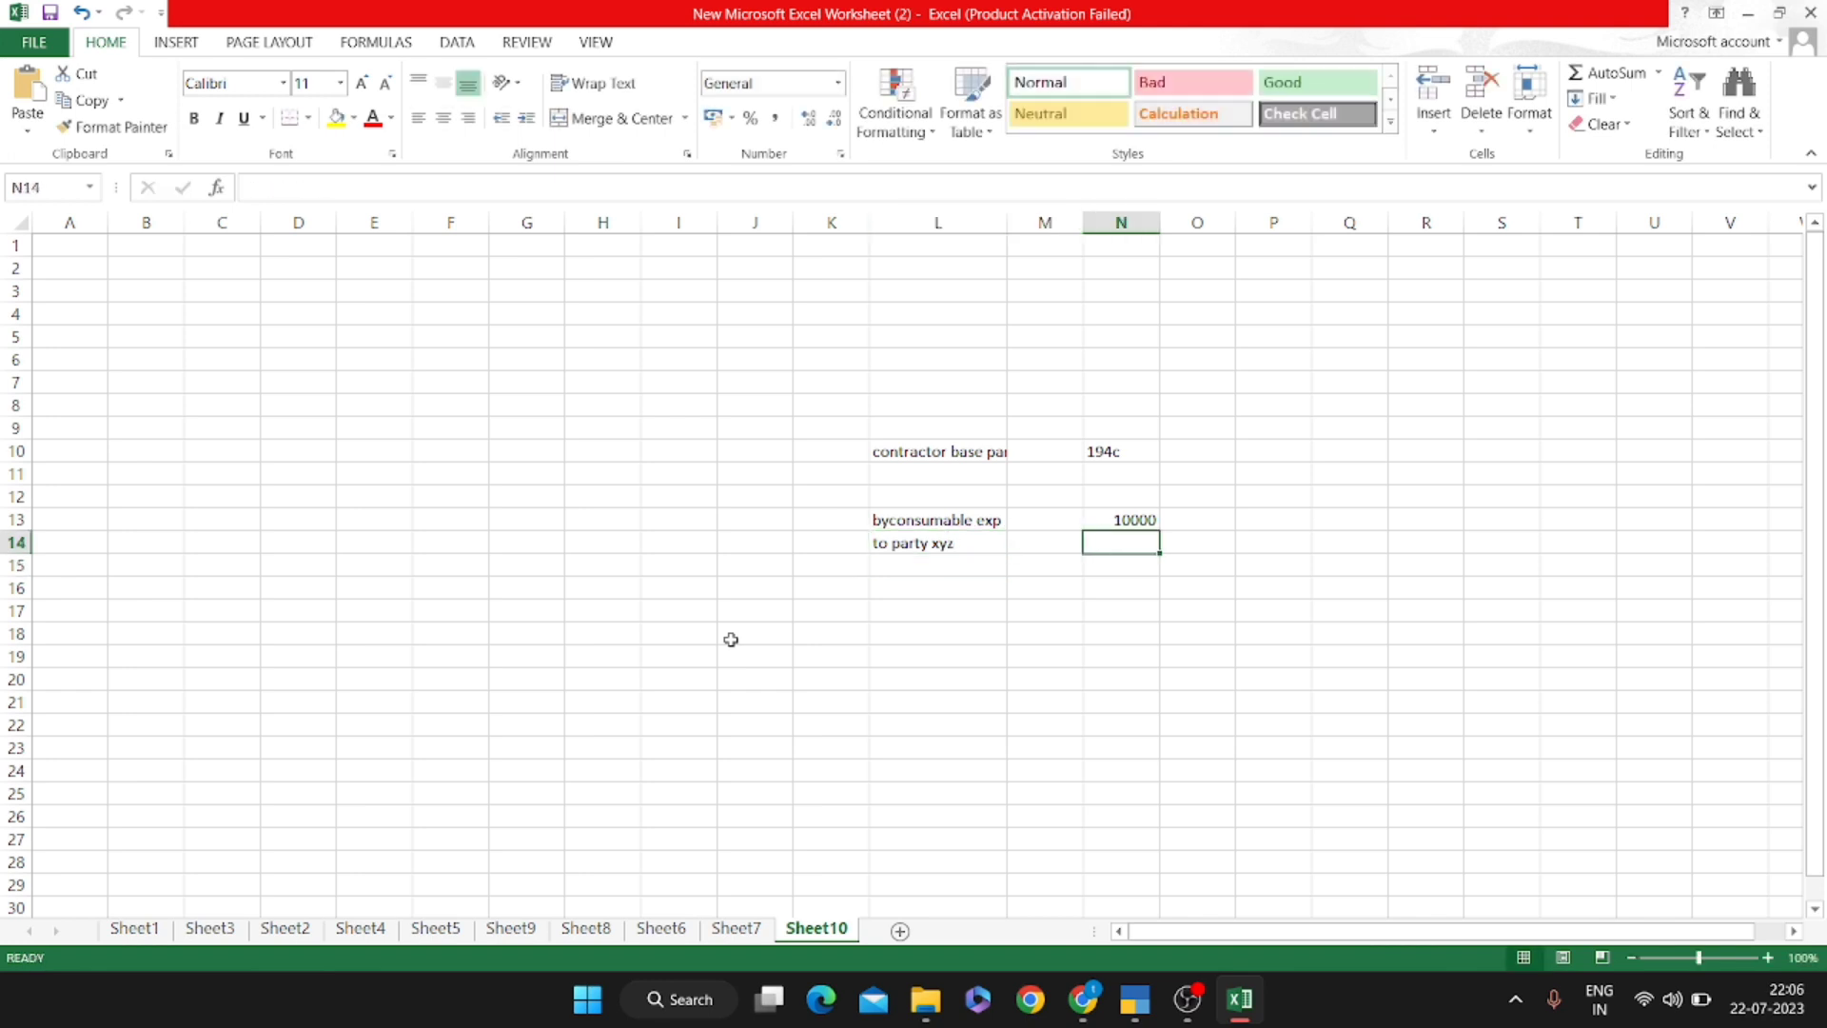
{"action": "type", "text": "10000"}
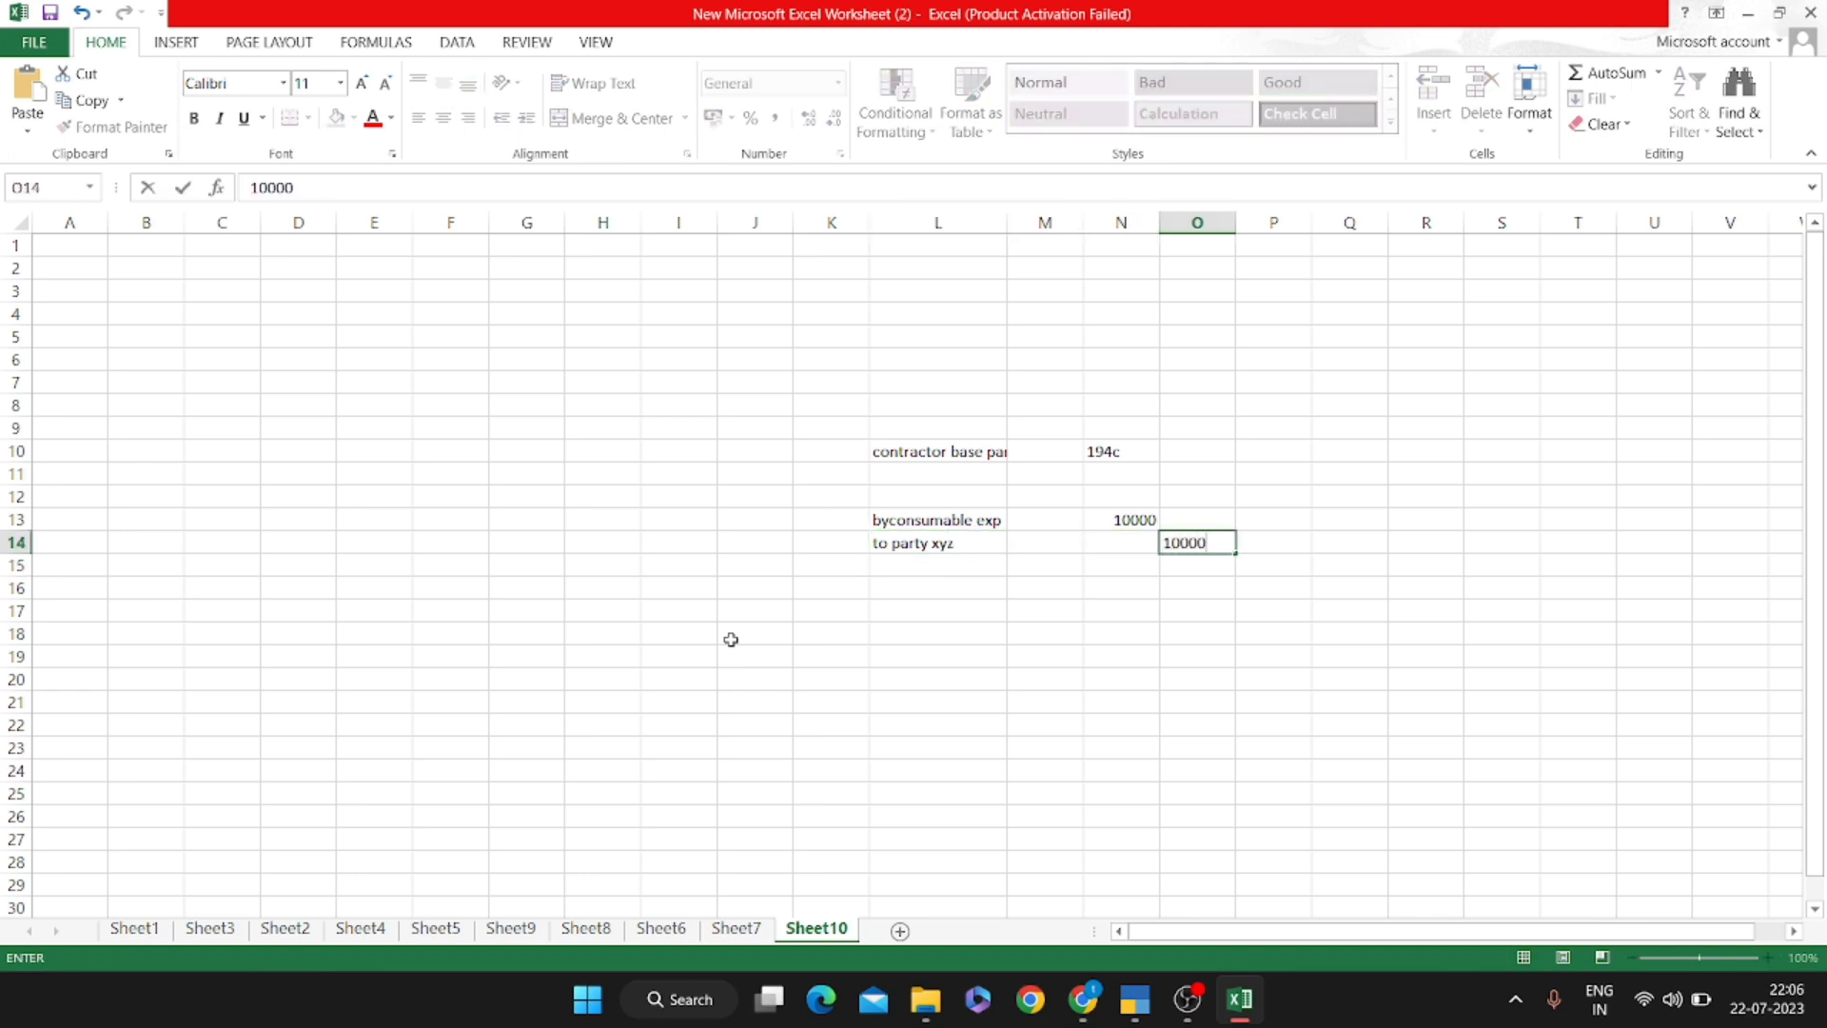
{"action": "key", "text": "Return"}
Add the 'by party' debit of 1000 in N16
{"action": "key", "text": "Right"}
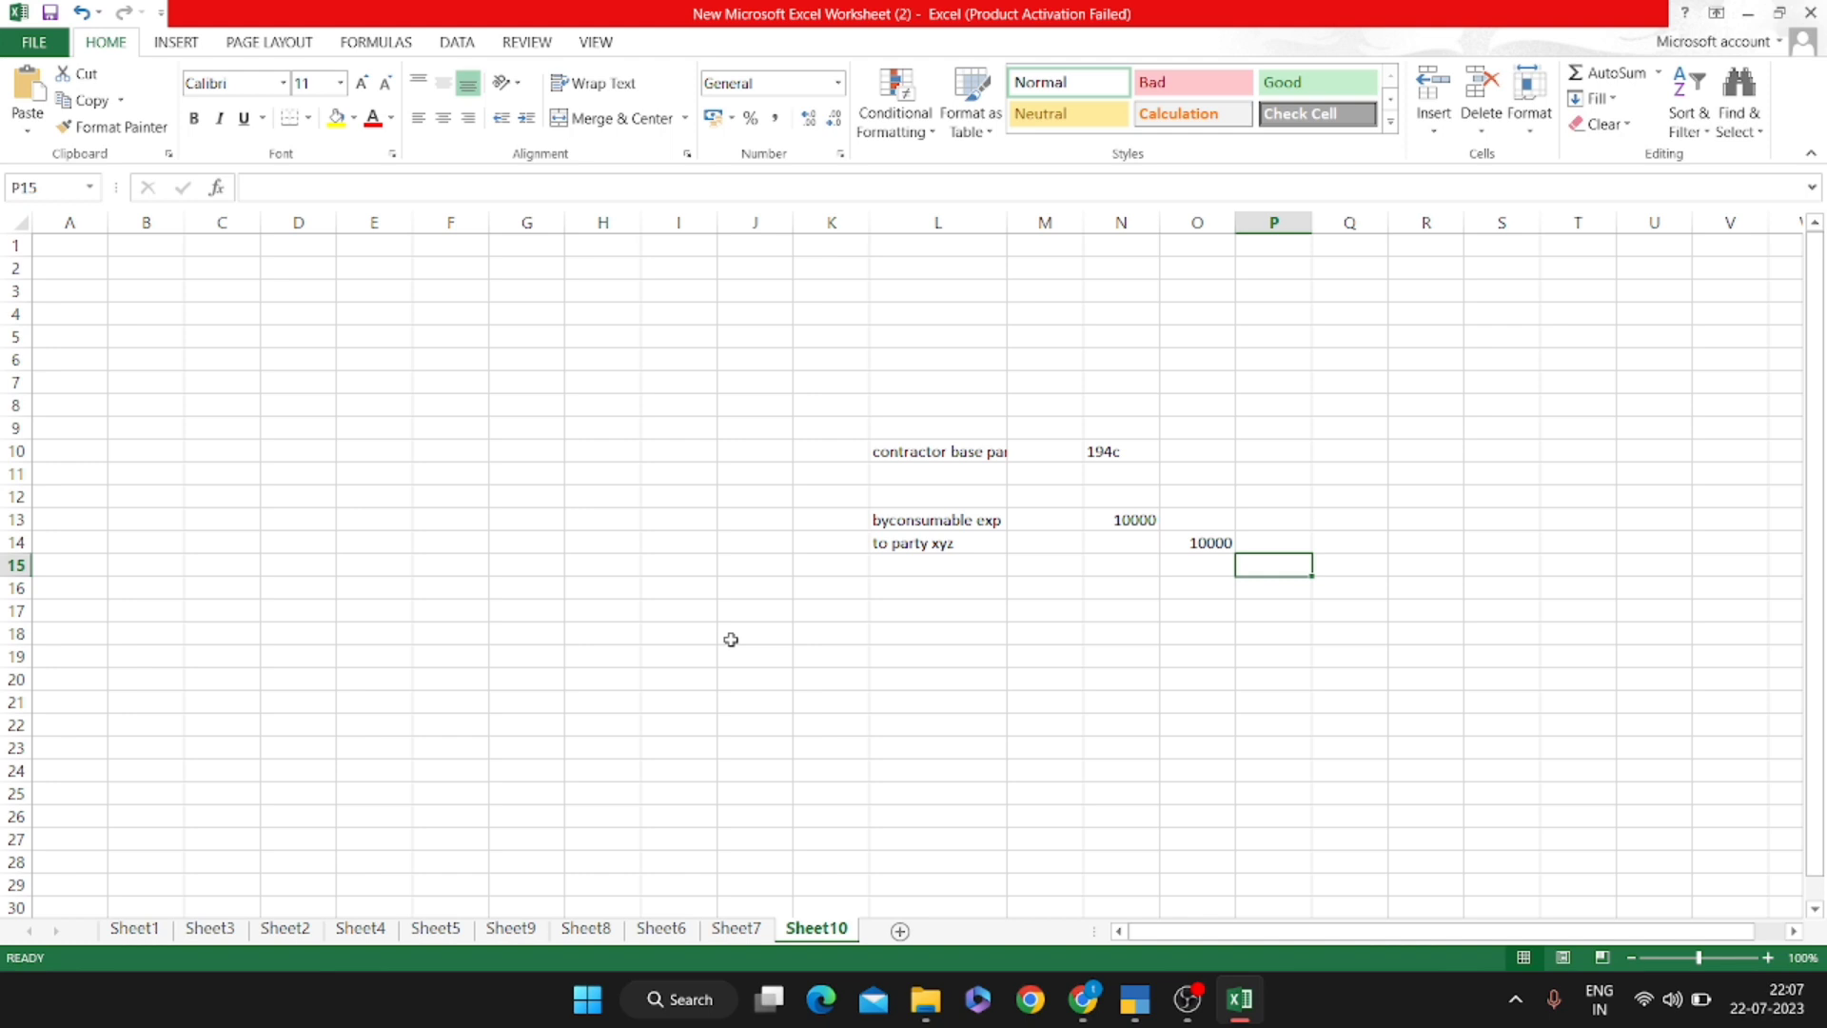
{"action": "key", "text": "Left"}
{"action": "key", "text": "Left"}
{"action": "key", "text": "Left"}
{"action": "key", "text": "Left"}
{"action": "key", "text": "Left"}
{"action": "key", "text": "Down"}
{"action": "key", "text": "Right"}
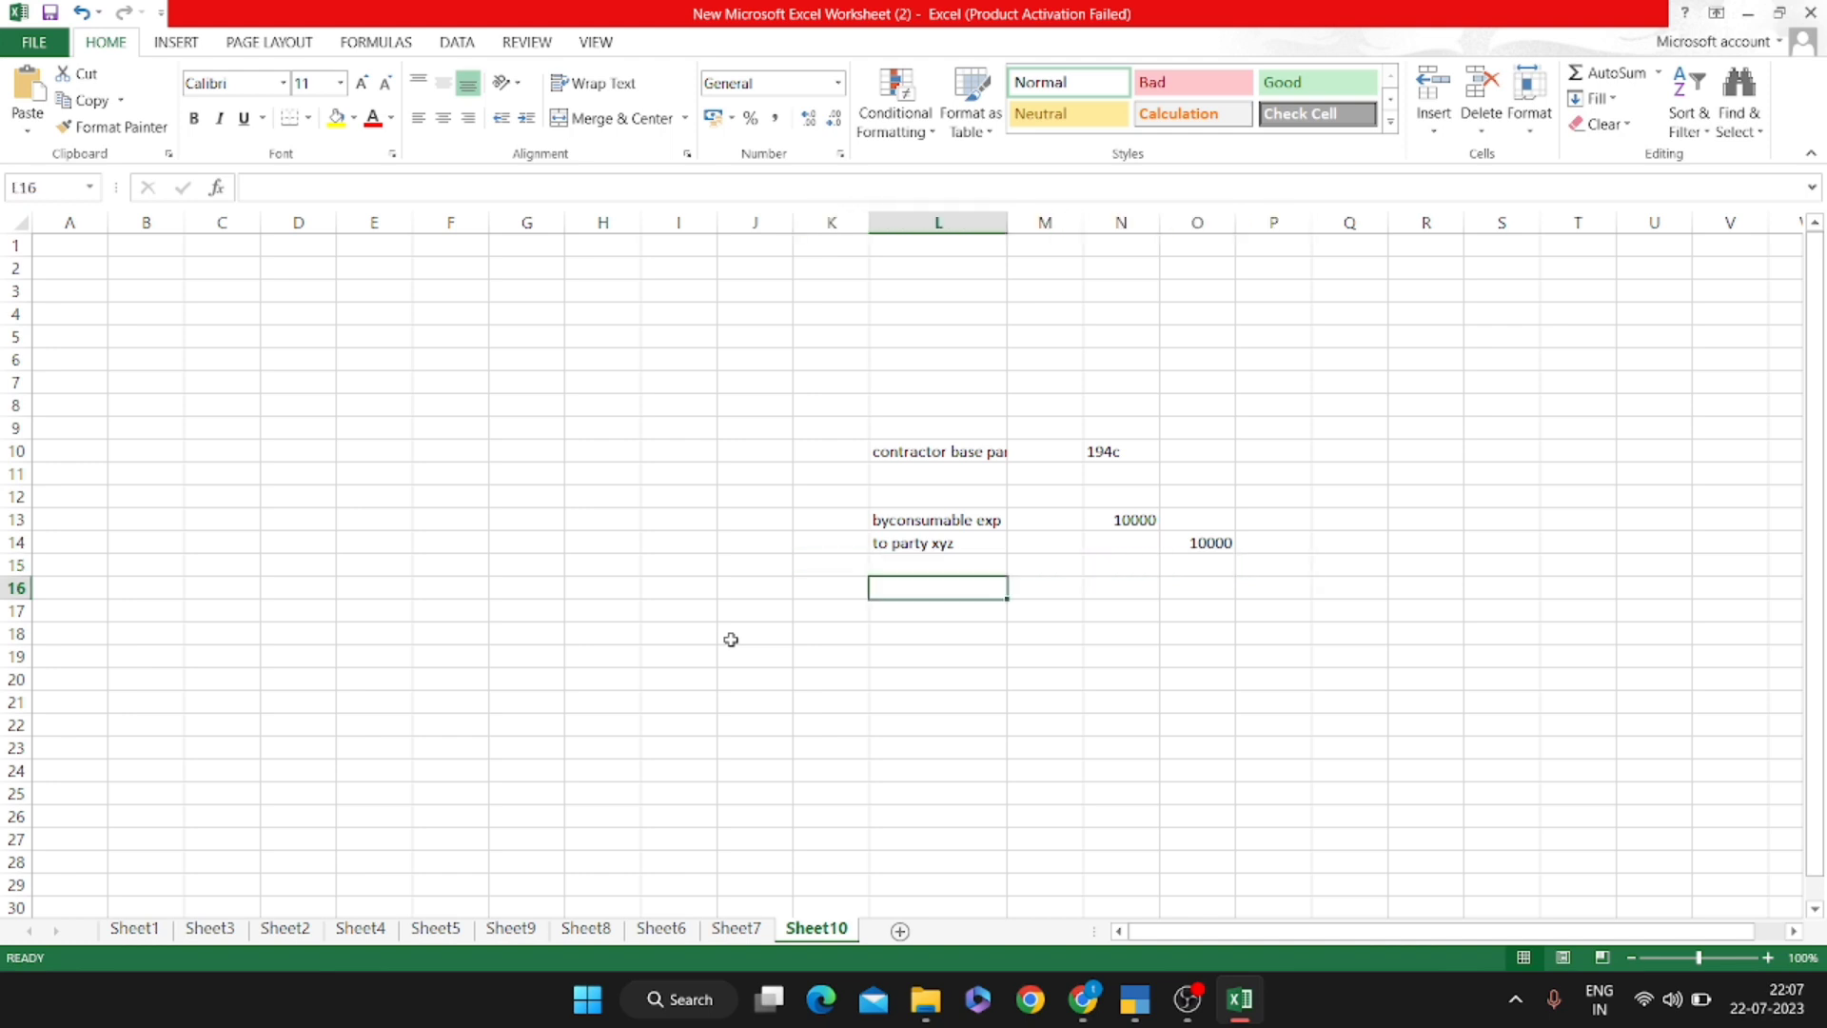
{"action": "type", "text": "by psrt"}
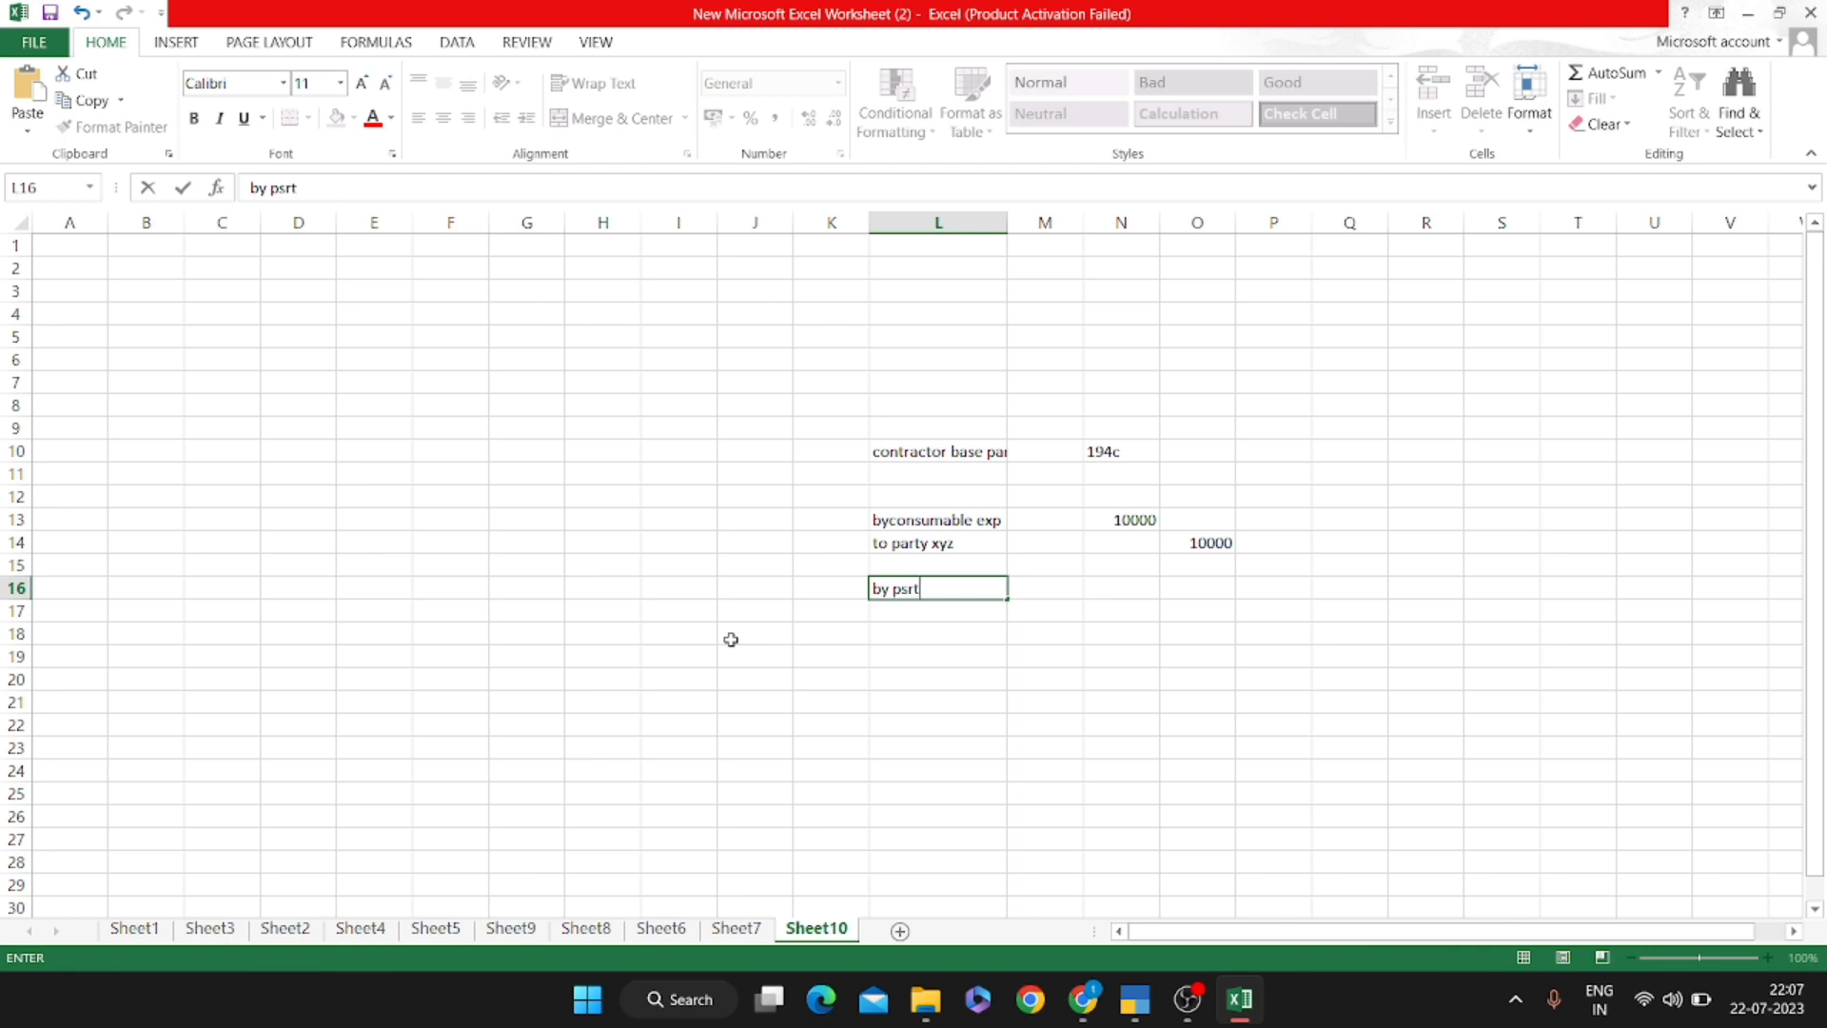
{"action": "key", "text": "Escape"}
{"action": "type", "text": "by psrty"}
{"action": "key", "text": "BackSpace"}
{"action": "key", "text": "BackSpace"}
{"action": "key", "text": "BackSpace"}
{"action": "key", "text": "BackSpace"}
{"action": "type", "text": "arty"}
{"action": "key", "text": "Return"}
{"action": "key", "text": "Up"}
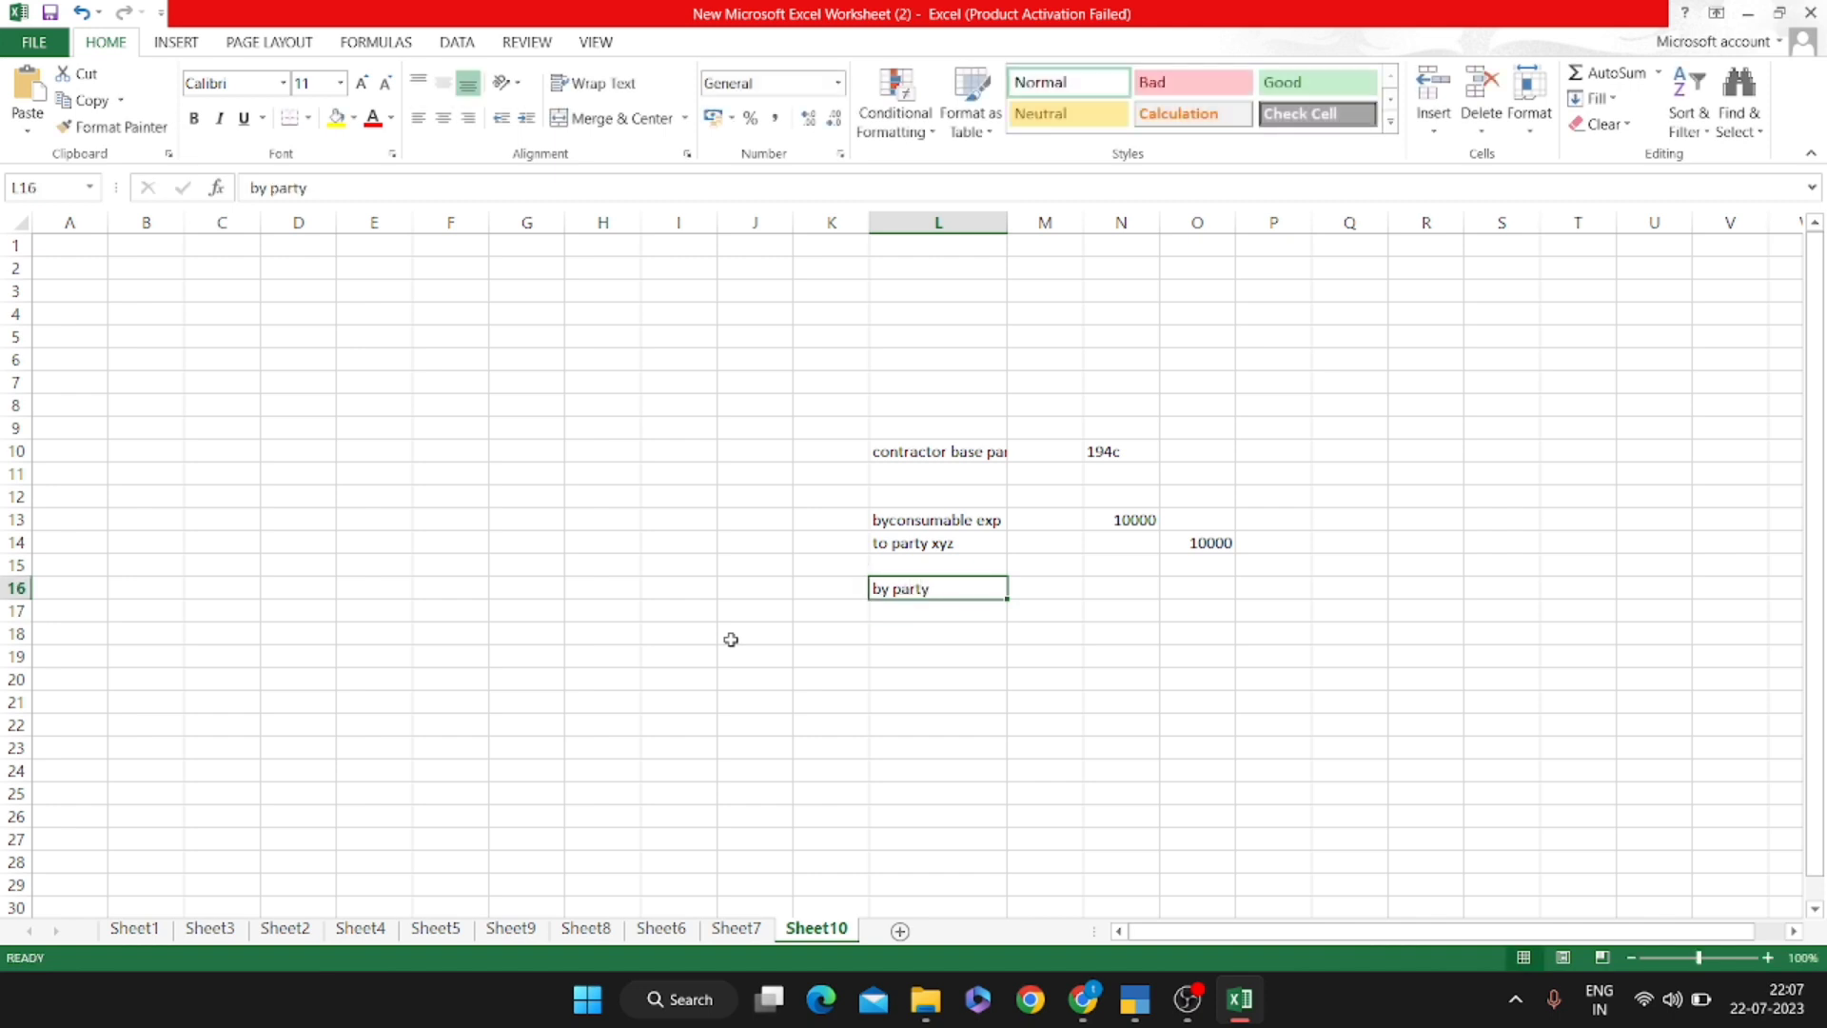
{"action": "key", "text": "Right"}
{"action": "key", "text": "Right"}
{"action": "type", "text": "1000"}
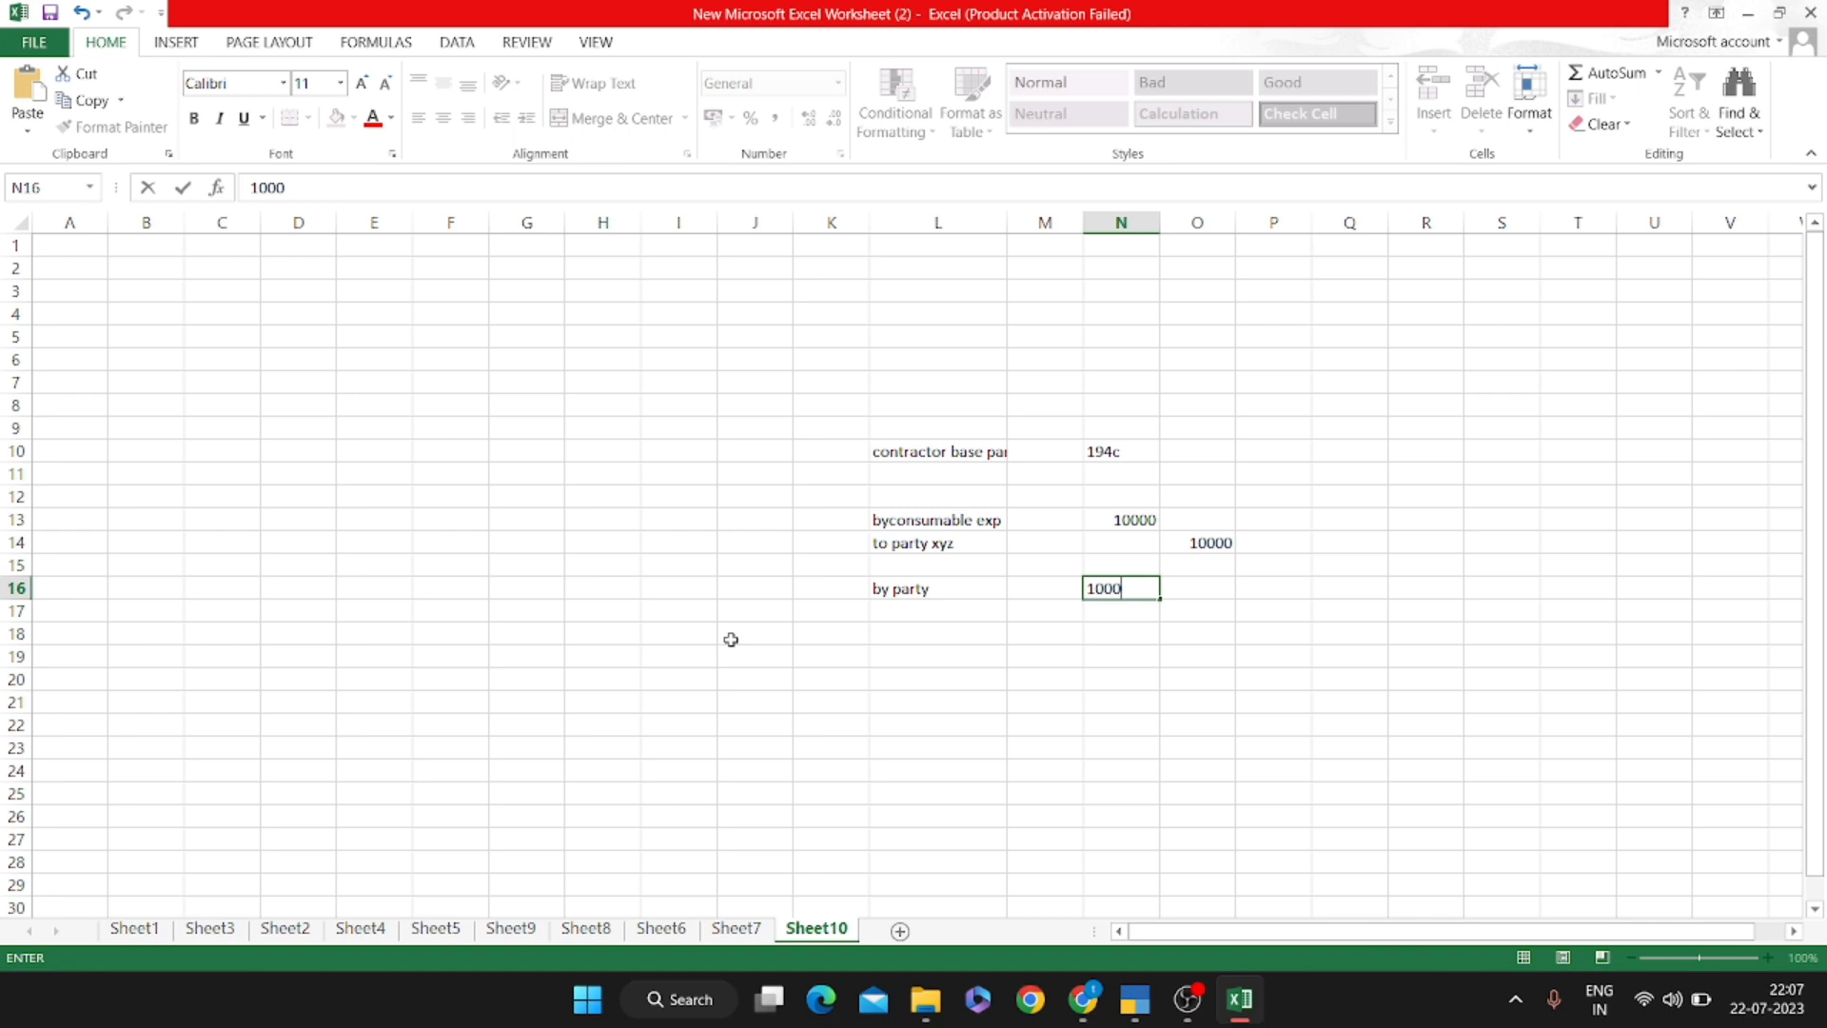
{"action": "key", "text": "Return"}
Add the 'to tds' credit of 1000 in O17
{"action": "key", "text": "Left"}
{"action": "key", "text": "Left"}
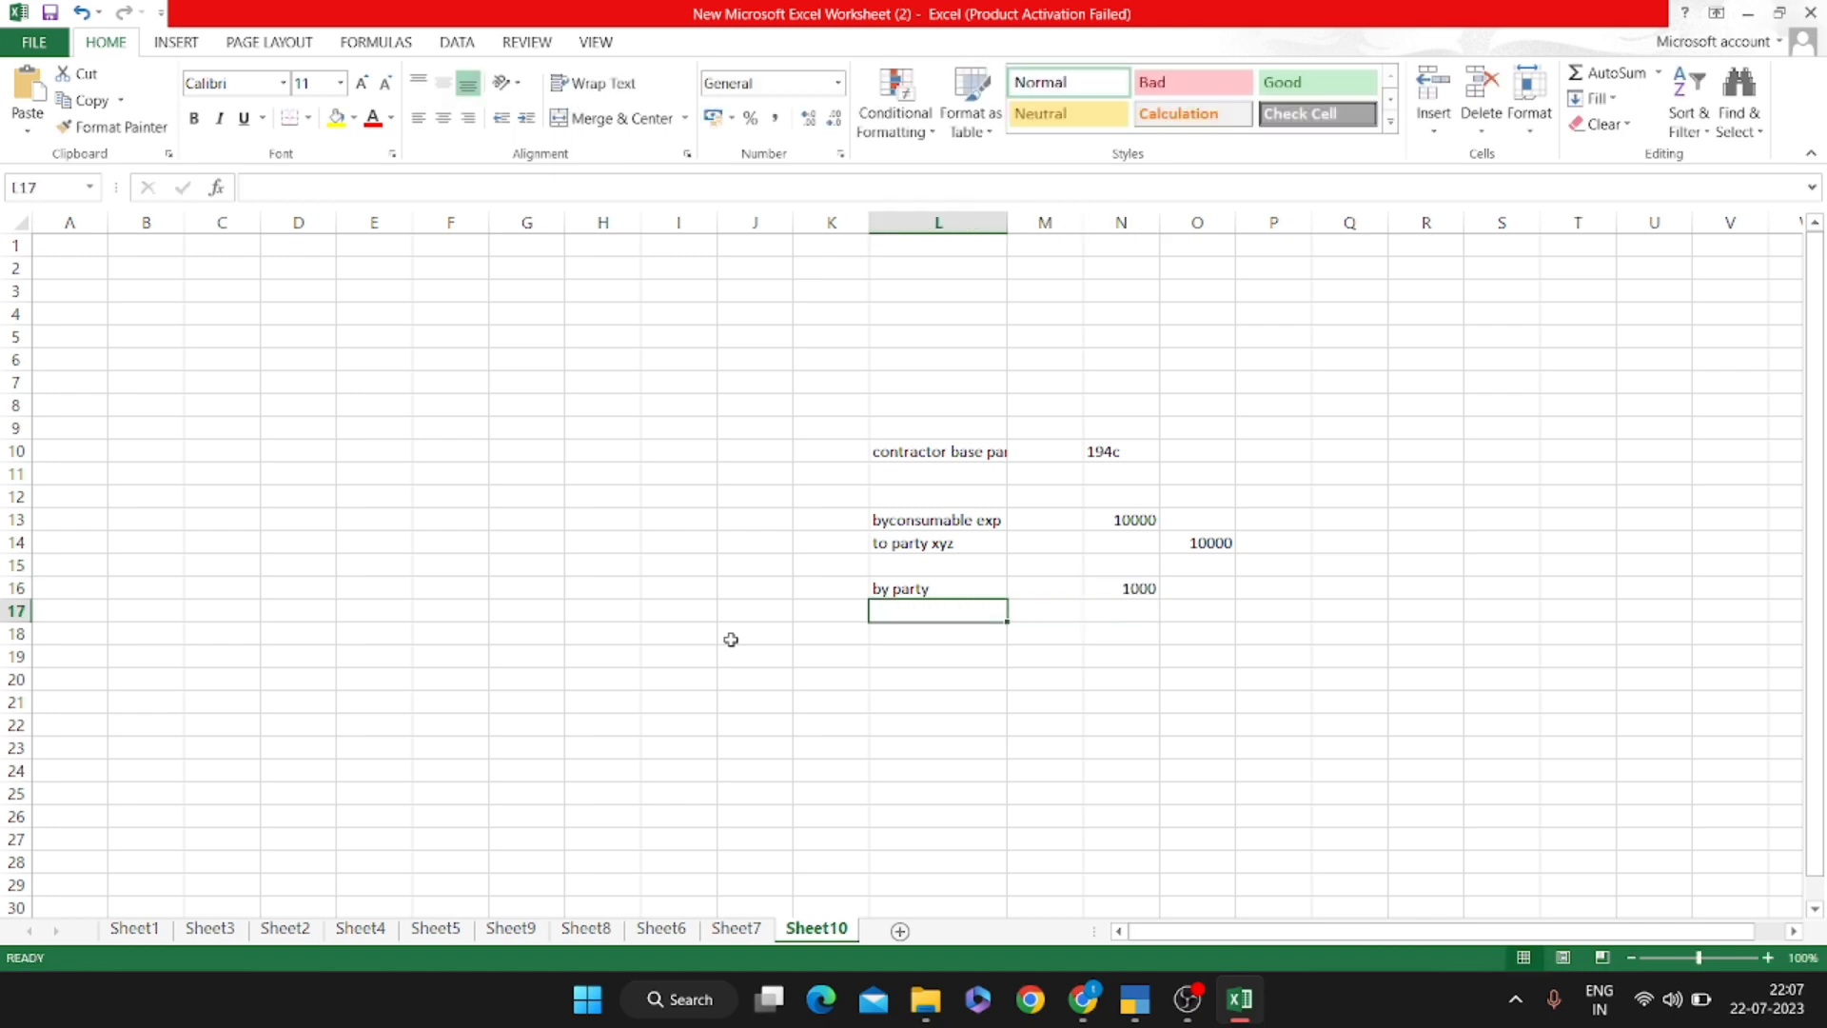
{"action": "type", "text": "to tds"}
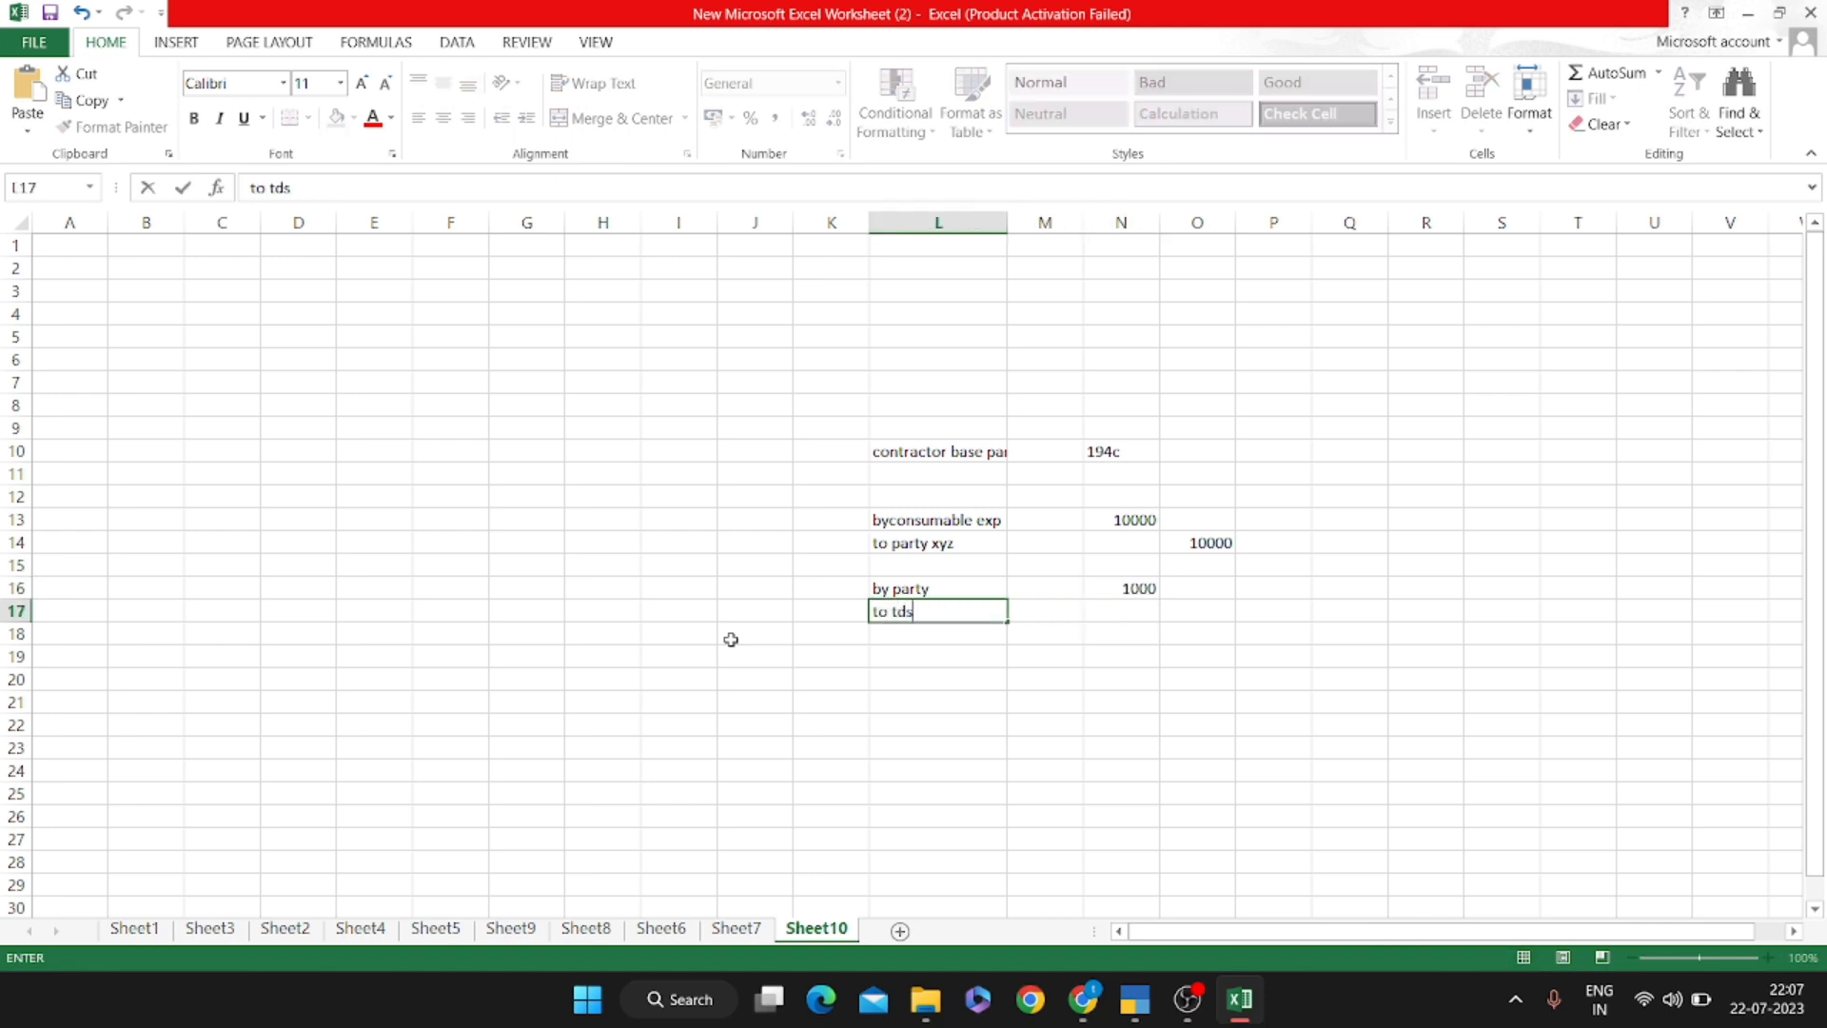
{"action": "key", "text": "Return"}
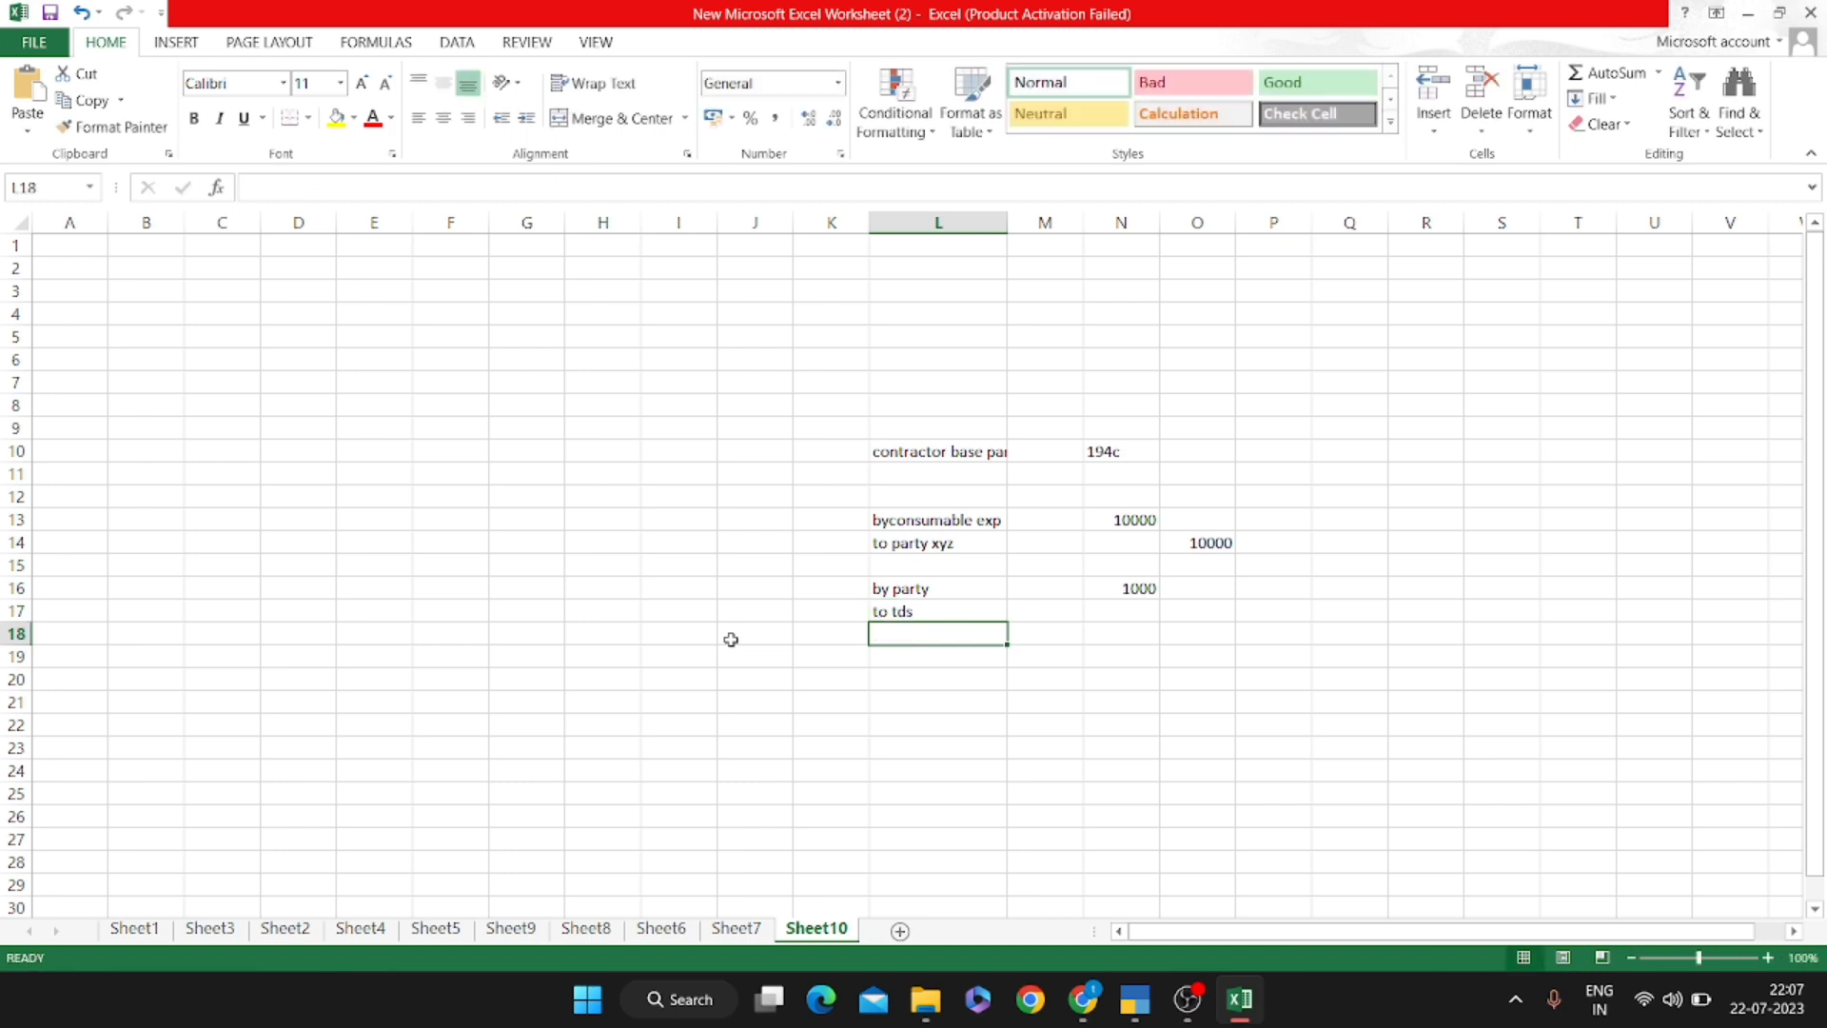
{"action": "key", "text": "Up"}
{"action": "key", "text": "Right"}
{"action": "key", "text": "Right"}
{"action": "key", "text": "Right"}
{"action": "type", "text": "10000"}
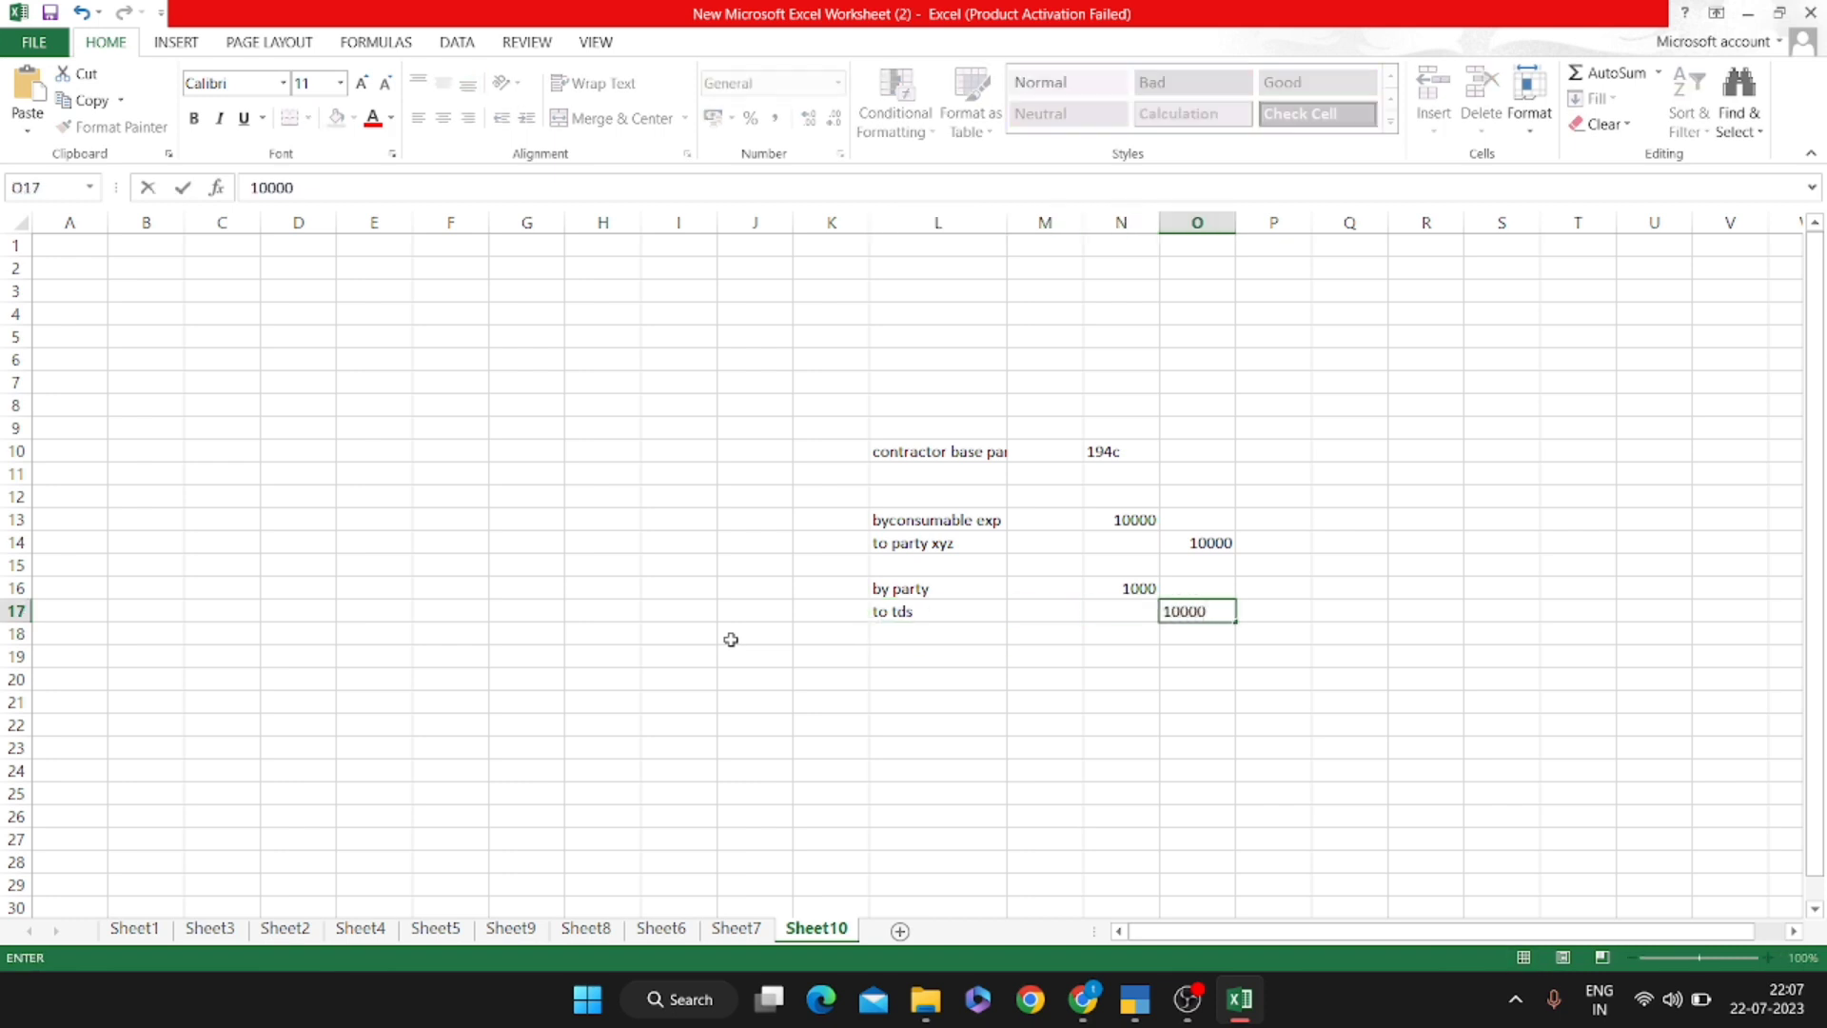
{"action": "key", "text": "BackSpace"}
{"action": "key", "text": "Return"}
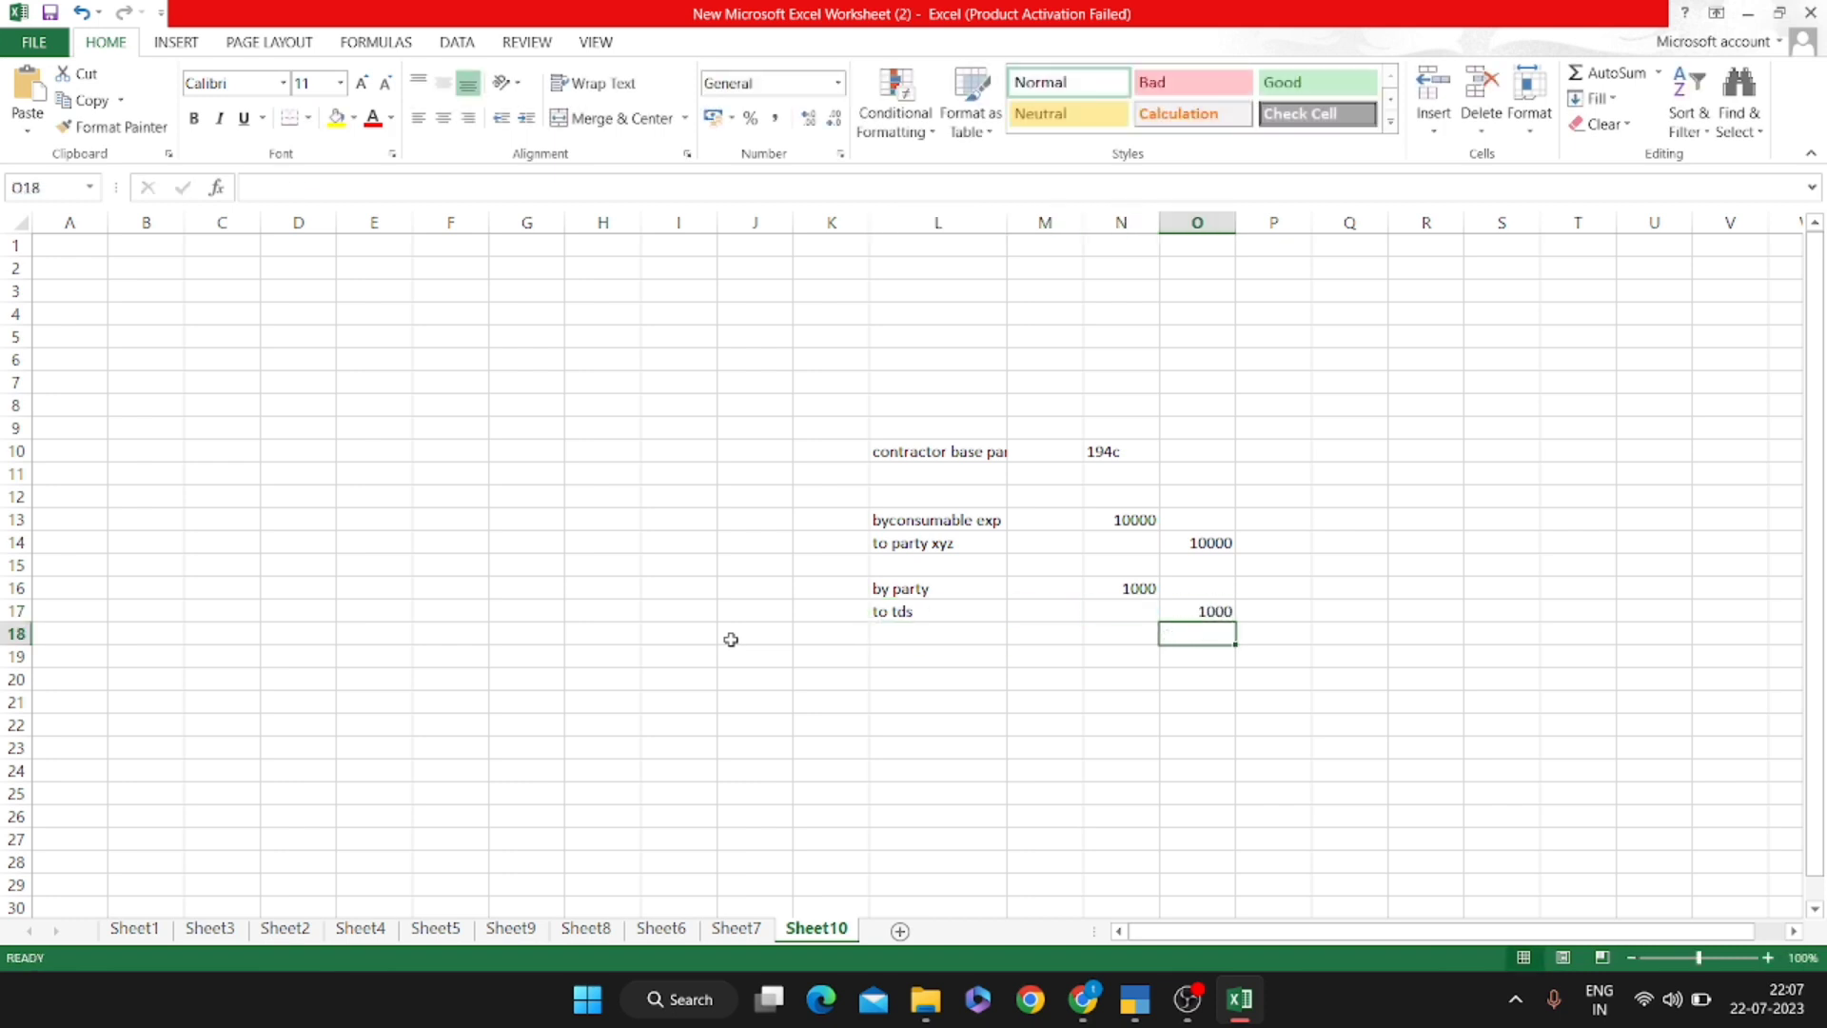
{"action": "key", "text": "alt+Tab"}
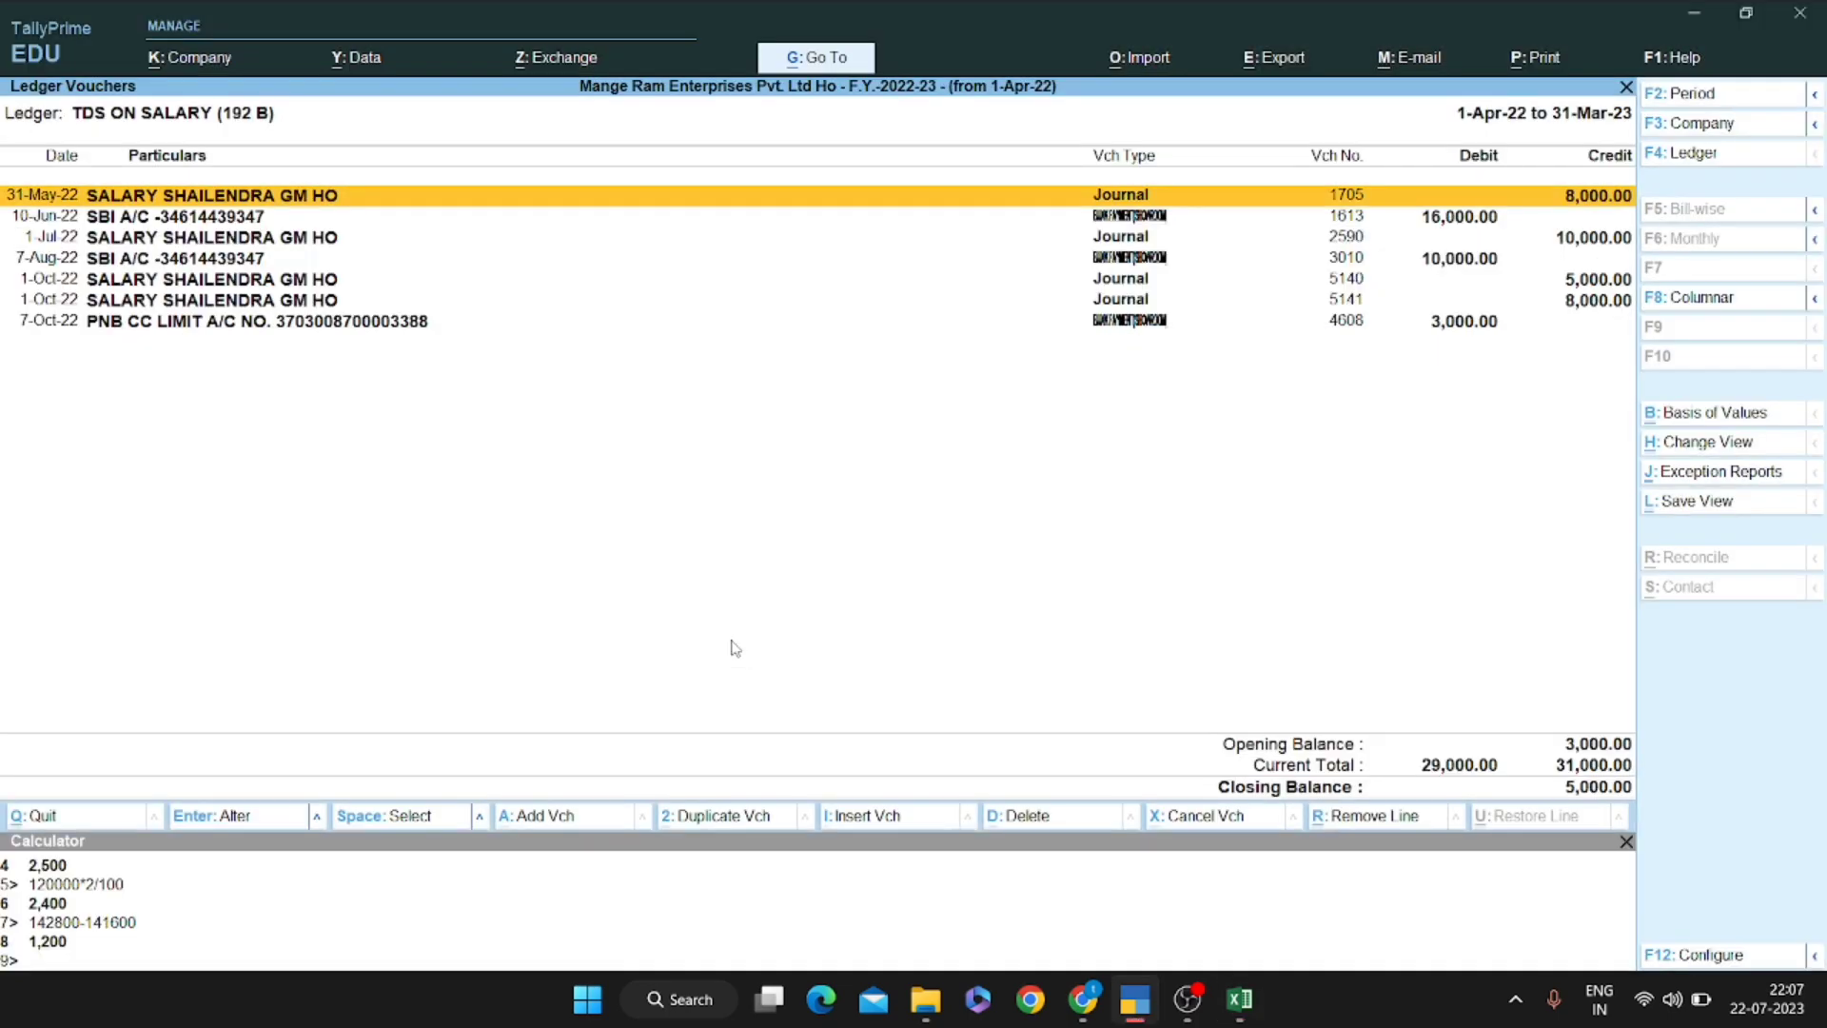
Switch the ledger view to the AUTOFIXERS ledger
{"action": "key", "text": "F4"}
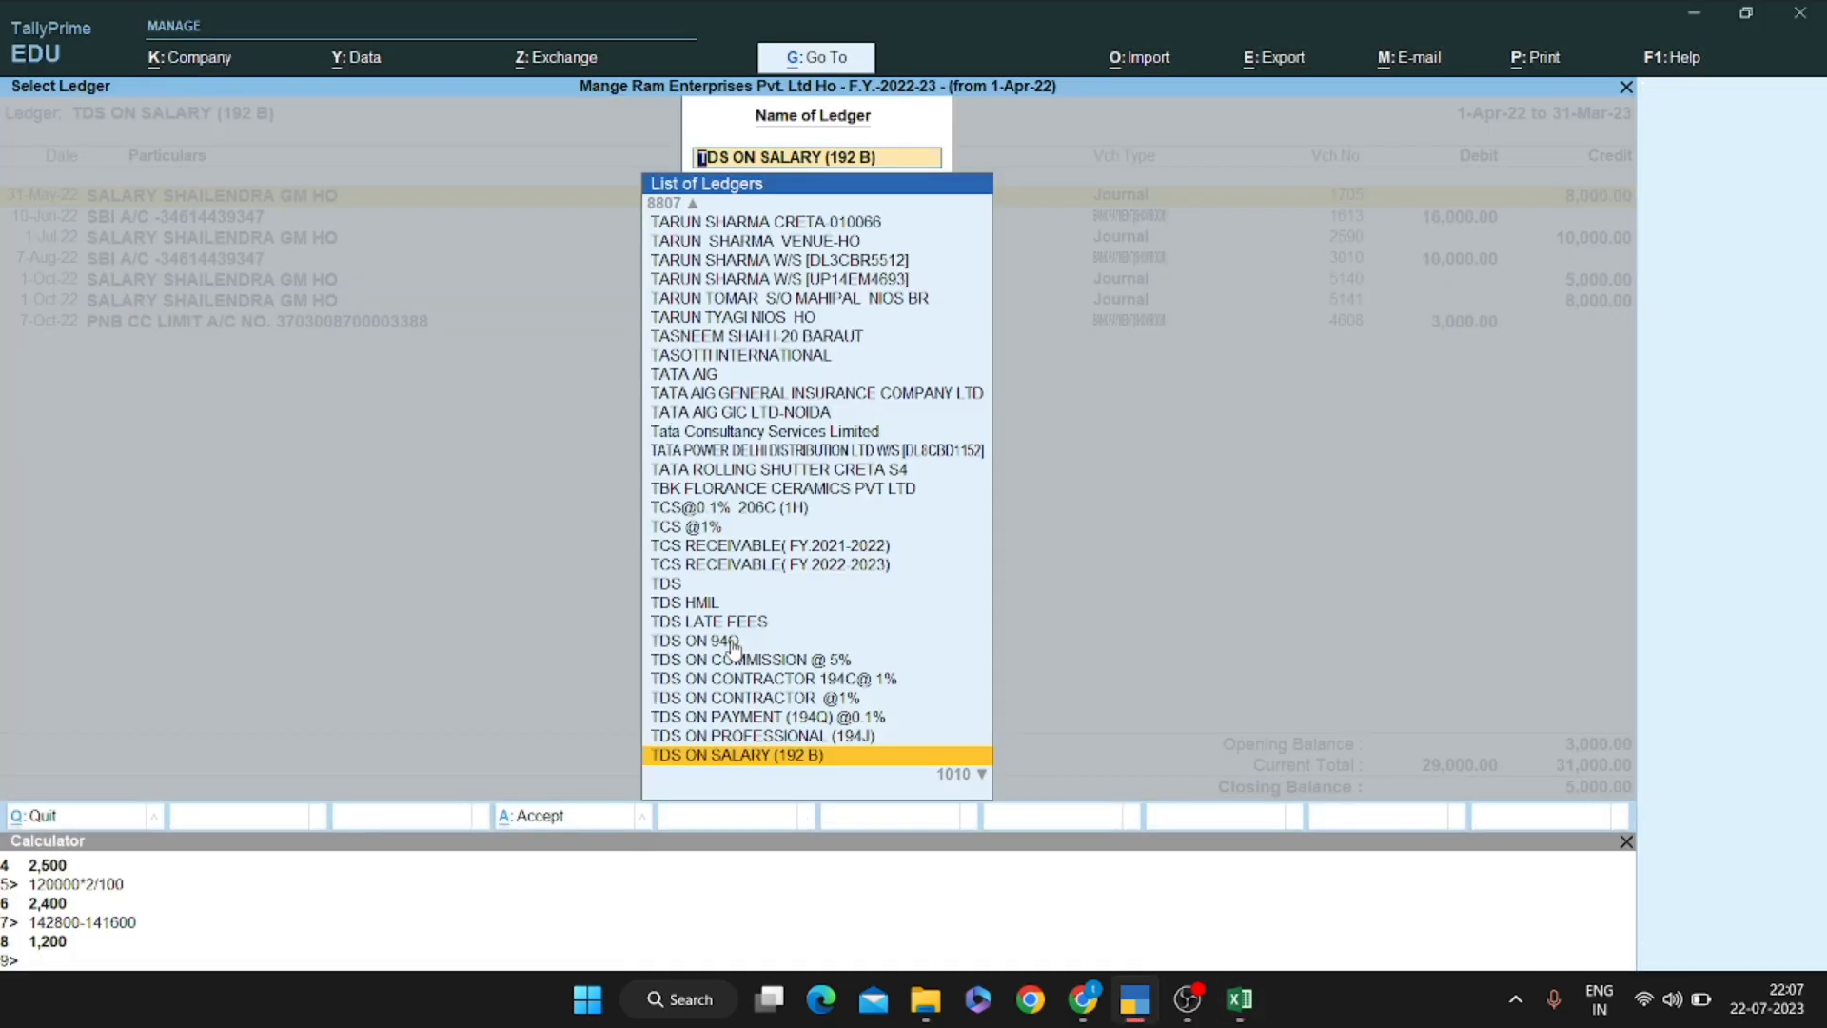
{"action": "type", "text": "Aauto"}
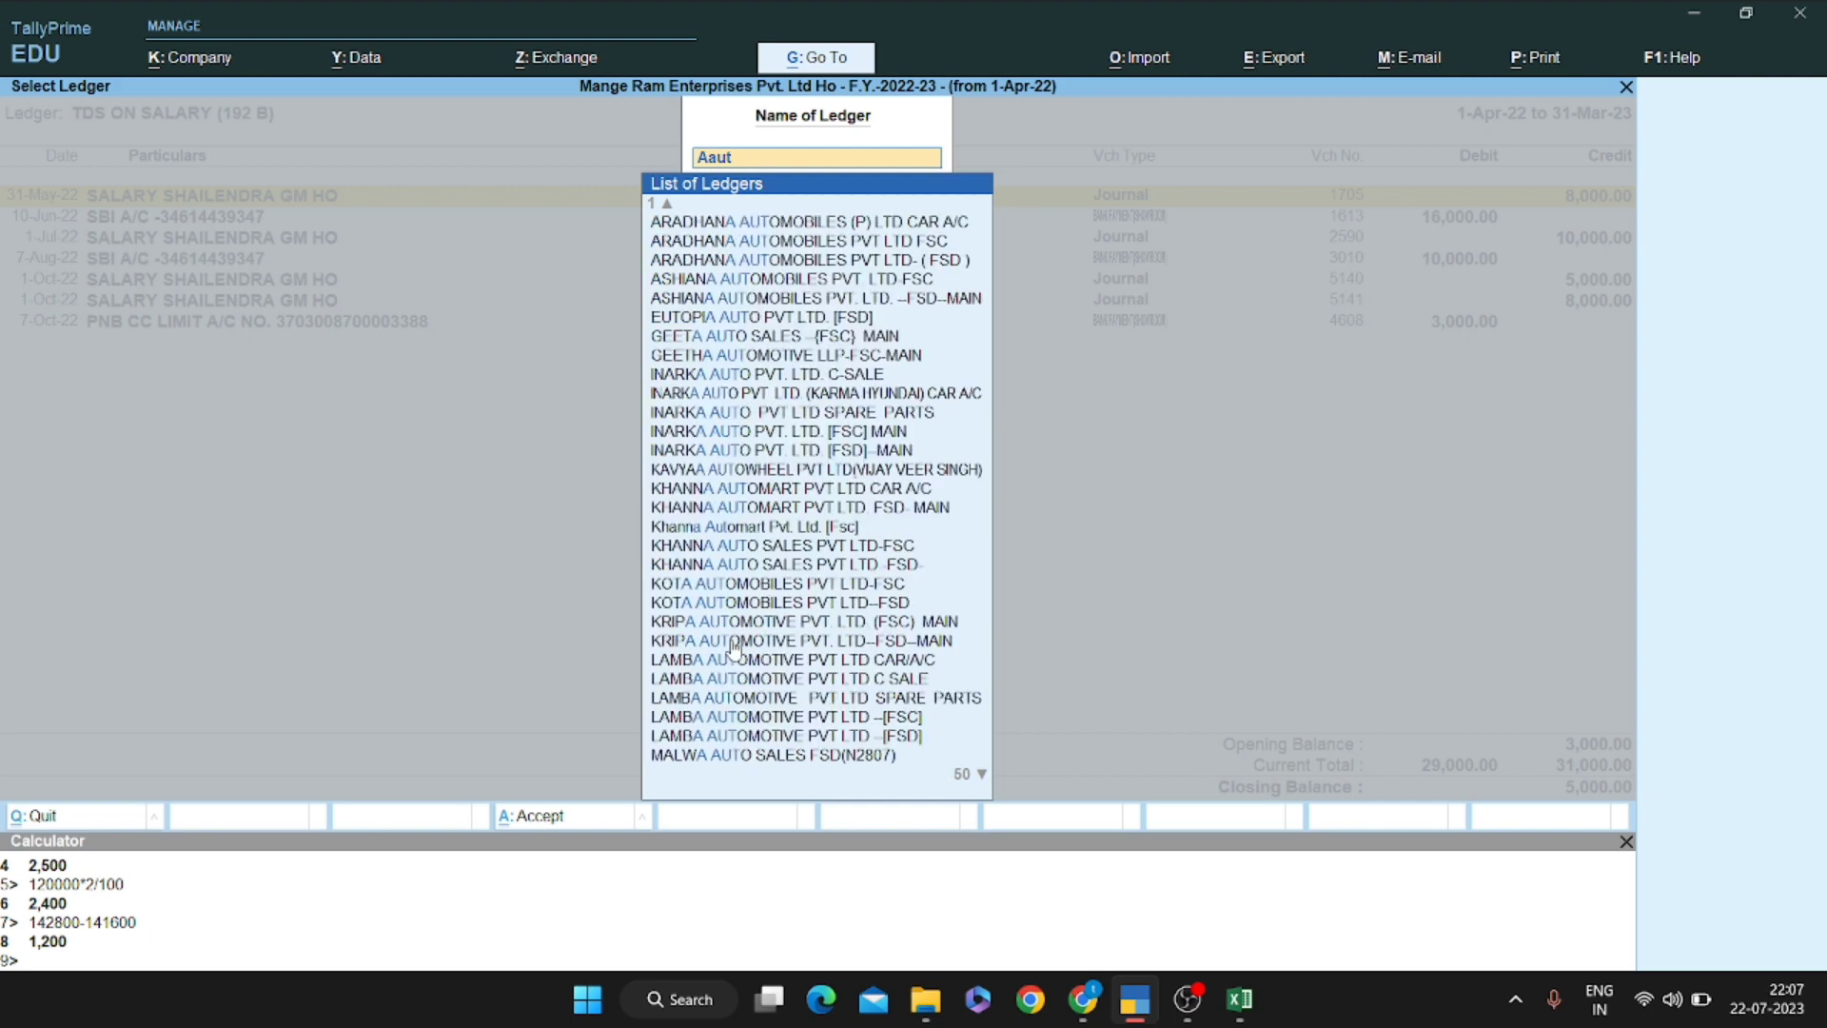
{"action": "key", "text": "BackSpace"}
{"action": "key", "text": "BackSpace"}
{"action": "key", "text": "BackSpace"}
{"action": "key", "text": "BackSpace"}
{"action": "key", "text": "BackSpace"}
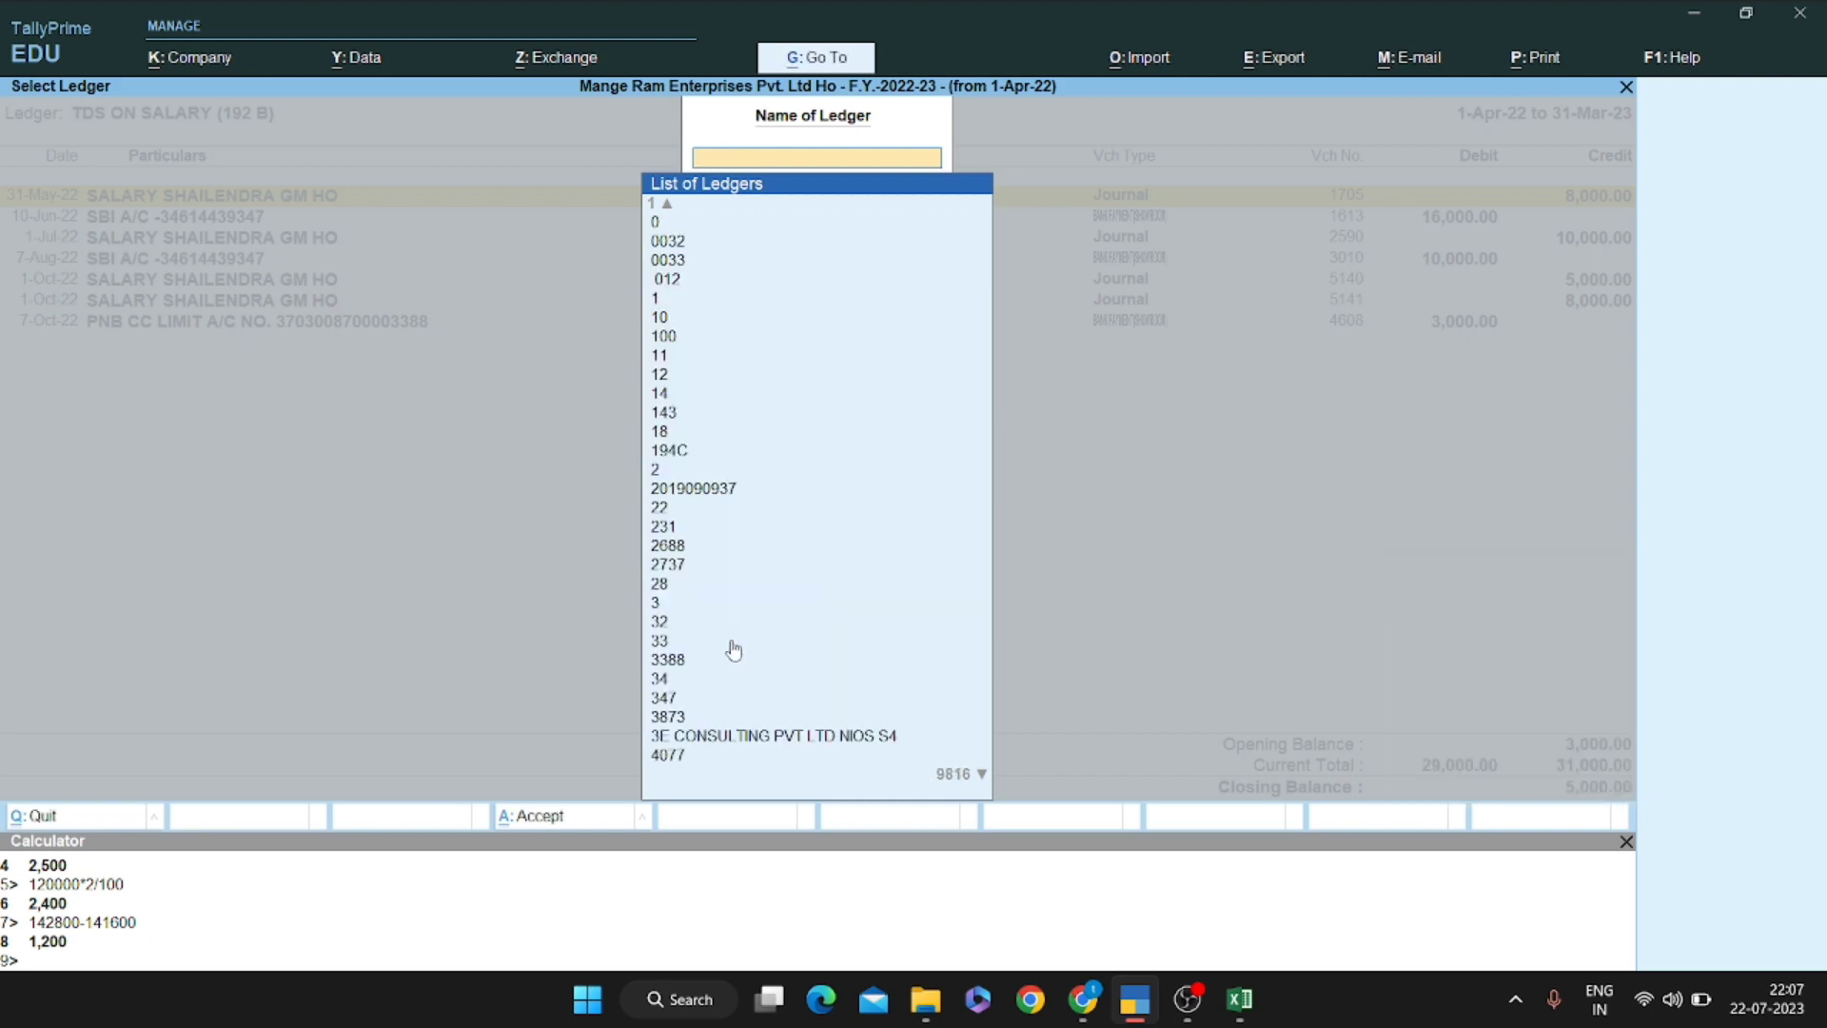
{"action": "type", "text": "autof"}
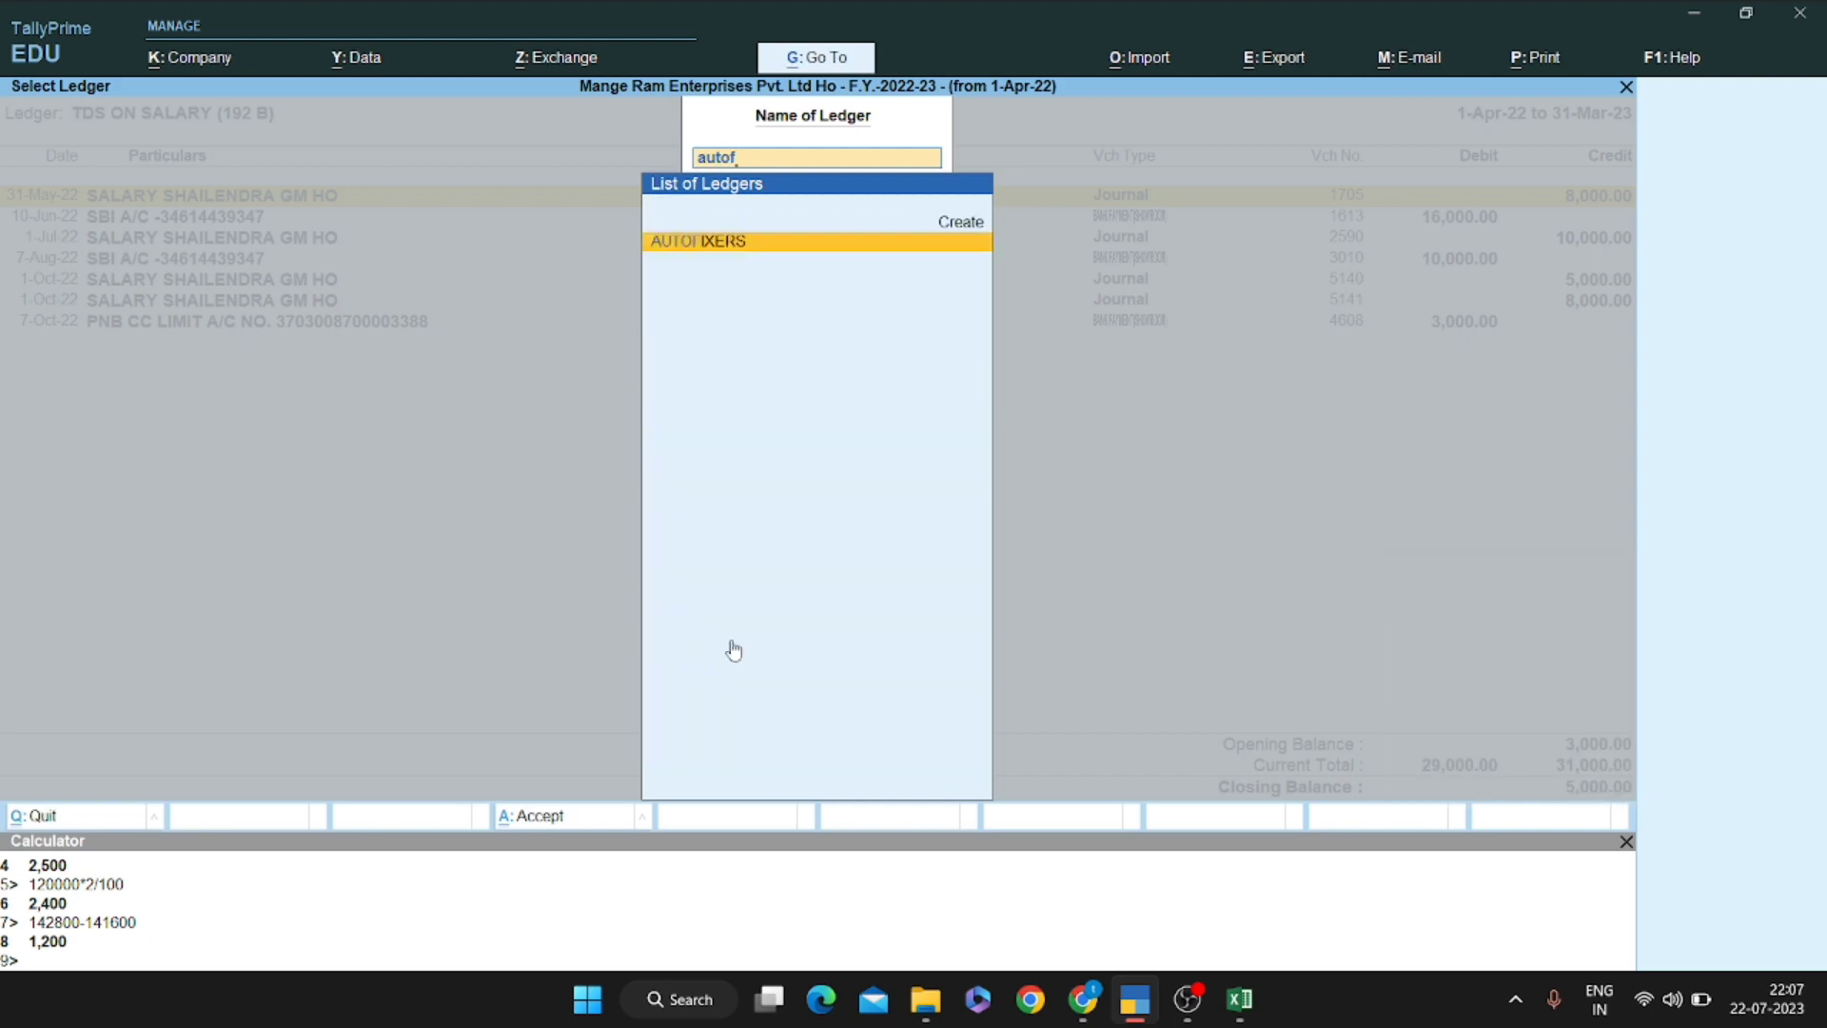
{"action": "key", "text": "Return"}
{"action": "key", "text": "F2"}
{"action": "key", "text": "Escape"}
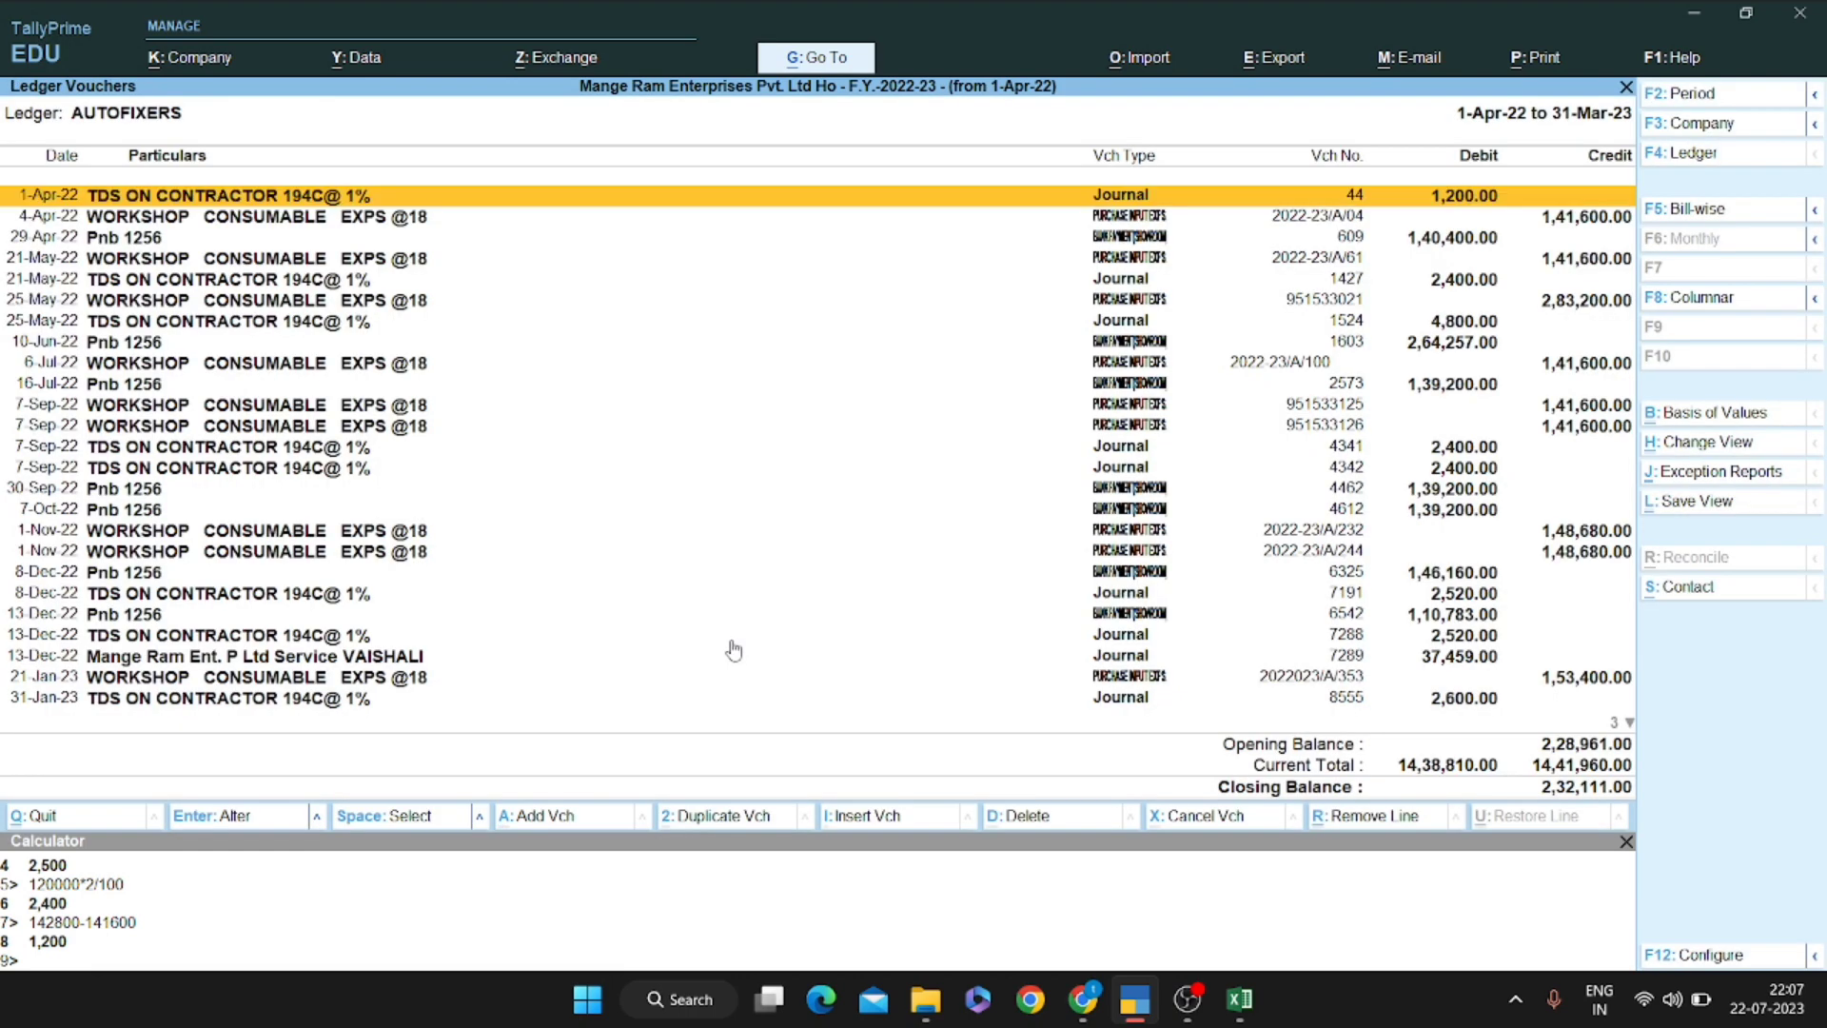
Remove entries from 21-May-22 onward and bring up voucher modes for the 4-Apr-22 purchase
{"action": "key", "text": "Down"}
{"action": "key", "text": "Down"}
{"action": "key", "text": "Down"}
{"action": "key", "text": "shift+Down"}
{"action": "key", "text": "shift+Down"}
{"action": "key", "text": "shift+Down"}
{"action": "key", "text": "shift+Down"}
{"action": "key", "text": "shift+Down"}
{"action": "key", "text": "shift+Down"}
{"action": "key", "text": "shift+Down"}
{"action": "key", "text": "shift+Down"}
{"action": "key", "text": "shift+Down"}
{"action": "key", "text": "shift+Down"}
{"action": "key", "text": "shift+Down"}
{"action": "key", "text": "shift+Down"}
{"action": "key", "text": "shift+Down"}
{"action": "key", "text": "shift+Down"}
{"action": "key", "text": "shift+Down"}
{"action": "key", "text": "shift+Down"}
{"action": "key", "text": "shift+Down"}
{"action": "key", "text": "shift+Down"}
{"action": "key", "text": "shift+Down"}
{"action": "key", "text": "shift+Down"}
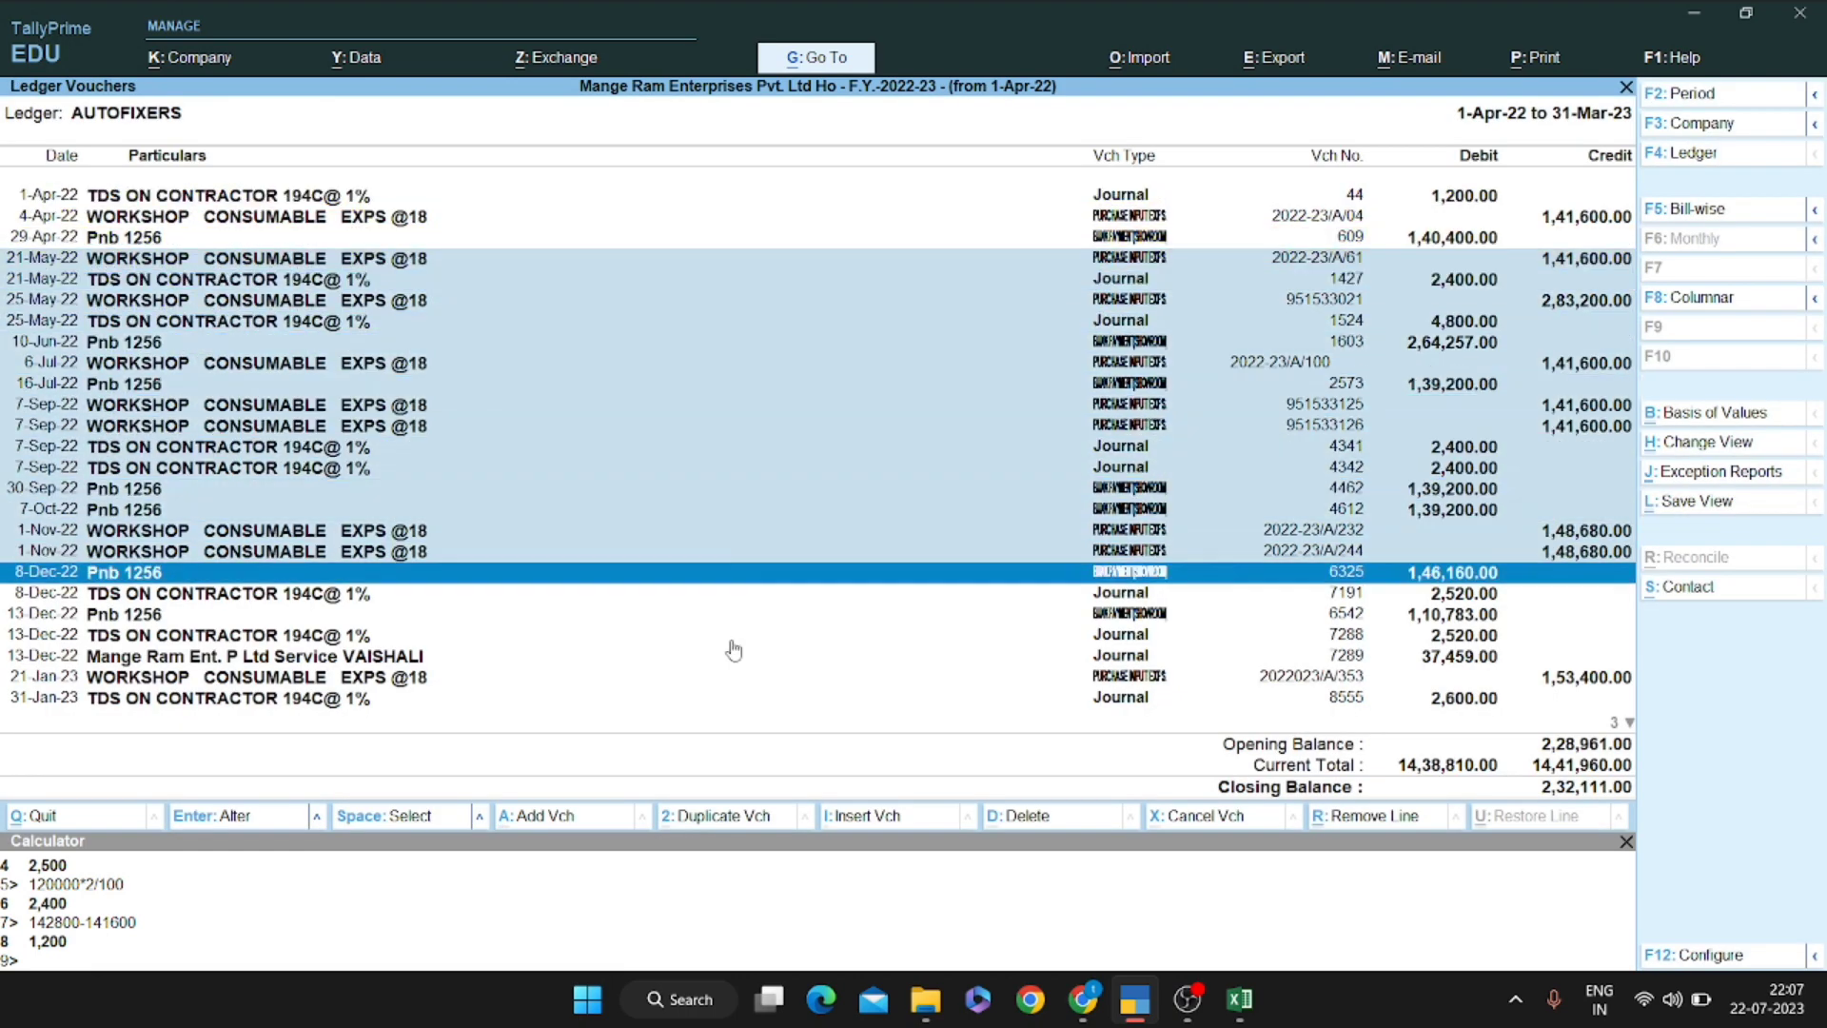
{"action": "key", "text": "alt+r"}
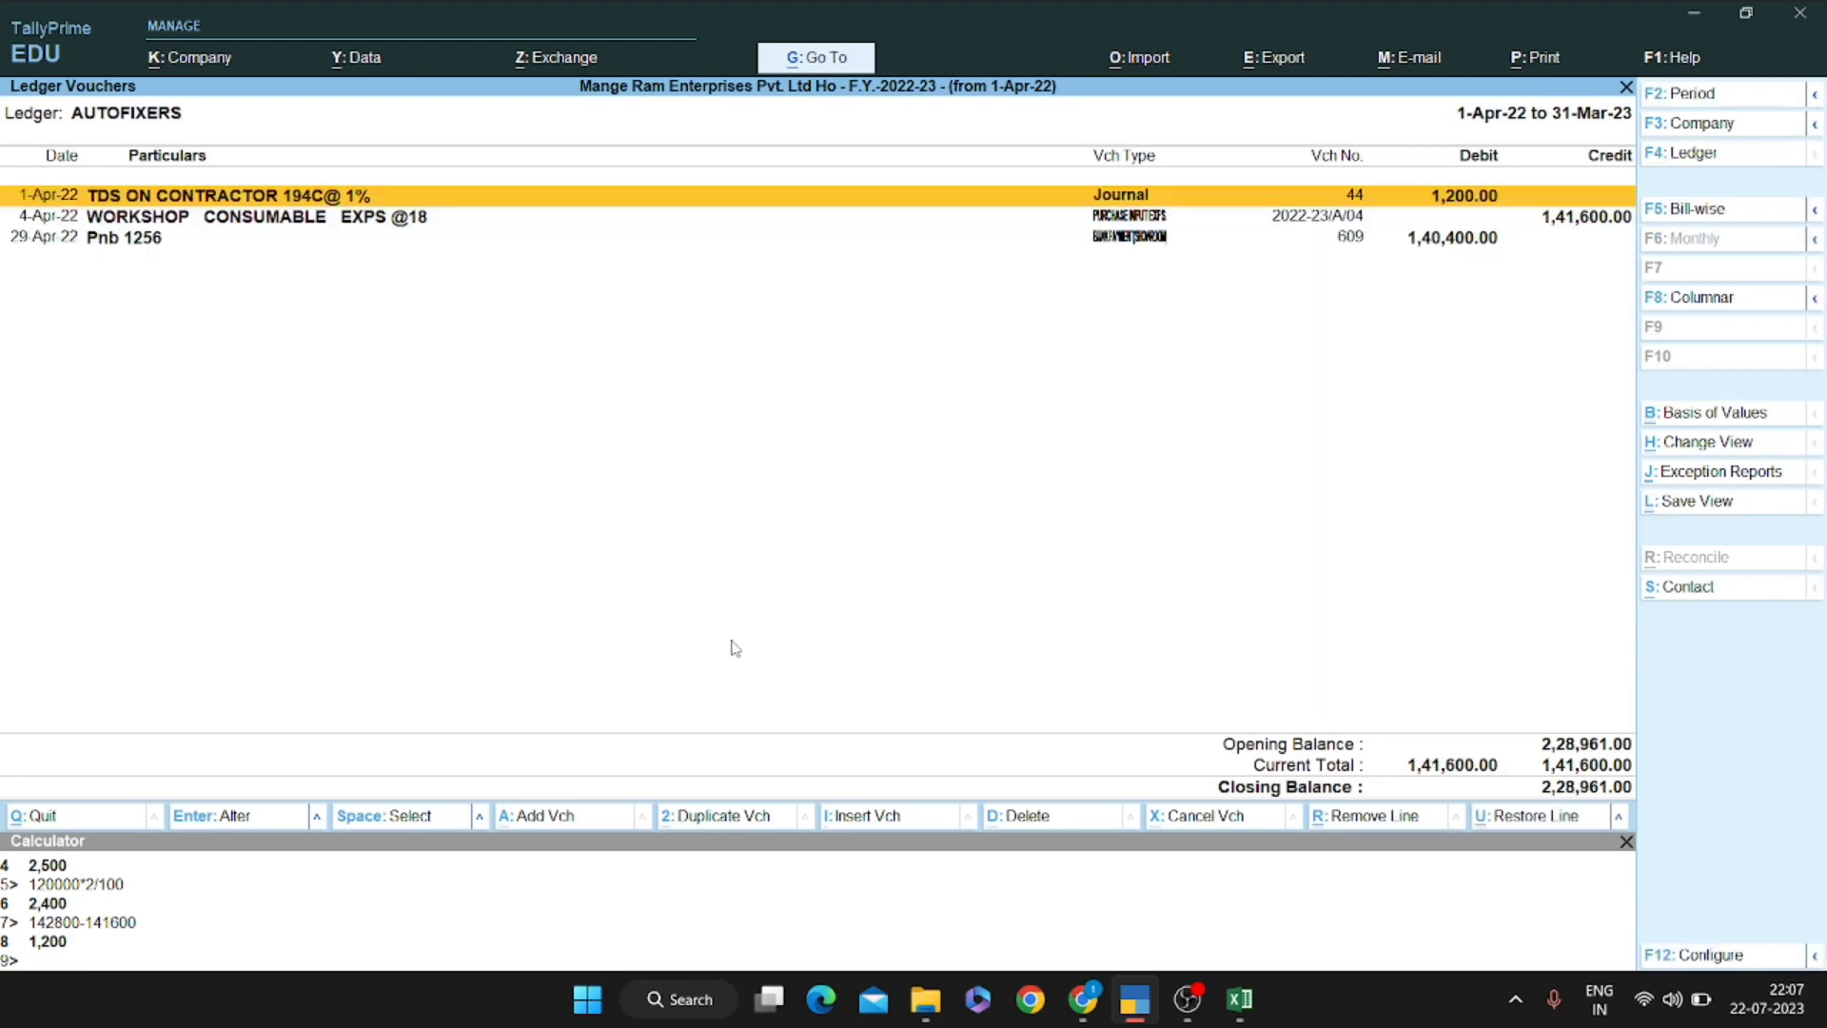
{"action": "key", "text": "Down"}
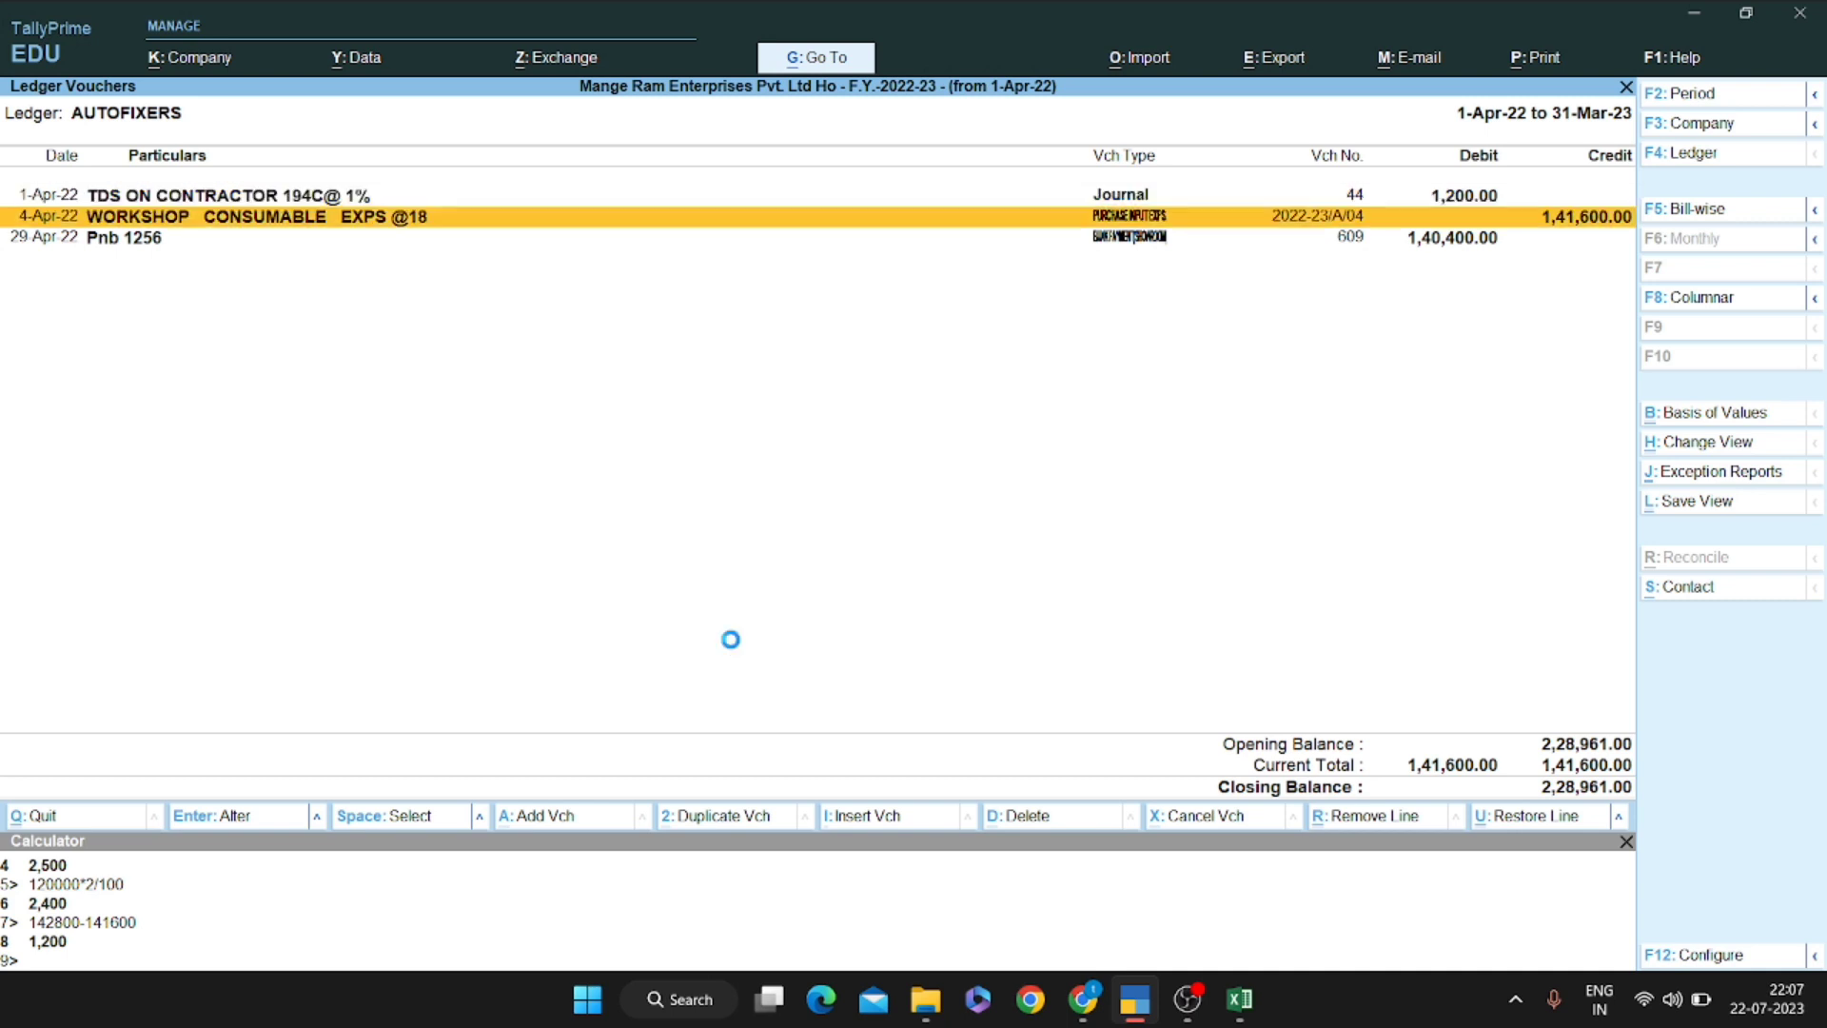
{"action": "key", "text": "Return"}
{"action": "key", "text": "ctrl+h"}
{"action": "key", "text": "Down"}
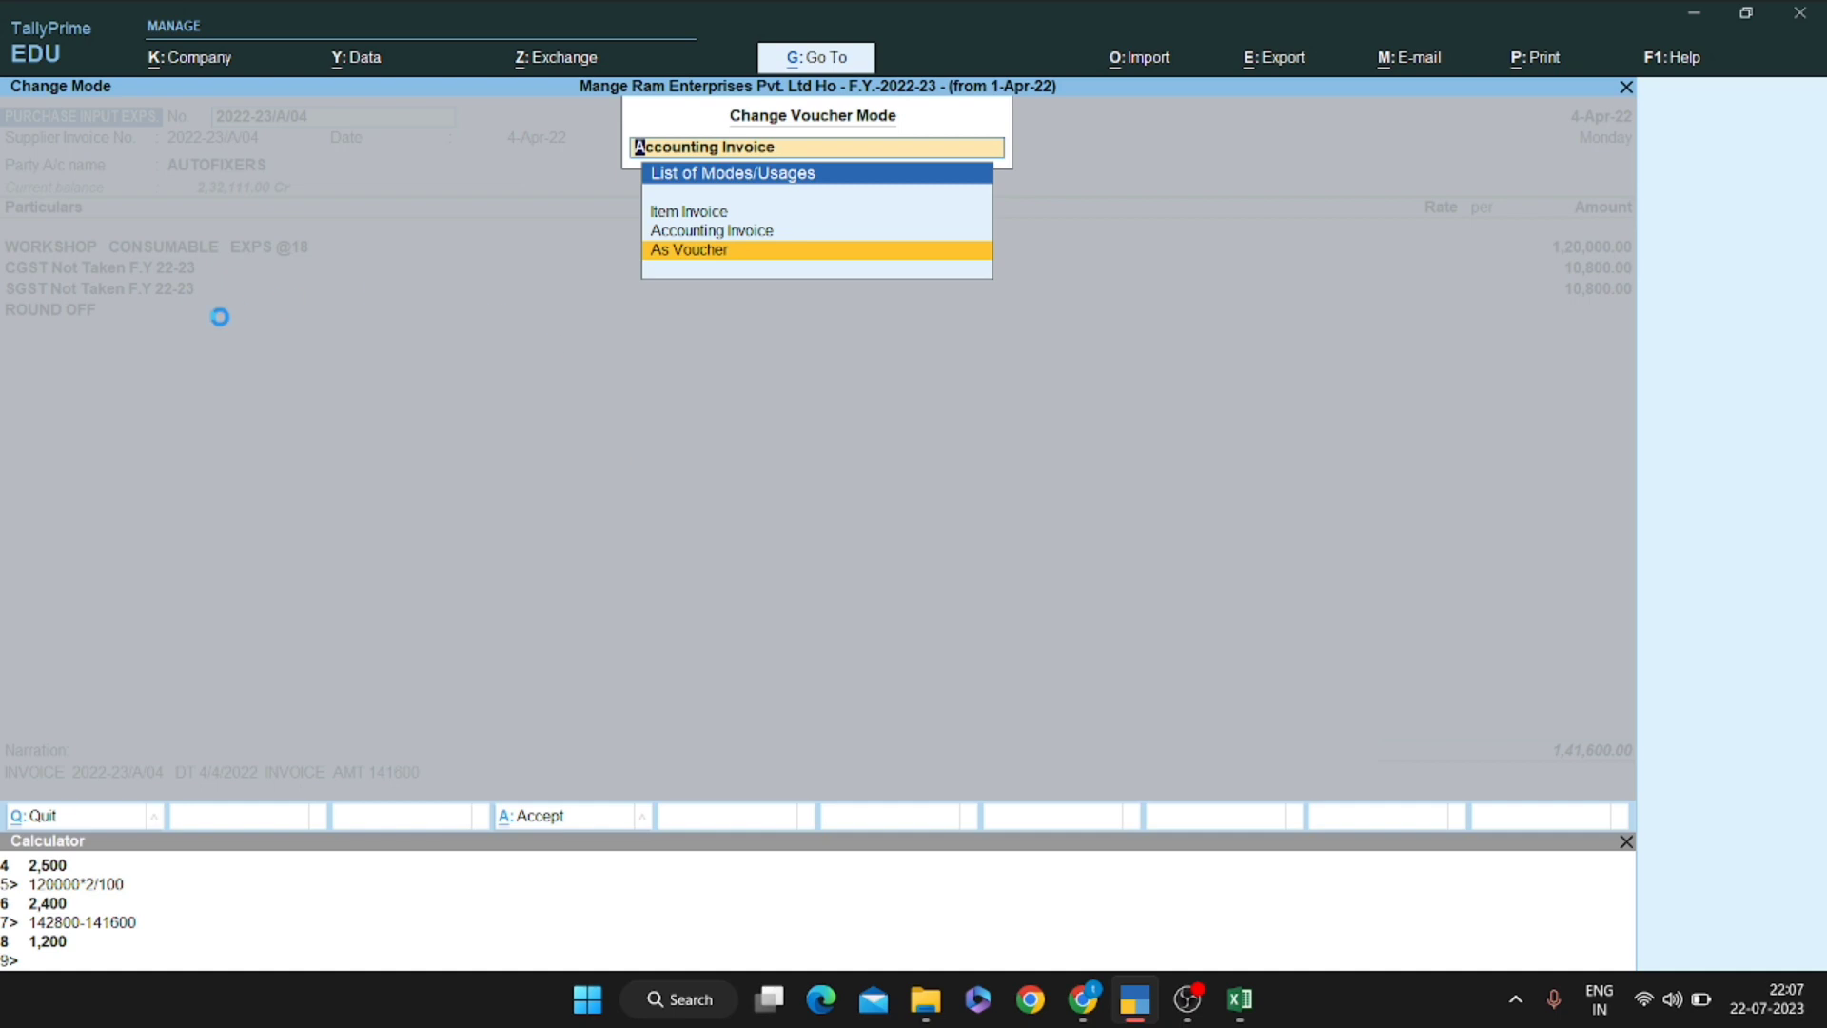
Show the 4-Apr-22 purchase as a voucher and compare it with Excel's consumables and party xyz lines
{"action": "key", "text": "Return"}
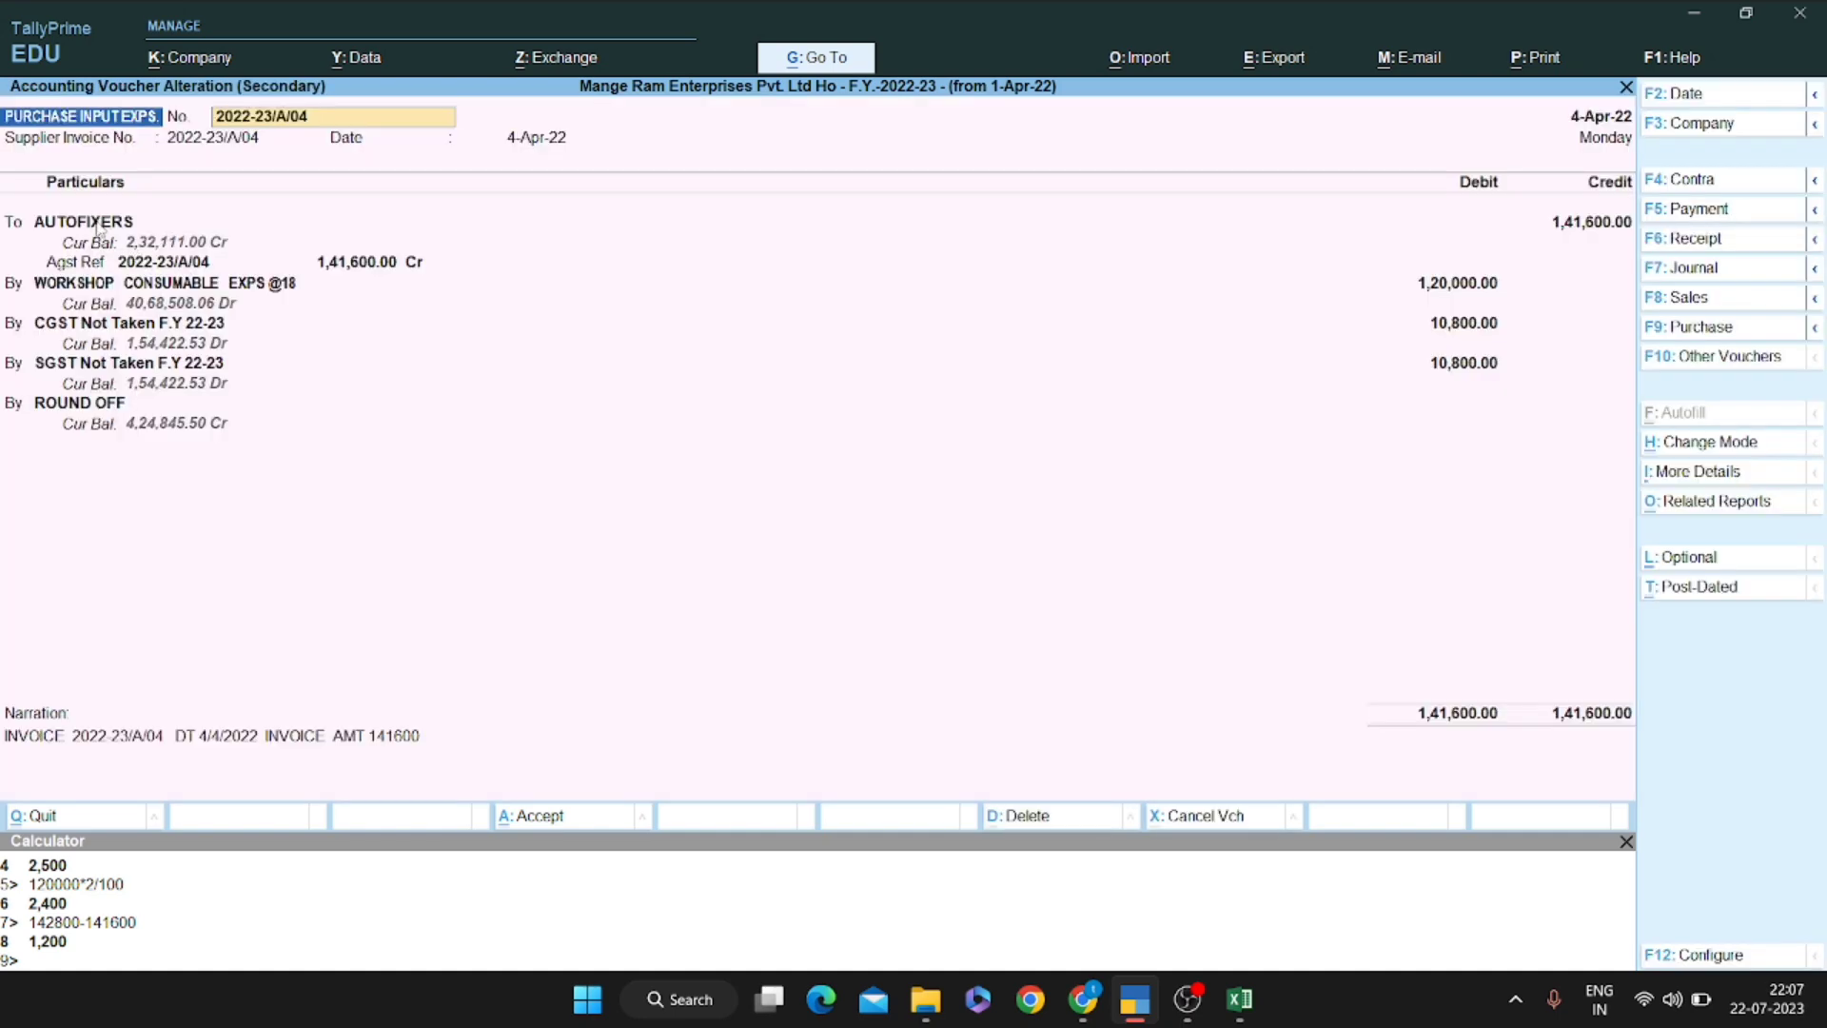
{"action": "key", "text": "Return"}
{"action": "key", "text": "alt+Tab"}
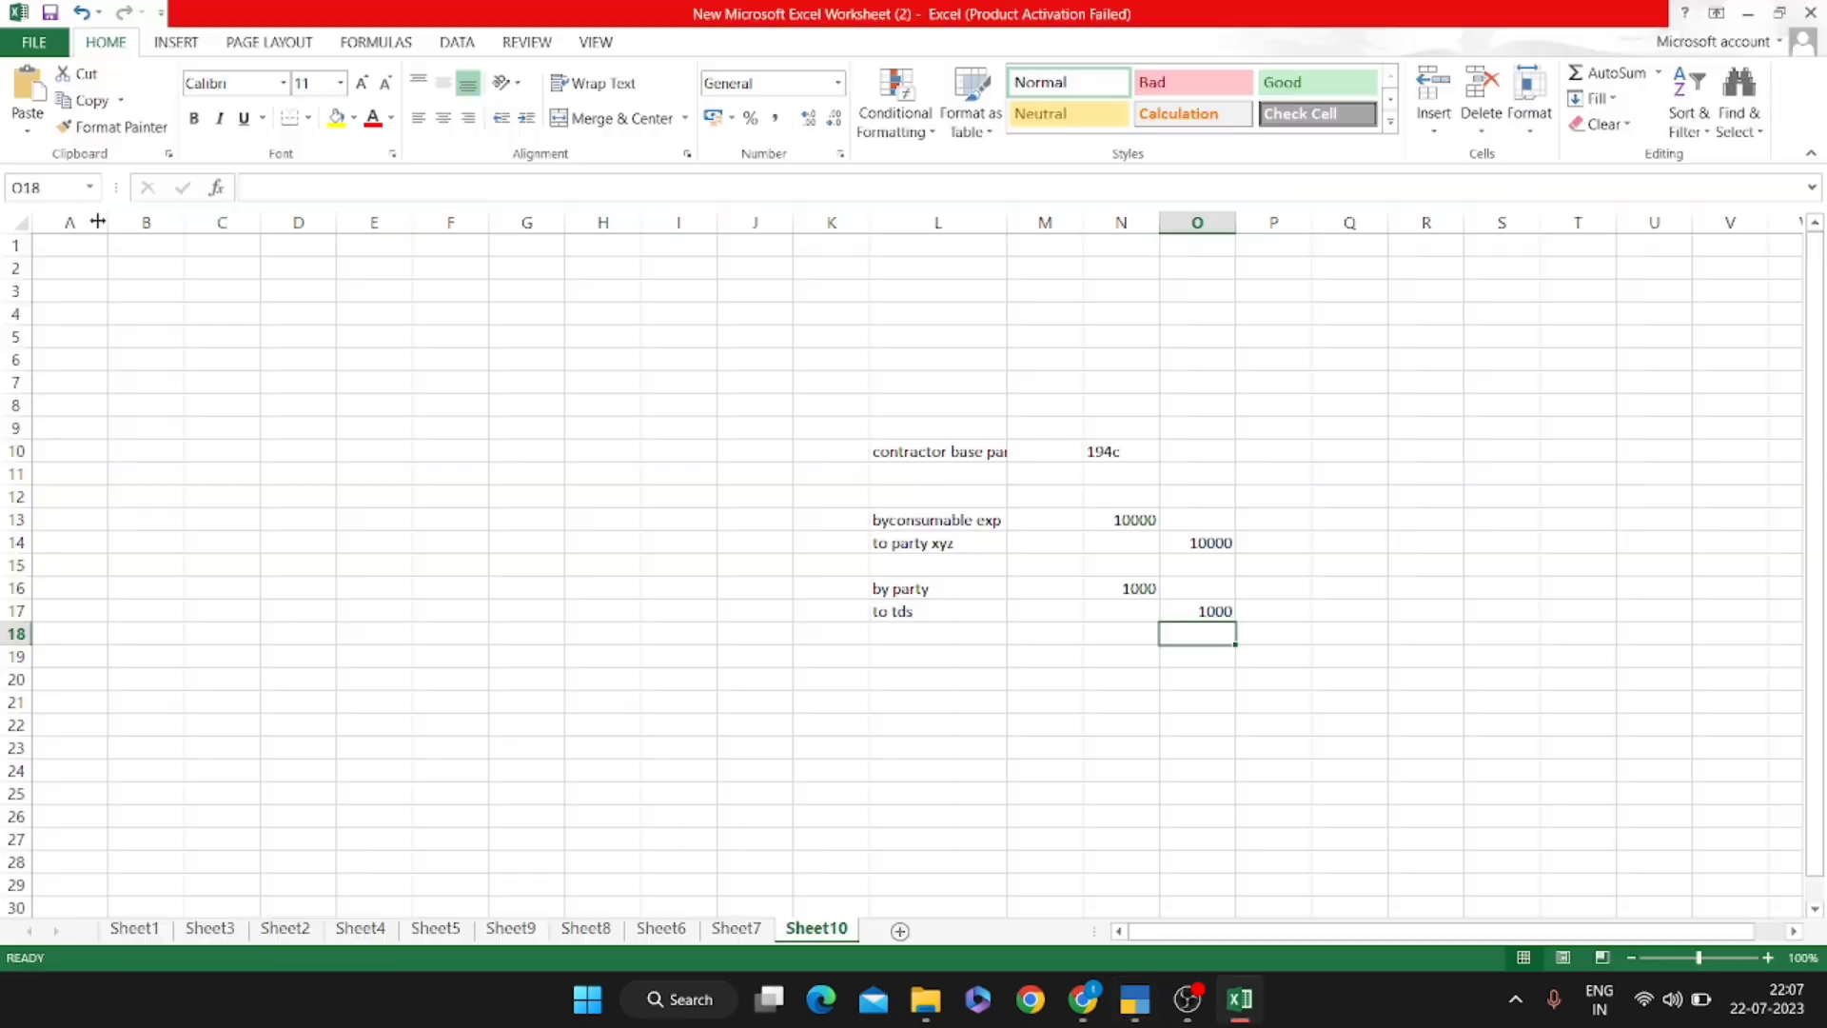
{"action": "key", "text": "alt+Tab"}
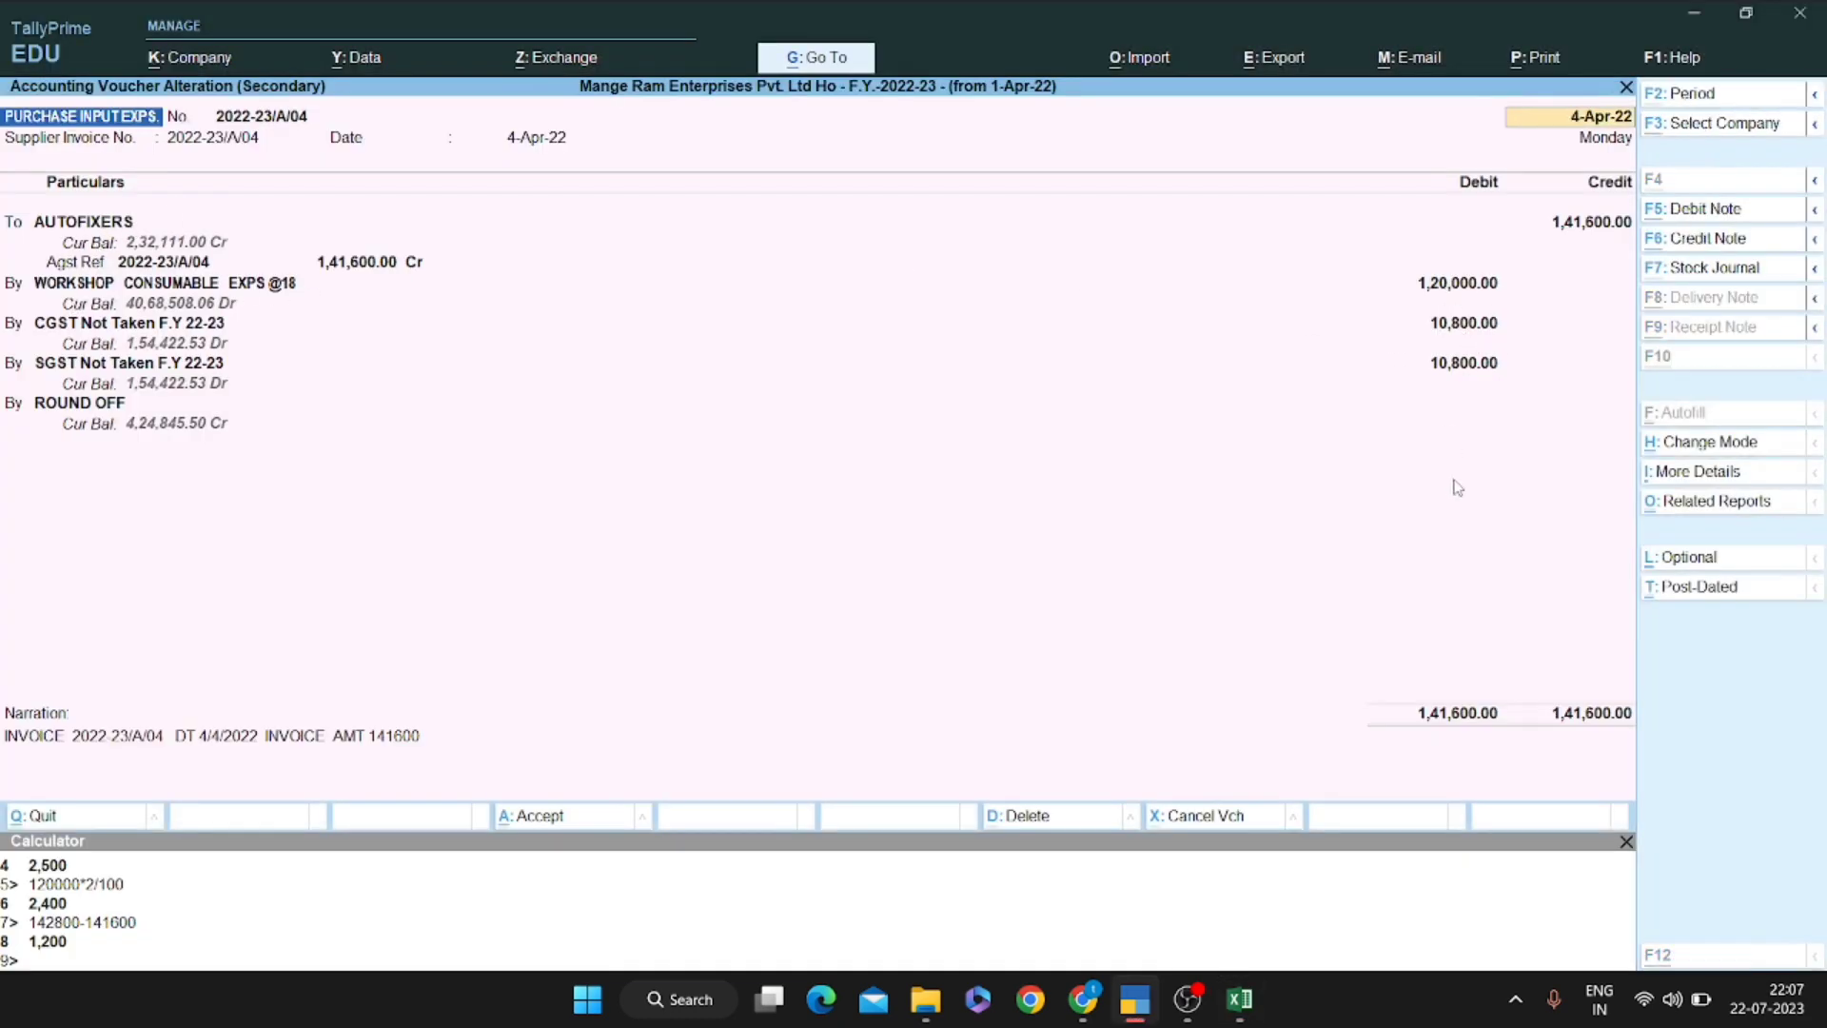
{"action": "key", "text": "alt+Tab"}
{"action": "left_click", "coordinate": [951, 519]}
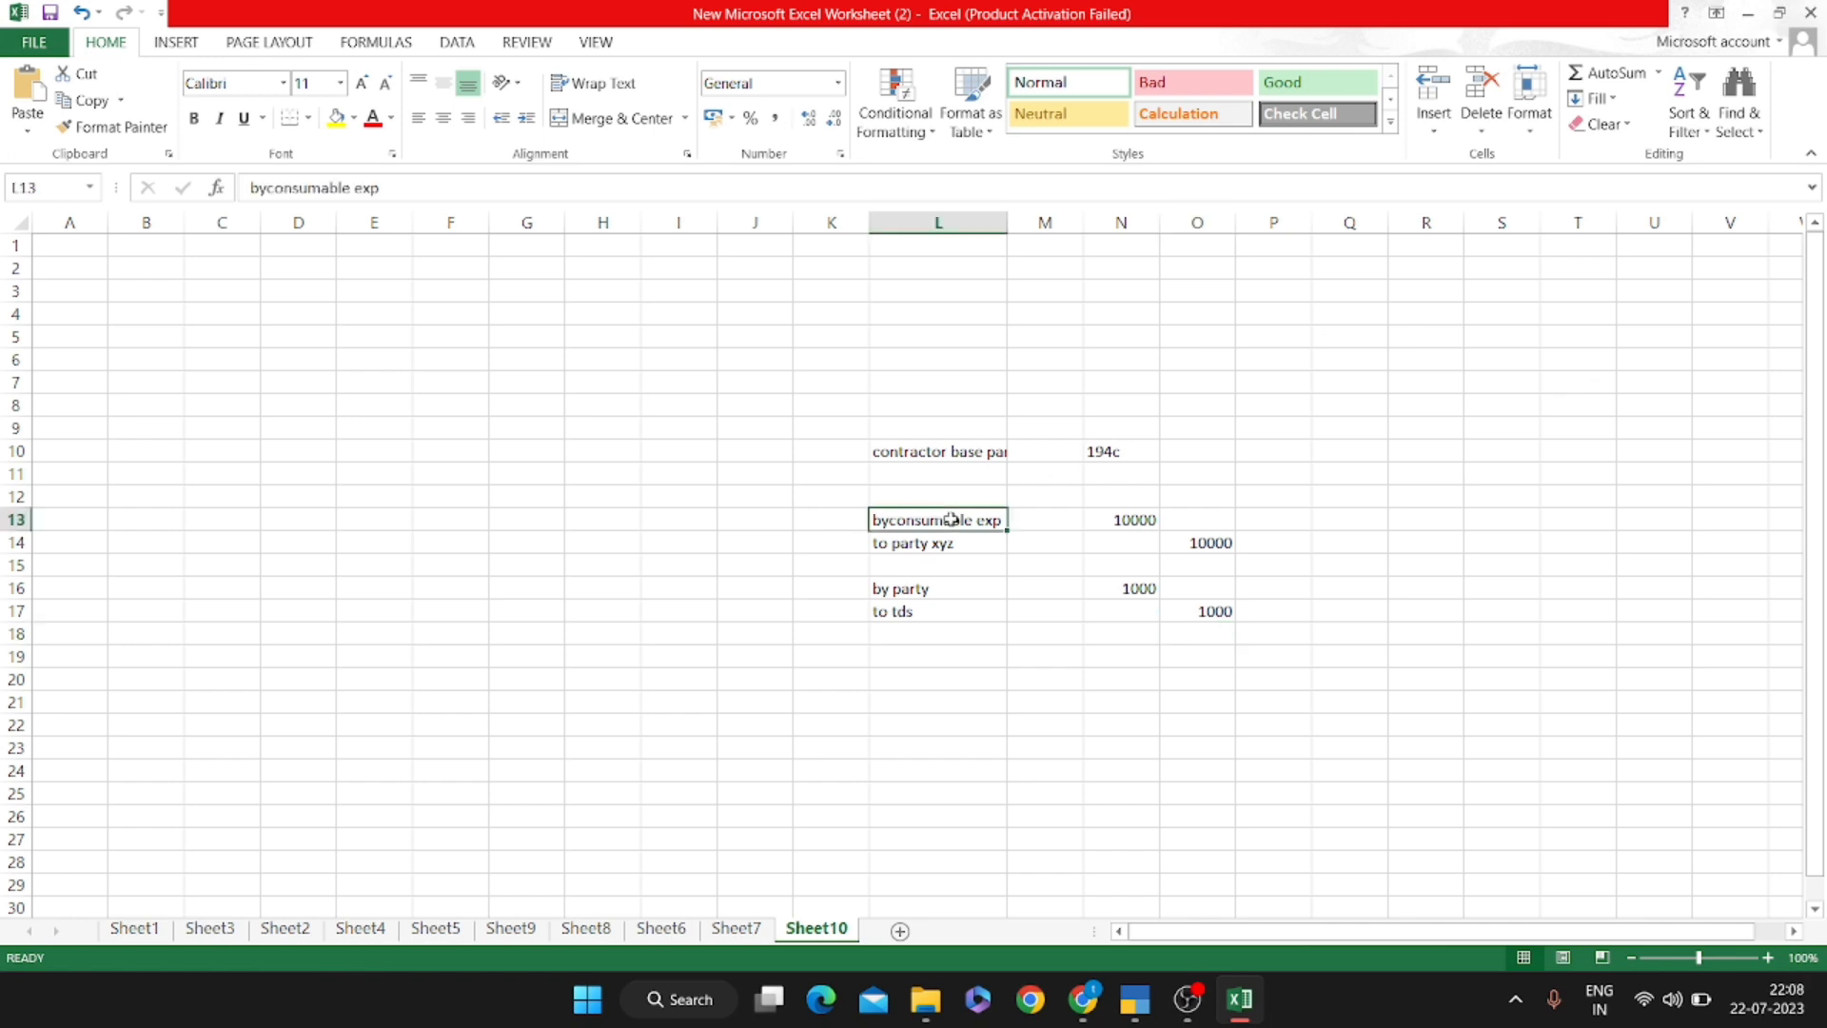
{"action": "left_click", "coordinate": [958, 547]}
{"action": "key", "text": "alt+Tab"}
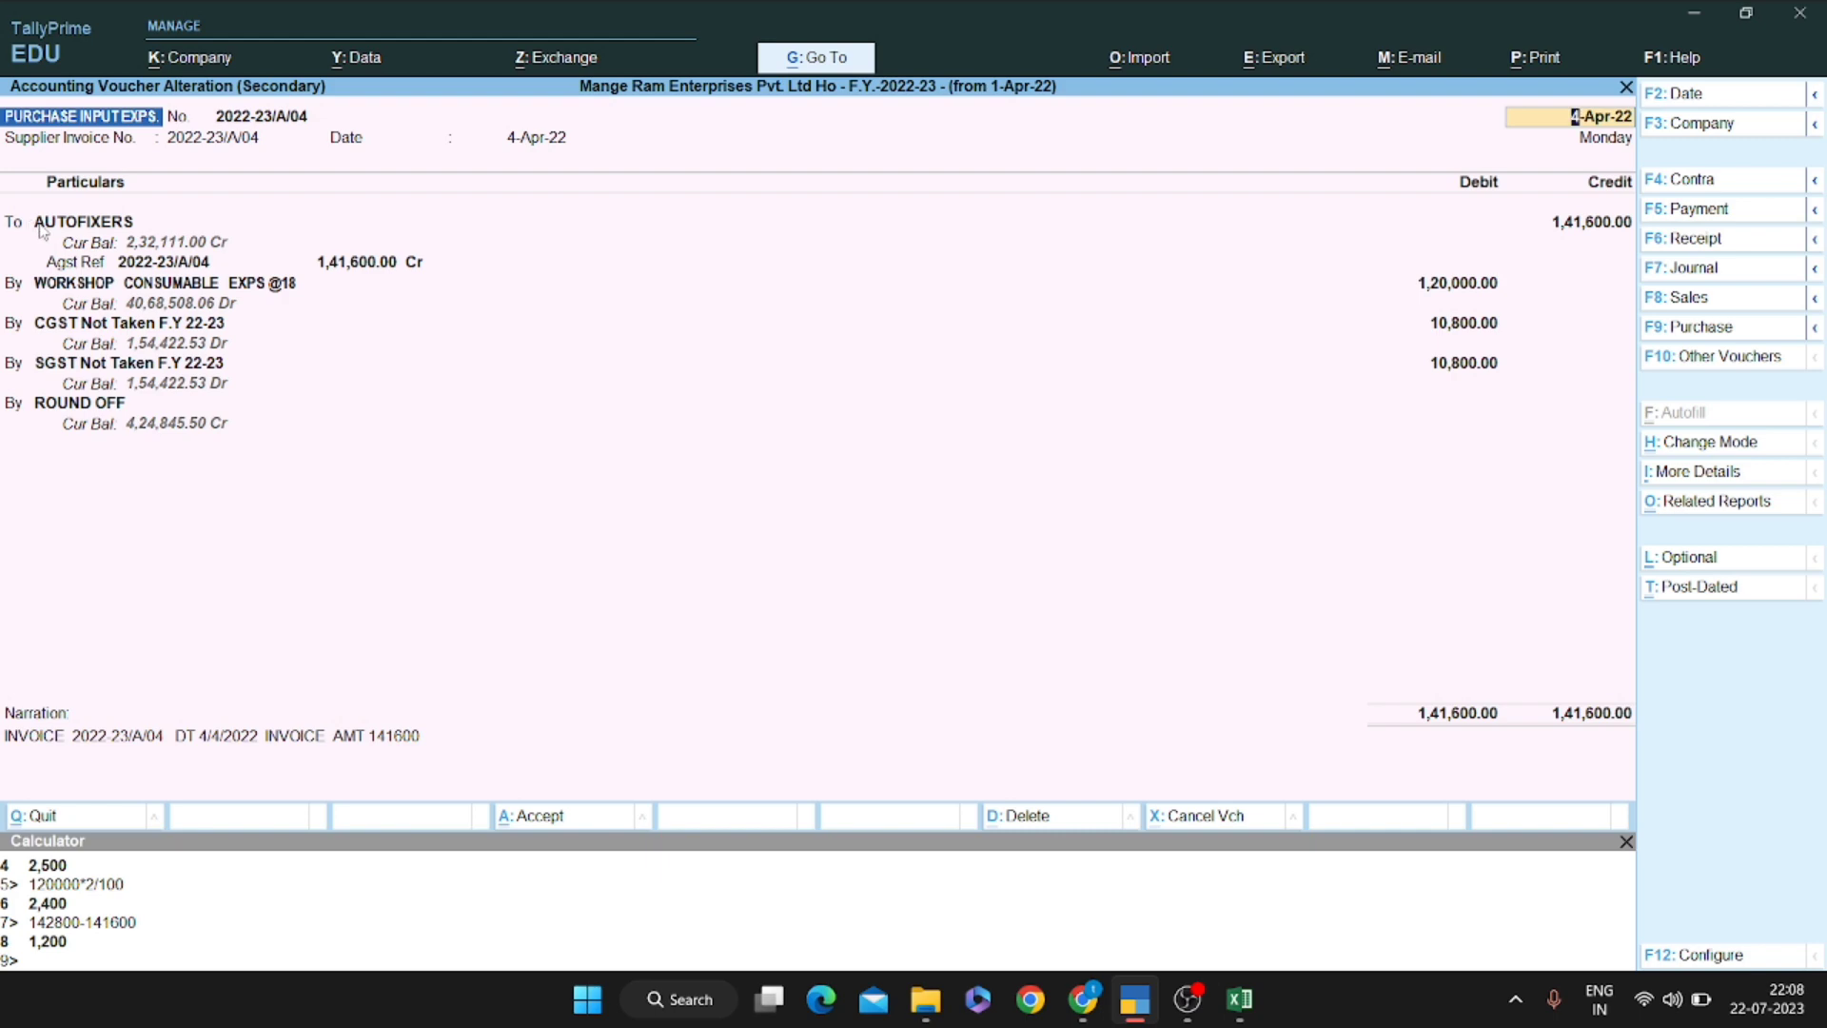
{"action": "key", "text": "alt+Tab"}
{"action": "key", "text": "alt+Tab"}
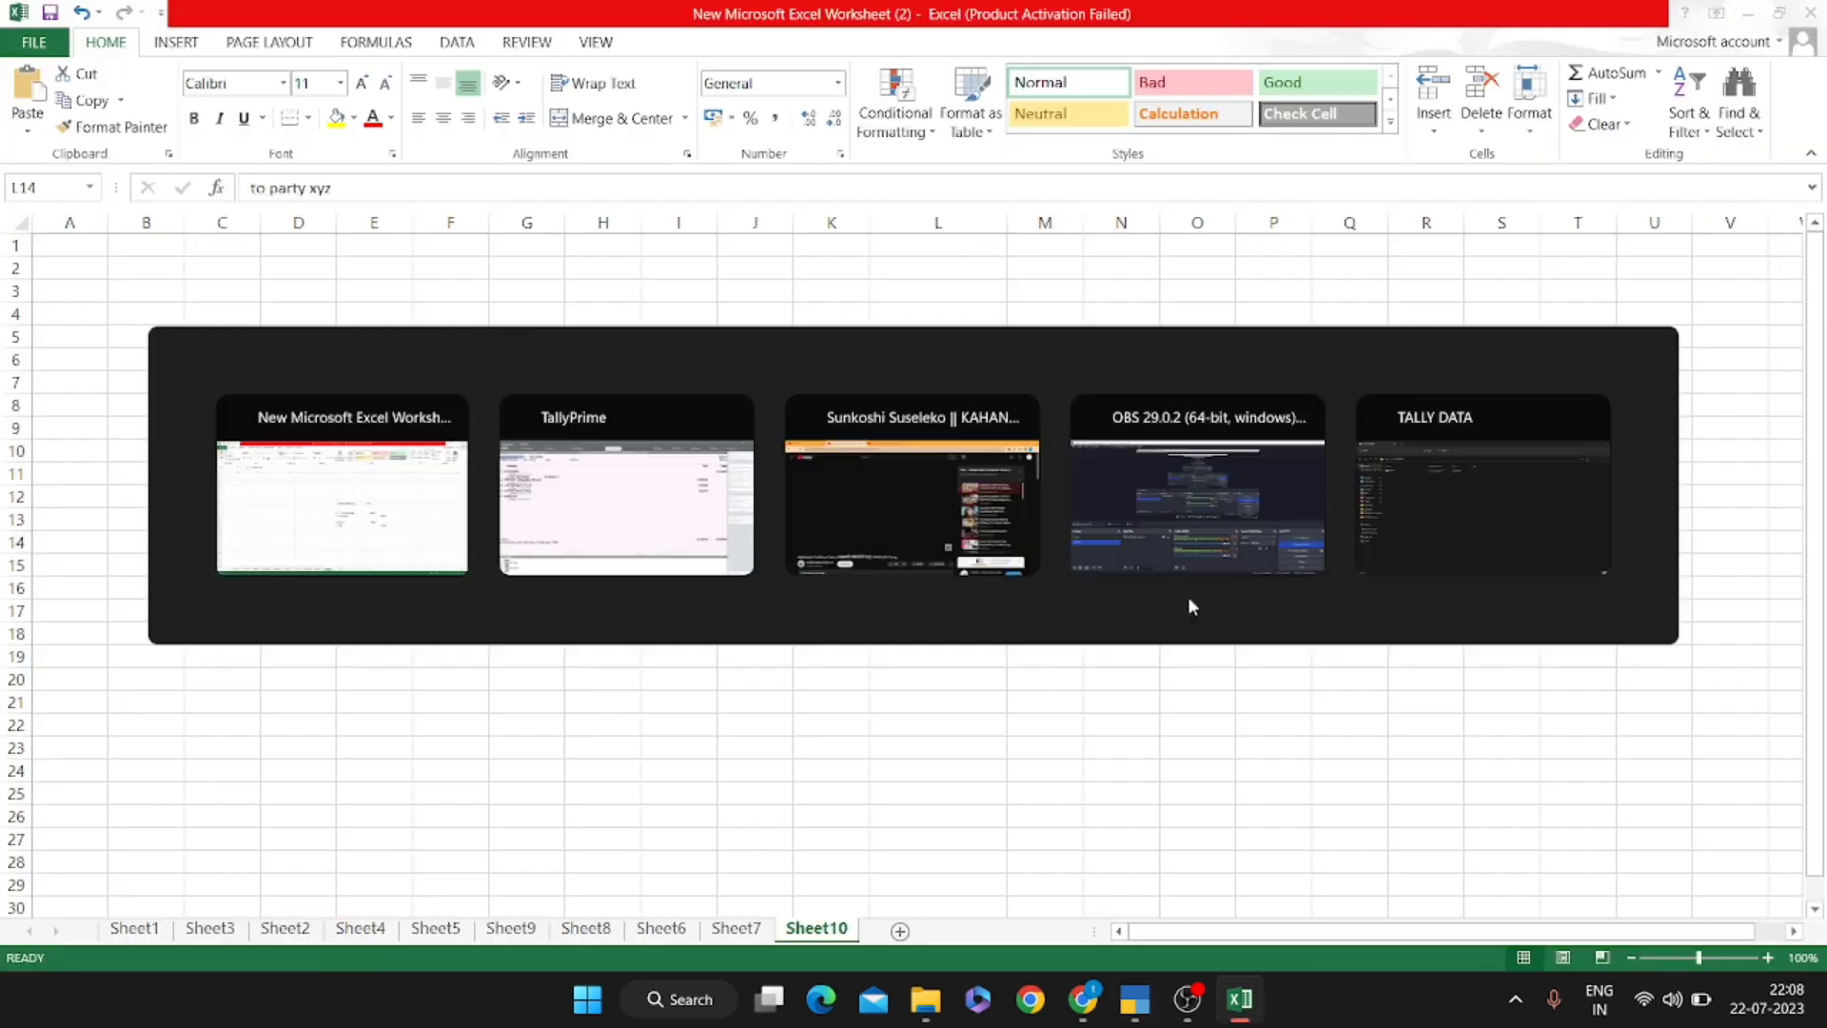
{"action": "key", "text": "alt+Tab"}
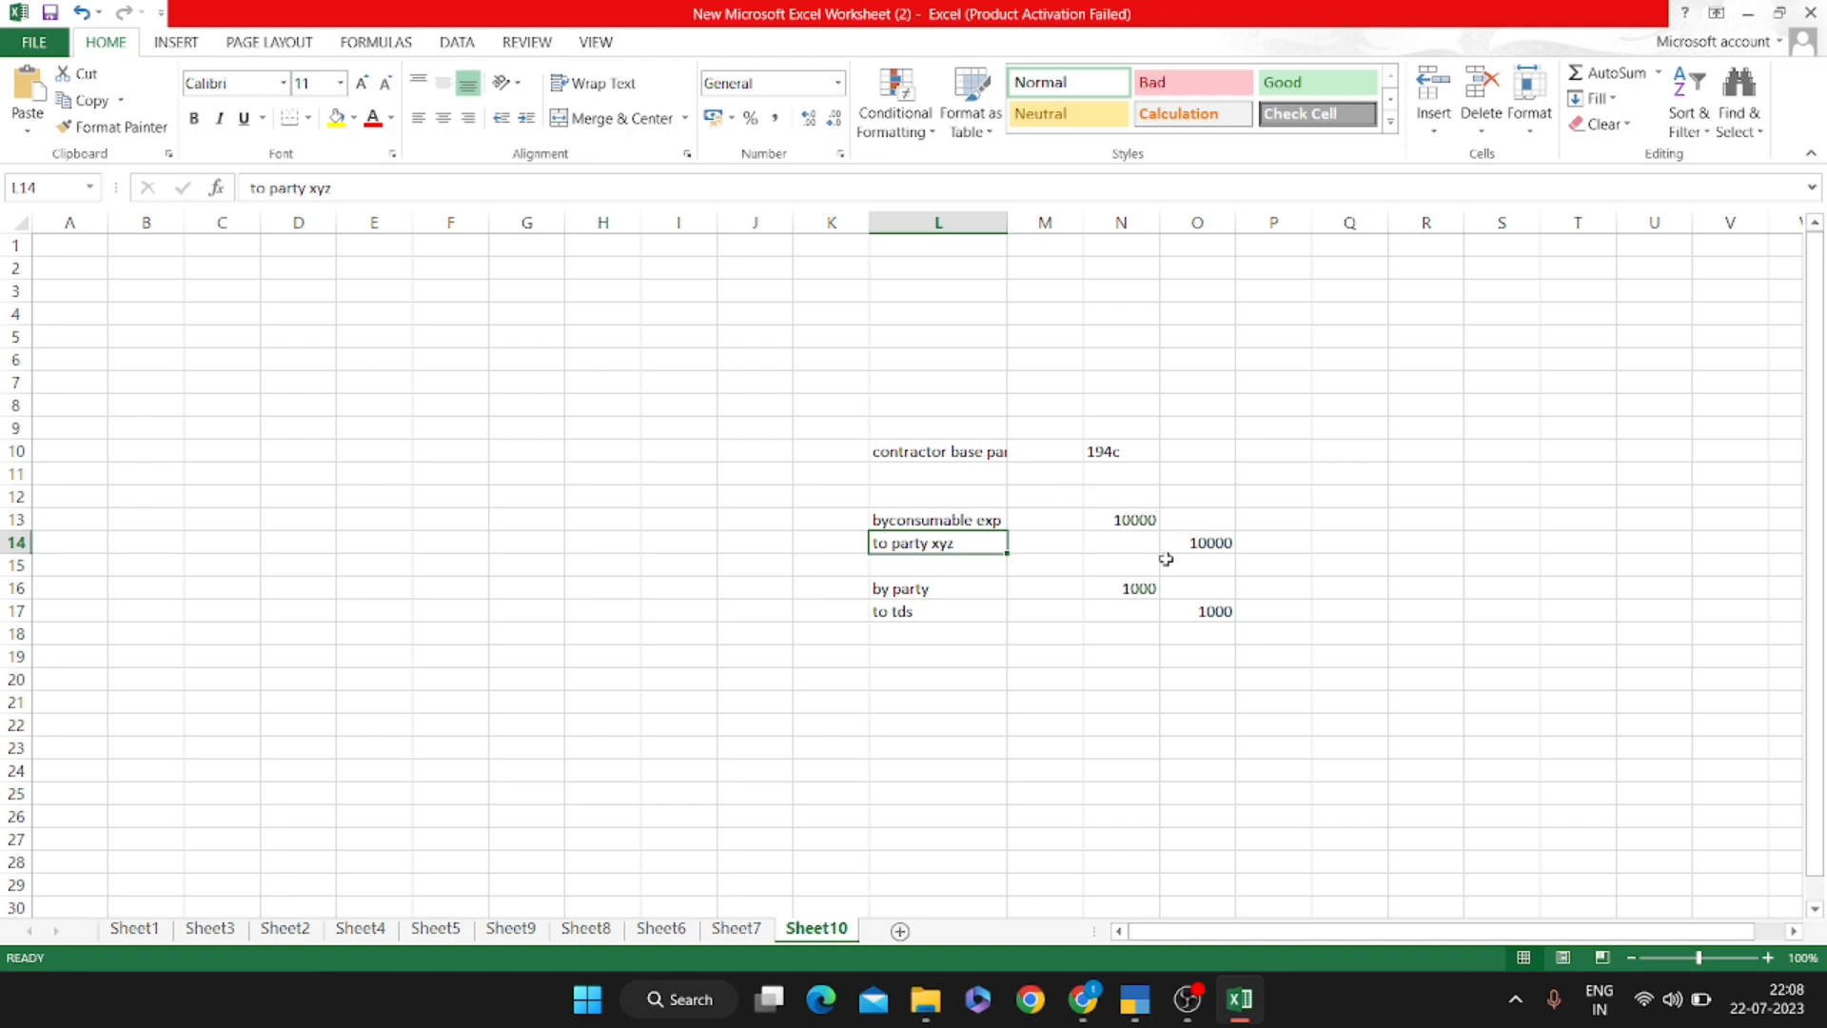
{"action": "key", "text": "alt+Tab"}
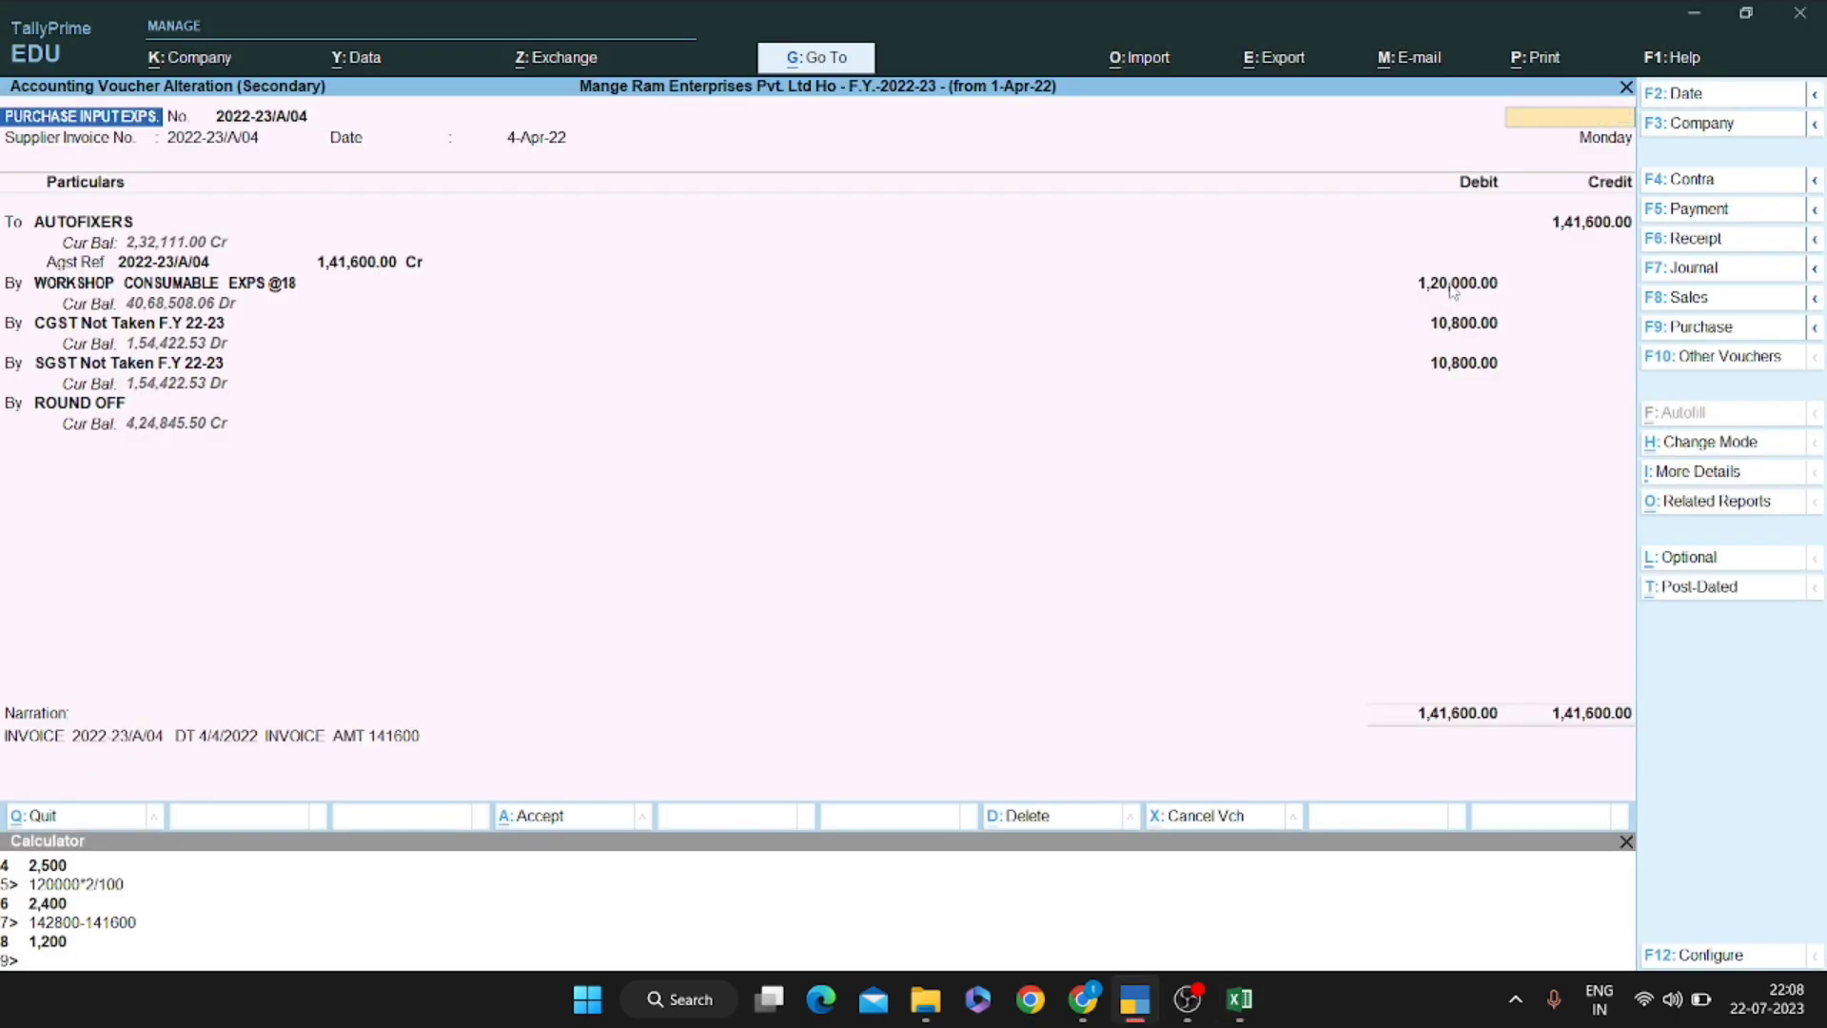
Return to the ledger list and recheck the purchase voucher against the worked entry
{"action": "key", "text": "Escape"}
{"action": "key", "text": "Up"}
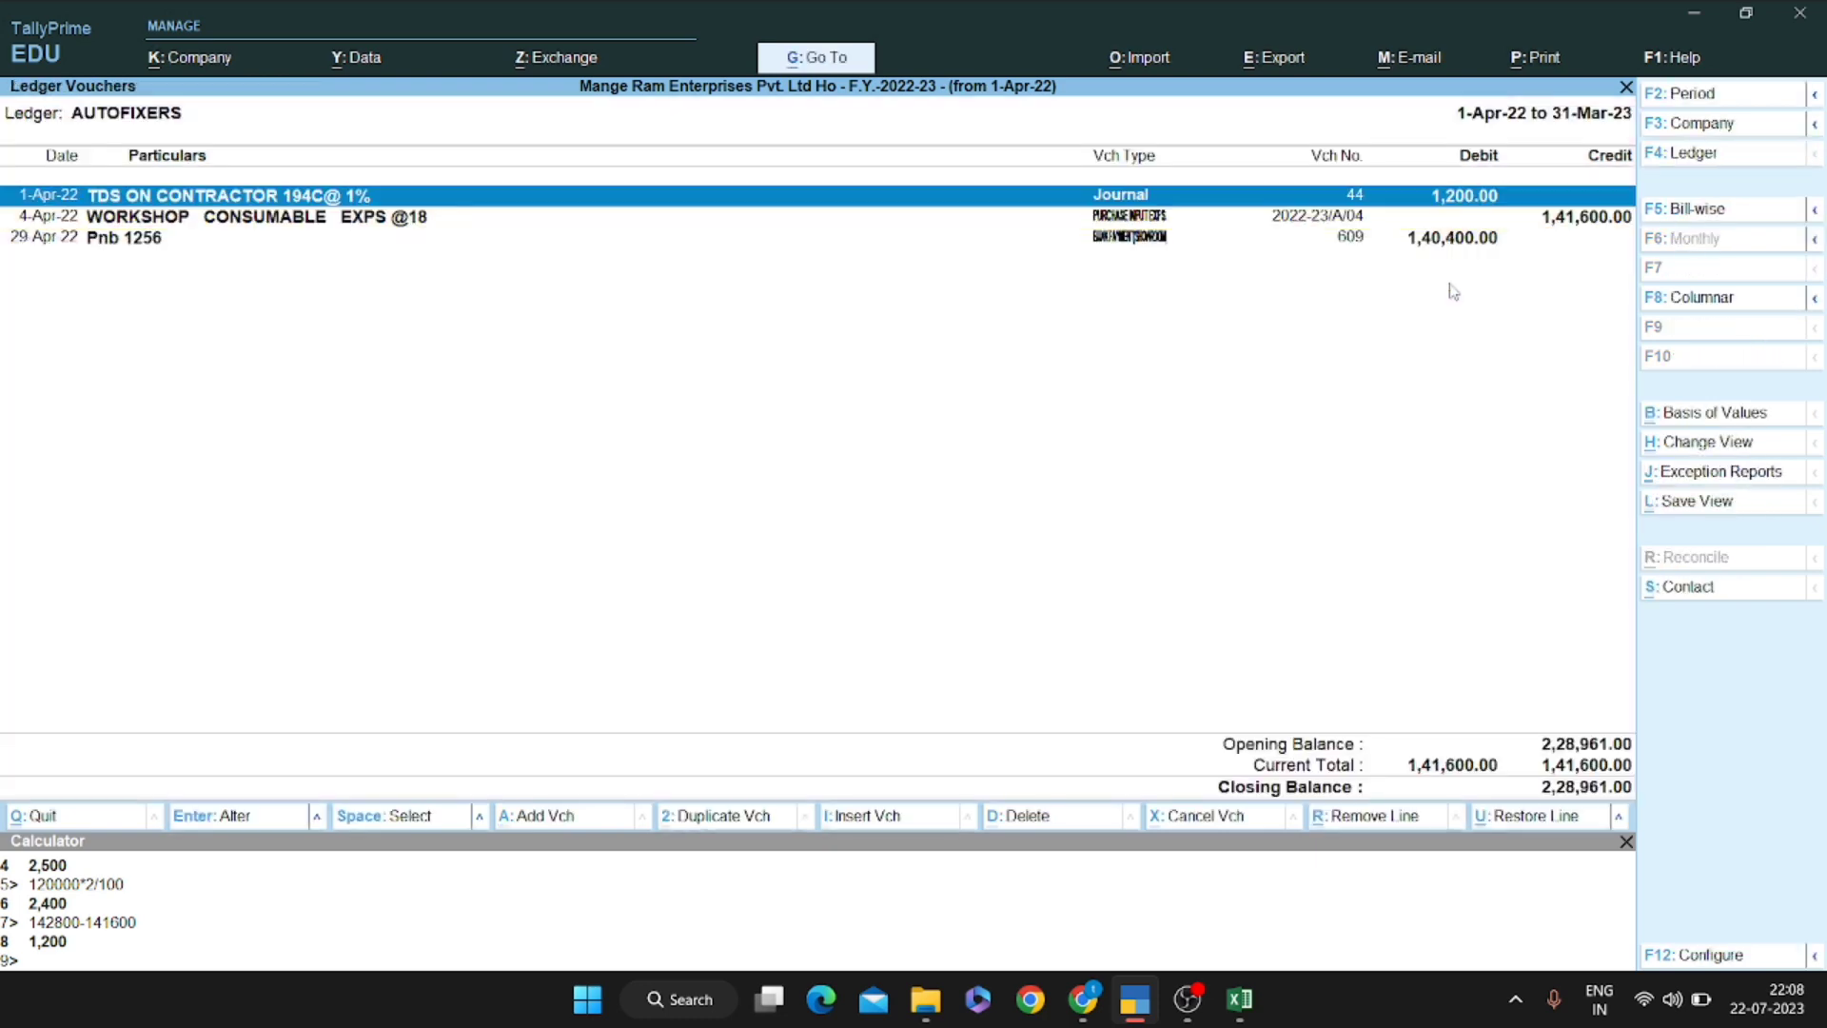
{"action": "key", "text": "alt"}
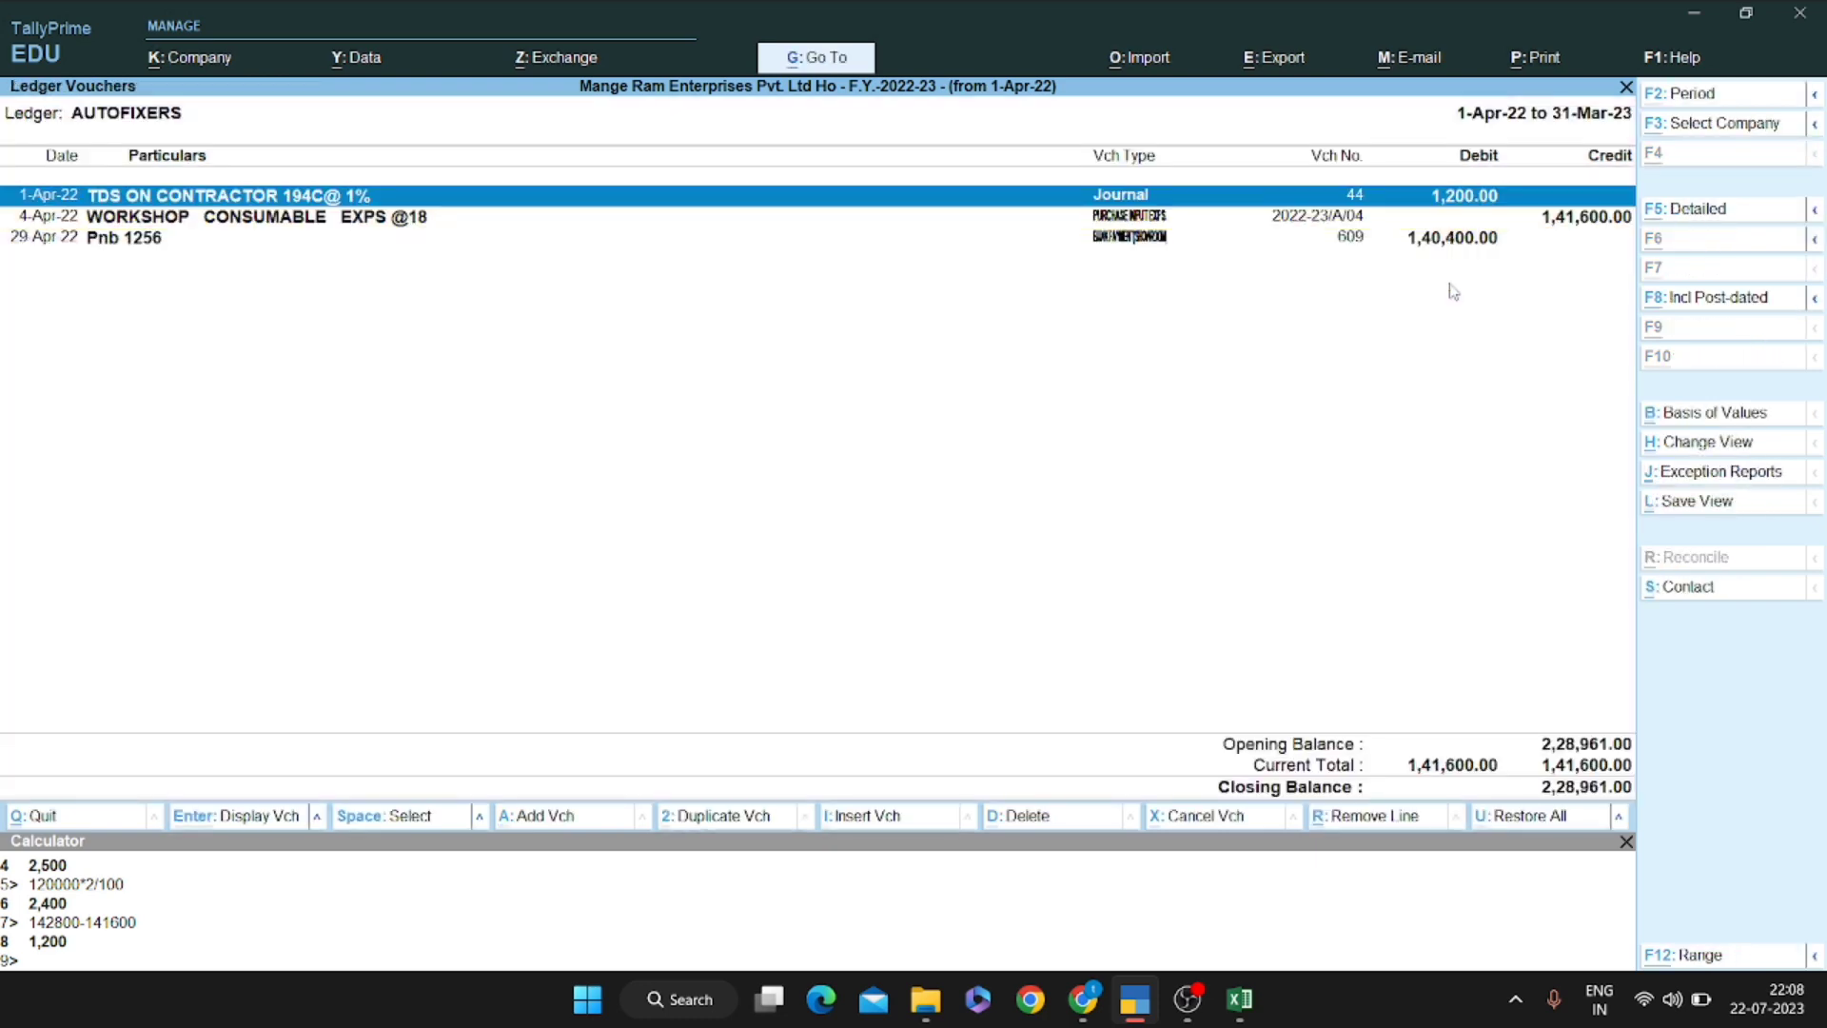
{"action": "key", "text": "alt+Tab"}
{"action": "key", "text": "Right"}
{"action": "key", "text": "Down"}
{"action": "key", "text": "Right"}
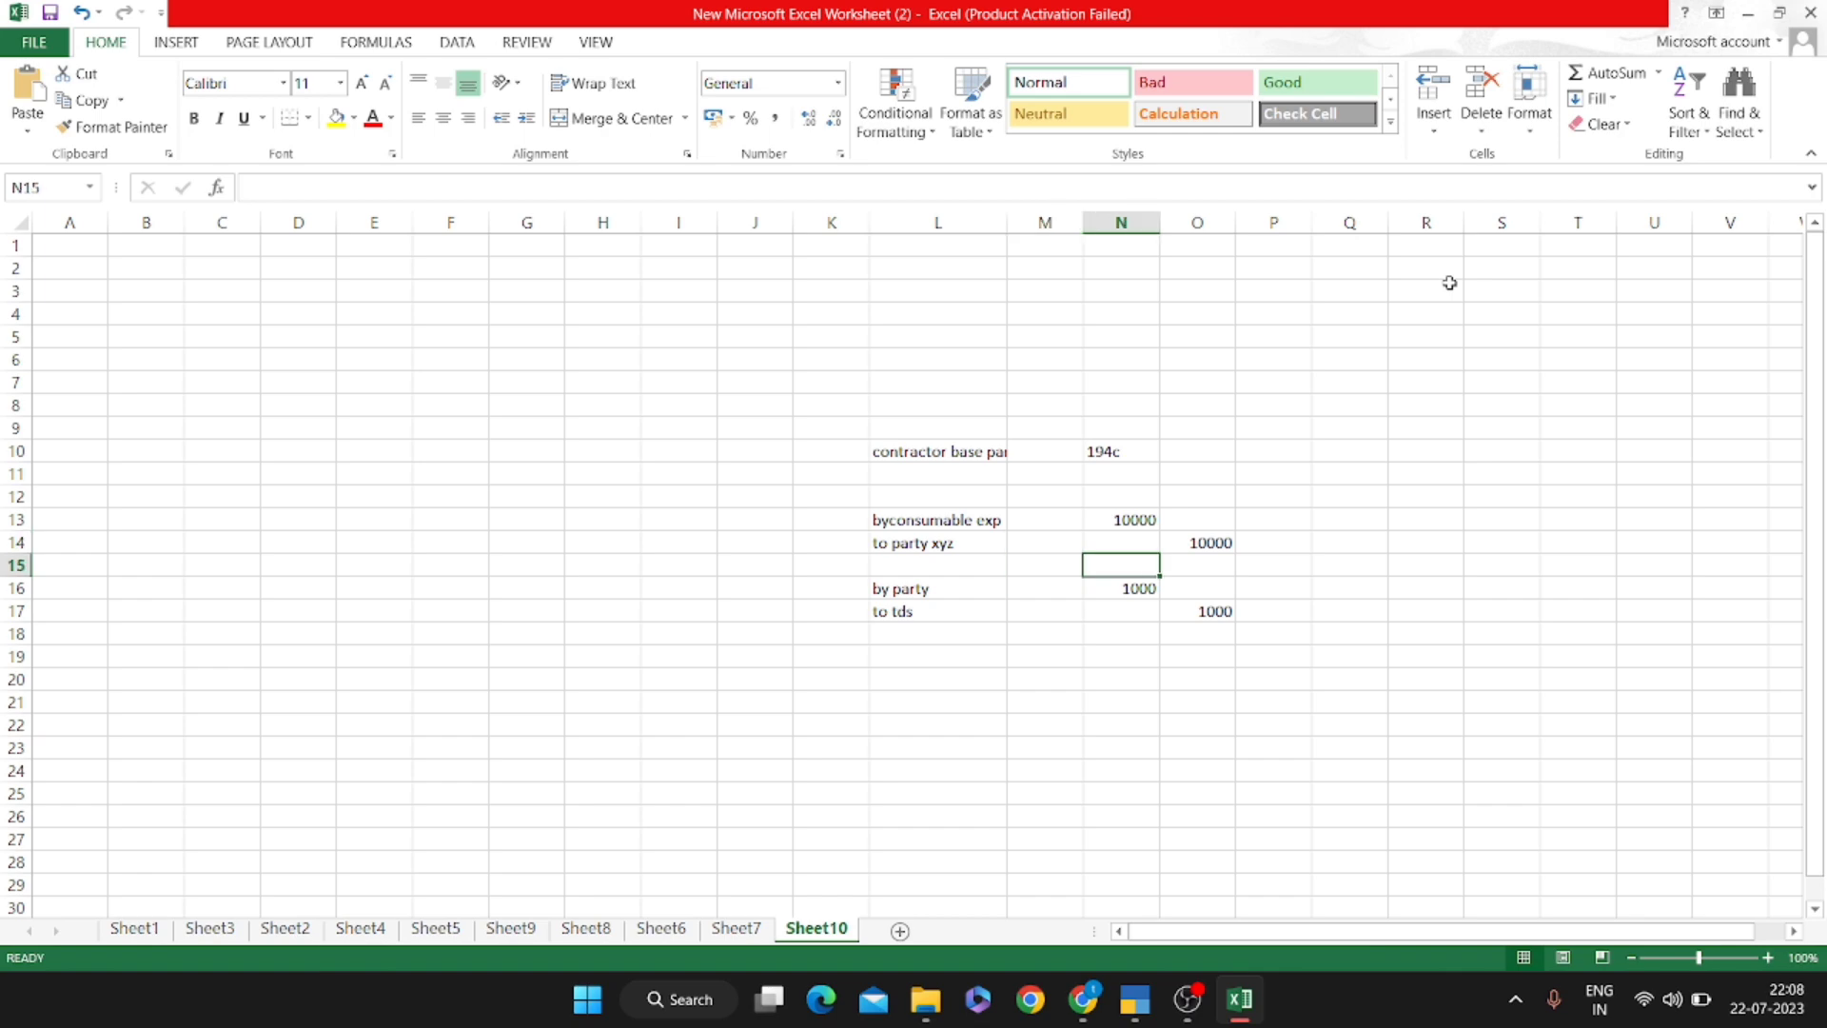
{"action": "key", "text": "alt+Tab"}
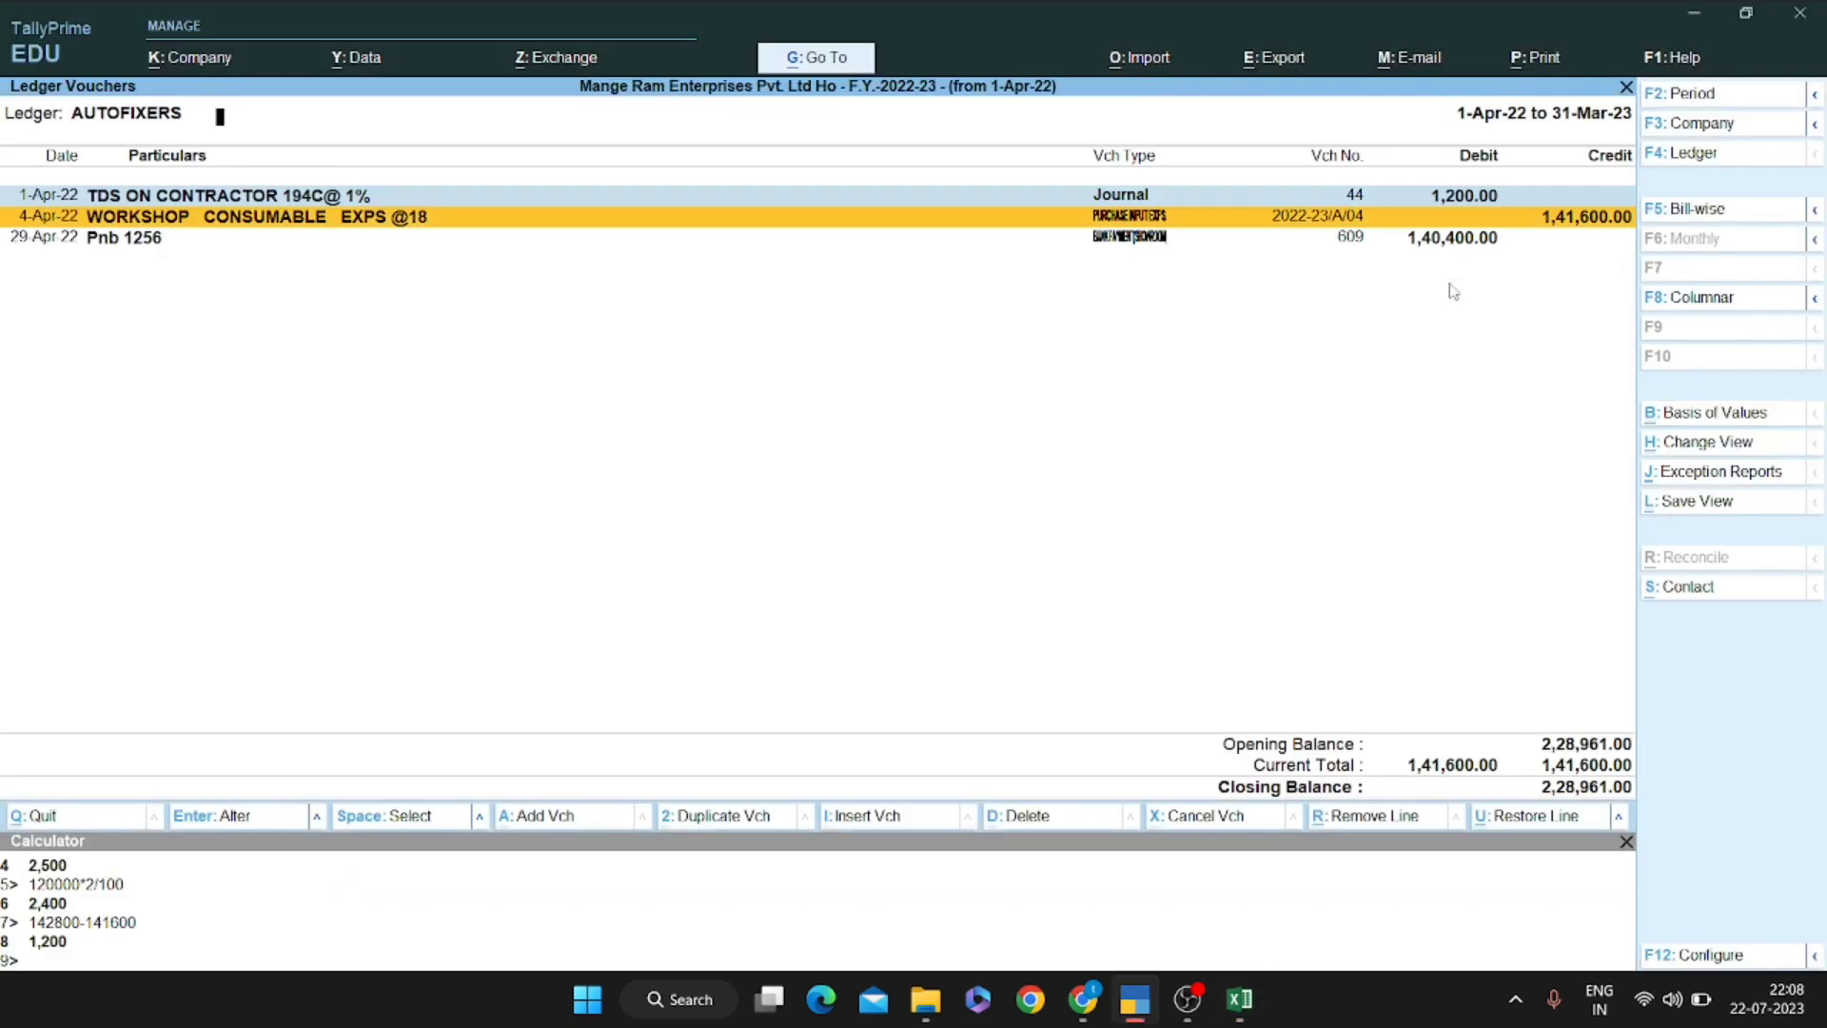
{"action": "key", "text": "Return"}
{"action": "key", "text": "Escape"}
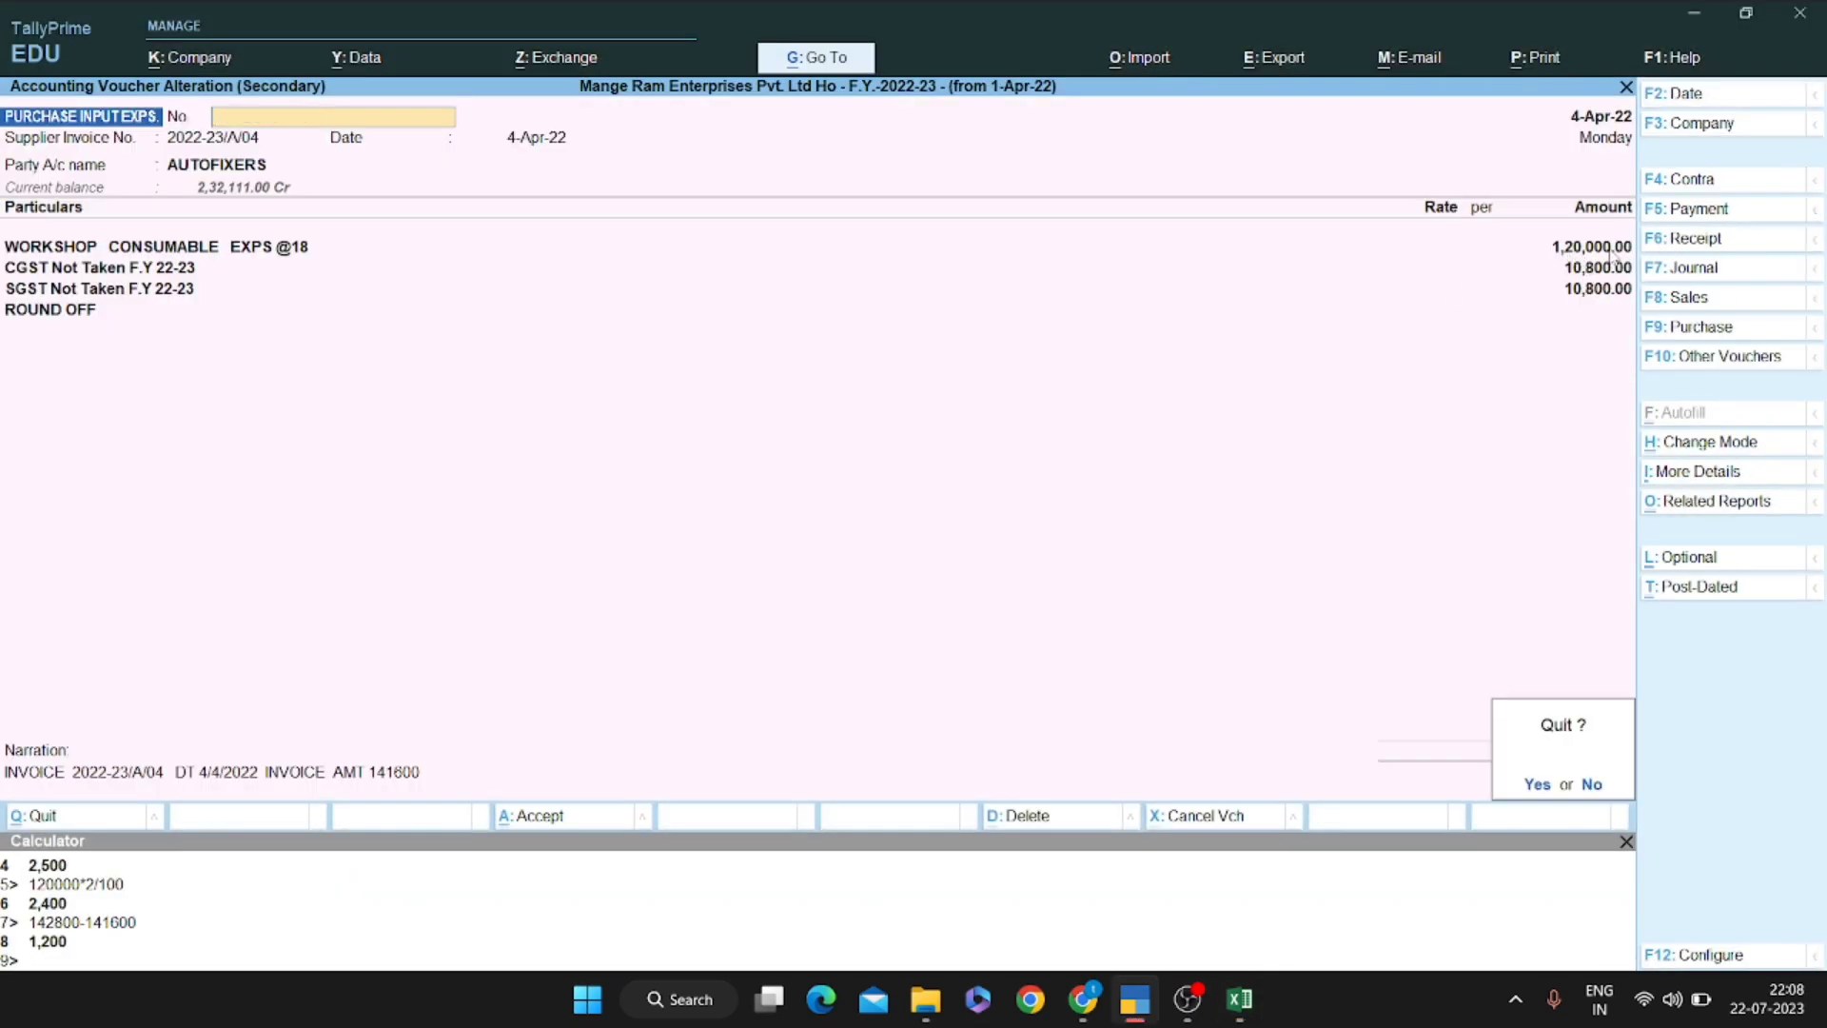
{"action": "key", "text": "Return"}
Open TDS journal 44 and compare it with Excel's 'to tds' line
{"action": "key", "text": "Up"}
{"action": "key", "text": "Return"}
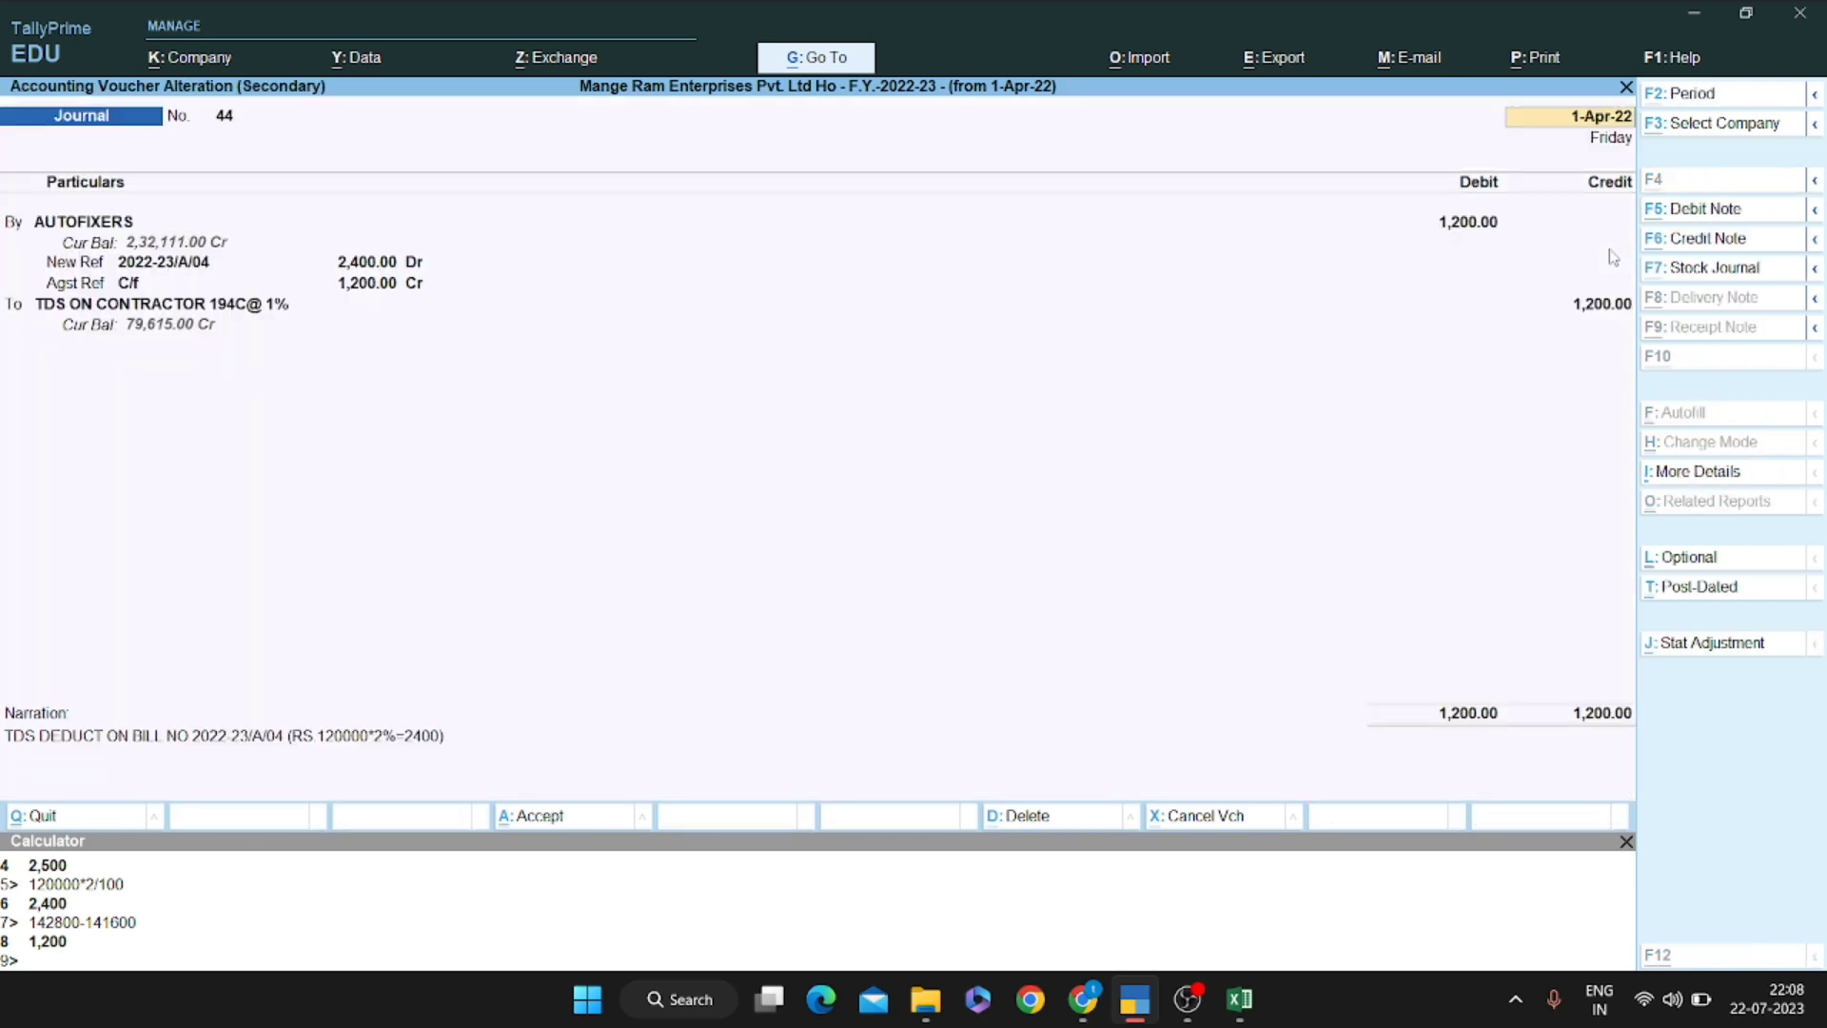
{"action": "key", "text": "alt+Tab"}
{"action": "left_click", "coordinate": [911, 607]}
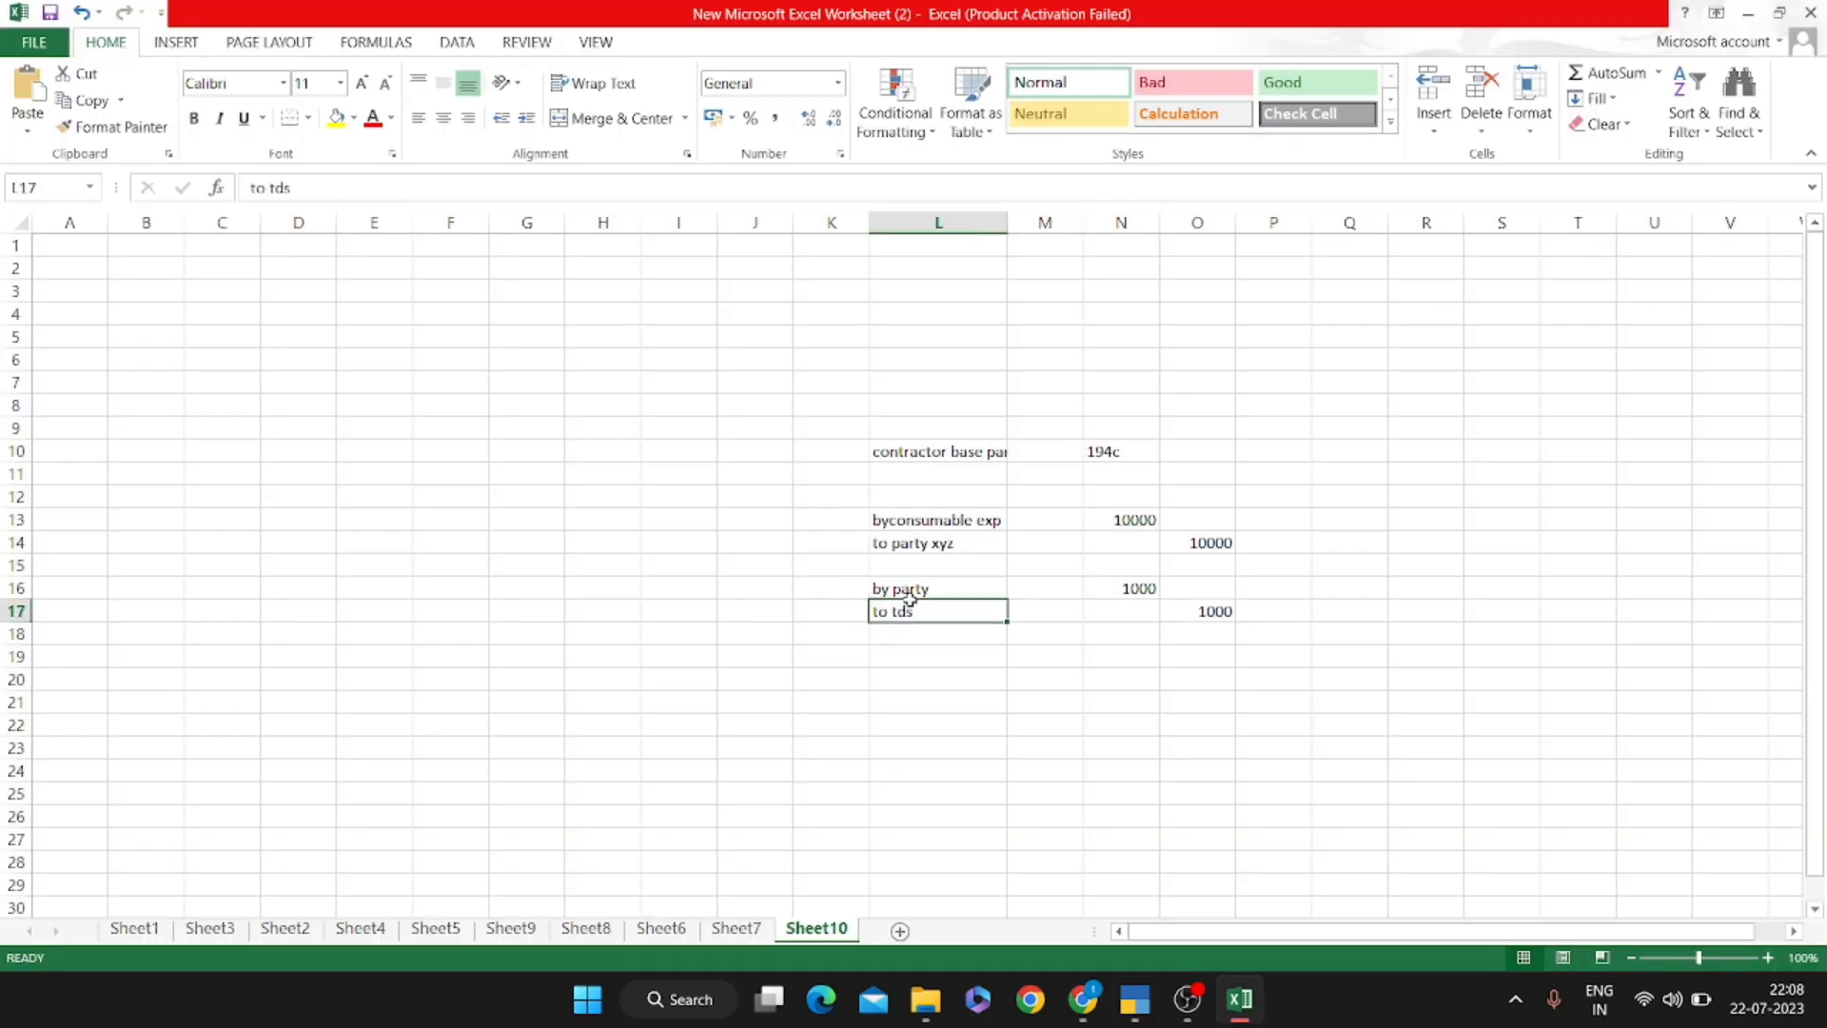
Enter =+O14-N16 in O19 to get the 9000 balance and make it bold
{"action": "left_click", "coordinate": [1155, 586]}
{"action": "left_click", "coordinate": [1212, 611]}
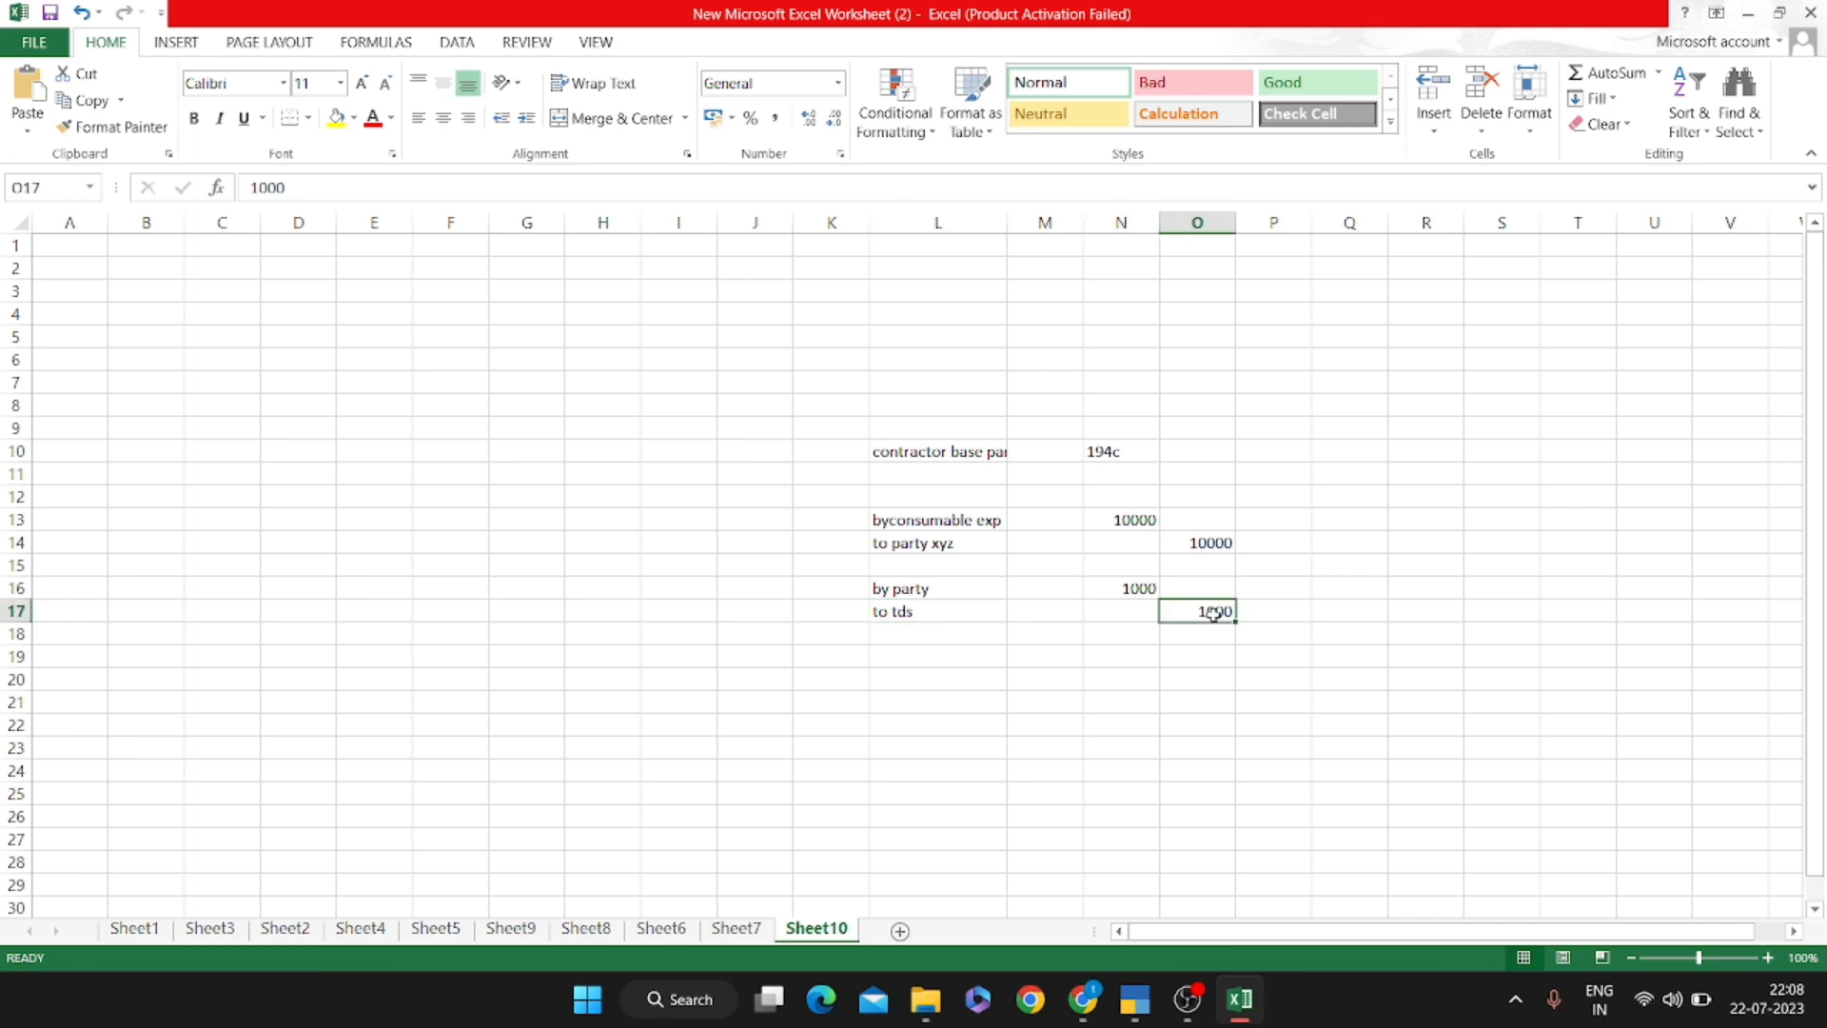
{"action": "left_click", "coordinate": [1272, 646]}
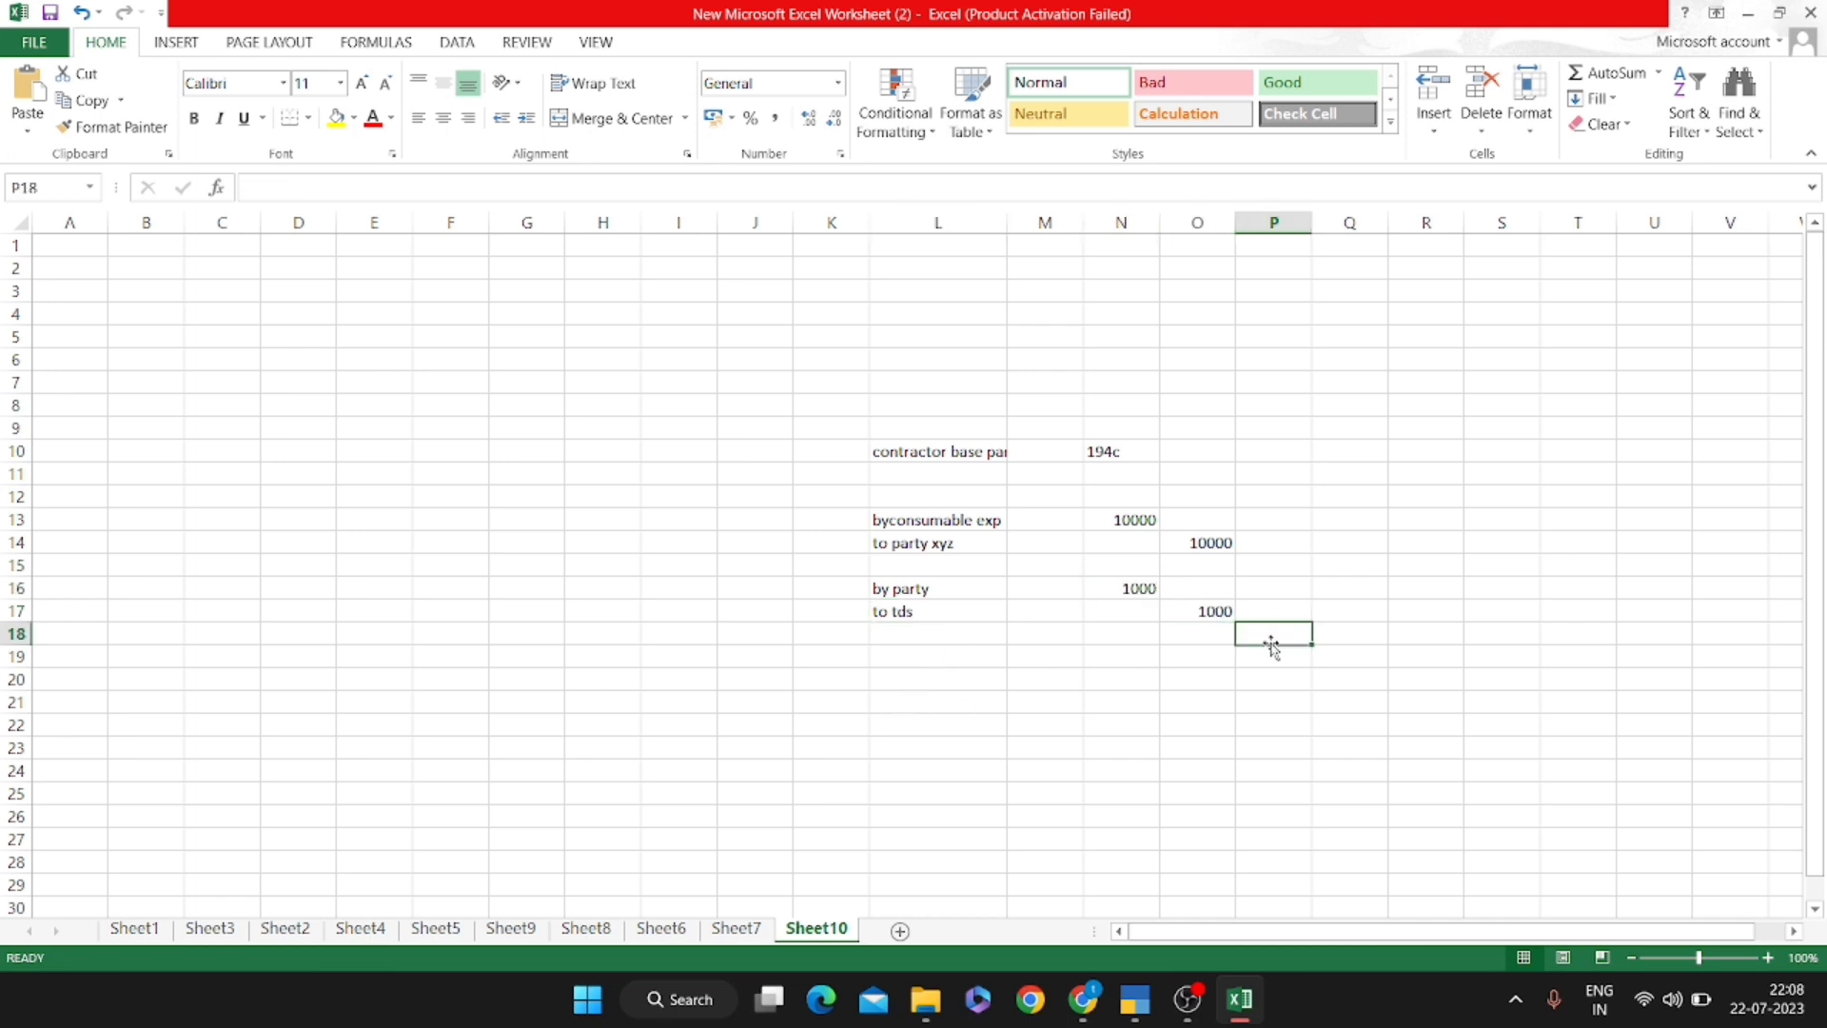
{"action": "key", "text": "Left"}
{"action": "type", "text": "+"}
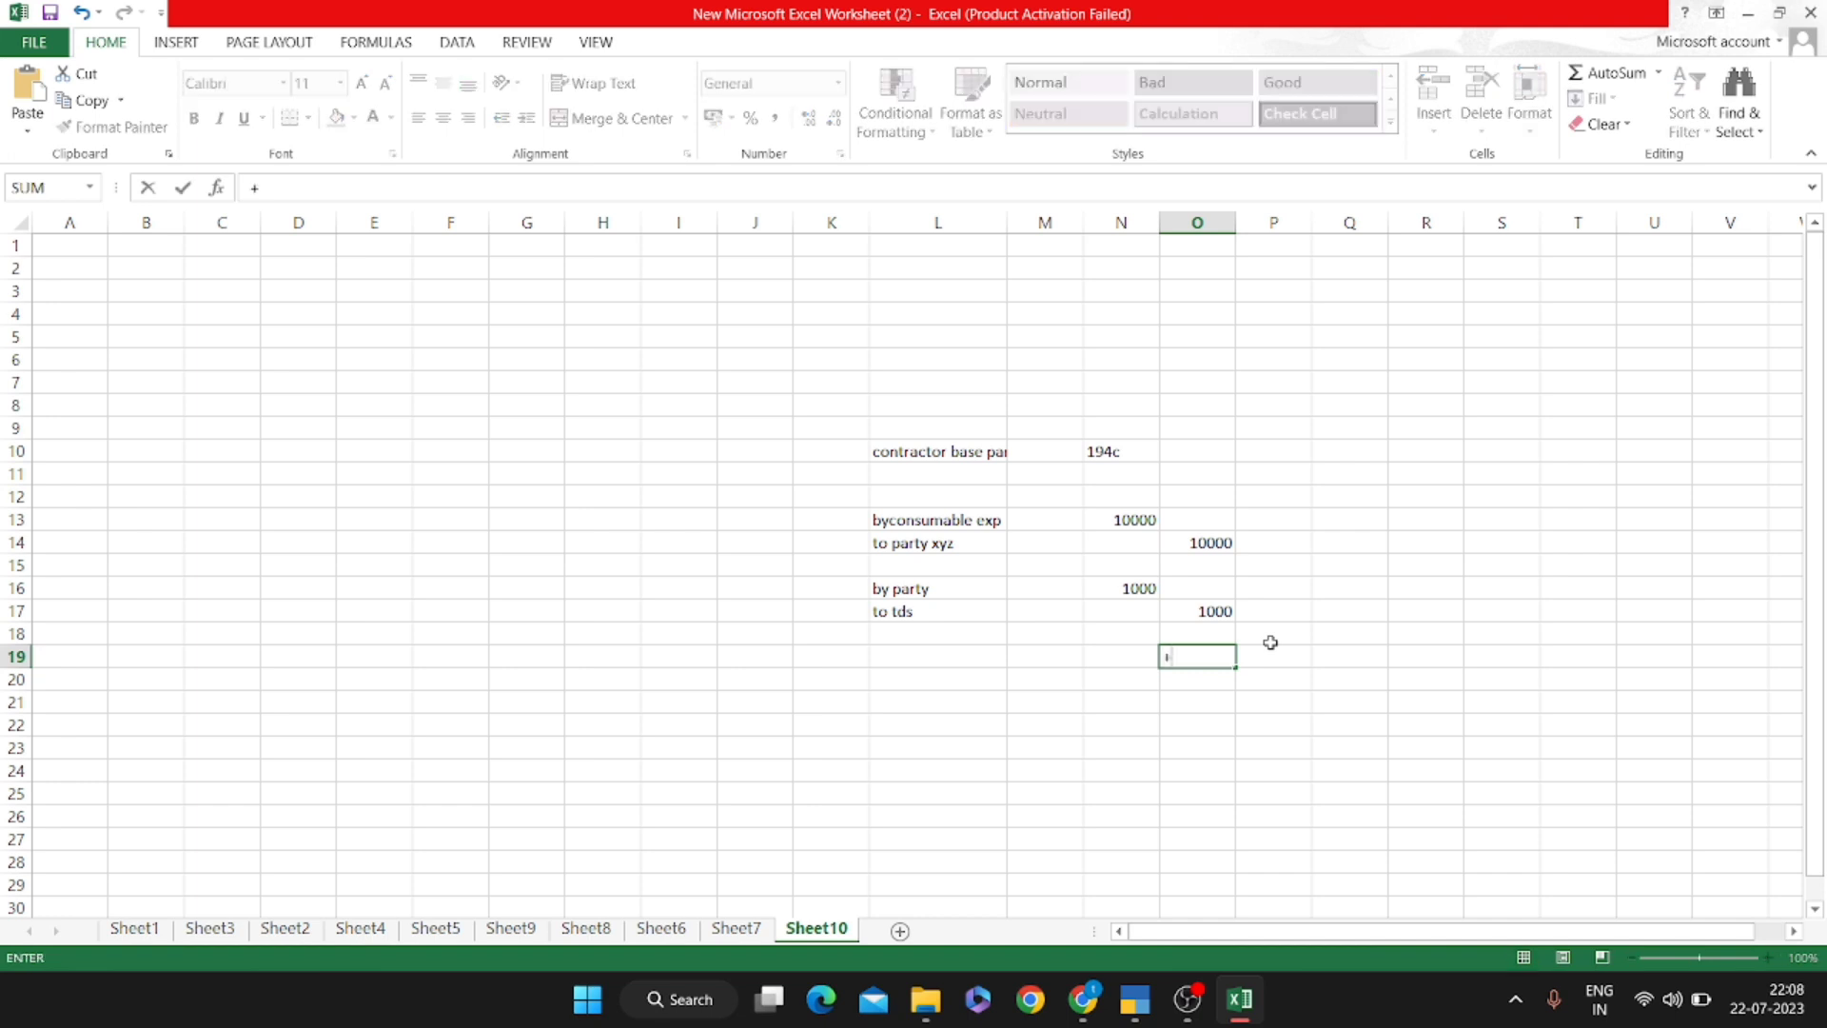
{"action": "key", "text": "Up"}
{"action": "key", "text": "Up"}
{"action": "key", "text": "Up"}
{"action": "key", "text": "Up"}
{"action": "key", "text": "Up"}
{"action": "key", "text": "Up"}
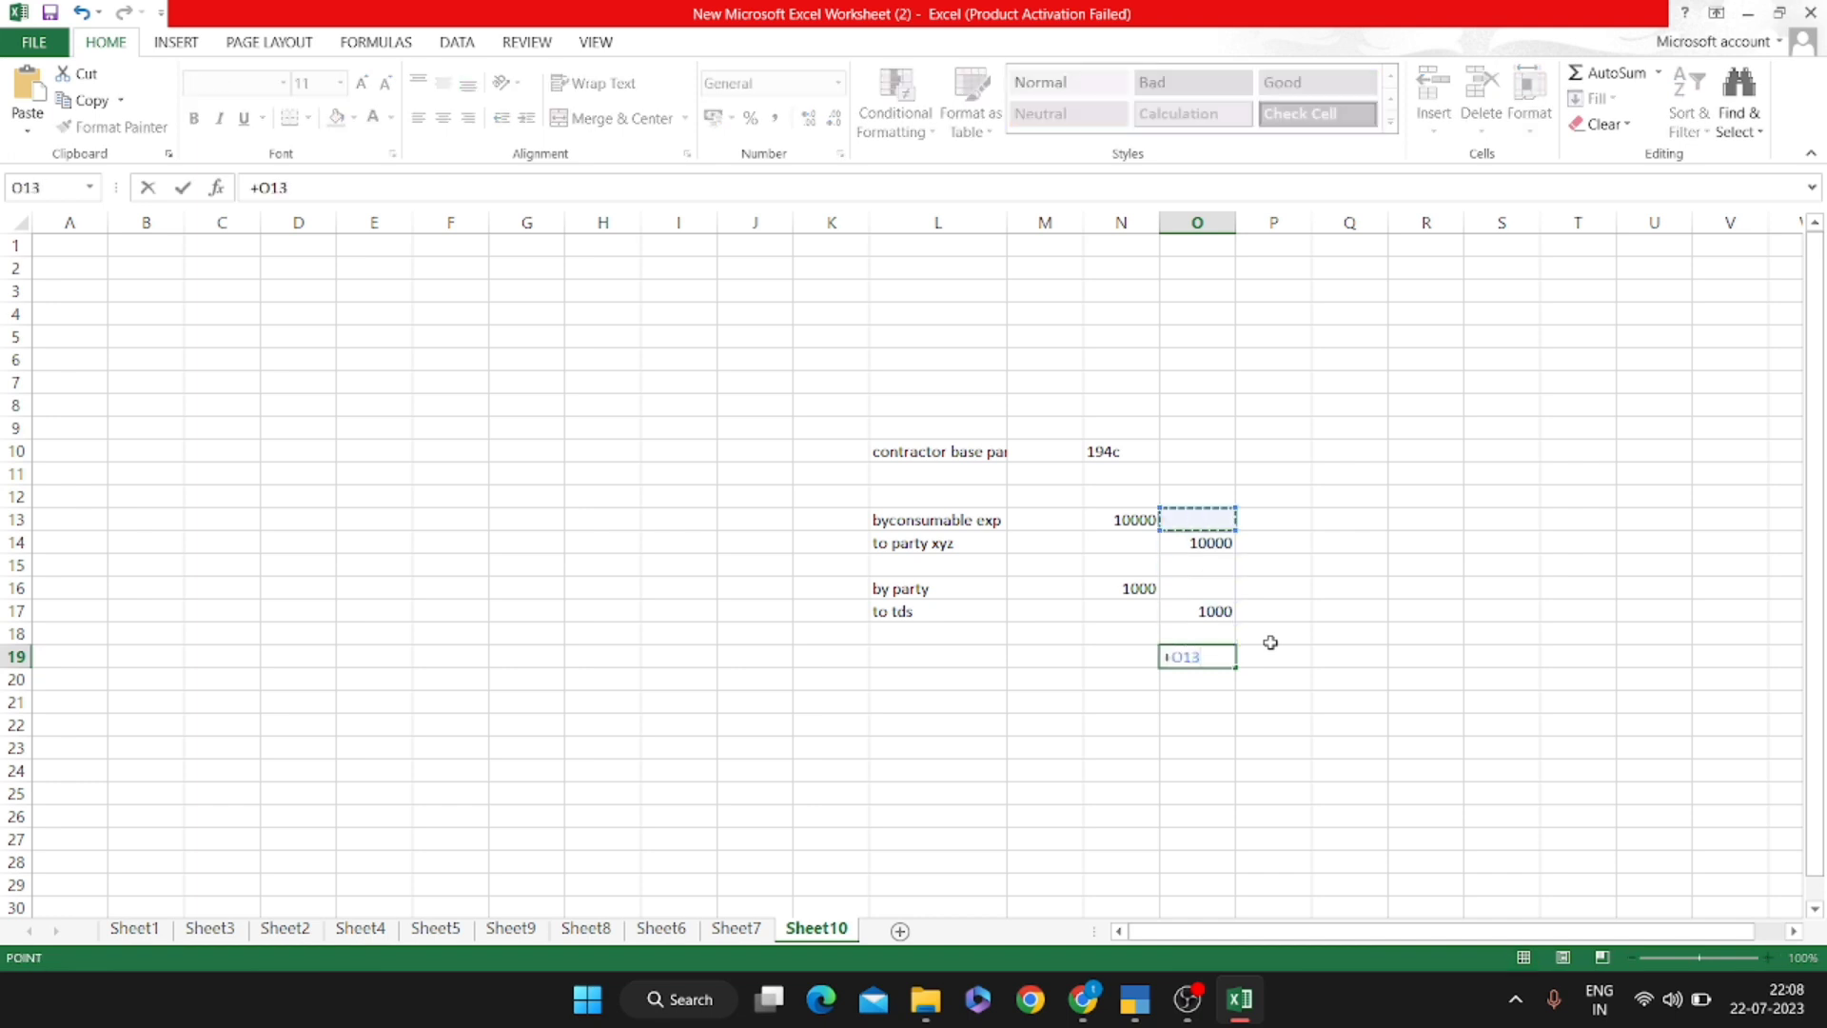
{"action": "key", "text": "Down"}
{"action": "key", "text": "Up"}
{"action": "key", "text": "Down"}
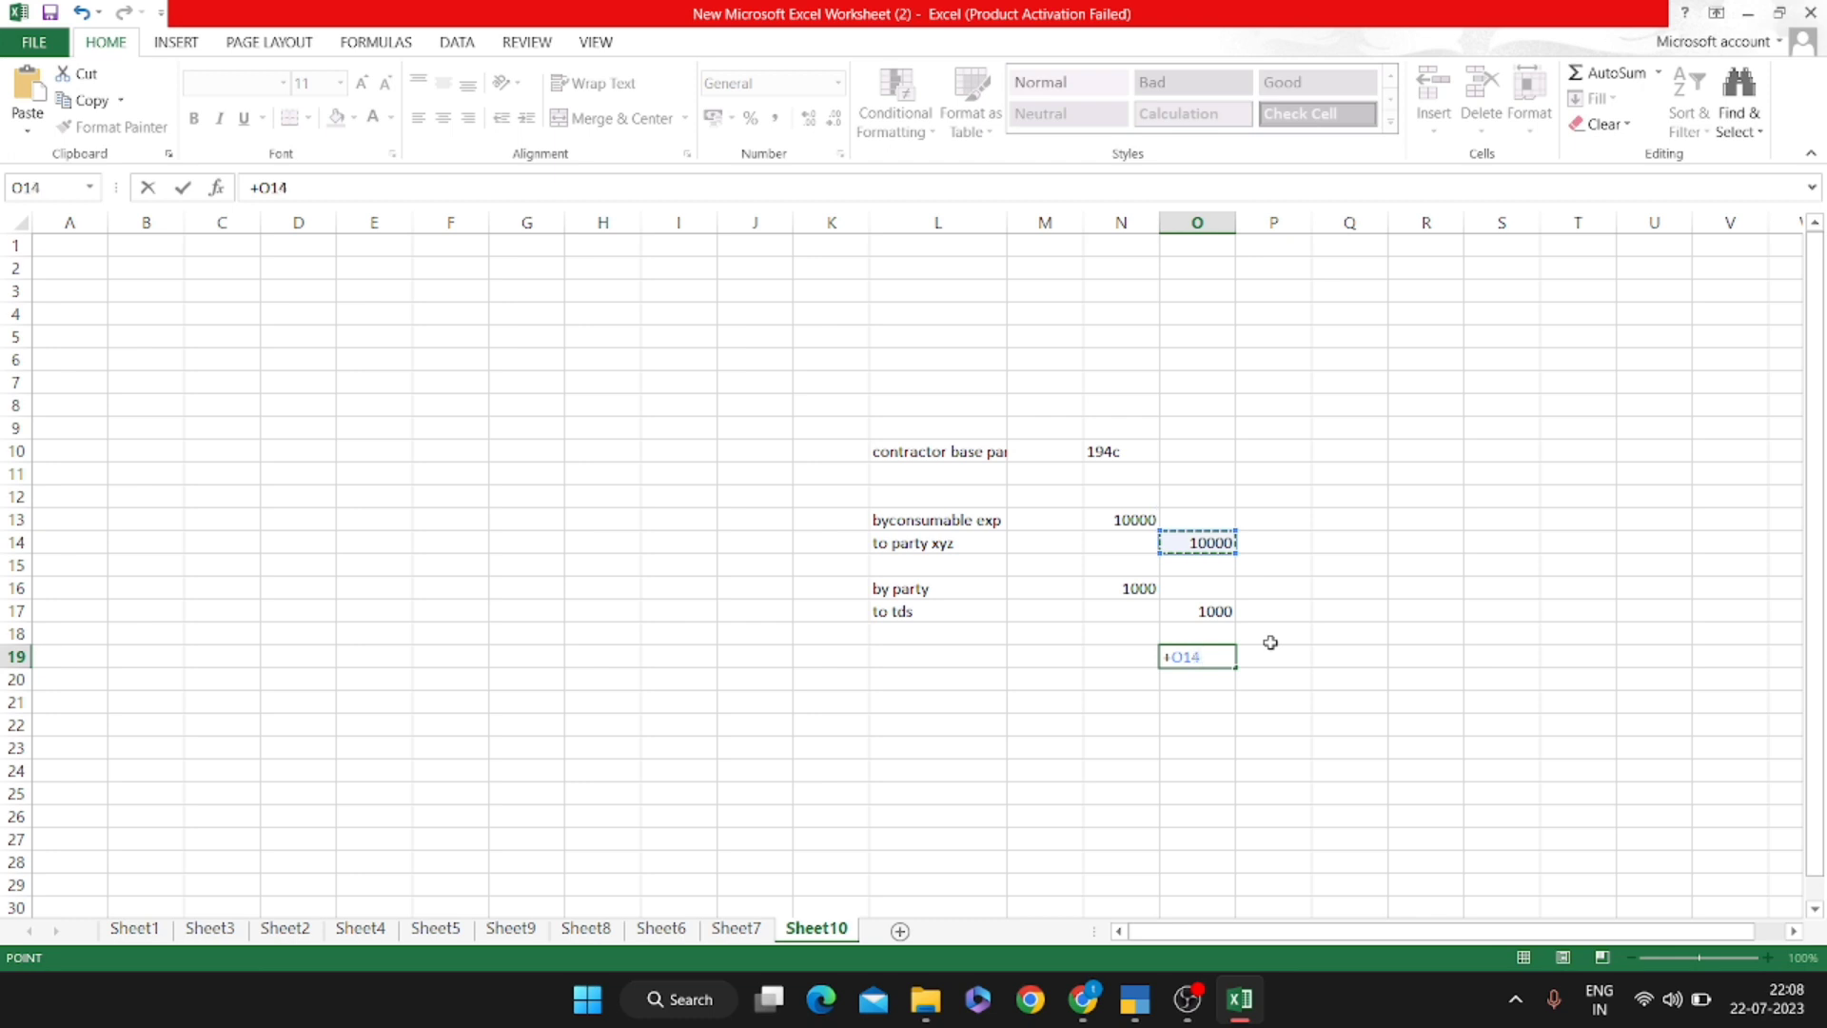
{"action": "type", "text": "-"}
{"action": "key", "text": "Up"}
{"action": "key", "text": "Up"}
{"action": "key", "text": "Left"}
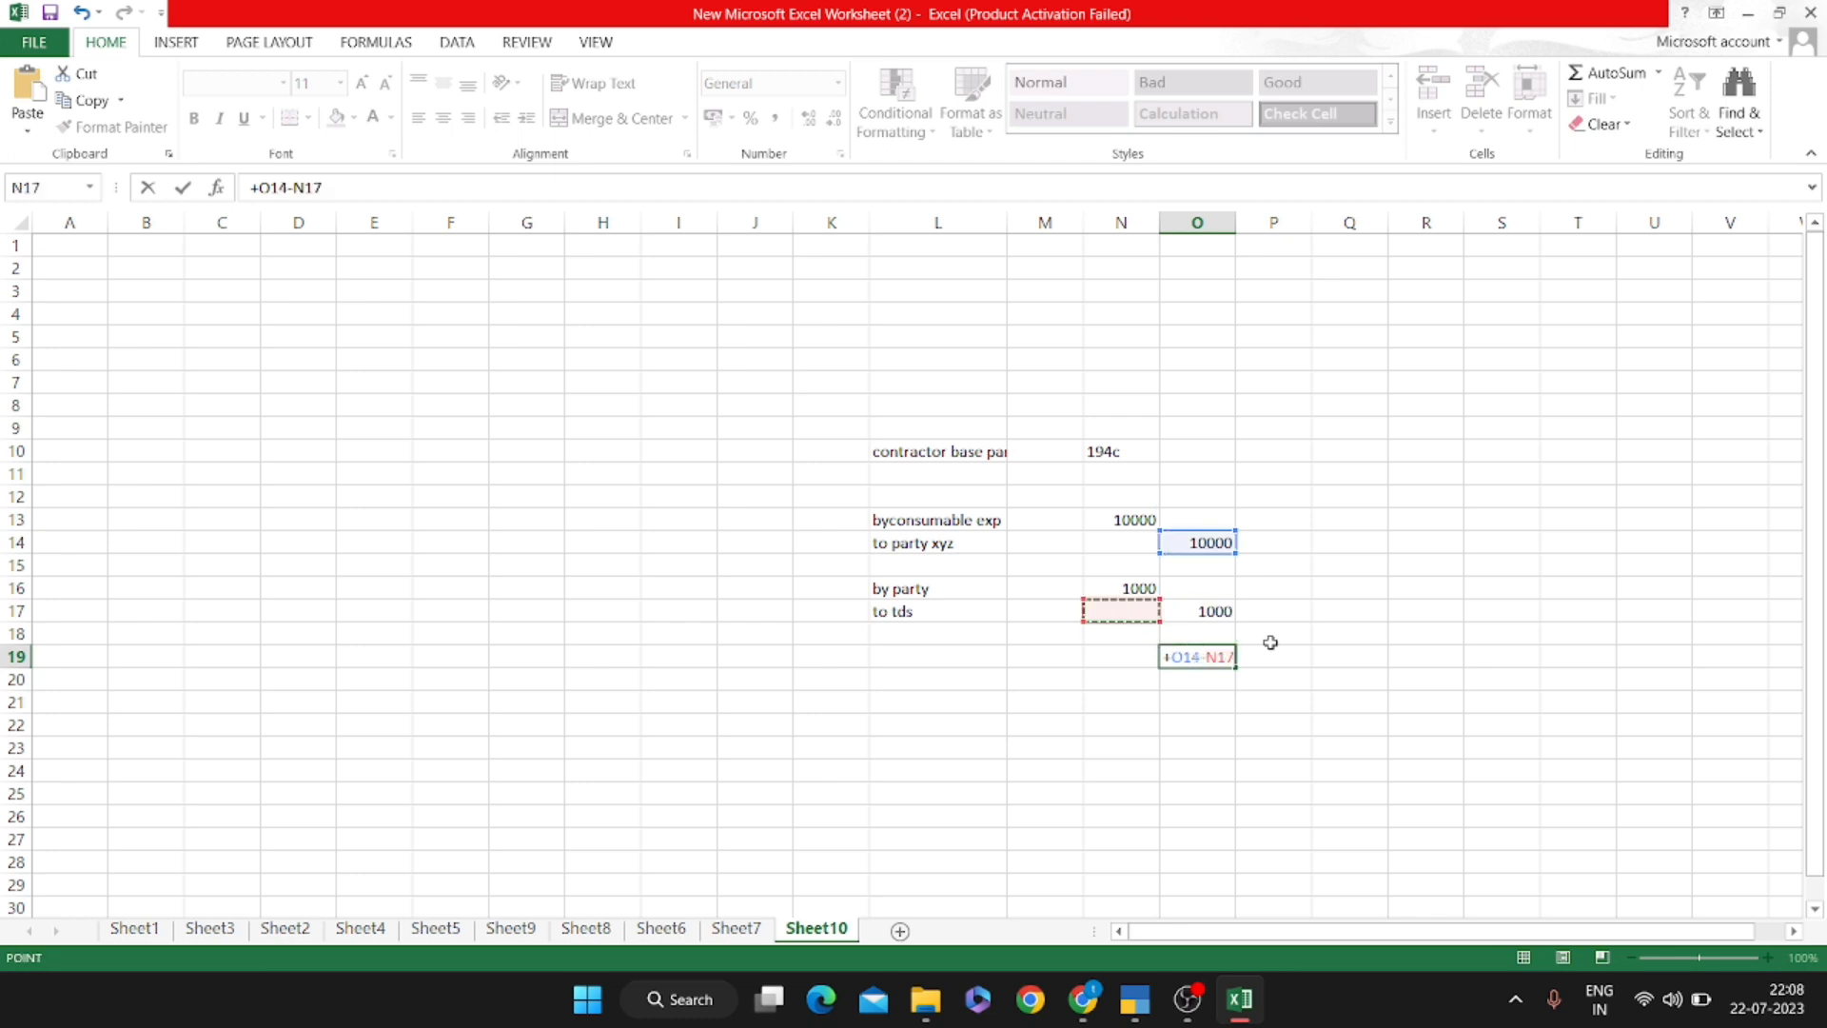
{"action": "key", "text": "Up"}
{"action": "key", "text": "Return"}
{"action": "key", "text": "Up"}
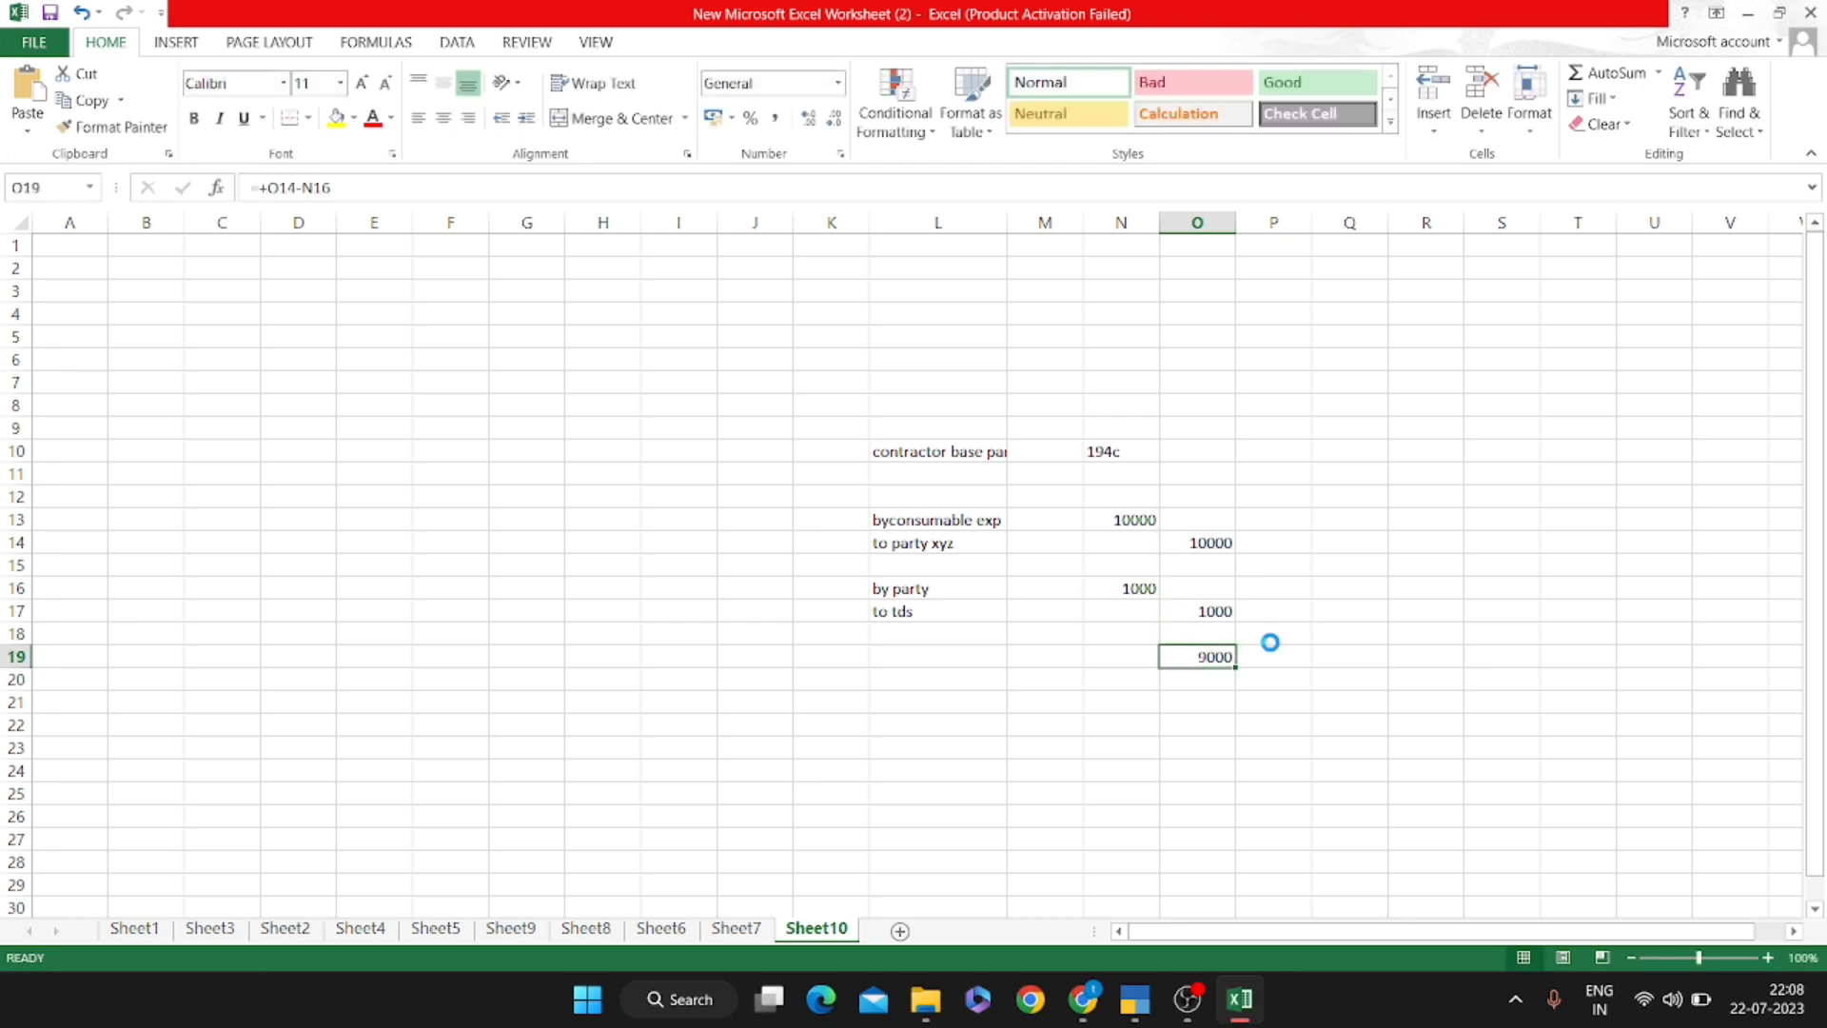
{"action": "key", "text": "ctrl+b"}
Add a bold 'balance payable' label in Q19
{"action": "key", "text": "Right"}
{"action": "key", "text": "Right"}
{"action": "type", "text": "bal"}
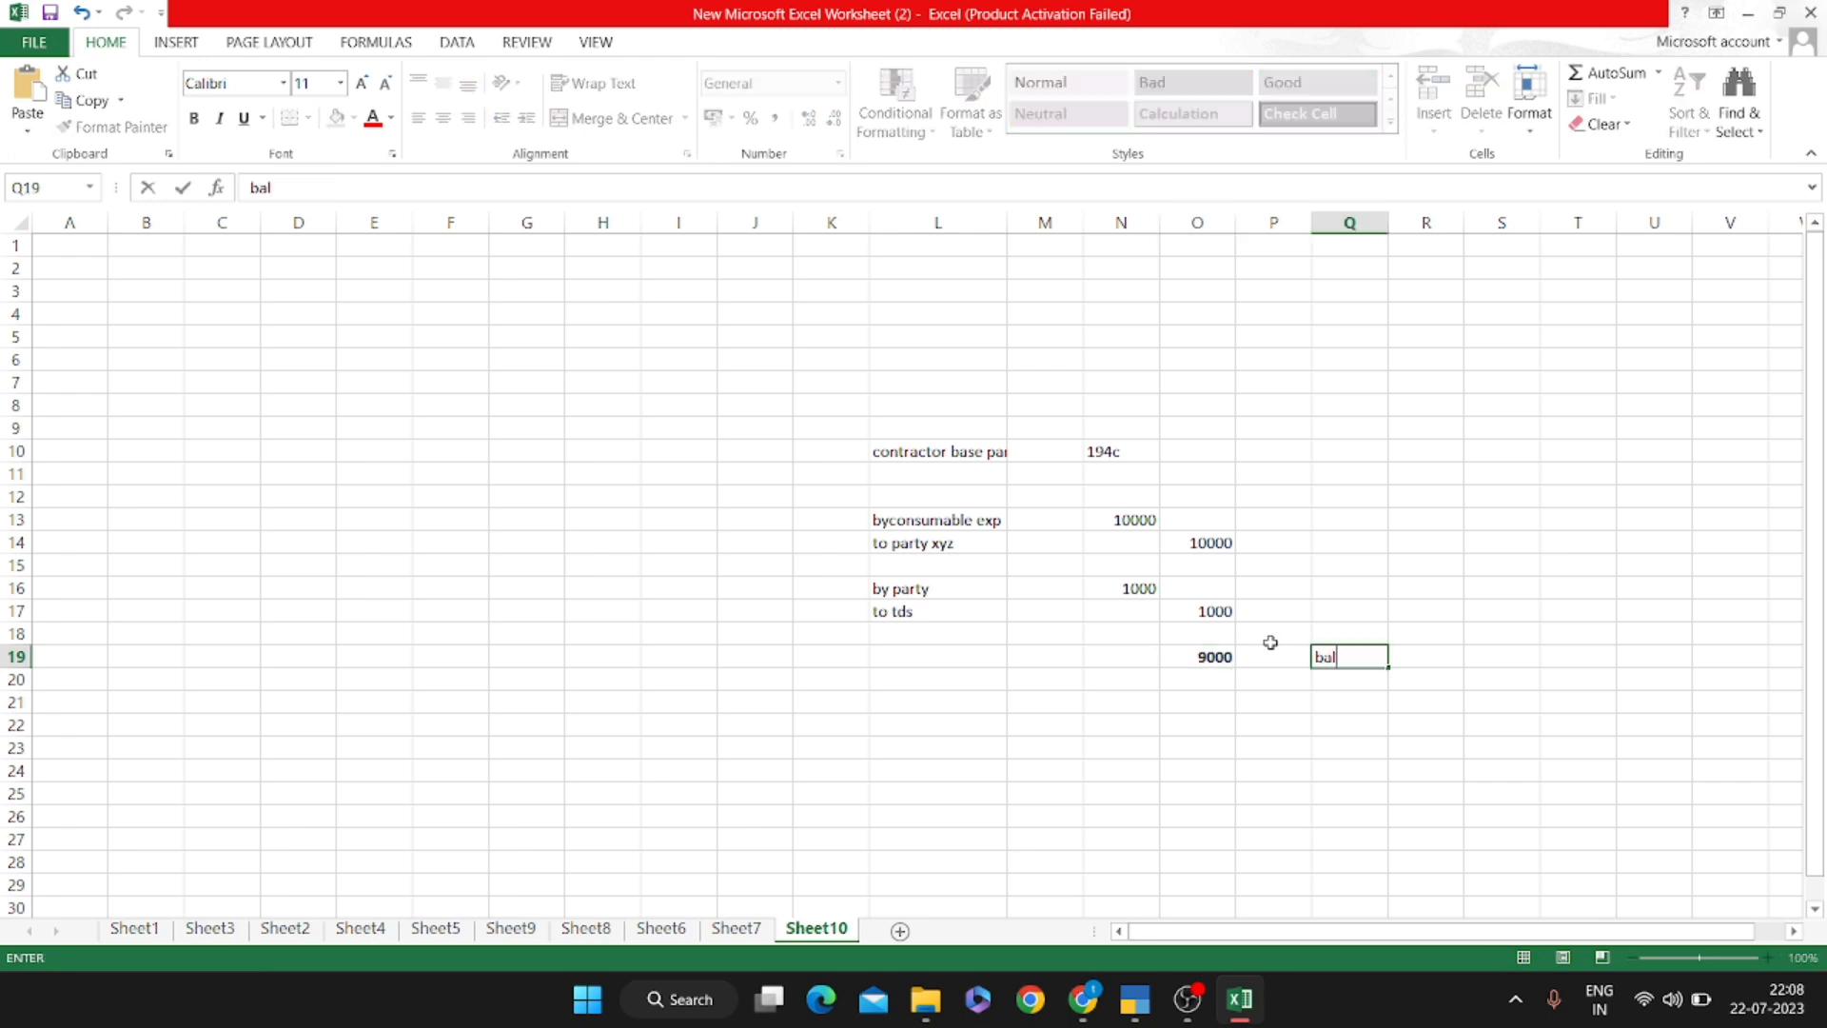
{"action": "type", "text": "ance payable"}
{"action": "key", "text": "Return"}
{"action": "key", "text": "Up"}
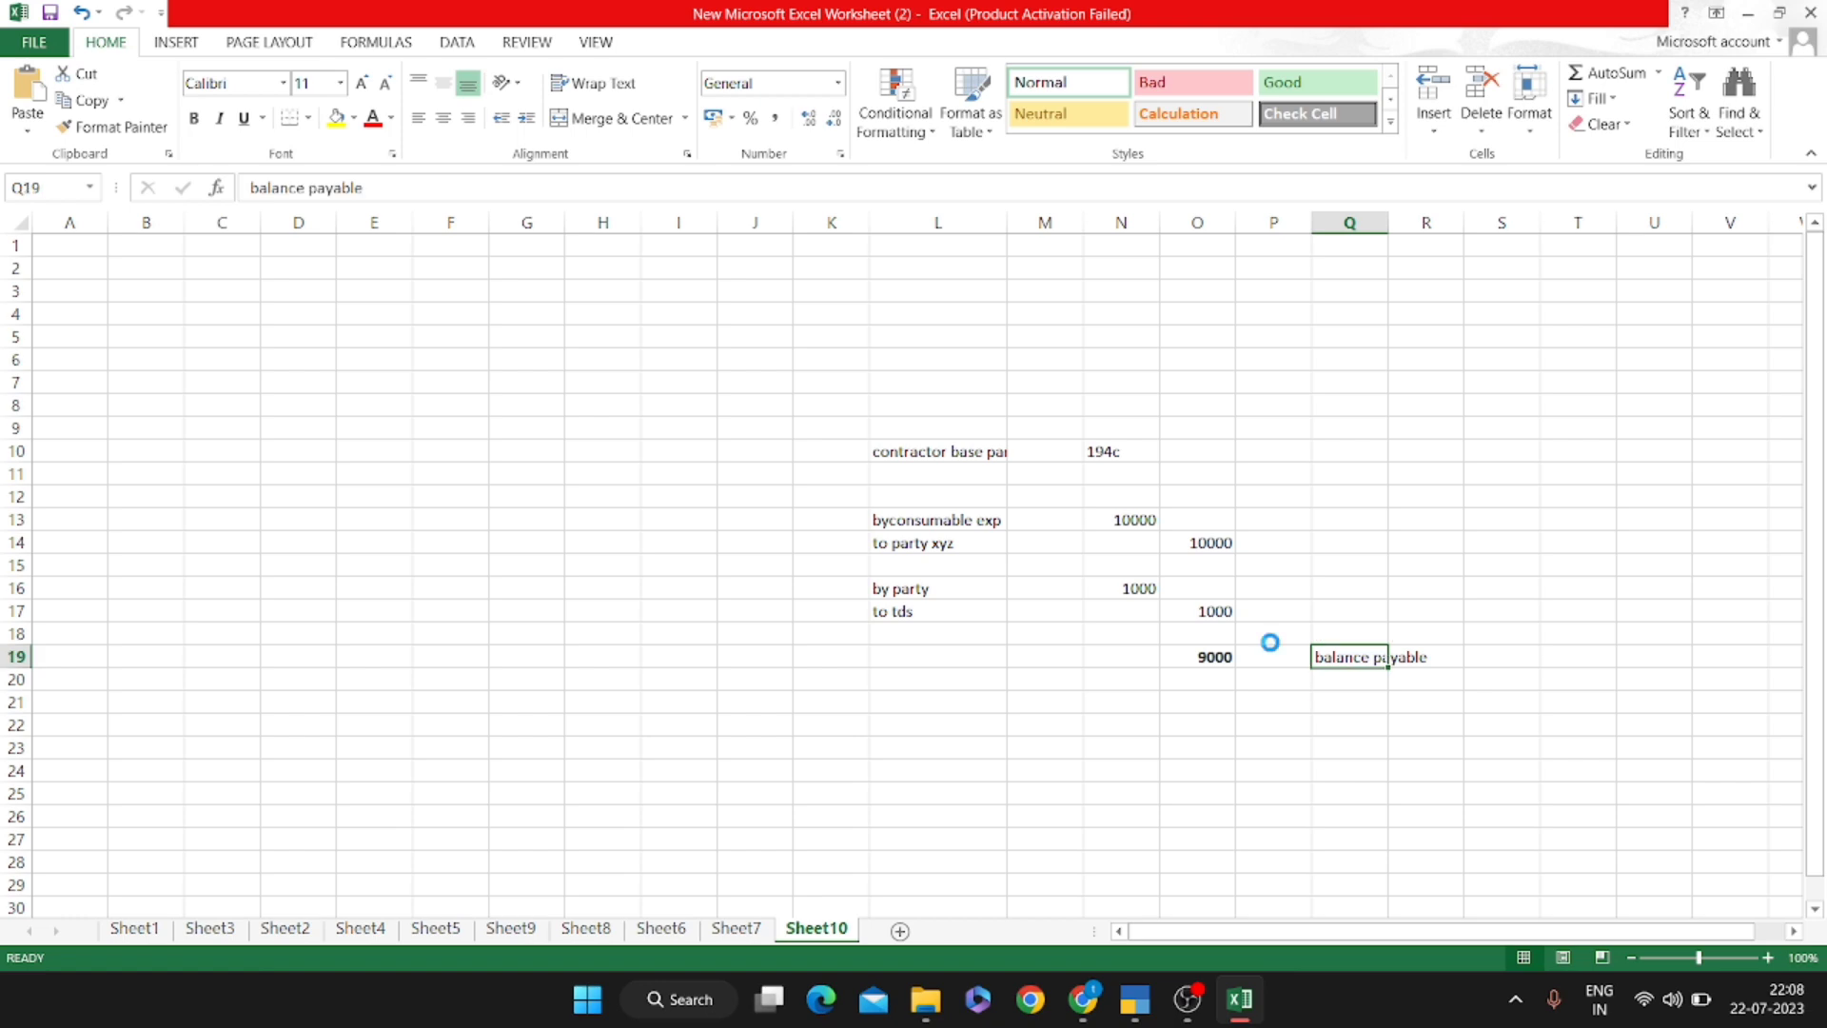
{"action": "key", "text": "ctrl+b"}
{"action": "key", "text": "alt+Tab"}
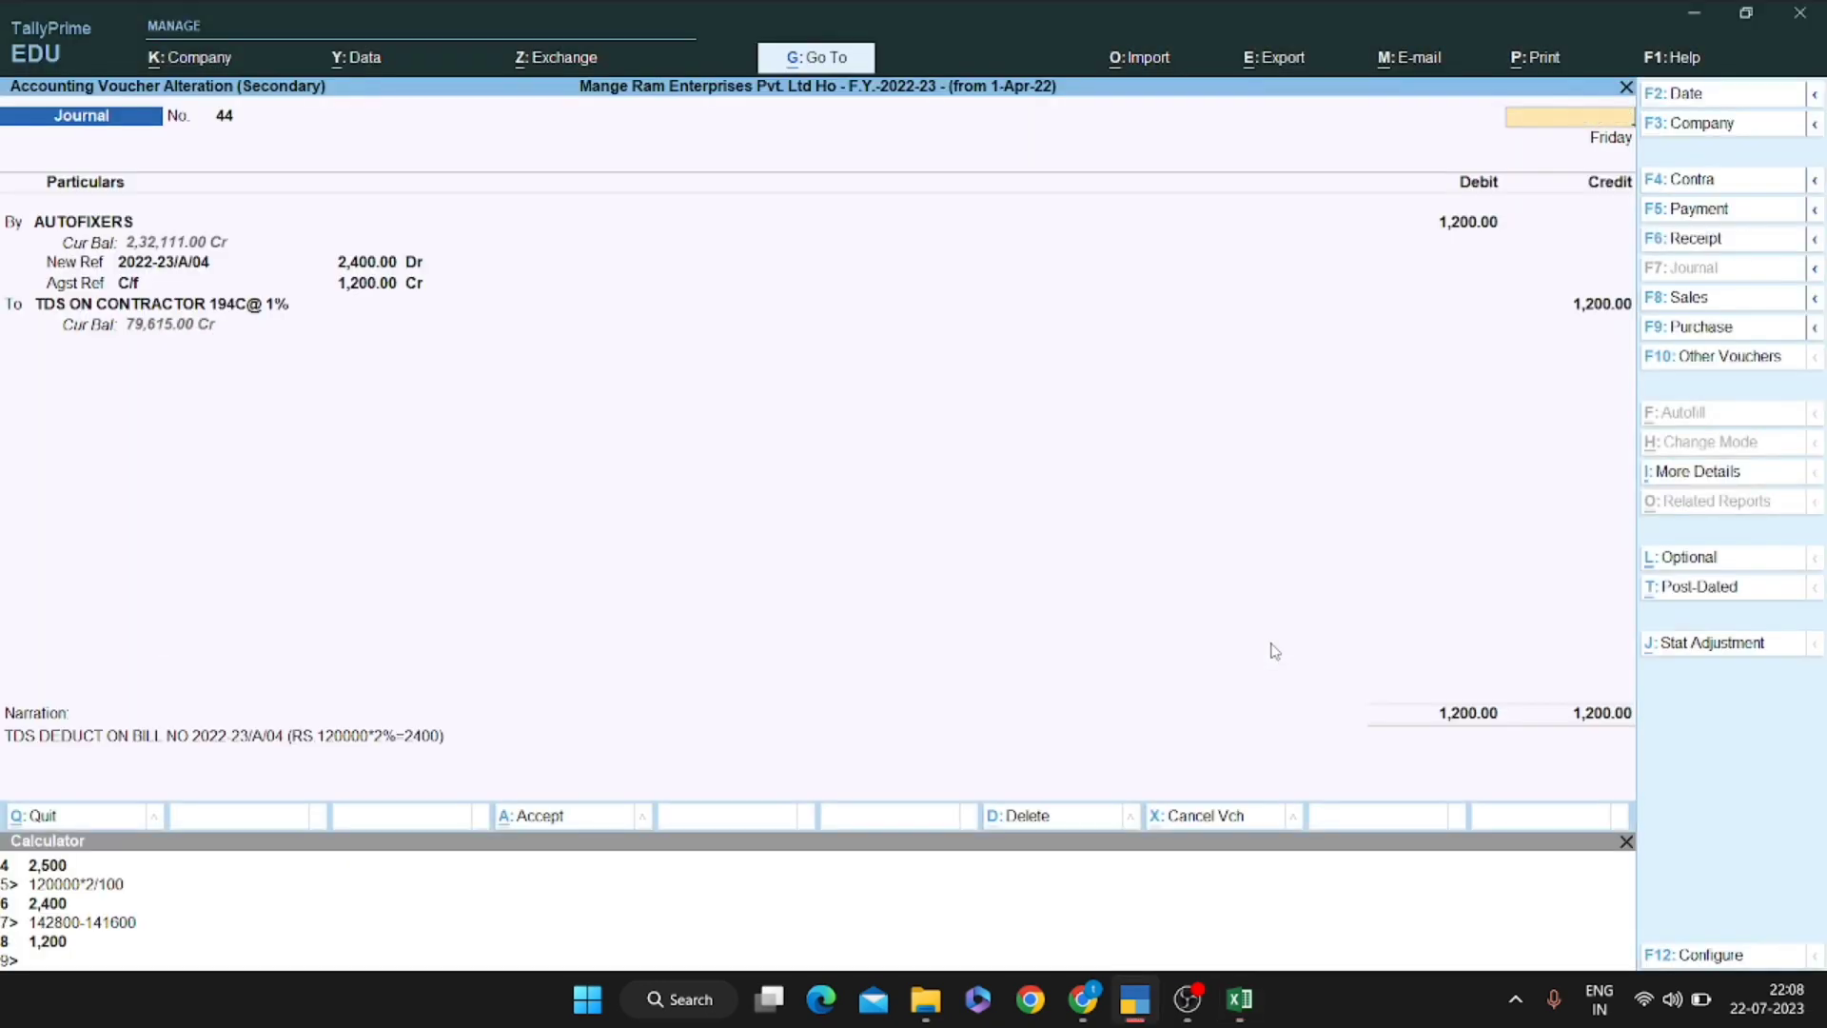
Quit journal 44 and remove the Pnb 1256 payment line from the ledger
{"action": "key", "text": "Escape"}
{"action": "key", "text": "y"}
{"action": "key", "text": "Down"}
{"action": "key", "text": "Down"}
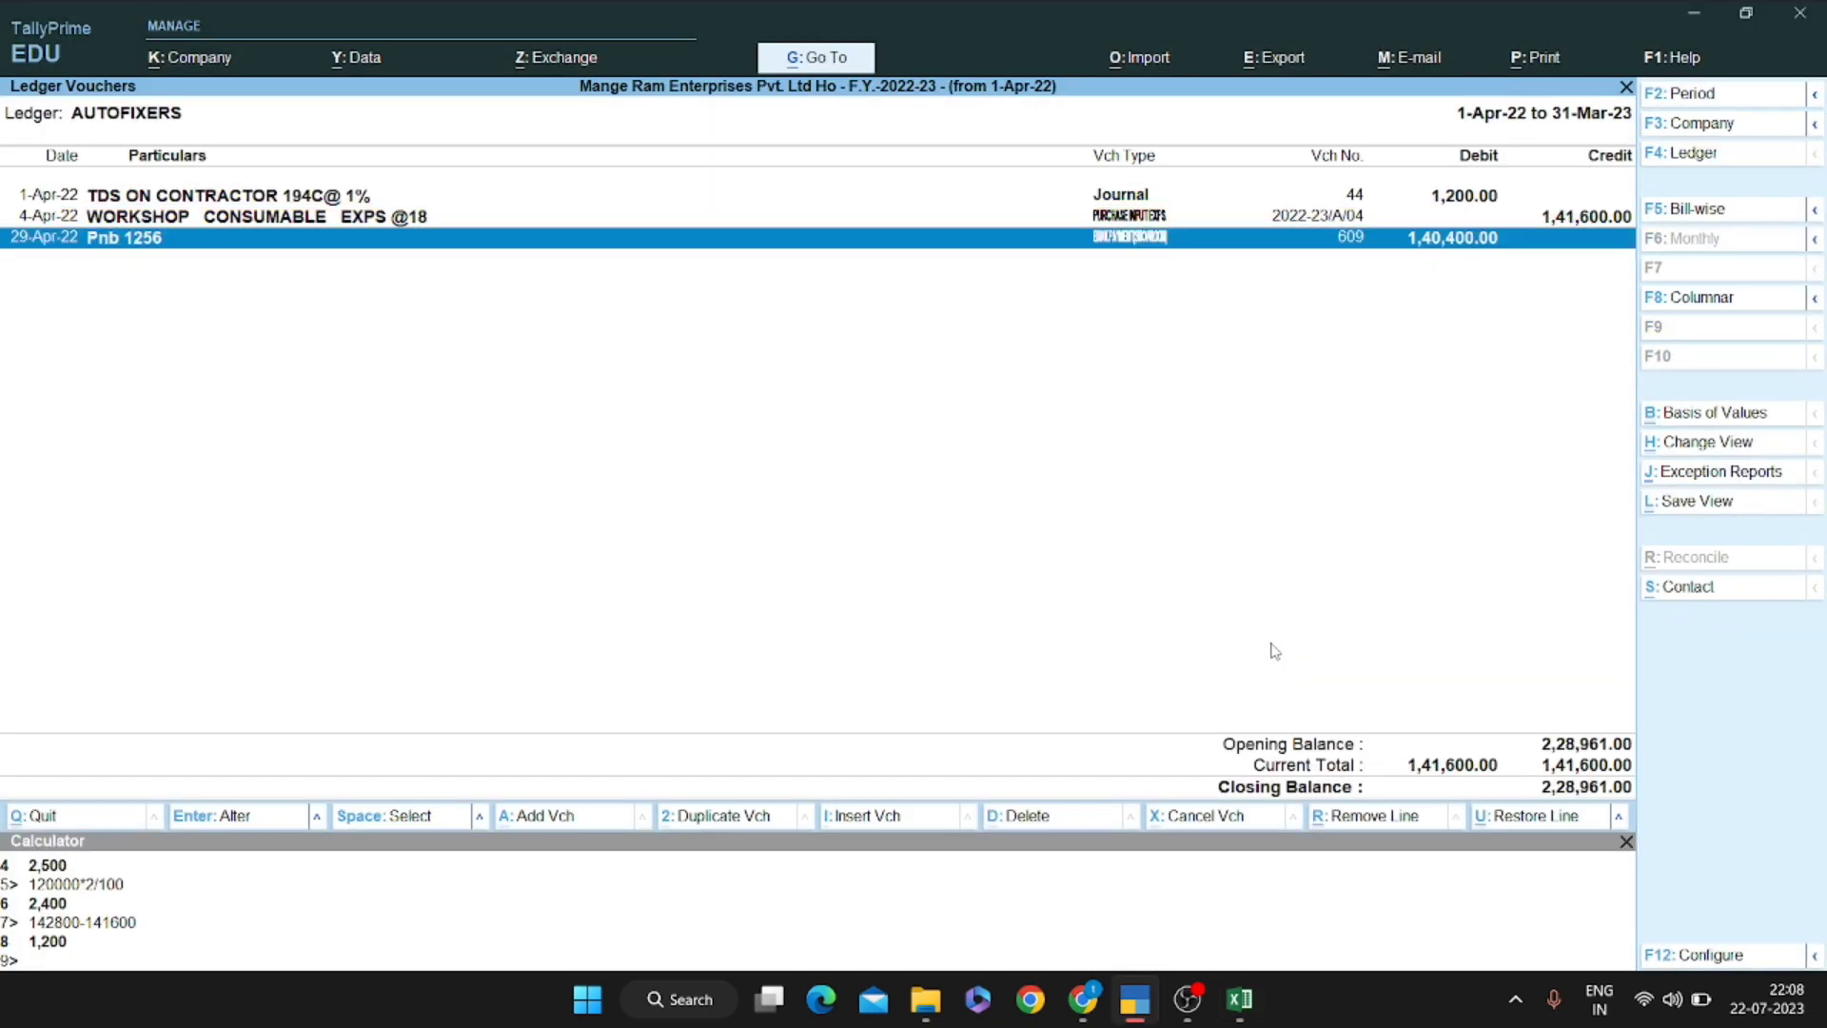
{"action": "key", "text": "alt+r"}
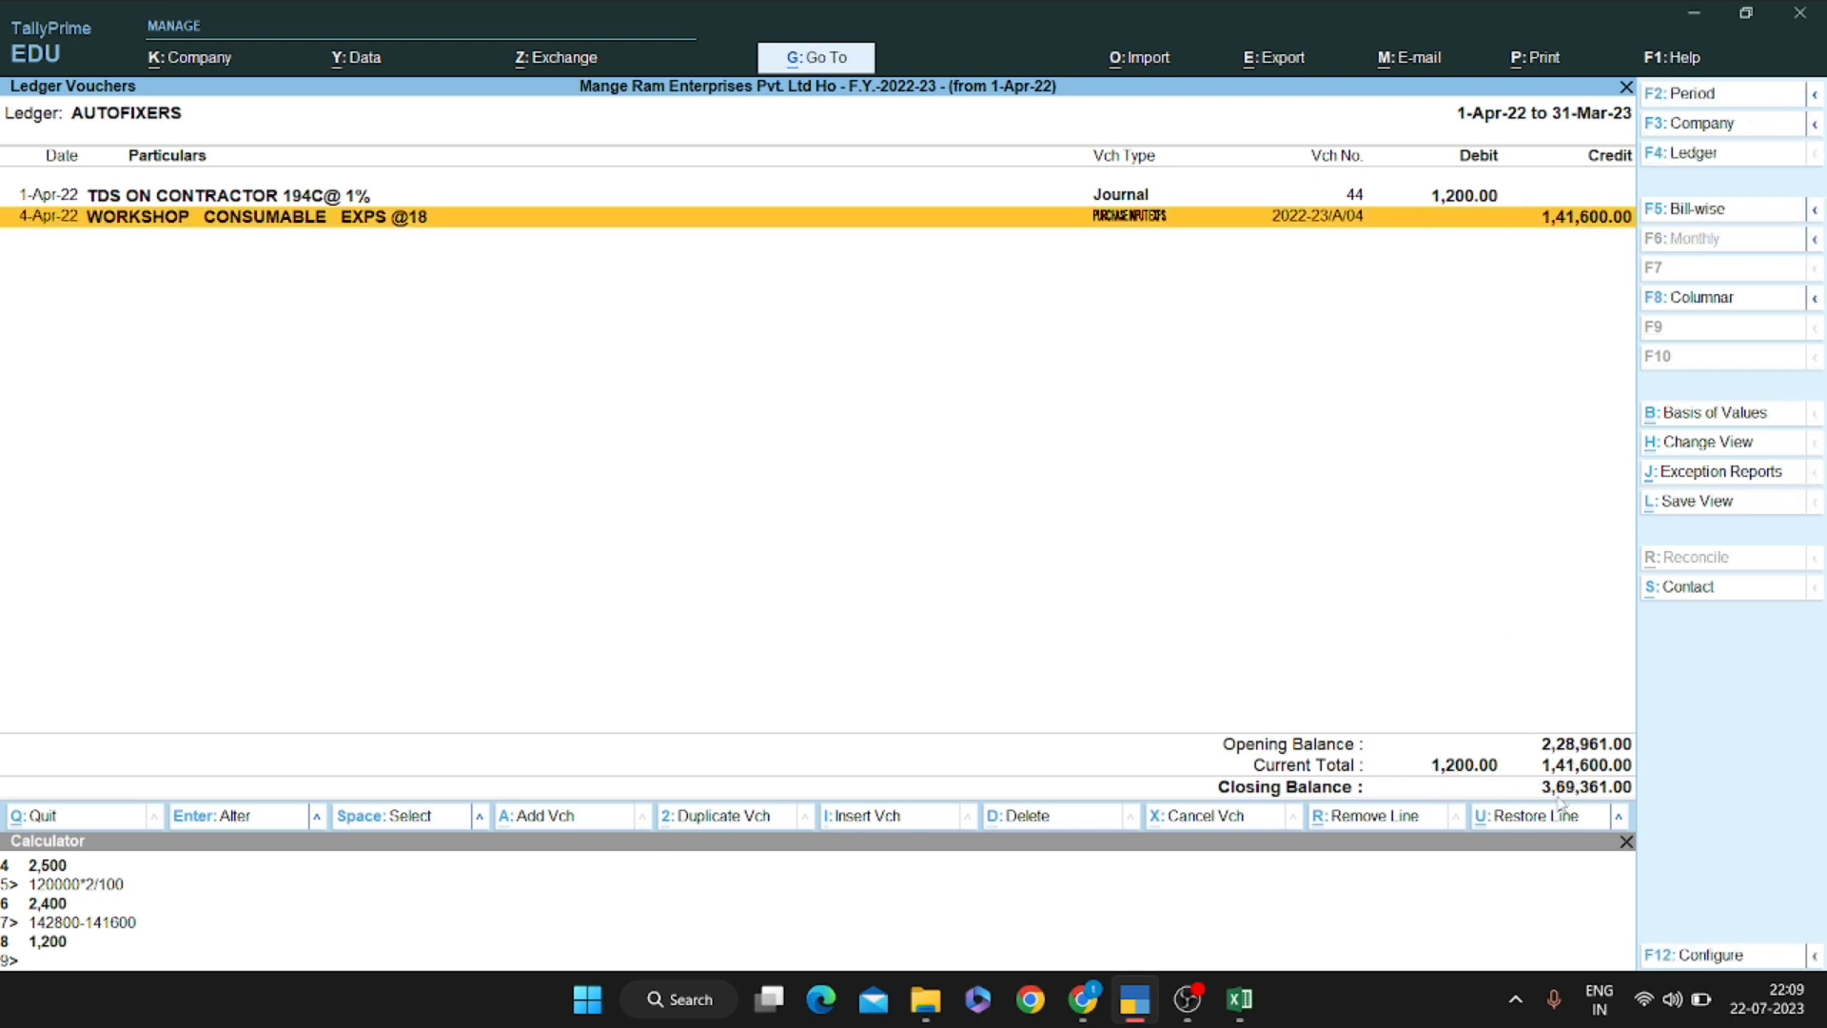
Set Include Opening Balance to No so the ledger closes at 1,40,400.00
{"action": "key", "text": "F12"}
{"action": "key", "text": "Down"}
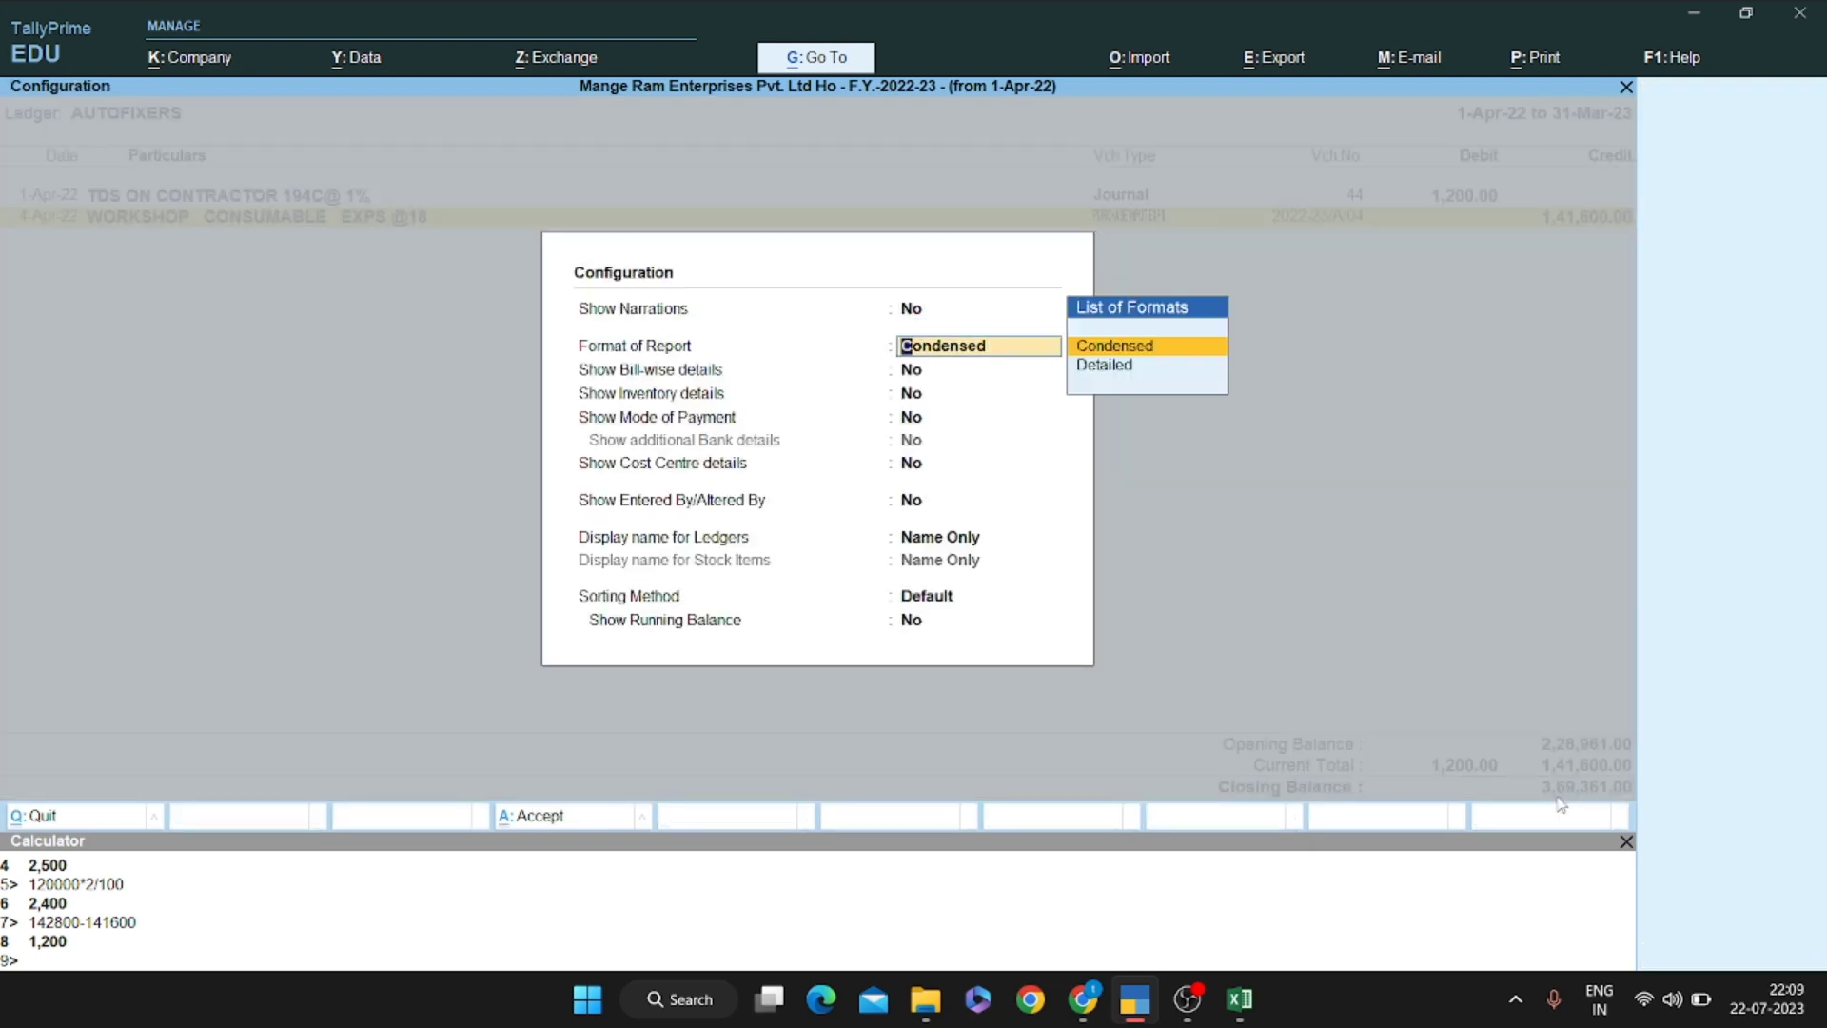
{"action": "key", "text": "Return"}
{"action": "key", "text": "Down"}
{"action": "key", "text": "Down"}
{"action": "key", "text": "Down"}
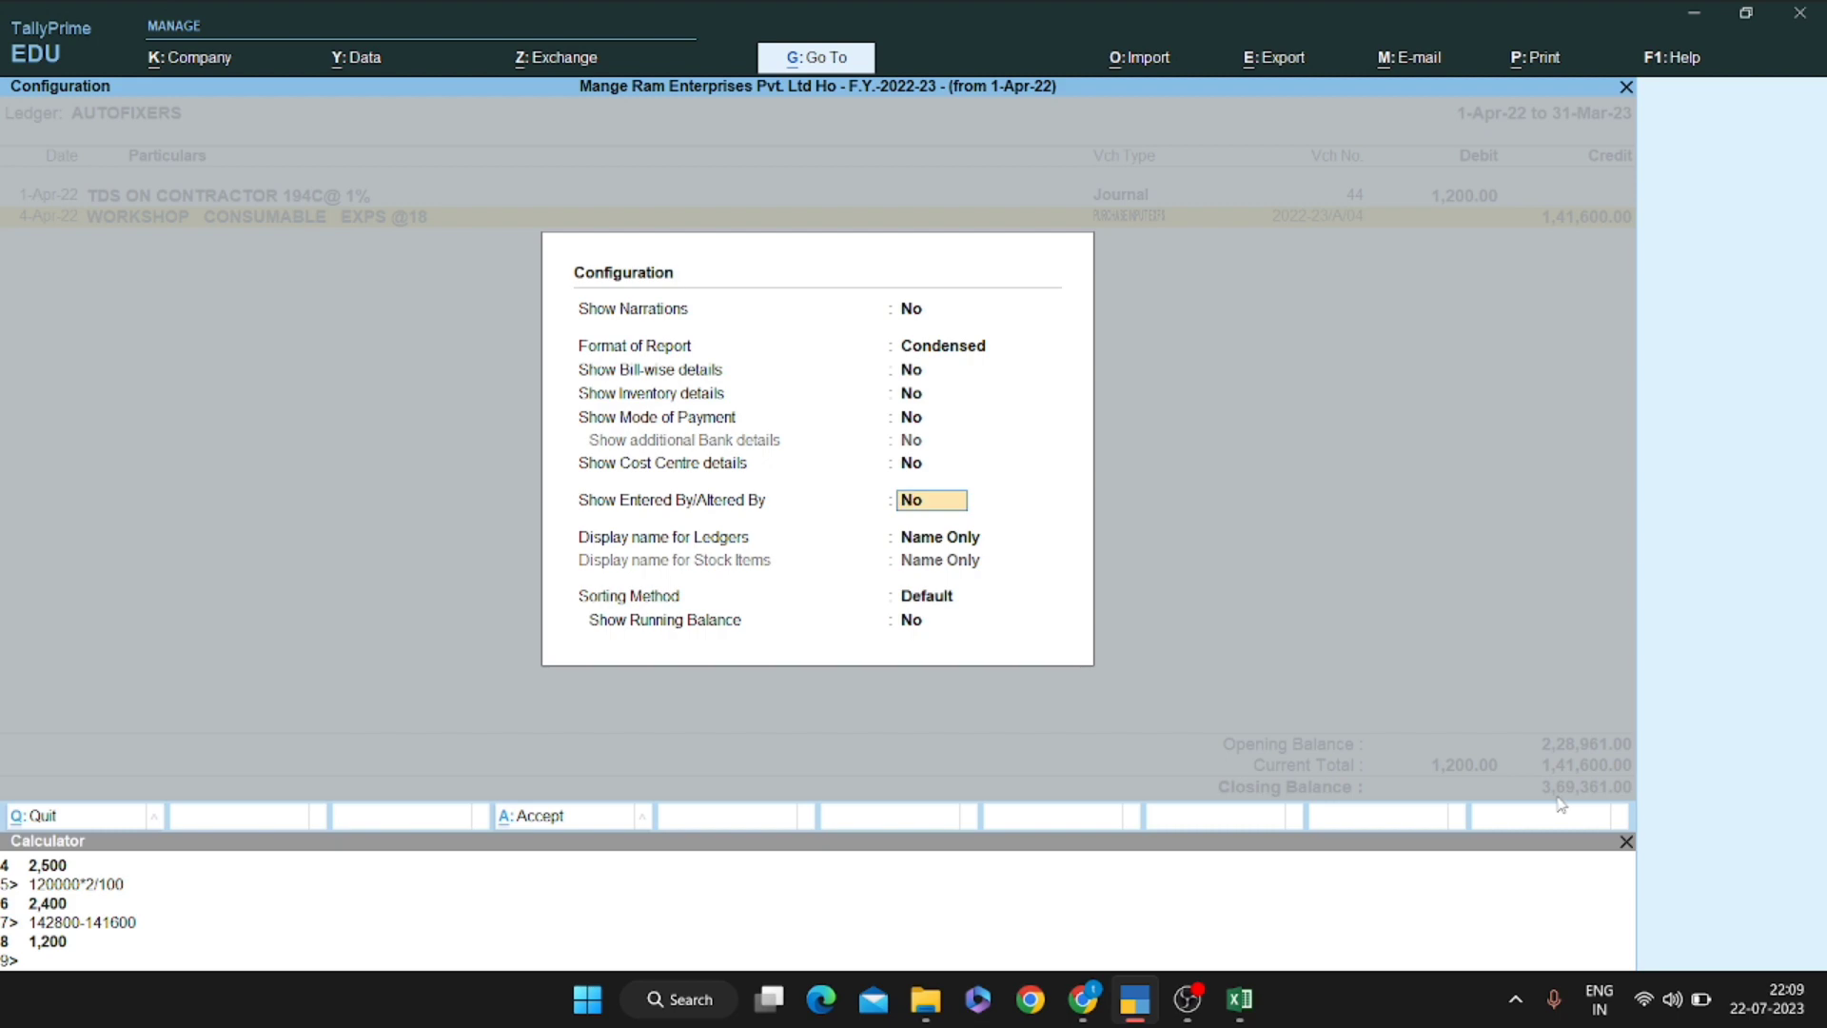
{"action": "key", "text": "ctrl+a"}
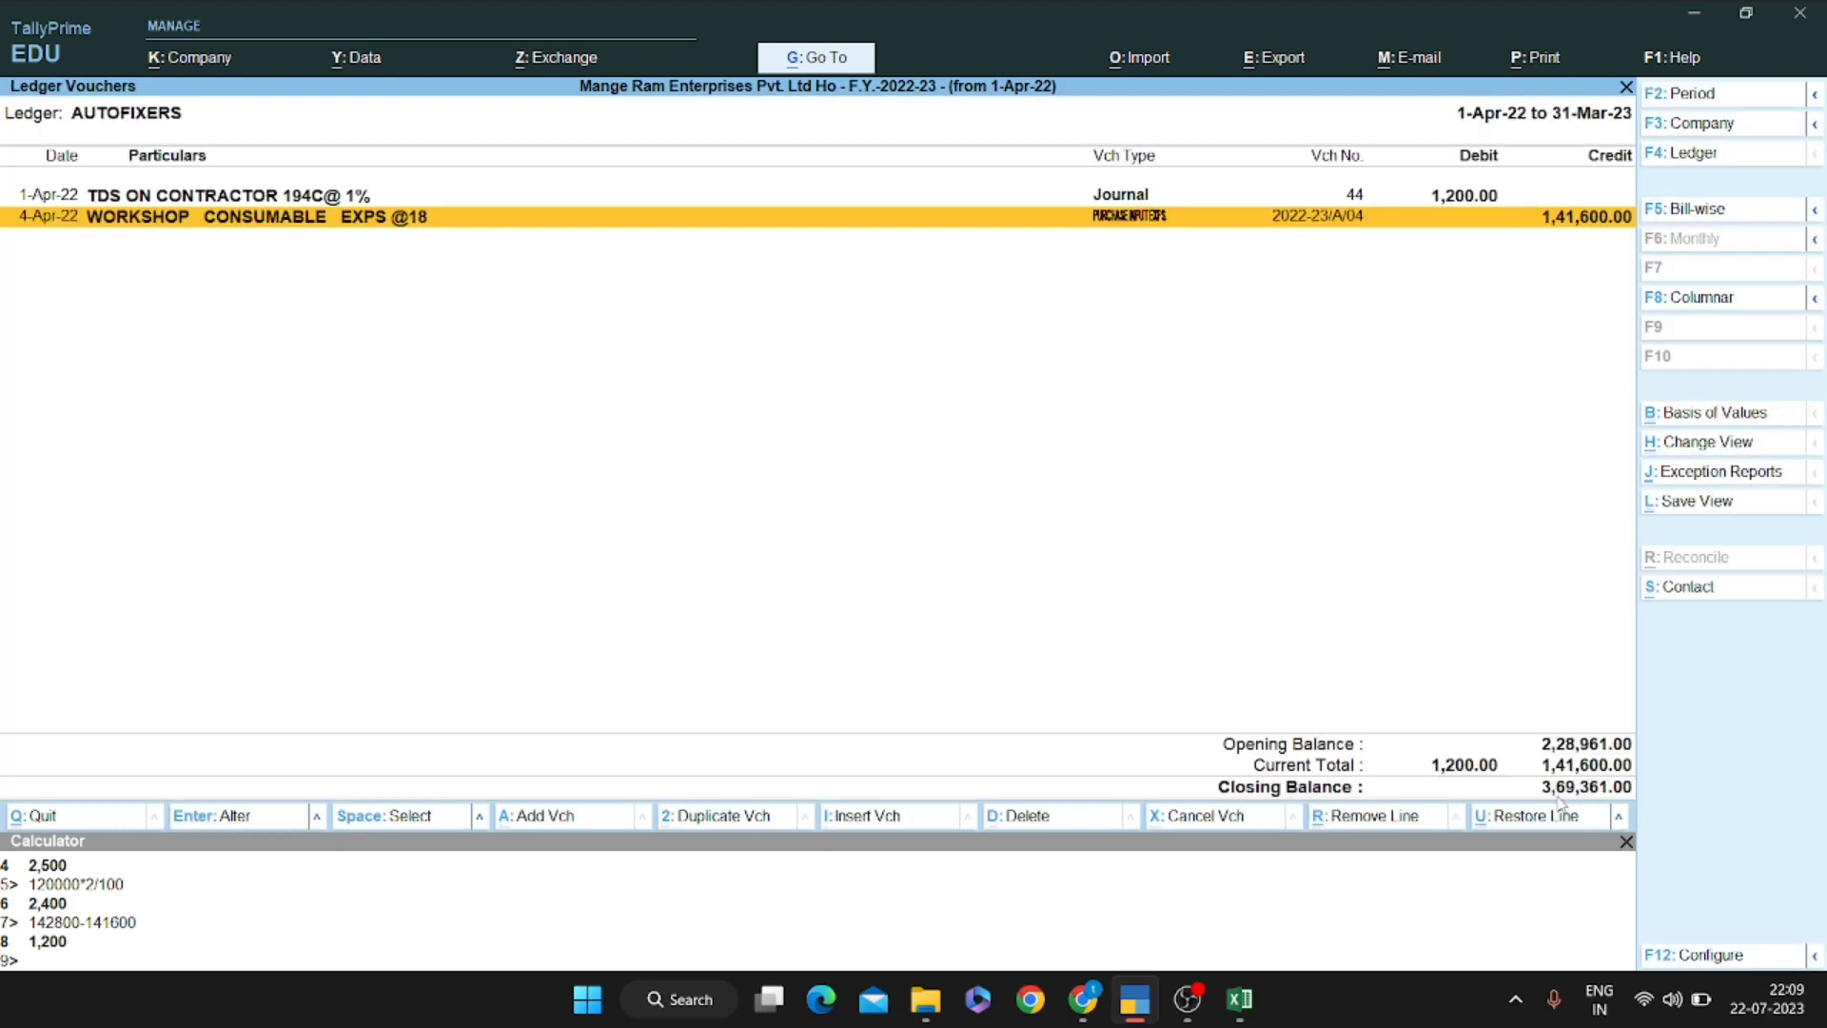
{"action": "key", "text": "ctrl+h"}
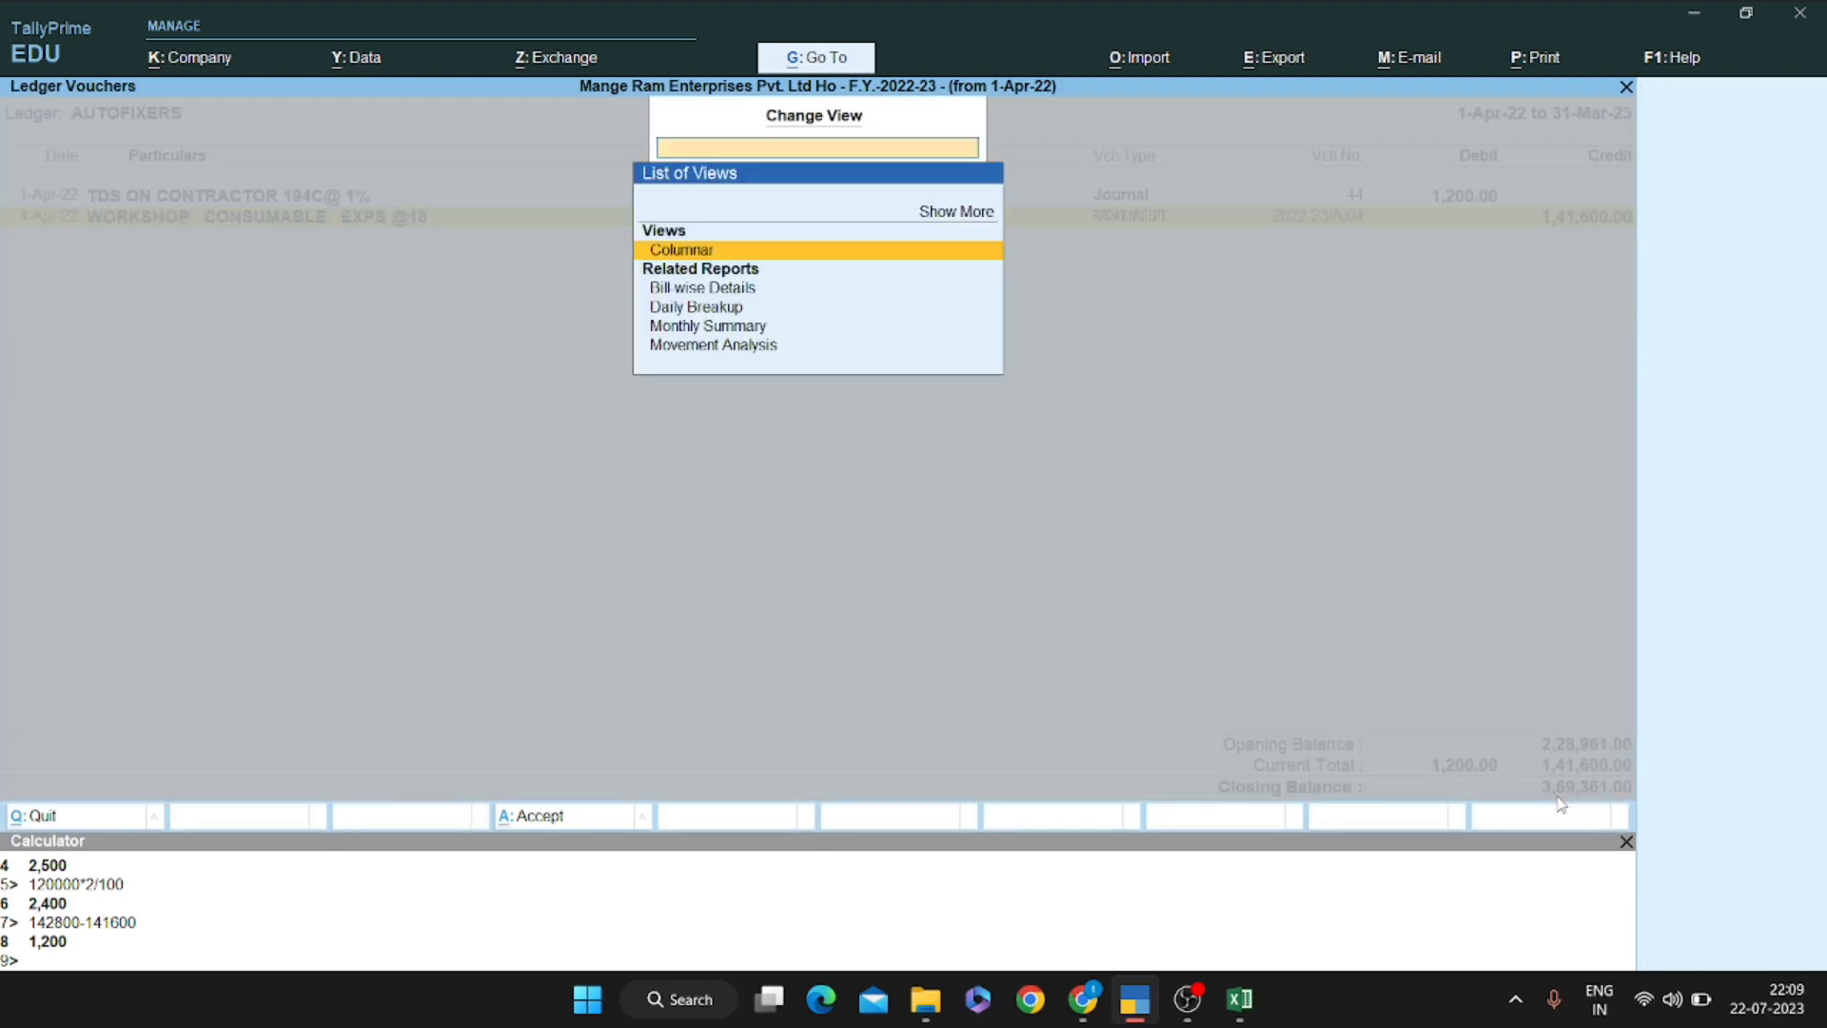
{"action": "key", "text": "Escape"}
{"action": "key", "text": "ctrl+b"}
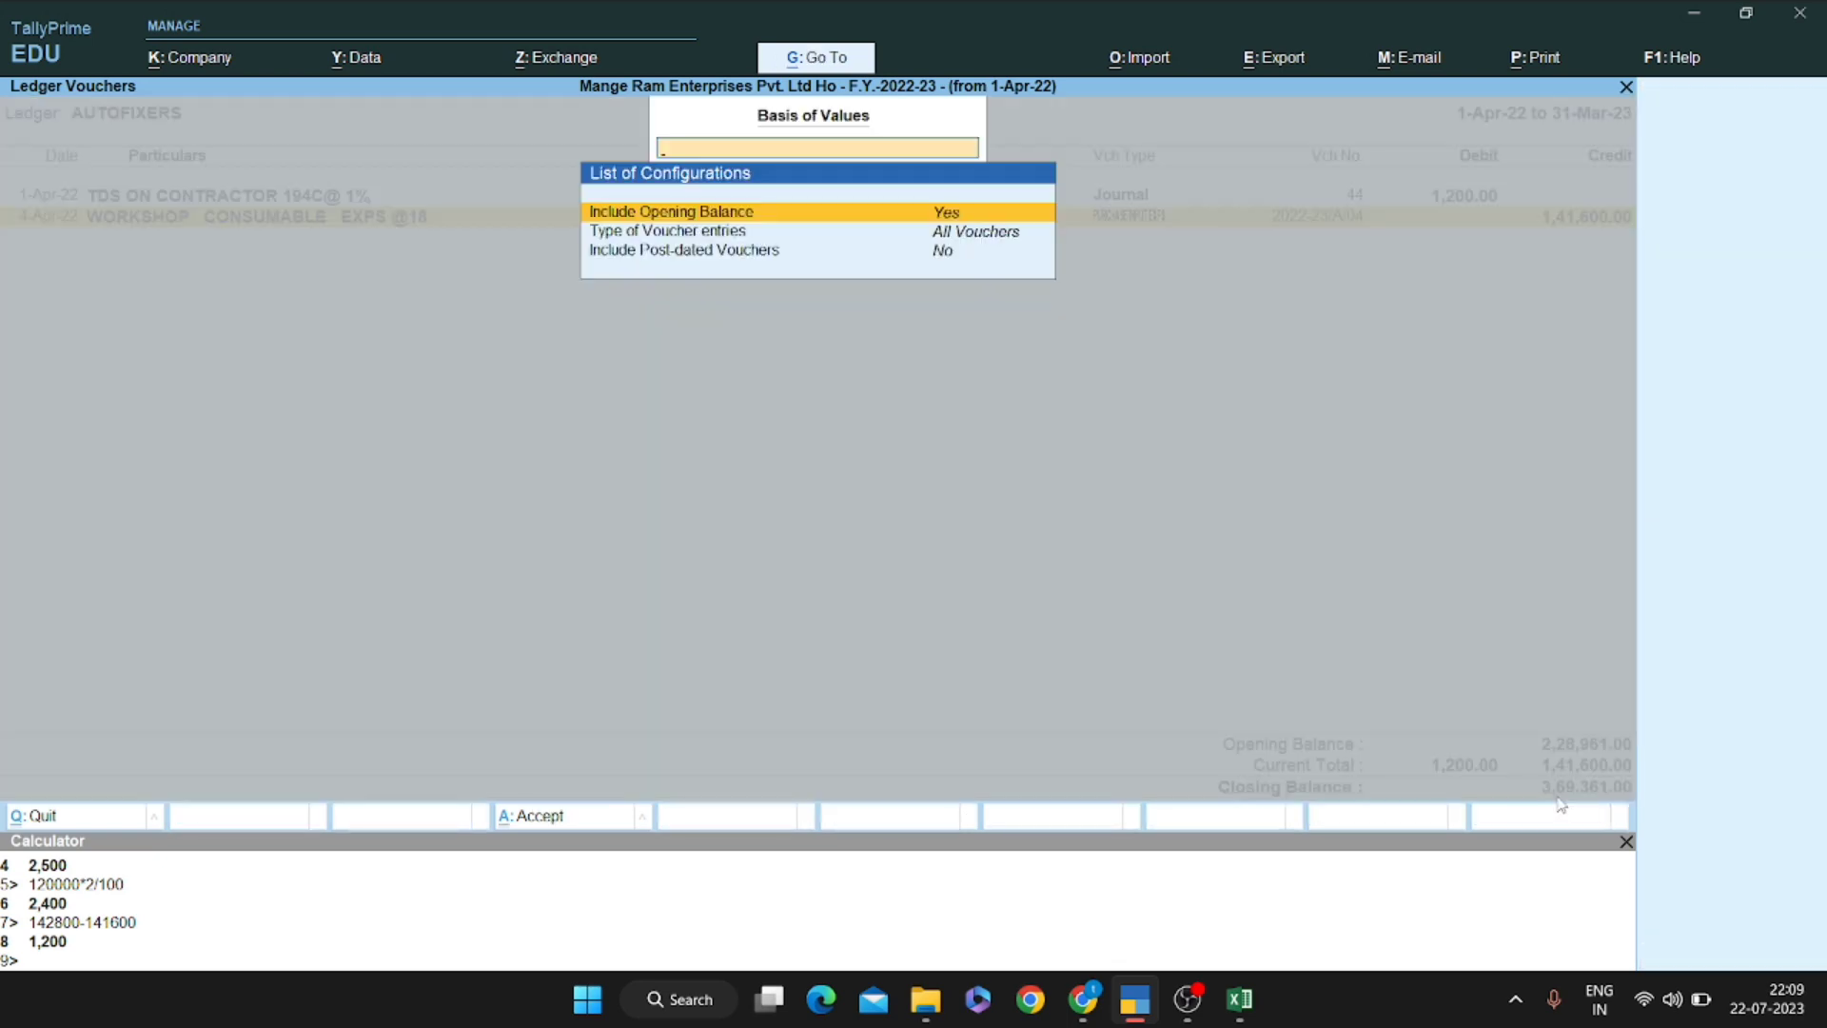
{"action": "key", "text": "Return"}
{"action": "key", "text": "ctrl+a"}
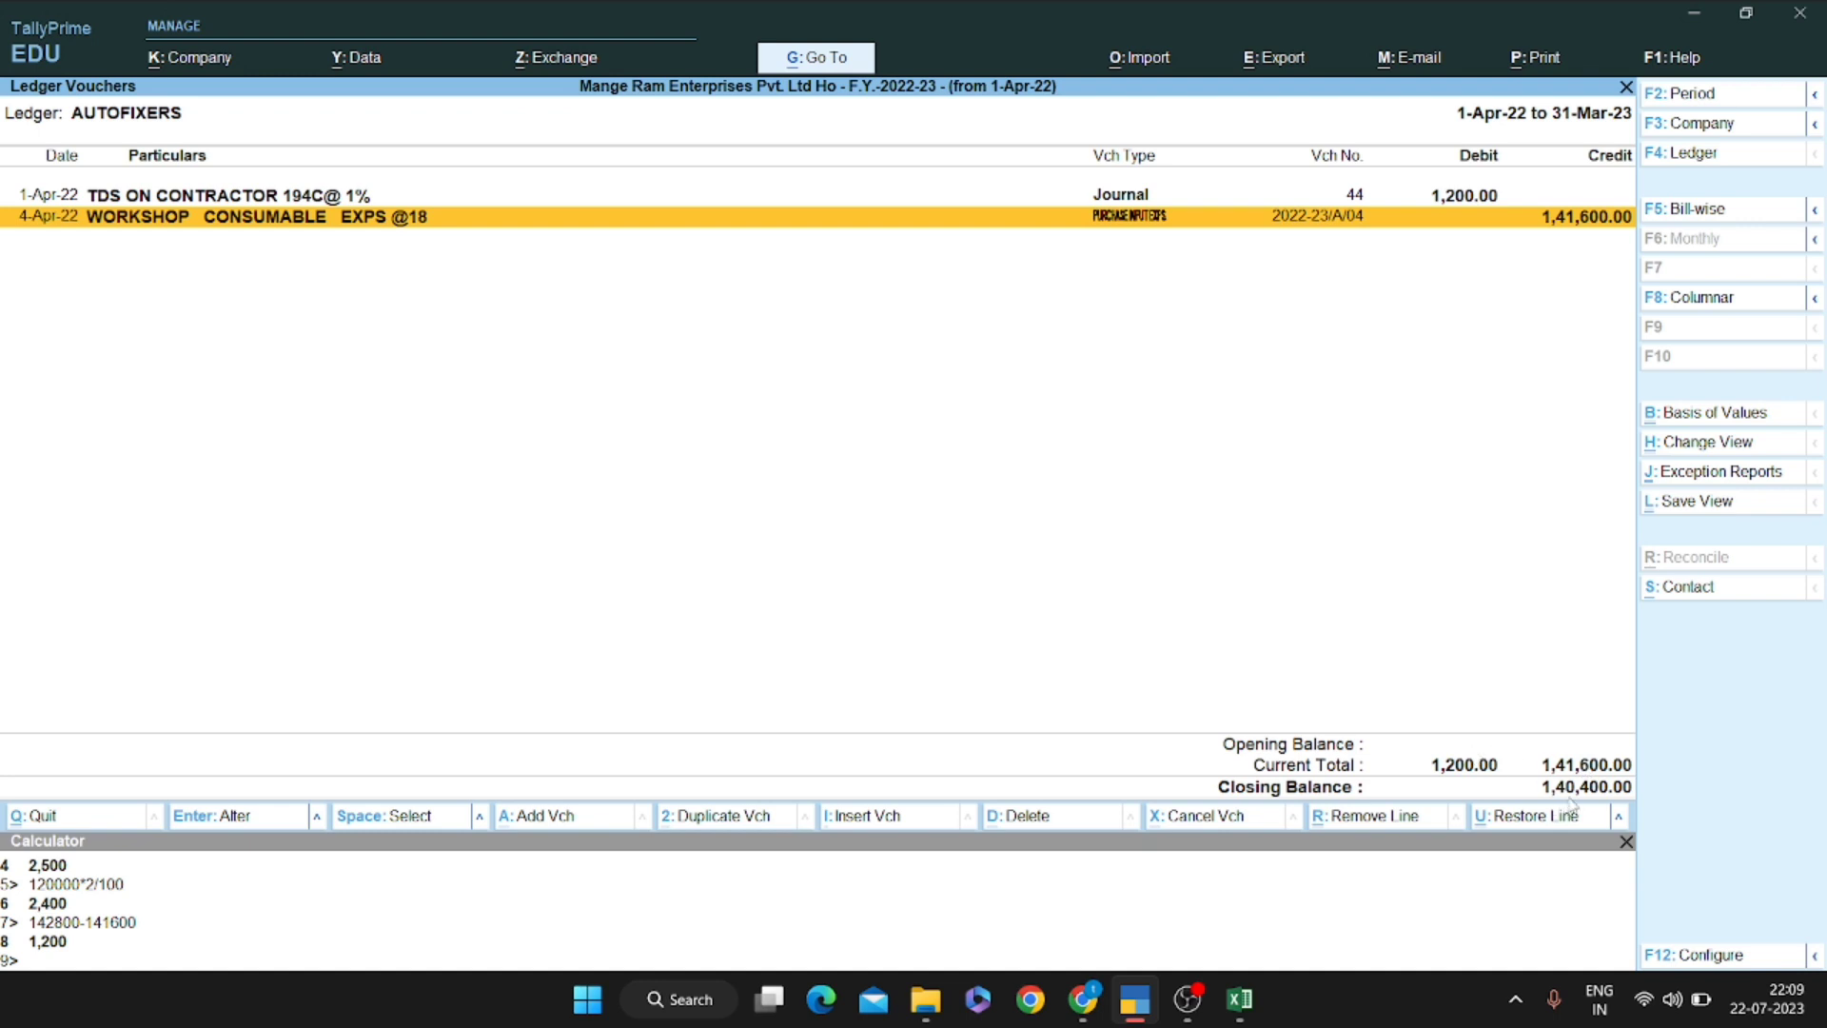
{"action": "key", "text": "alt+Tab"}
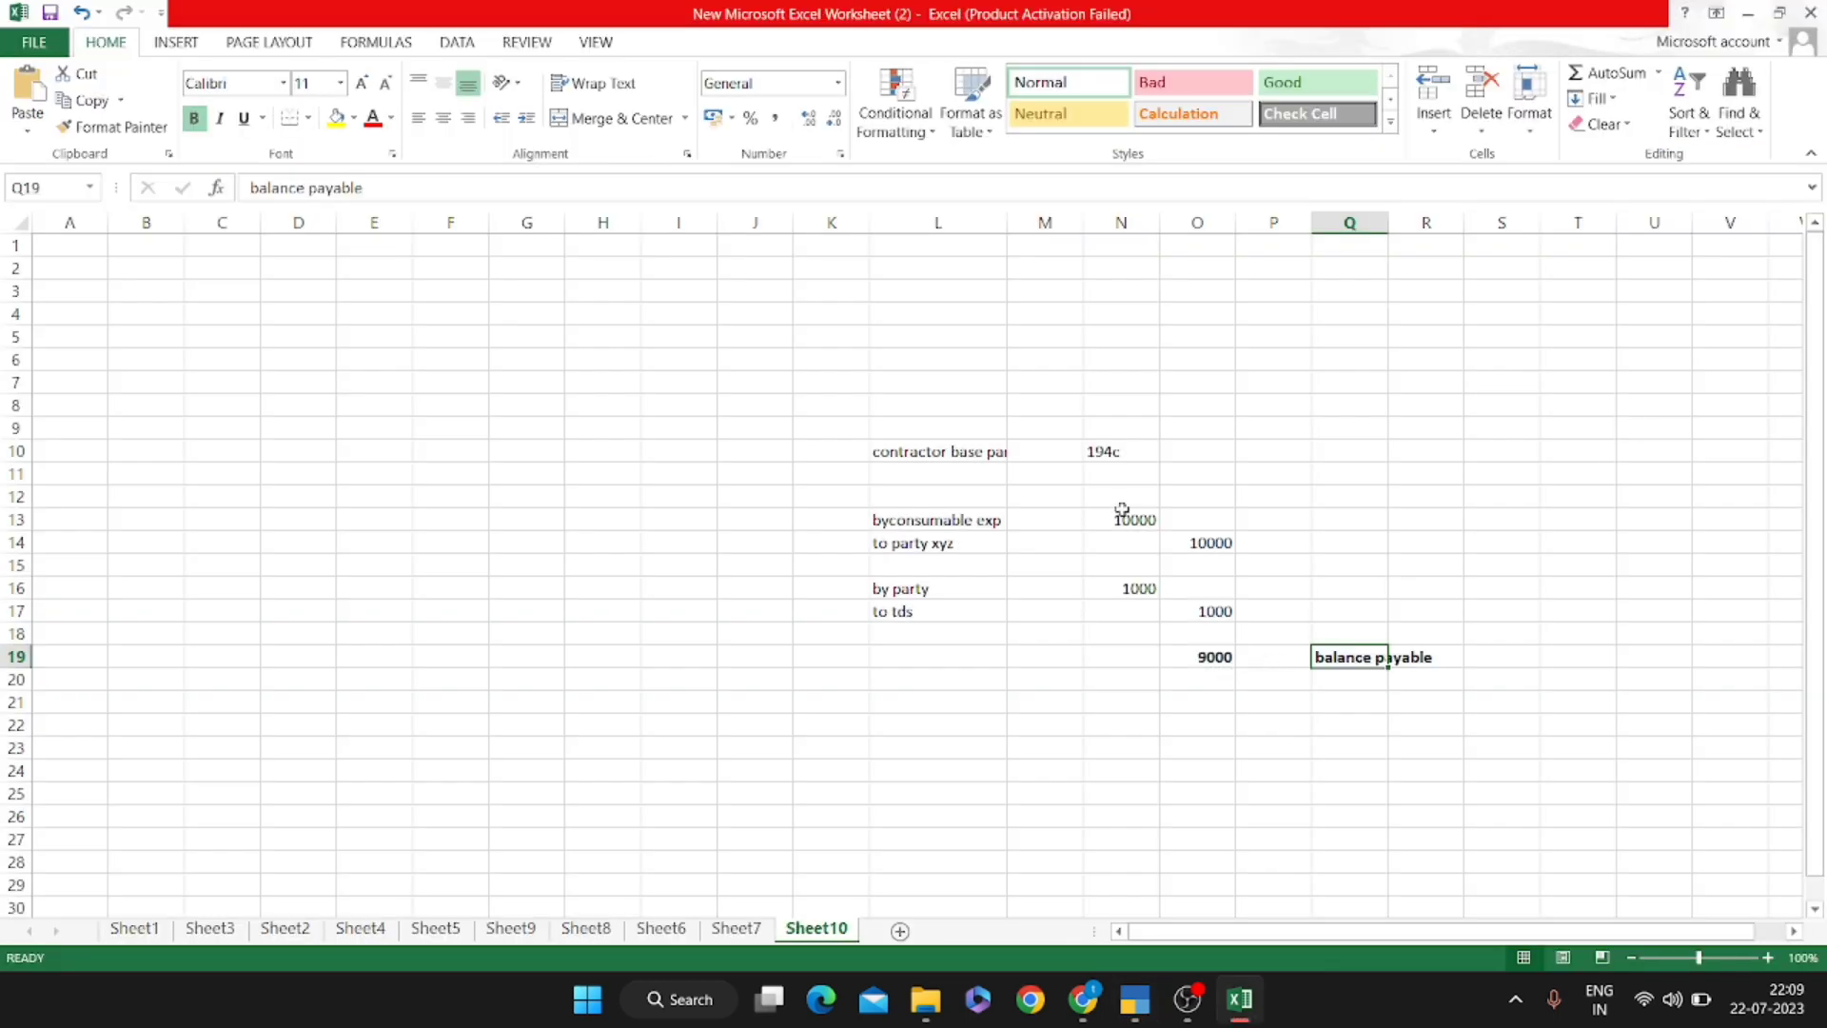
Inspect the =+O14-N16 formula behind the 9000 in O19 without changing it
{"action": "left_click", "coordinate": [1226, 655]}
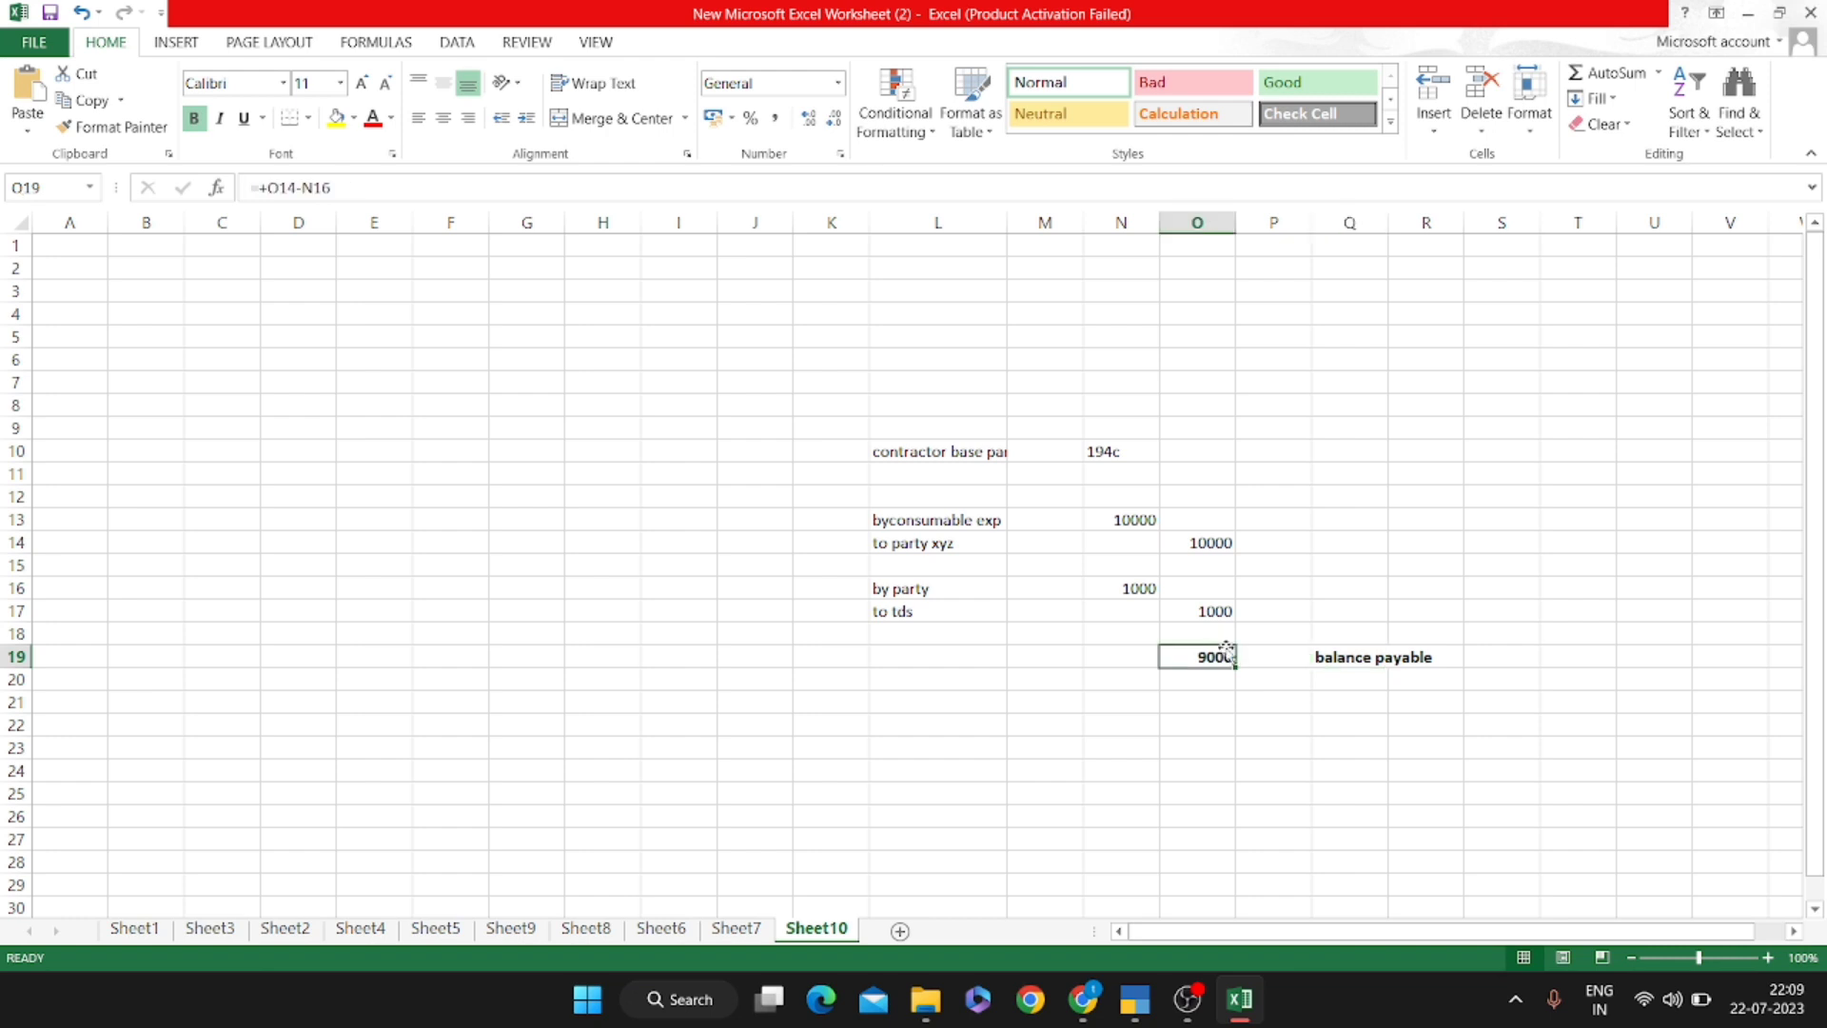
{"action": "double_click", "coordinate": [1226, 655]}
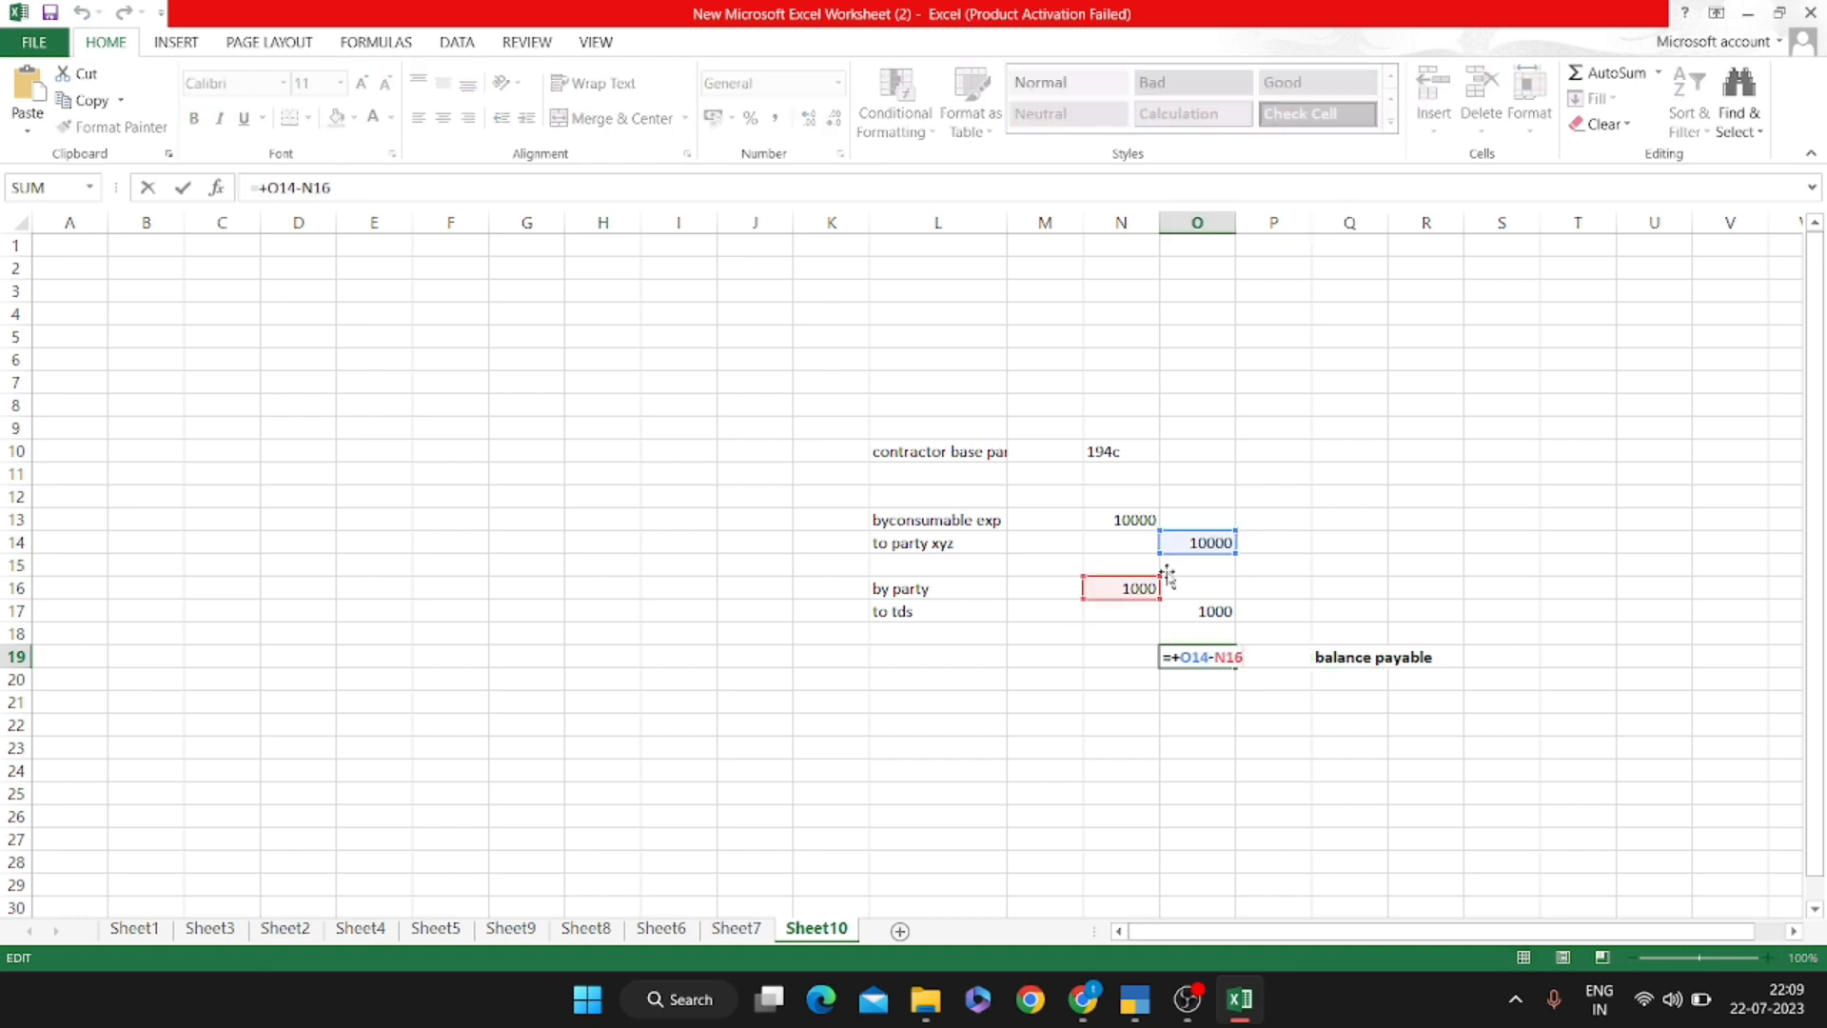
{"action": "key", "text": "Escape"}
{"action": "key", "text": "alt+Tab"}
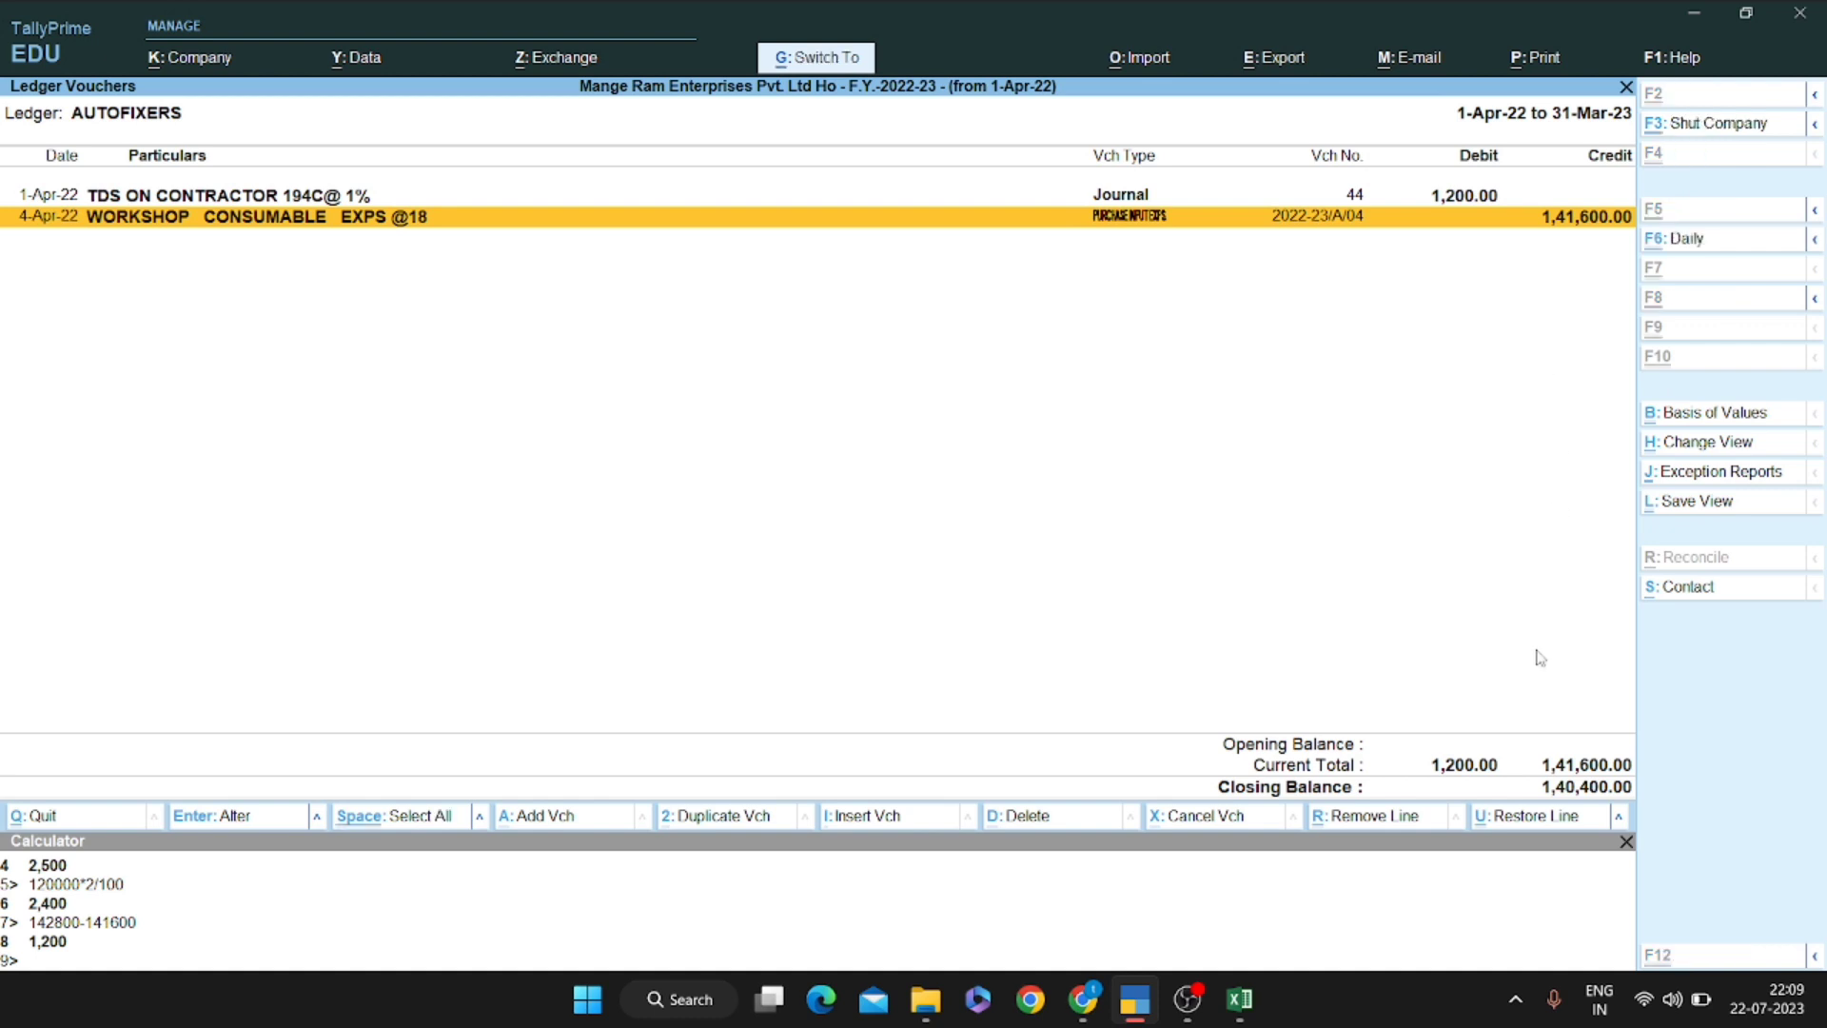
Restore the hidden 1,40,400.00 Pnb 1256 line, bringing both ledger totals to 1,41,600.00
{"action": "key", "text": "ctrl+u"}
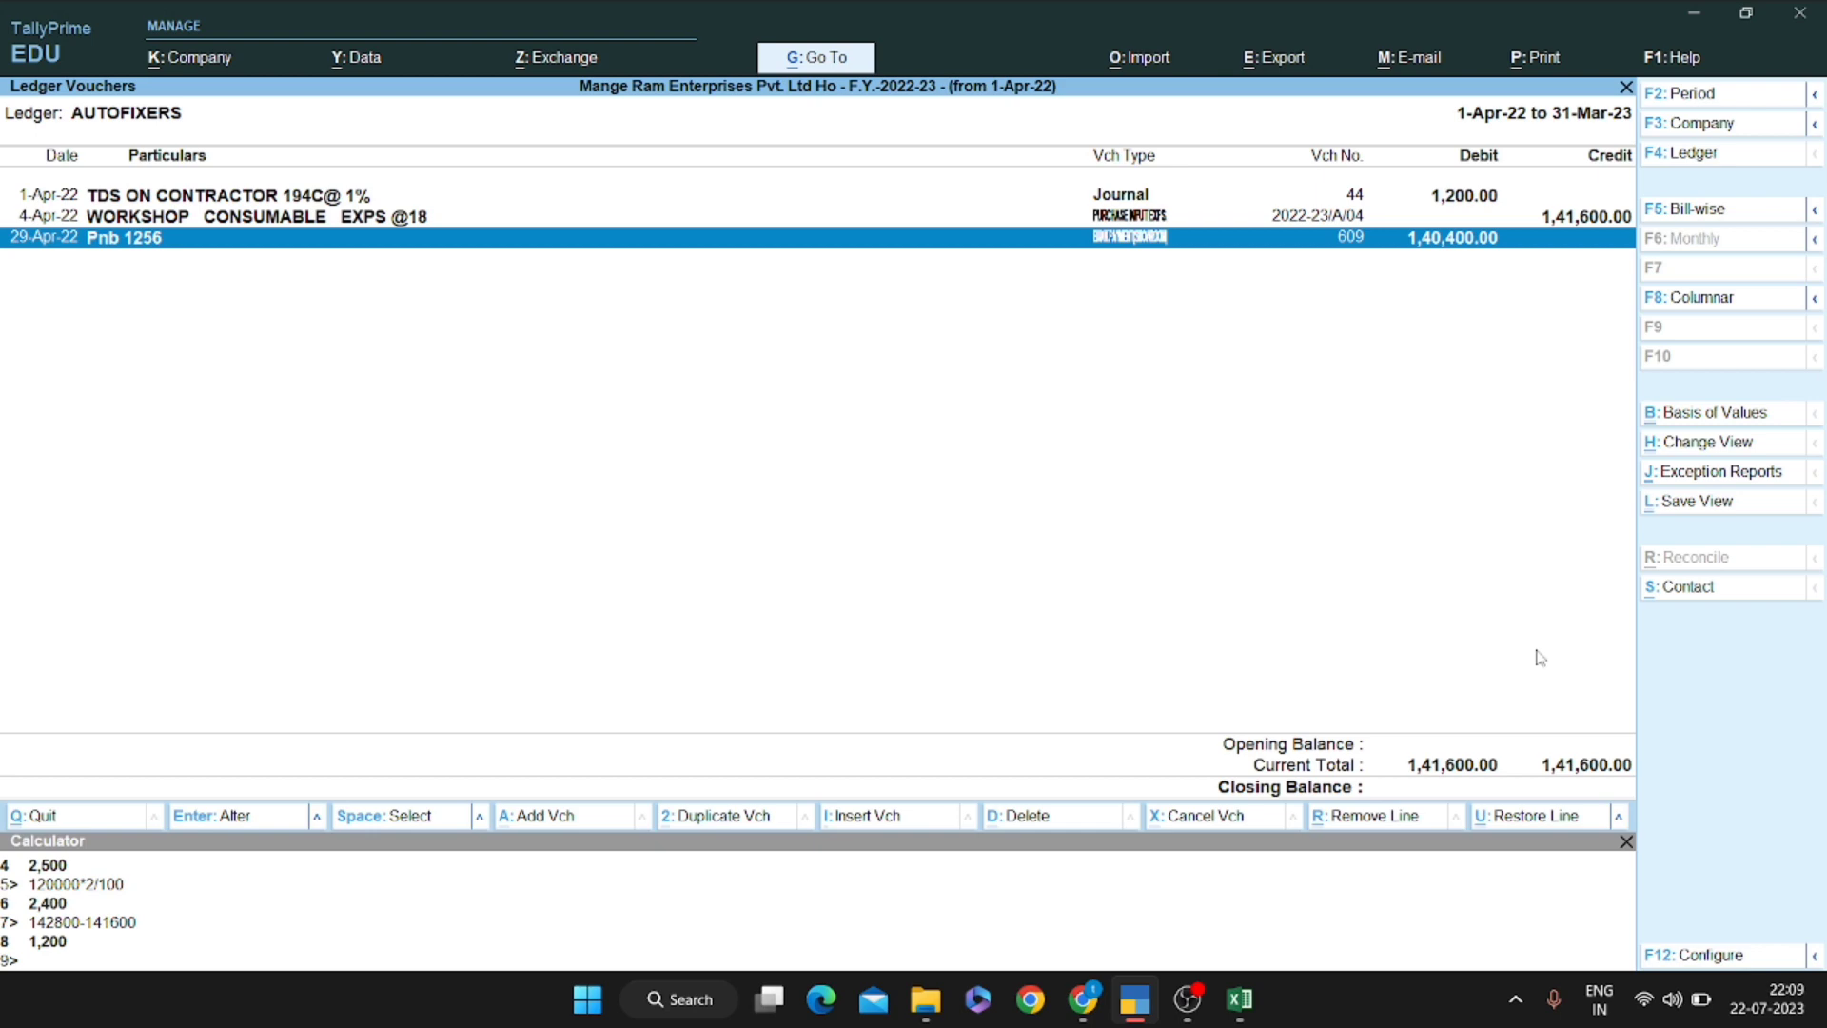
{"action": "key", "text": "alt+Tab"}
{"action": "key", "text": "Down"}
{"action": "key", "text": "Left"}
{"action": "key", "text": "Left"}
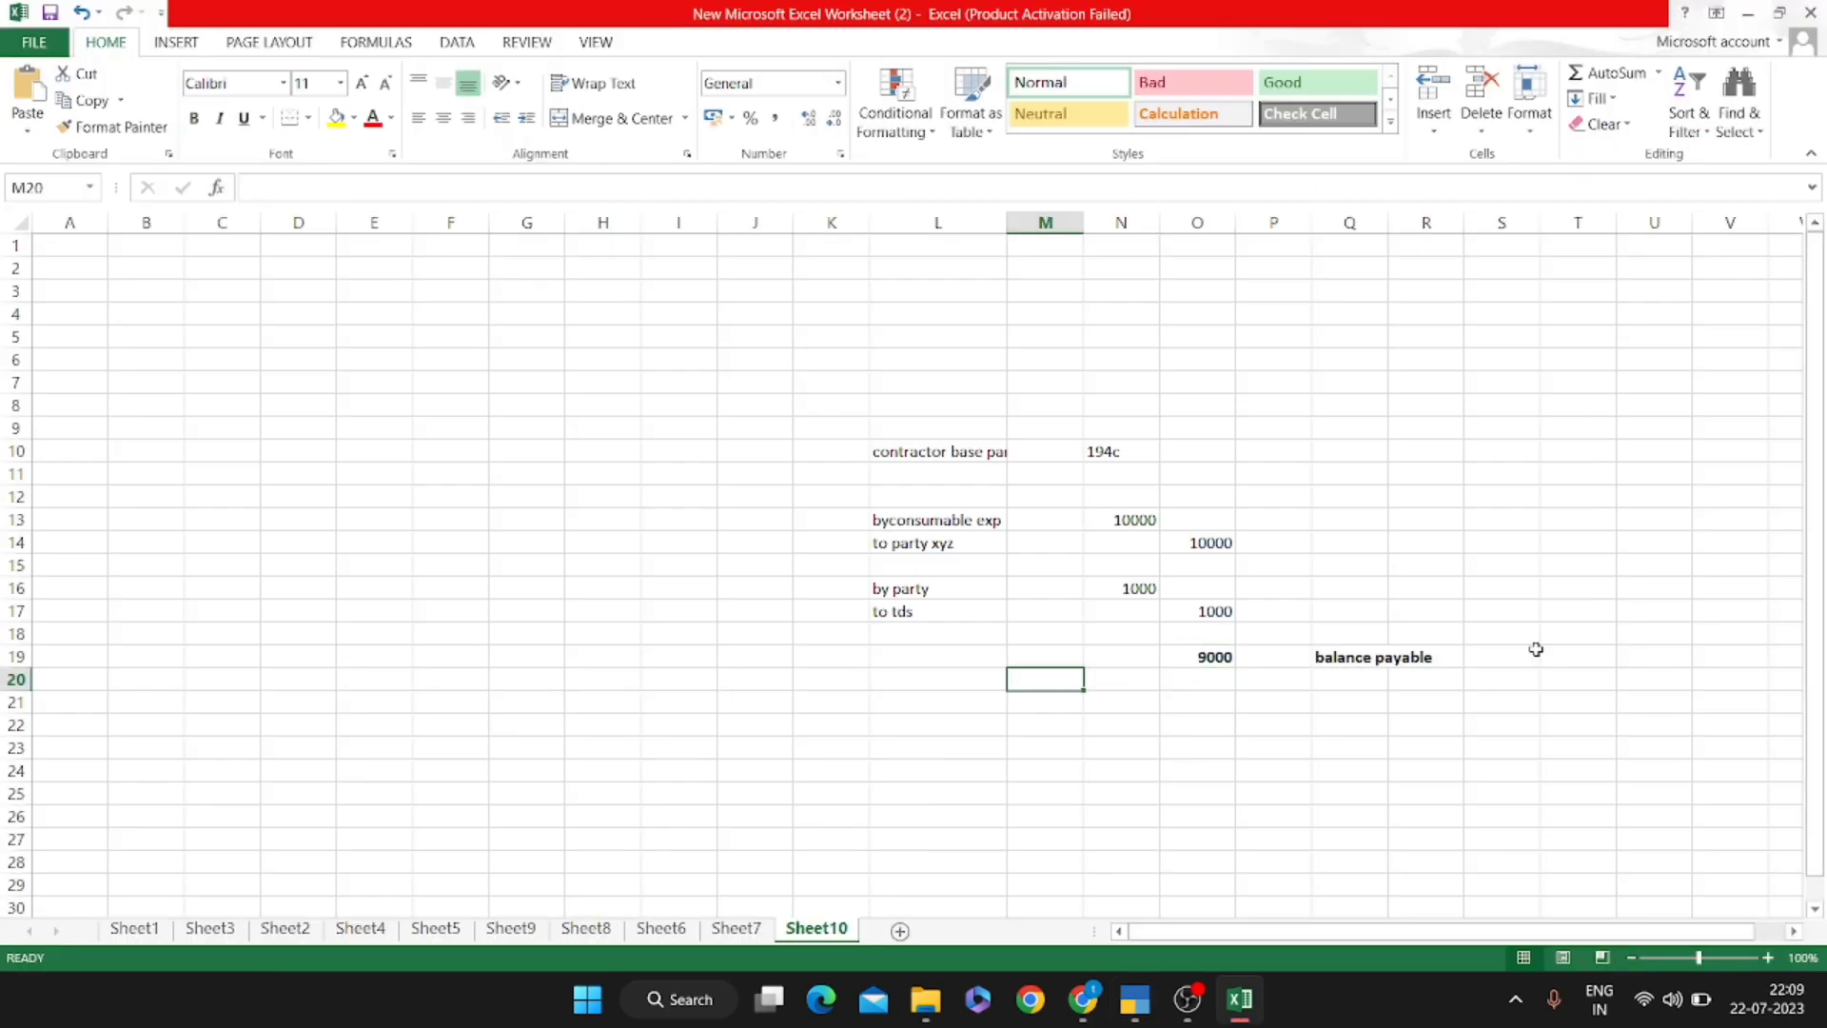
Enter 'by party' in L21 with a 9000 debit in N21
{"action": "key", "text": "Left"}
{"action": "key", "text": "Down"}
{"action": "type", "text": "by"}
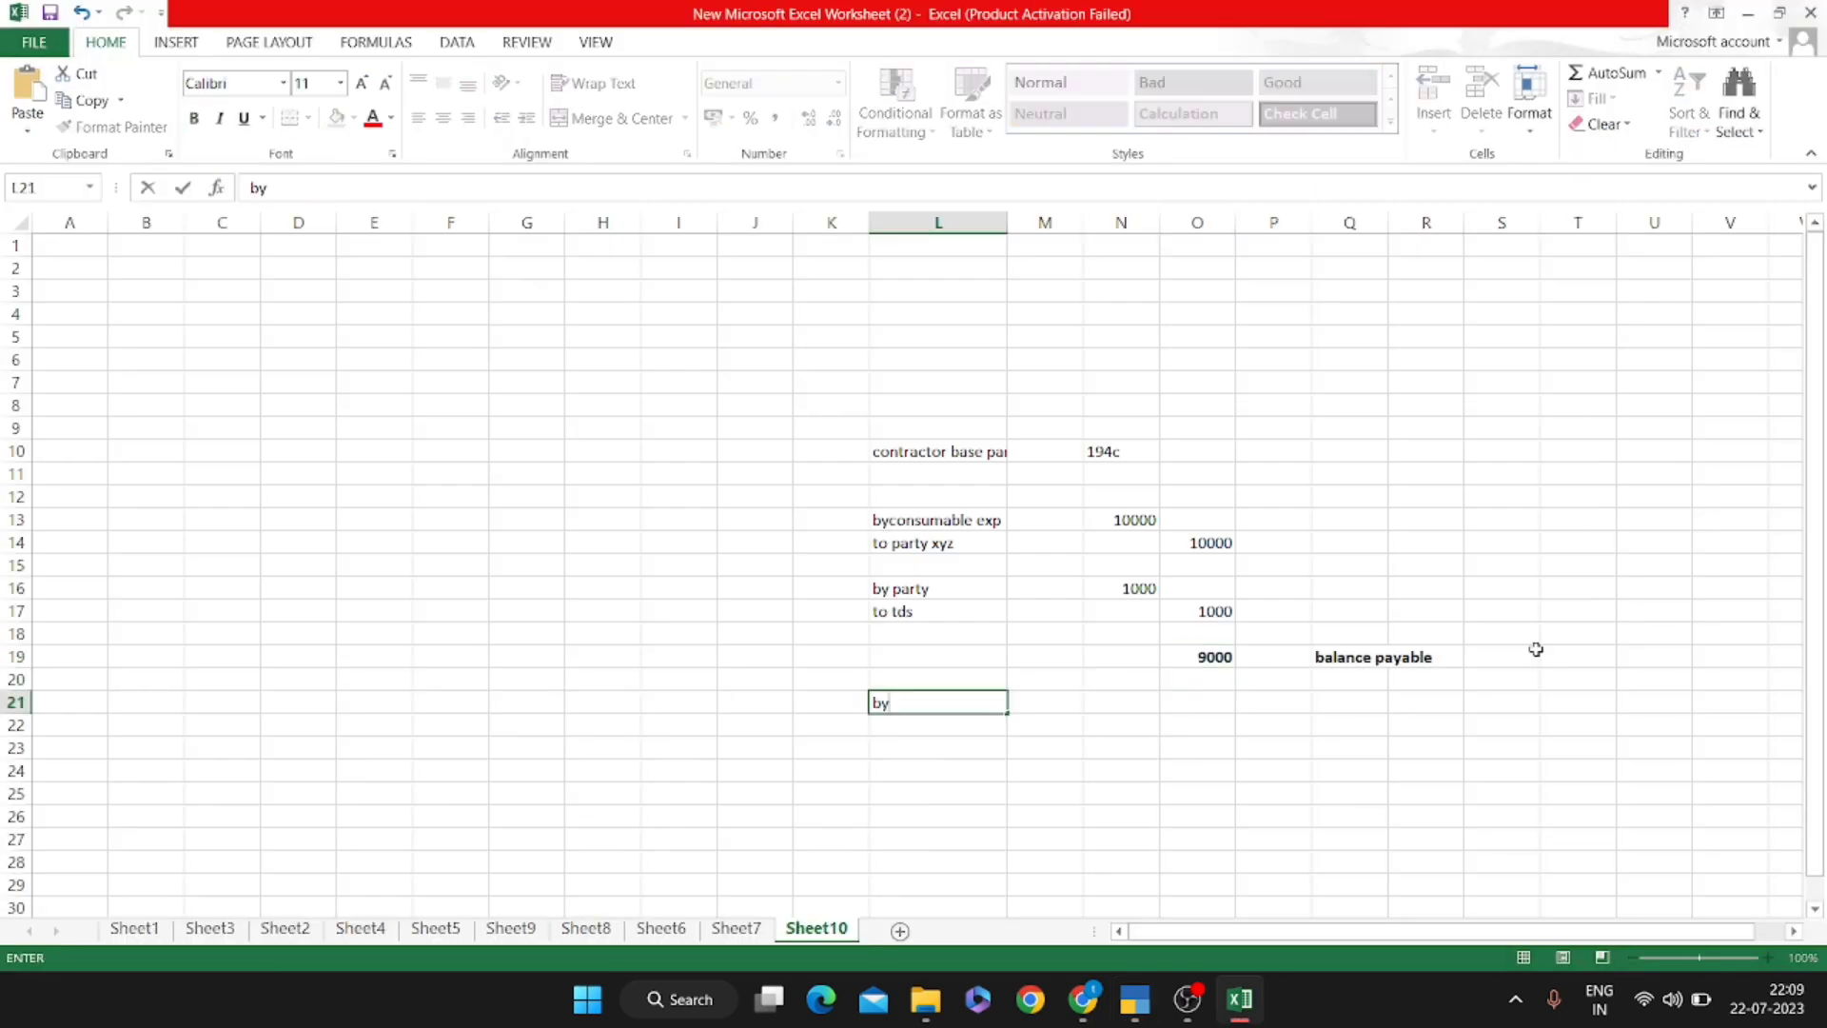
{"action": "type", "text": " party"}
{"action": "key", "text": "Return"}
{"action": "key", "text": "Up"}
{"action": "key", "text": "Right"}
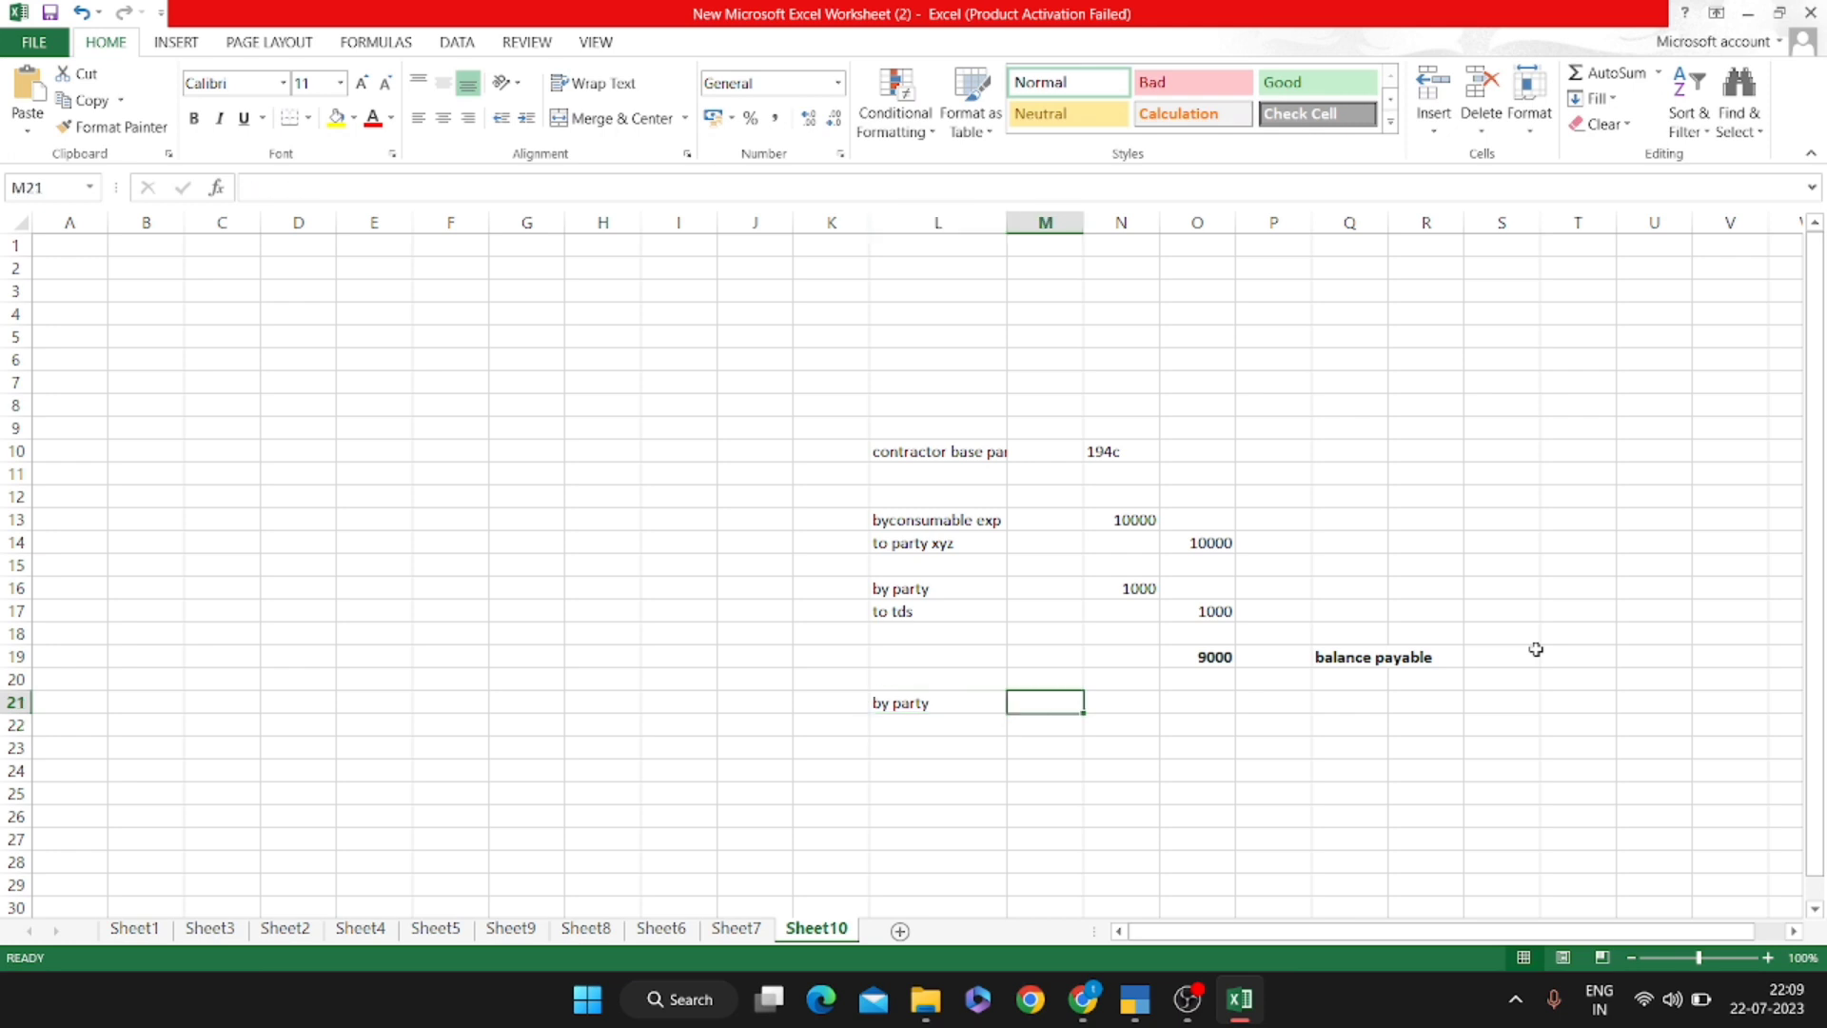
{"action": "key", "text": "Right"}
{"action": "type", "text": "9000"}
{"action": "key", "text": "Return"}
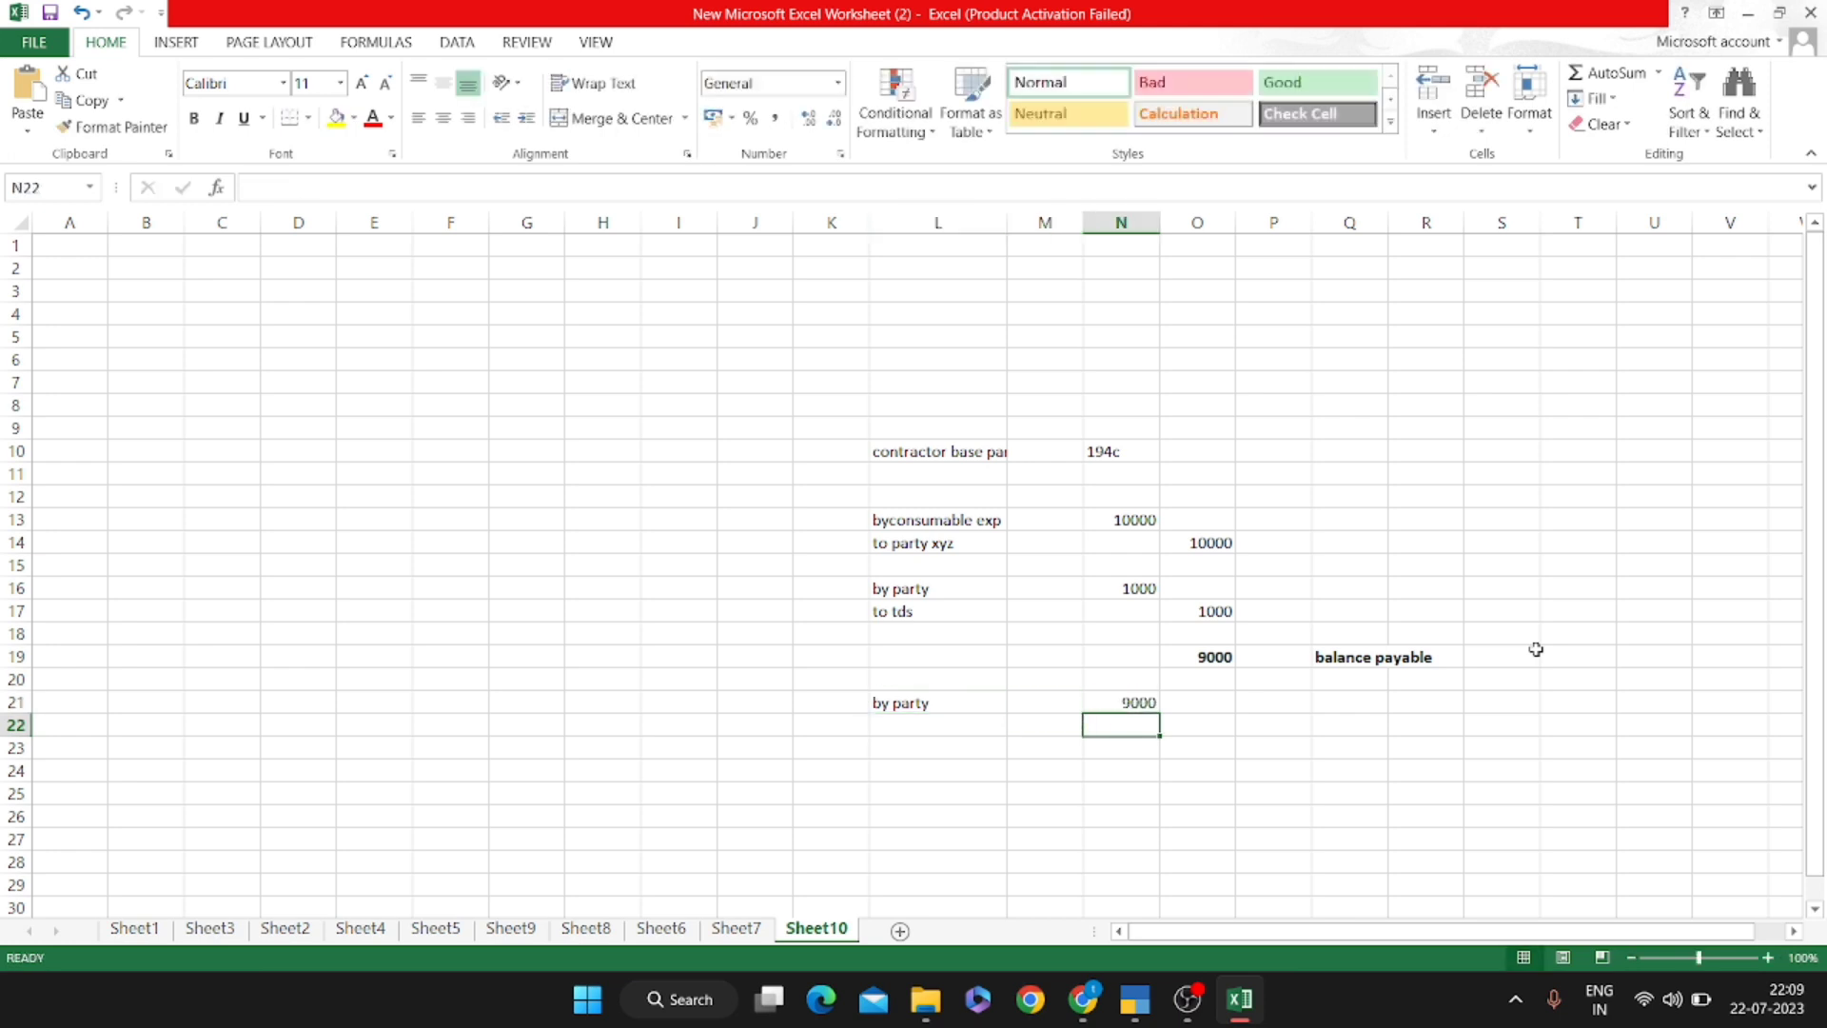
Enter 'to bank' in L22 with a 9000 credit, then return to TallyPrime
{"action": "key", "text": "Left"}
{"action": "key", "text": "Left"}
{"action": "key", "text": "Left"}
{"action": "key", "text": "Right"}
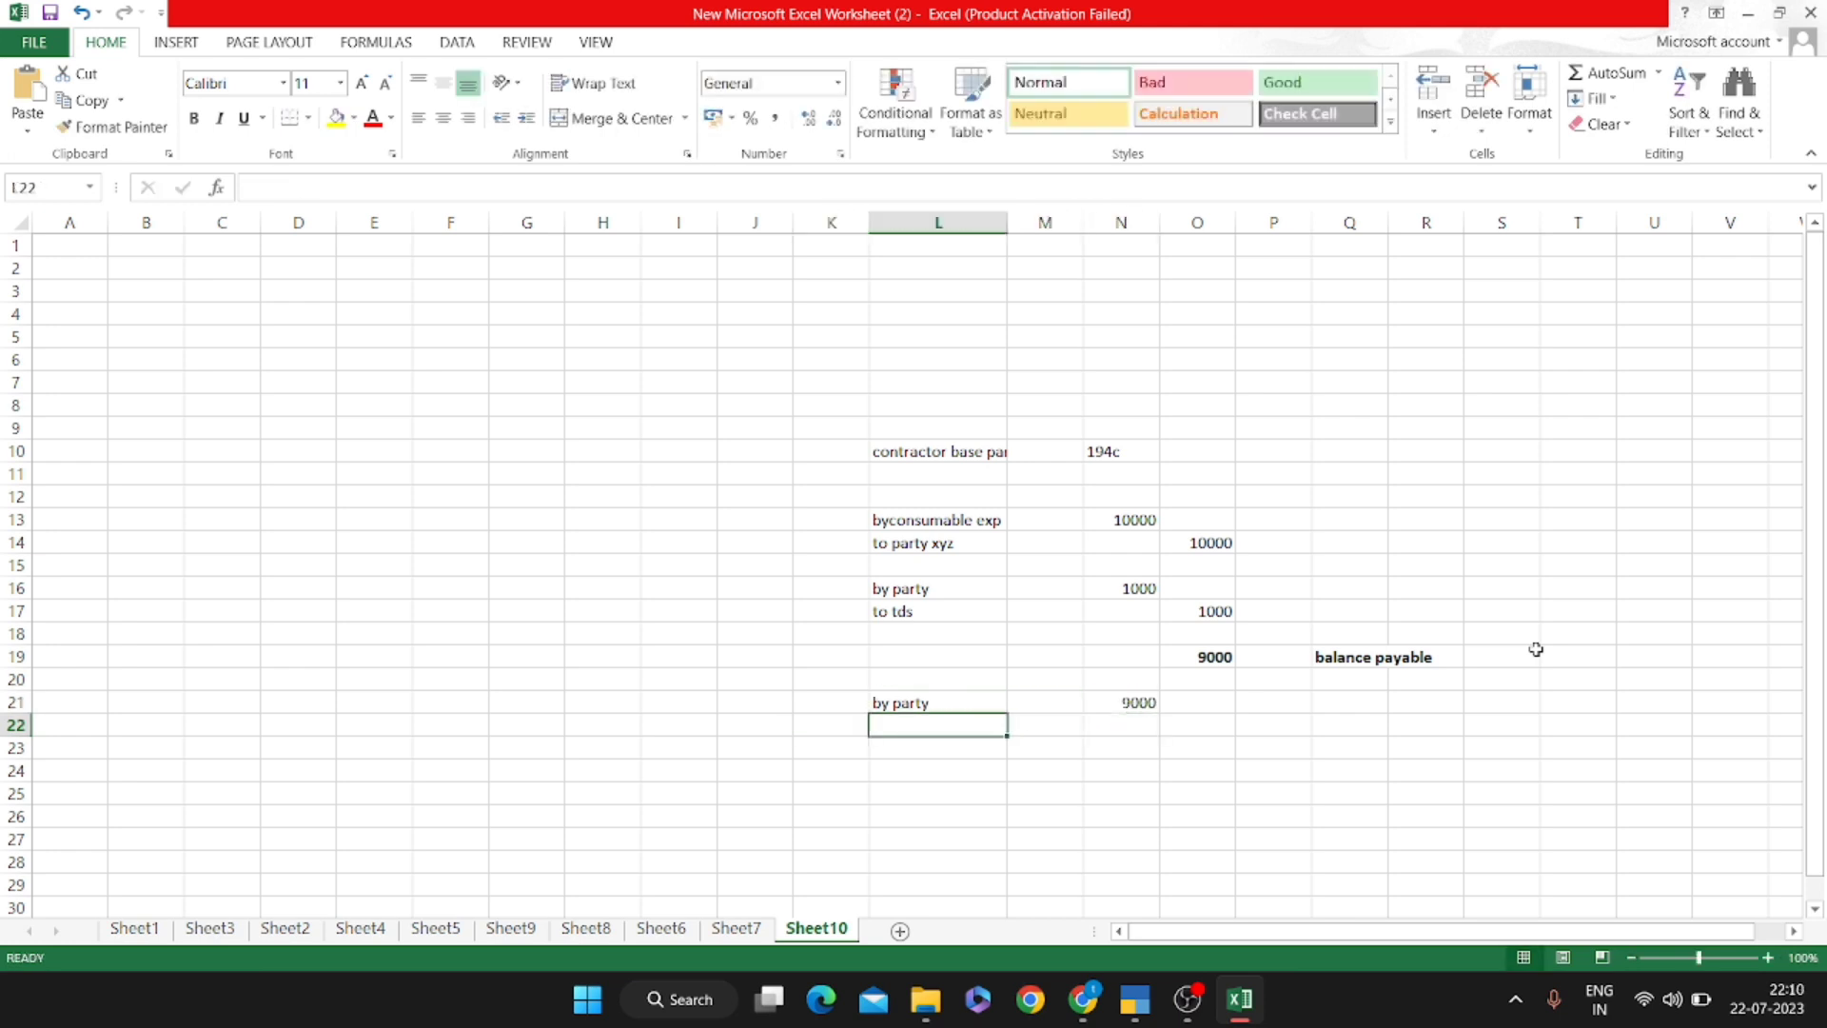
{"action": "type", "text": "to bankl"}
{"action": "key", "text": "Right"}
{"action": "key", "text": "Right"}
{"action": "key", "text": "Right"}
{"action": "type", "text": "9000"}
{"action": "key", "text": "Return"}
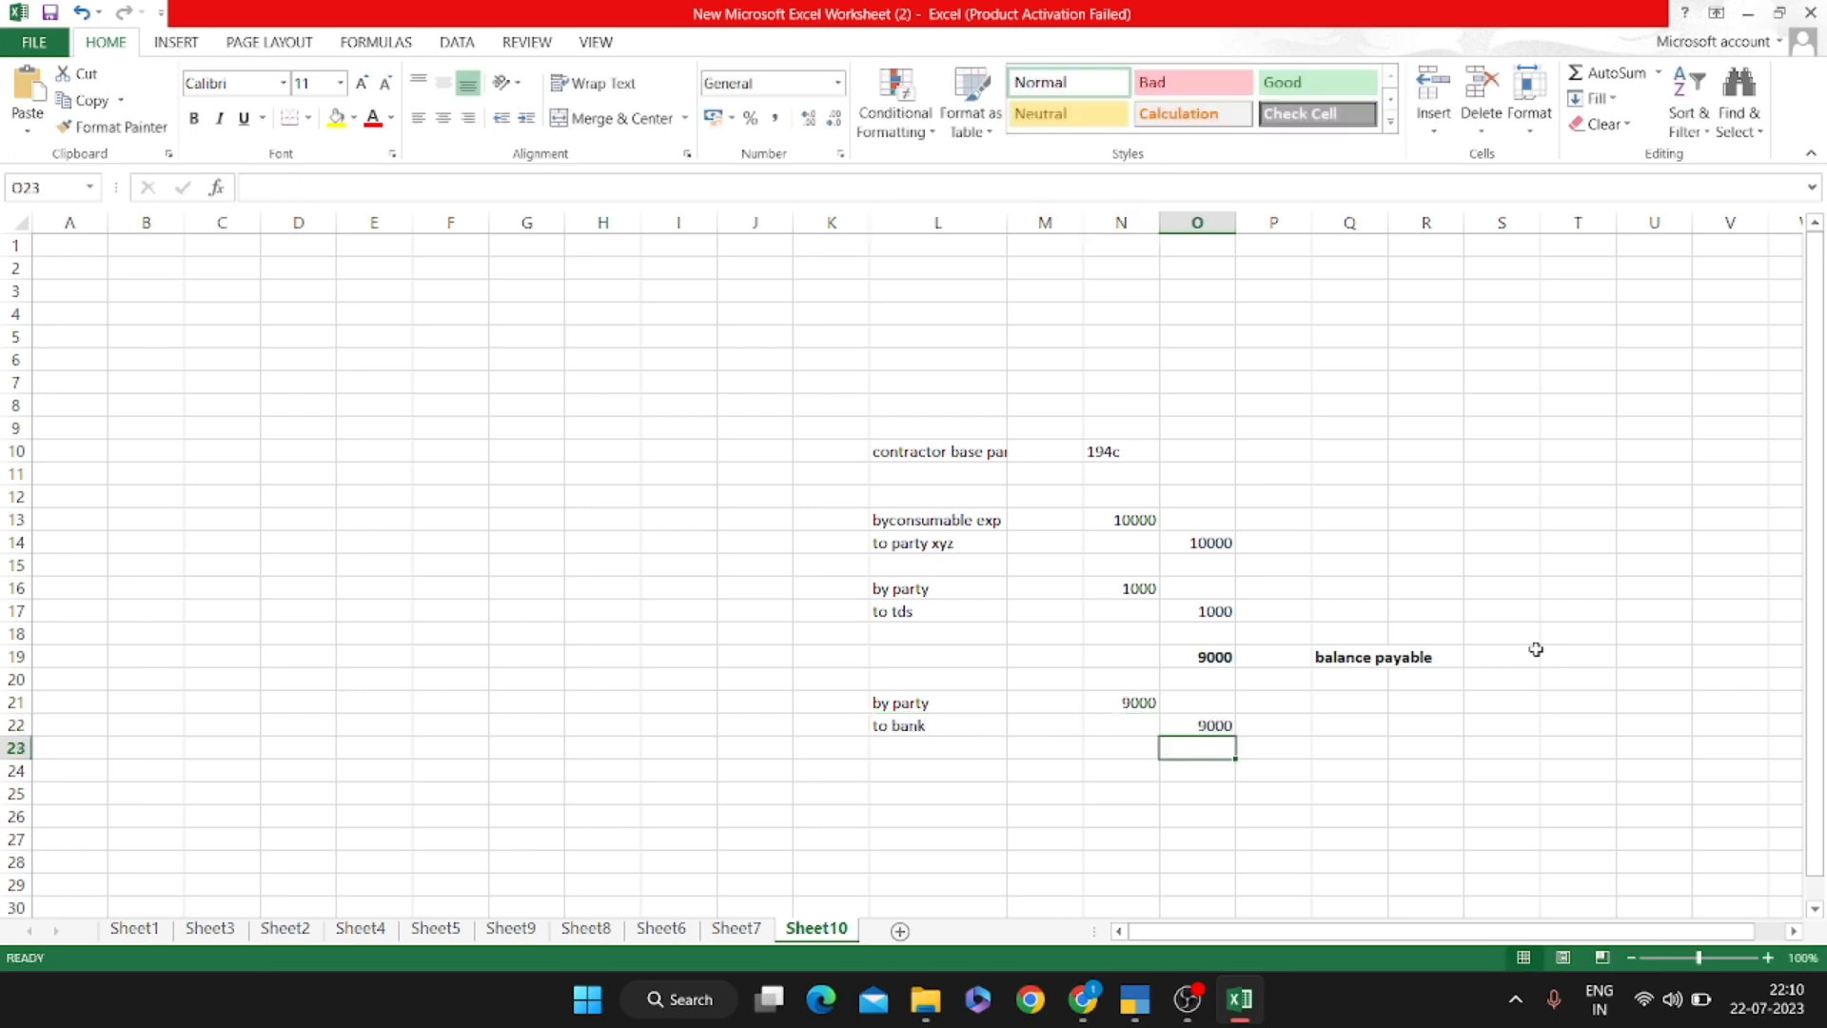
{"action": "key", "text": "alt+Tab"}
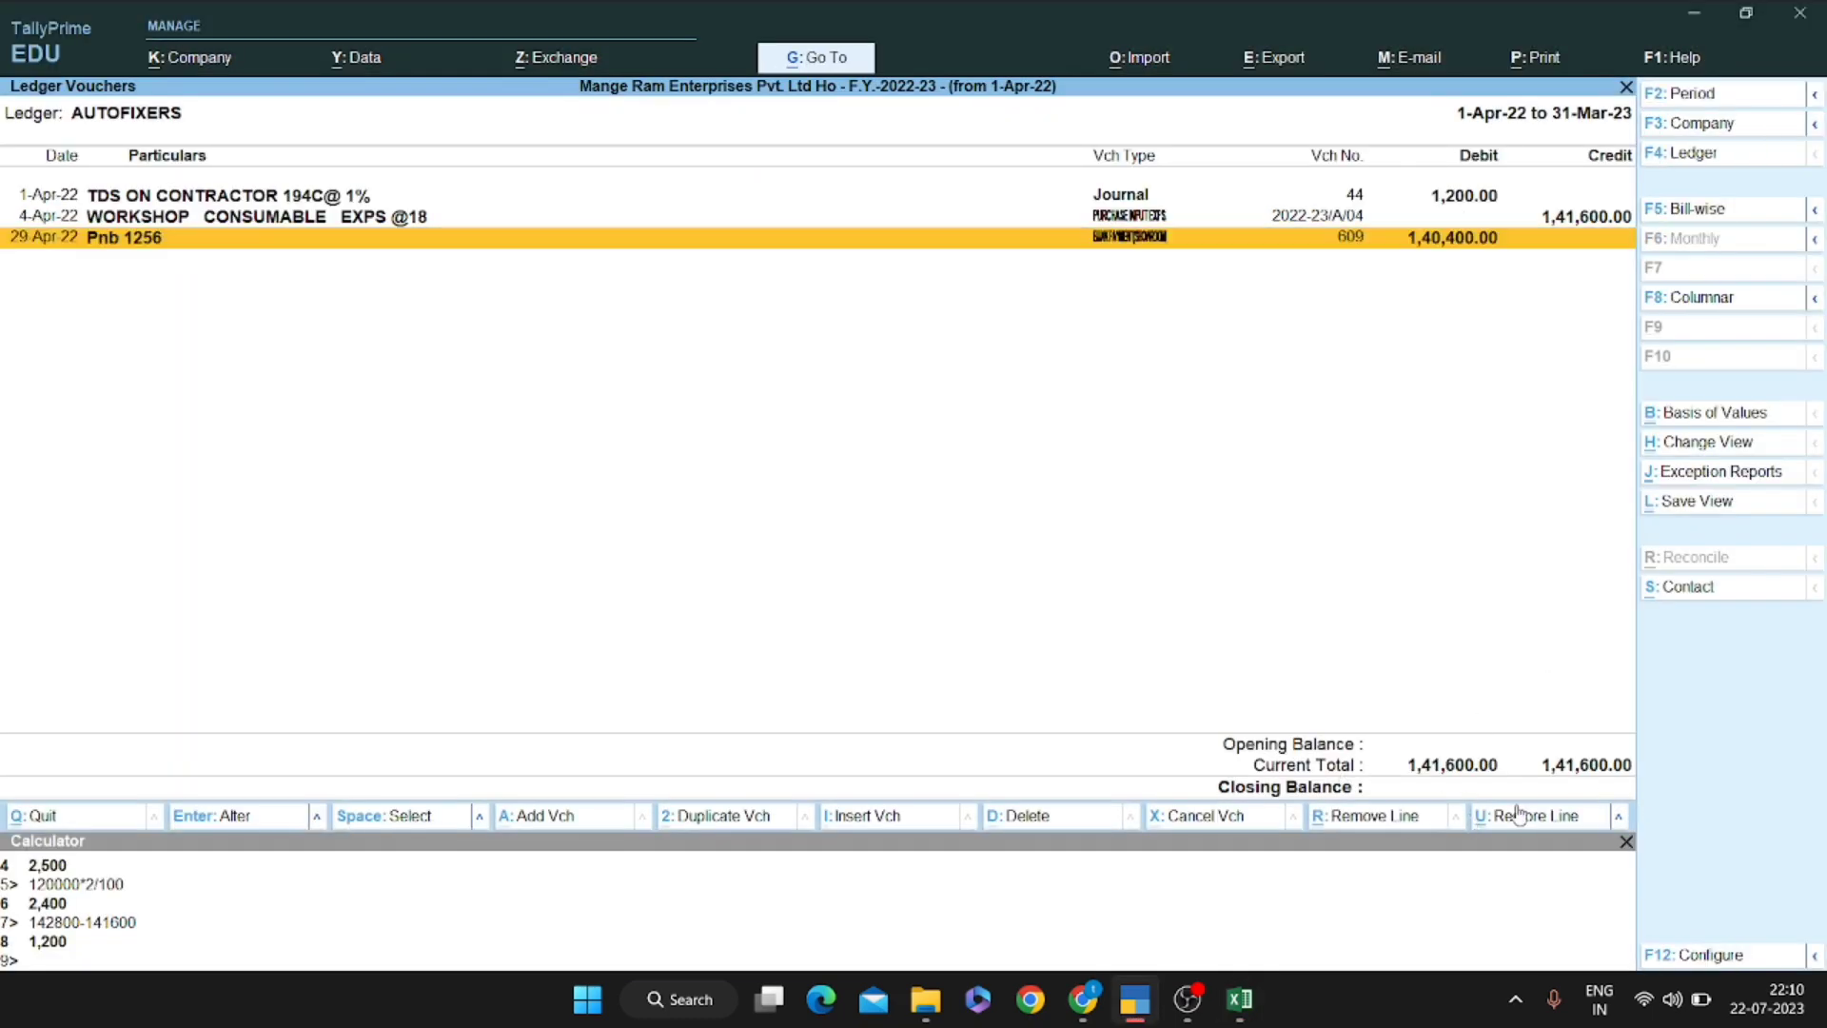
Bold the 'to tds' row L17:O17 with its 1000 amount, then go back to TallyPrime
{"action": "key", "text": "alt+Tab"}
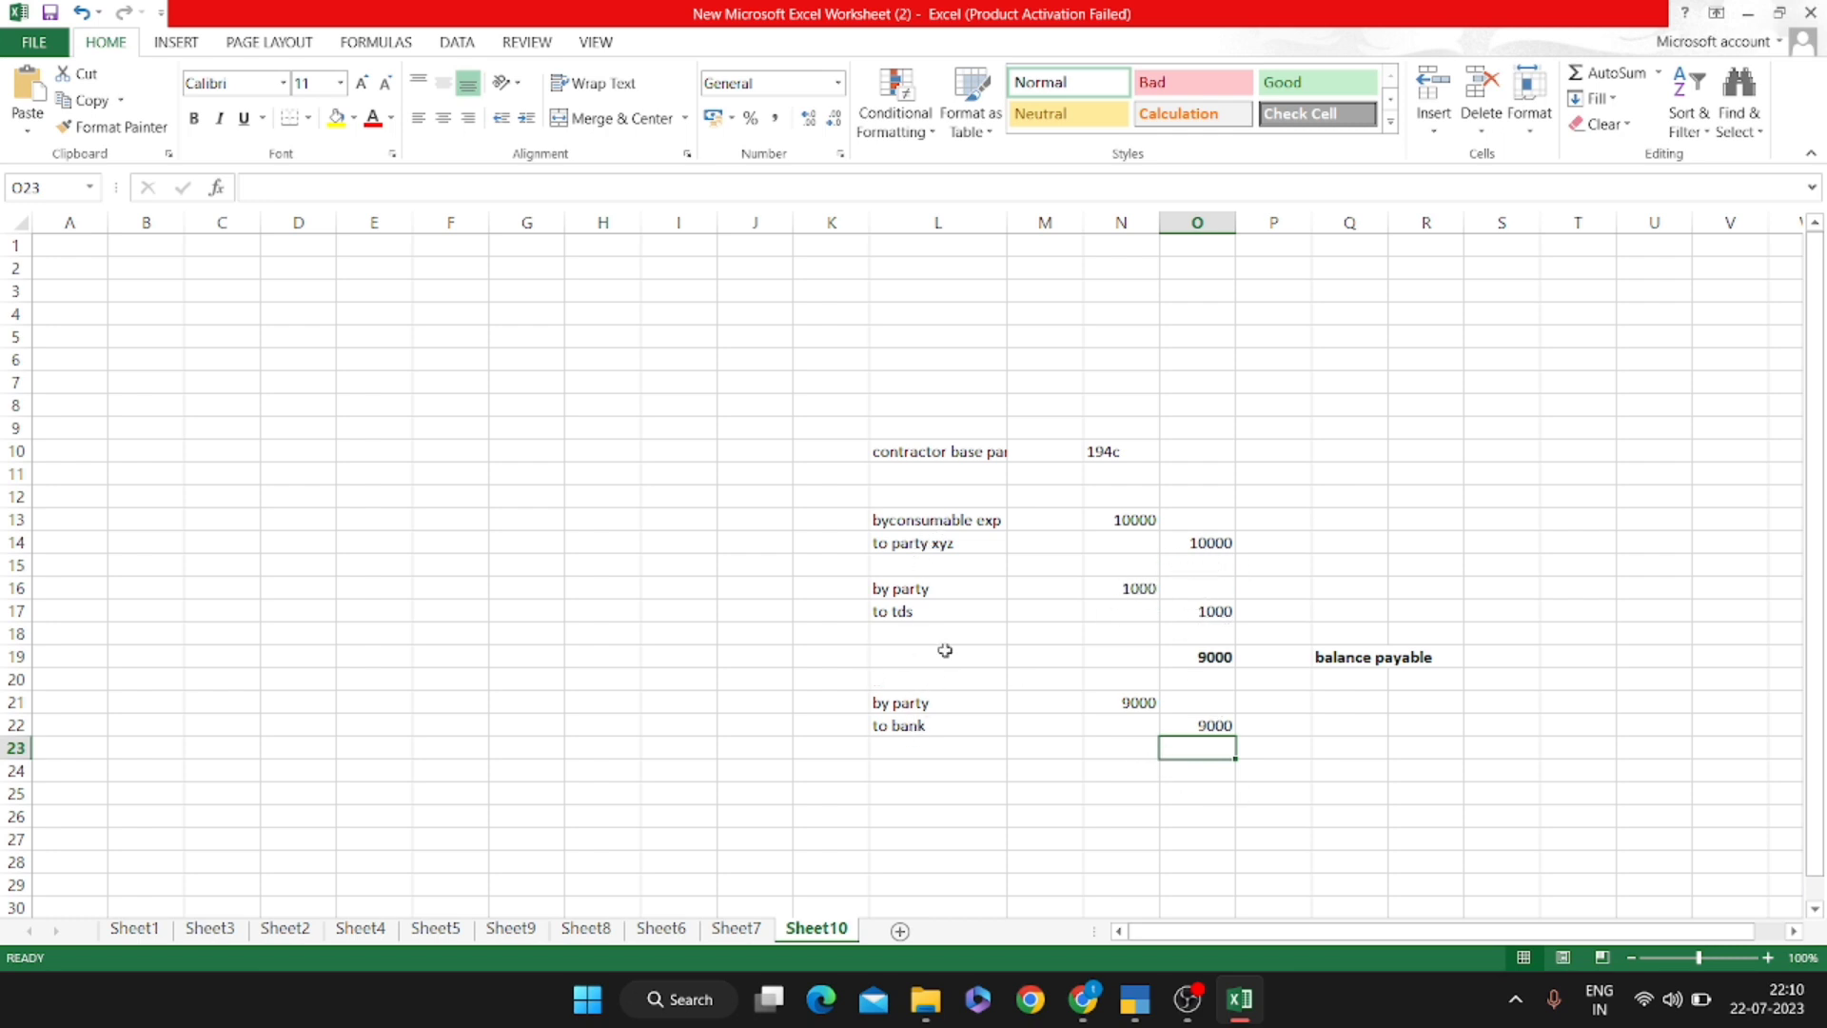
{"action": "left_click", "coordinate": [898, 615]}
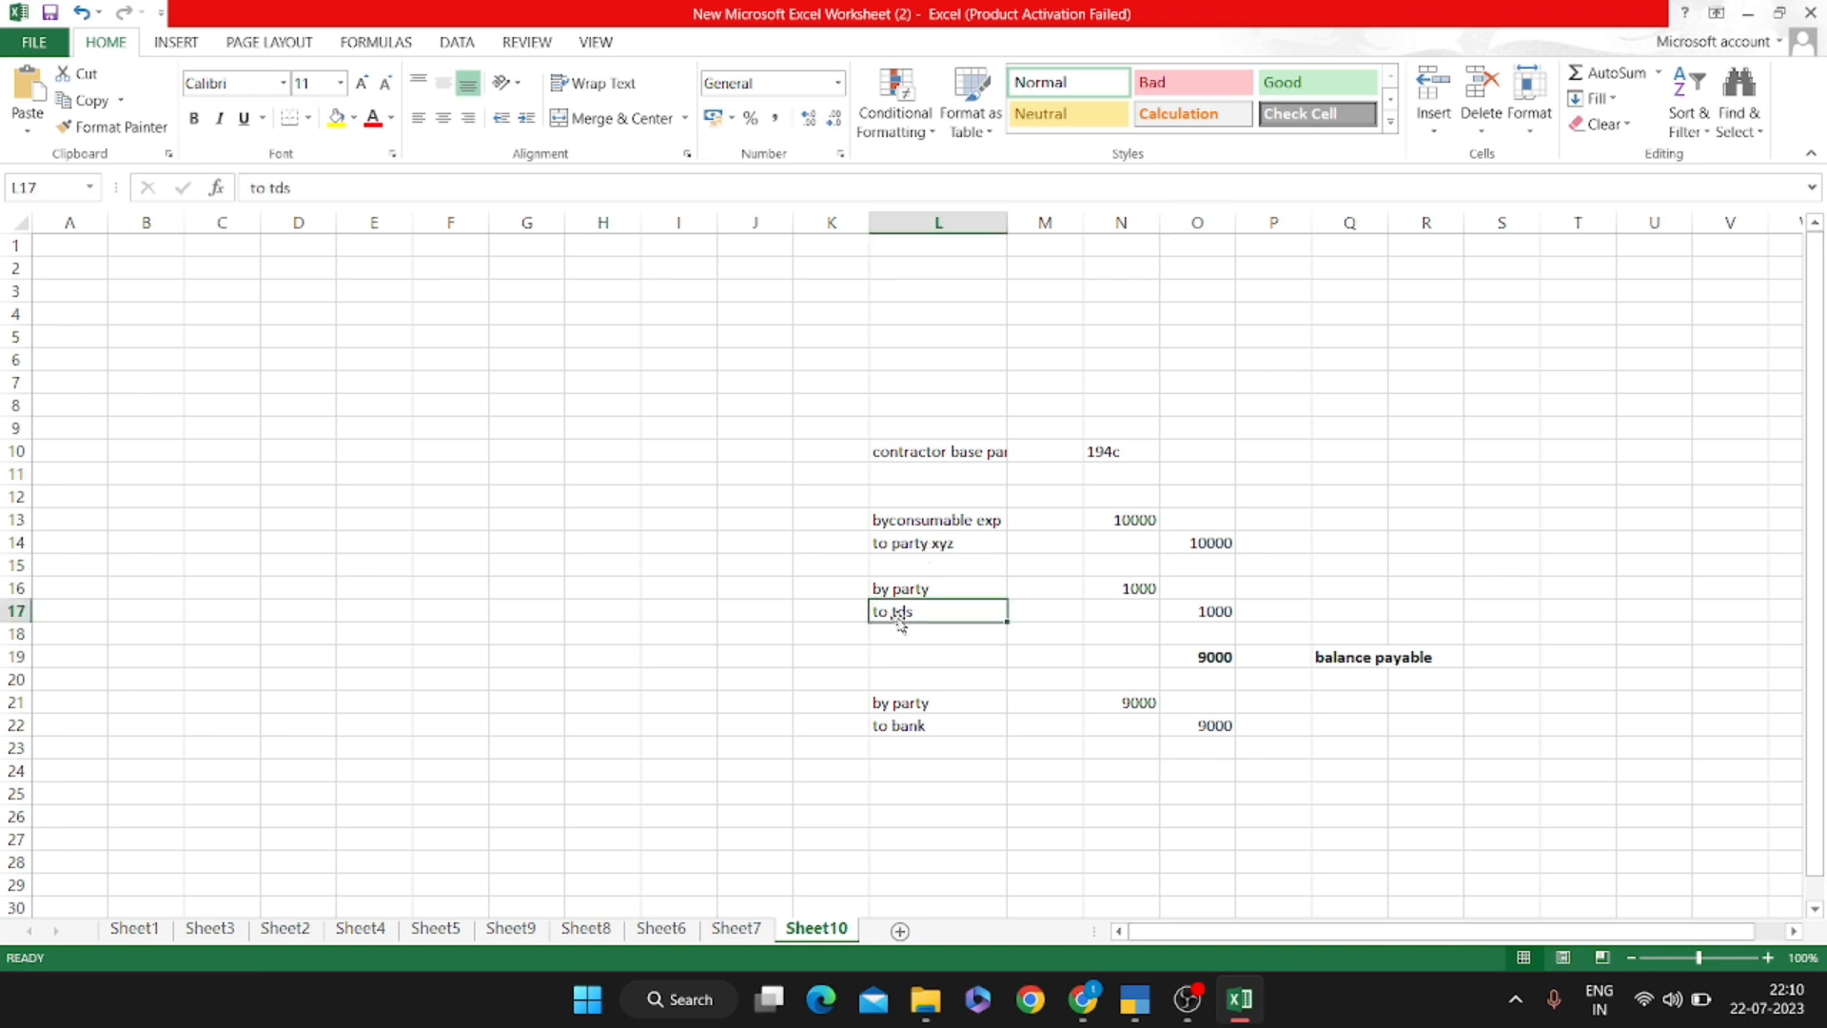
{"action": "key", "text": "shift+Right"}
{"action": "key", "text": "shift+Right"}
{"action": "key", "text": "shift+Right"}
{"action": "key", "text": "ctrl+b"}
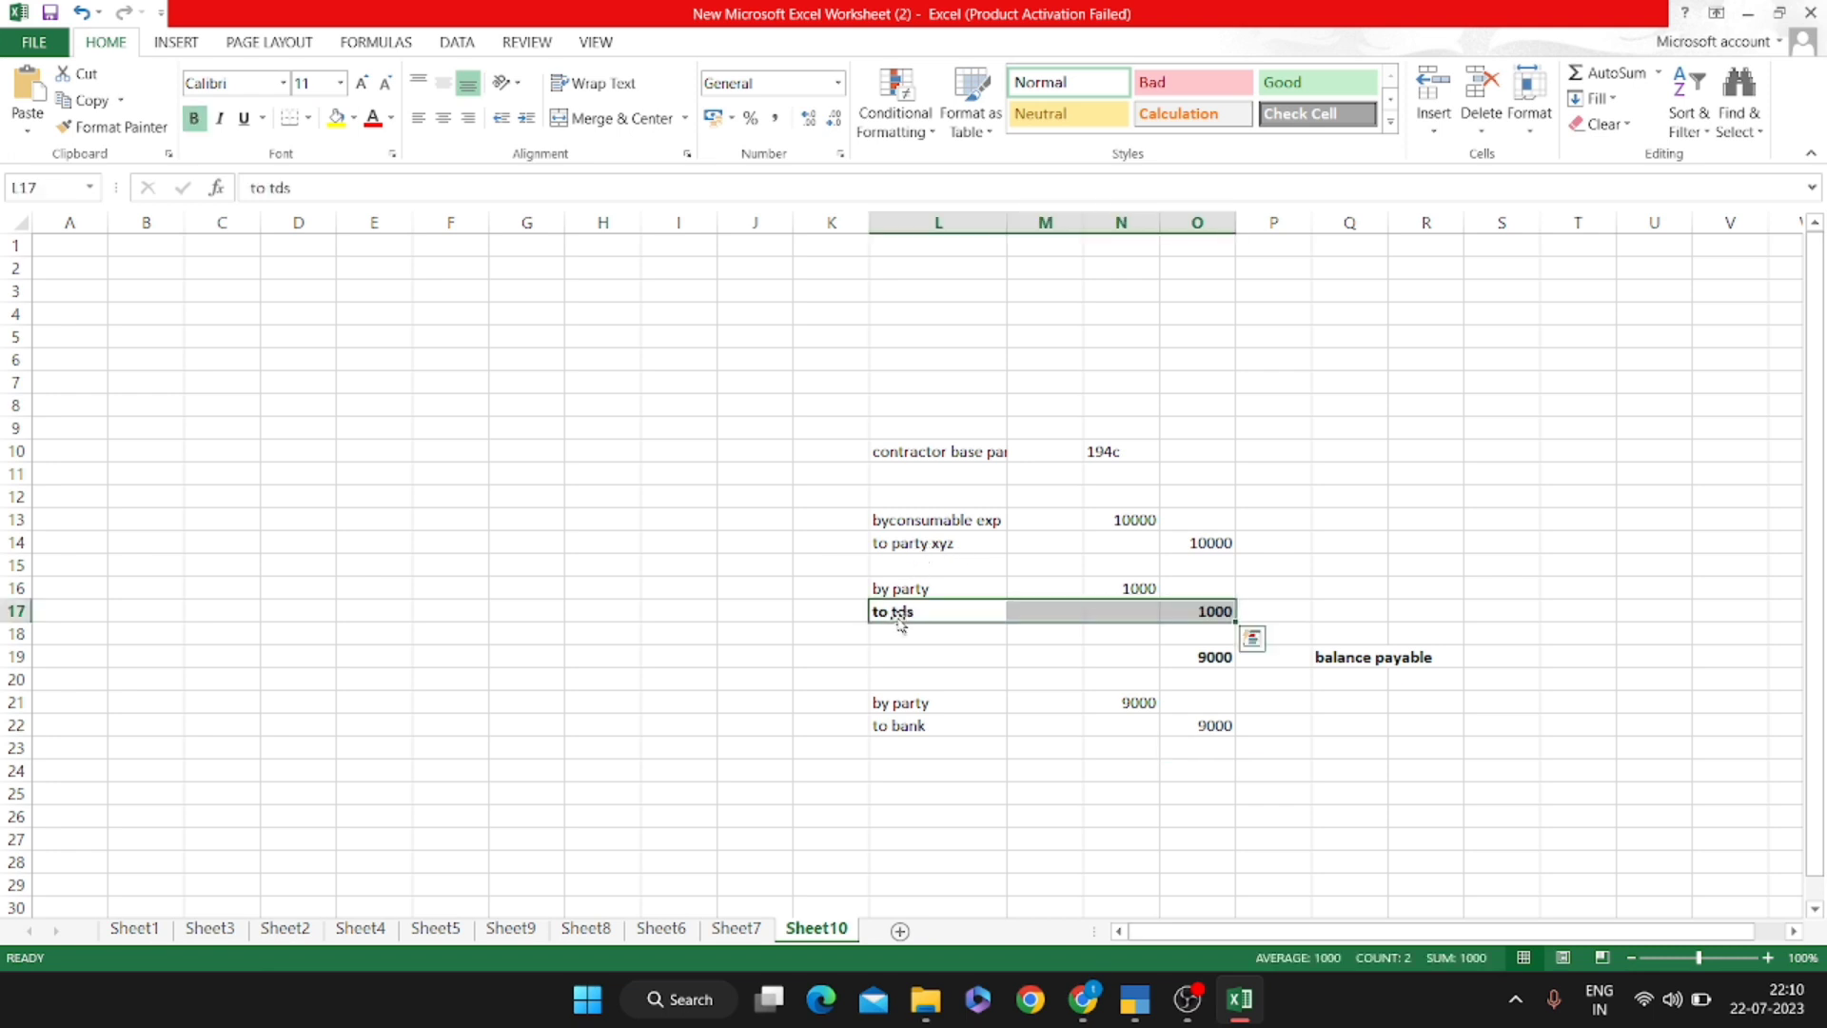
{"action": "key", "text": "Down"}
{"action": "key", "text": "Down"}
{"action": "key", "text": "Down"}
{"action": "key", "text": "Down"}
{"action": "key", "text": "Down"}
{"action": "key", "text": "Down"}
{"action": "key", "text": "Down"}
{"action": "key", "text": "Down"}
{"action": "key", "text": "Down"}
{"action": "key", "text": "Down"}
{"action": "key", "text": "alt+Tab"}
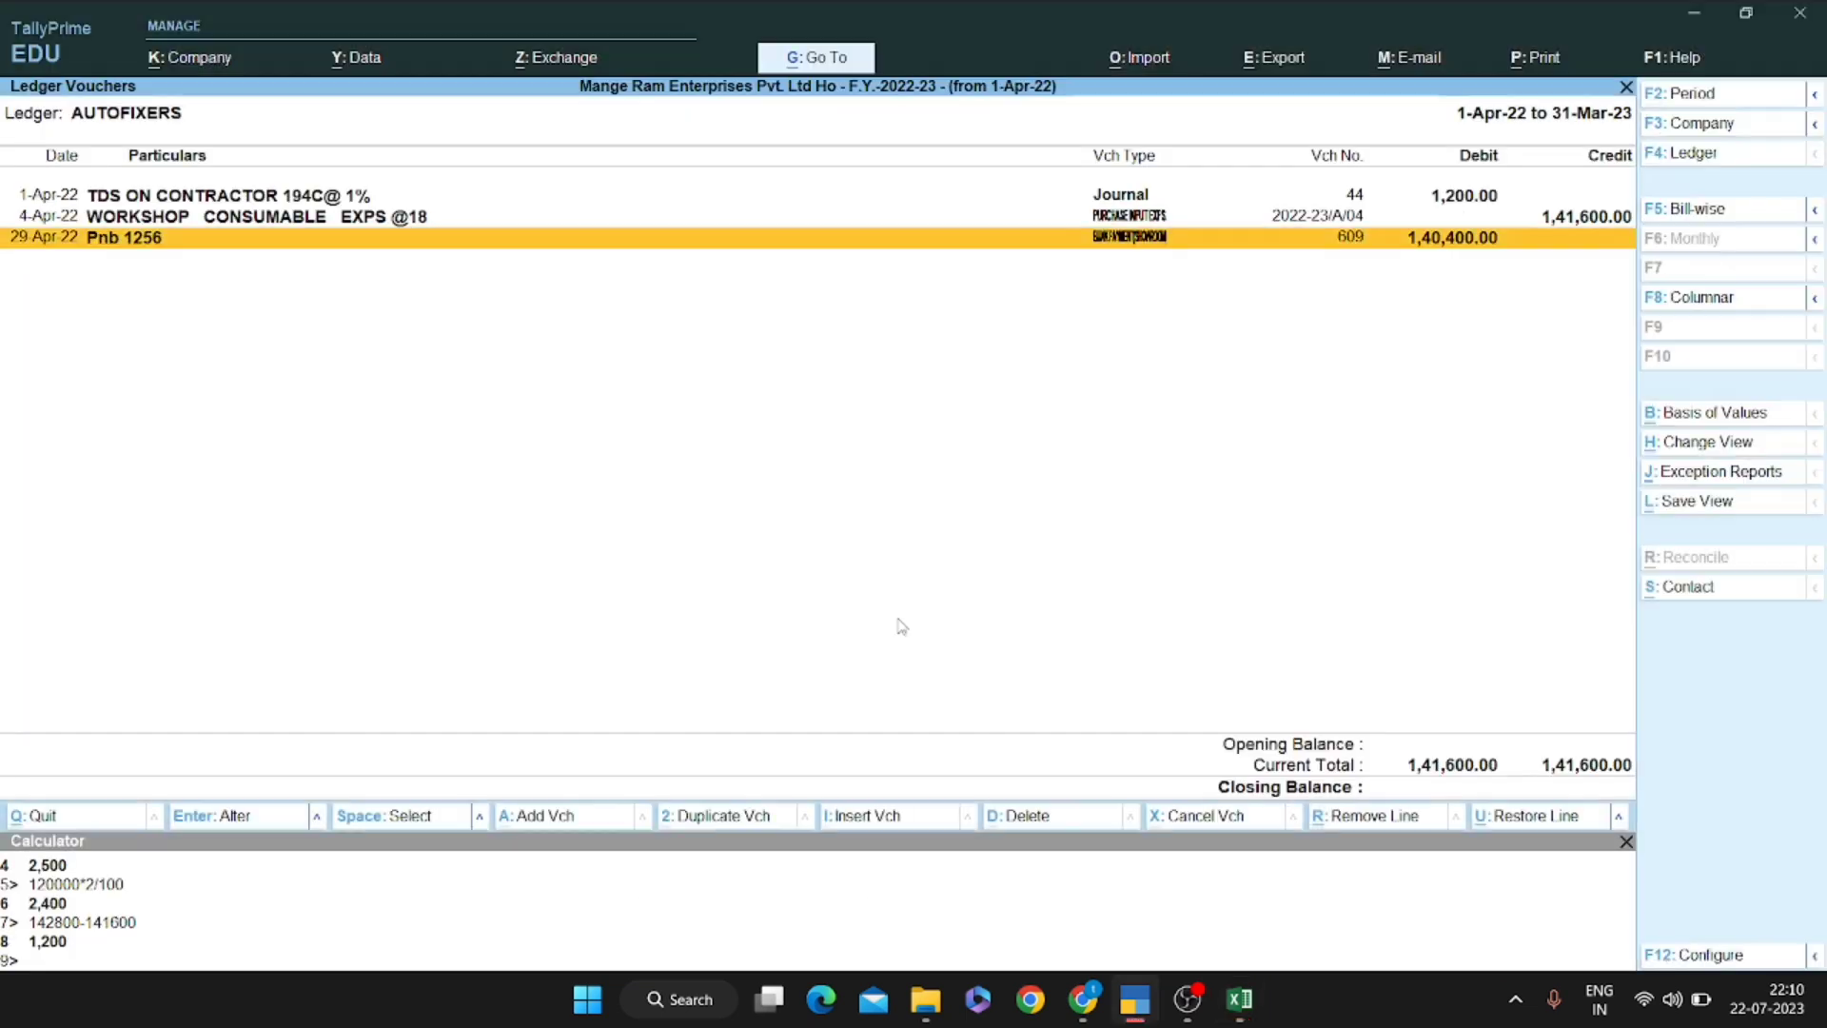
Open the TDS ON CONTRACTOR 194C@ 1% ledger and review its entries closing at 13,200.00
{"action": "key", "text": "Up"}
{"action": "key", "text": "Up"}
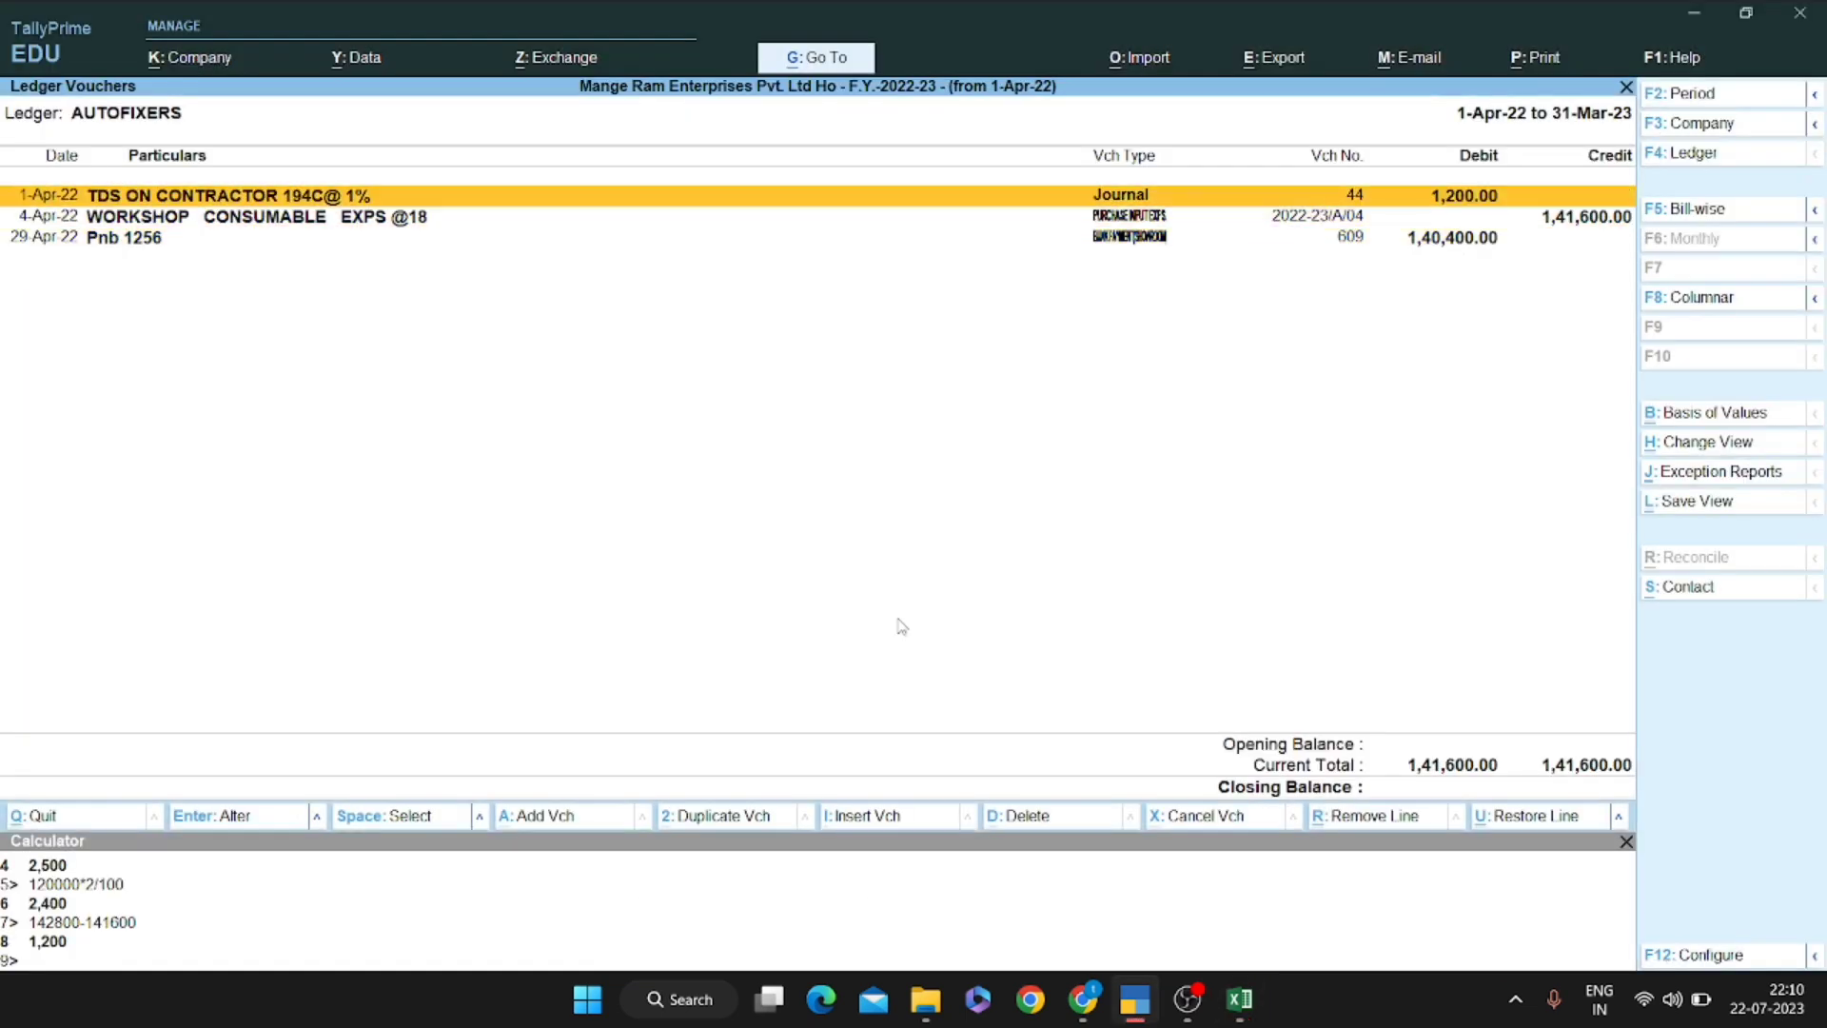
{"action": "key", "text": "space"}
{"action": "key", "text": "space"}
{"action": "key", "text": "Escape"}
{"action": "key", "text": "space"}
{"action": "key", "text": "Down"}
{"action": "key", "text": "Down"}
{"action": "key", "text": "Down"}
{"action": "key", "text": "space"}
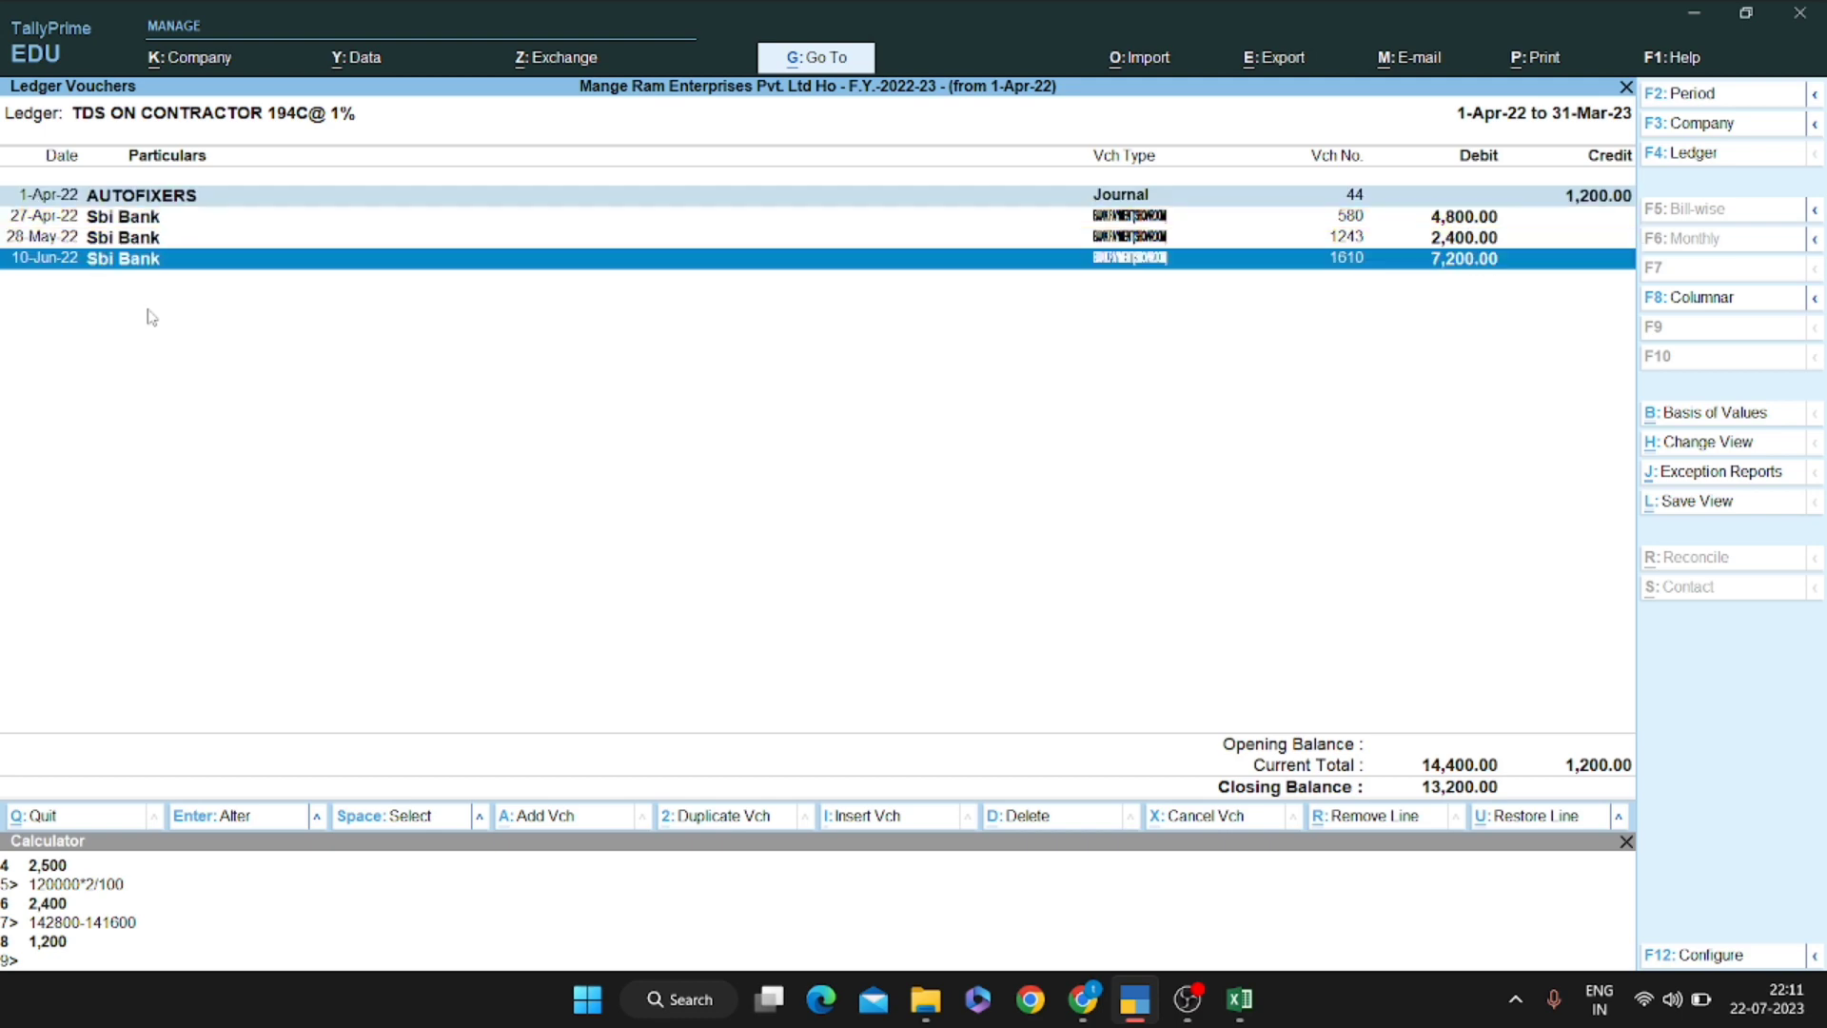
{"action": "key", "text": "space"}
{"action": "key", "text": "Up"}
{"action": "key", "text": "Up"}
{"action": "key", "text": "Up"}
{"action": "key", "text": "space"}
{"action": "key", "text": "Down"}
{"action": "key", "text": "Down"}
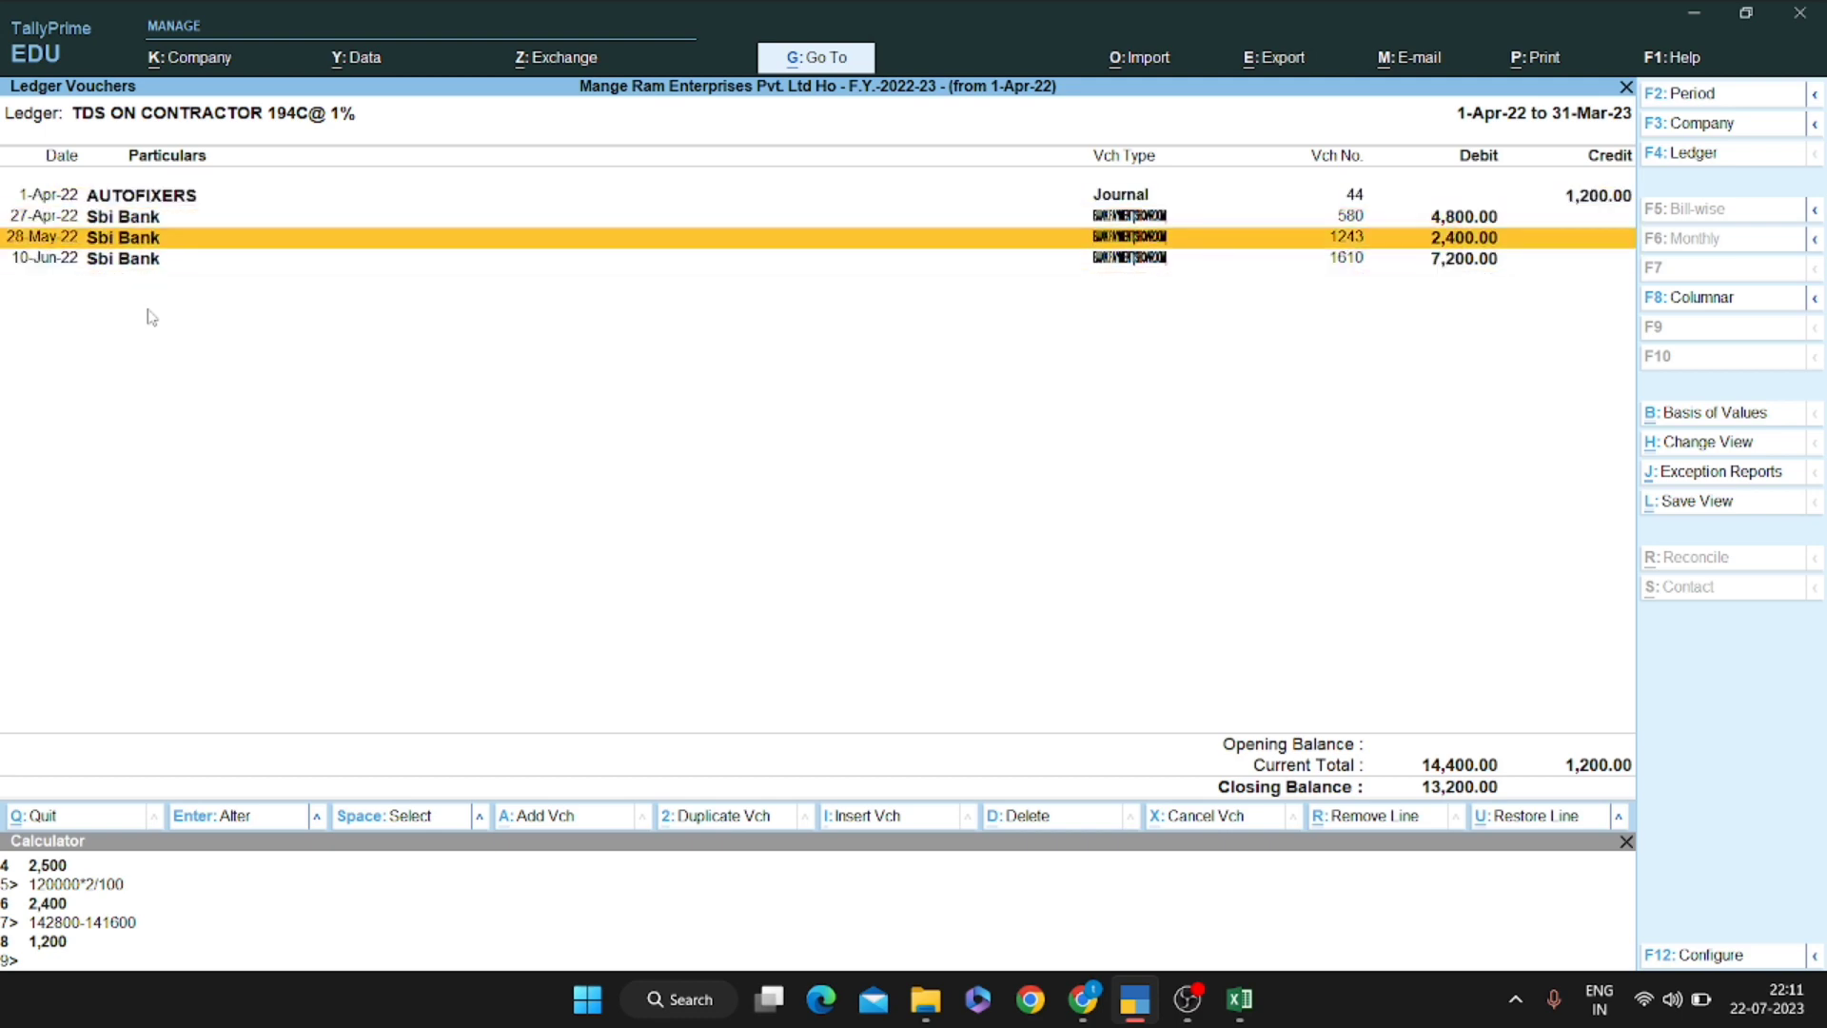
{"action": "key", "text": "Down"}
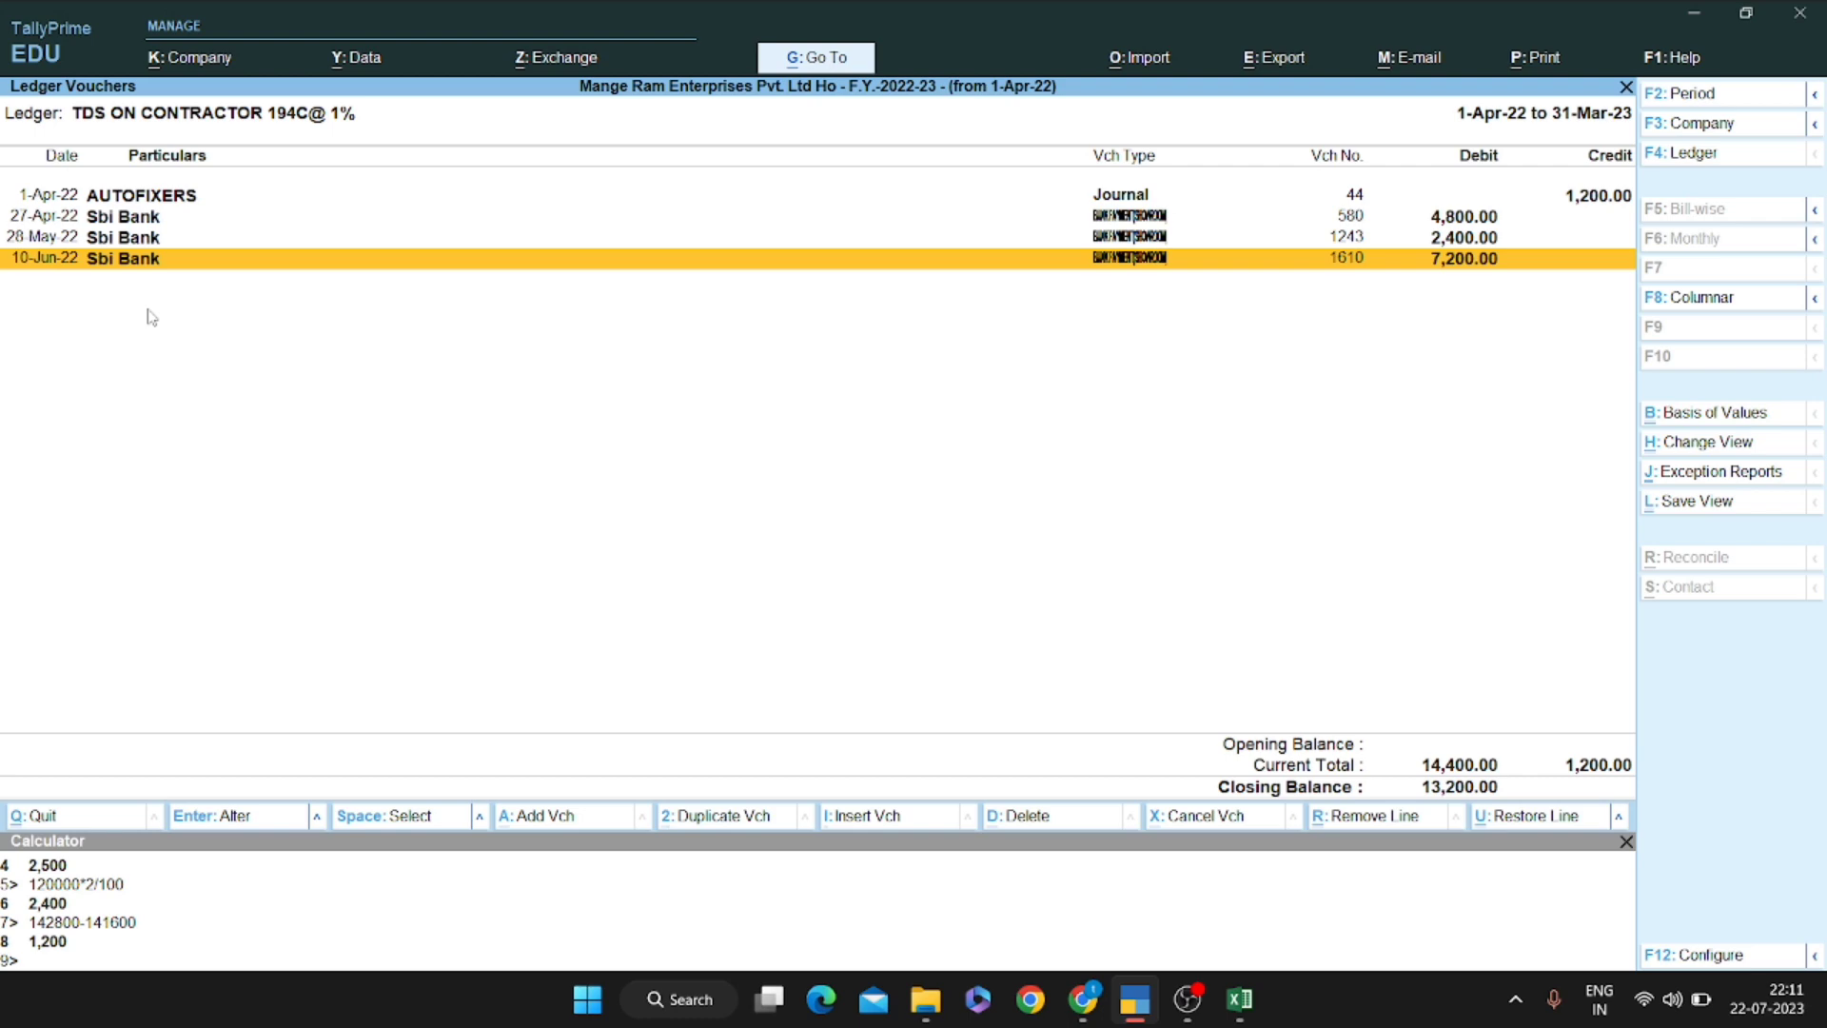
Return to Excel's Sheet10 and move up toward the journal entry
{"action": "key", "text": "alt+Tab"}
{"action": "key", "text": "Right"}
{"action": "key", "text": "Up"}
{"action": "key", "text": "Up"}
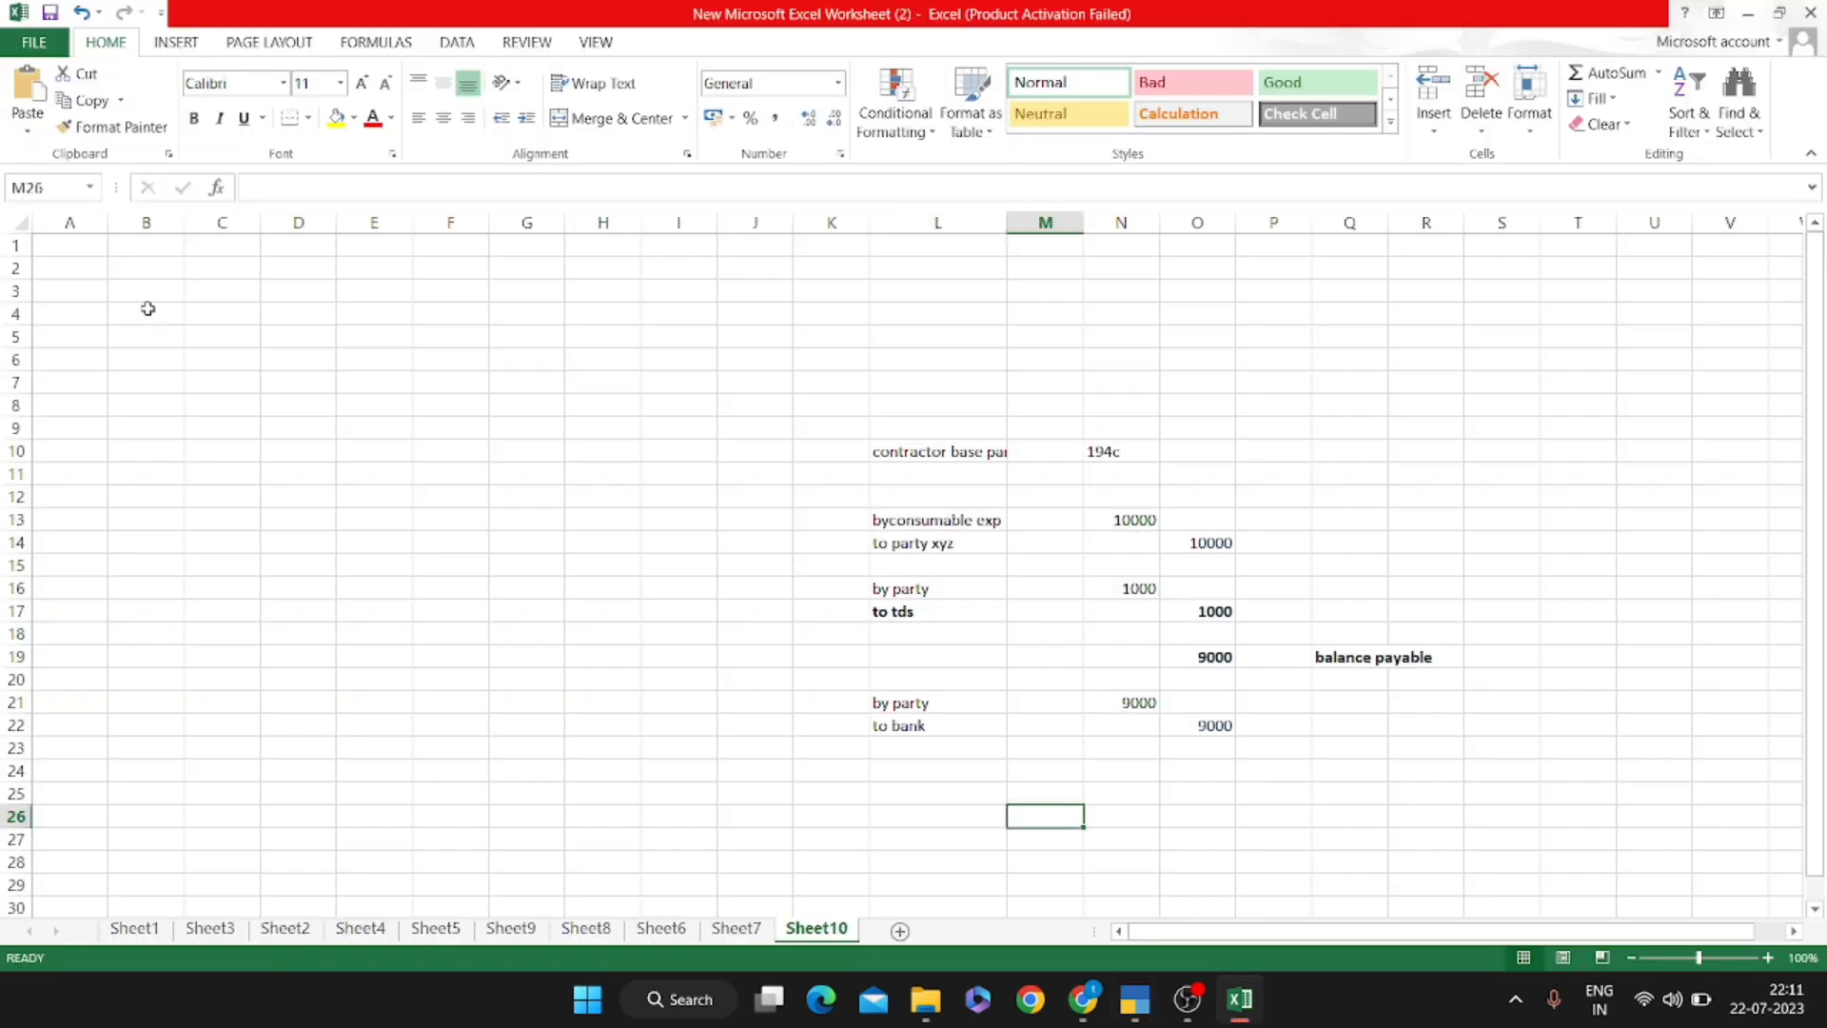
Insert two blank rows below the consumable expense row 13, above 'to party xyz'
{"action": "key", "text": "Left"}
{"action": "key", "text": "Left"}
{"action": "key", "text": "Right"}
{"action": "key", "text": "Right"}
{"action": "key", "text": "Up"}
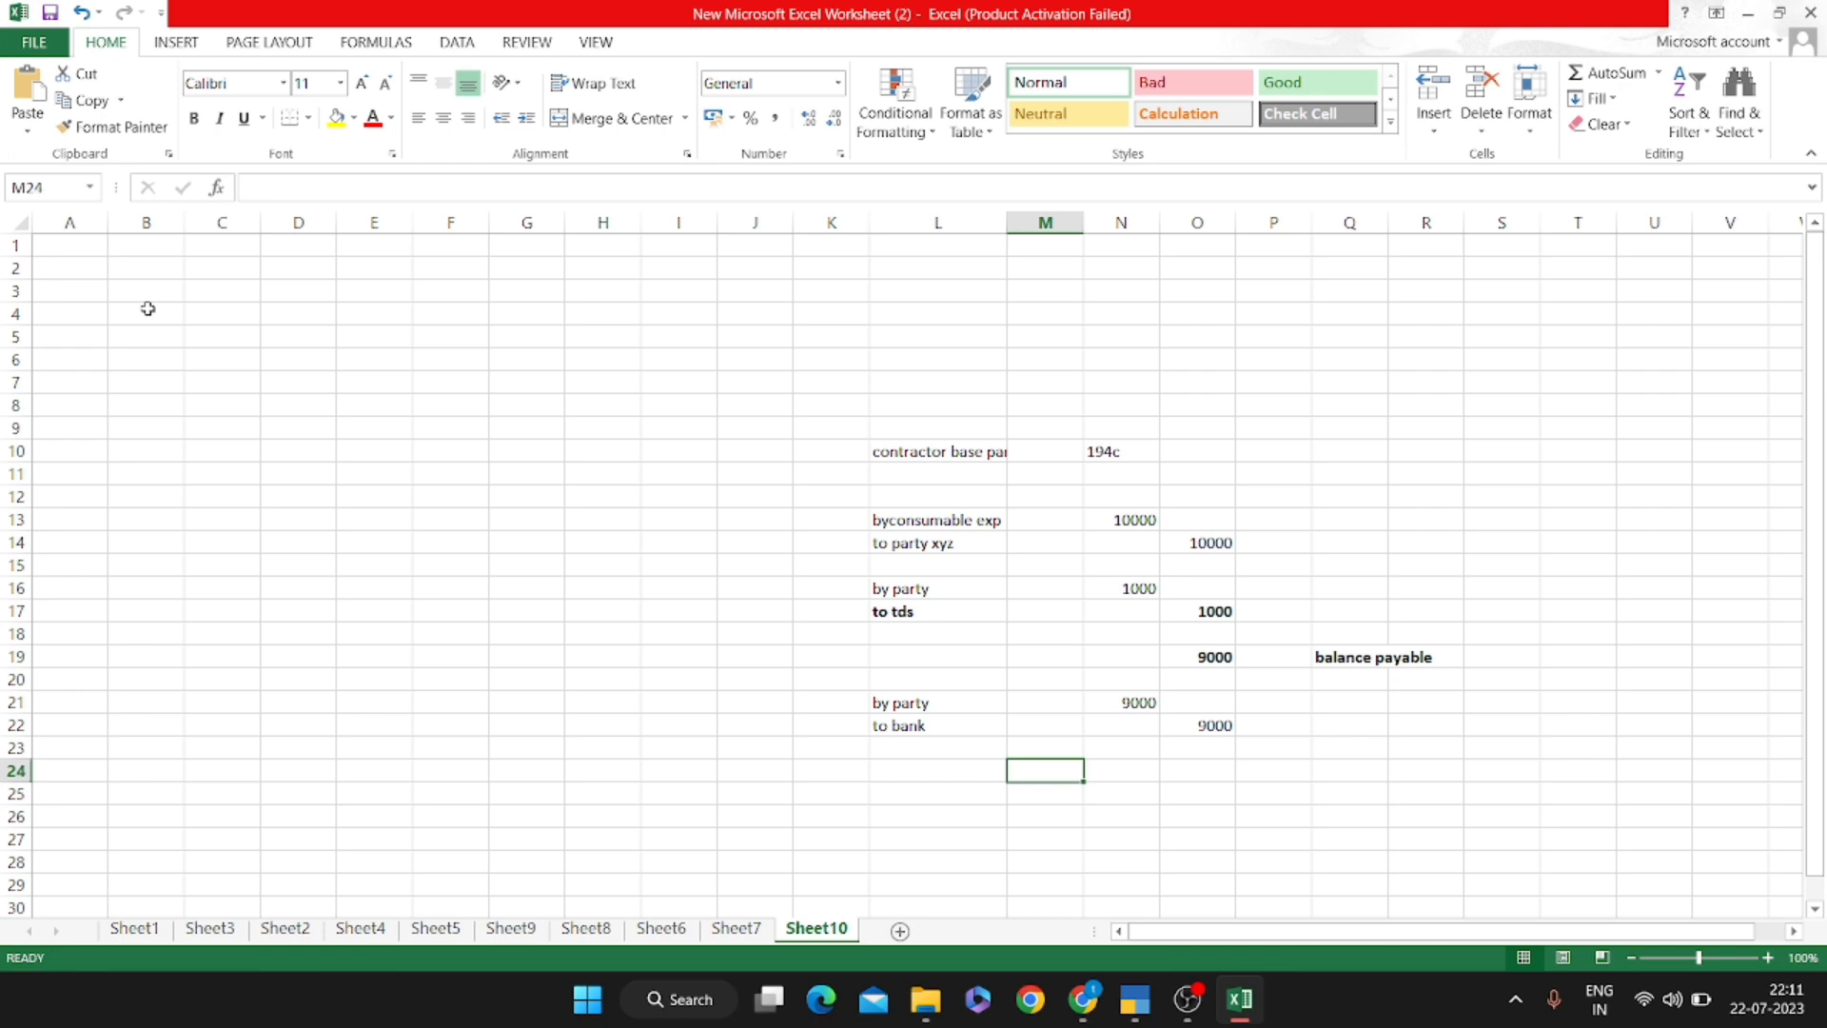
{"action": "key", "text": "Up"}
{"action": "key", "text": "Up"}
{"action": "key", "text": "Up"}
{"action": "key", "text": "Up"}
{"action": "key", "text": "Up"}
{"action": "key", "text": "Up"}
{"action": "key", "text": "Up"}
{"action": "key", "text": "Up"}
{"action": "key", "text": "Up"}
{"action": "key", "text": "Up"}
{"action": "key", "text": "Up"}
{"action": "key", "text": "Left"}
{"action": "key", "text": "shift+Right"}
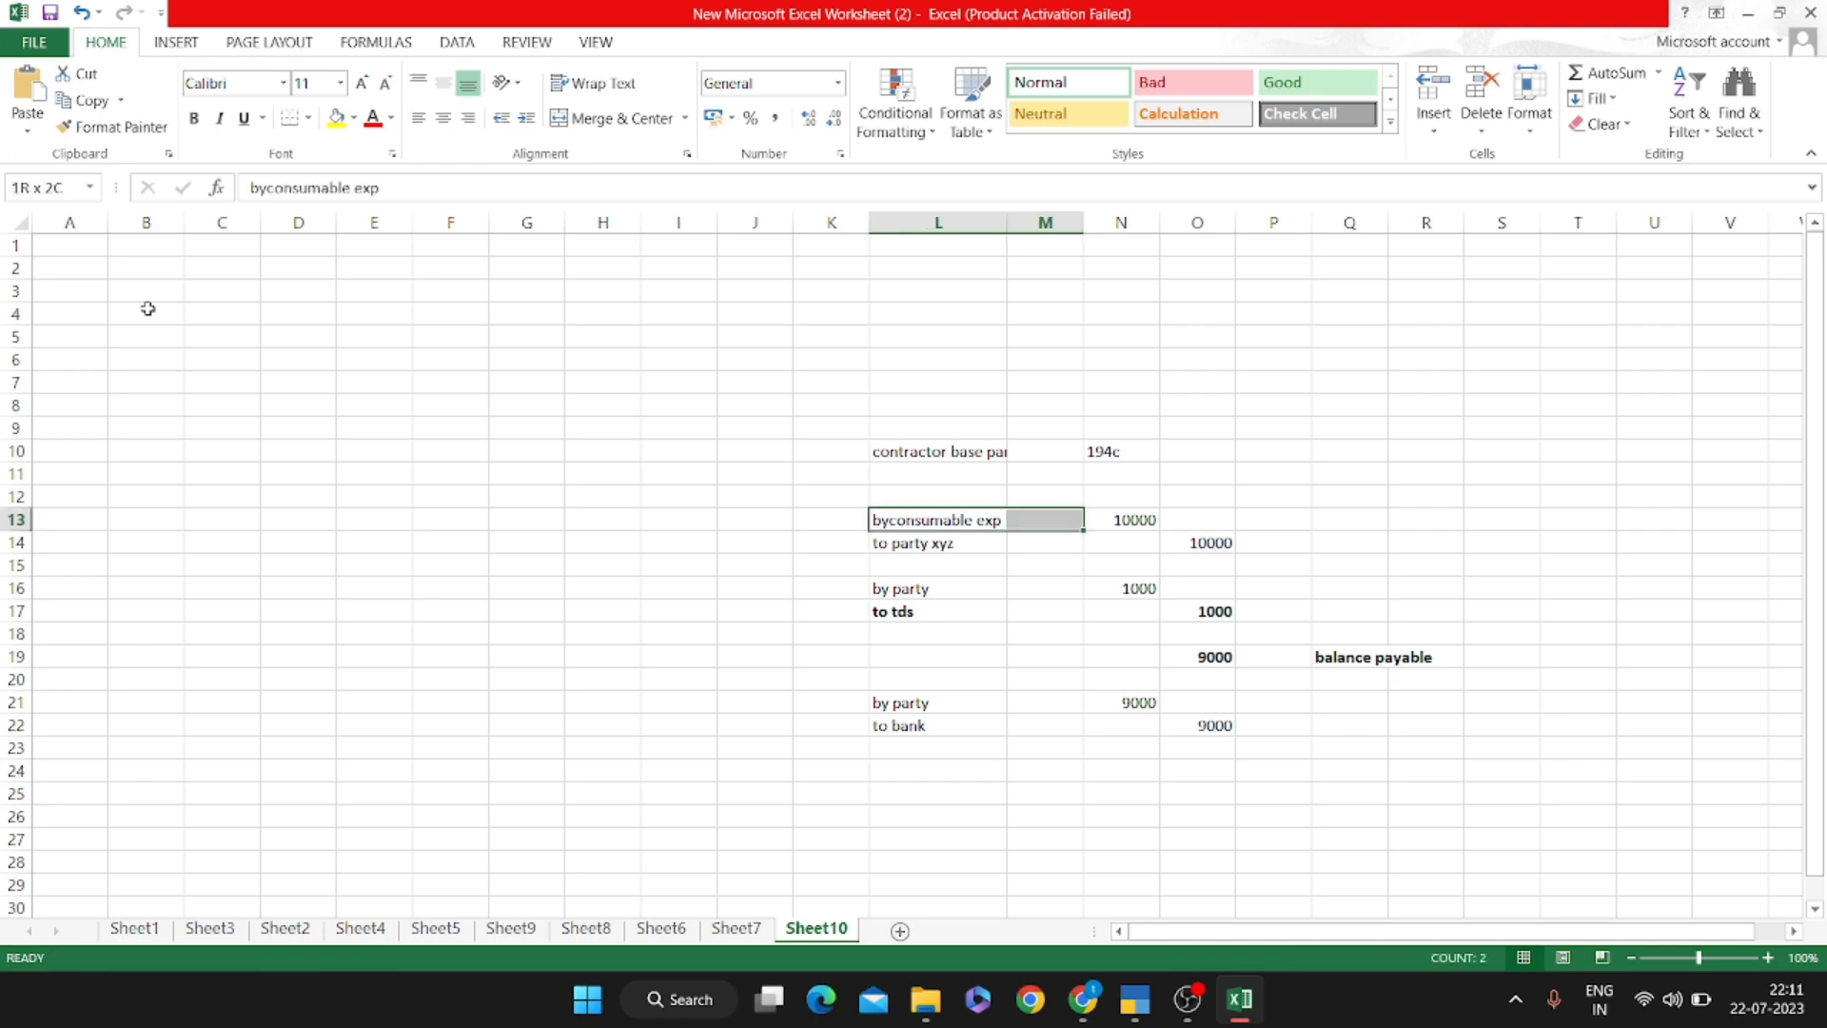
{"action": "key", "text": "shift+Right"}
{"action": "key", "text": "shift+Right"}
{"action": "key", "text": "shift+Down"}
{"action": "key", "text": "Right"}
{"action": "key", "text": "Left"}
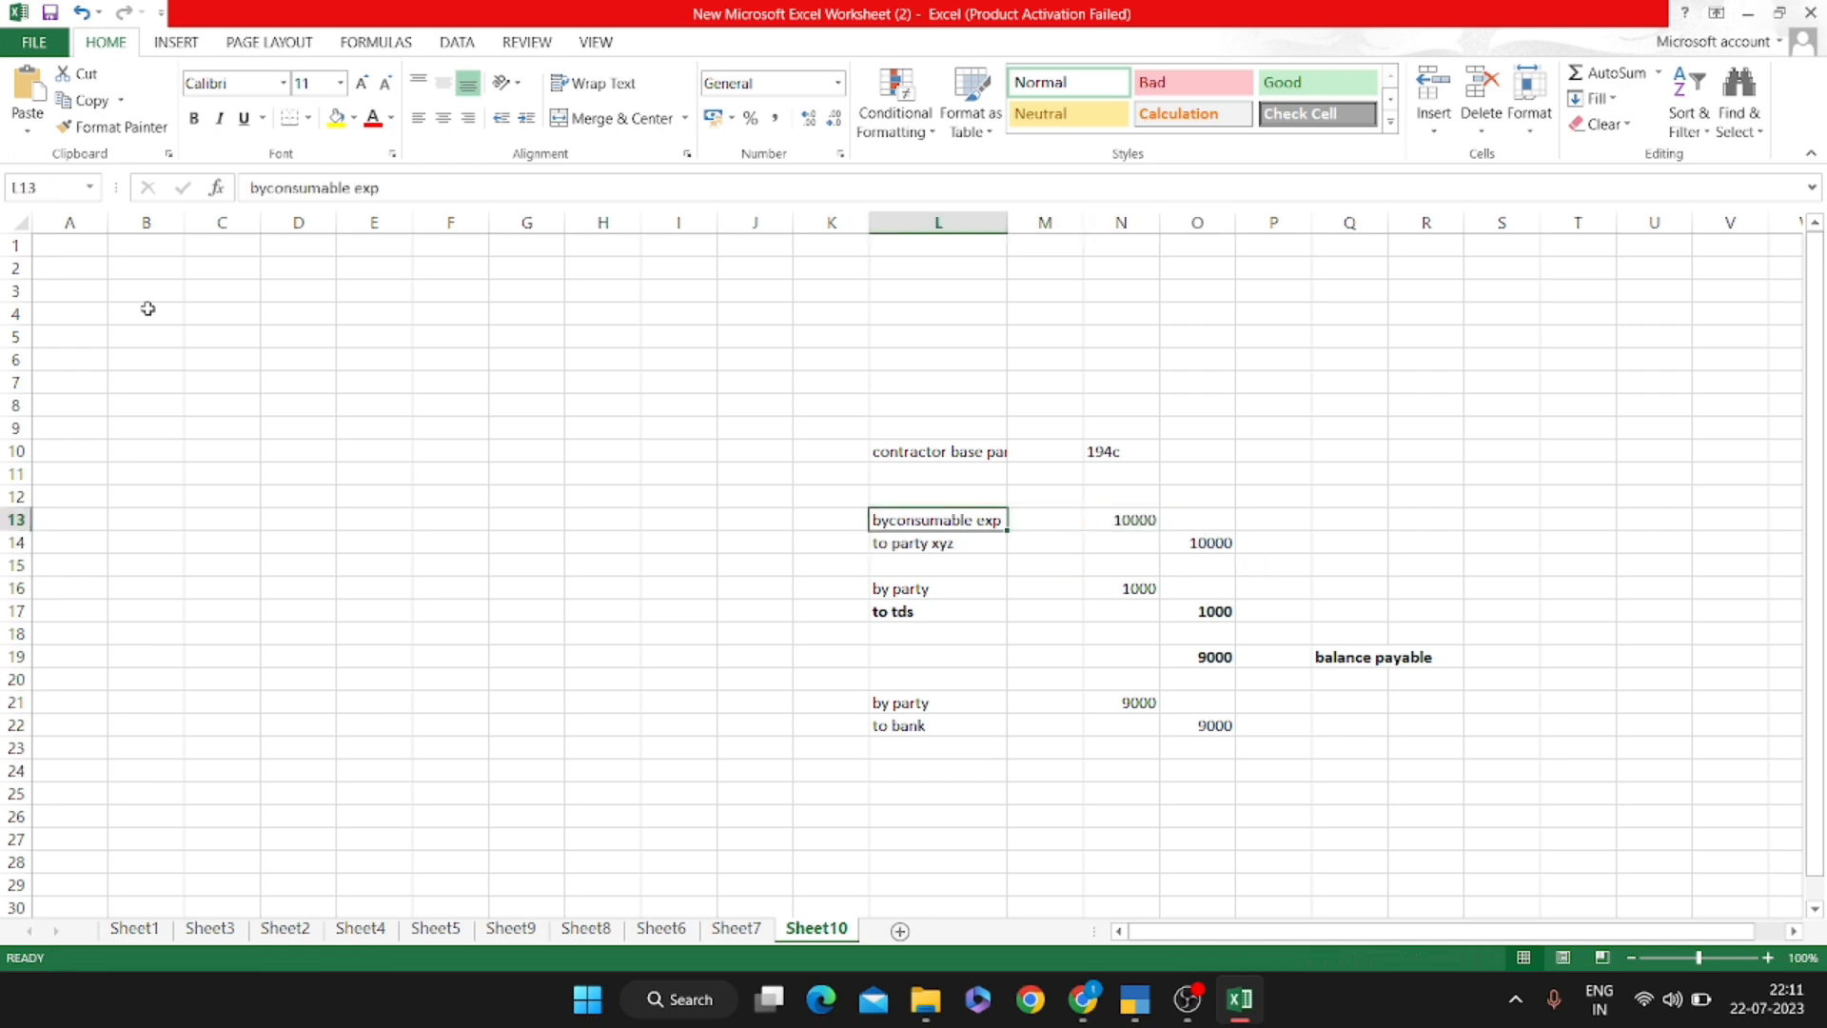
{"action": "key", "text": "Left"}
{"action": "key", "text": "Down"}
{"action": "key", "text": "shift+space"}
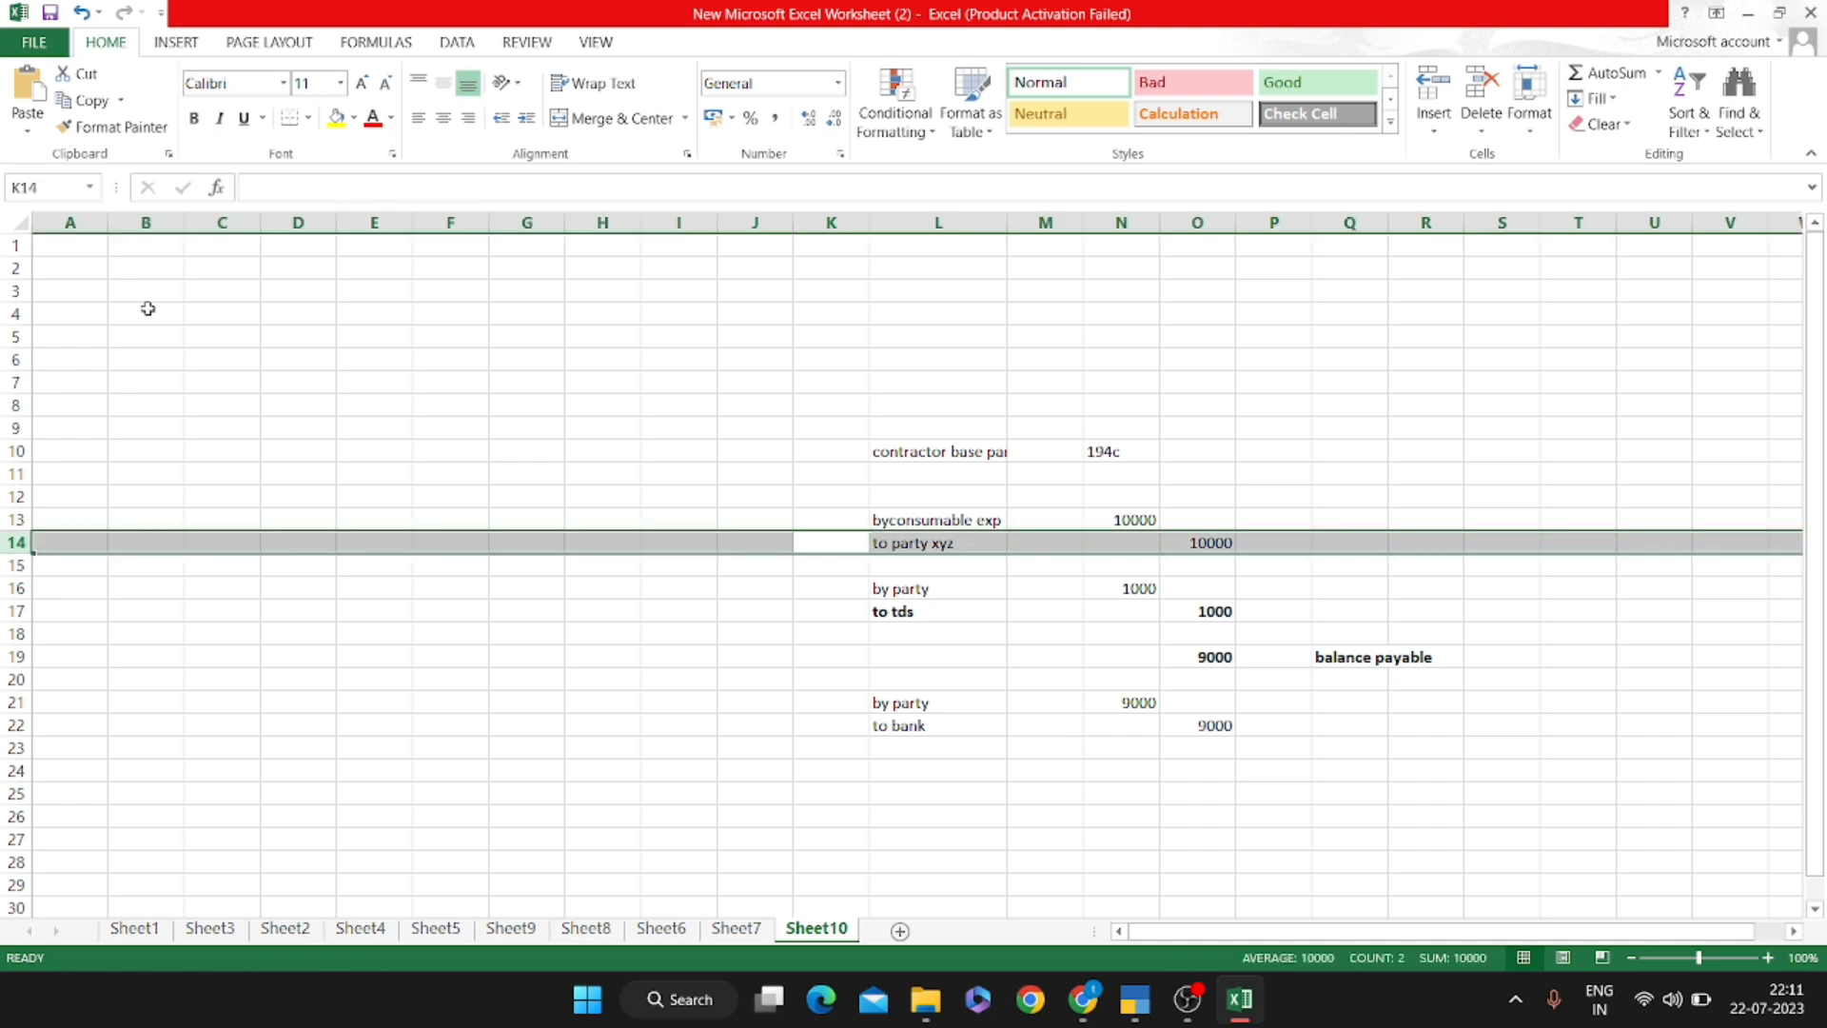
{"action": "key", "text": "ctrl+shift+plus"}
{"action": "key", "text": "ctrl+shift+plus"}
Replace the 10000 in N13 with =10000/118*100, giving the base 8474.576
{"action": "key", "text": "Right"}
{"action": "key", "text": "Up"}
{"action": "key", "text": "Right"}
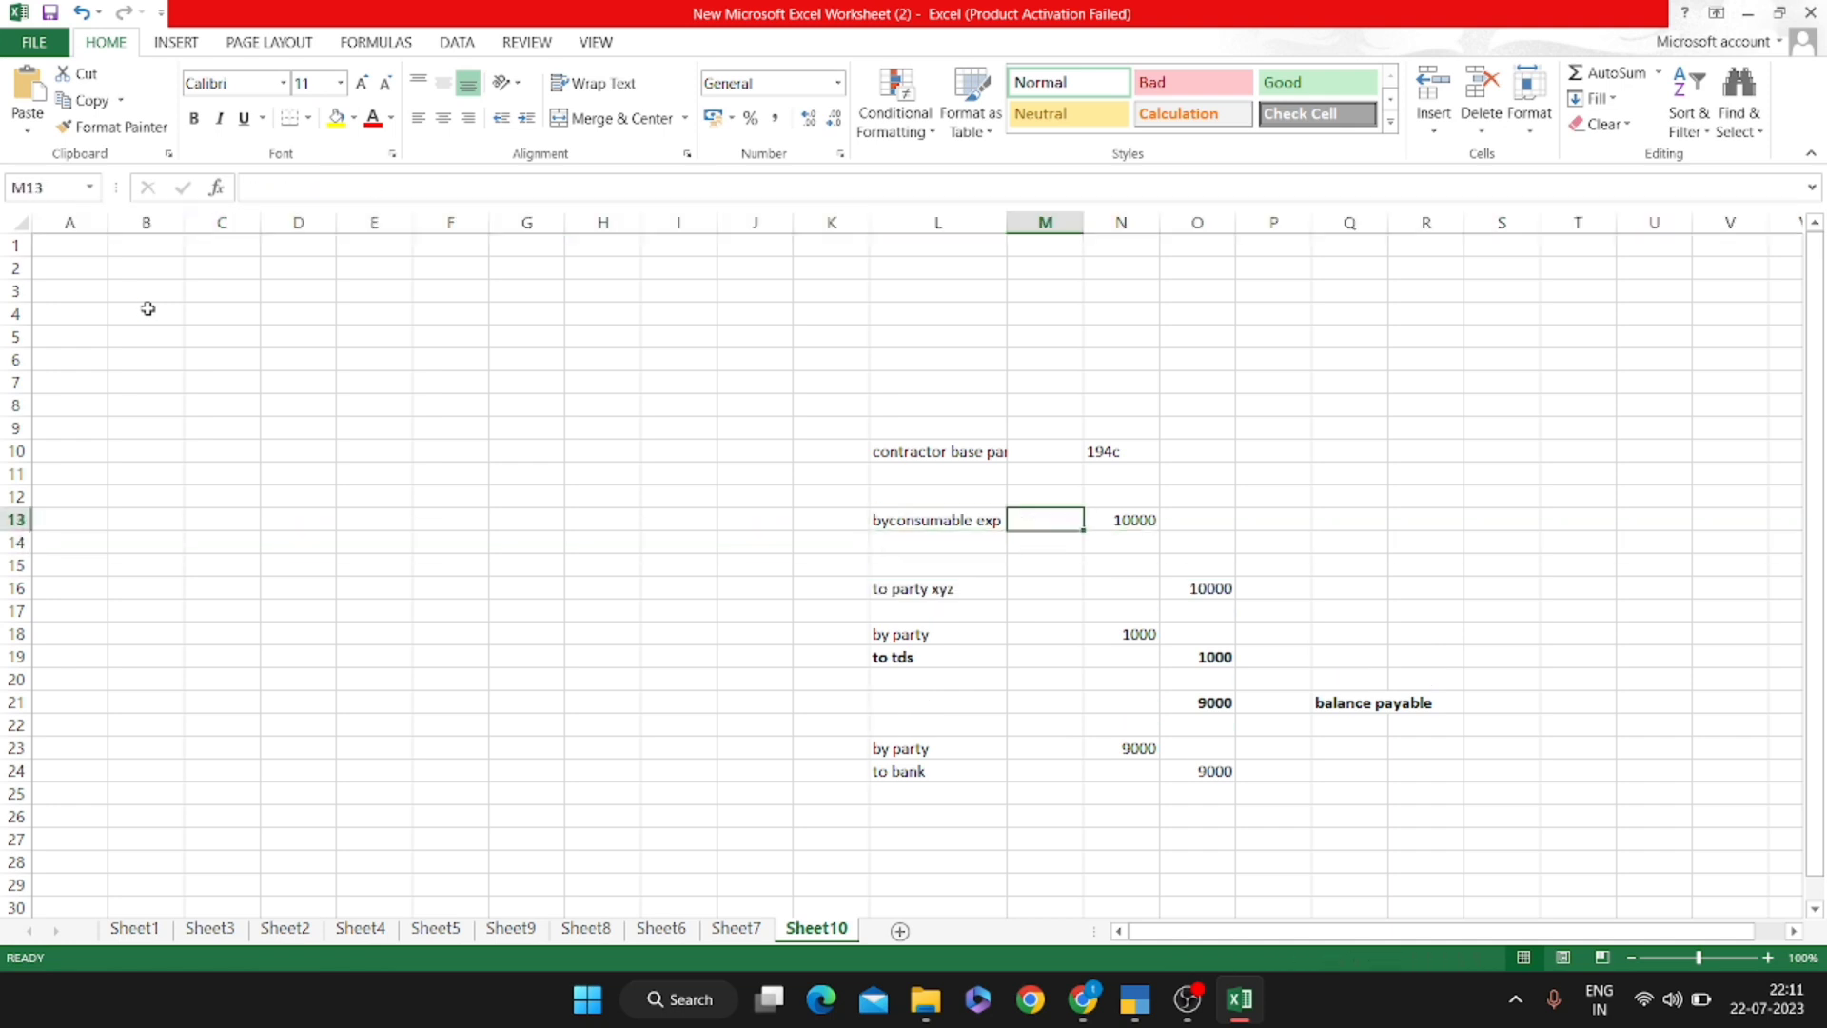
{"action": "key", "text": "Right"}
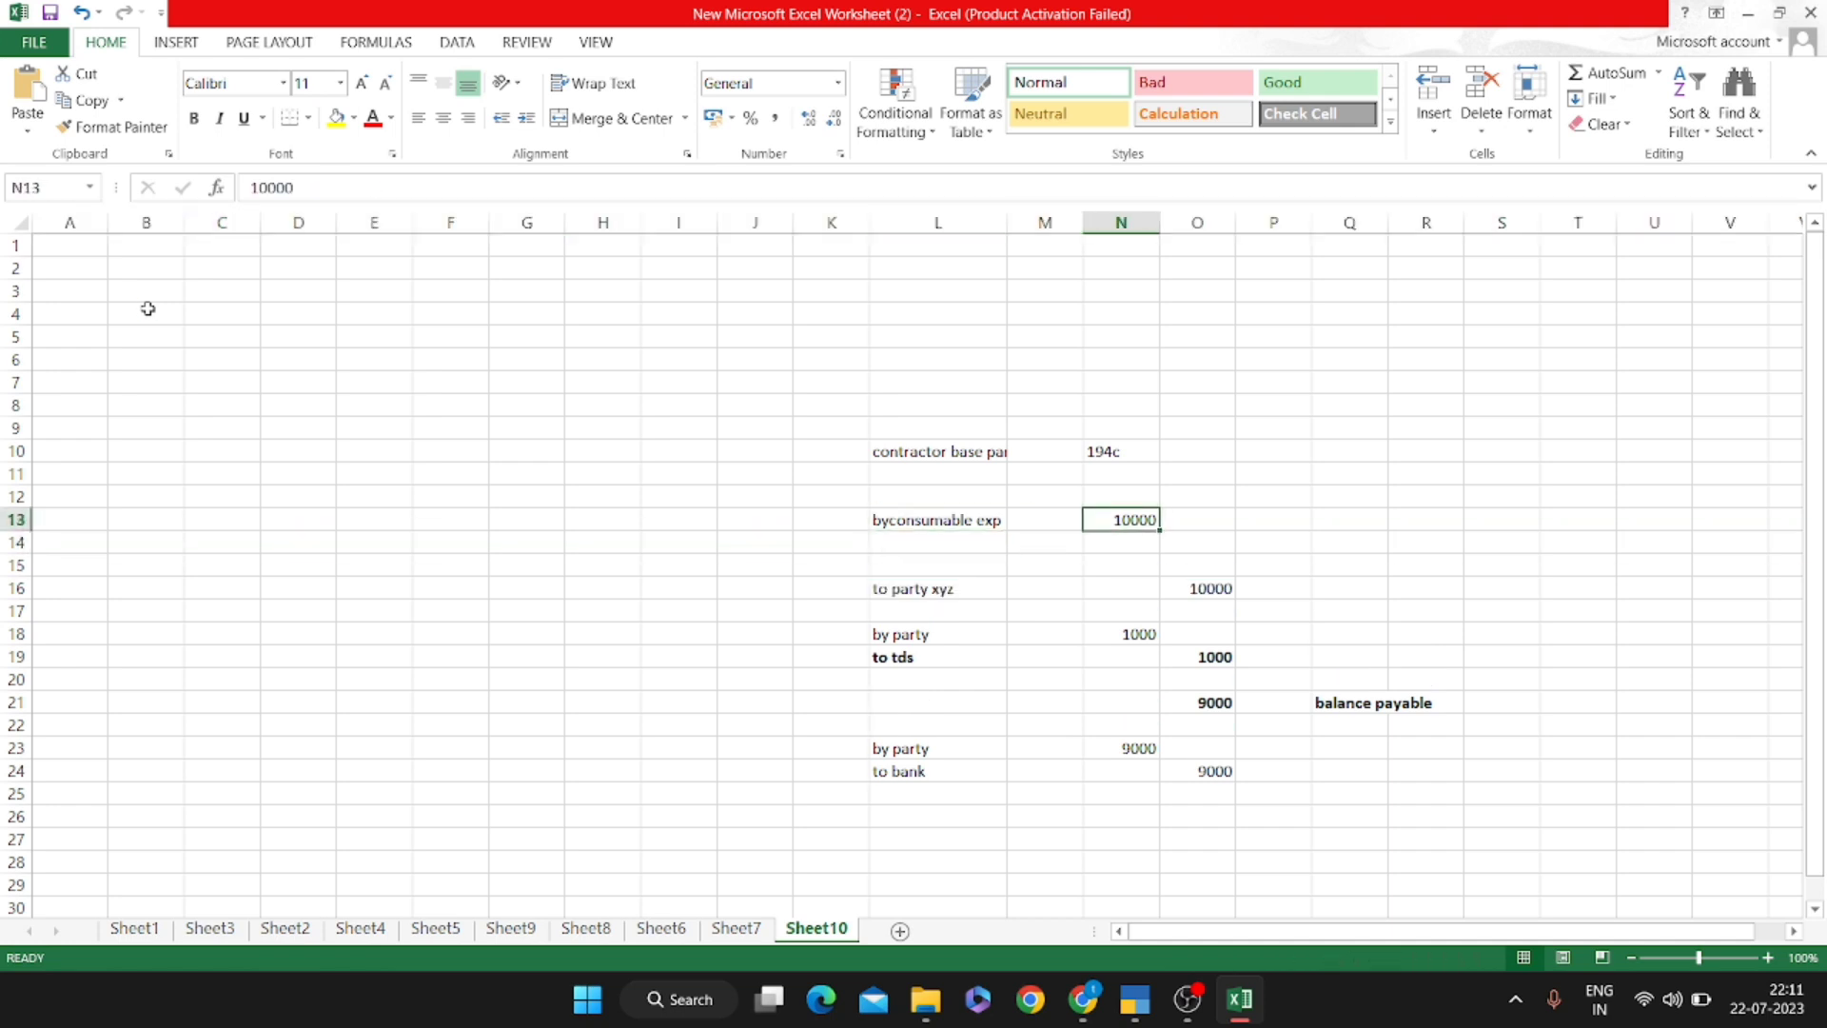
{"action": "key", "text": "F2"}
{"action": "key", "text": "Home"}
{"action": "type", "text": "+100"}
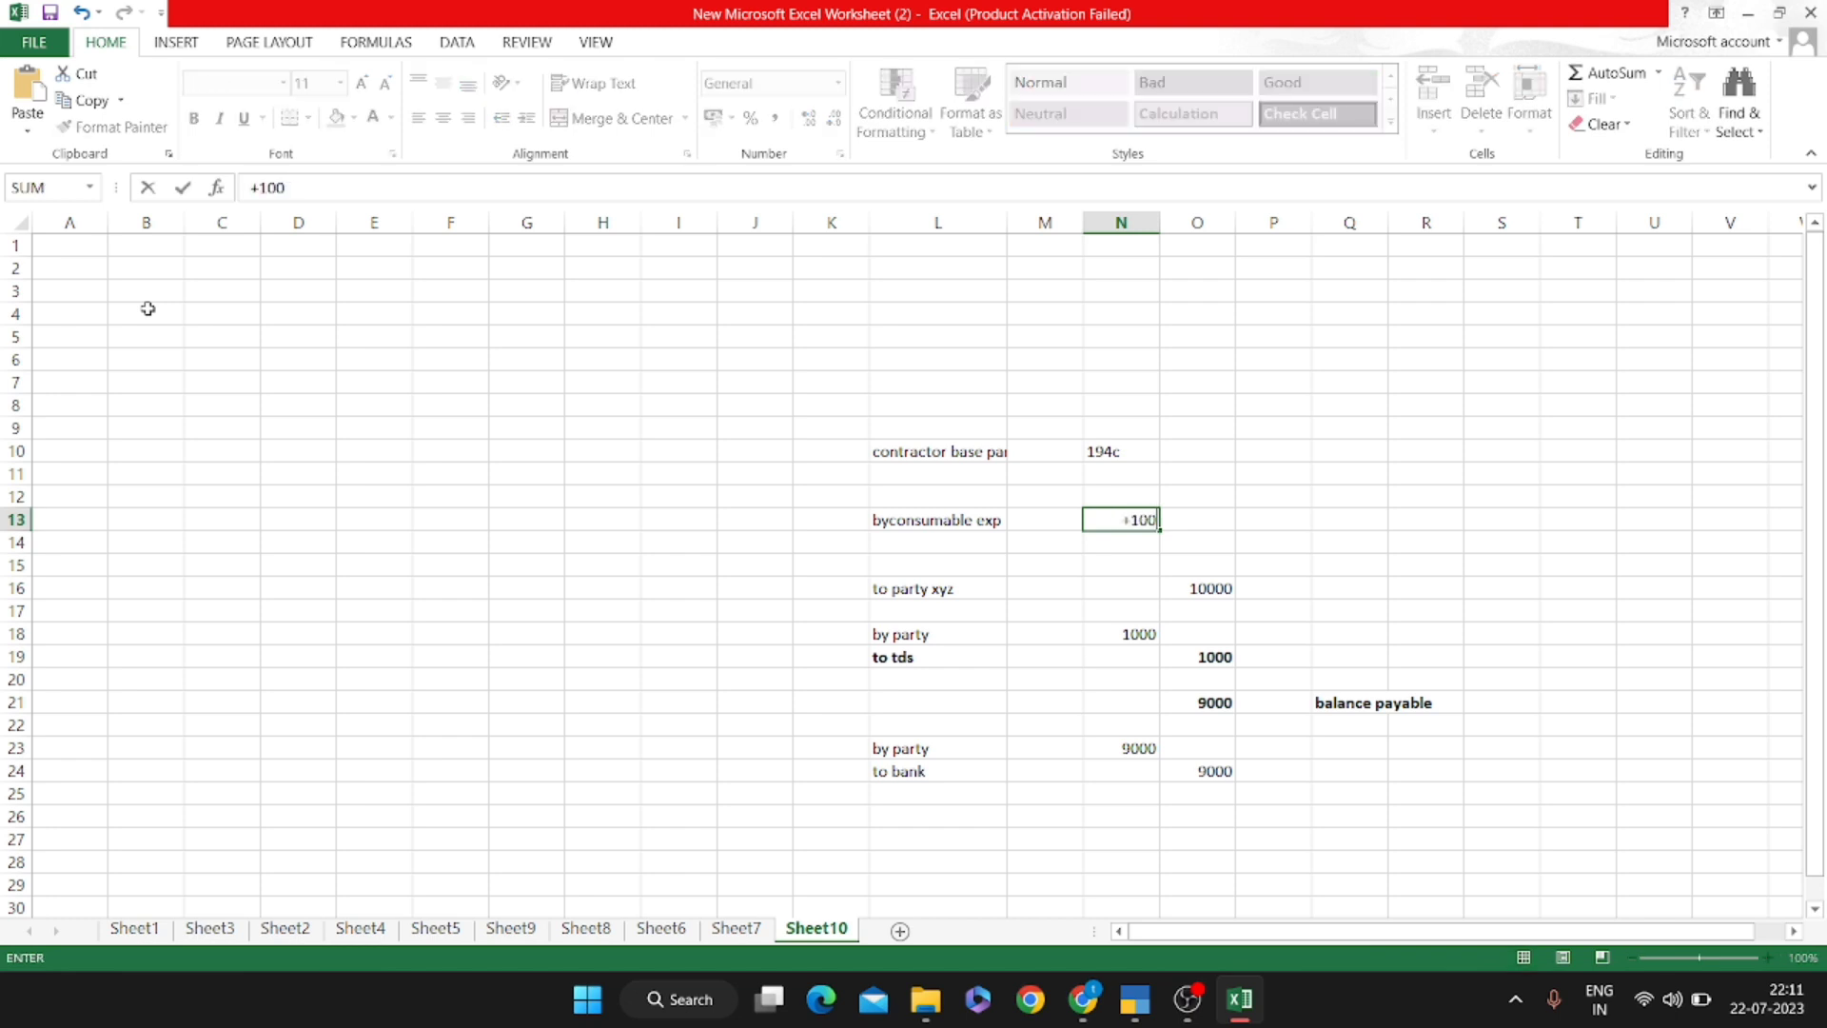
{"action": "type", "text": "00/118*100"}
{"action": "key", "text": "Return"}
Label the new rows L14 'by cgst' and L15 'by sgst'
{"action": "key", "text": "Left"}
{"action": "key", "text": "Left"}
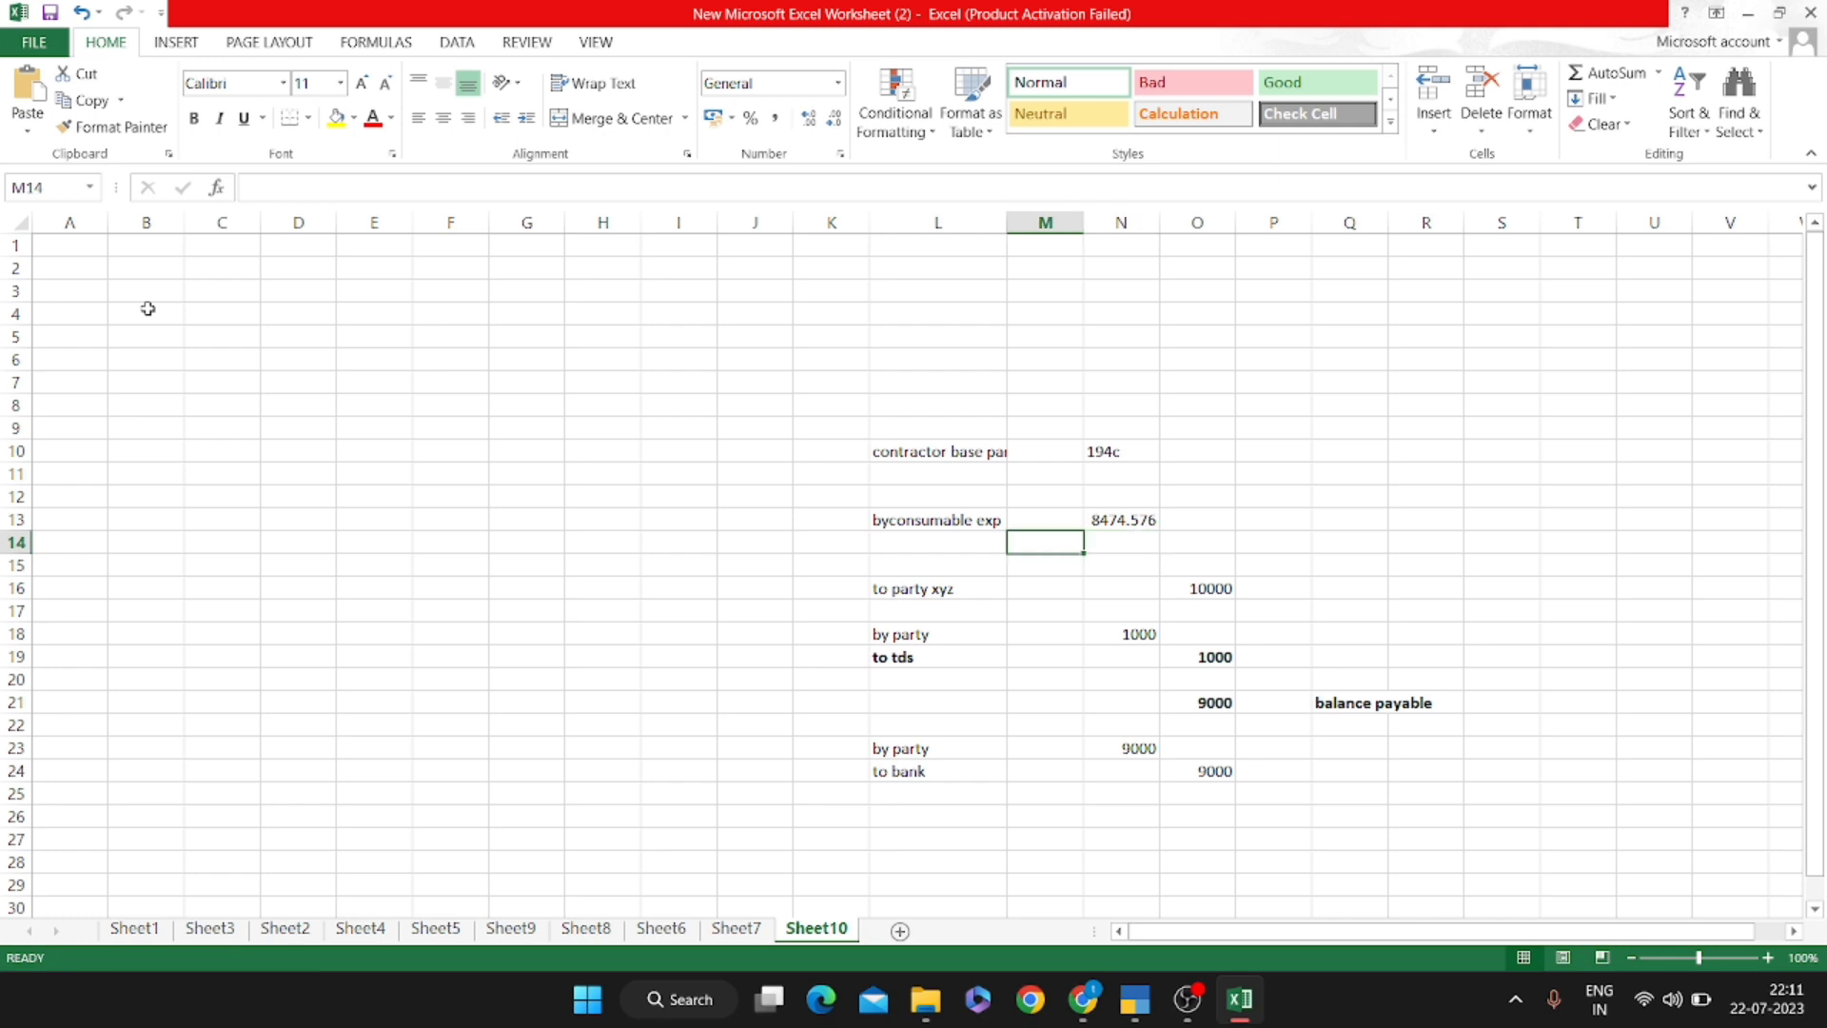
{"action": "type", "text": "by cgst"}
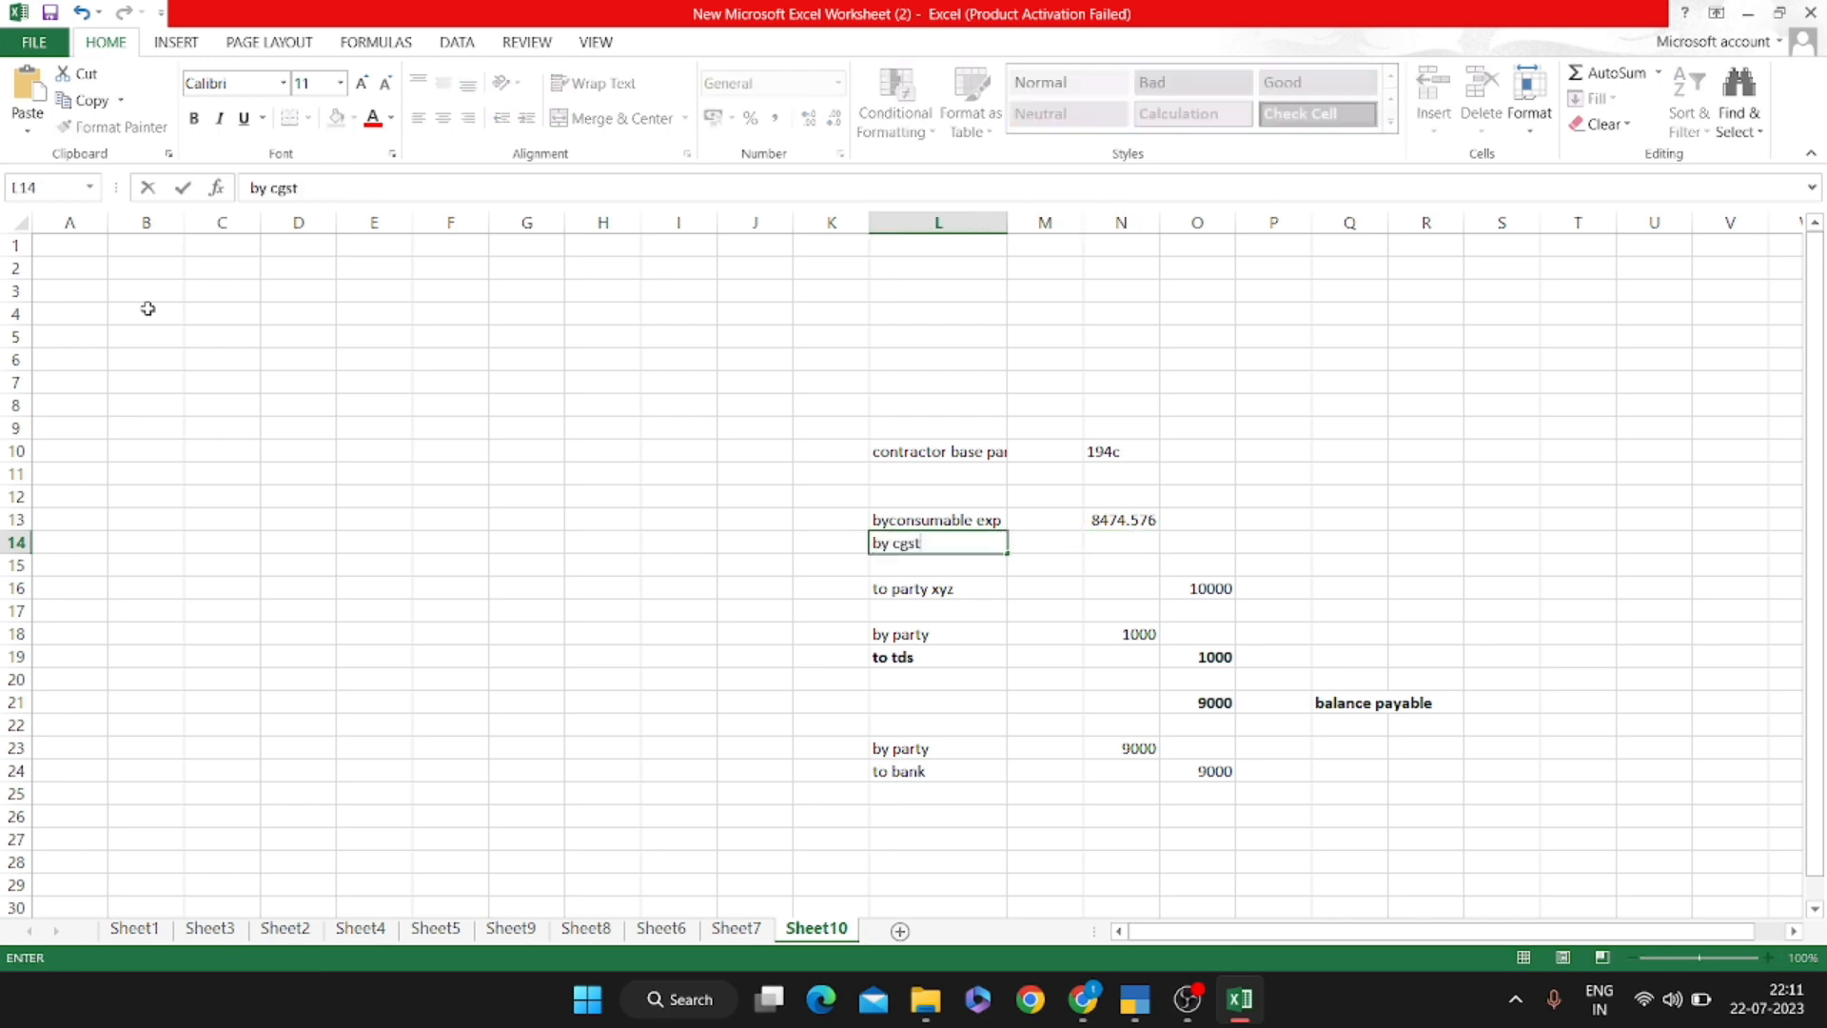
{"action": "key", "text": "Return"}
{"action": "type", "text": "by c"}
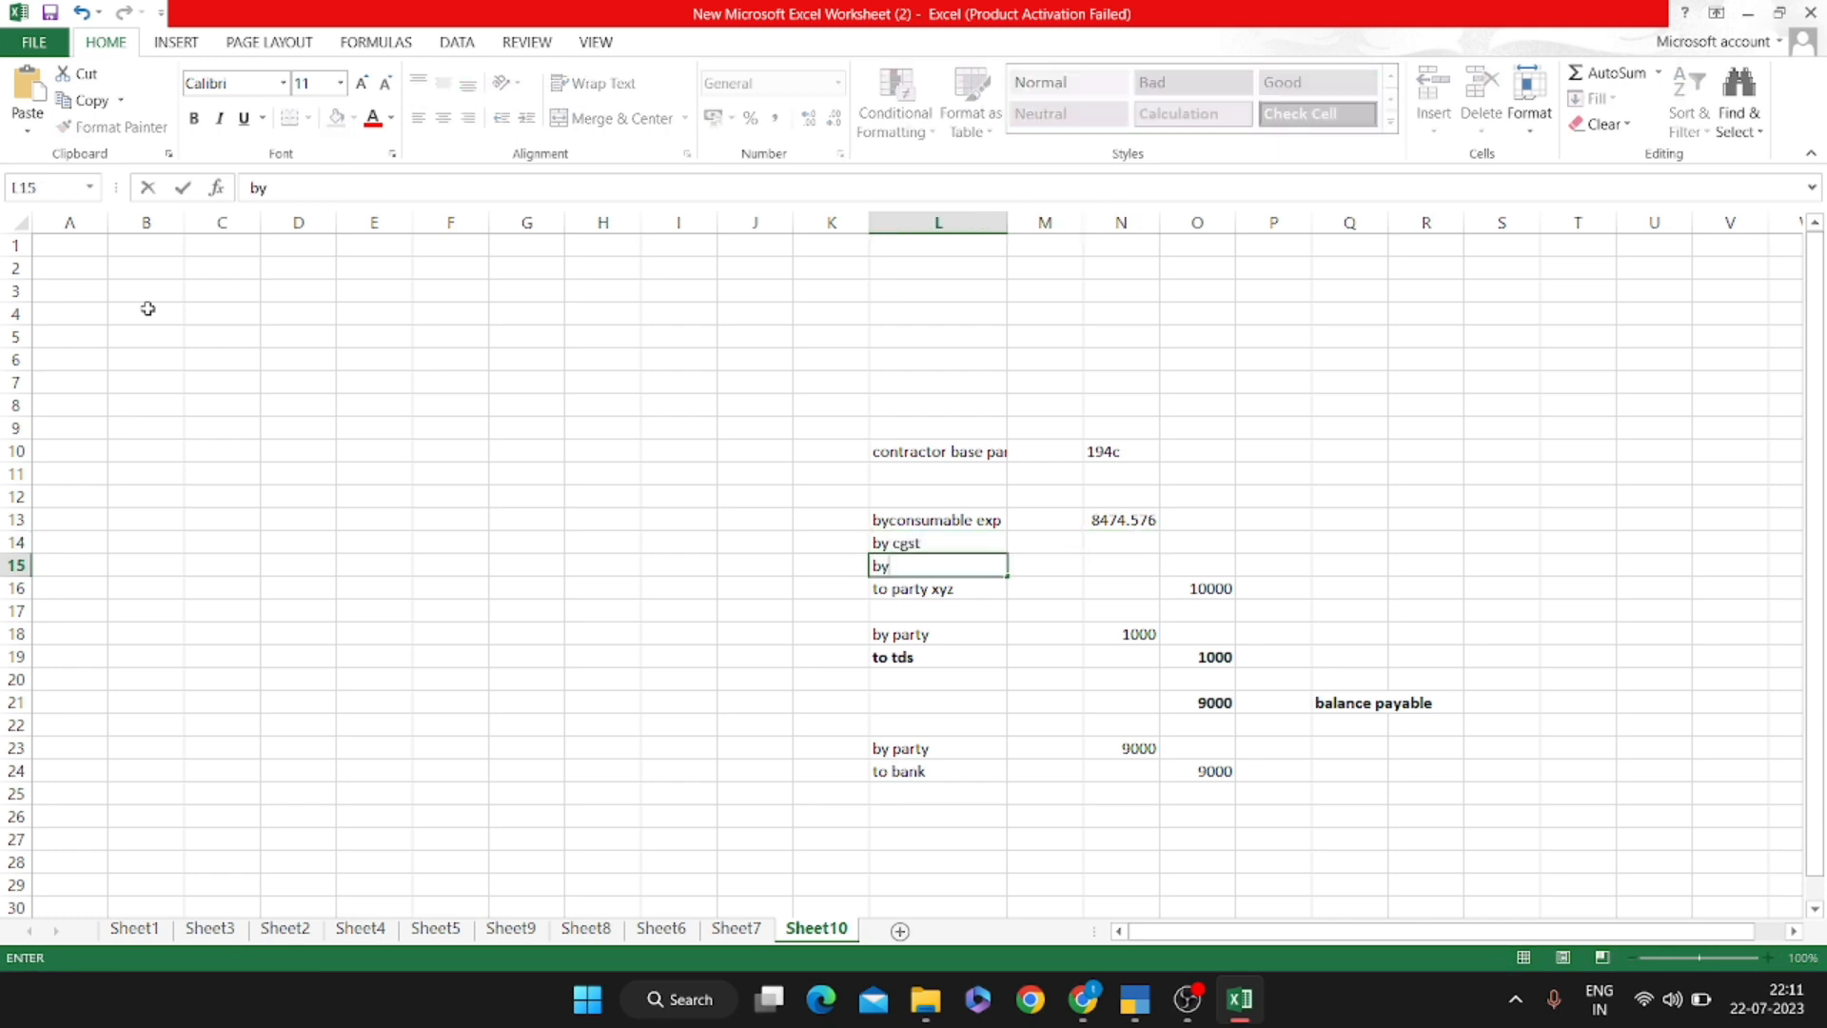
{"action": "key", "text": "BackSpace"}
{"action": "key", "text": "BackSpace"}
{"action": "type", "text": "sgt"}
{"action": "type", "text": "sg"}
{"action": "key", "text": "BackSpace"}
{"action": "key", "text": "BackSpace"}
{"action": "type", "text": "t"}
{"action": "key", "text": "Return"}
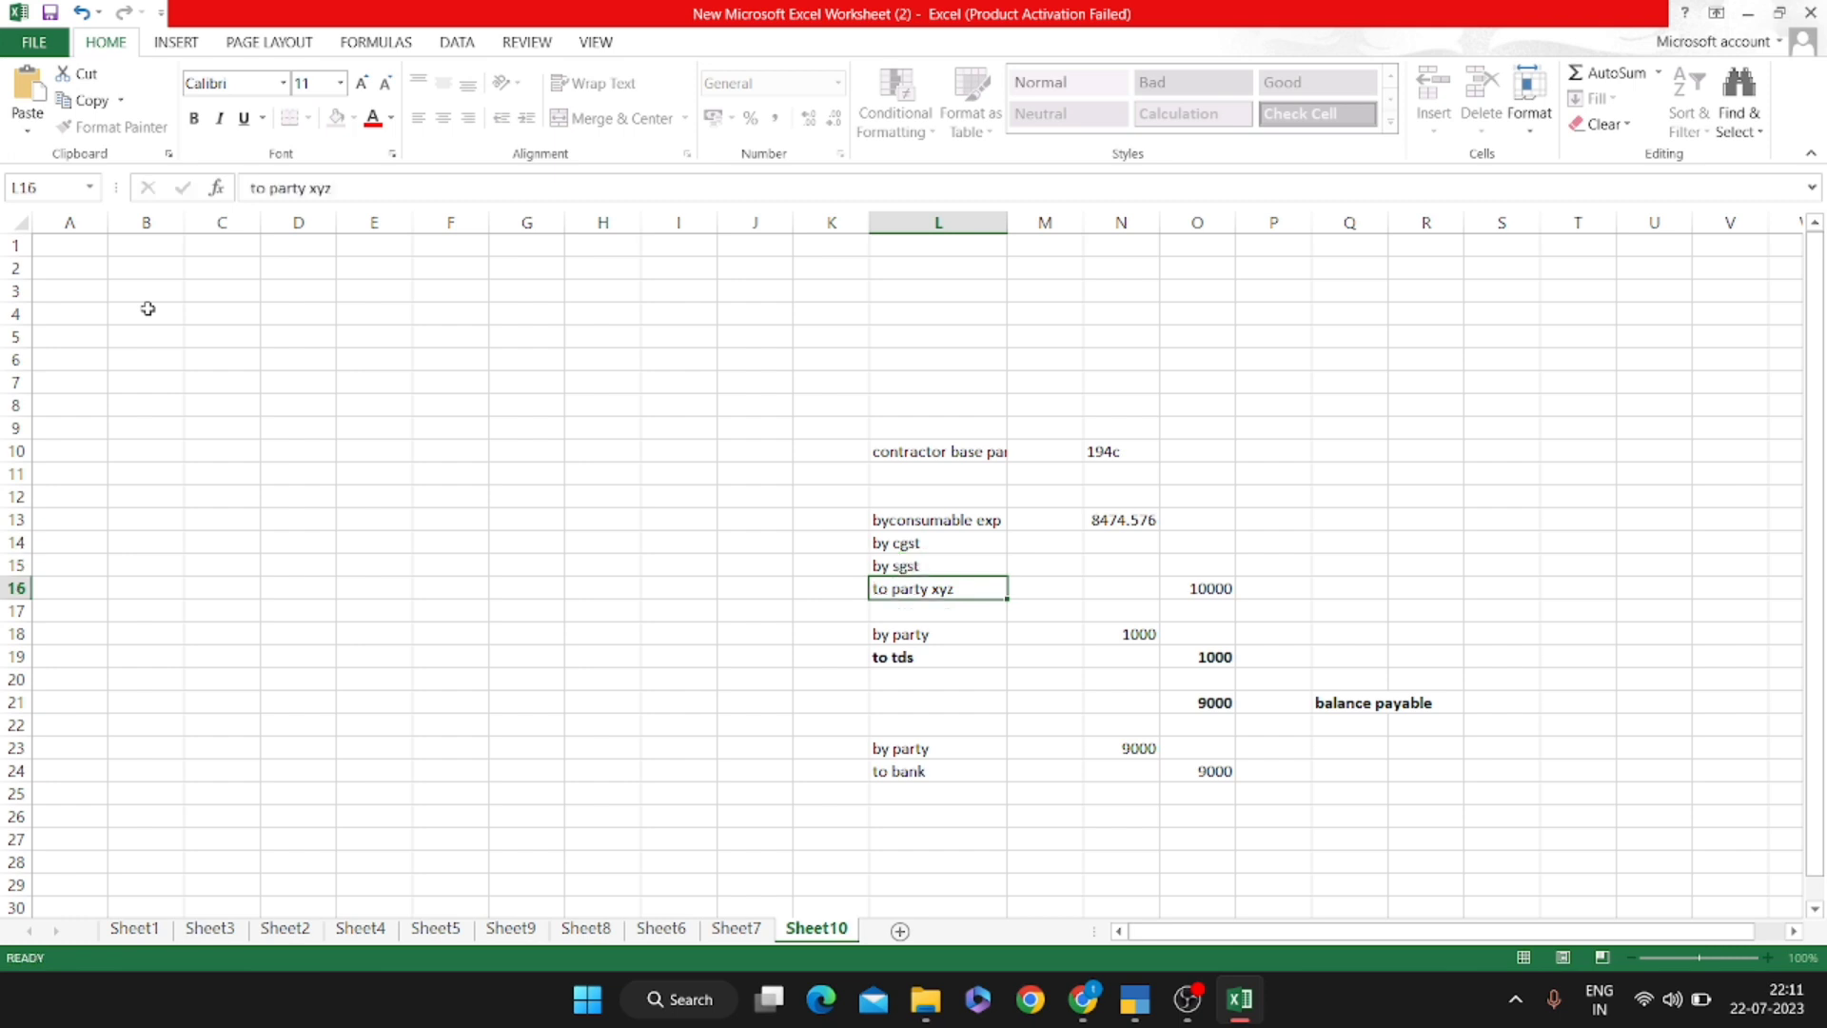
Enter =N13*9/100 in N14 and =N14 in N15, giving 762.7119 each
{"action": "key", "text": "Up"}
{"action": "key", "text": "Up"}
{"action": "key", "text": "Right"}
{"action": "key", "text": "Right"}
{"action": "type", "text": "+"}
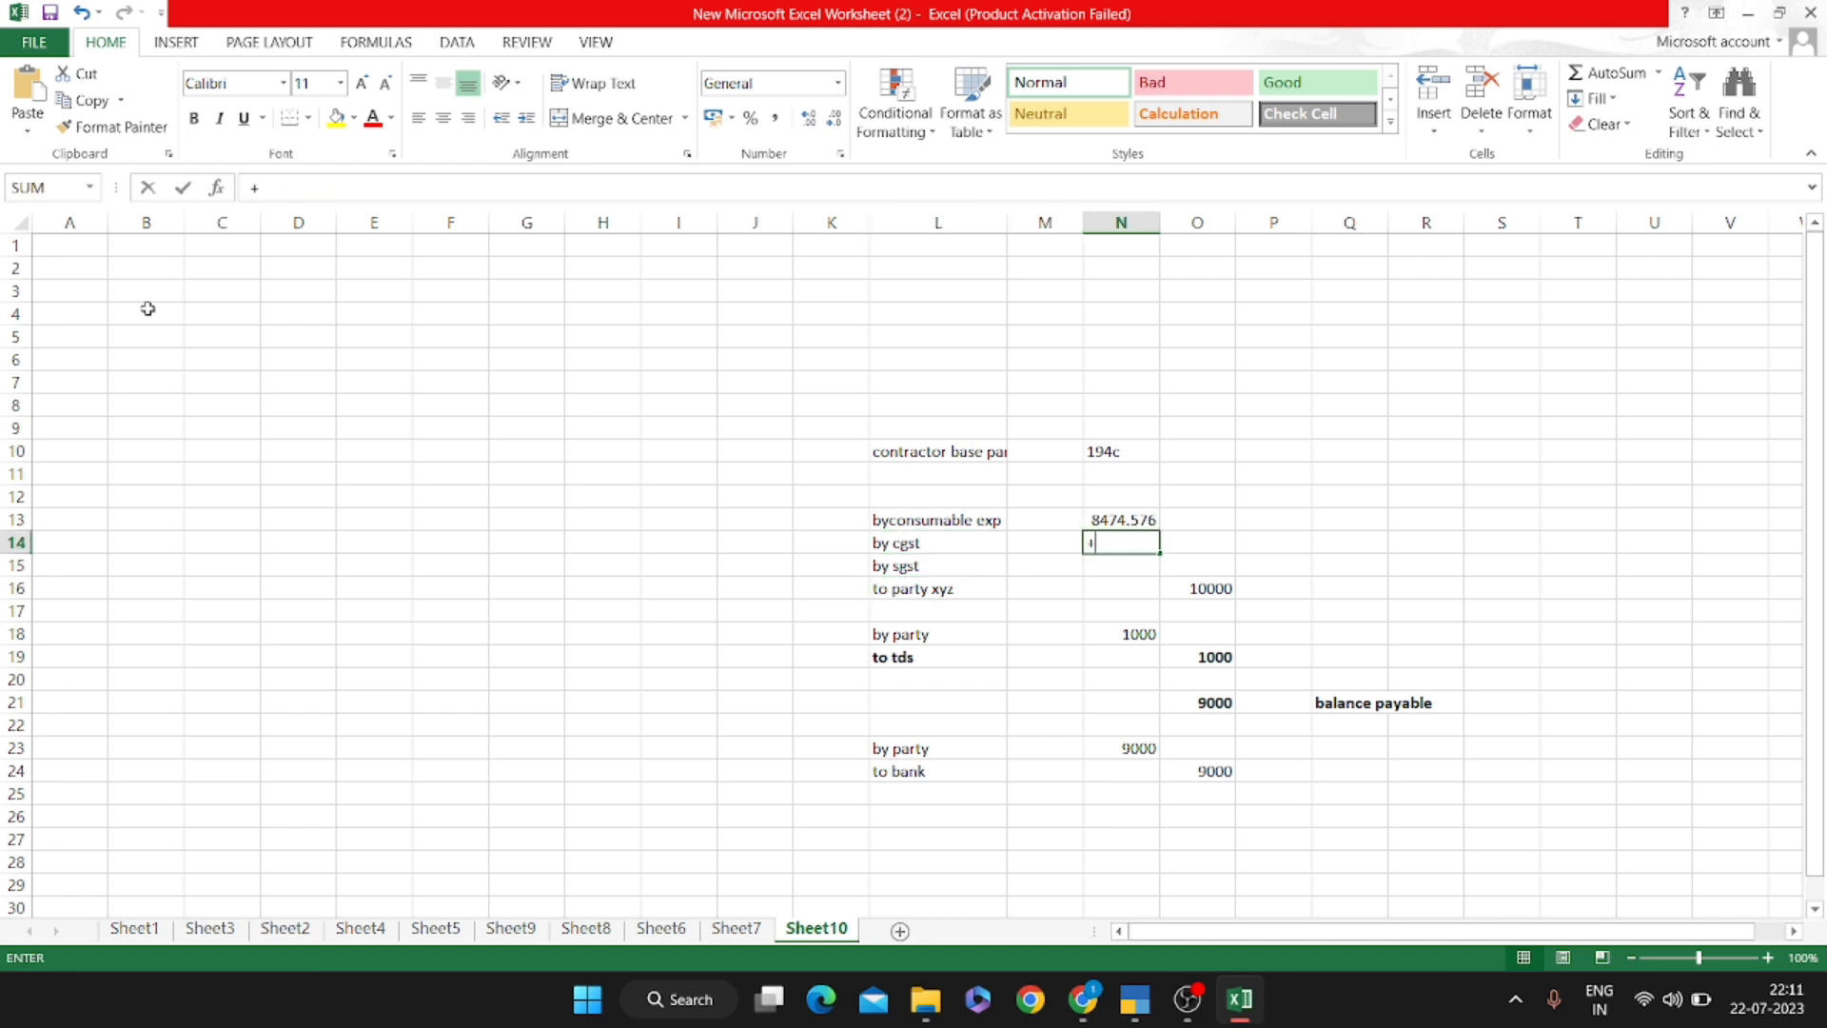
{"action": "key", "text": "Up"}
{"action": "type", "text": "*9/100"}
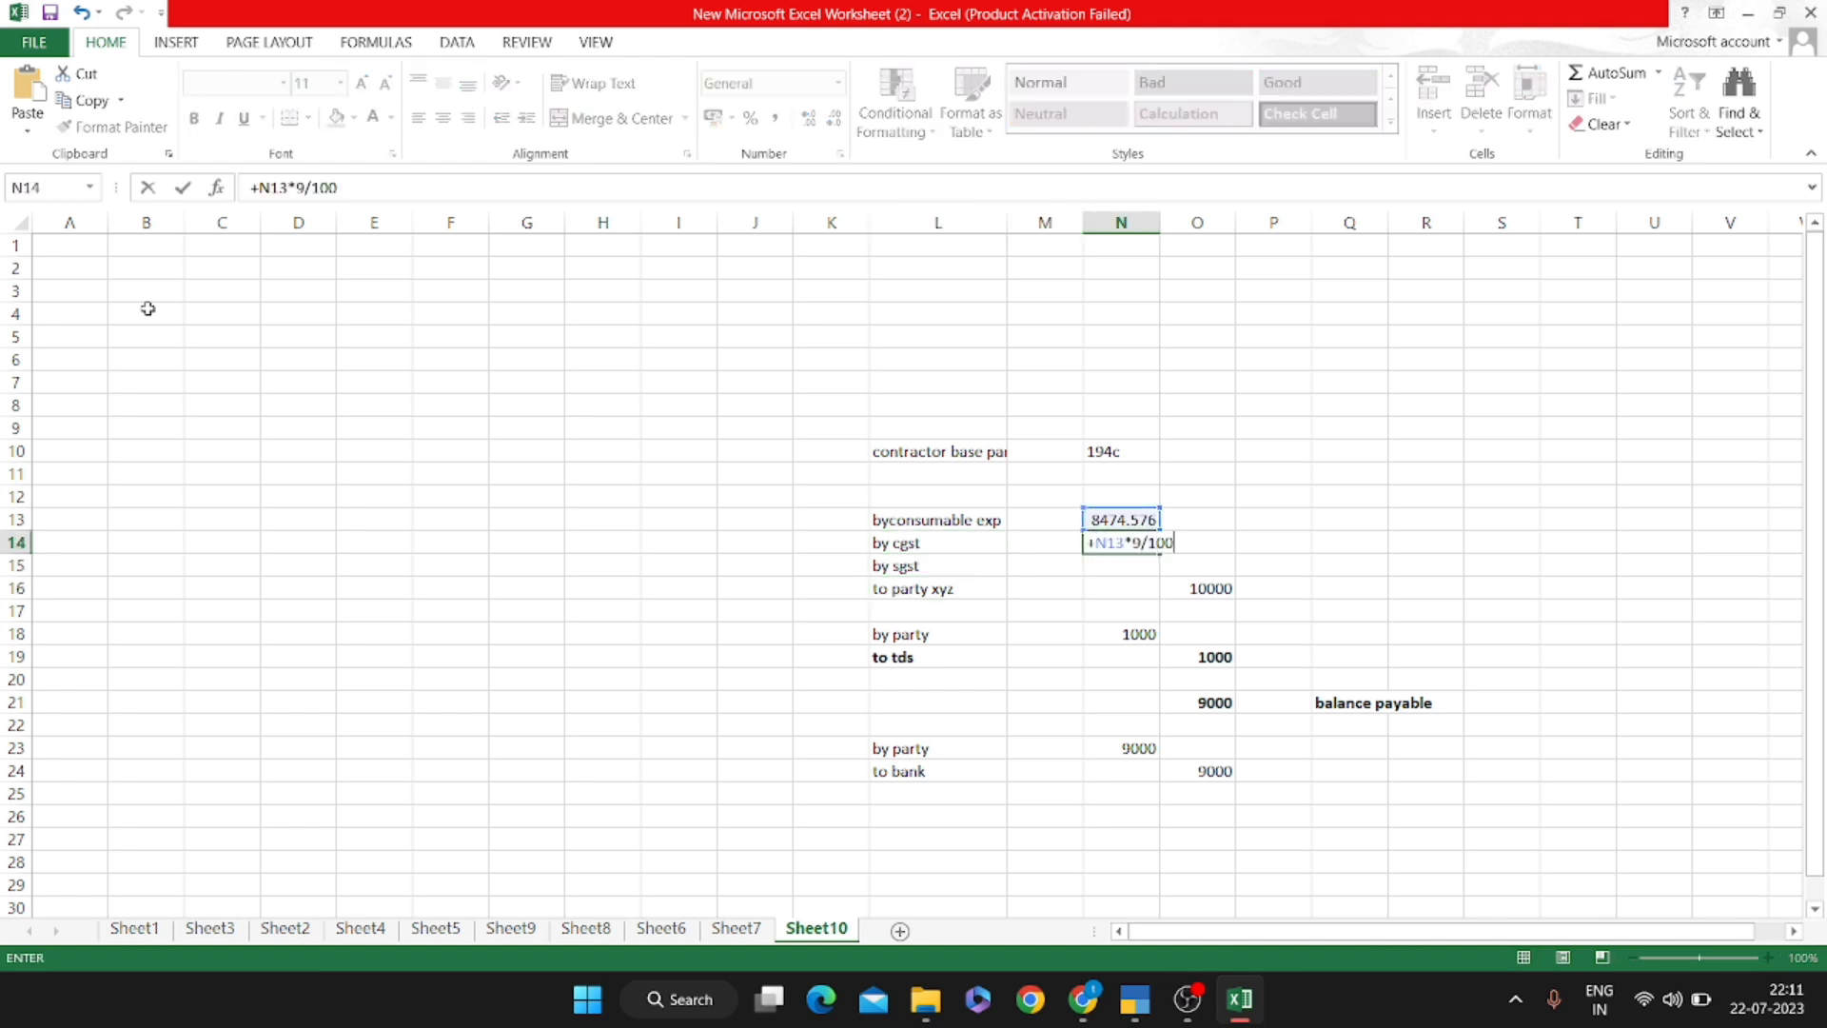
{"action": "key", "text": "Return"}
{"action": "type", "text": "+"}
{"action": "key", "text": "Up"}
{"action": "key", "text": "Return"}
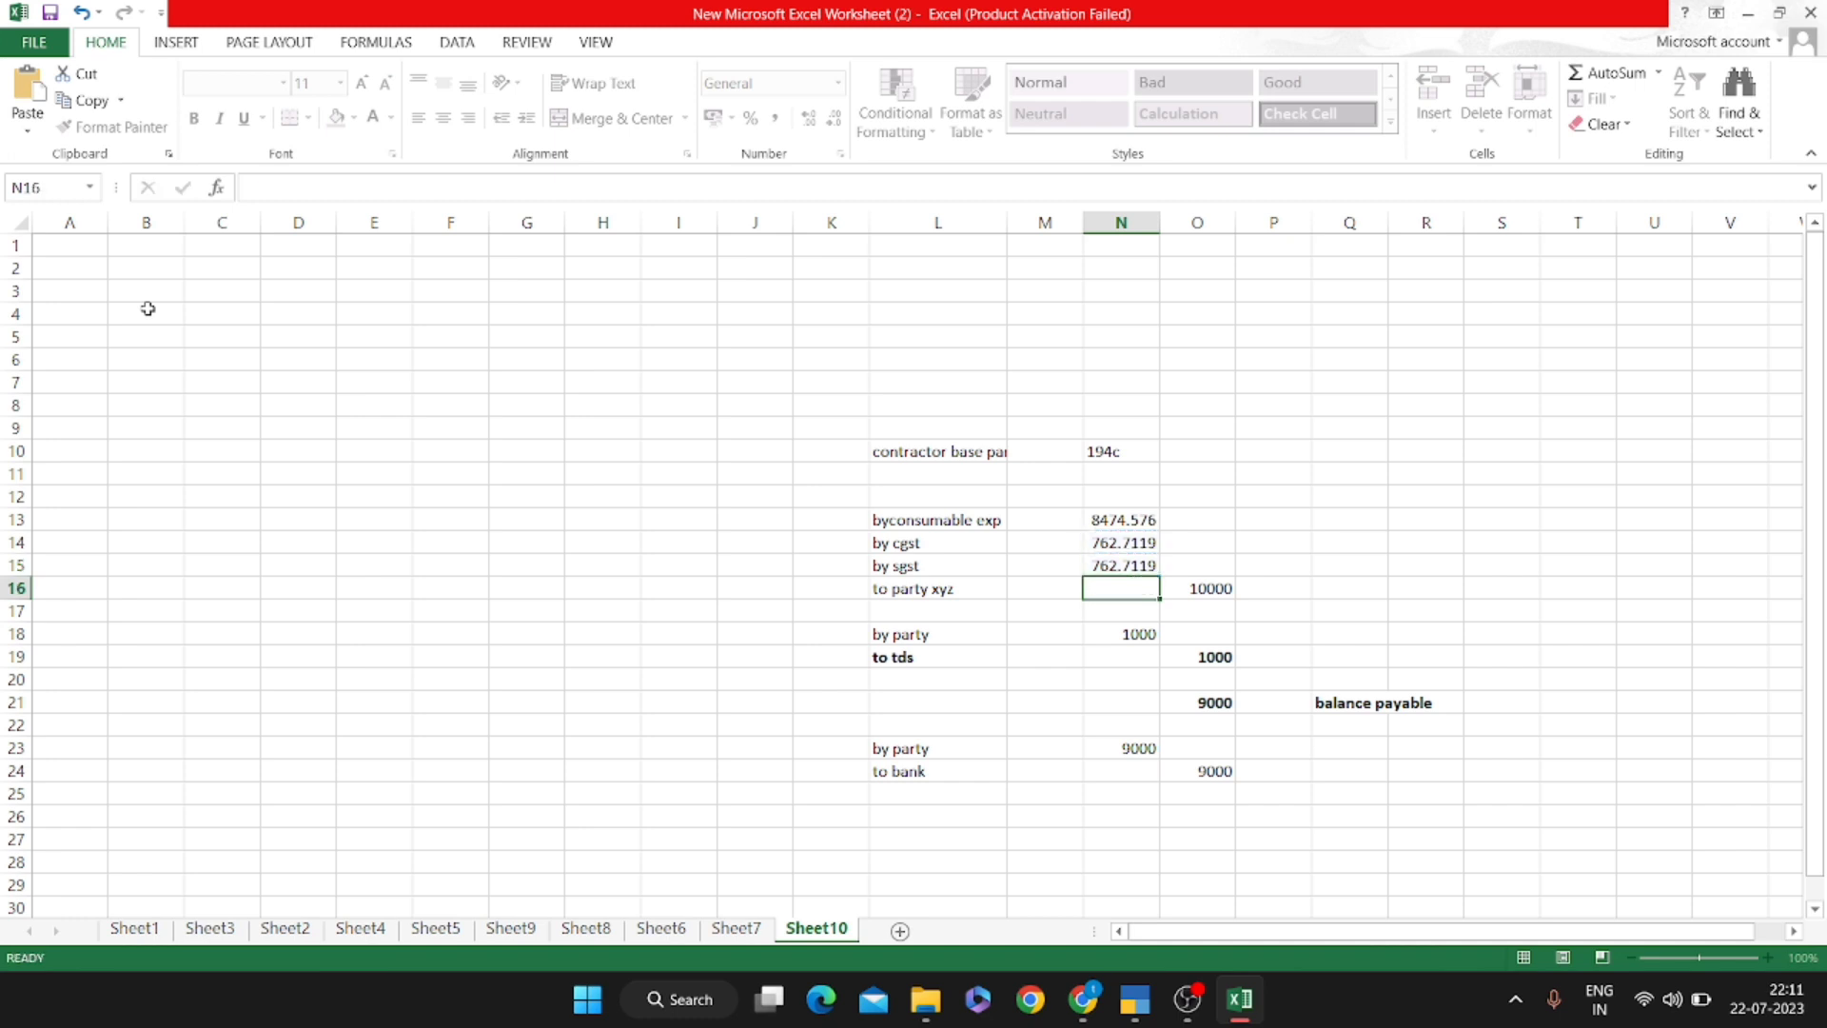
Check that the three amounts total 10000, then move down to the 'by party' row
{"action": "key", "text": "Up"}
{"action": "key", "text": "shift+Up"}
{"action": "key", "text": "shift+Up"}
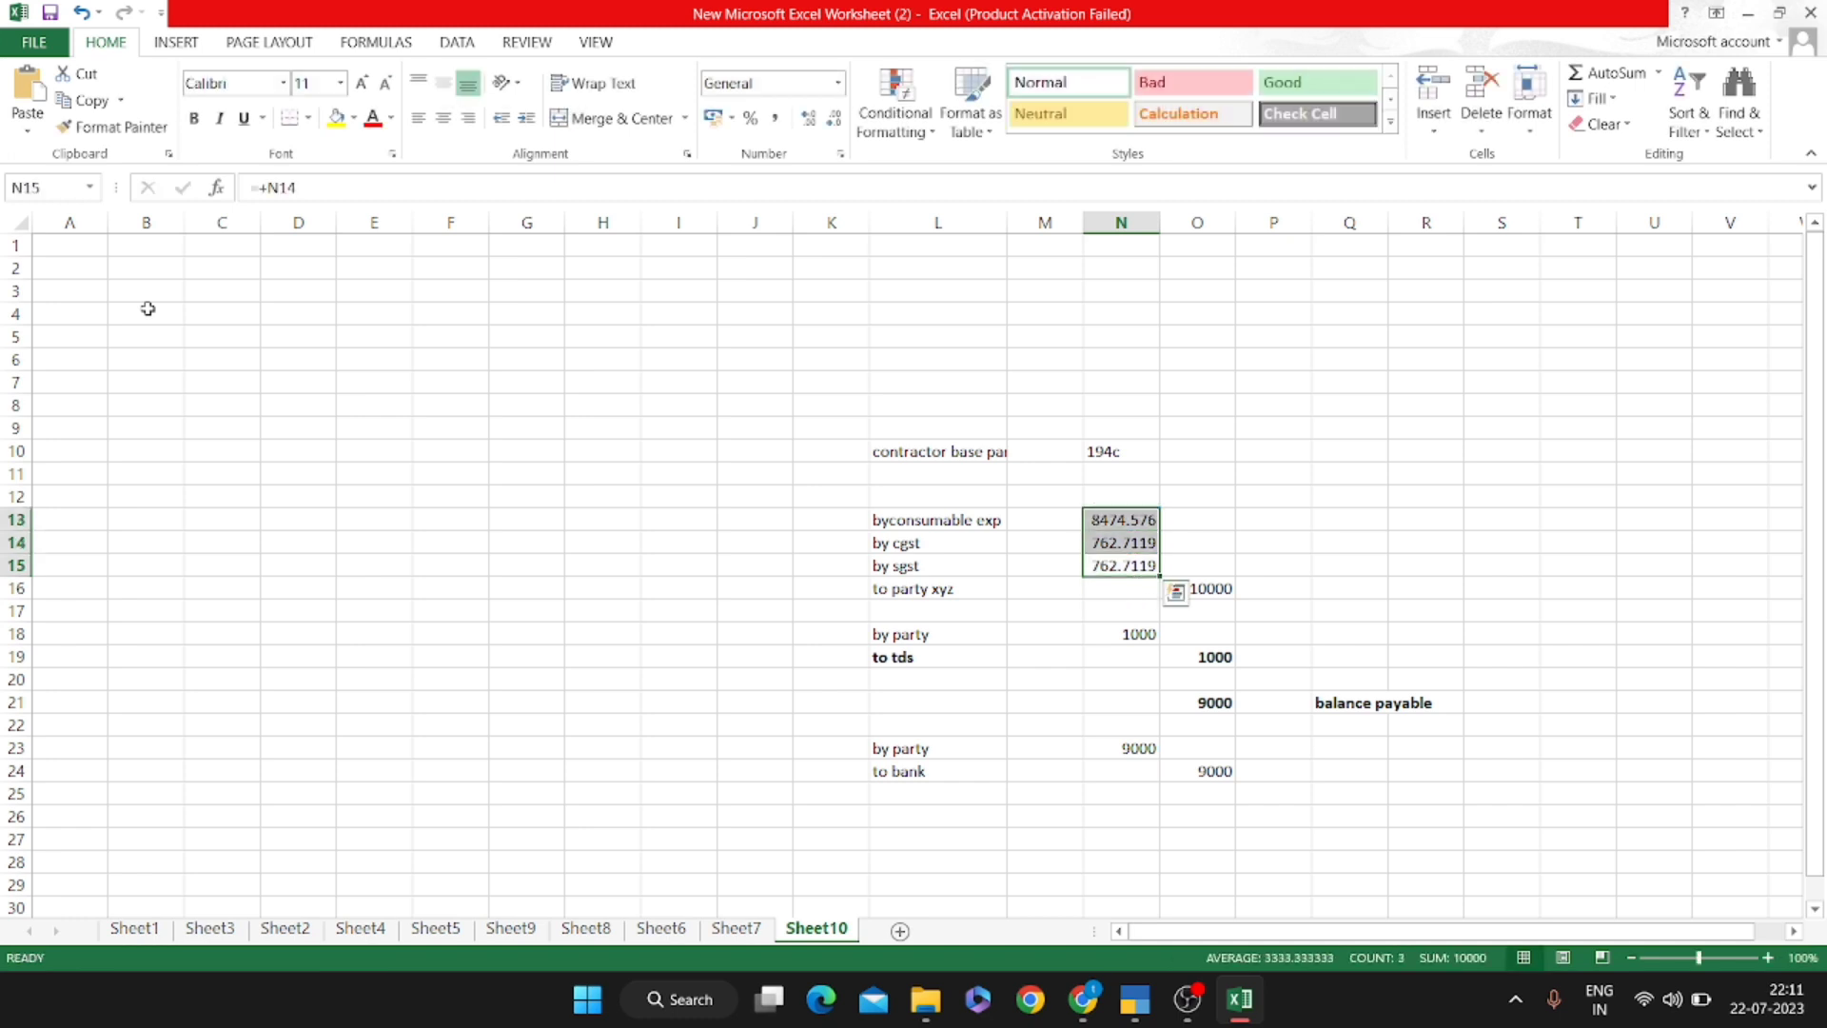
{"action": "key", "text": "Down"}
{"action": "key", "text": "Right"}
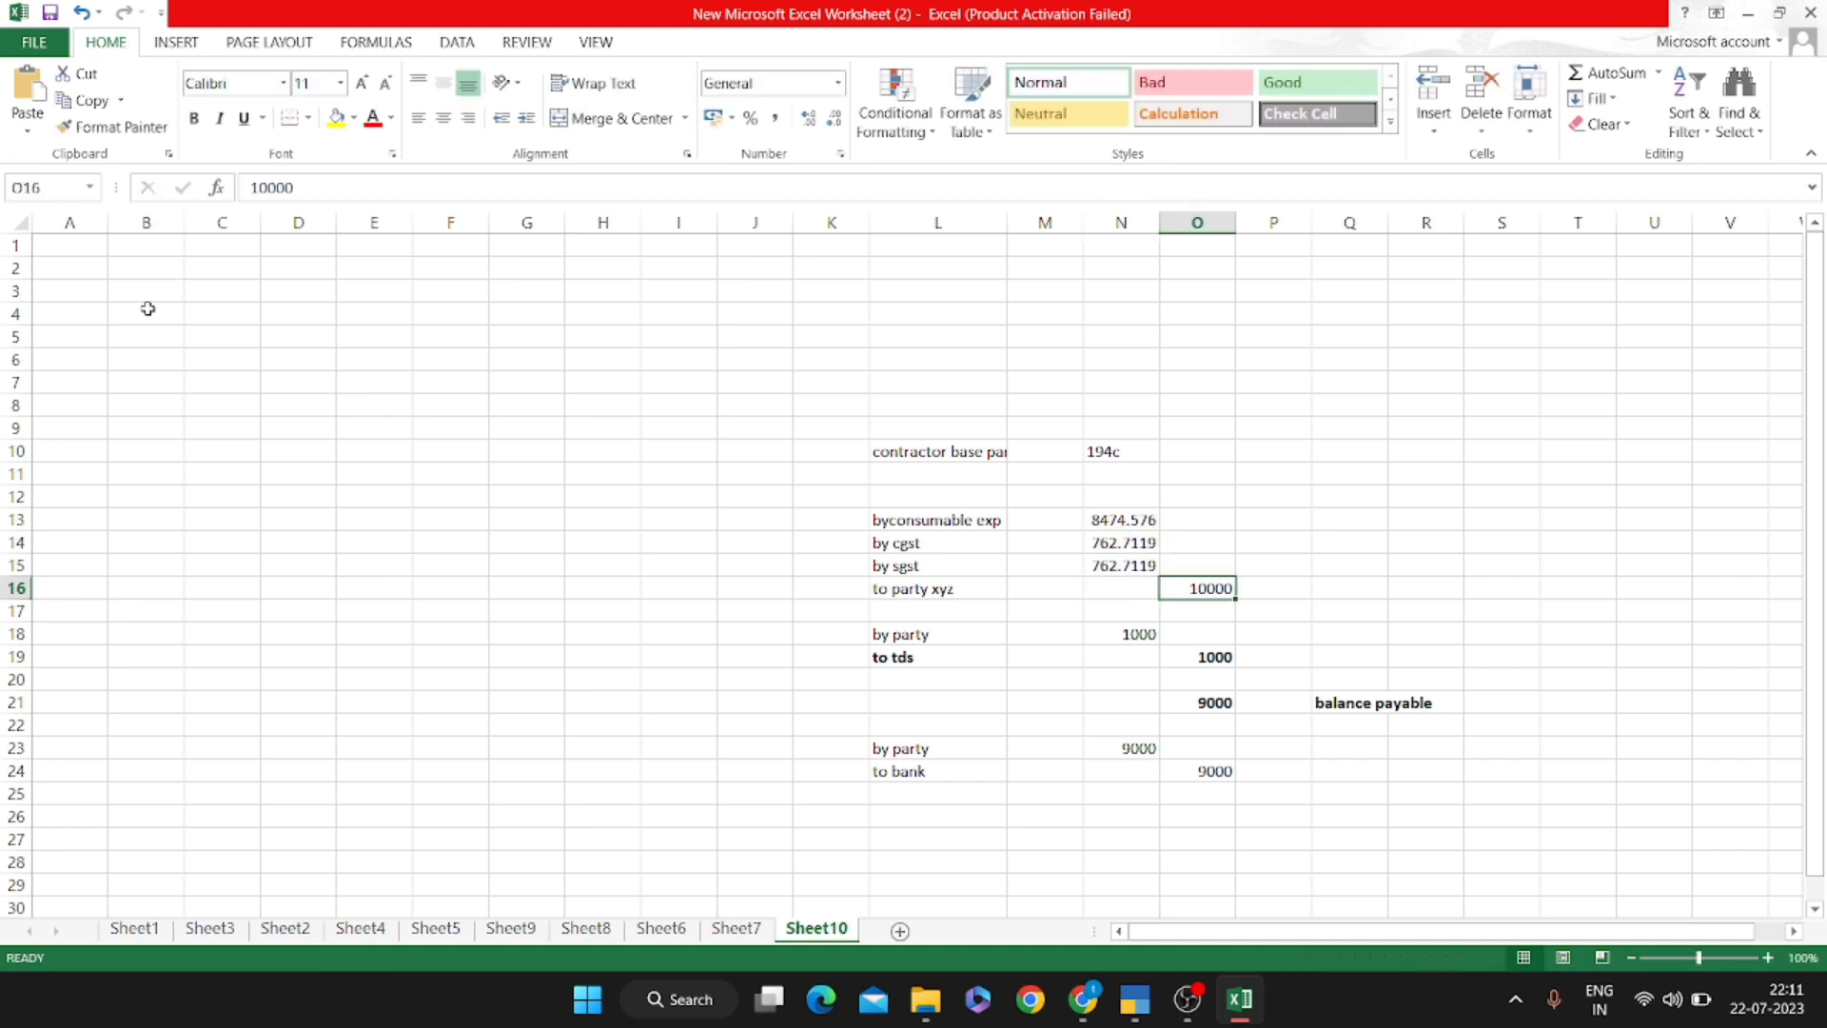
{"action": "key", "text": "Down"}
{"action": "key", "text": "Left"}
{"action": "key", "text": "Down"}
{"action": "key", "text": "Left"}
{"action": "key", "text": "Left"}
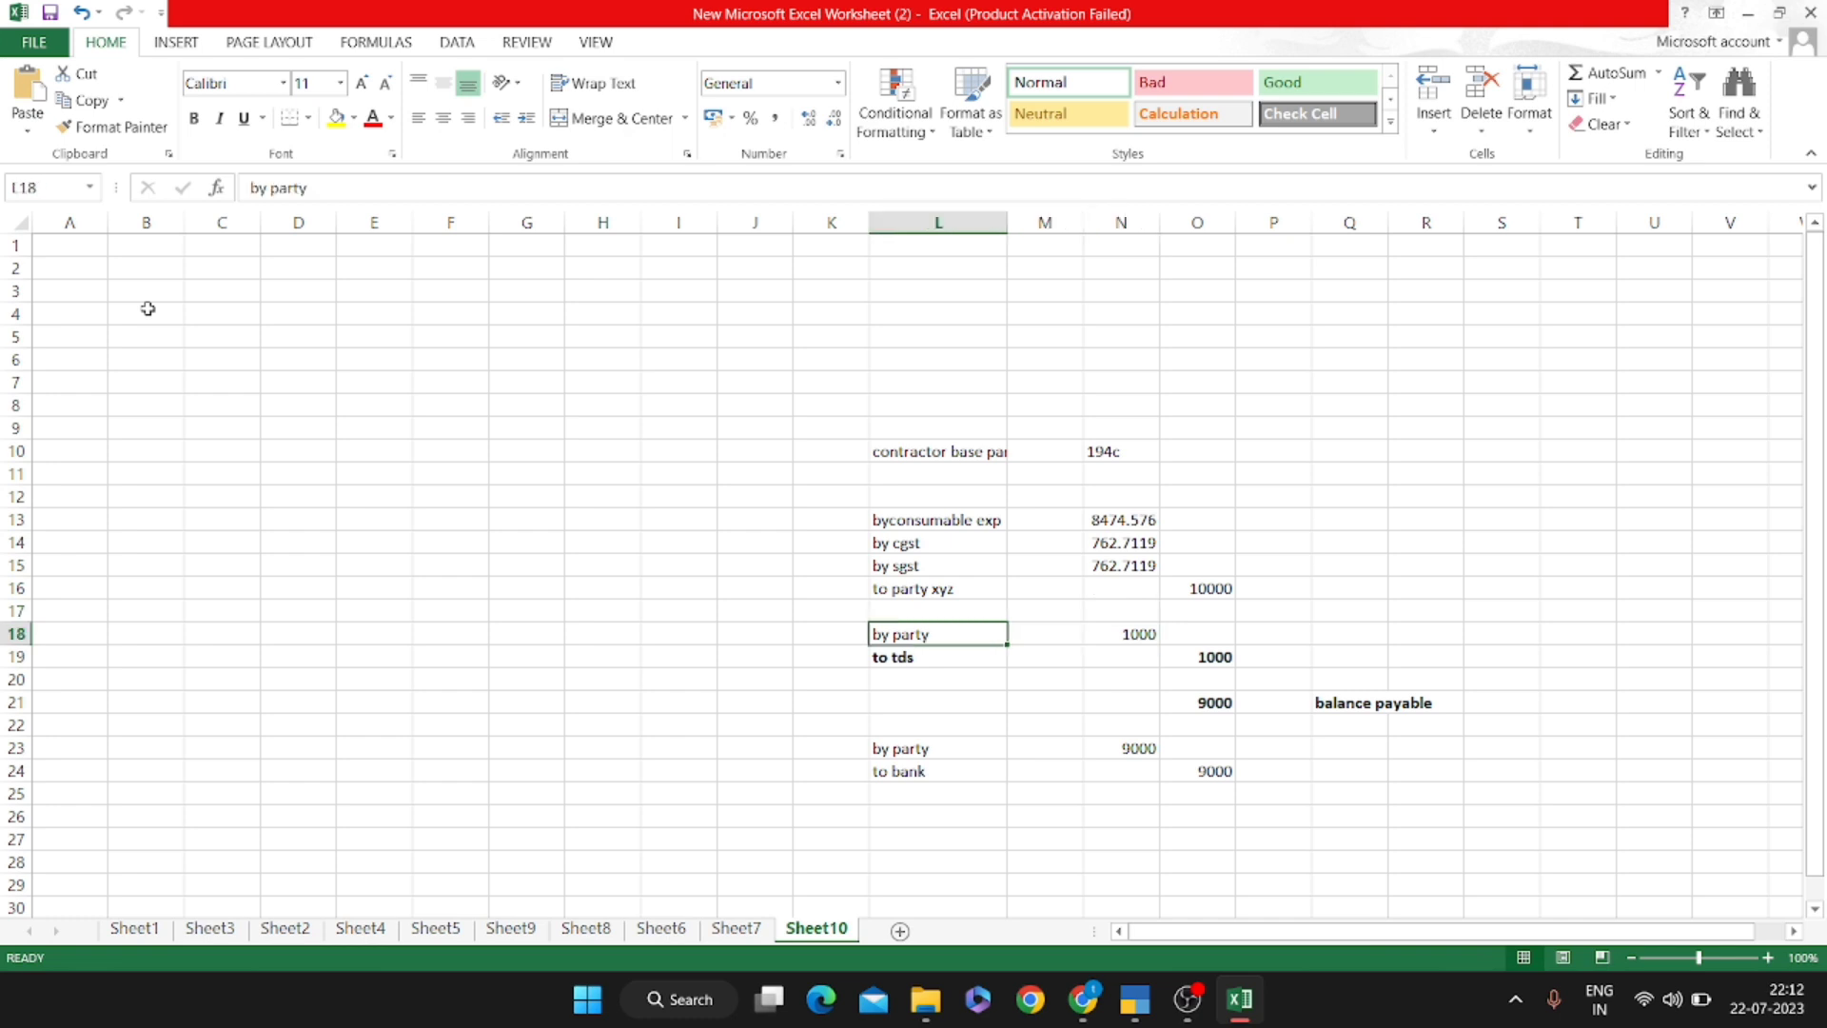
Enter a 1% TDS formula, +N13*1/100, in N18
{"action": "key", "text": "Right"}
{"action": "key", "text": "Right"}
{"action": "type", "text": "+"}
{"action": "key", "text": "Up"}
{"action": "key", "text": "Up"}
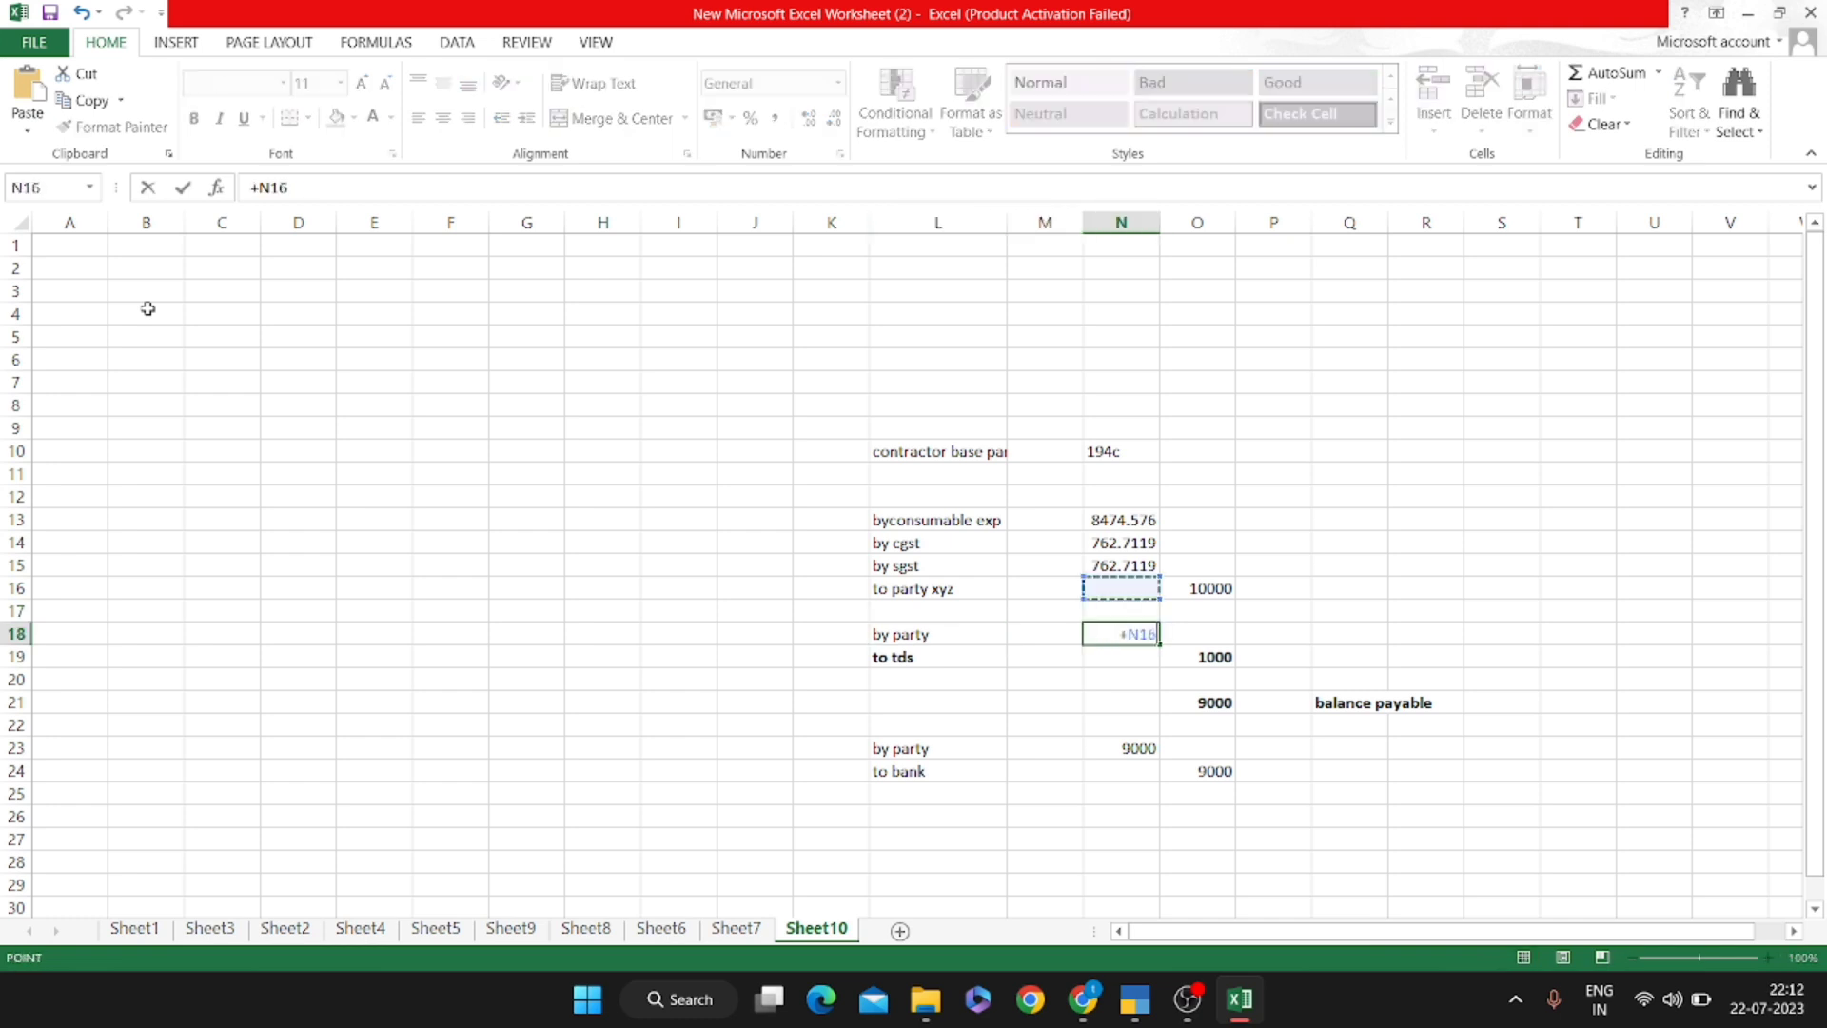
{"action": "key", "text": "Up"}
{"action": "key", "text": "Up"}
{"action": "key", "text": "Up"}
{"action": "type", "text": "*1/"}
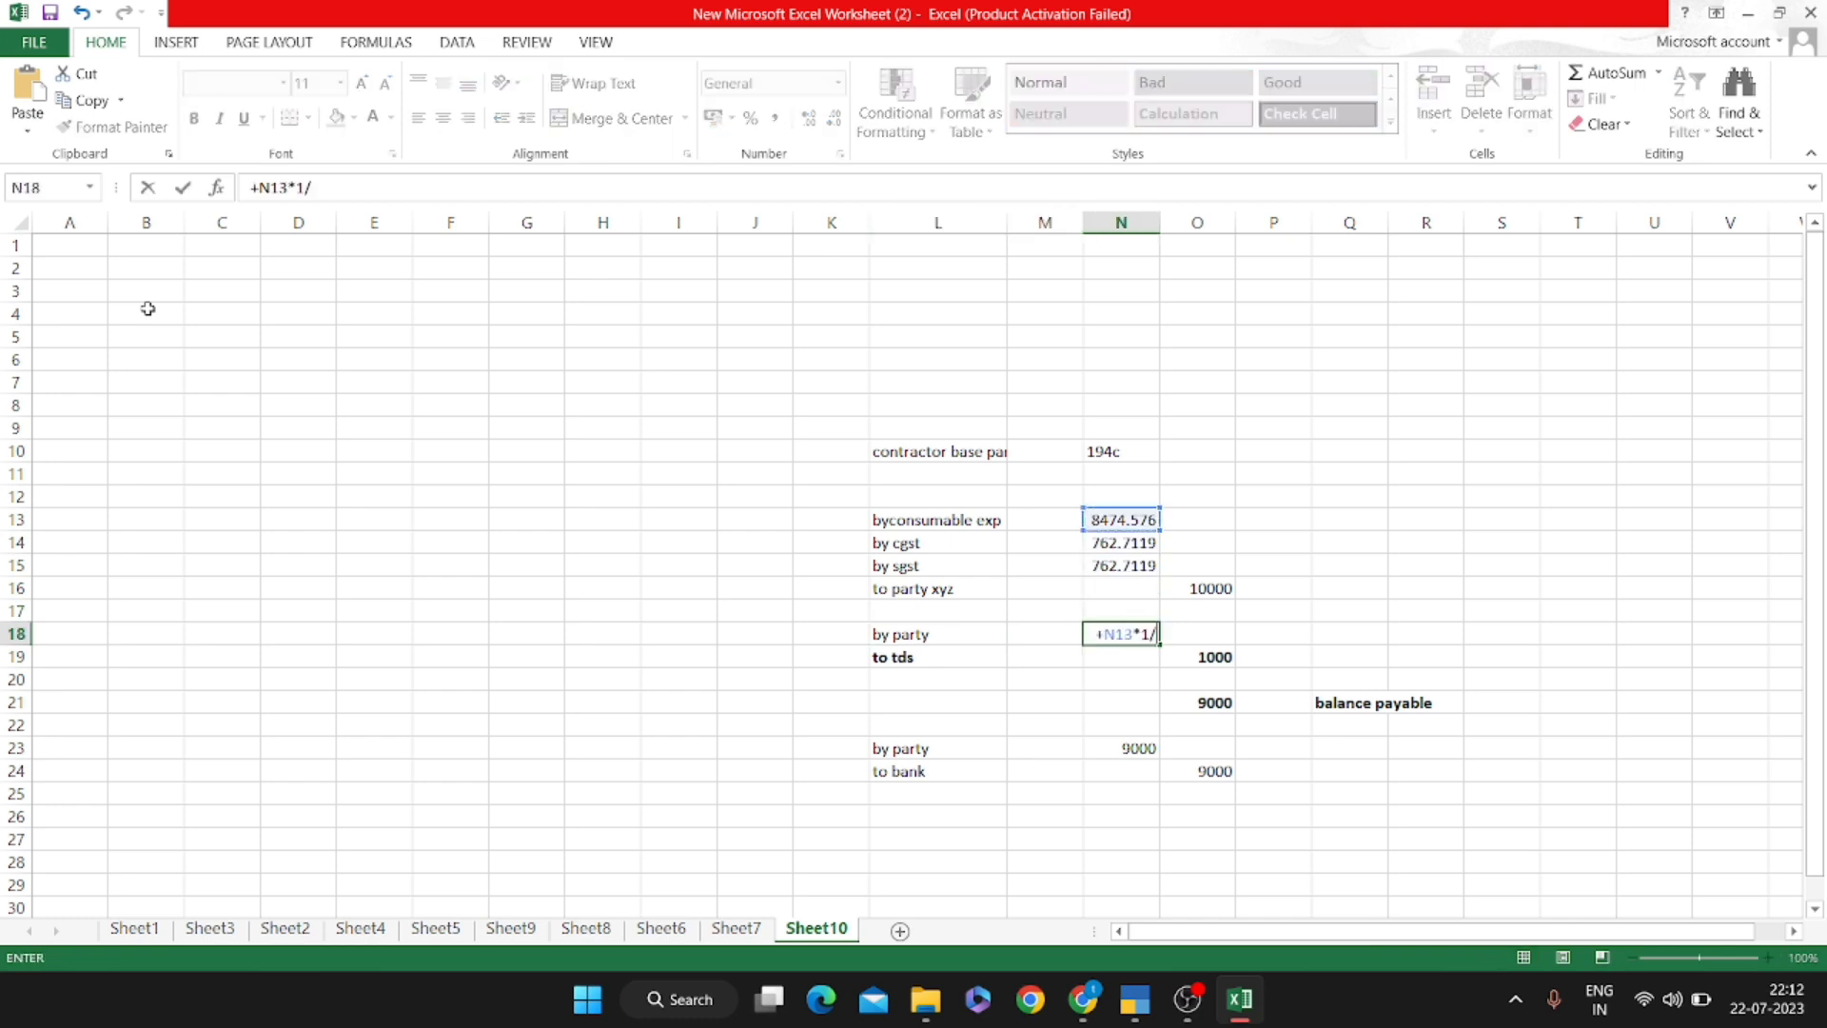
{"action": "type", "text": "100"}
{"action": "key", "text": "Return"}
Start a to-TDS formula, then cancel it and undo so the cell is back at 1000
{"action": "key", "text": "Right"}
{"action": "type", "text": "+"}
{"action": "key", "text": "Up"}
{"action": "key", "text": "Left"}
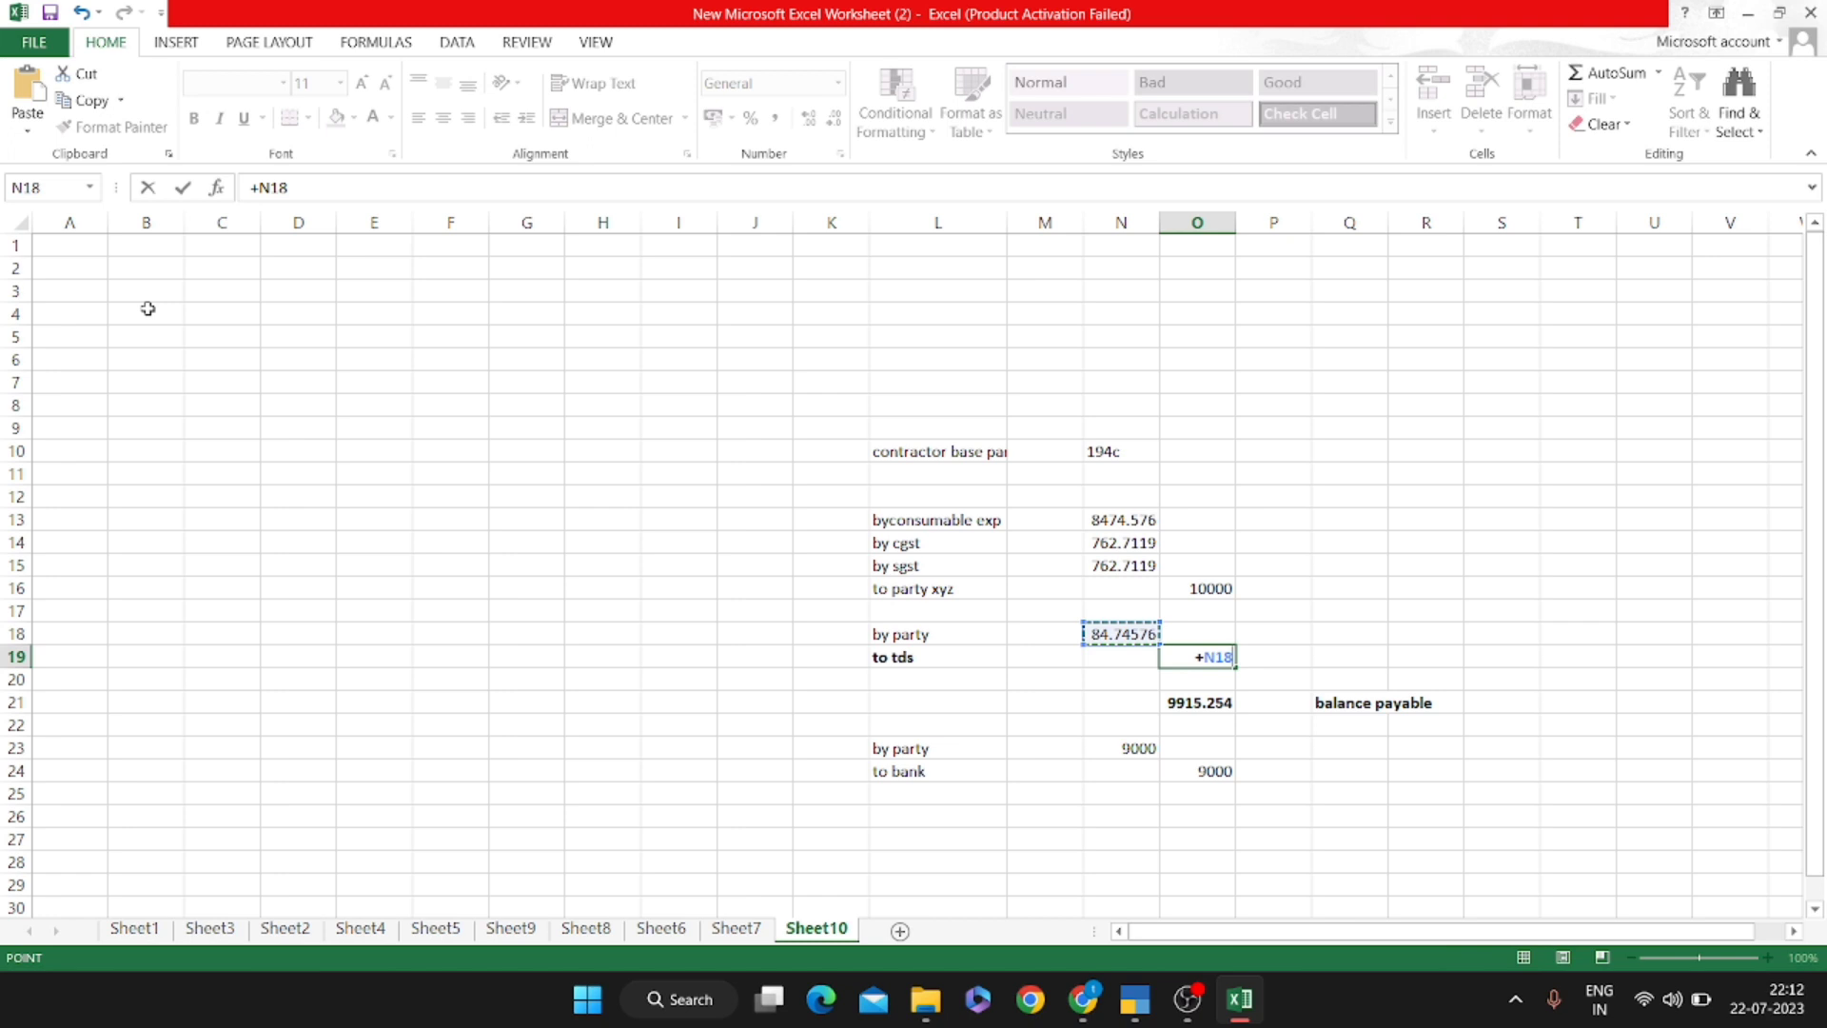
{"action": "key", "text": "Escape"}
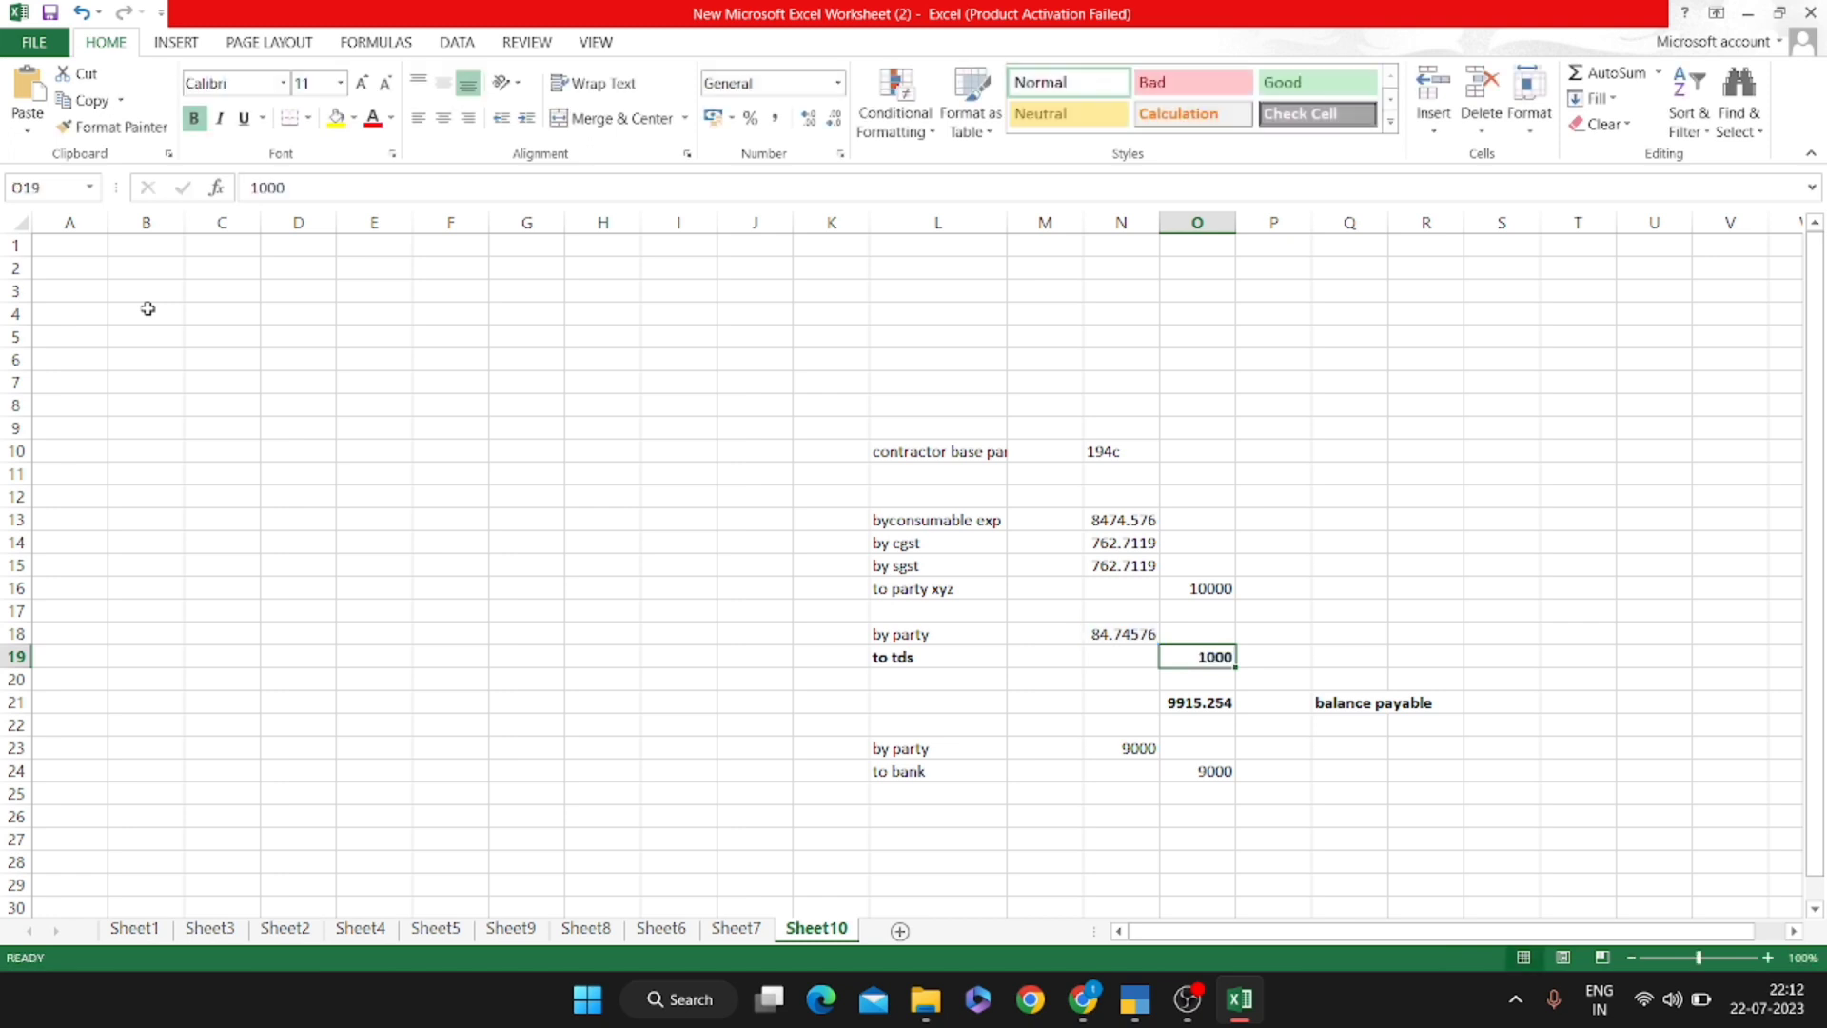
{"action": "key", "text": "ctrl+z"}
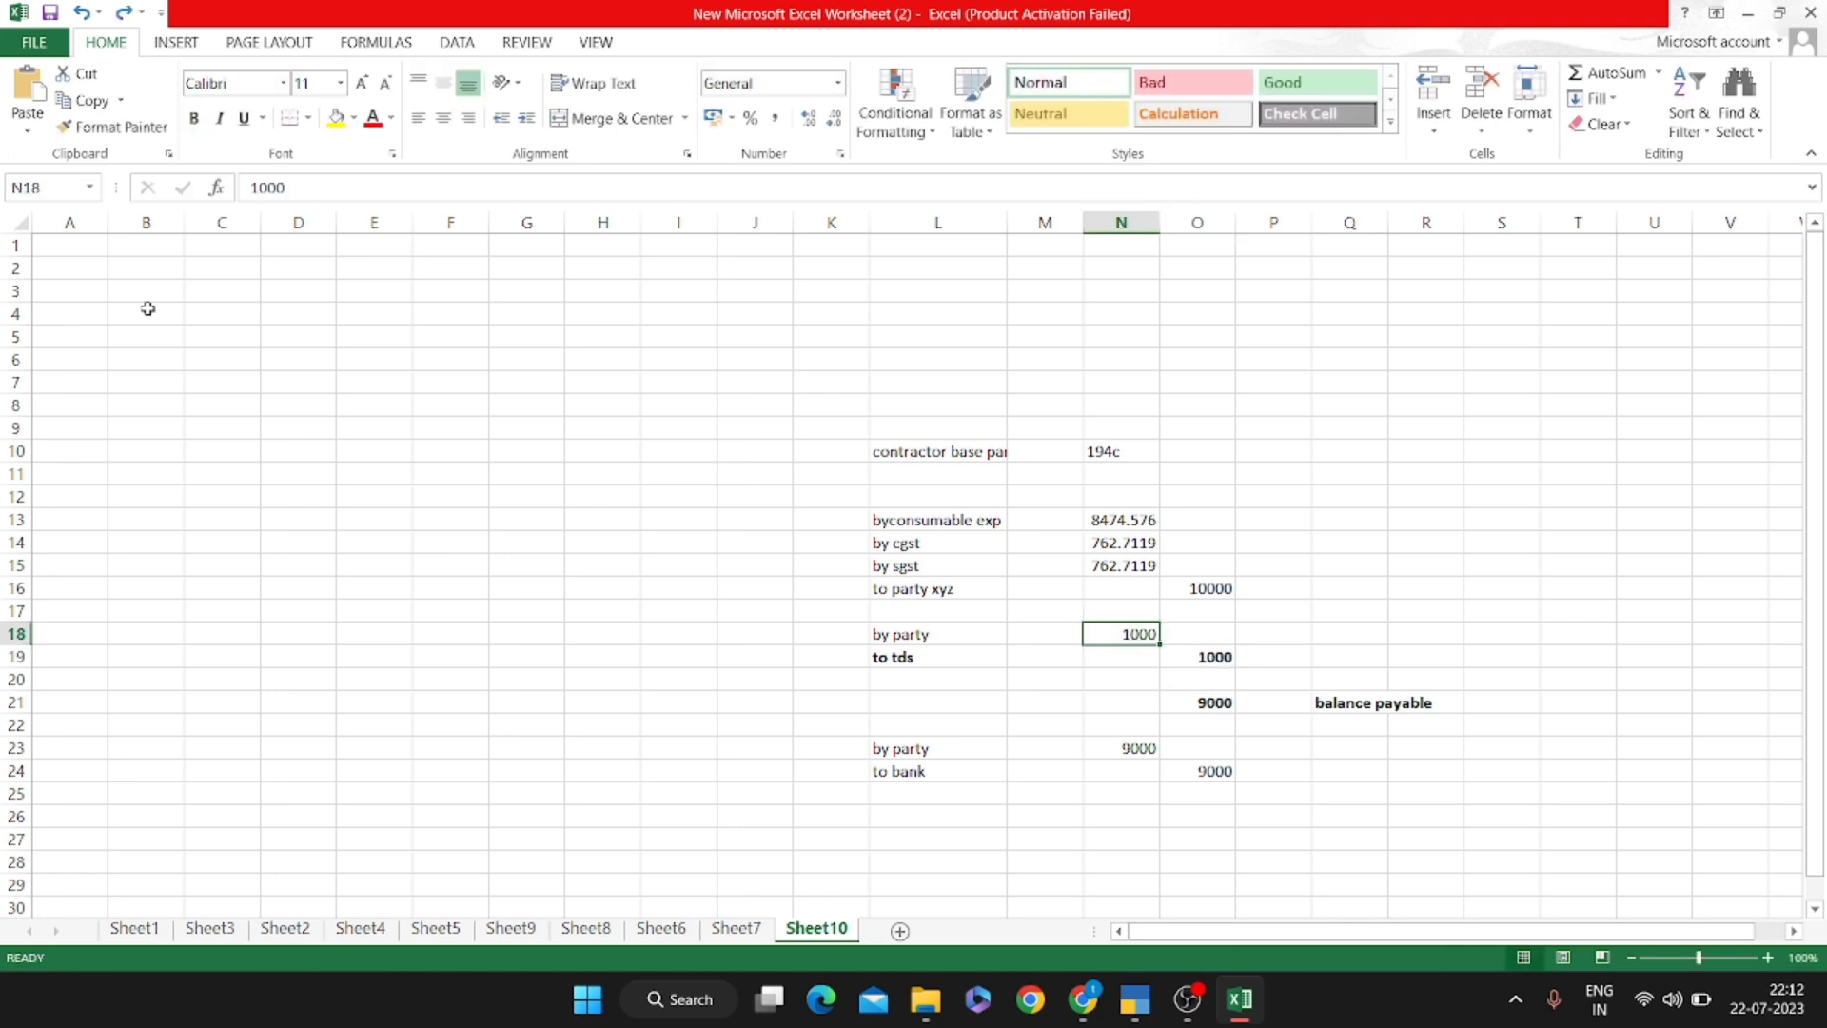
Abandon a formula in N18 and enter 100 as the to-TDS amount
{"action": "type", "text": "+"}
{"action": "key", "text": "Up"}
{"action": "key", "text": "Up"}
{"action": "key", "text": "Up"}
{"action": "key", "text": "Up"}
{"action": "key", "text": "Up"}
{"action": "key", "text": "Up"}
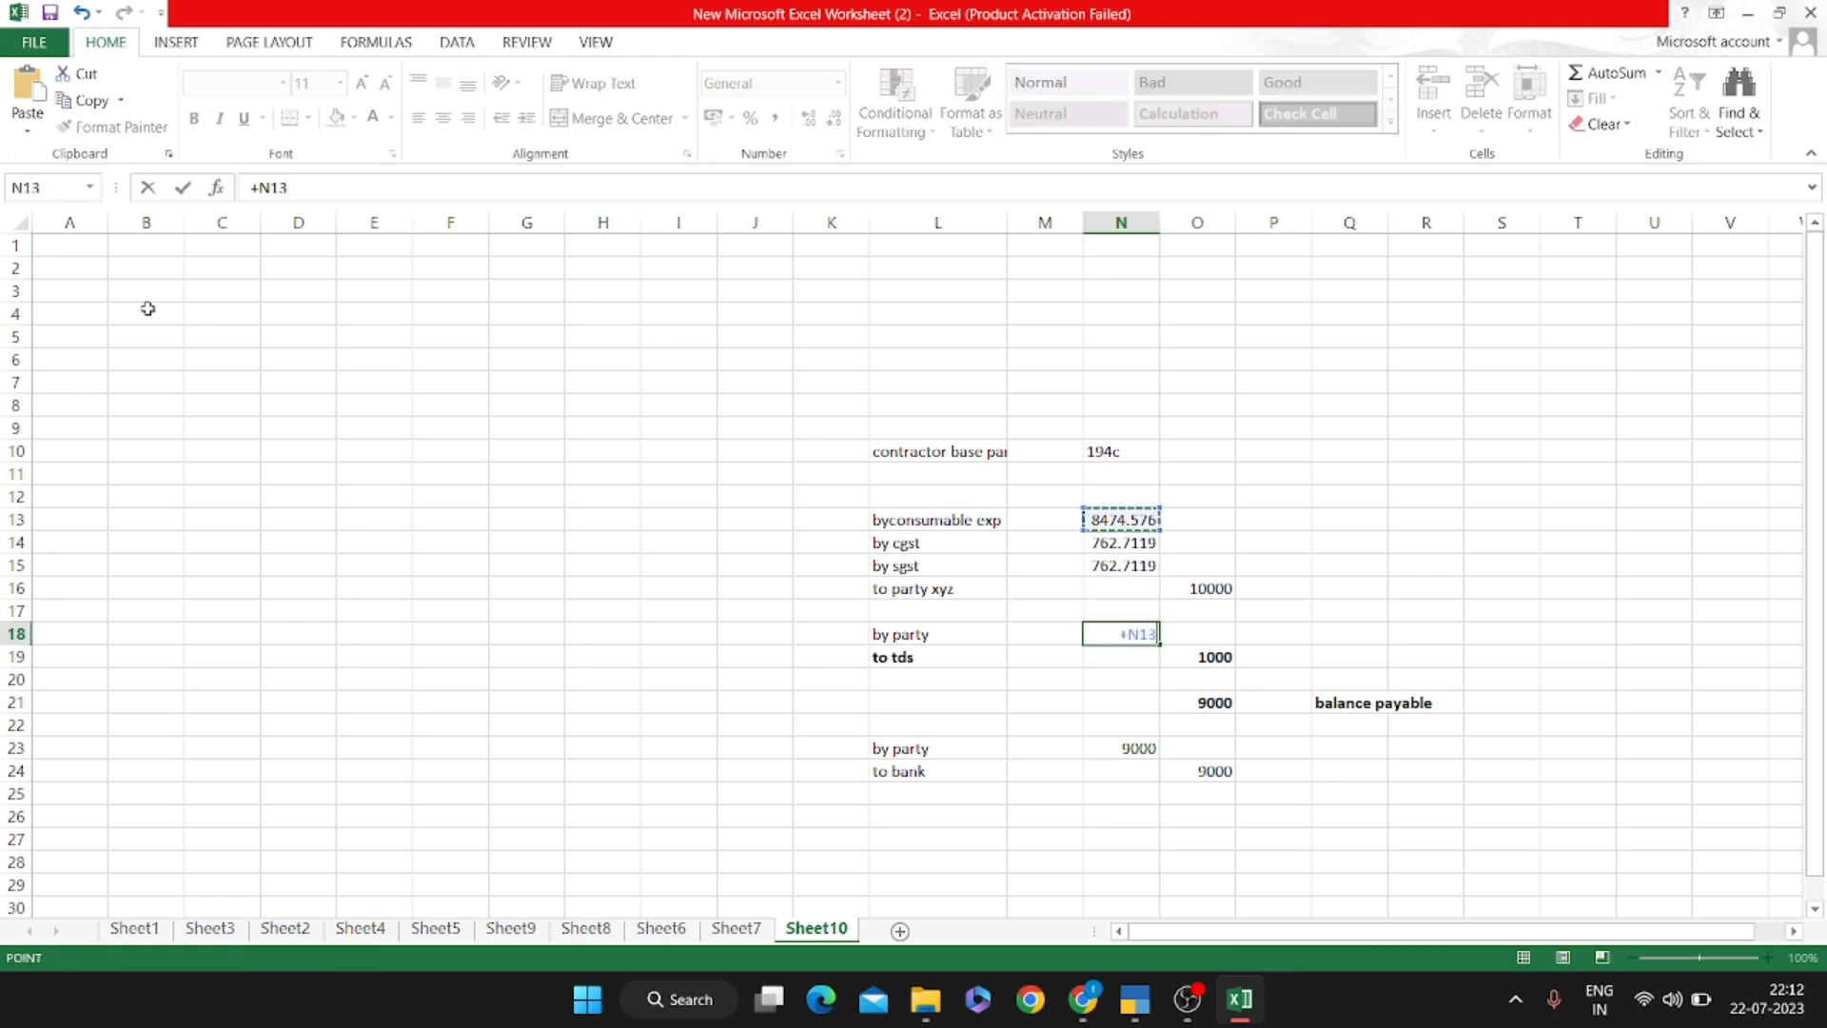
{"action": "key", "text": "Escape"}
{"action": "key", "text": "Down"}
{"action": "key", "text": "Right"}
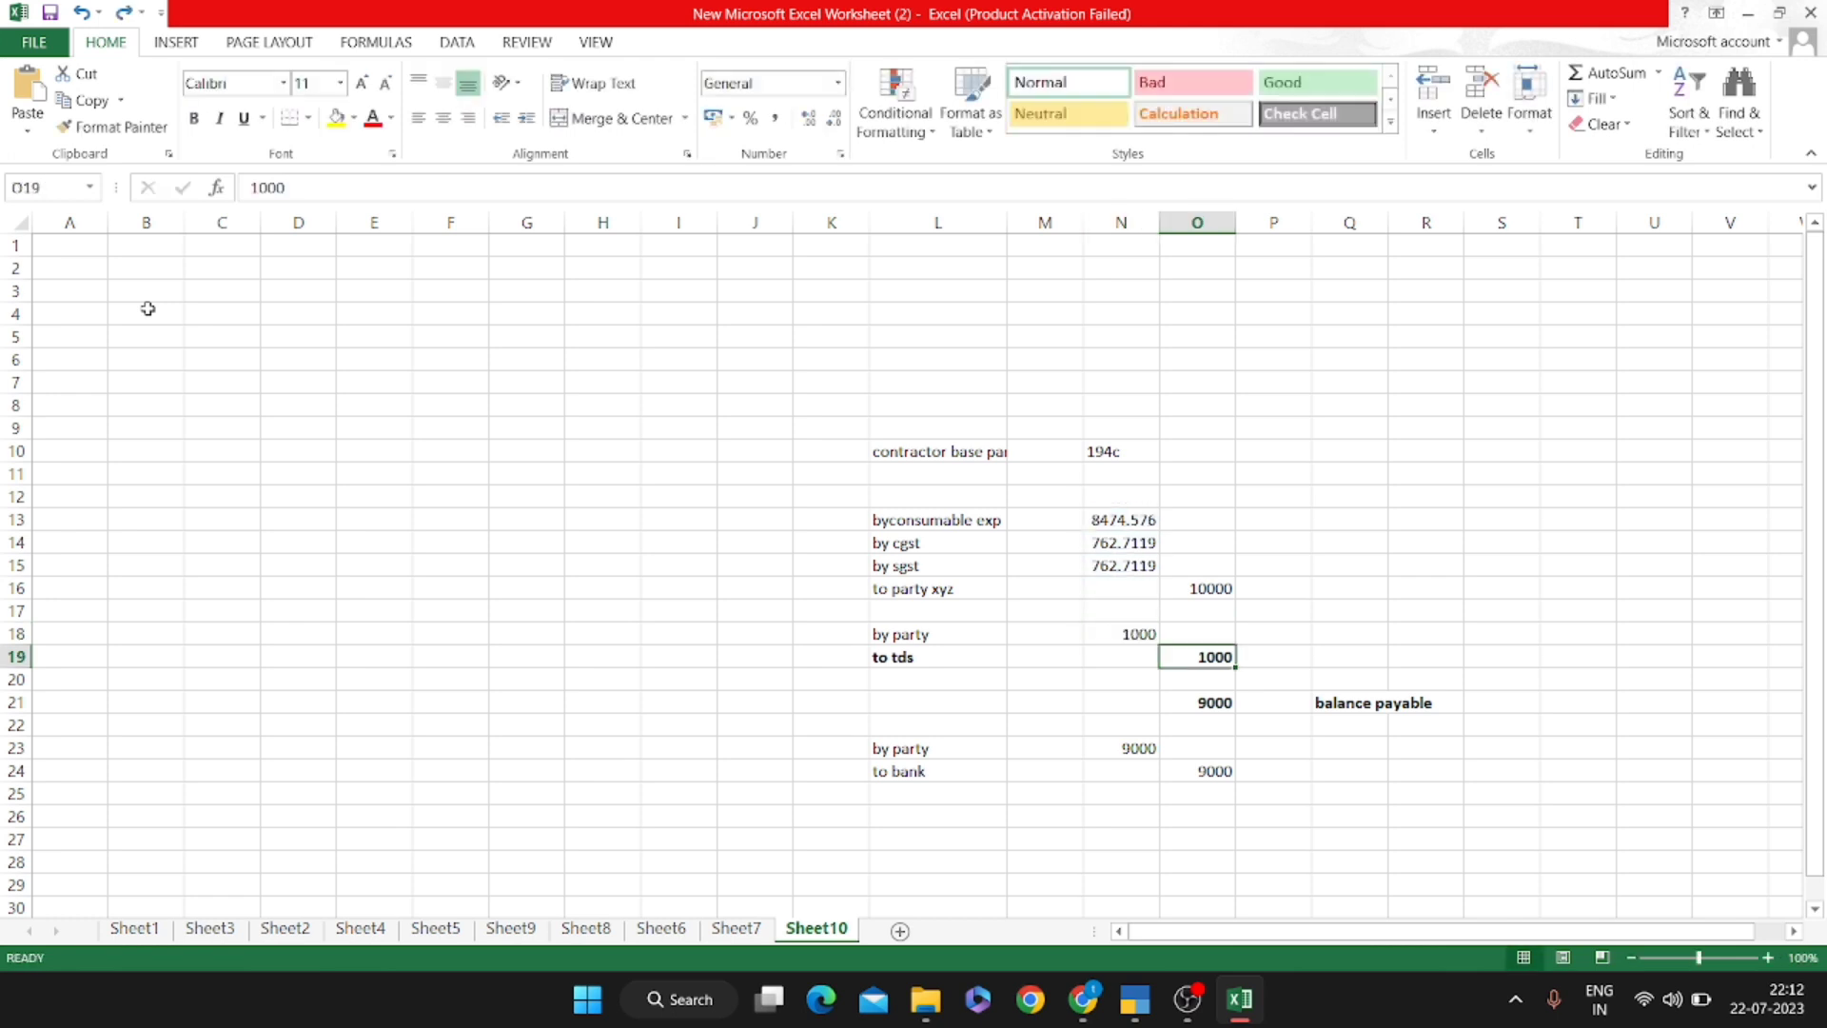
{"action": "type", "text": "100"}
{"action": "key", "text": "Return"}
Clear the to-TDS amount and replace it with 1000
{"action": "key", "text": "Up"}
{"action": "key", "text": "BackSpace"}
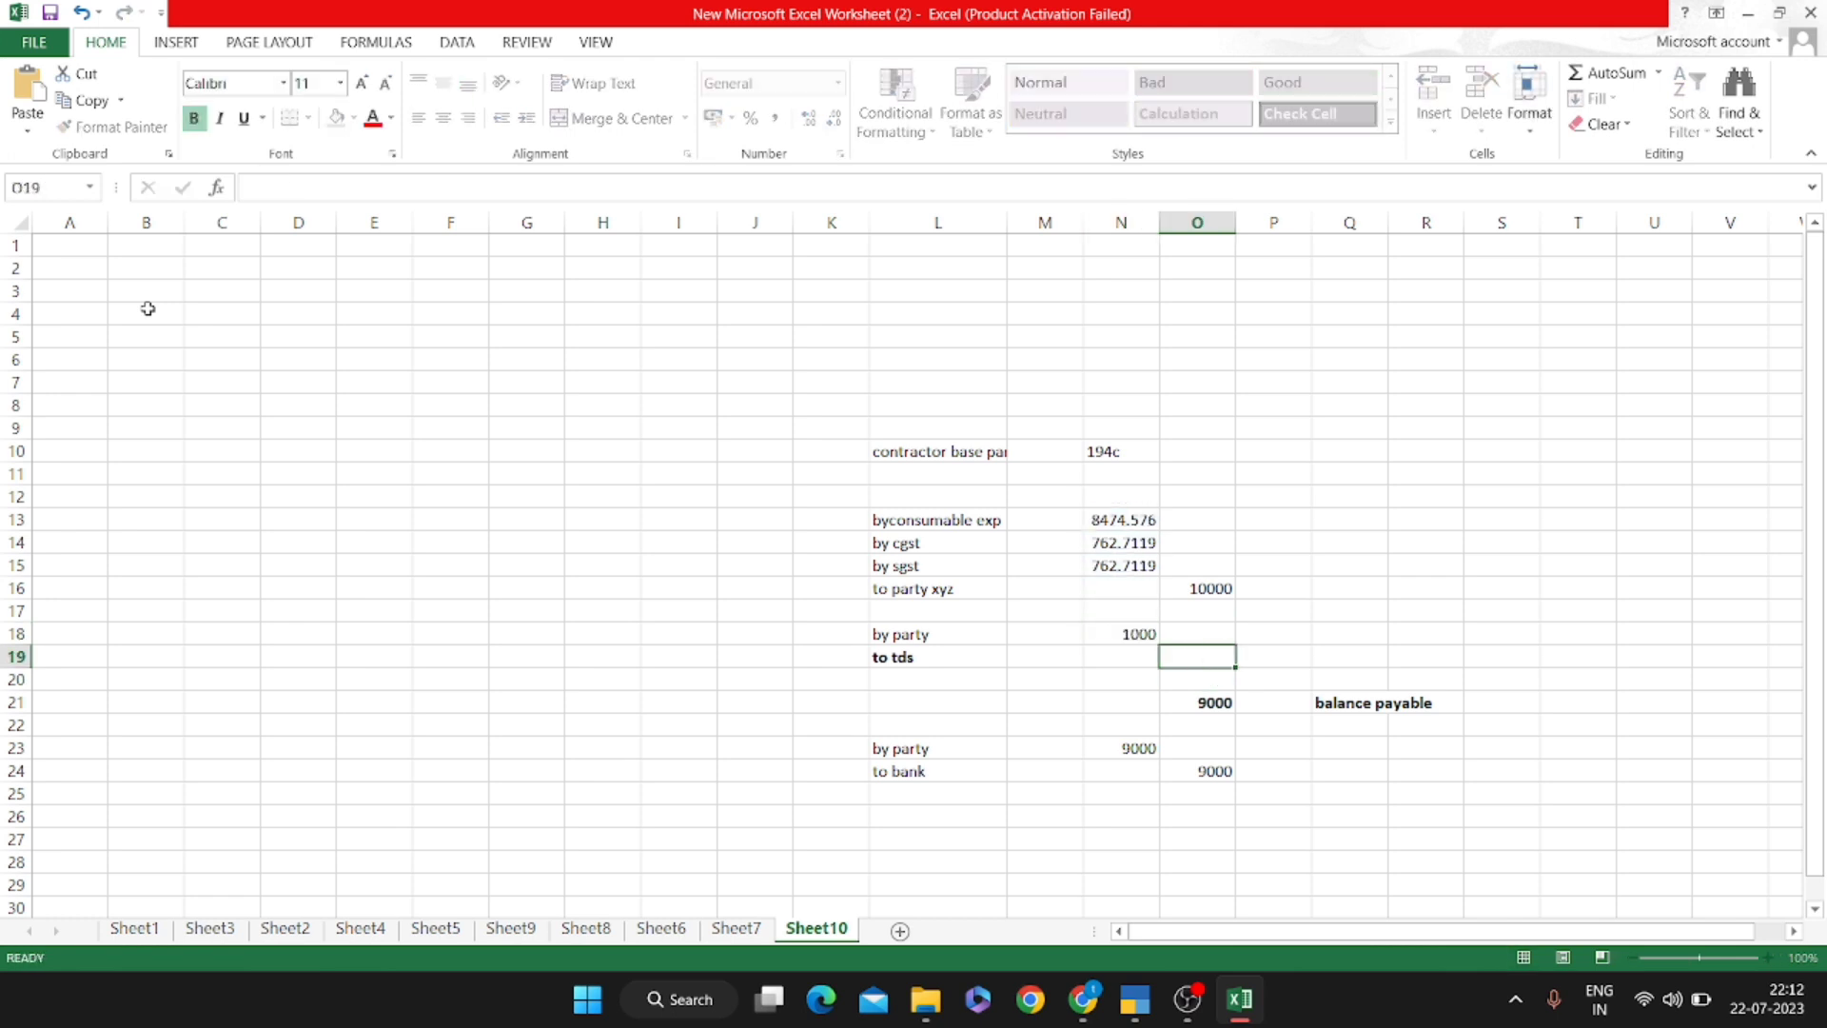
{"action": "key", "text": "Left"}
{"action": "key", "text": "Right"}
{"action": "type", "text": "1000"}
{"action": "key", "text": "Return"}
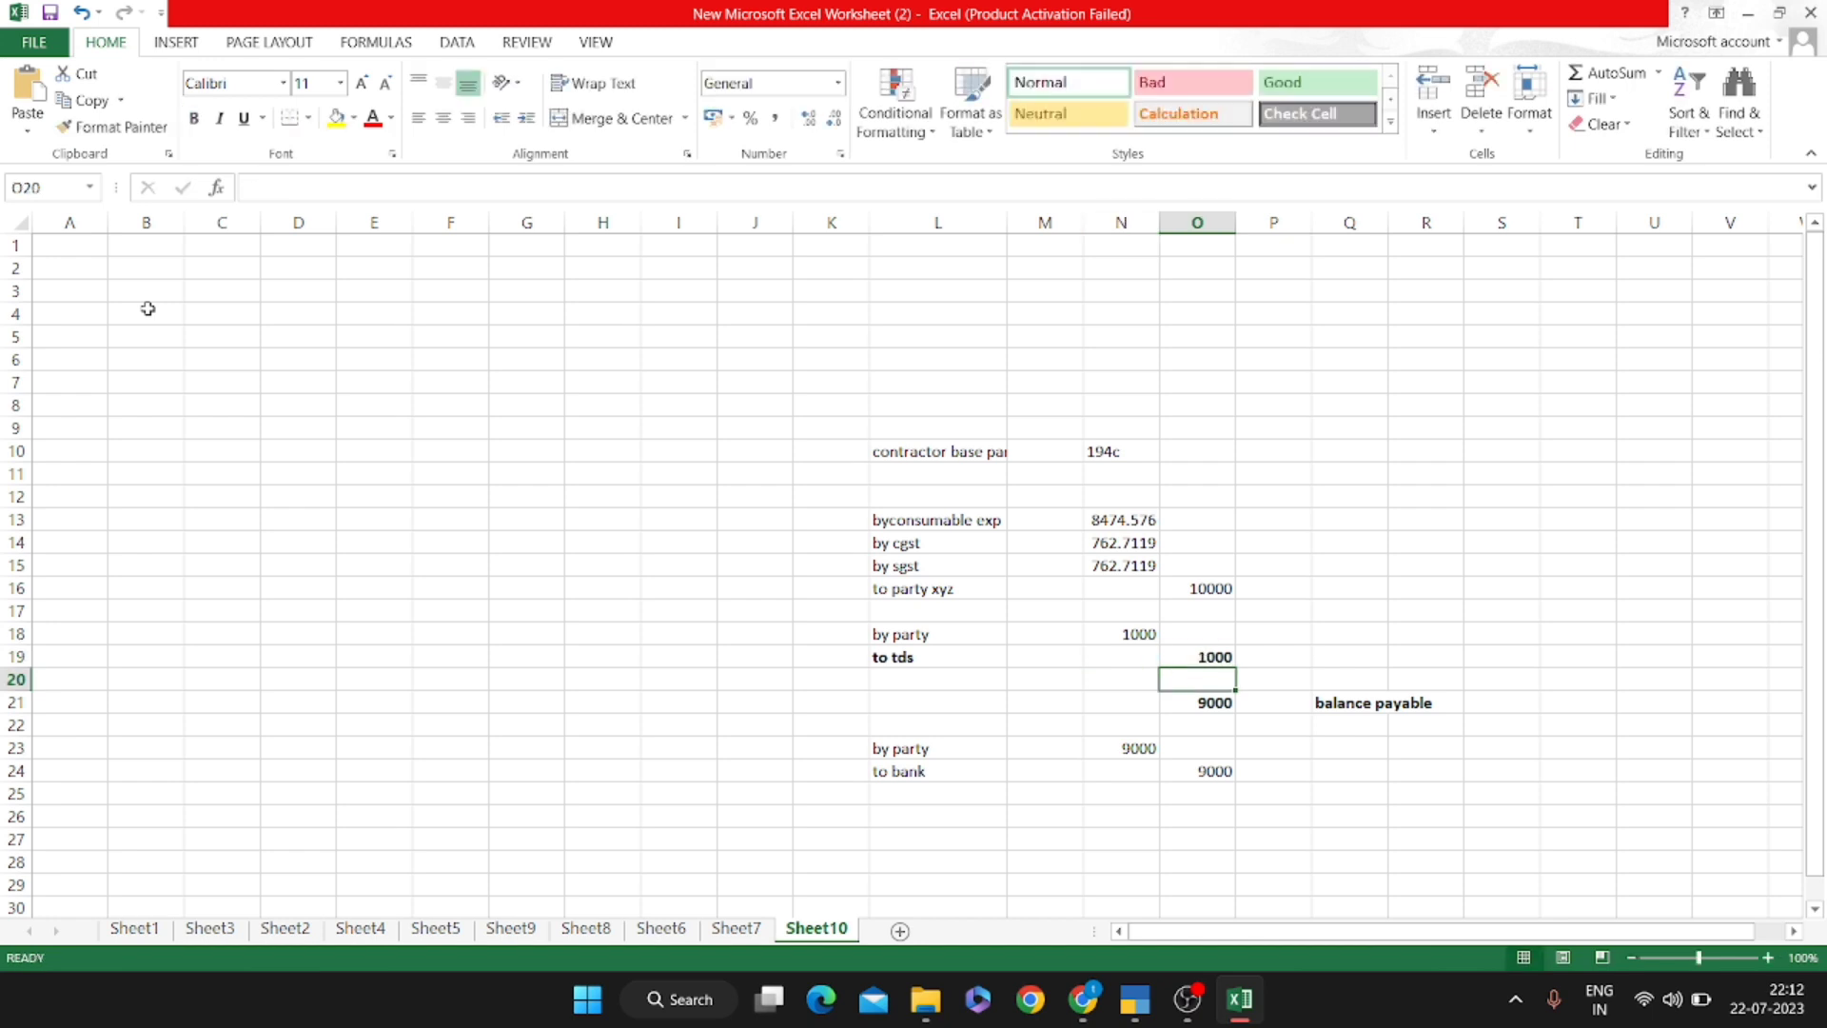
{"action": "key", "text": "Up"}
{"action": "key", "text": "Left"}
After one abandoned attempt, enter +N13*1/1003 in N18 to compute TDS on the consumable expense
{"action": "key", "text": "Up"}
{"action": "type", "text": "+"}
{"action": "key", "text": "Up"}
{"action": "key", "text": "shift+Up"}
{"action": "key", "text": "Up"}
{"action": "key", "text": "Up"}
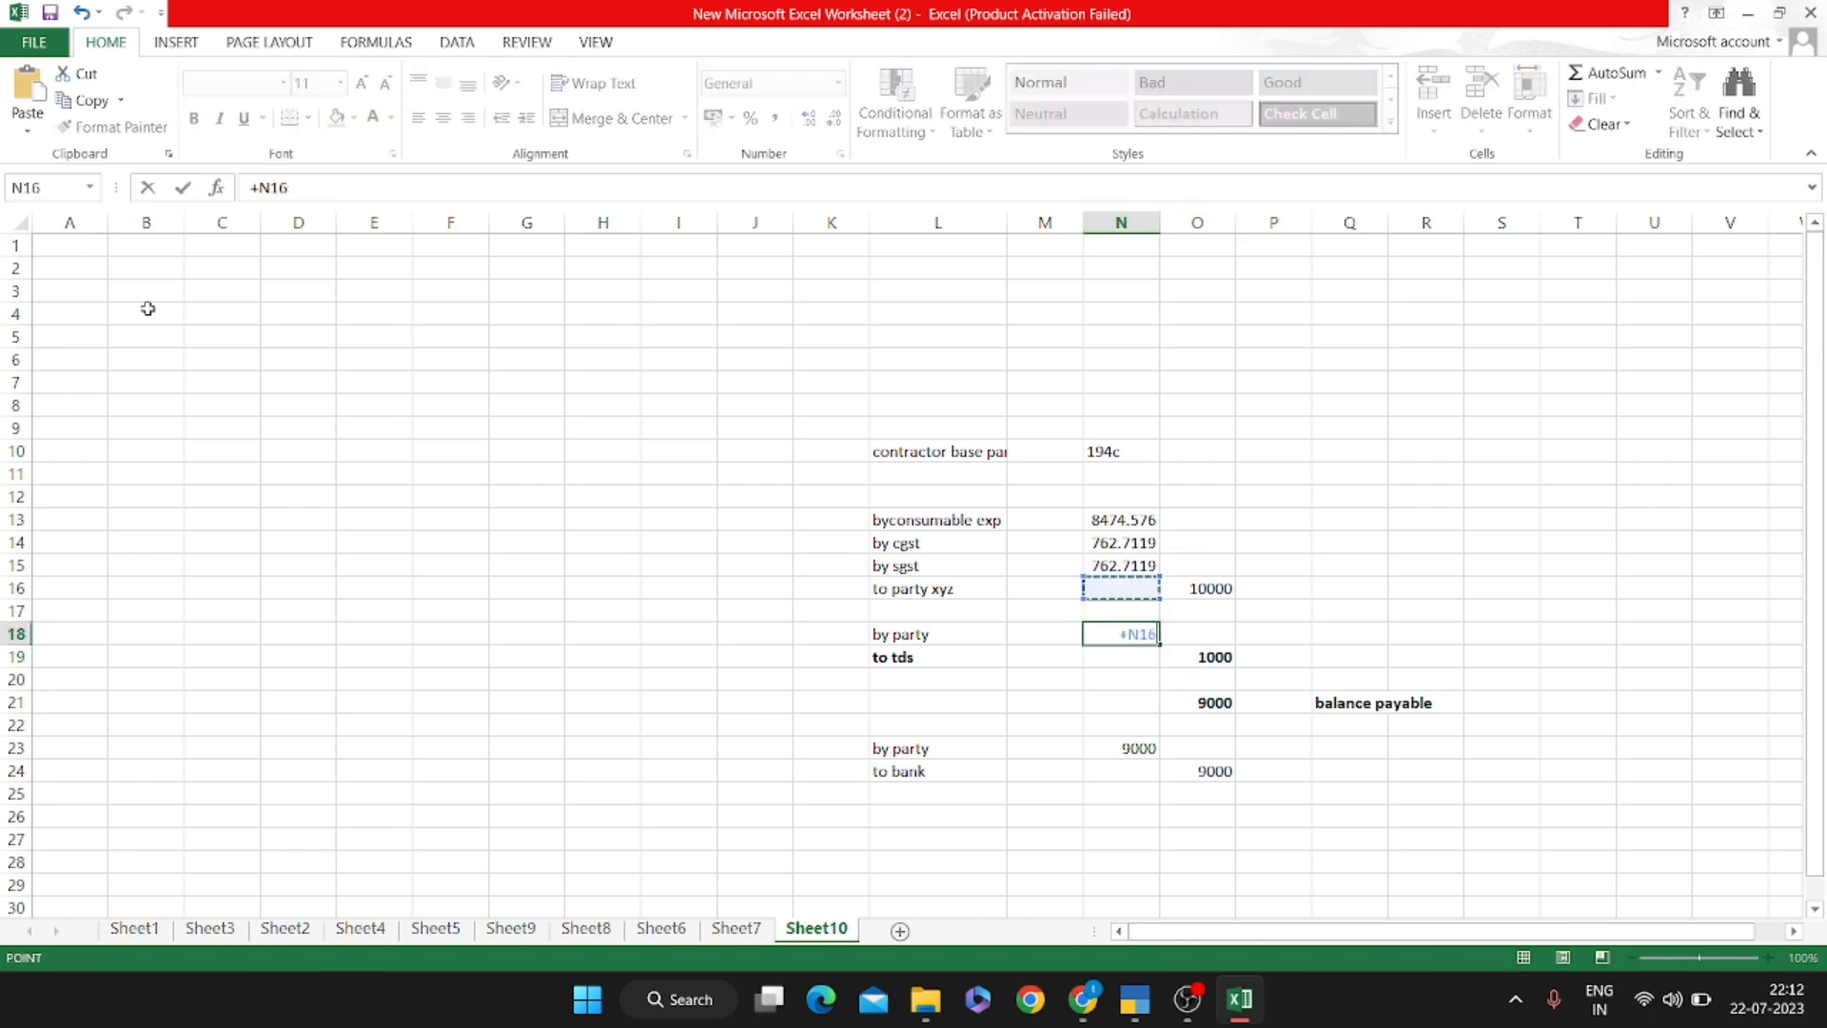
{"action": "key", "text": "Escape"}
{"action": "key", "text": "Down"}
{"action": "key", "text": "Up"}
{"action": "type", "text": "+"}
{"action": "key", "text": "Up"}
{"action": "key", "text": "Up"}
{"action": "key", "text": "Up"}
{"action": "key", "text": "Up"}
{"action": "key", "text": "Up"}
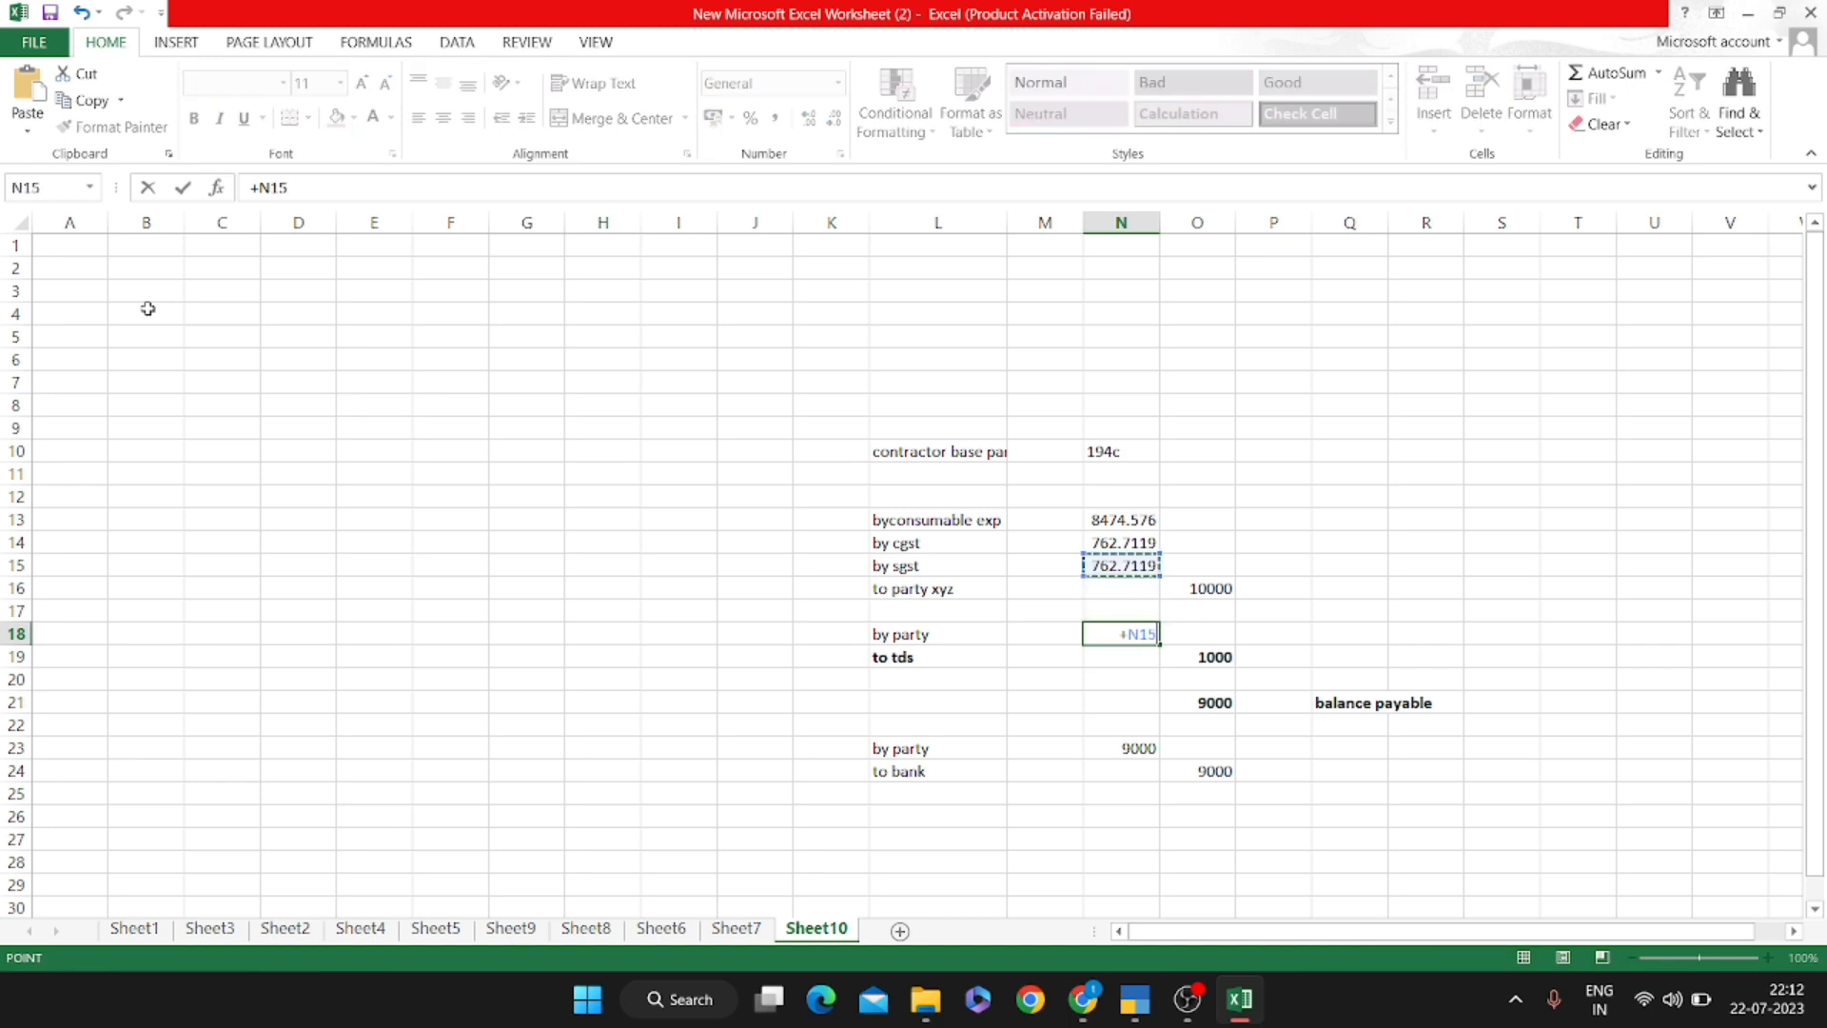
{"action": "type", "text": "*1/1003"}
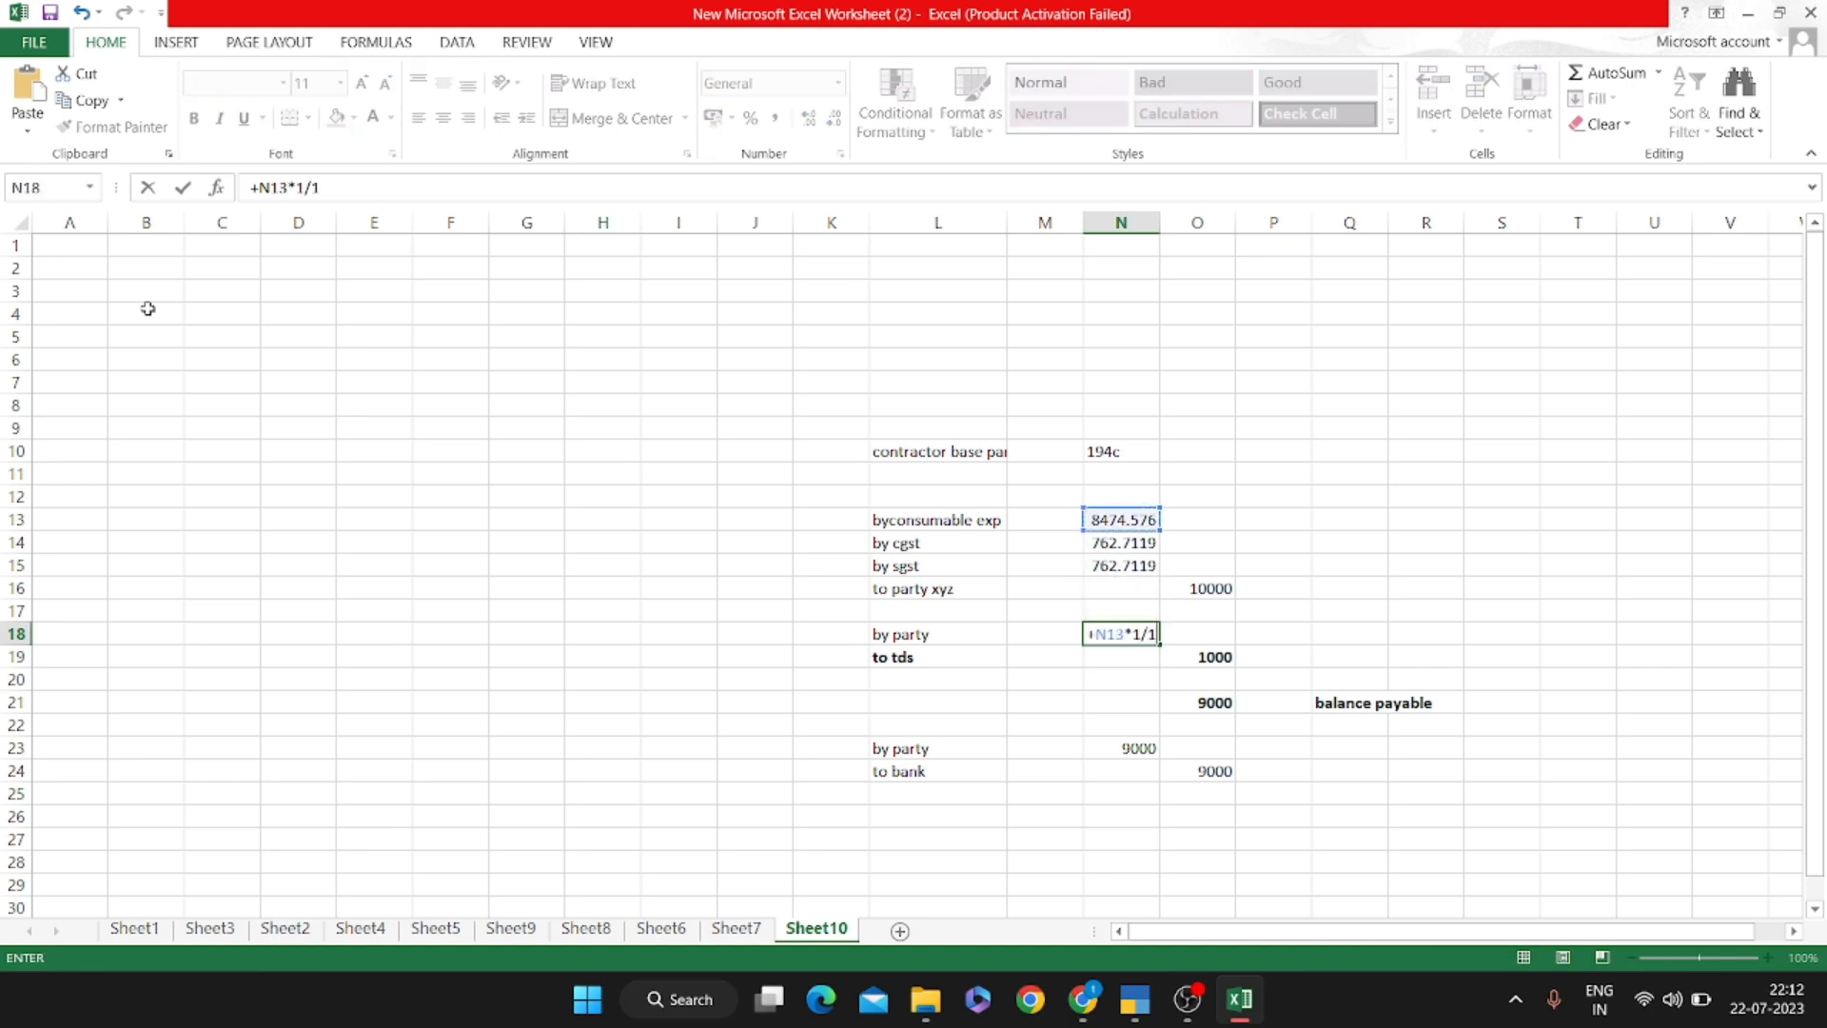
{"action": "key", "text": "Return"}
Carry the TDS to the to-TDS line by entering +N18 in O19
{"action": "key", "text": "Right"}
{"action": "type", "text": "+"}
{"action": "key", "text": "Left"}
{"action": "key", "text": "Up"}
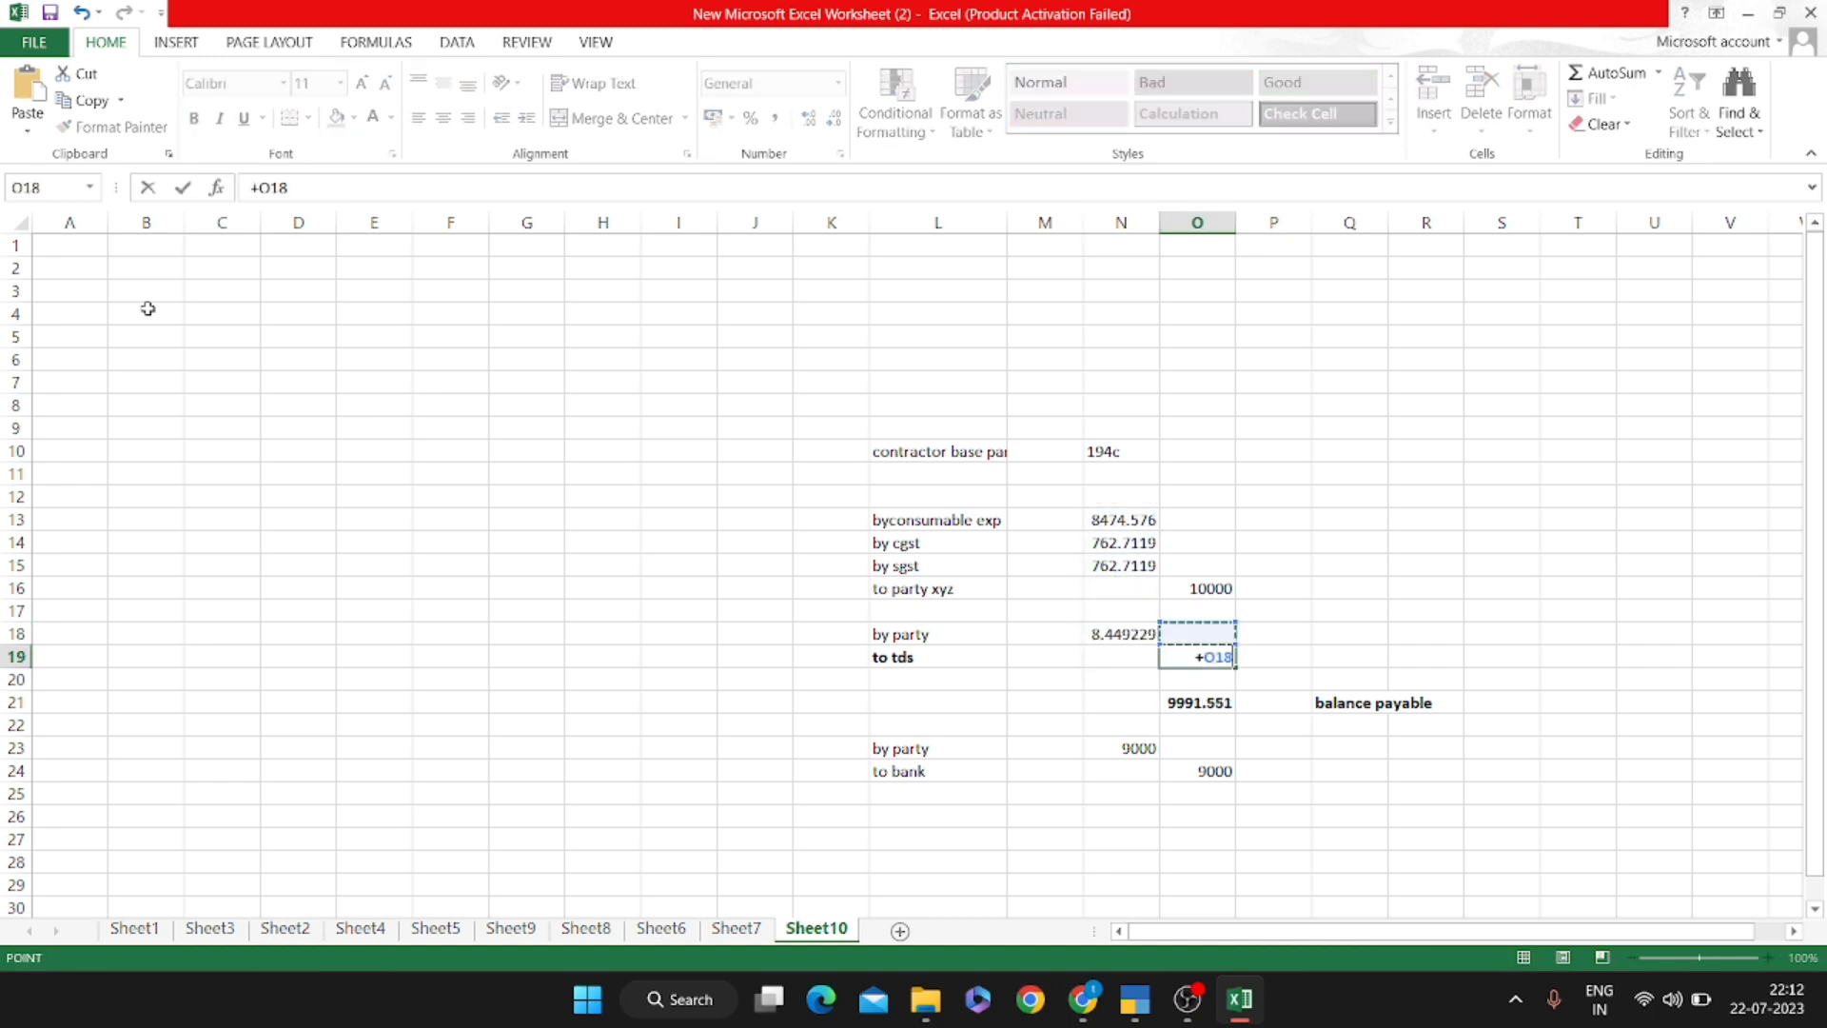
{"action": "key", "text": "Return"}
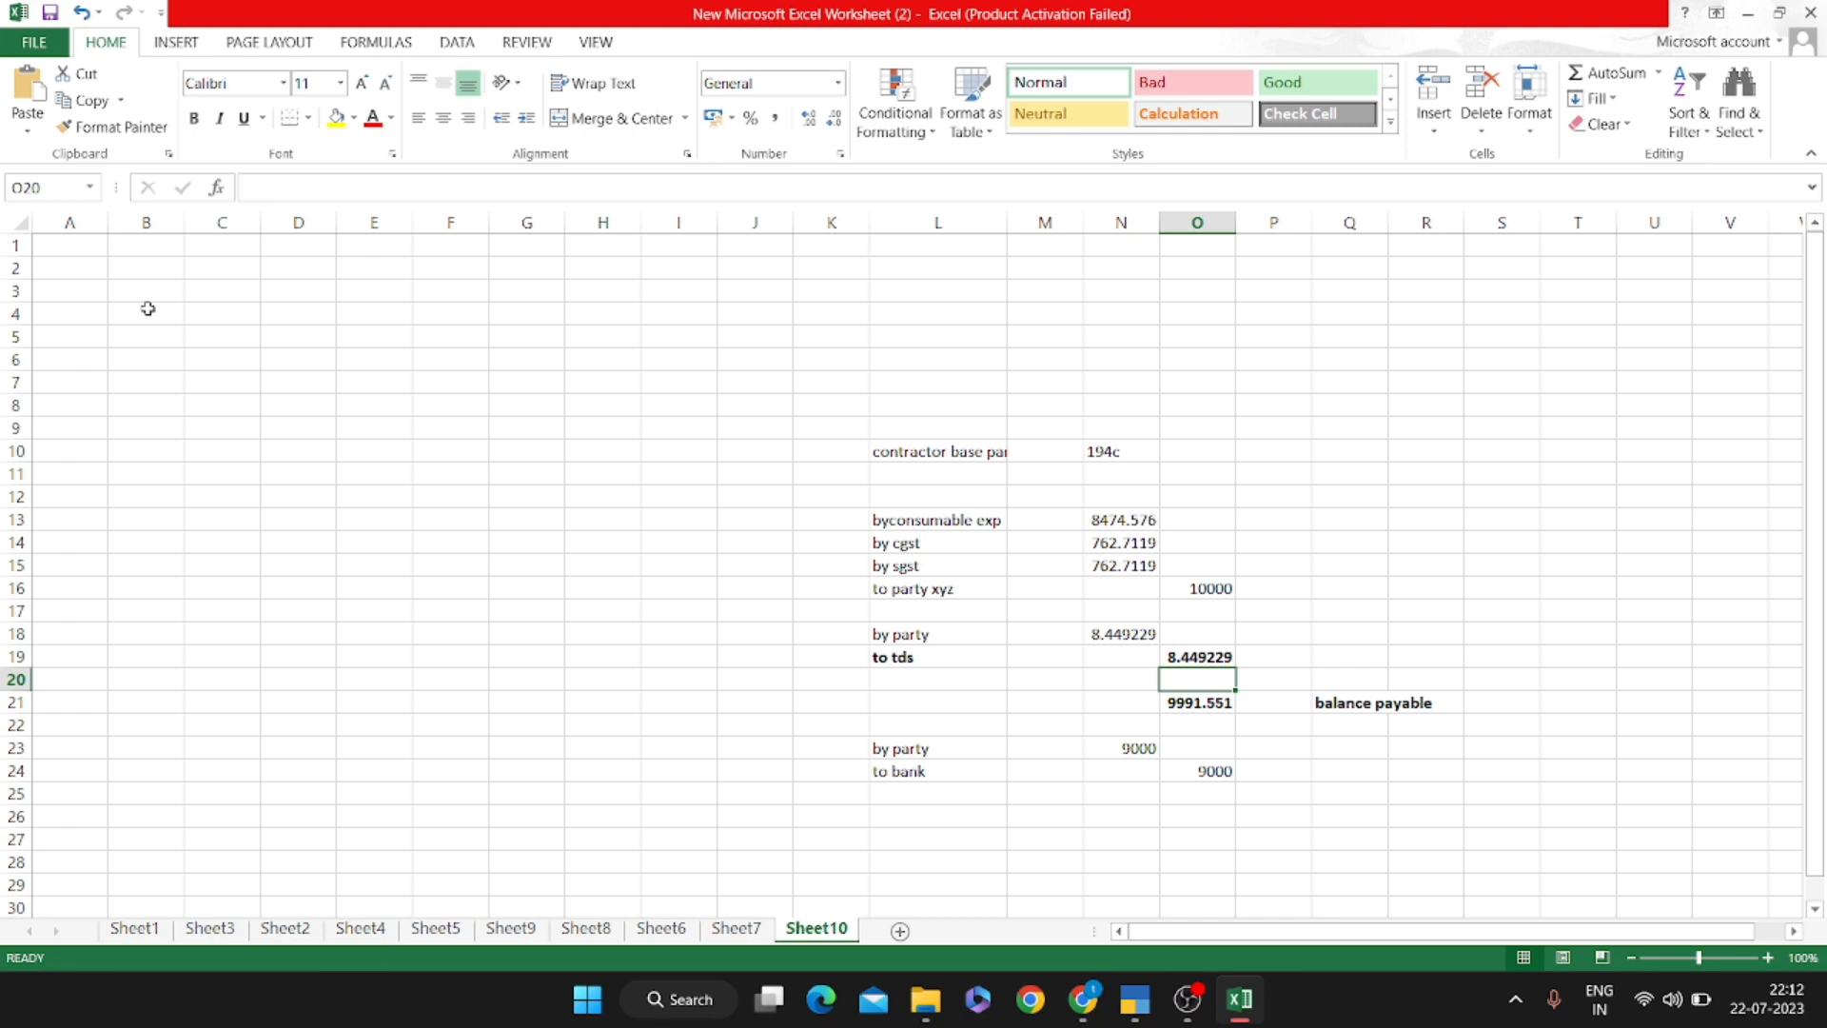
Try a balance-payable check formula, +O16-N18, in O20, then delete it
{"action": "type", "text": "+"}
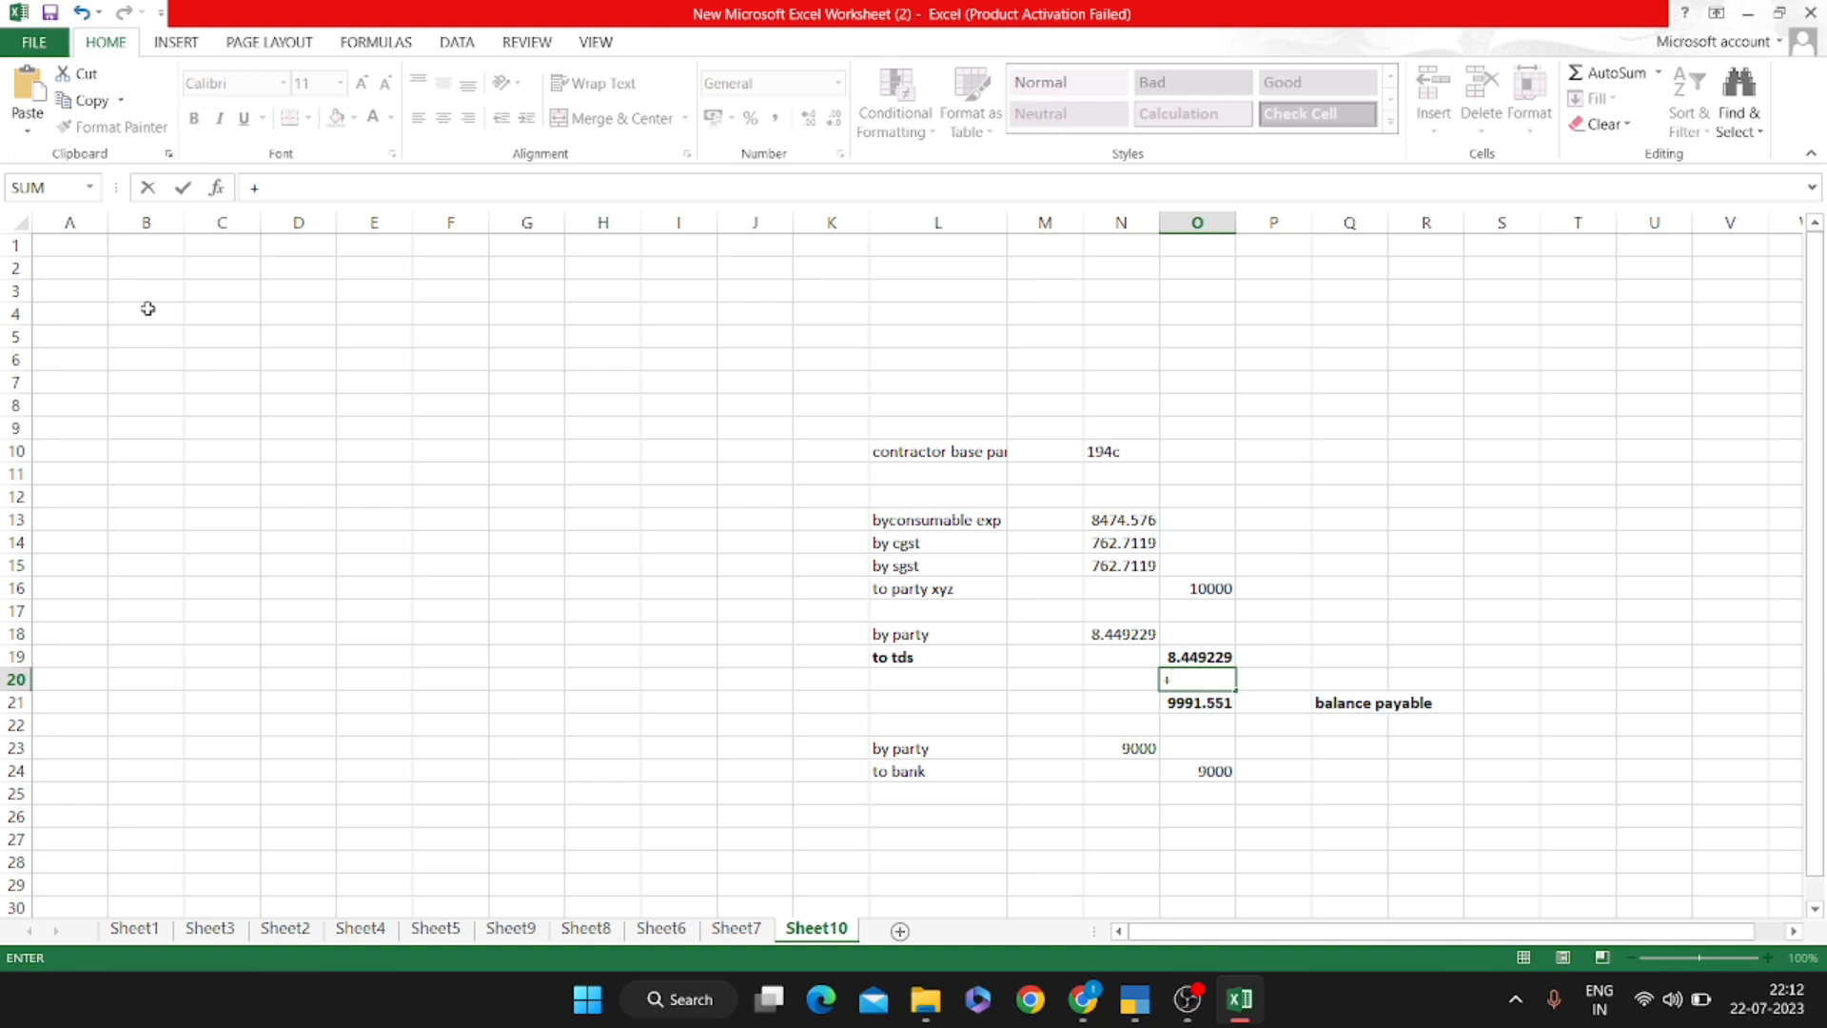
{"action": "key", "text": "Up"}
{"action": "key", "text": "Up"}
{"action": "key", "text": "Up"}
{"action": "key", "text": "Up"}
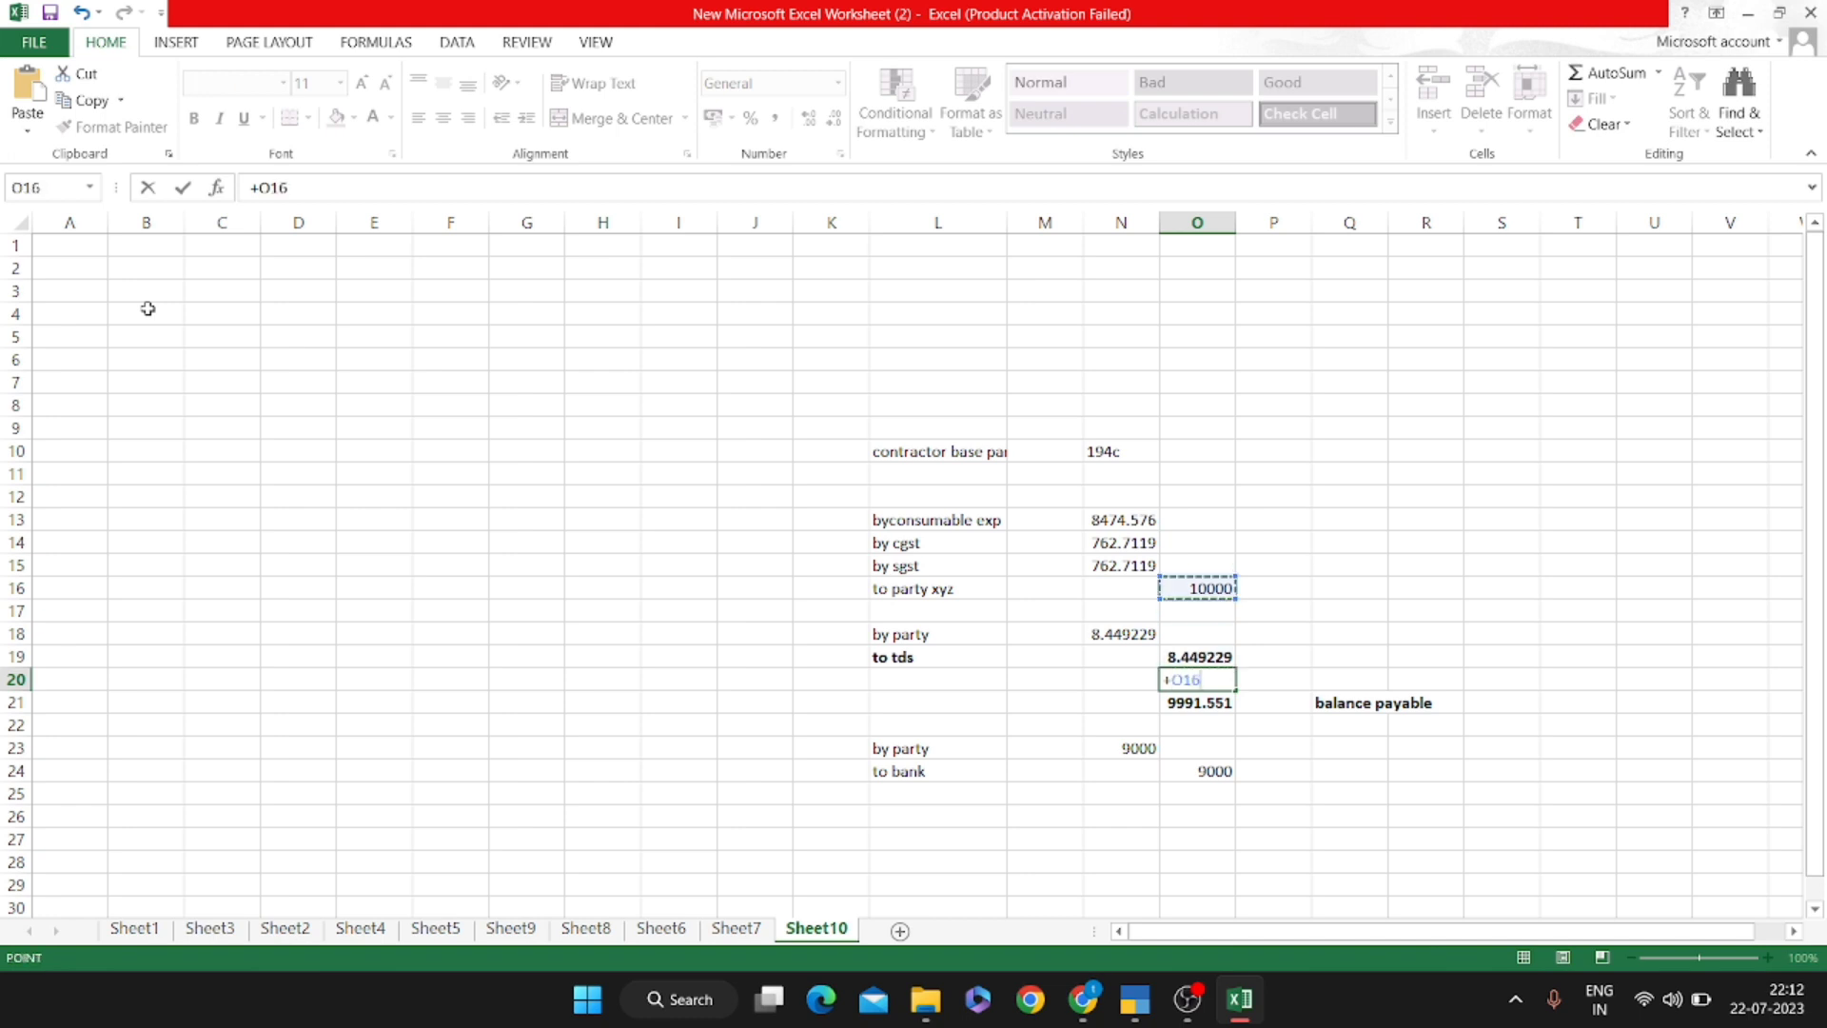
{"action": "type", "text": "-"}
{"action": "key", "text": "Up"}
{"action": "key", "text": "Left"}
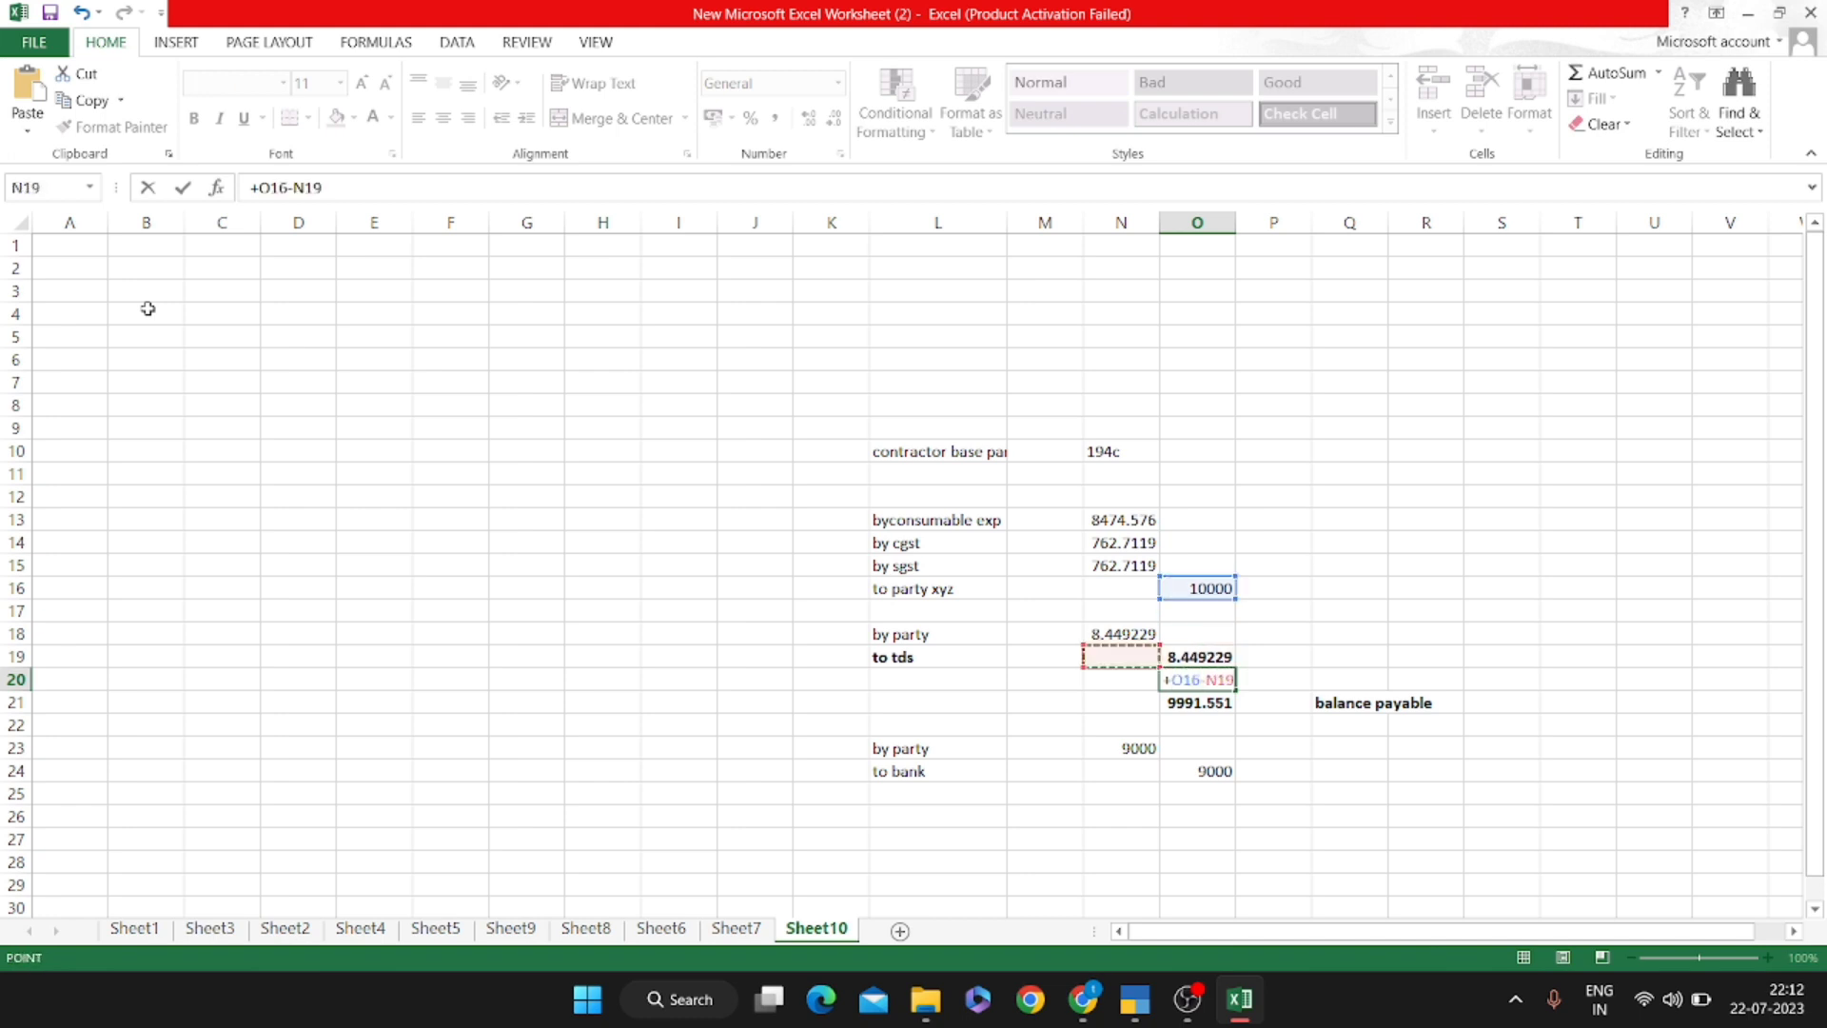
{"action": "key", "text": "Up"}
{"action": "key", "text": "Return"}
Review the TDS formula in N18, then go back to TallyPrime
{"action": "key", "text": "Up"}
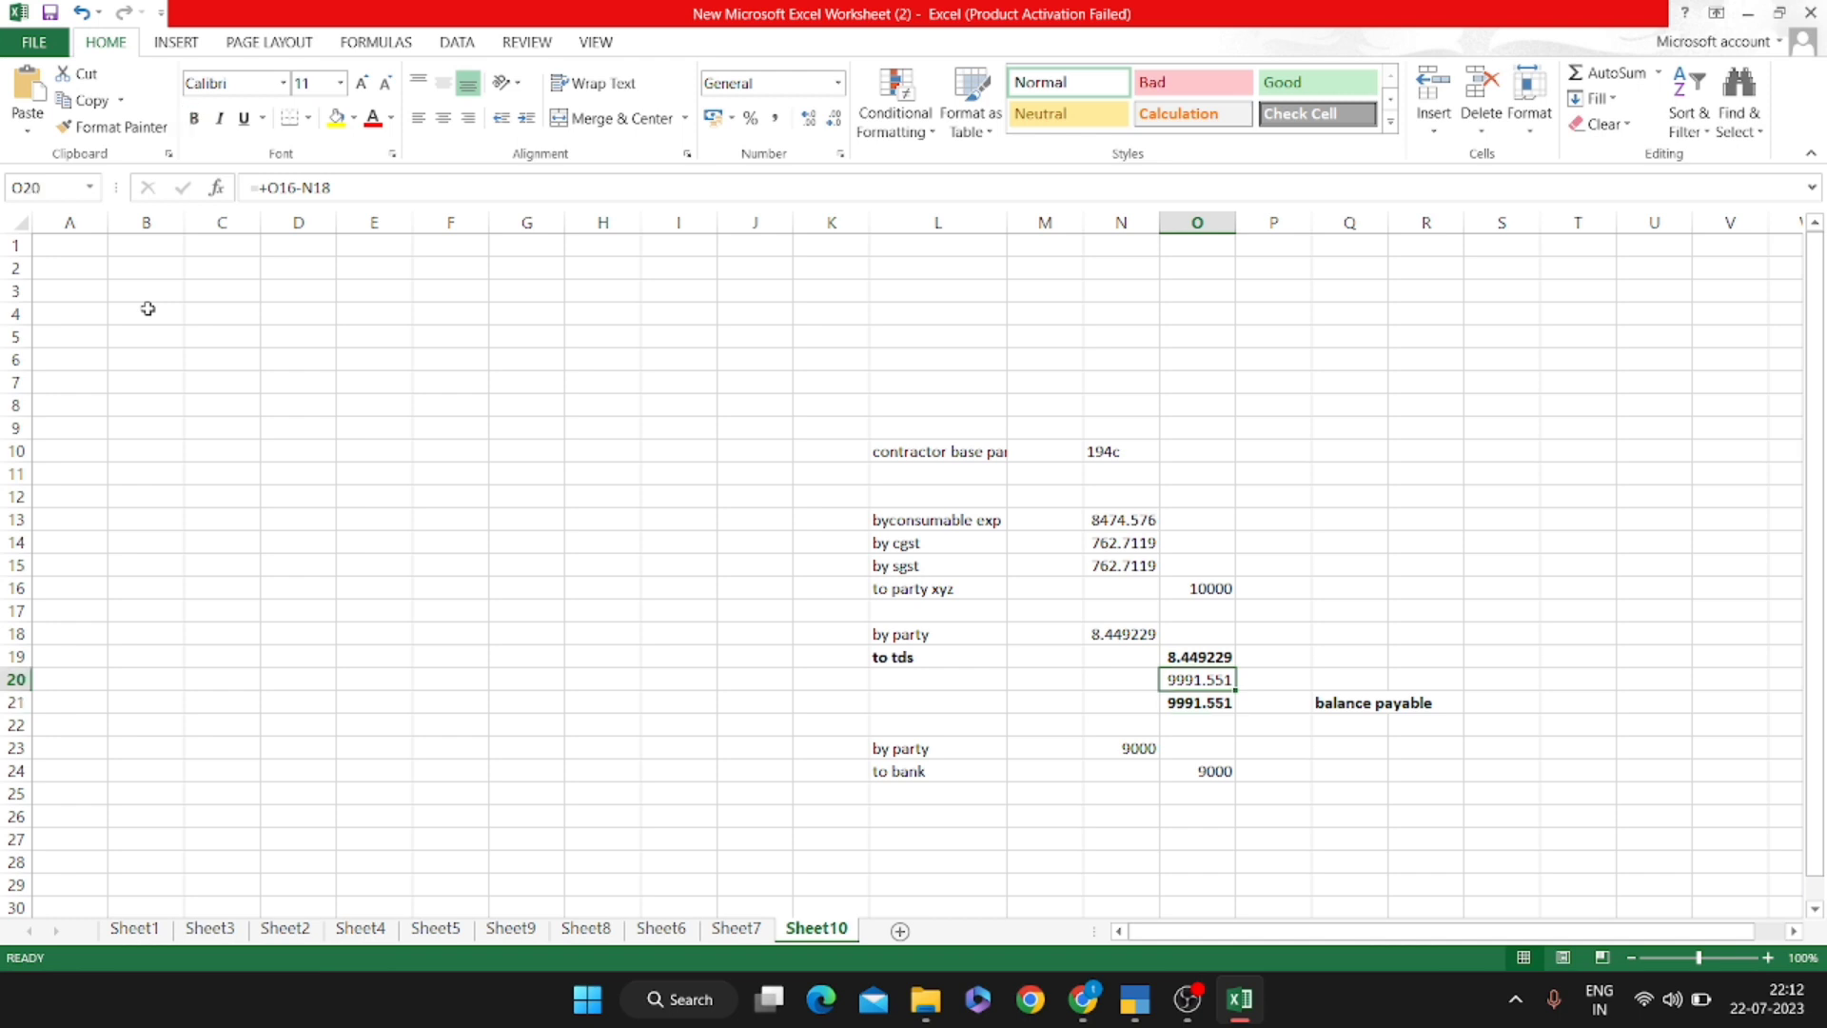
{"action": "key", "text": "Delete"}
{"action": "key", "text": "Right"}
{"action": "key", "text": "Up"}
{"action": "key", "text": "Up"}
{"action": "key", "text": "Up"}
{"action": "key", "text": "Left"}
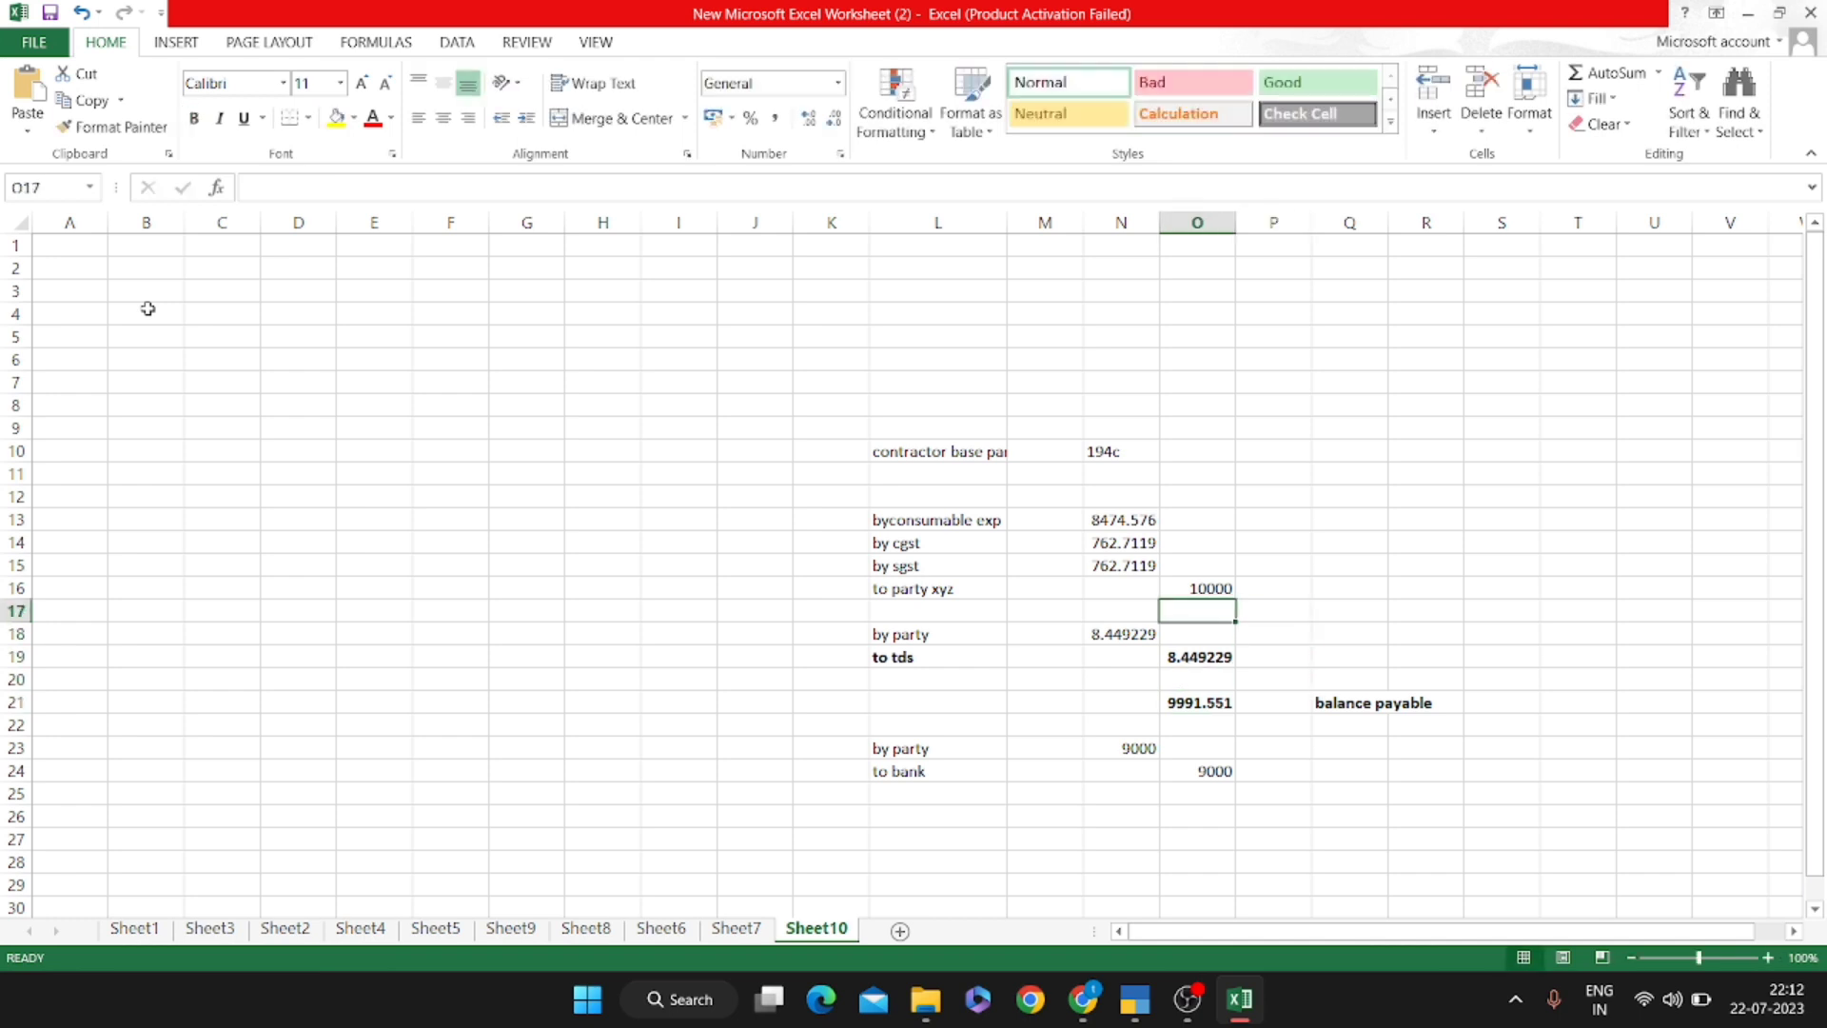
{"action": "key", "text": "Down"}
{"action": "key", "text": "Left"}
{"action": "key", "text": "Right"}
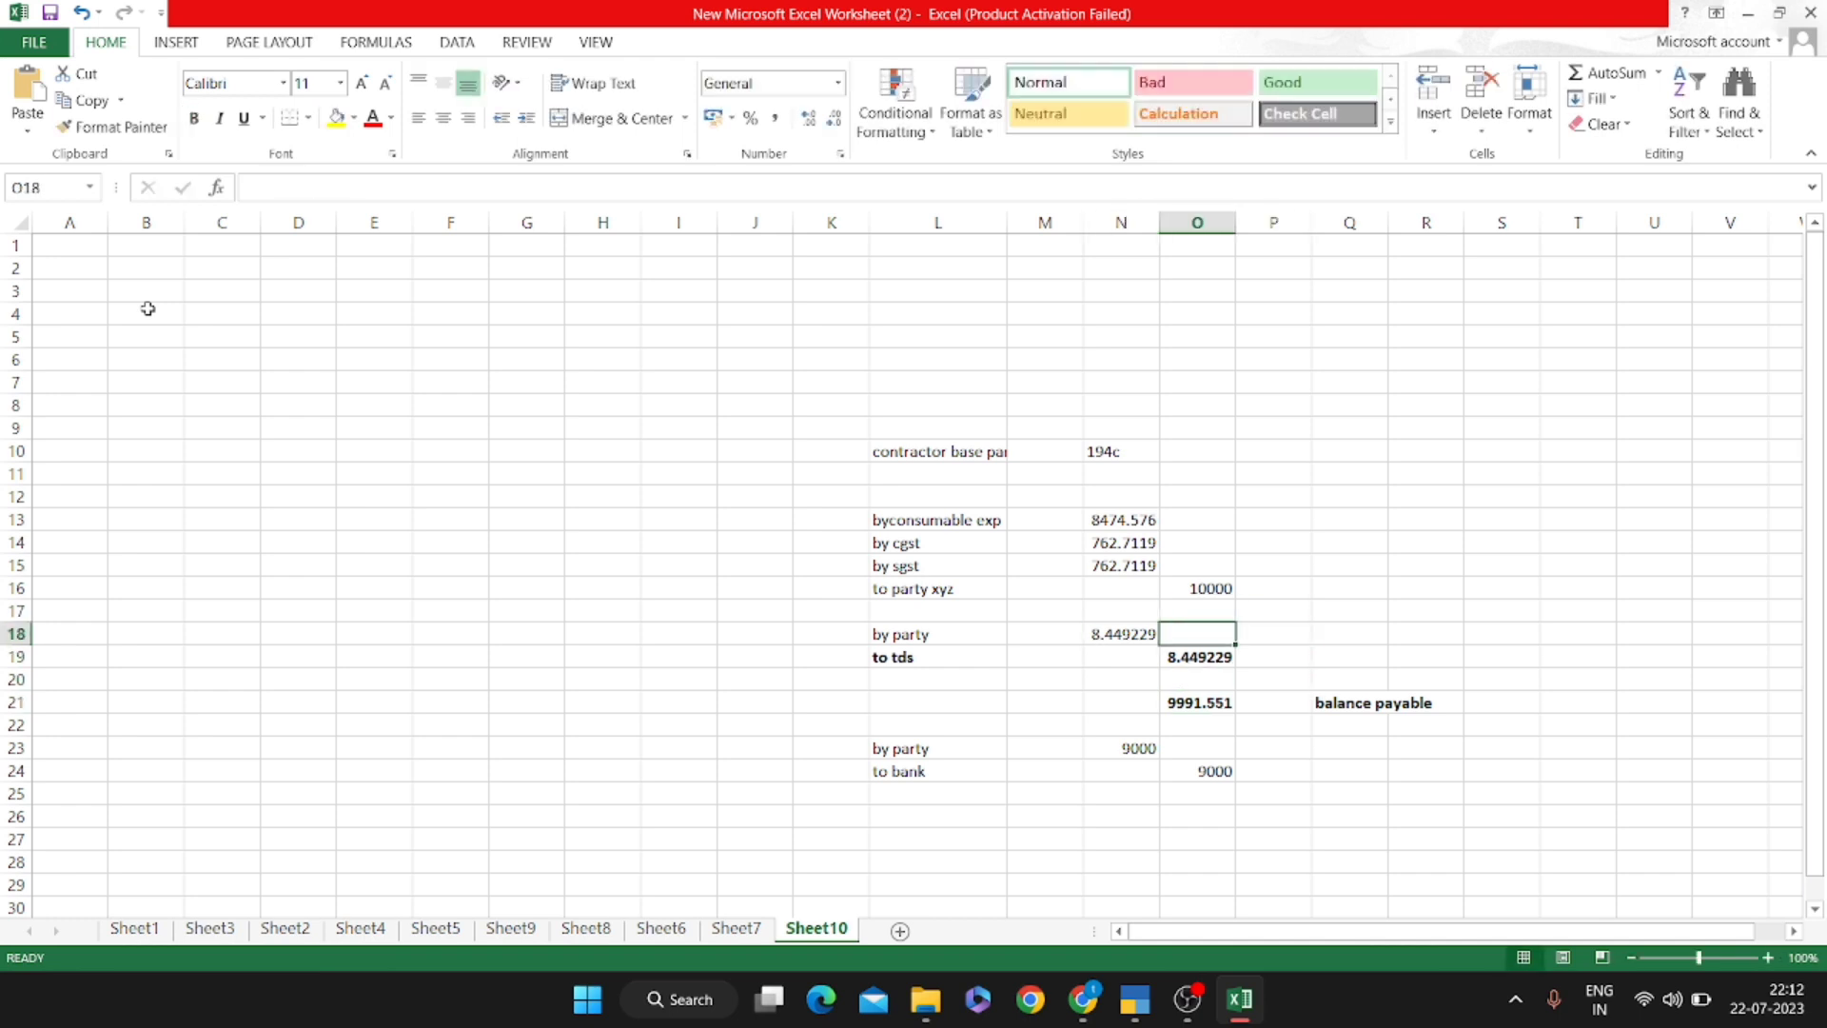
{"action": "key", "text": "alt+Tab"}
Go back to the TDS/TCS Payable group and open the TDS ON CONTRACTOR @1% monthly summary
{"action": "key", "text": "Escape"}
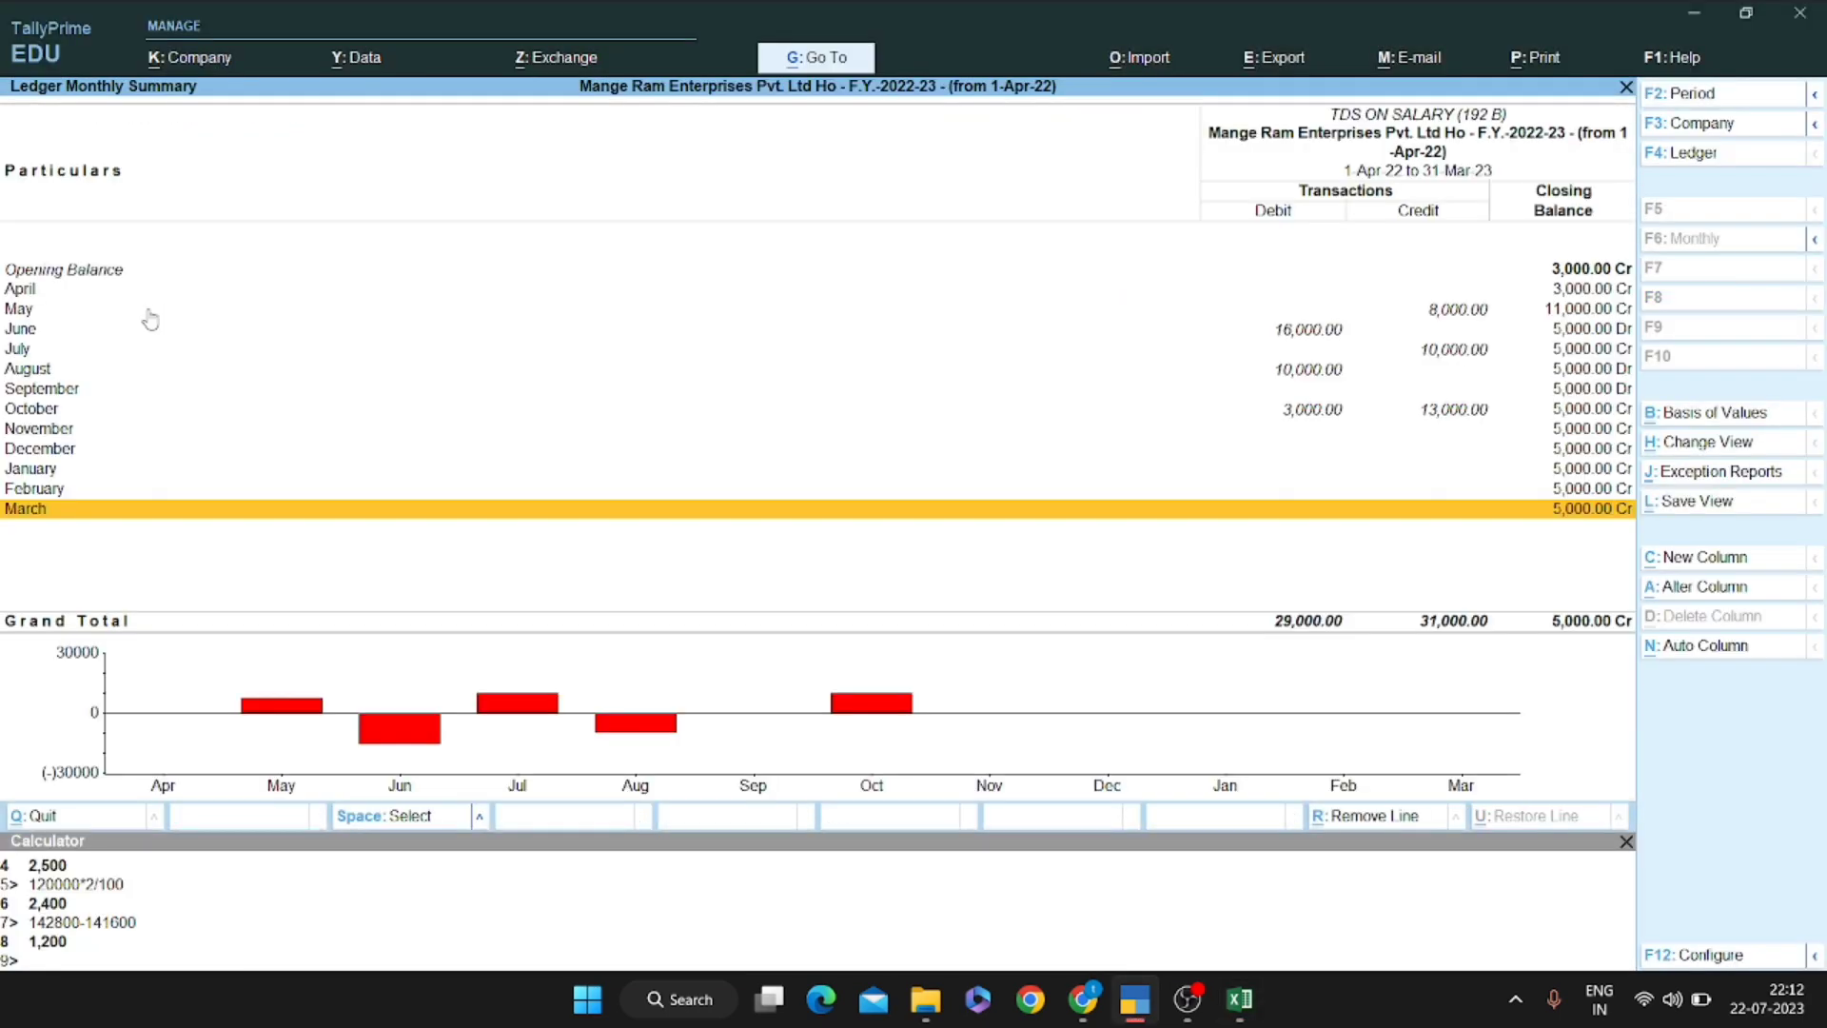
{"action": "key", "text": "Escape"}
{"action": "key", "text": "Up"}
{"action": "key", "text": "Up"}
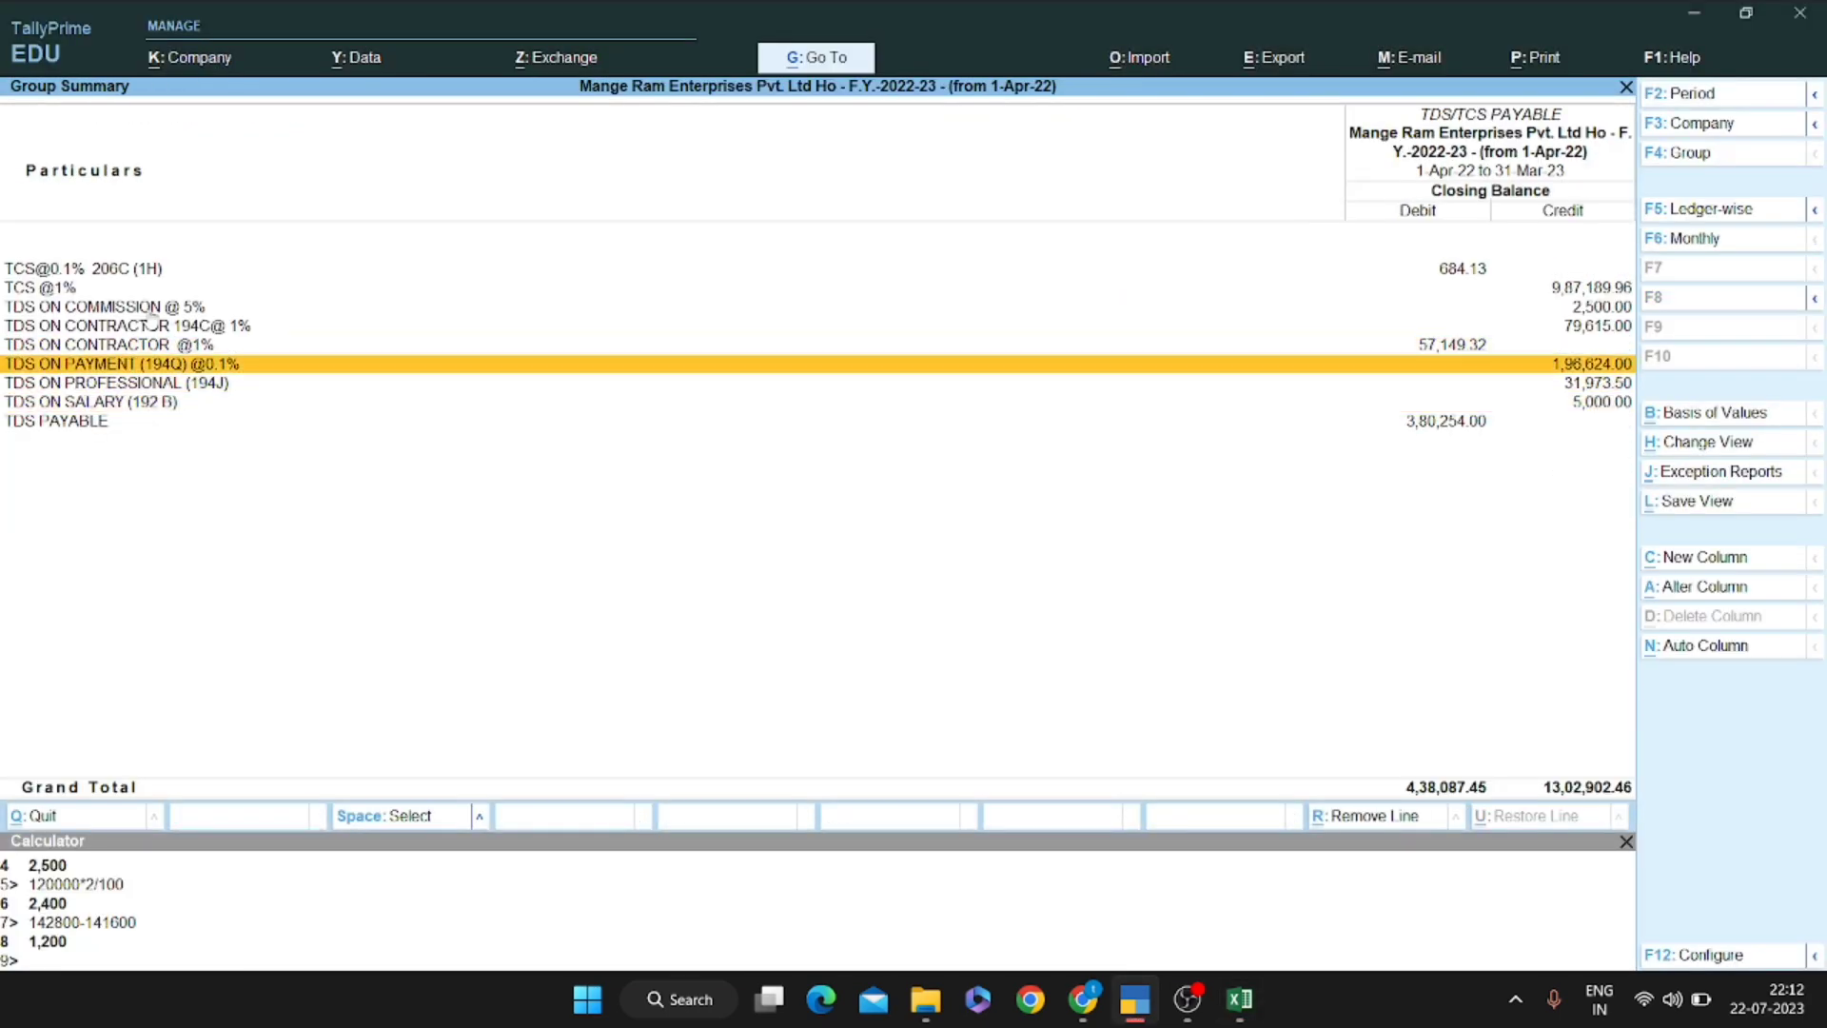
{"action": "key", "text": "Up"}
{"action": "key", "text": "Return"}
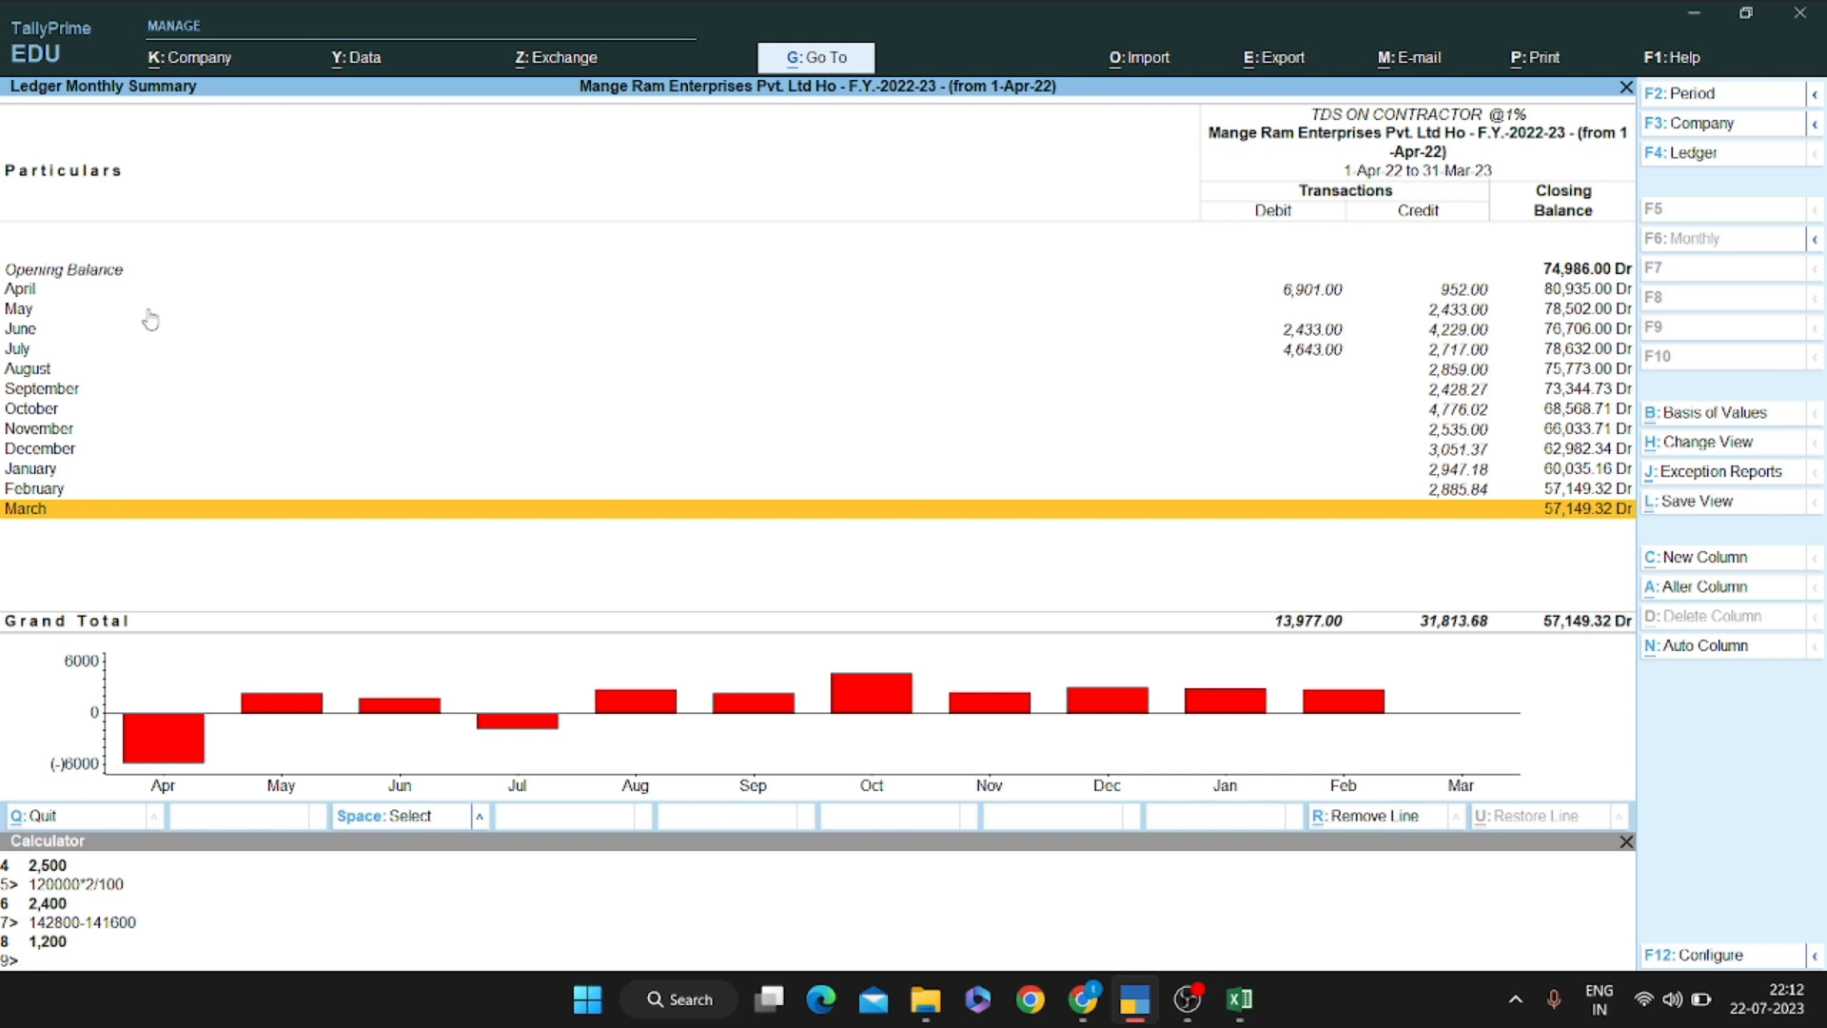
Mark the May and June rows in the monthly summary, unmarking April
{"action": "key", "text": "Up"}
{"action": "key", "text": "Up"}
{"action": "key", "text": "Up"}
{"action": "key", "text": "Up"}
{"action": "key", "text": "Up"}
{"action": "key", "text": "Up"}
{"action": "key", "text": "Up"}
{"action": "key", "text": "Up"}
{"action": "key", "text": "Up"}
{"action": "key", "text": "Up"}
{"action": "key", "text": "Up"}
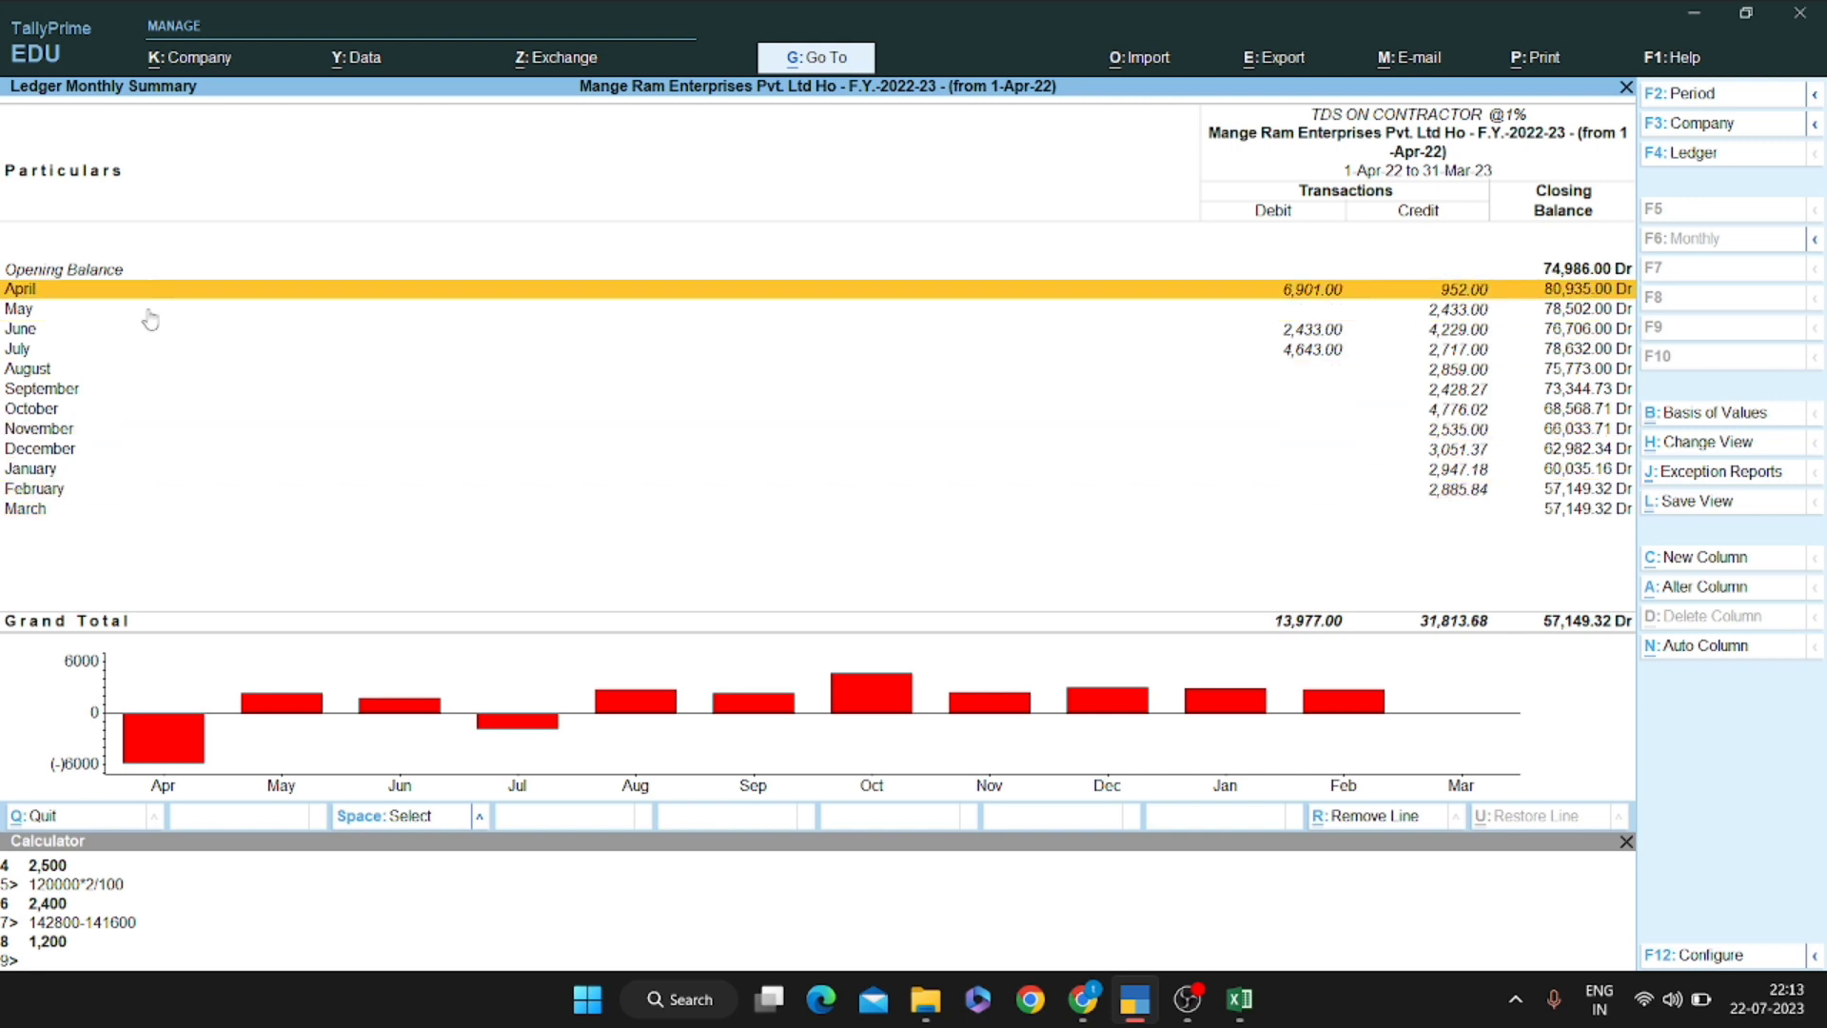
{"action": "key", "text": "Return"}
{"action": "key", "text": "Down"}
{"action": "key", "text": "Down"}
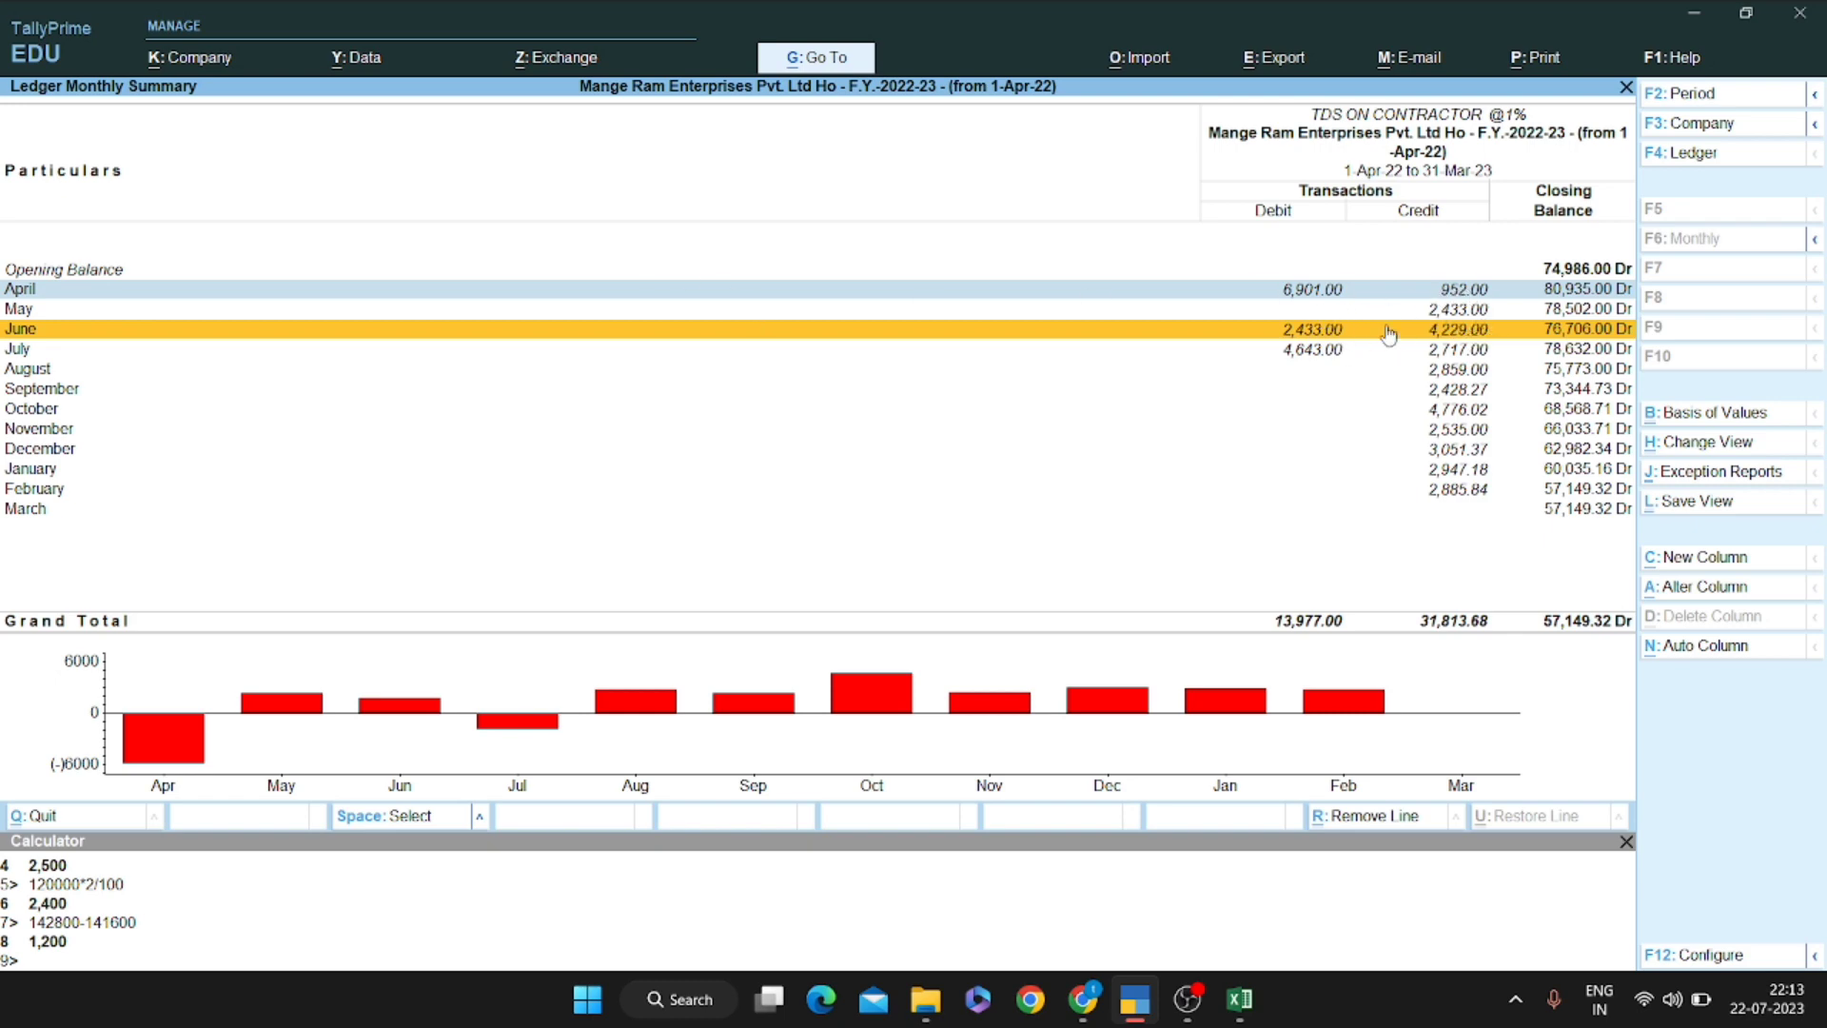
{"action": "key", "text": "Up"}
{"action": "key", "text": "Up"}
{"action": "key", "text": "space"}
{"action": "key", "text": "Down"}
{"action": "key", "text": "space"}
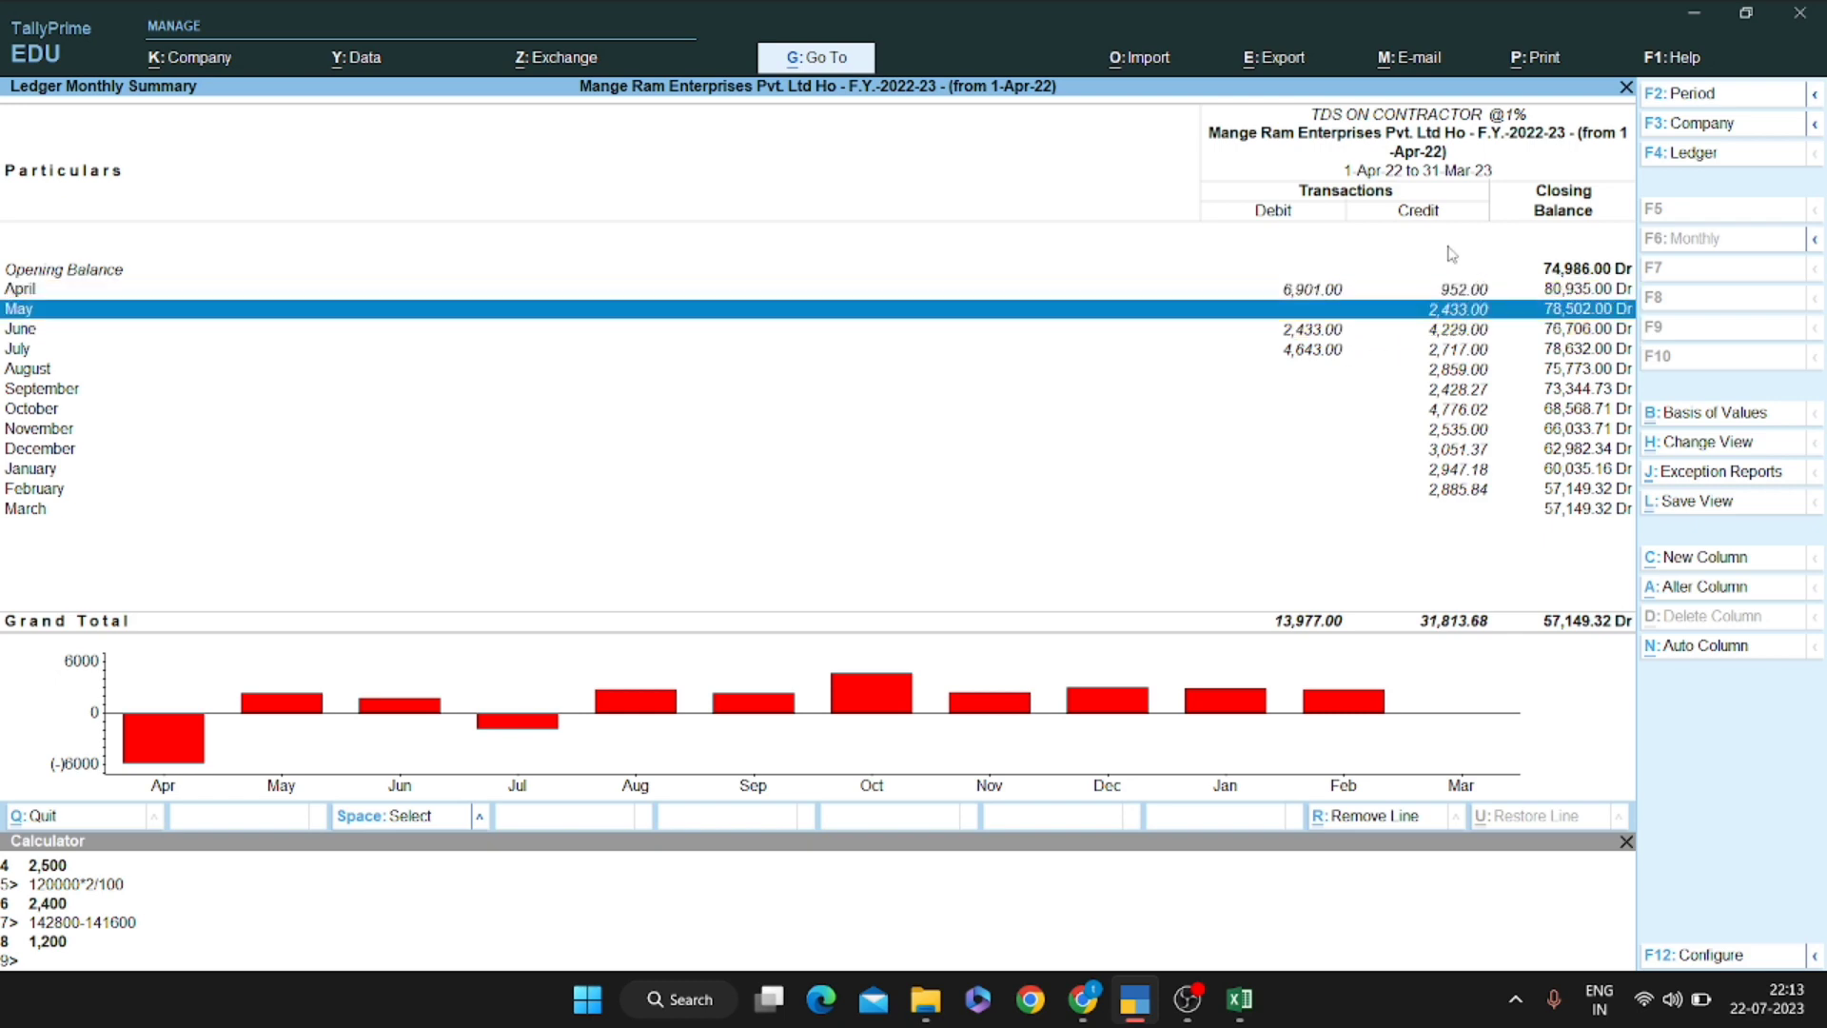
{"action": "key", "text": "Down"}
{"action": "key", "text": "space"}
Open June's vouchers and inspect the Sbi Bank payment entry
{"action": "key", "text": "Return"}
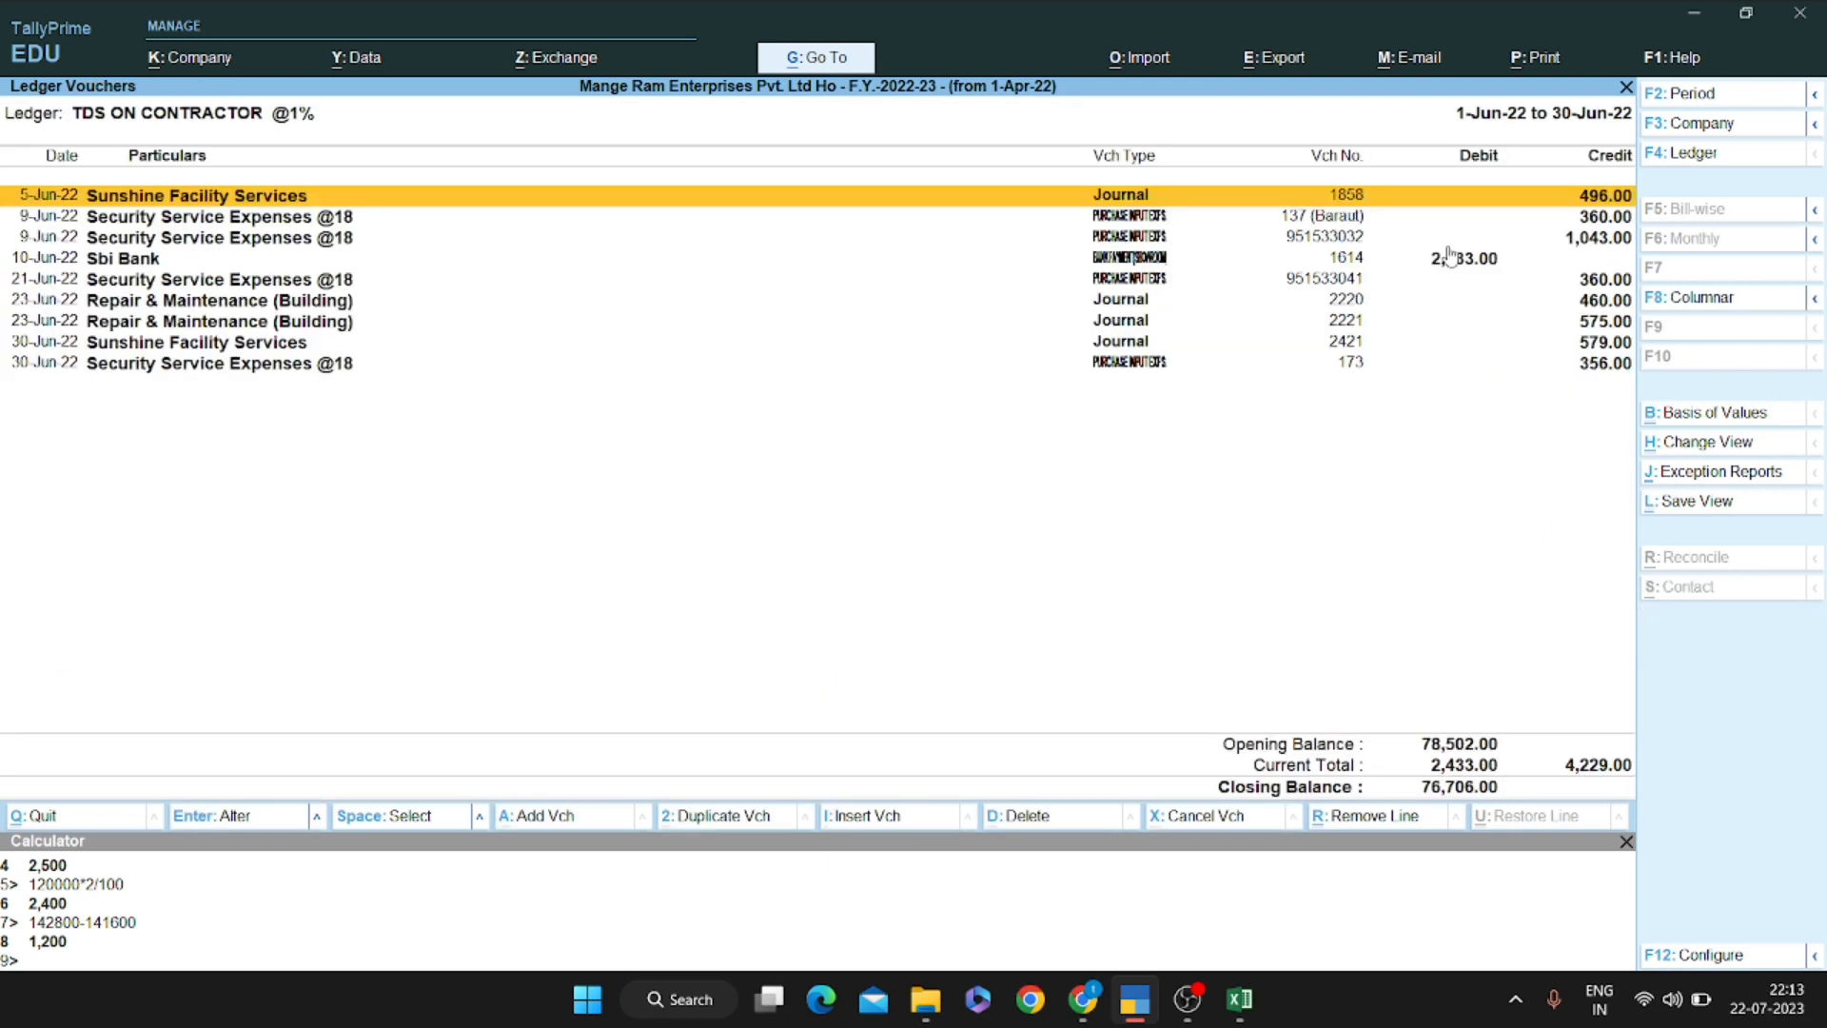
{"action": "key", "text": "Down"}
{"action": "key", "text": "Down"}
{"action": "key", "text": "Down"}
{"action": "key", "text": "space"}
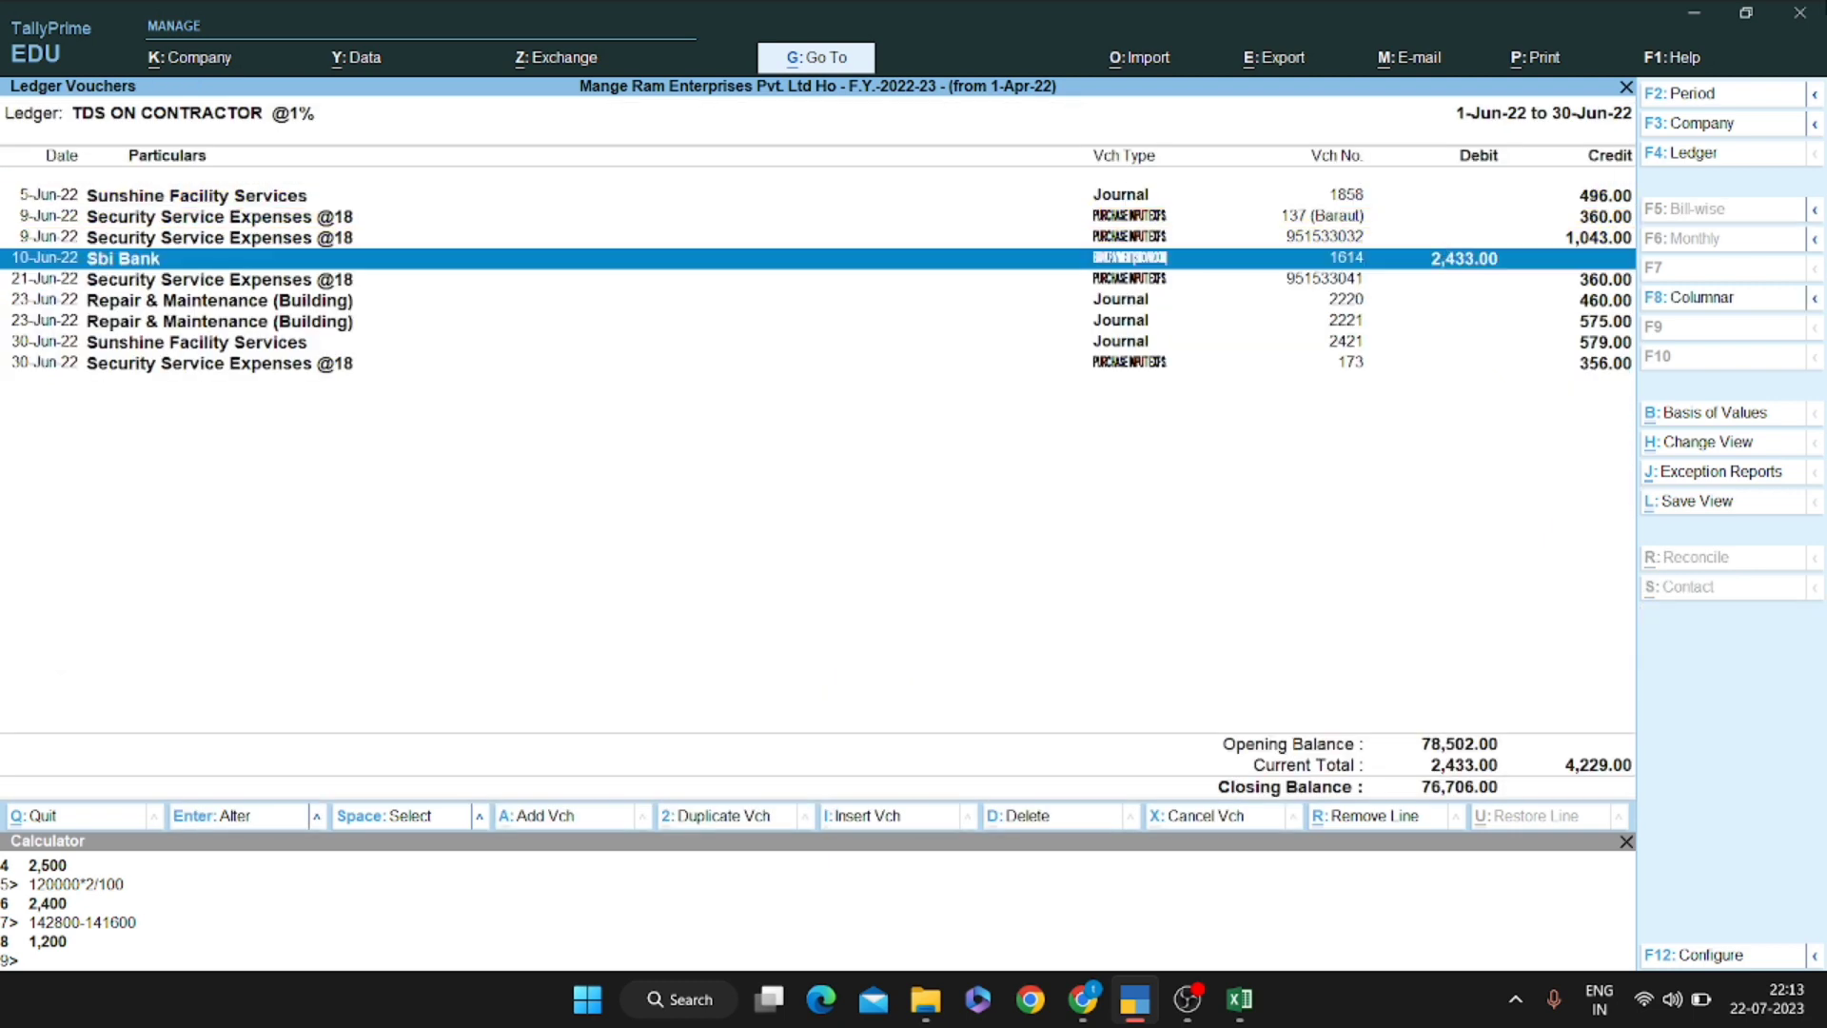
{"action": "key", "text": "space"}
Review May's vouchers, then return to the TDS/TCS Payable group summary
{"action": "key", "text": "Escape"}
{"action": "key", "text": "Up"}
{"action": "key", "text": "Return"}
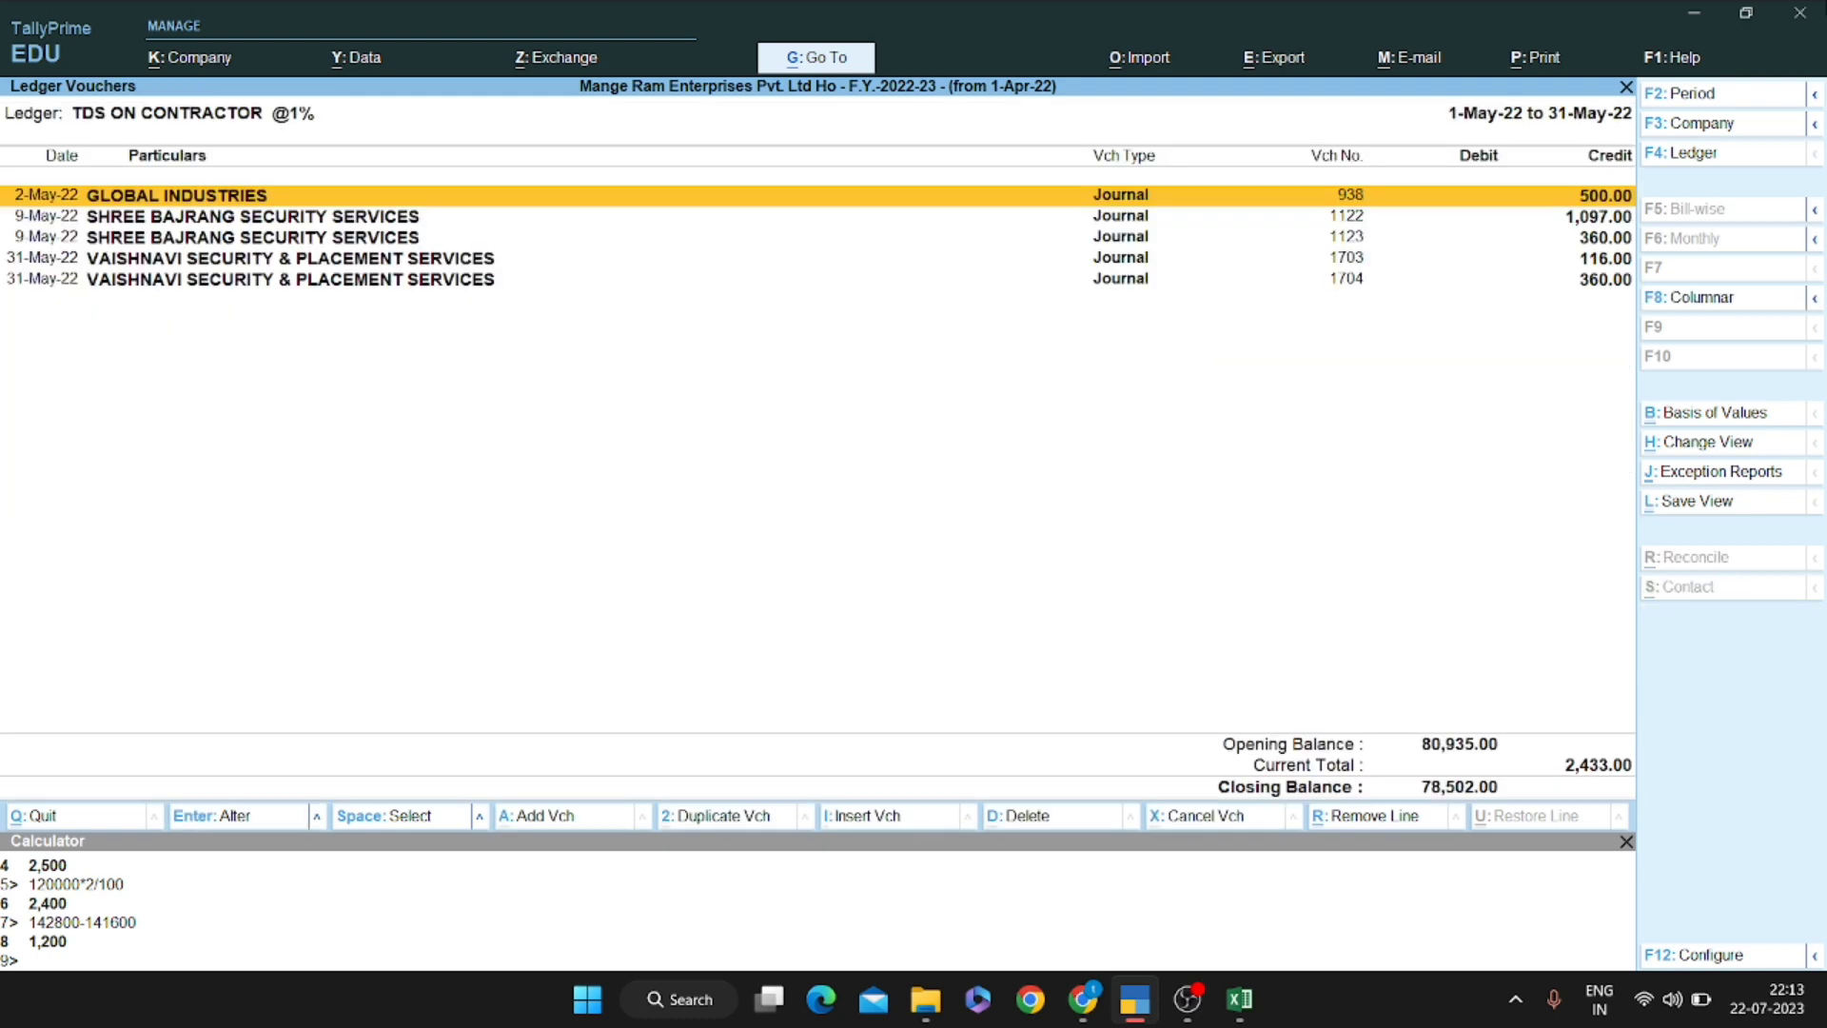
{"action": "key", "text": "Down"}
{"action": "key", "text": "Down"}
{"action": "key", "text": "Escape"}
{"action": "key", "text": "Down"}
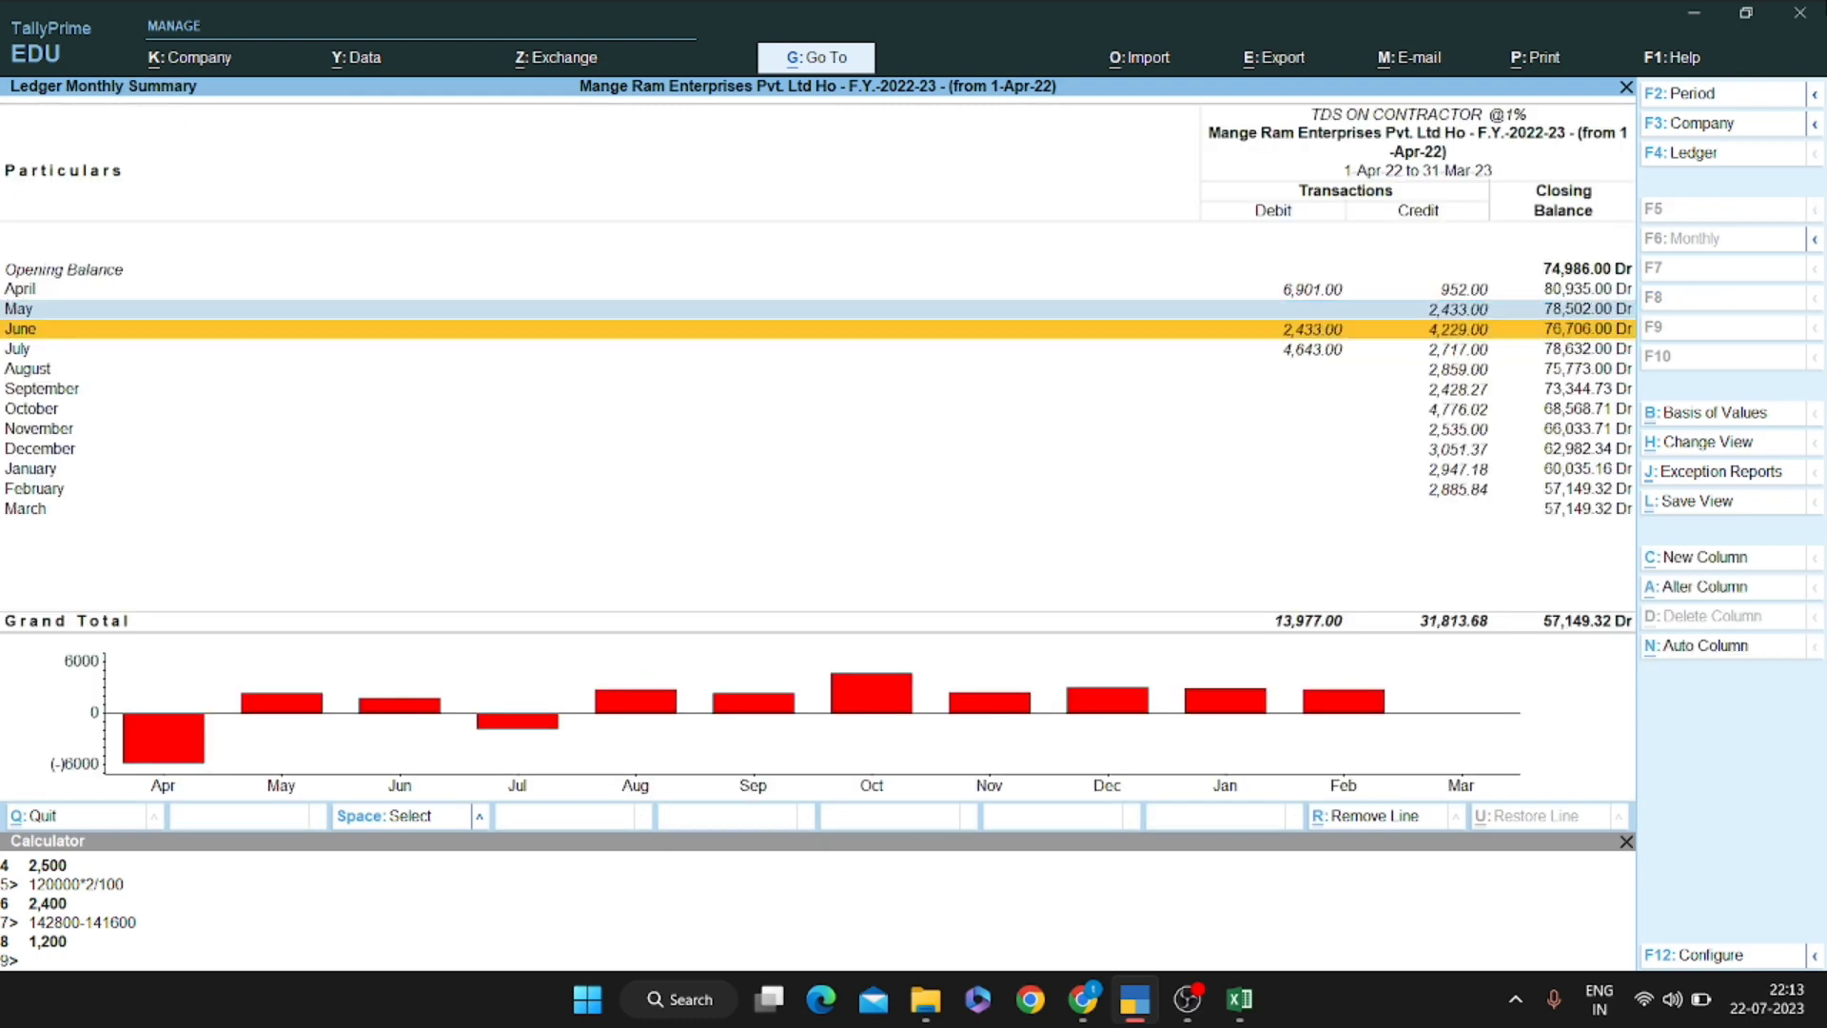
{"action": "key", "text": "Up"}
{"action": "key", "text": "Escape"}
{"action": "key", "text": "Down"}
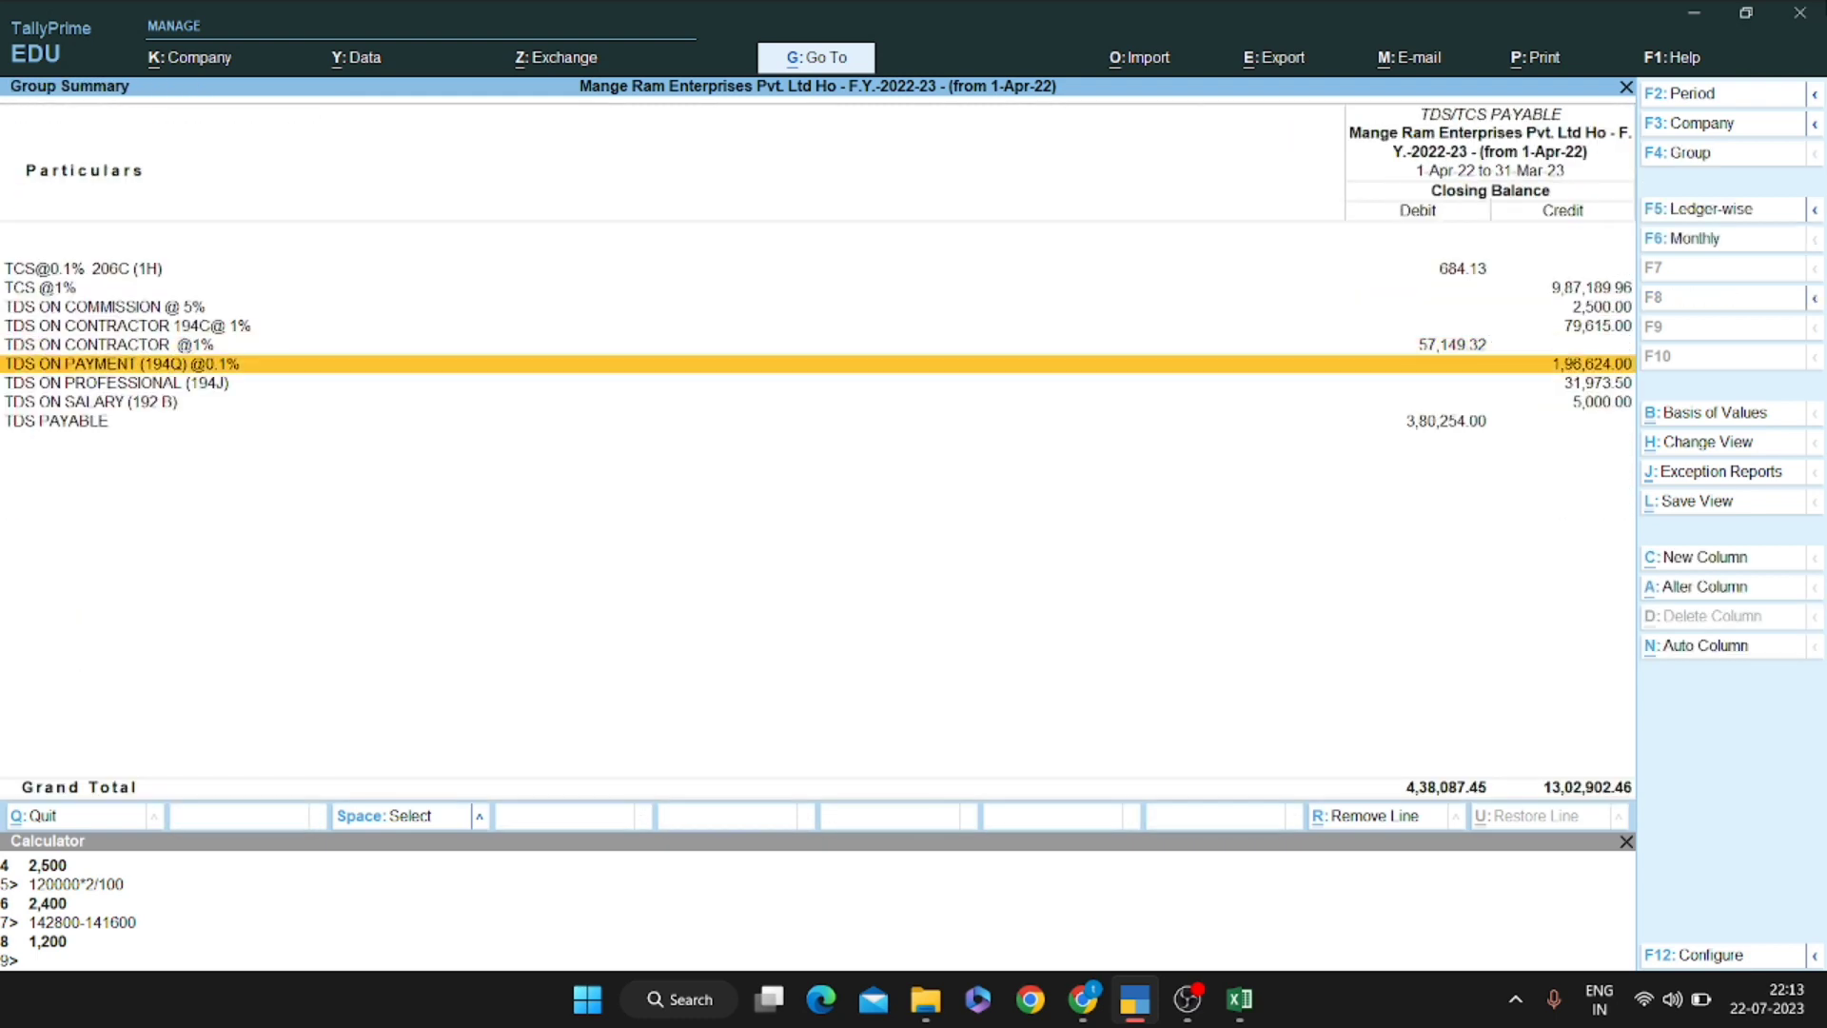
Return to the Excel worksheet at N16, beside the party's 10000 amount
{"action": "key", "text": "Up"}
{"action": "key", "text": "Up"}
{"action": "key", "text": "Up"}
{"action": "key", "text": "alt"}
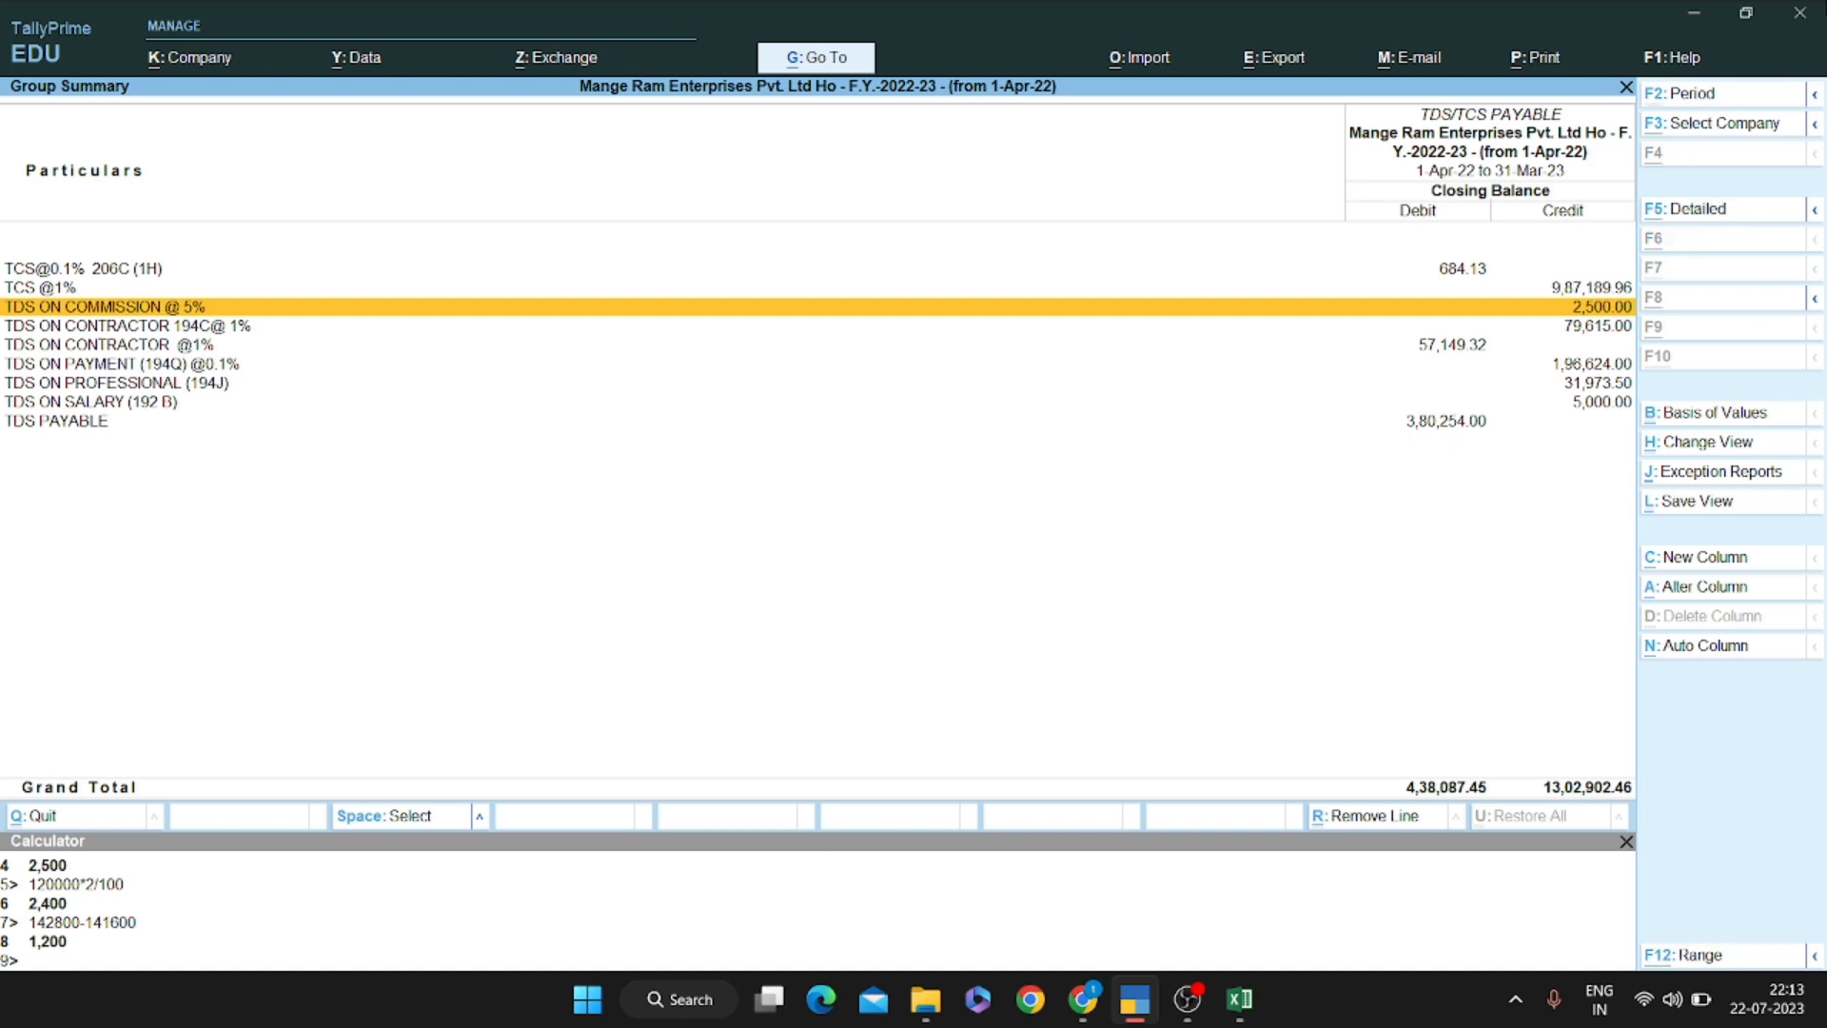
{"action": "key", "text": "alt+Tab"}
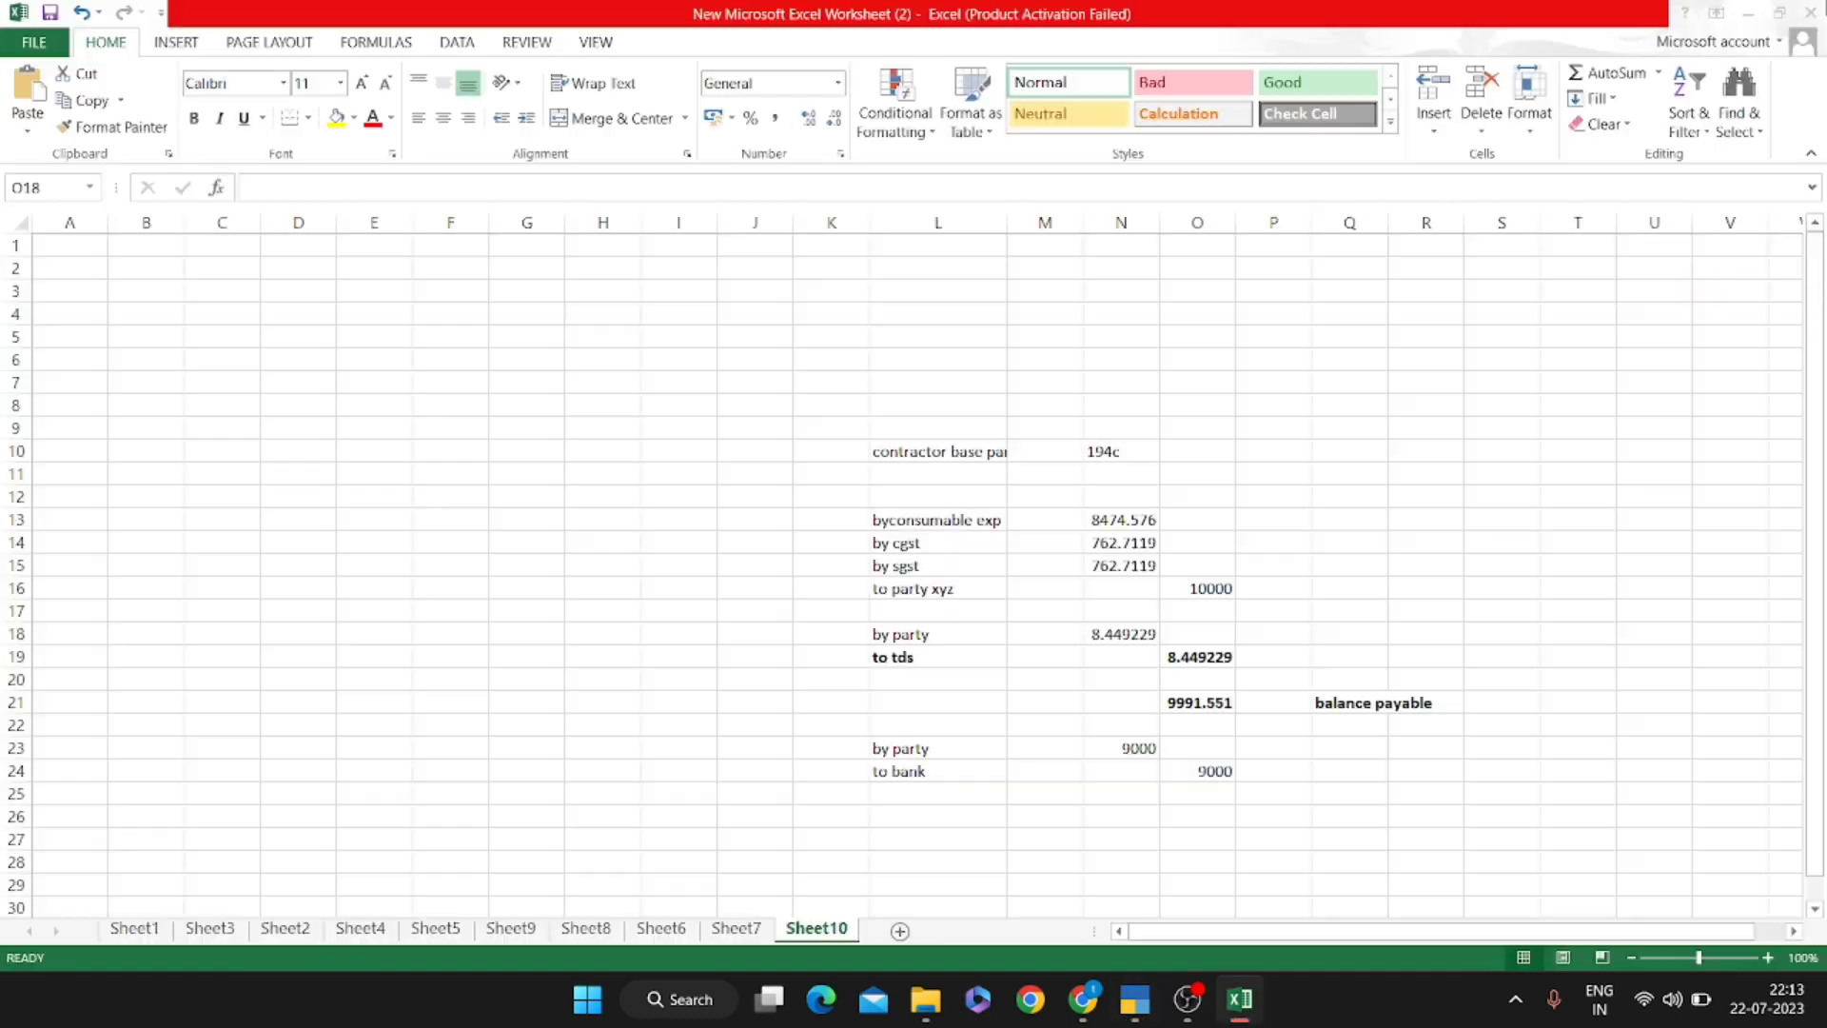
{"action": "key", "text": "Up"}
{"action": "key", "text": "Up"}
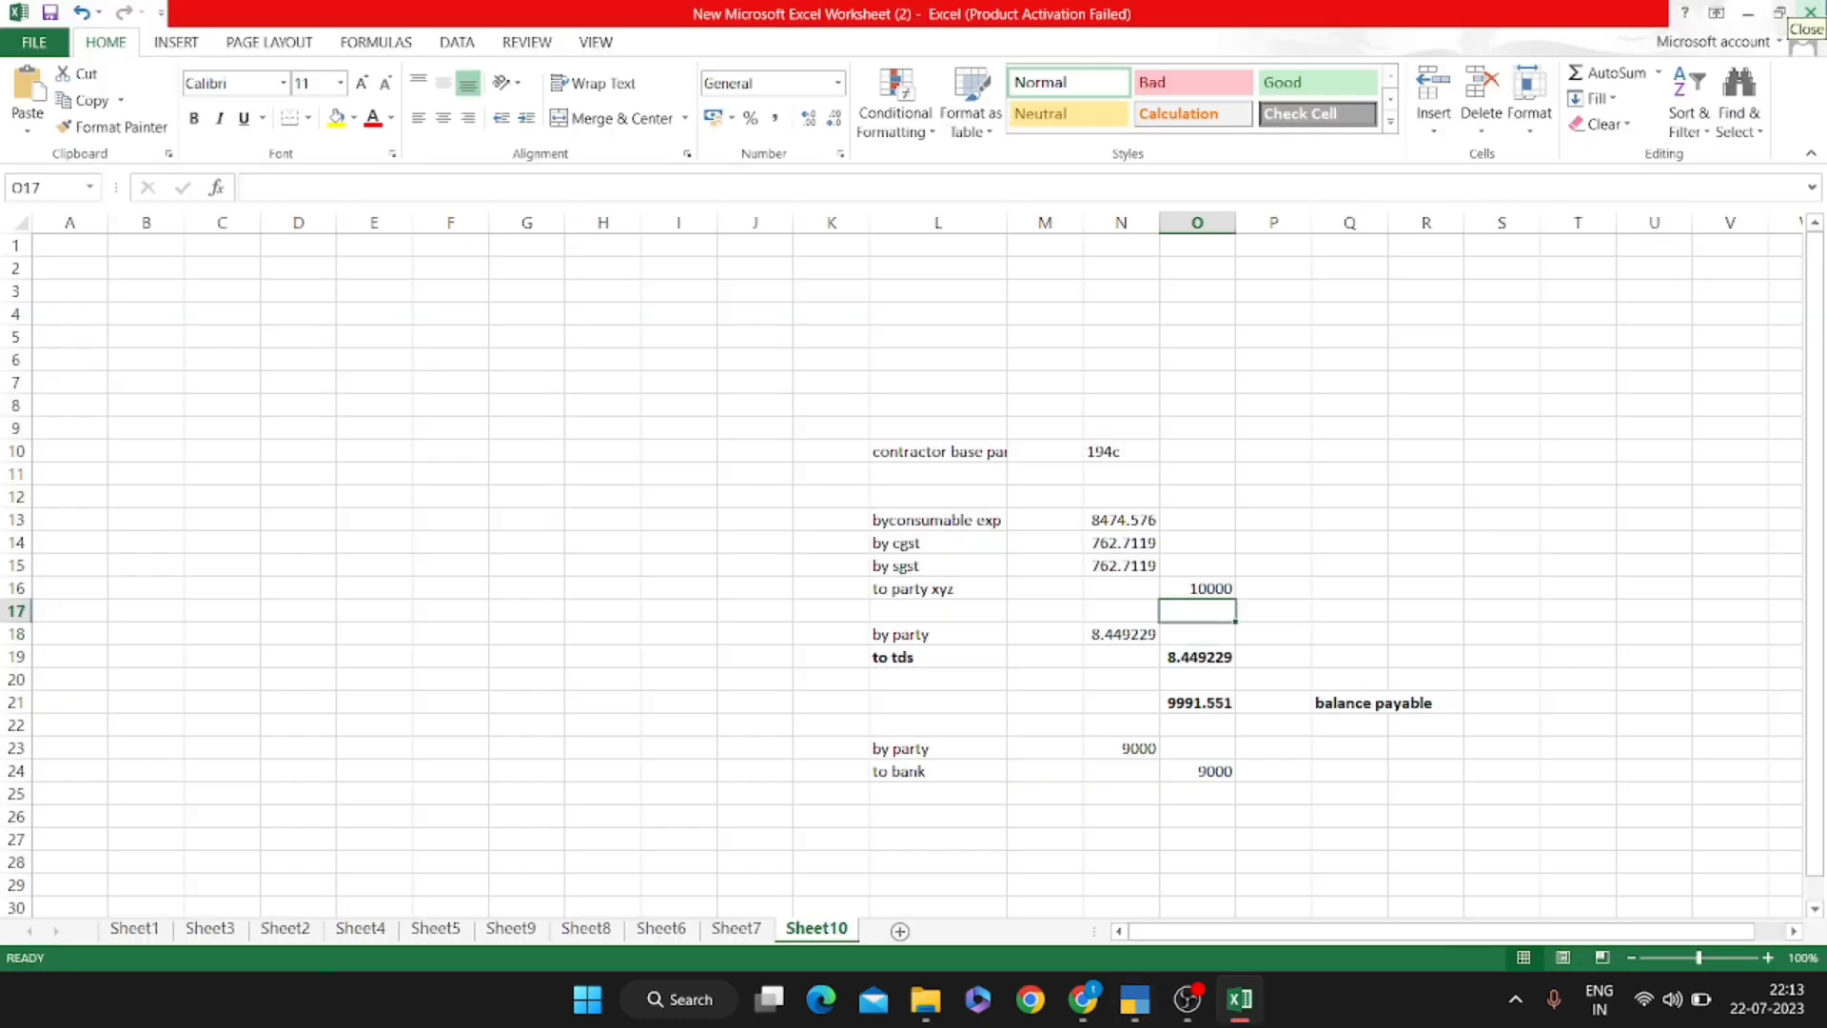
{"action": "key", "text": "Left"}
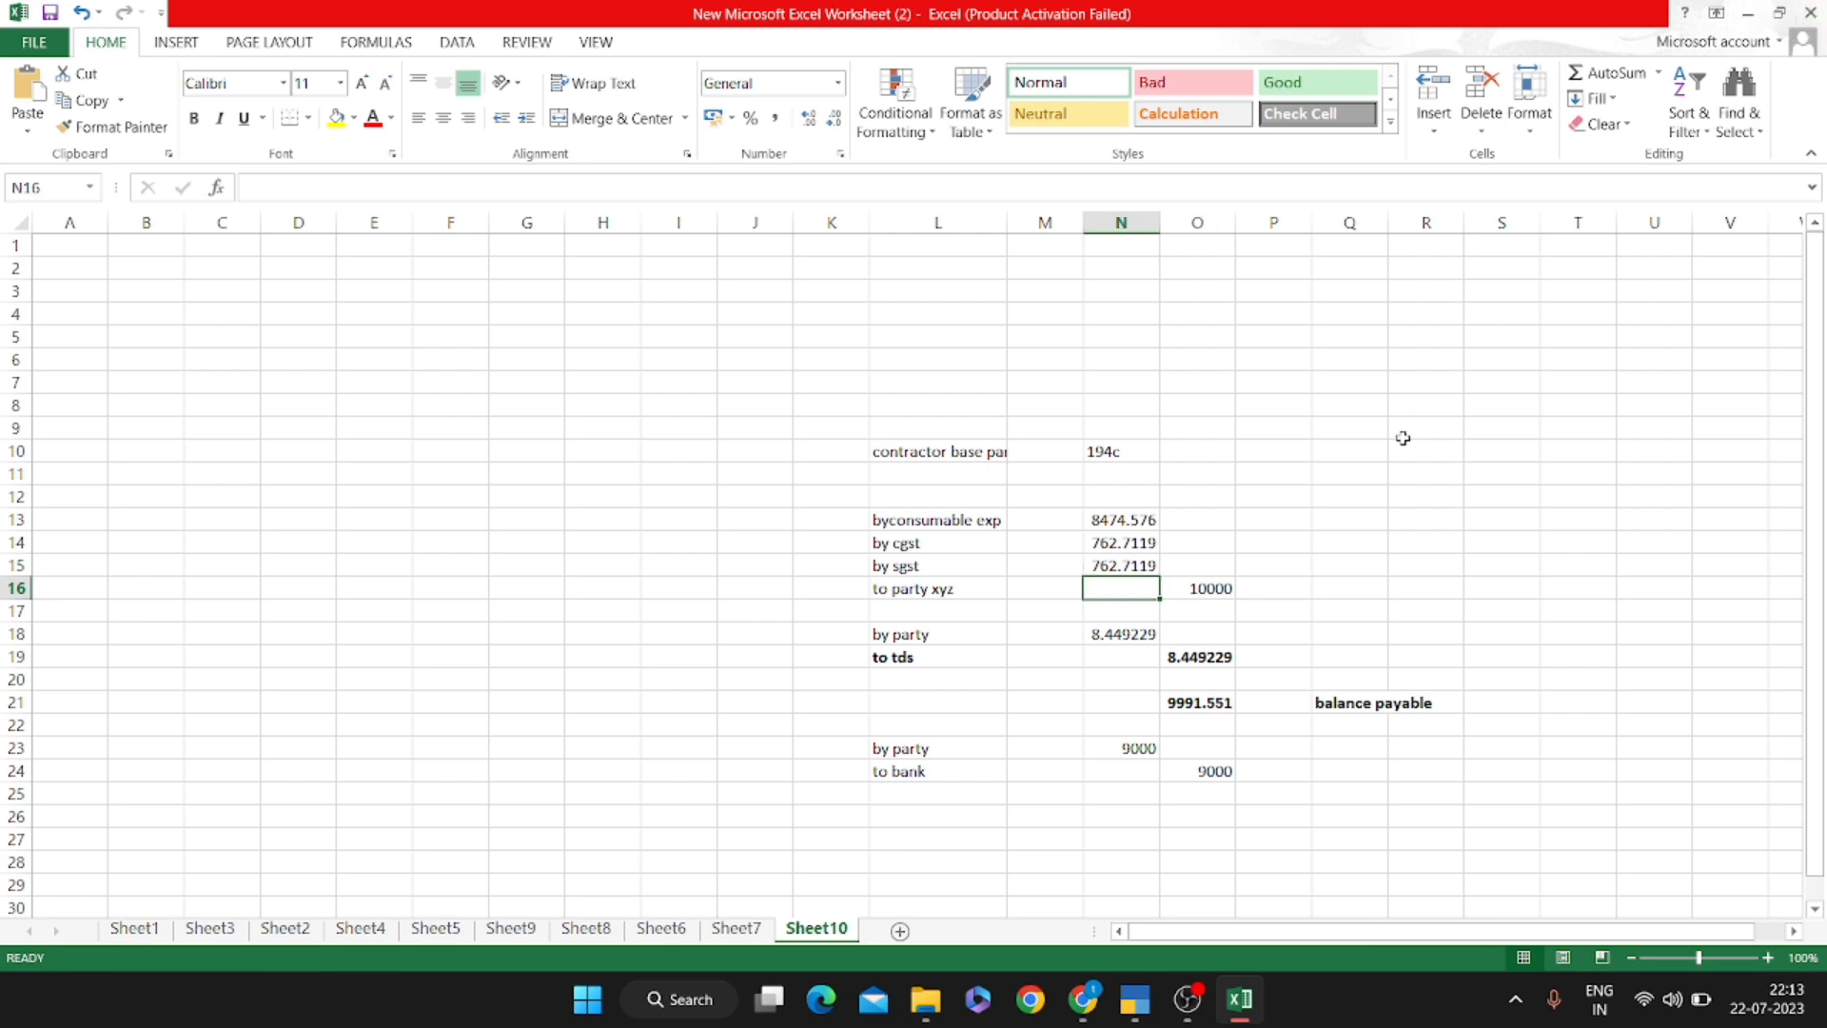